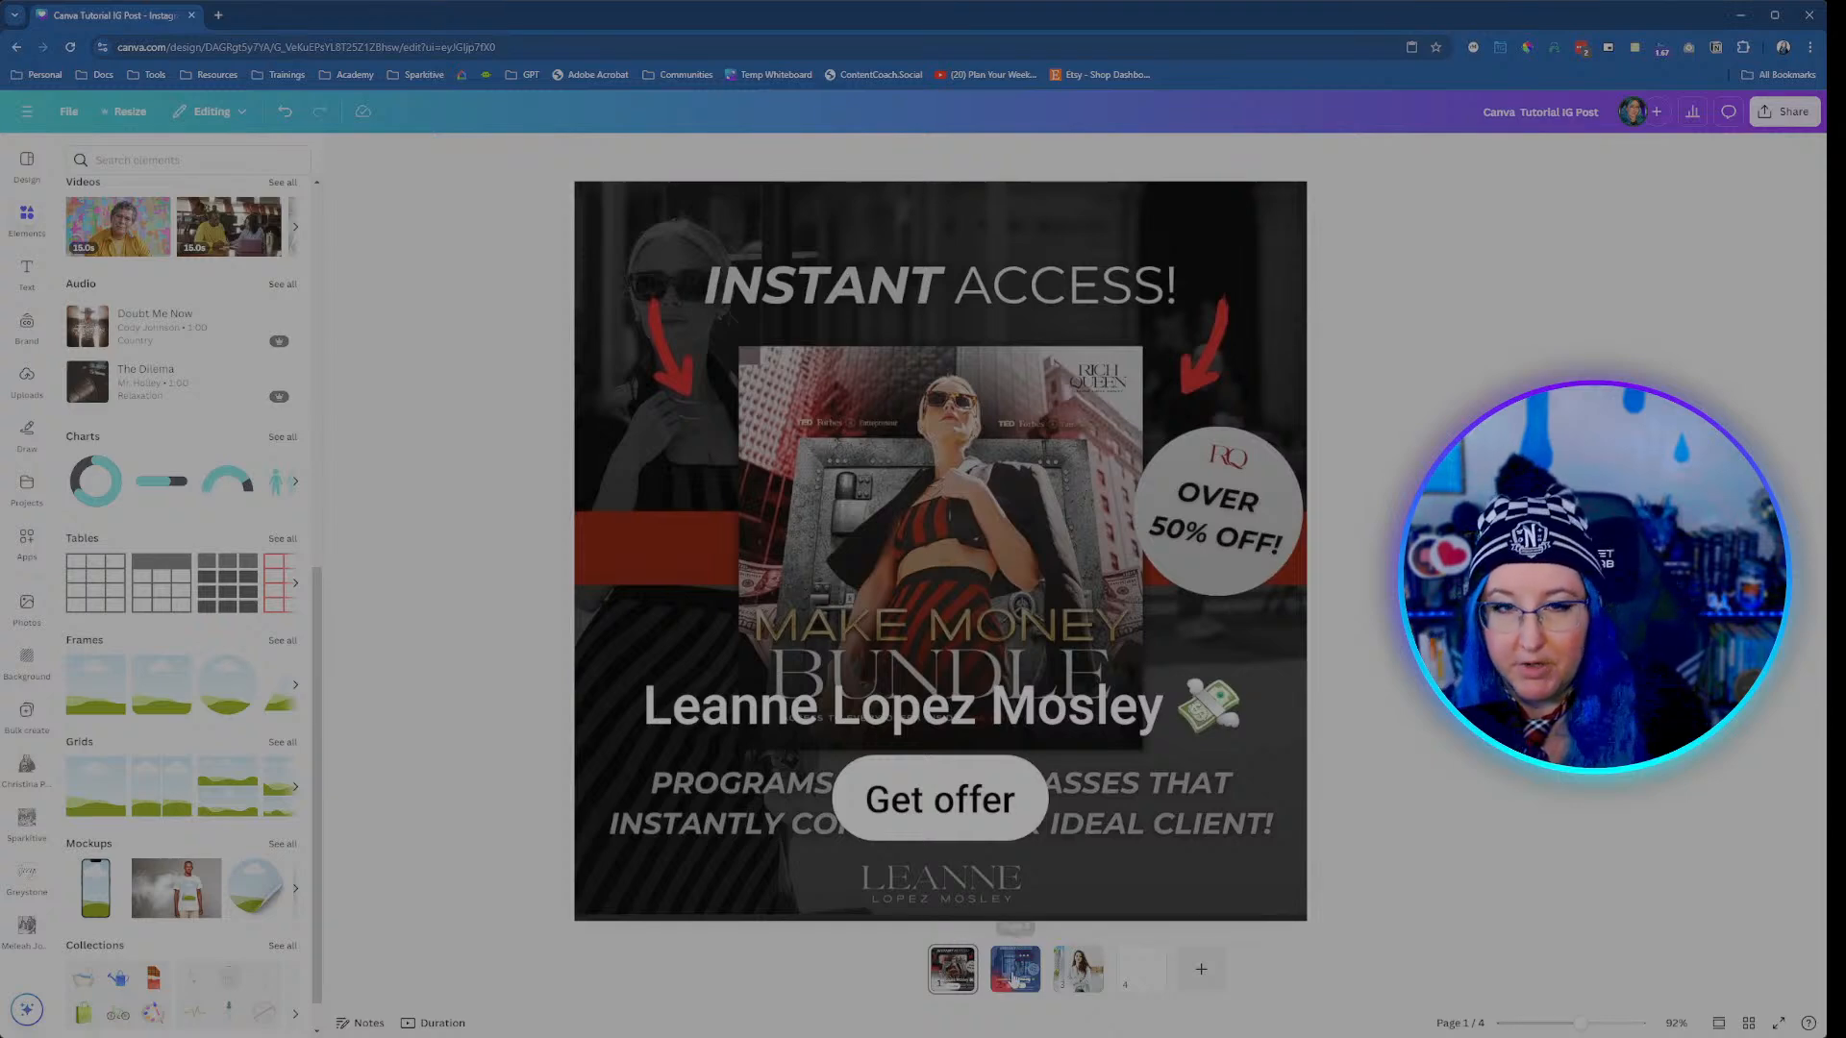
# Step: Fill blank page 4 with the first sky-and-hills Grids placeholder from Elements
pyautogui.click(1014, 978)
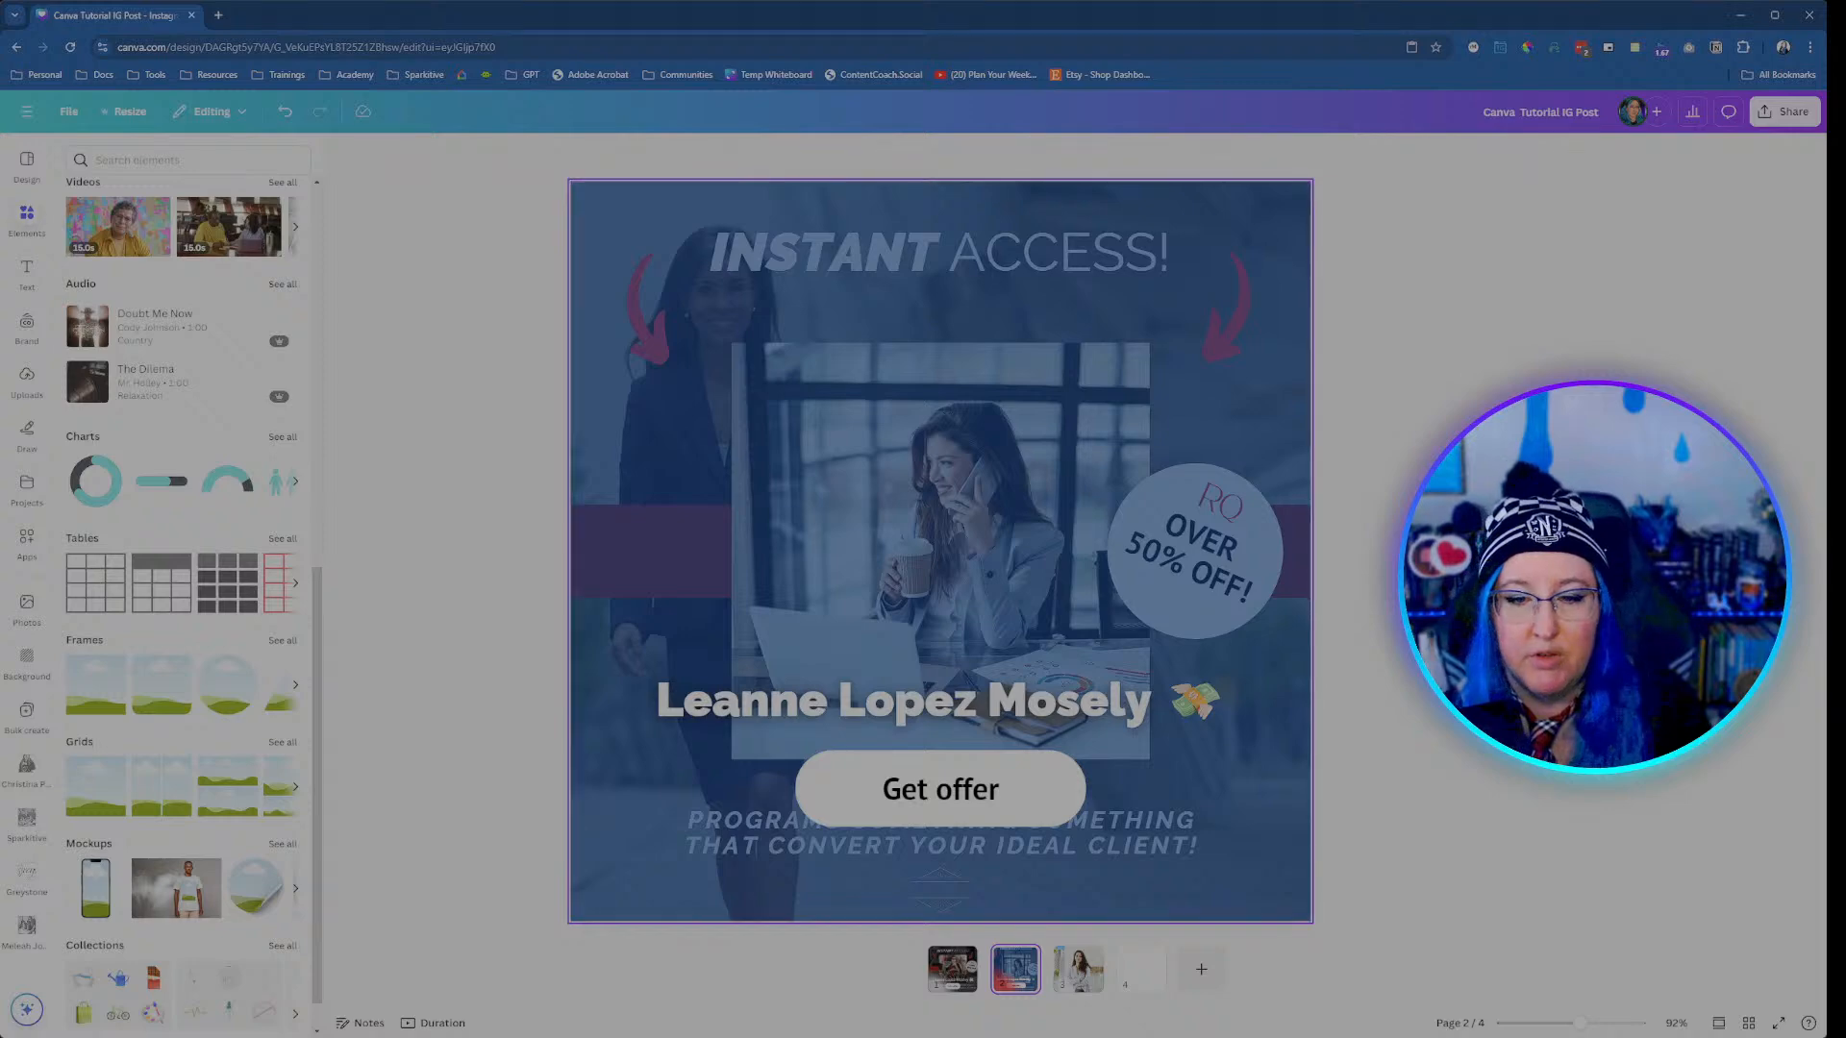
pyautogui.click(950, 973)
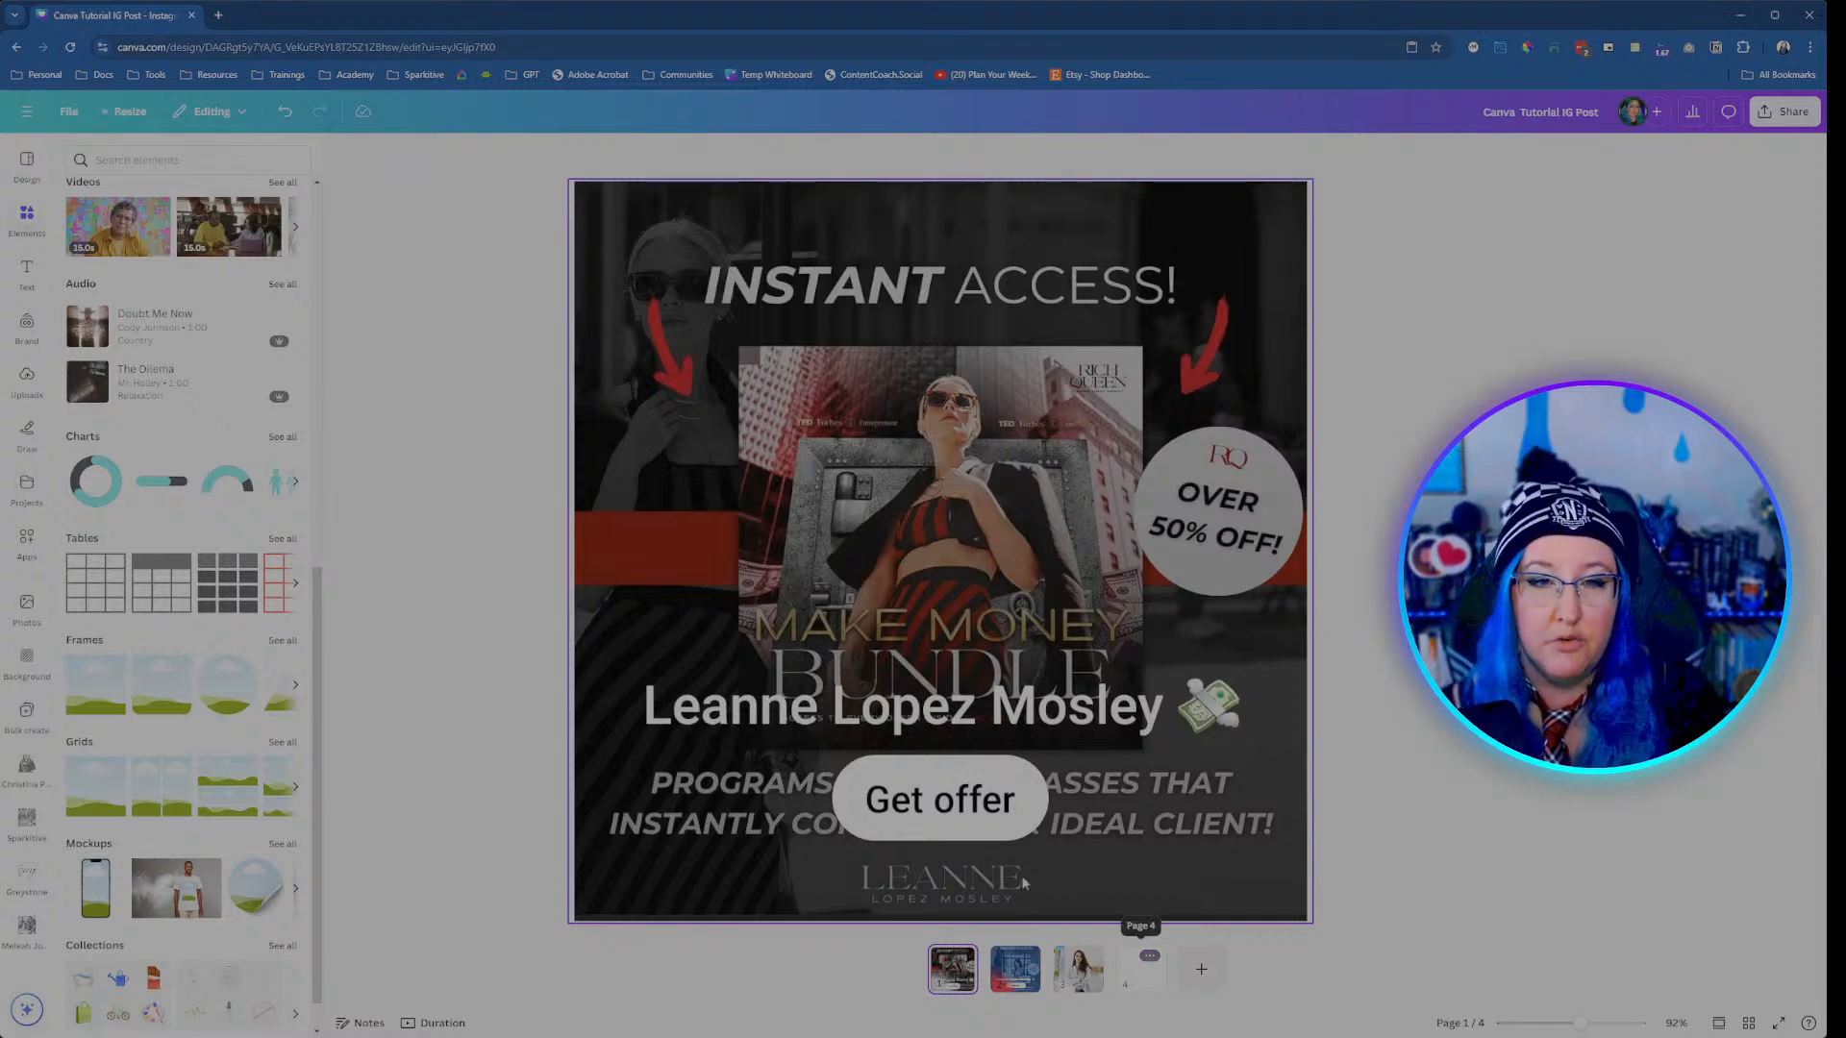
pyautogui.click(1137, 979)
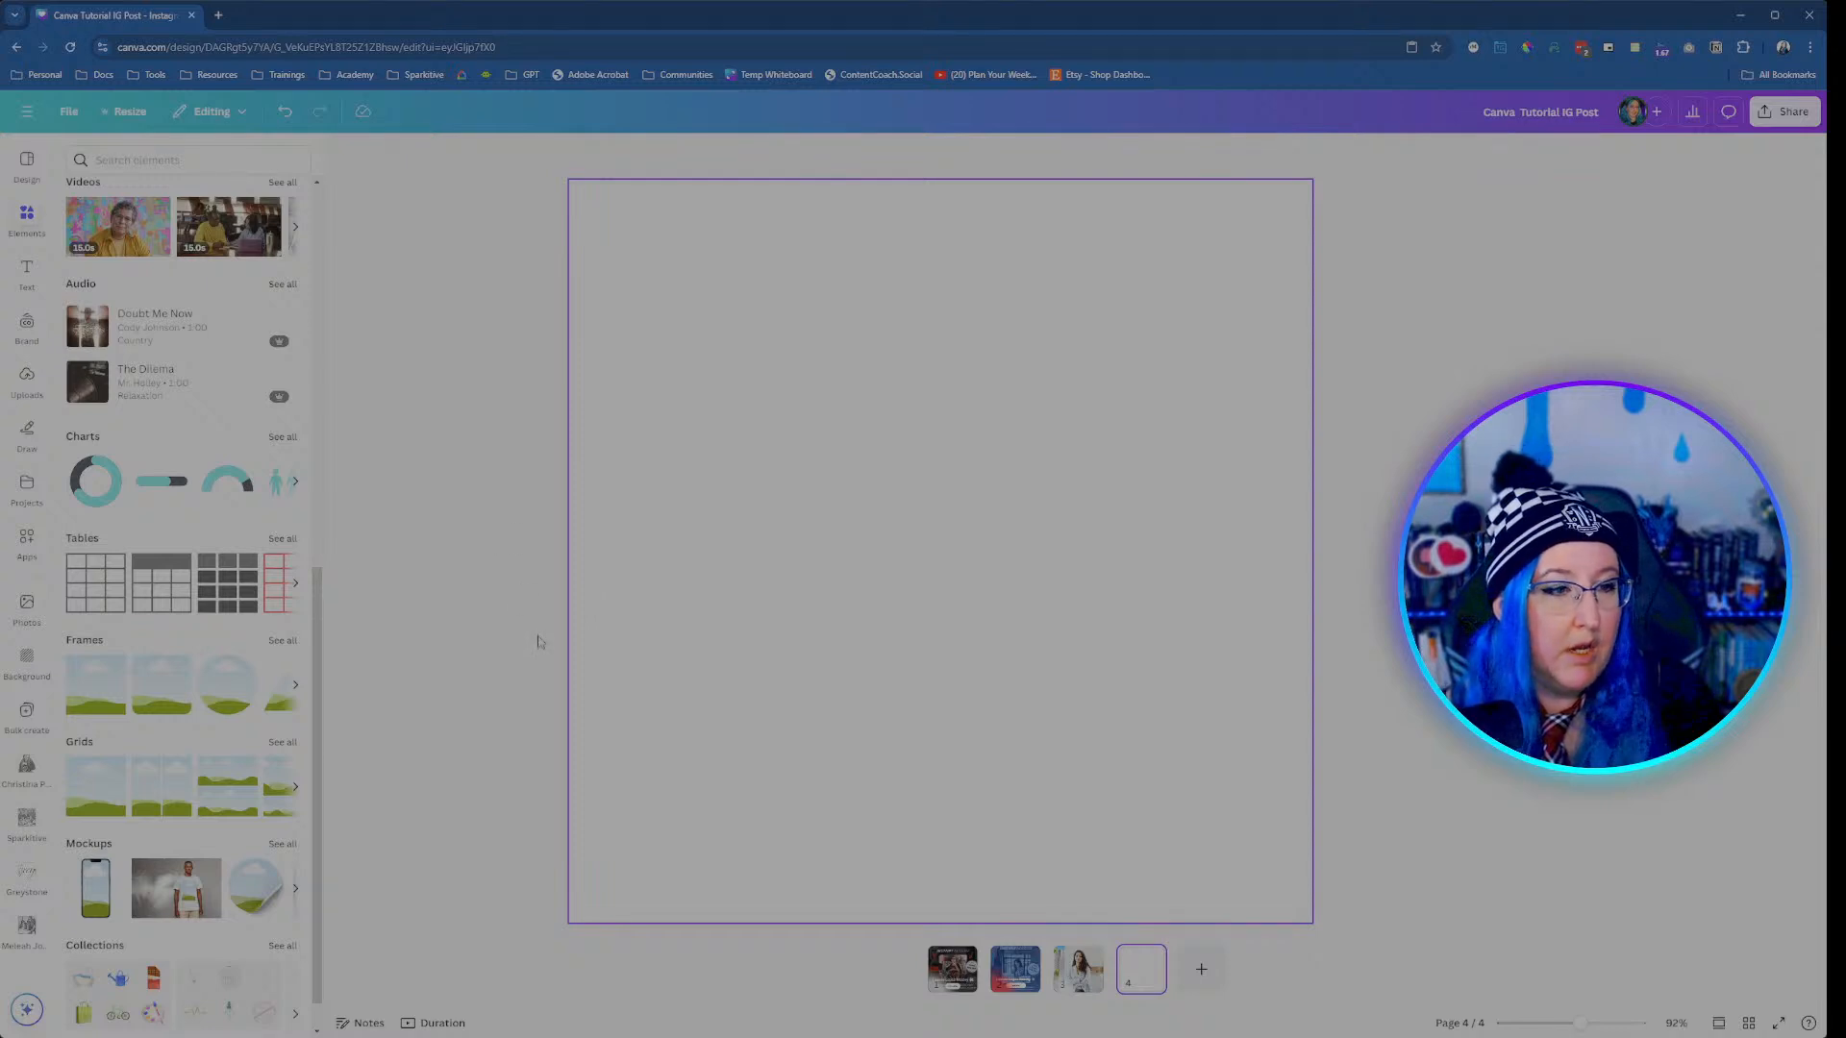
pyautogui.click(26, 219)
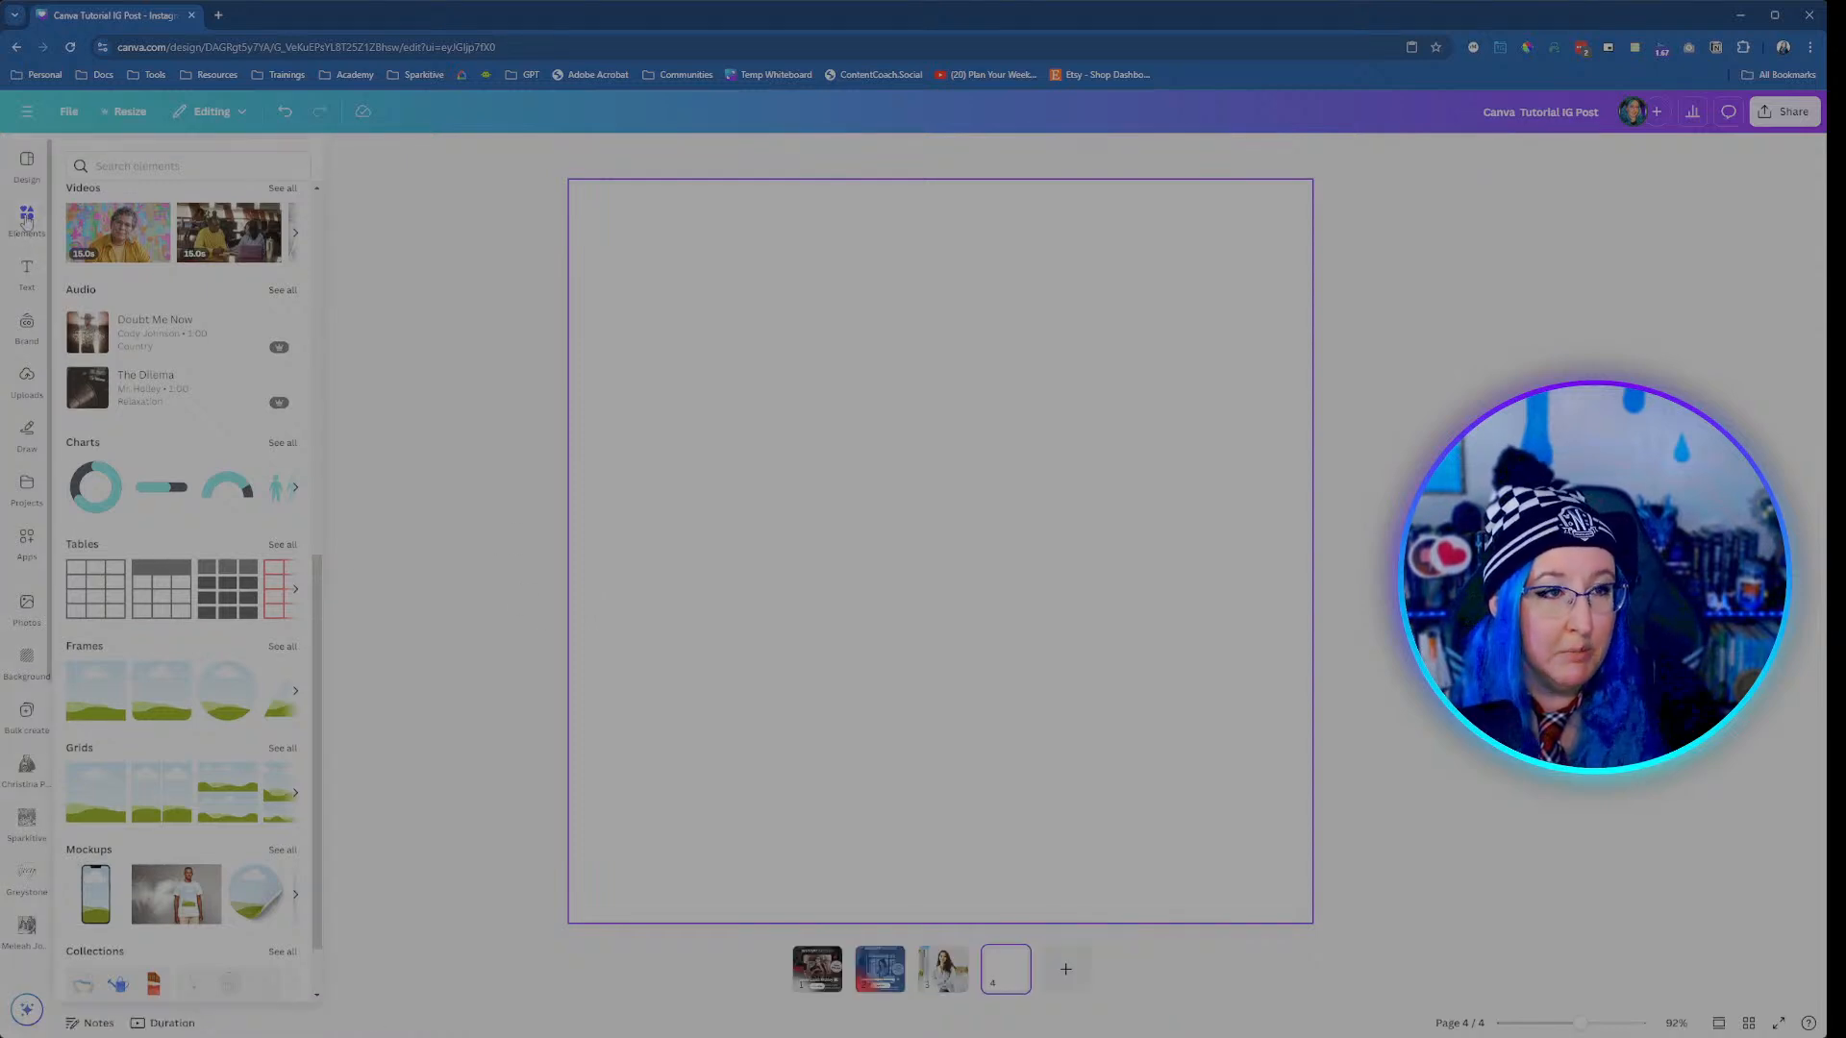
pyautogui.scroll(-1, 144, 581)
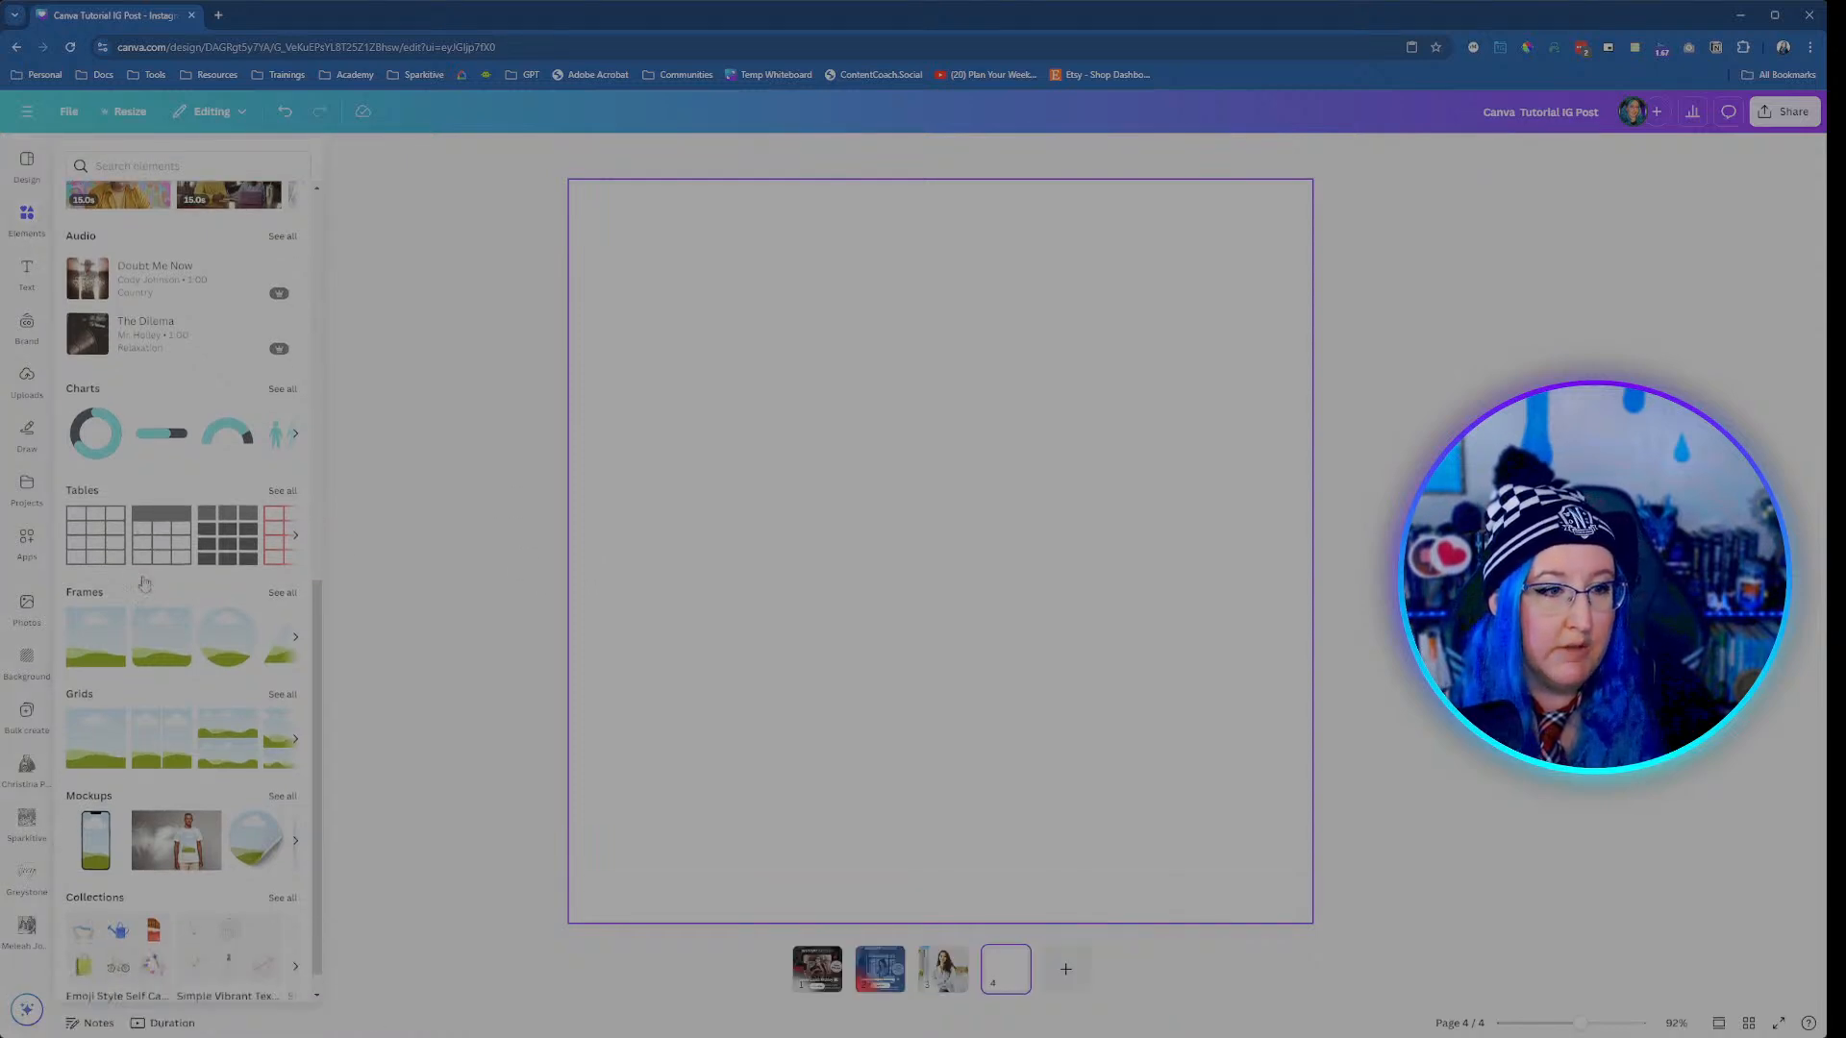
pyautogui.click(85, 717)
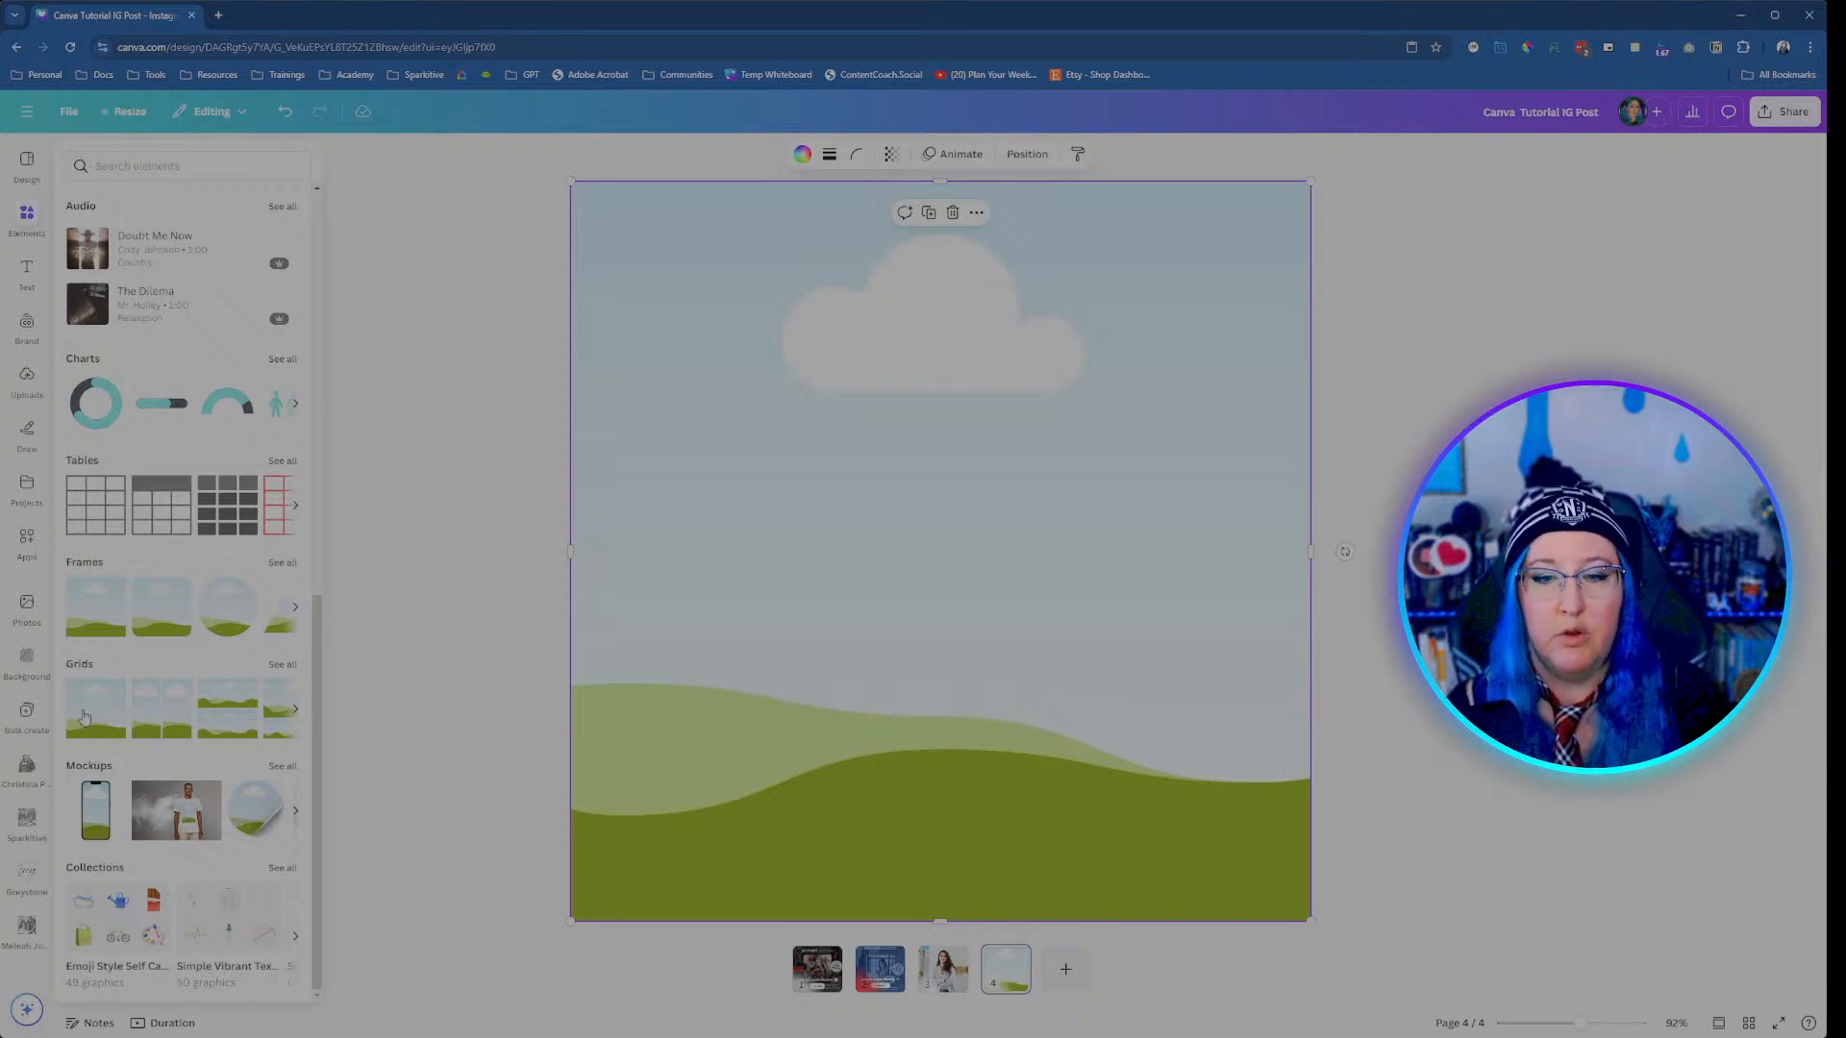
# Step: Add an extra blank page 5 and then delete it so the design stays four pages
pyautogui.click(807, 973)
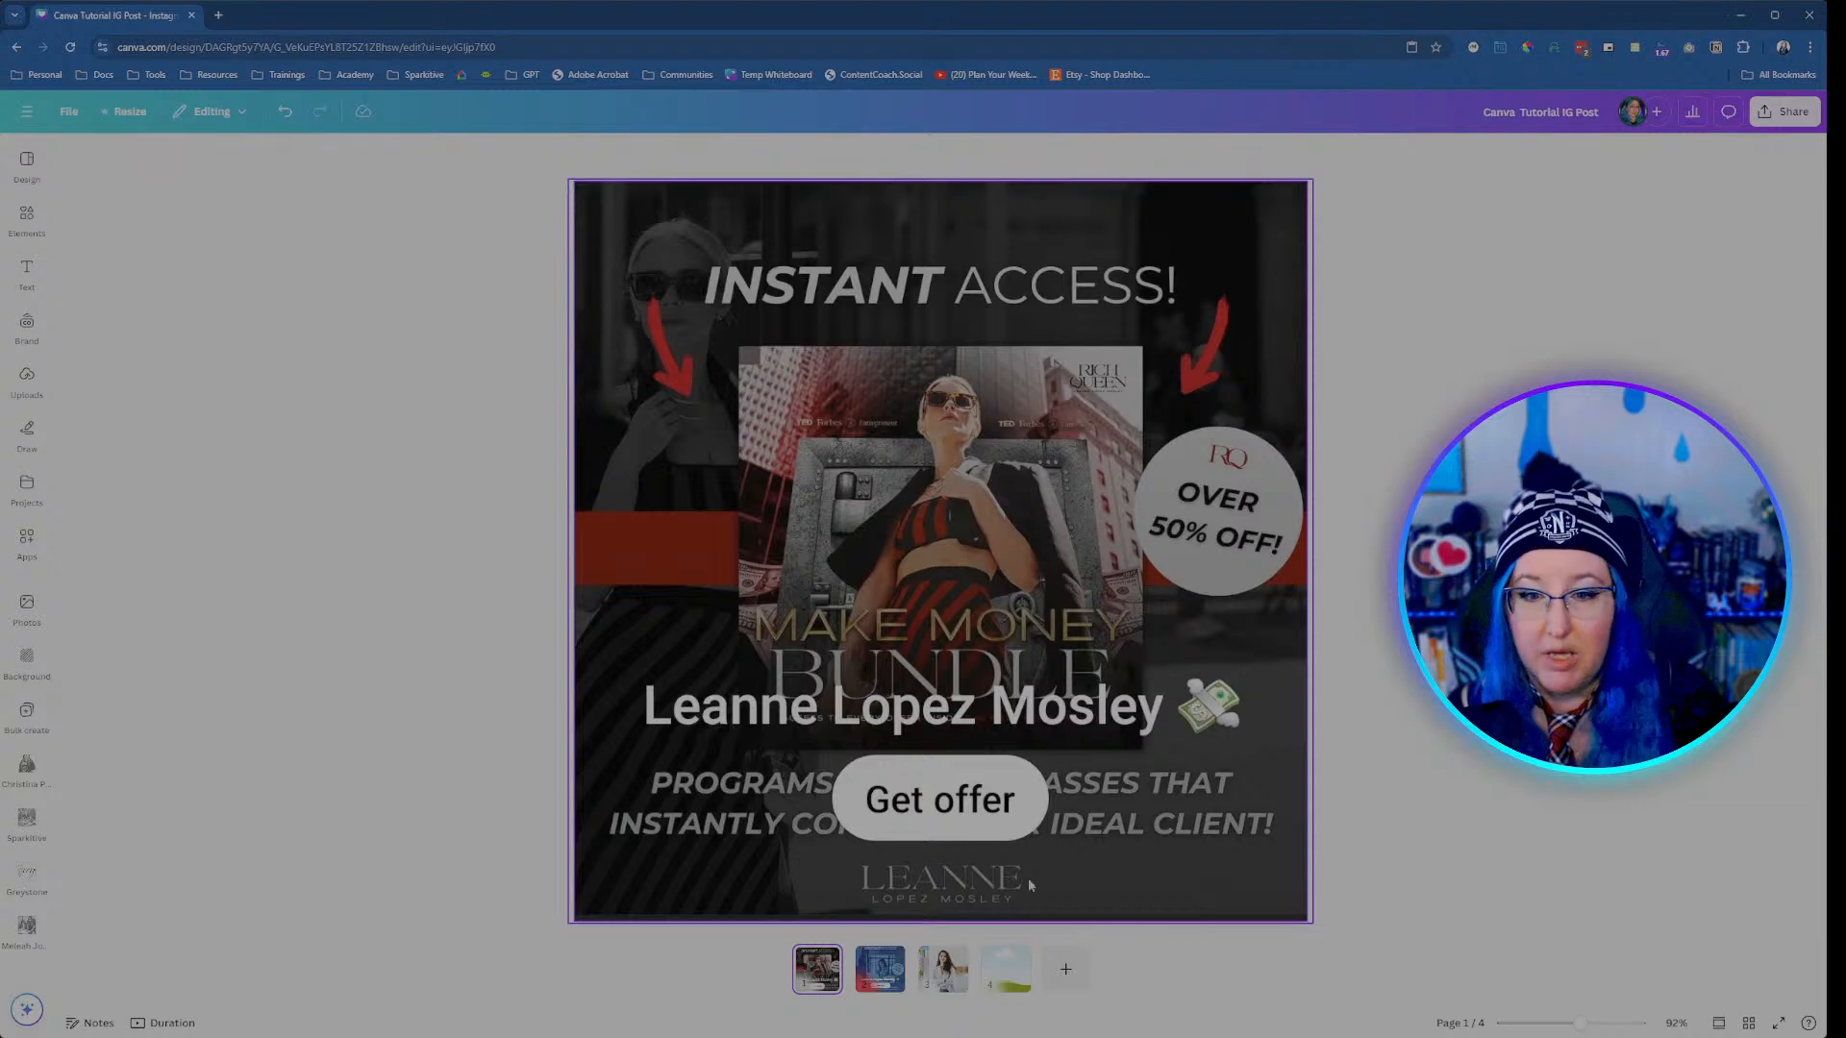
pyautogui.click(1065, 969)
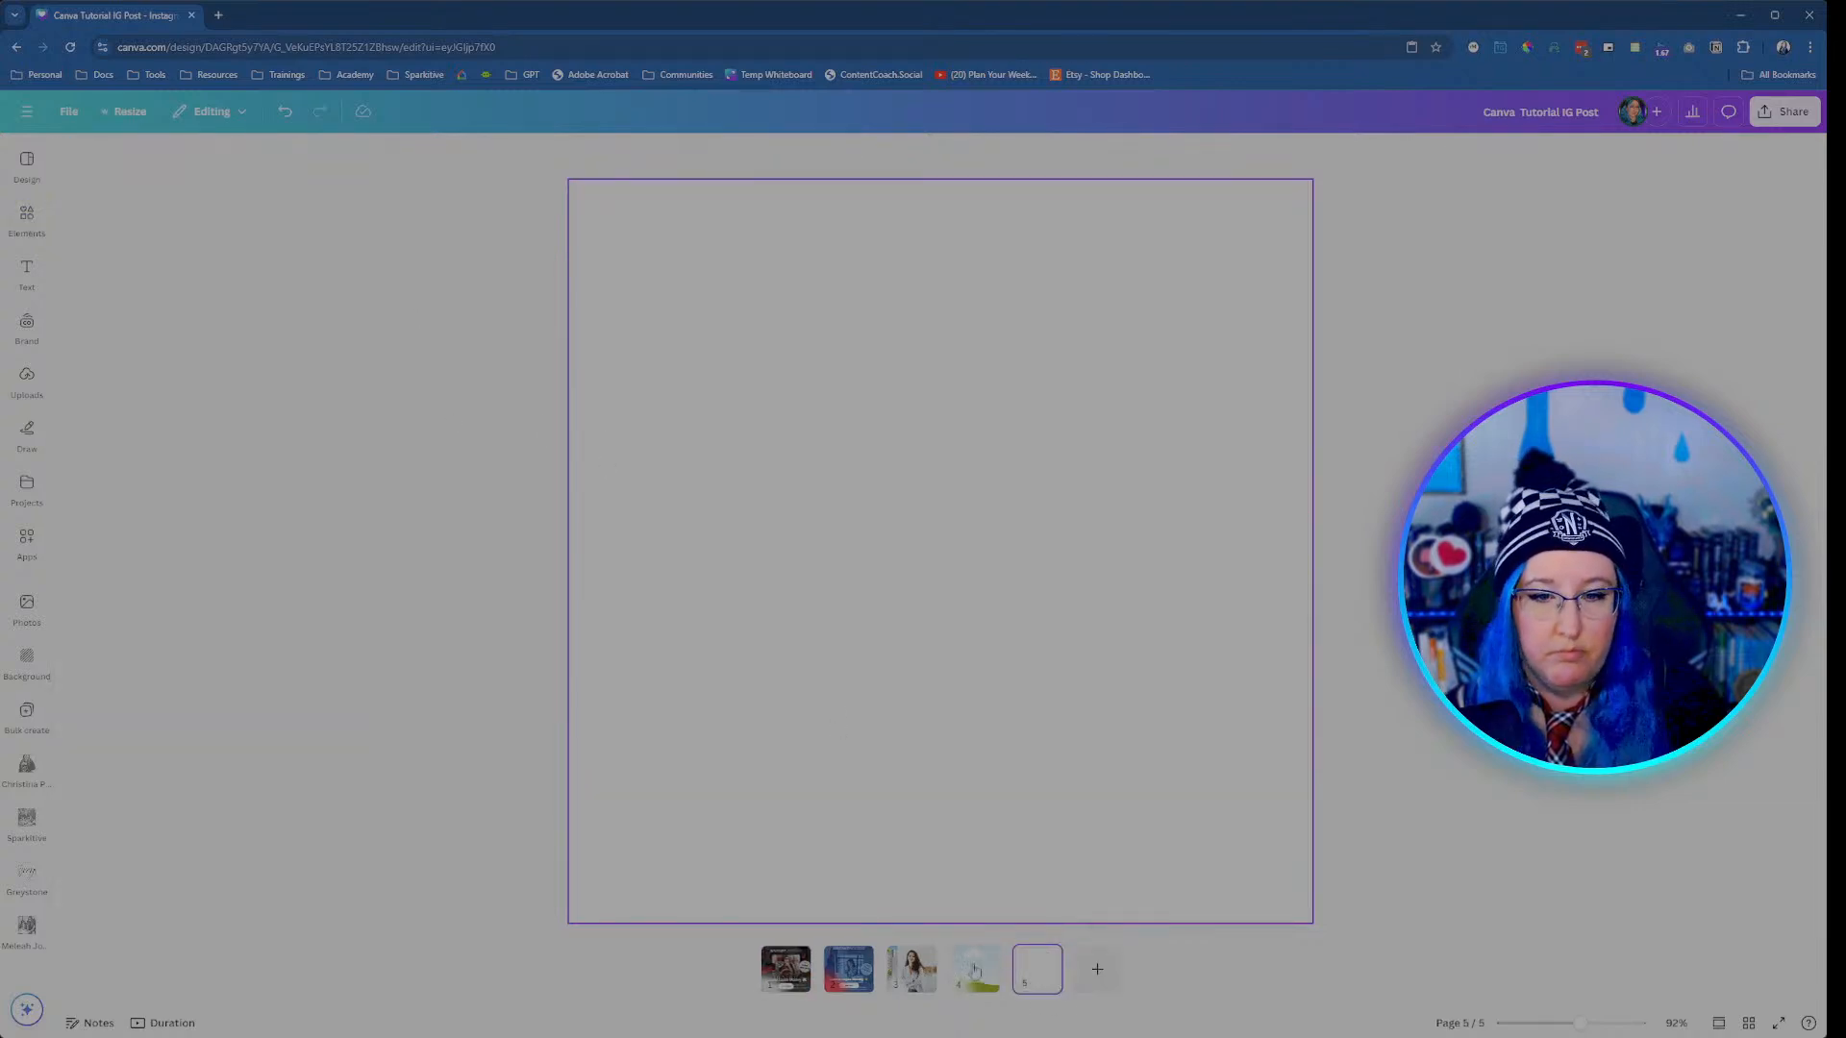
pyautogui.click(975, 969)
pyautogui.click(1043, 961)
pyautogui.press('Delete')
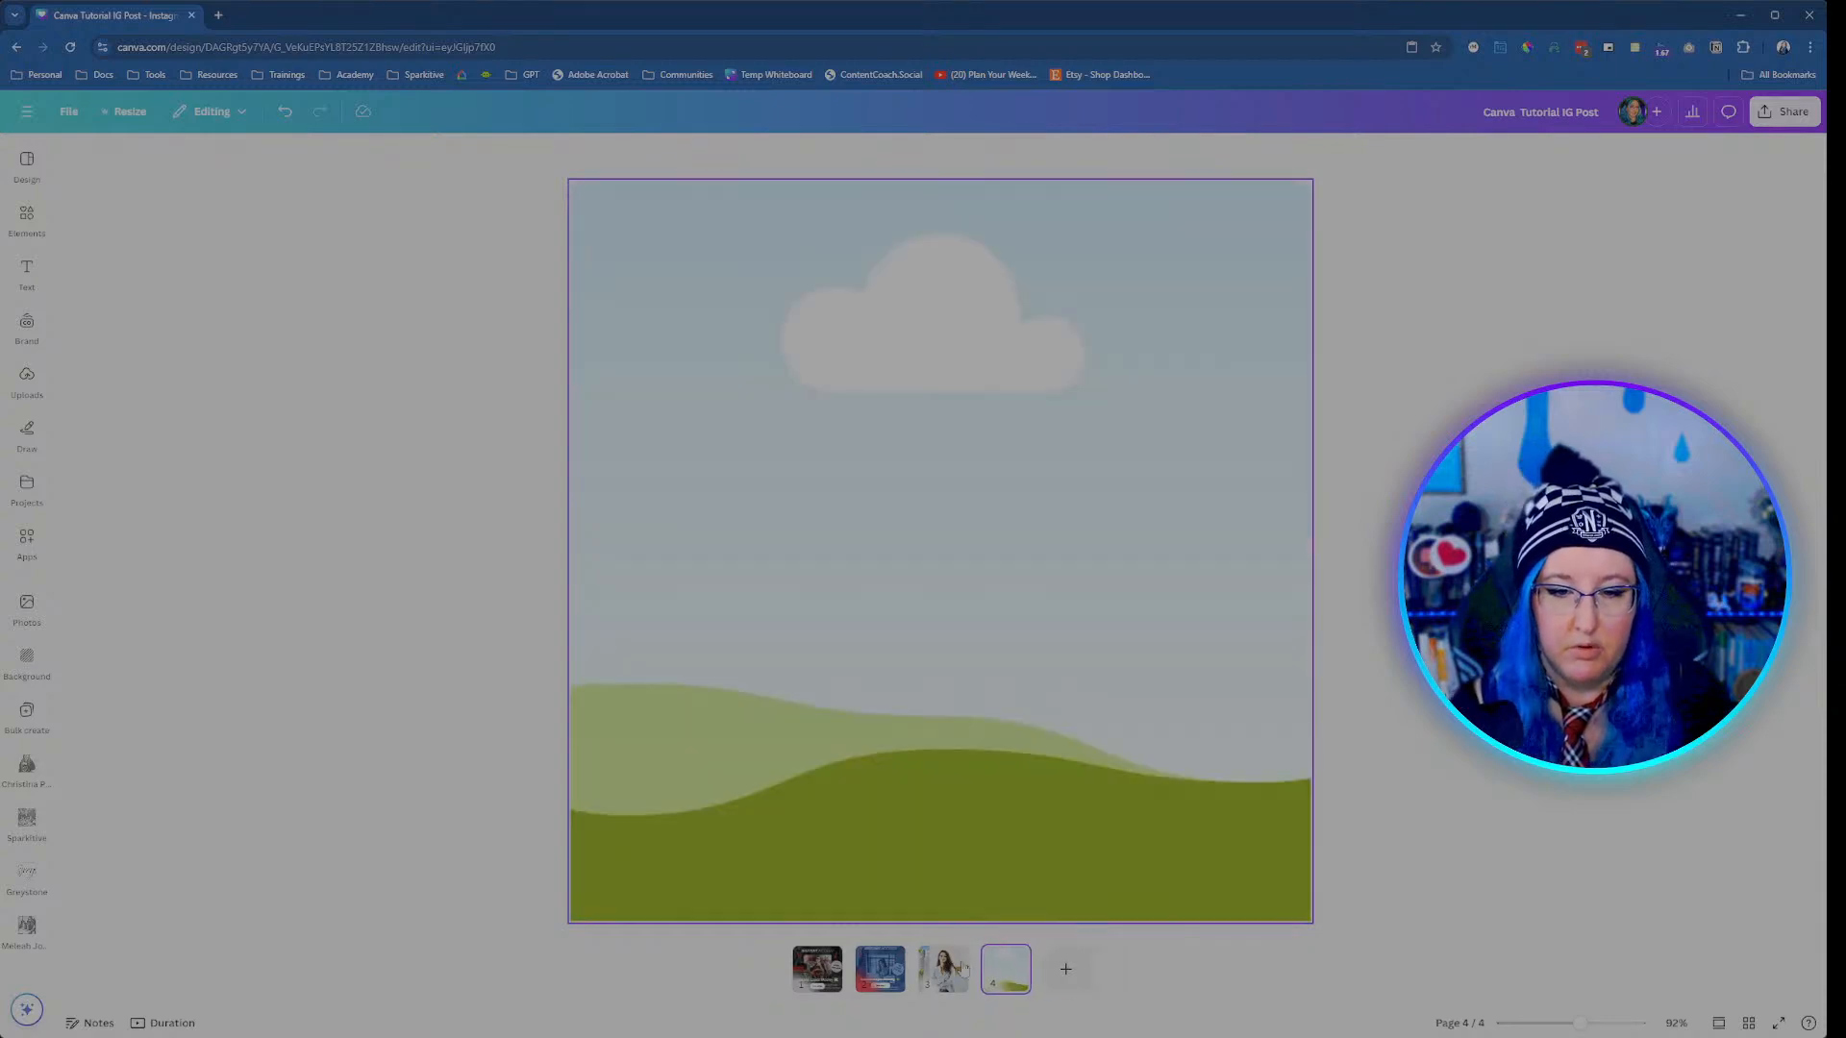
# Step: Search Elements Photos for 'business woman' and drop the walking-woman photo into page 4's grid
pyautogui.click(25, 227)
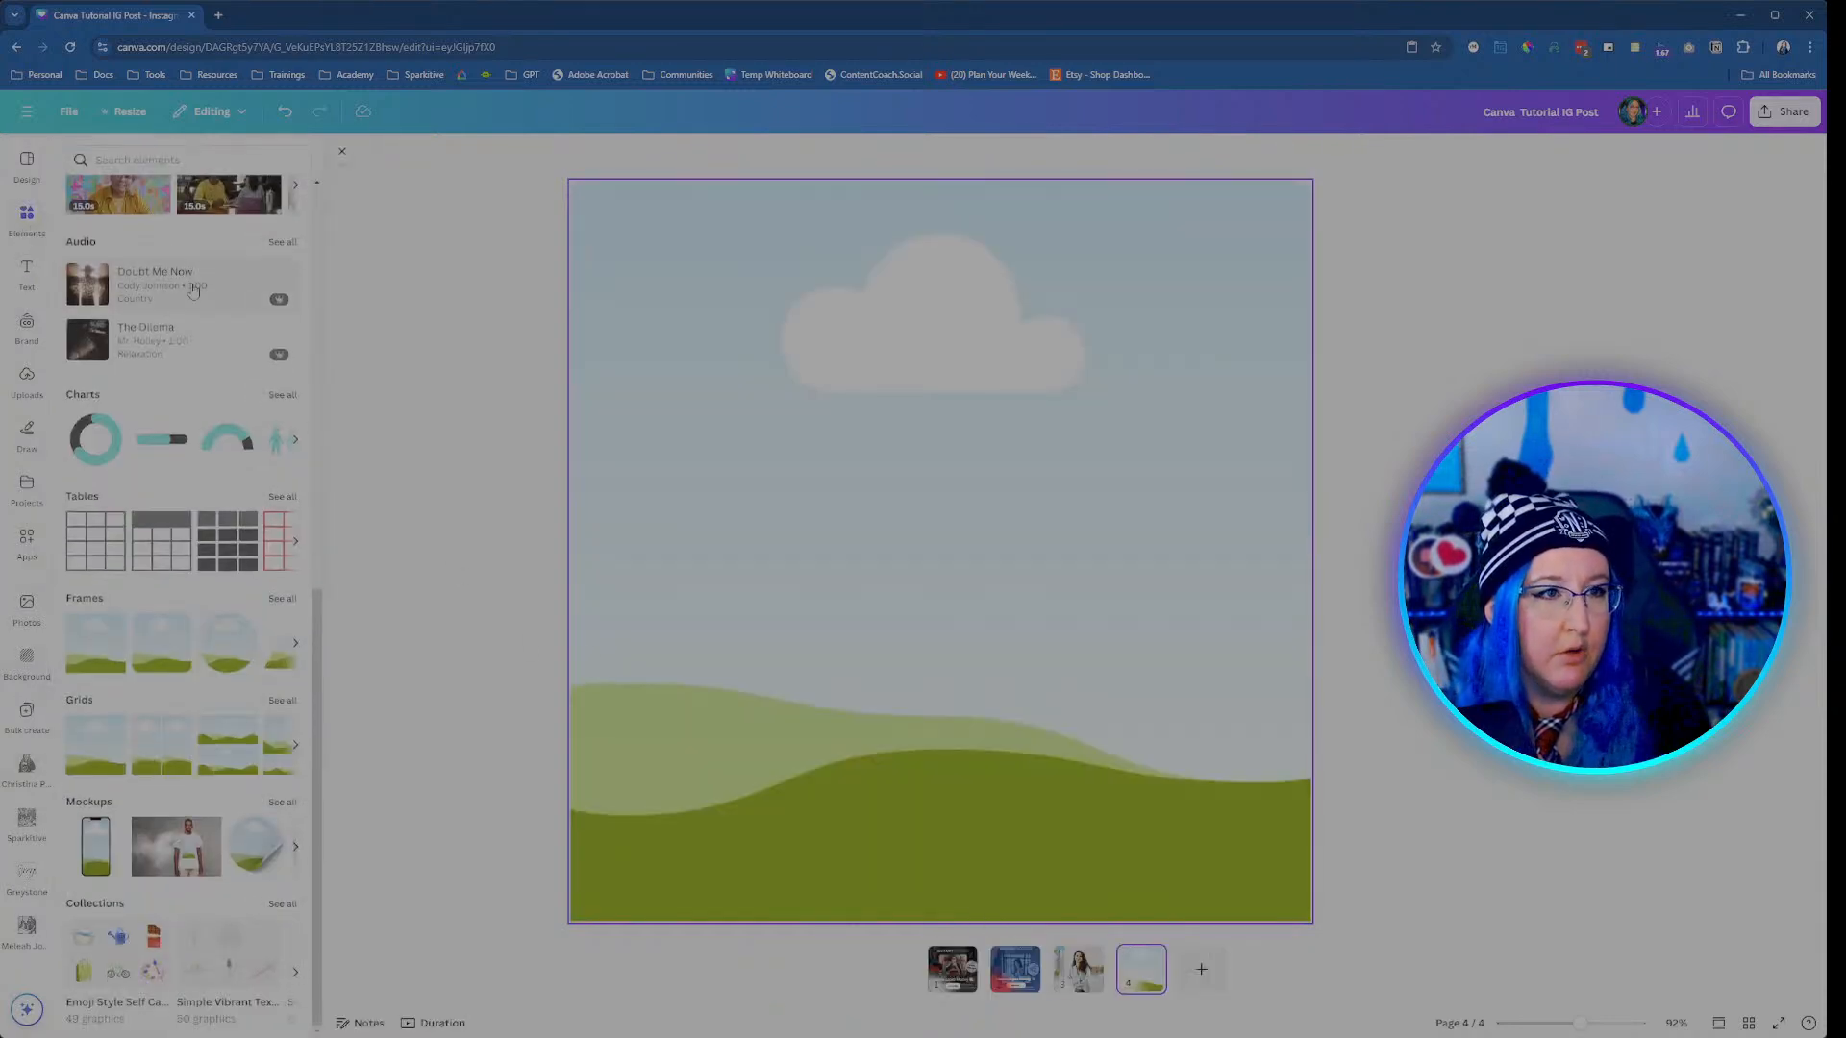
pyautogui.click(131, 160)
pyautogui.write('business')
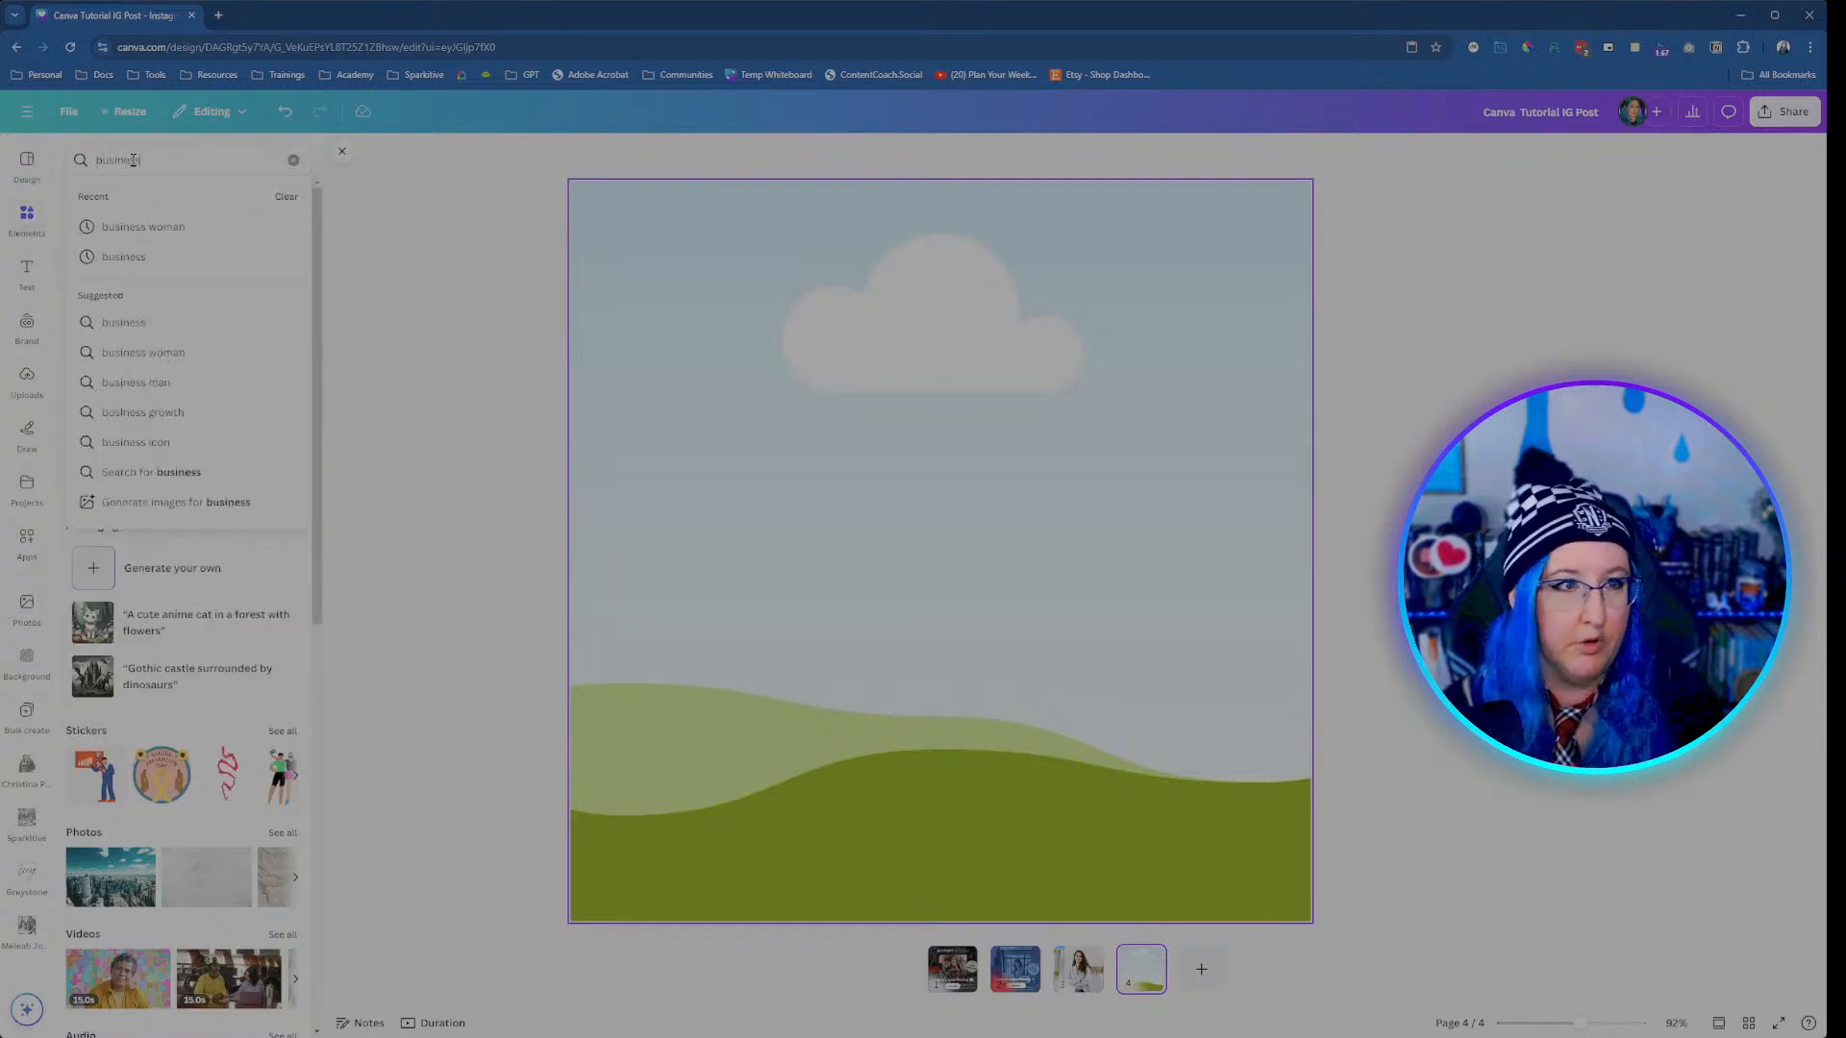
pyautogui.write(' woman')
pyautogui.press('Return')
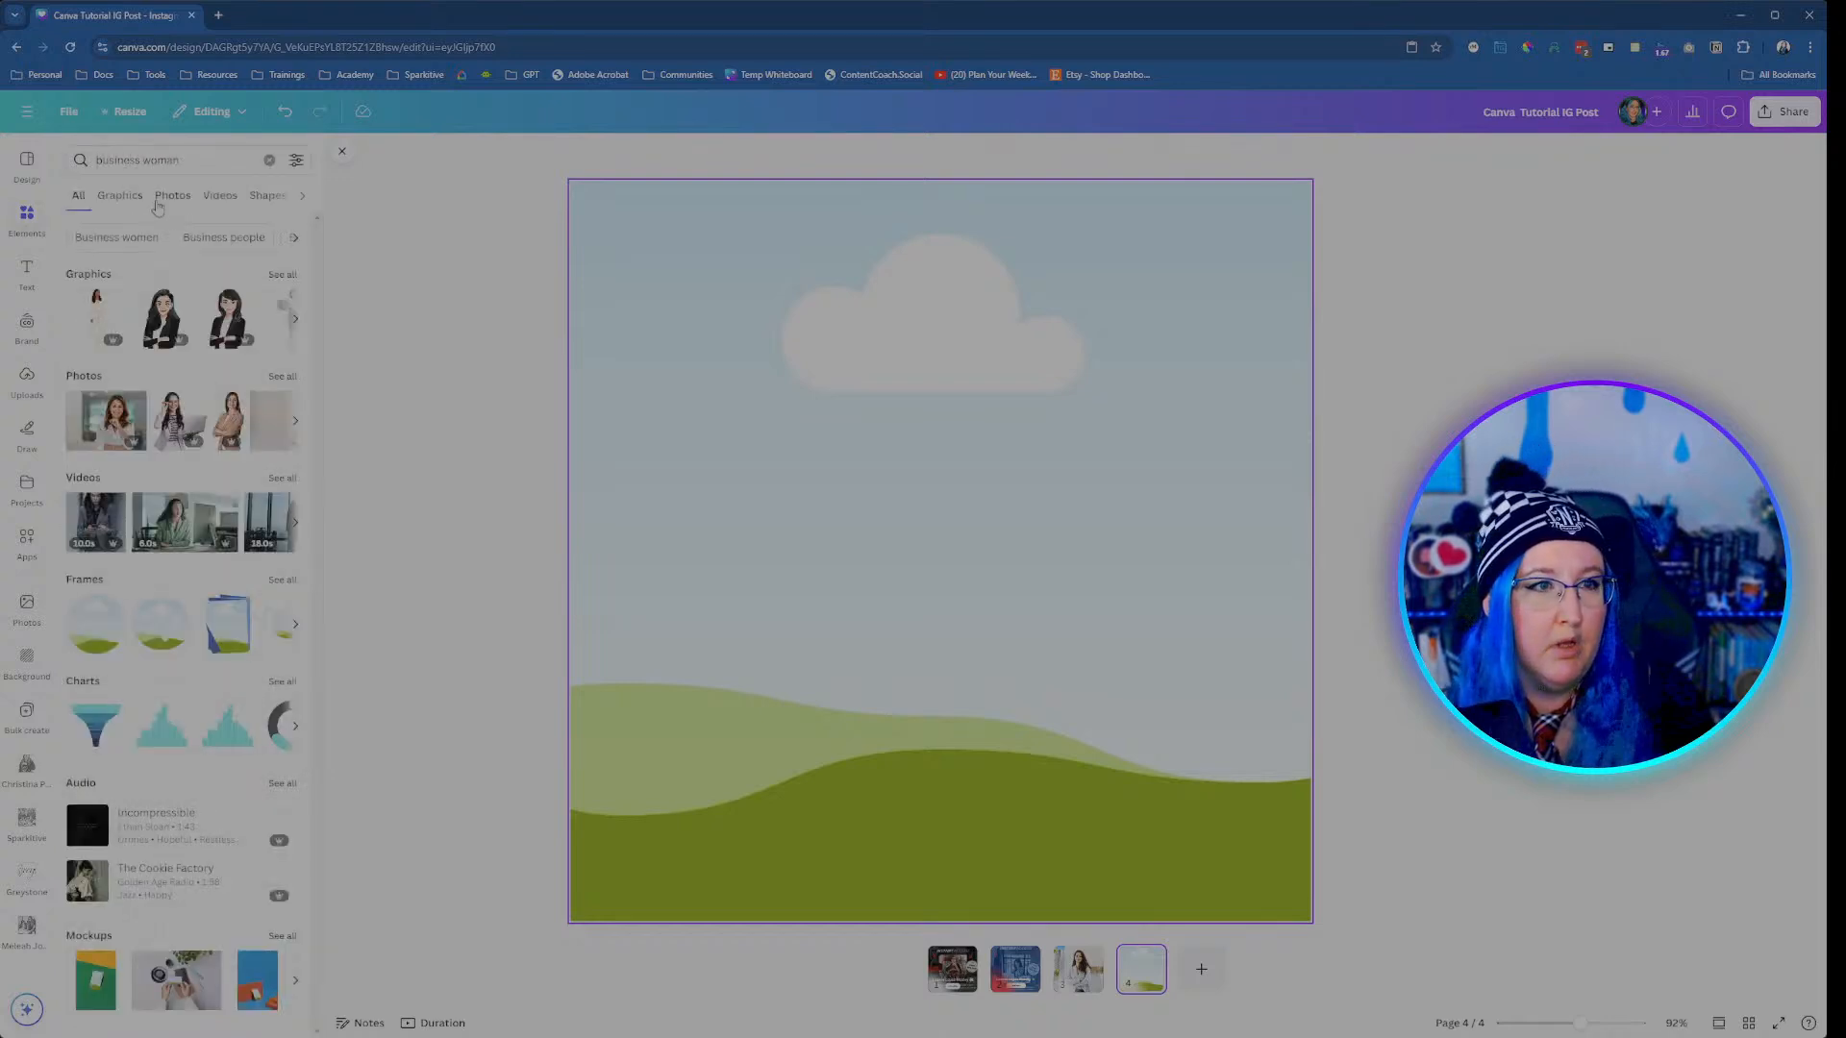
pyautogui.click(173, 196)
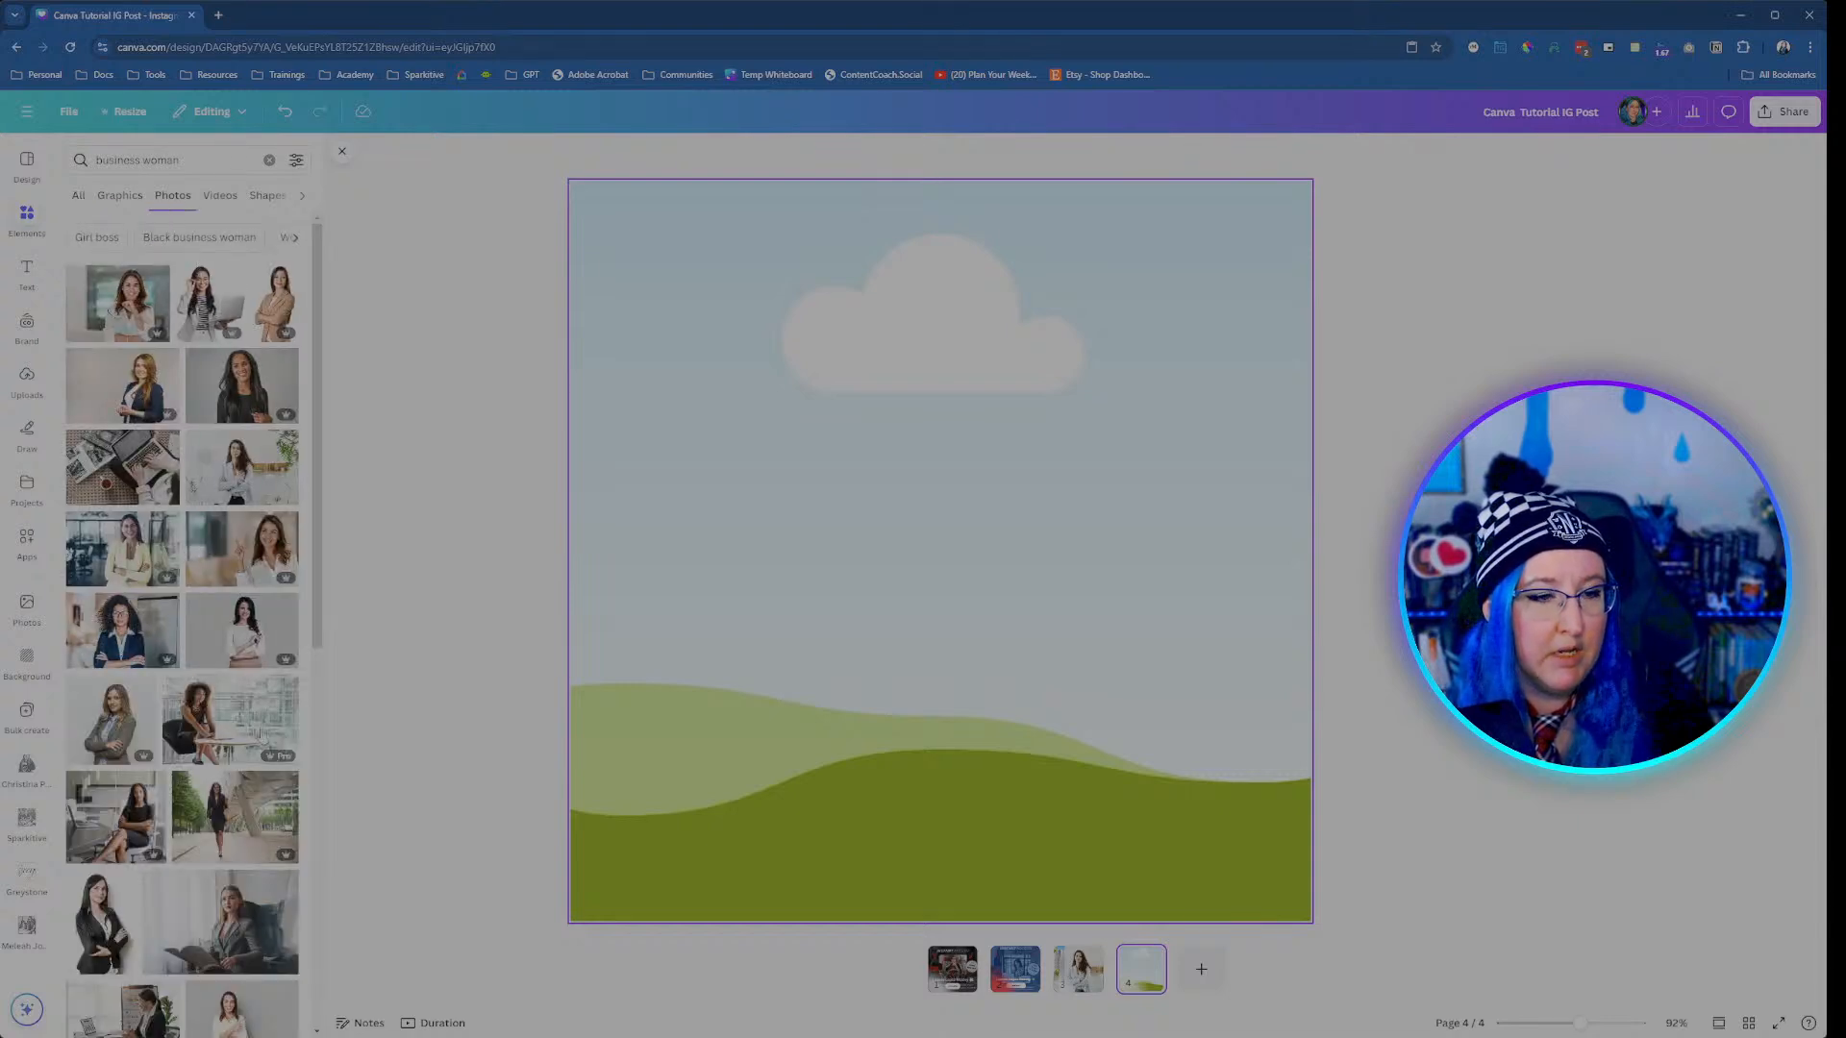
pyautogui.click(954, 970)
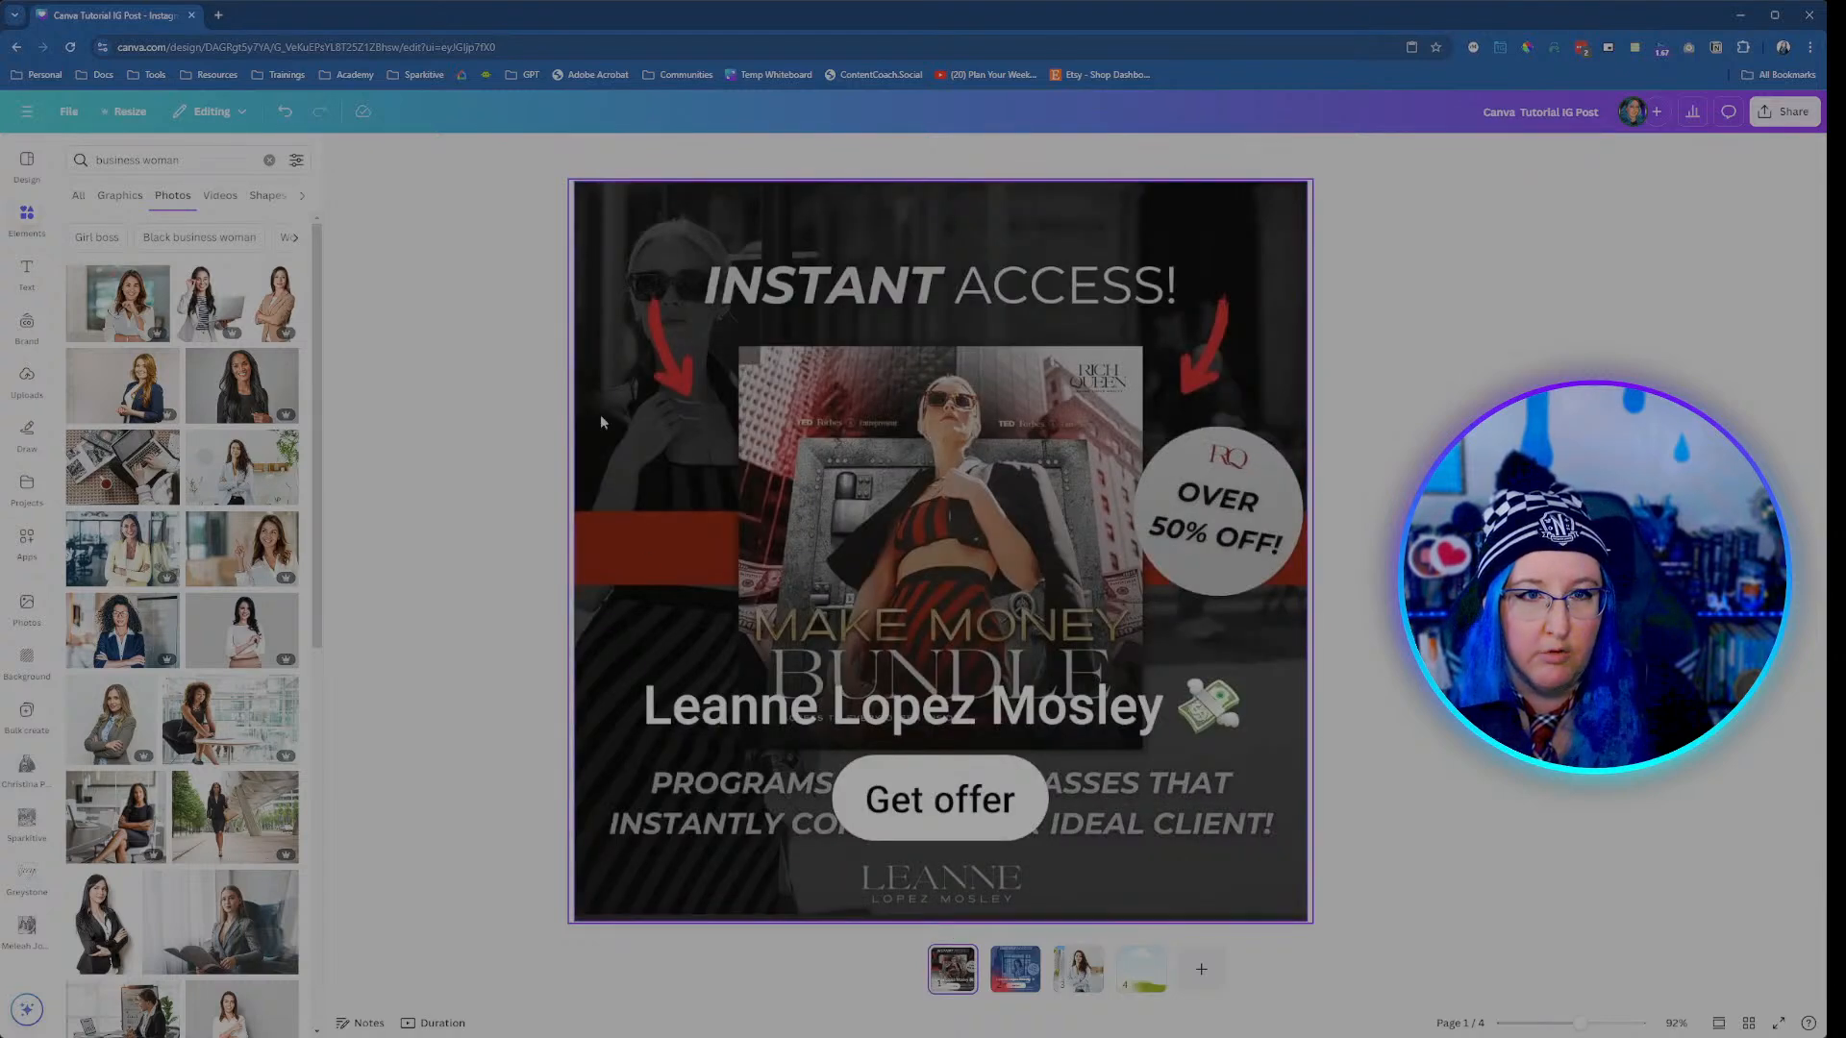
pyautogui.click(1142, 973)
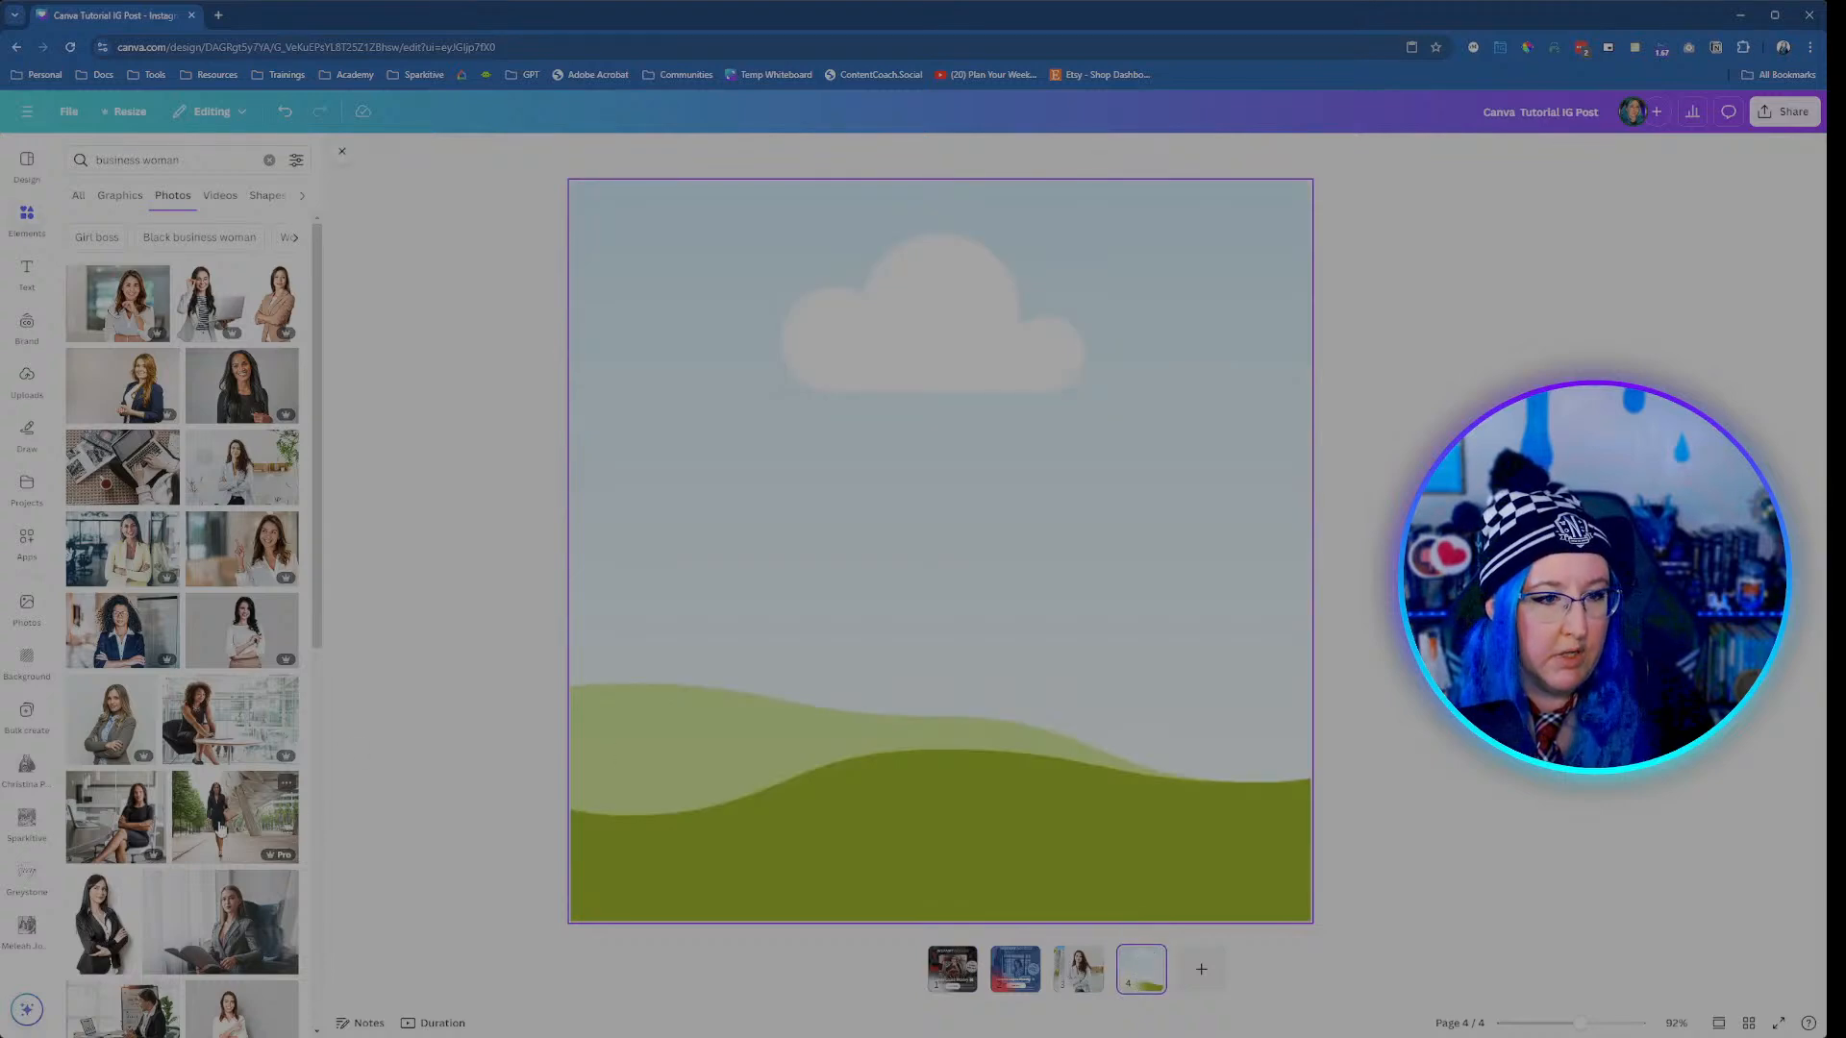
pyautogui.moveTo(216, 822); pyautogui.dragTo(865, 742)
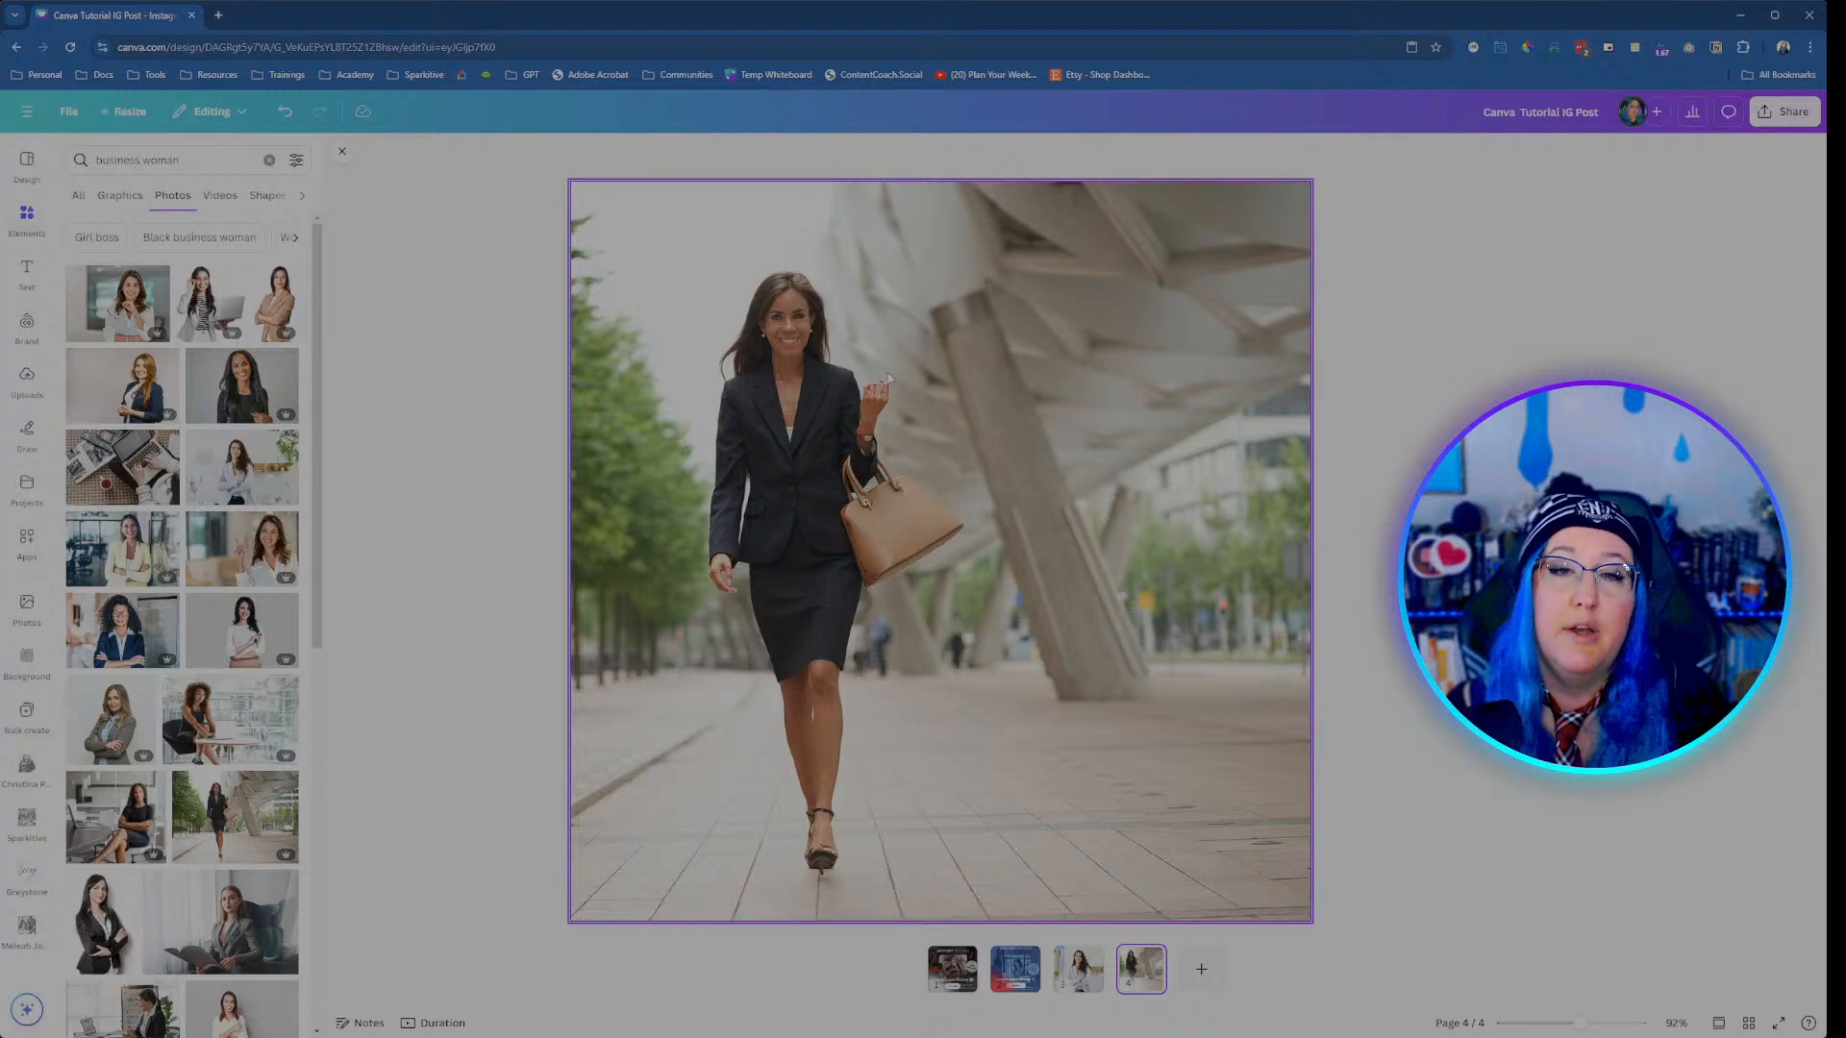
# Step: Crop the businesswoman photo, enlarging her and shifting her left of centre, and apply the crop
pyautogui.doubleClick(889, 378)
pyautogui.moveTo(886, 371); pyautogui.dragTo(637, 381)
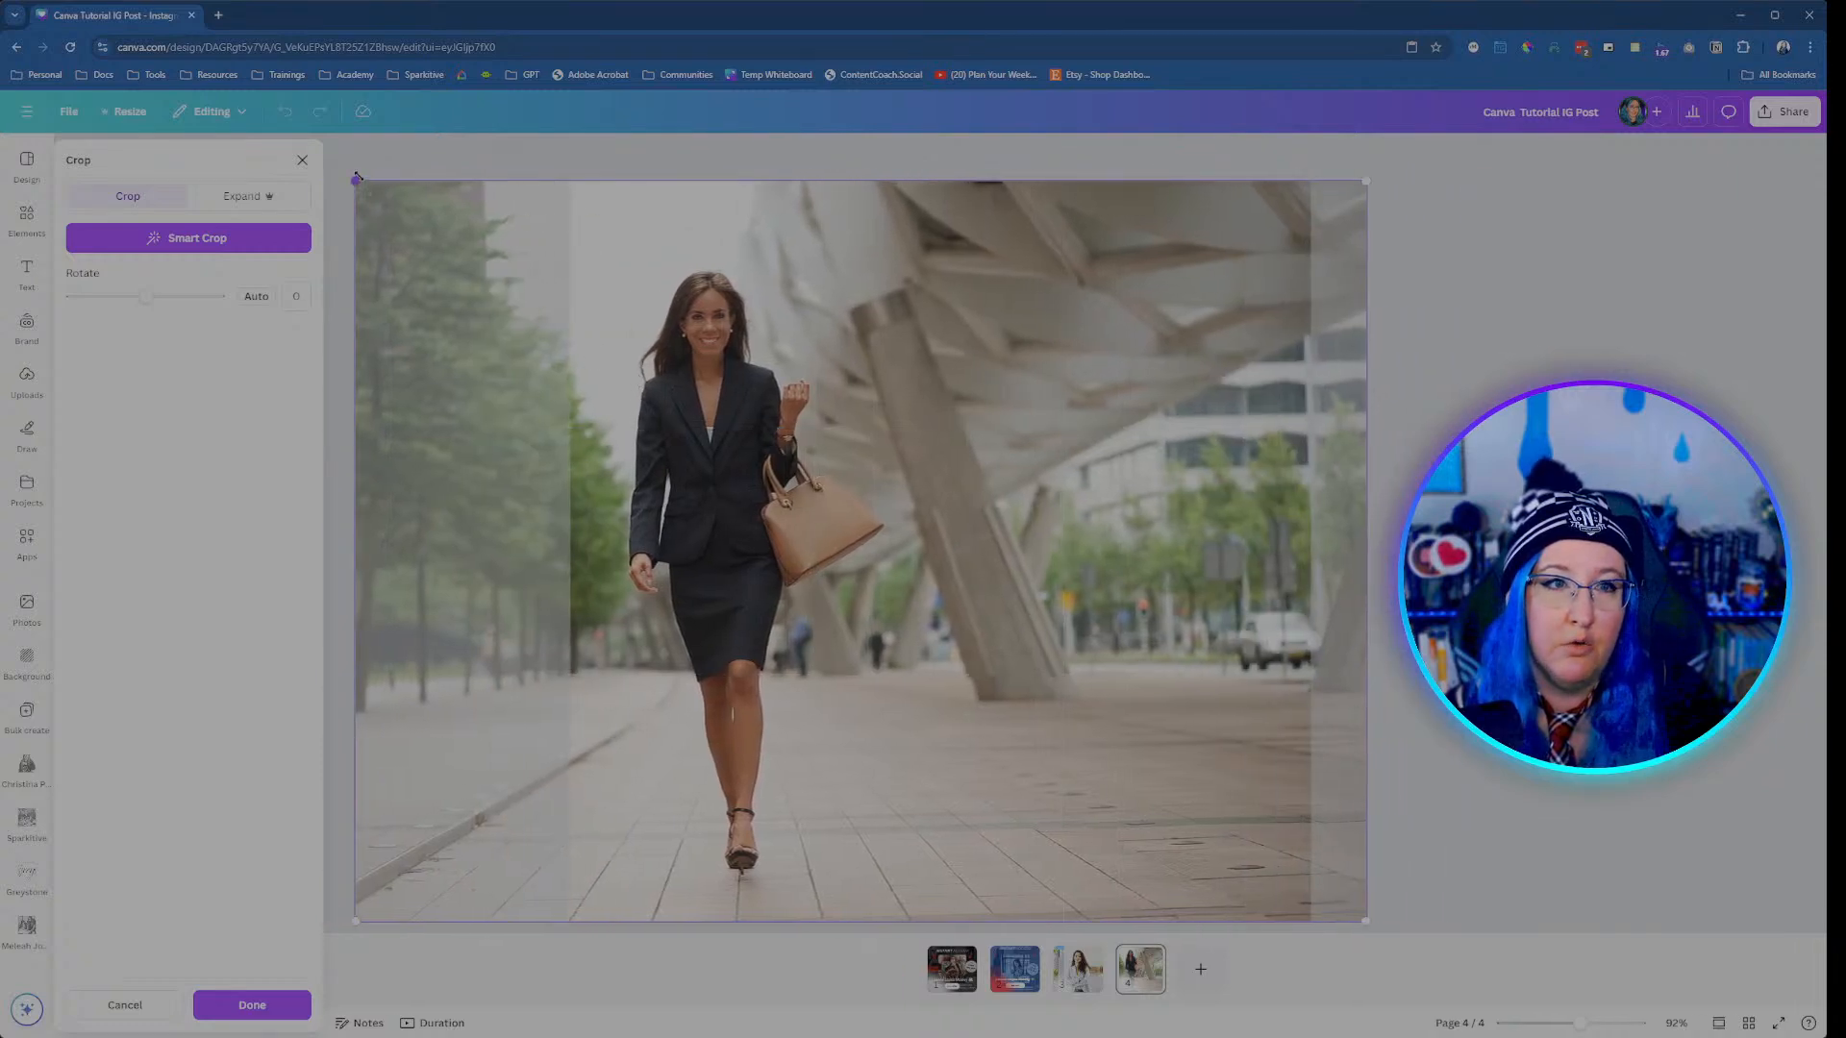
pyautogui.moveTo(356, 179); pyautogui.dragTo(159, 38)
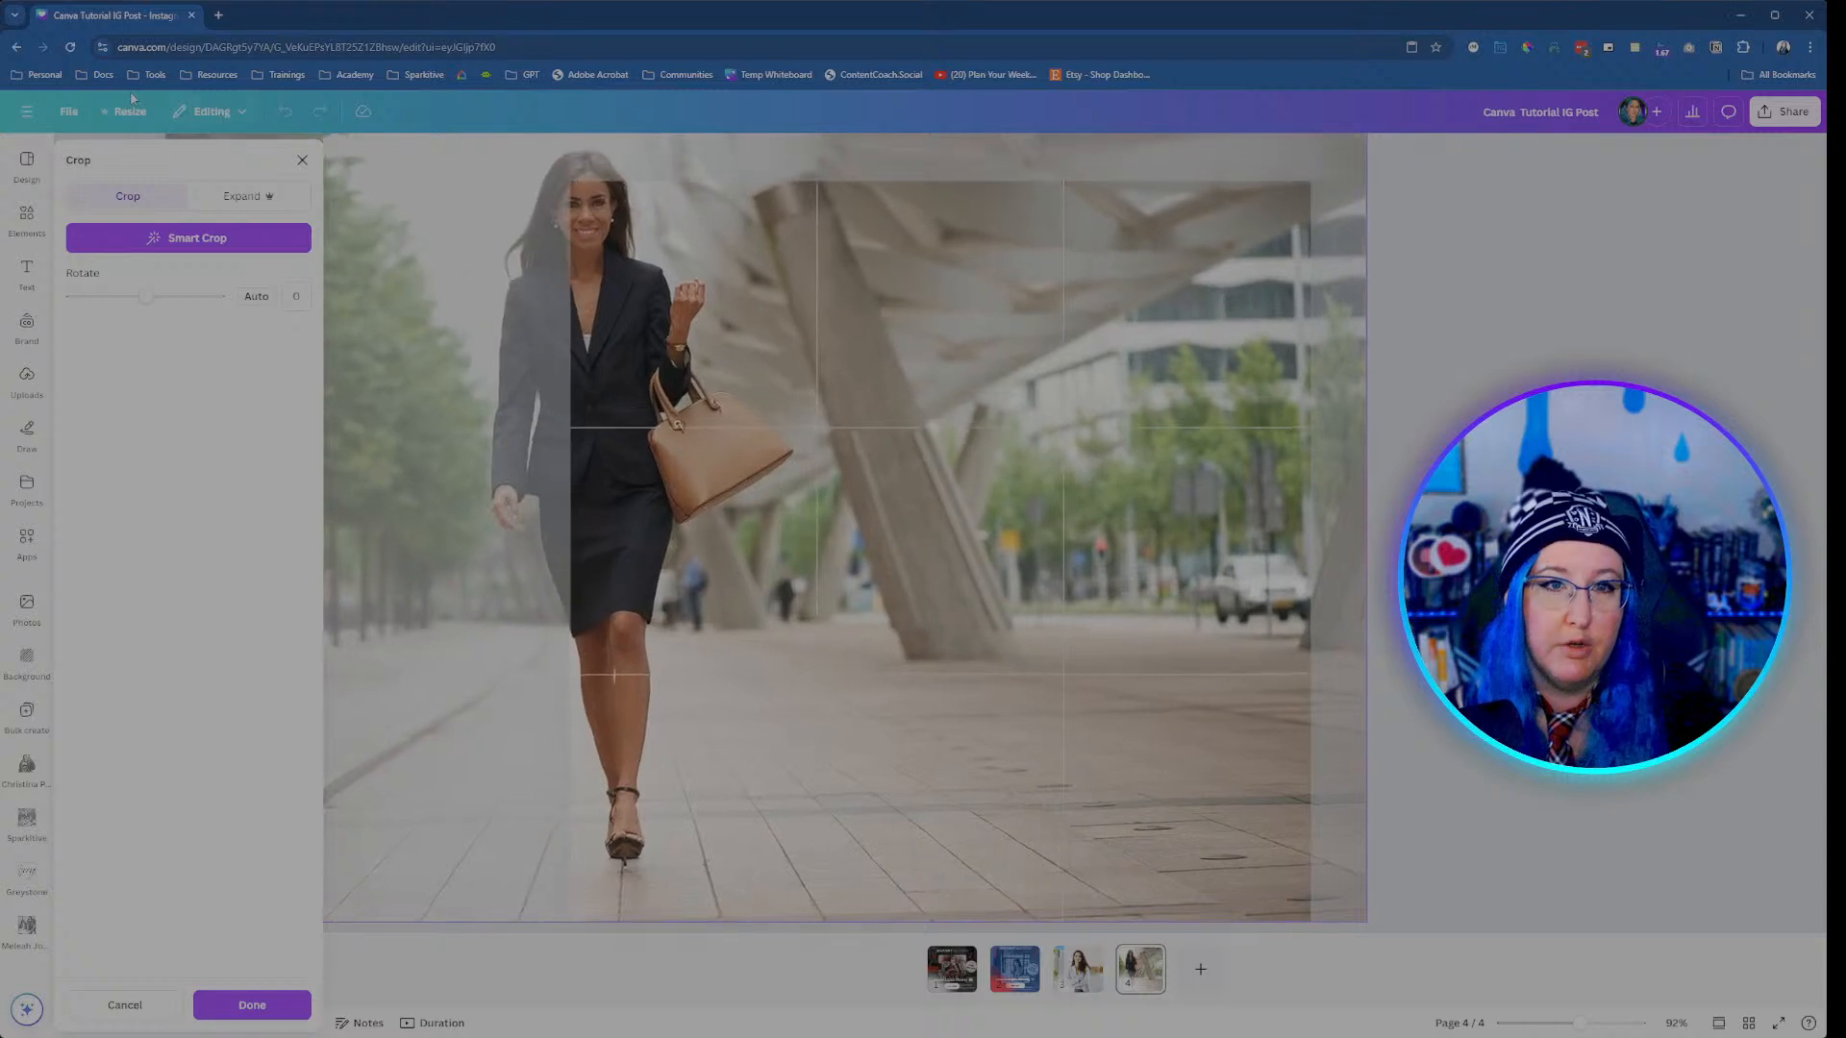
pyautogui.moveTo(786, 362); pyautogui.dragTo(884, 434)
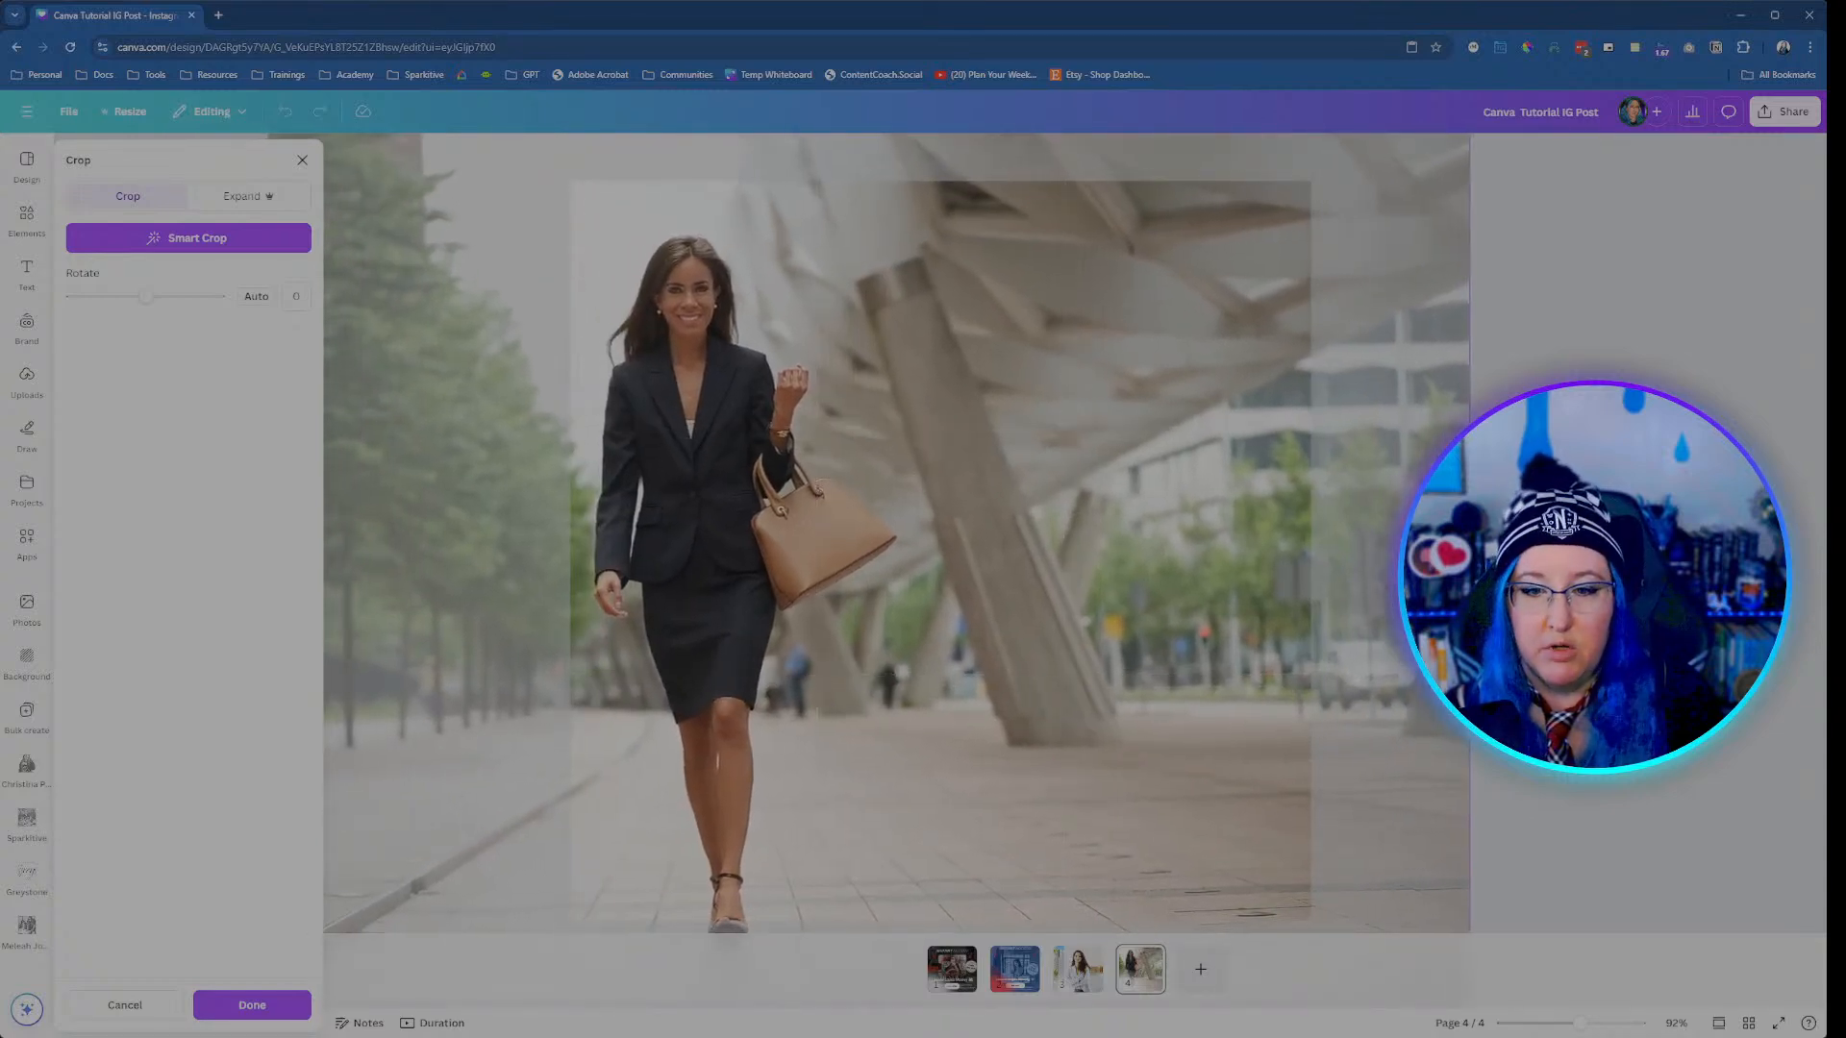
pyautogui.press('Return')
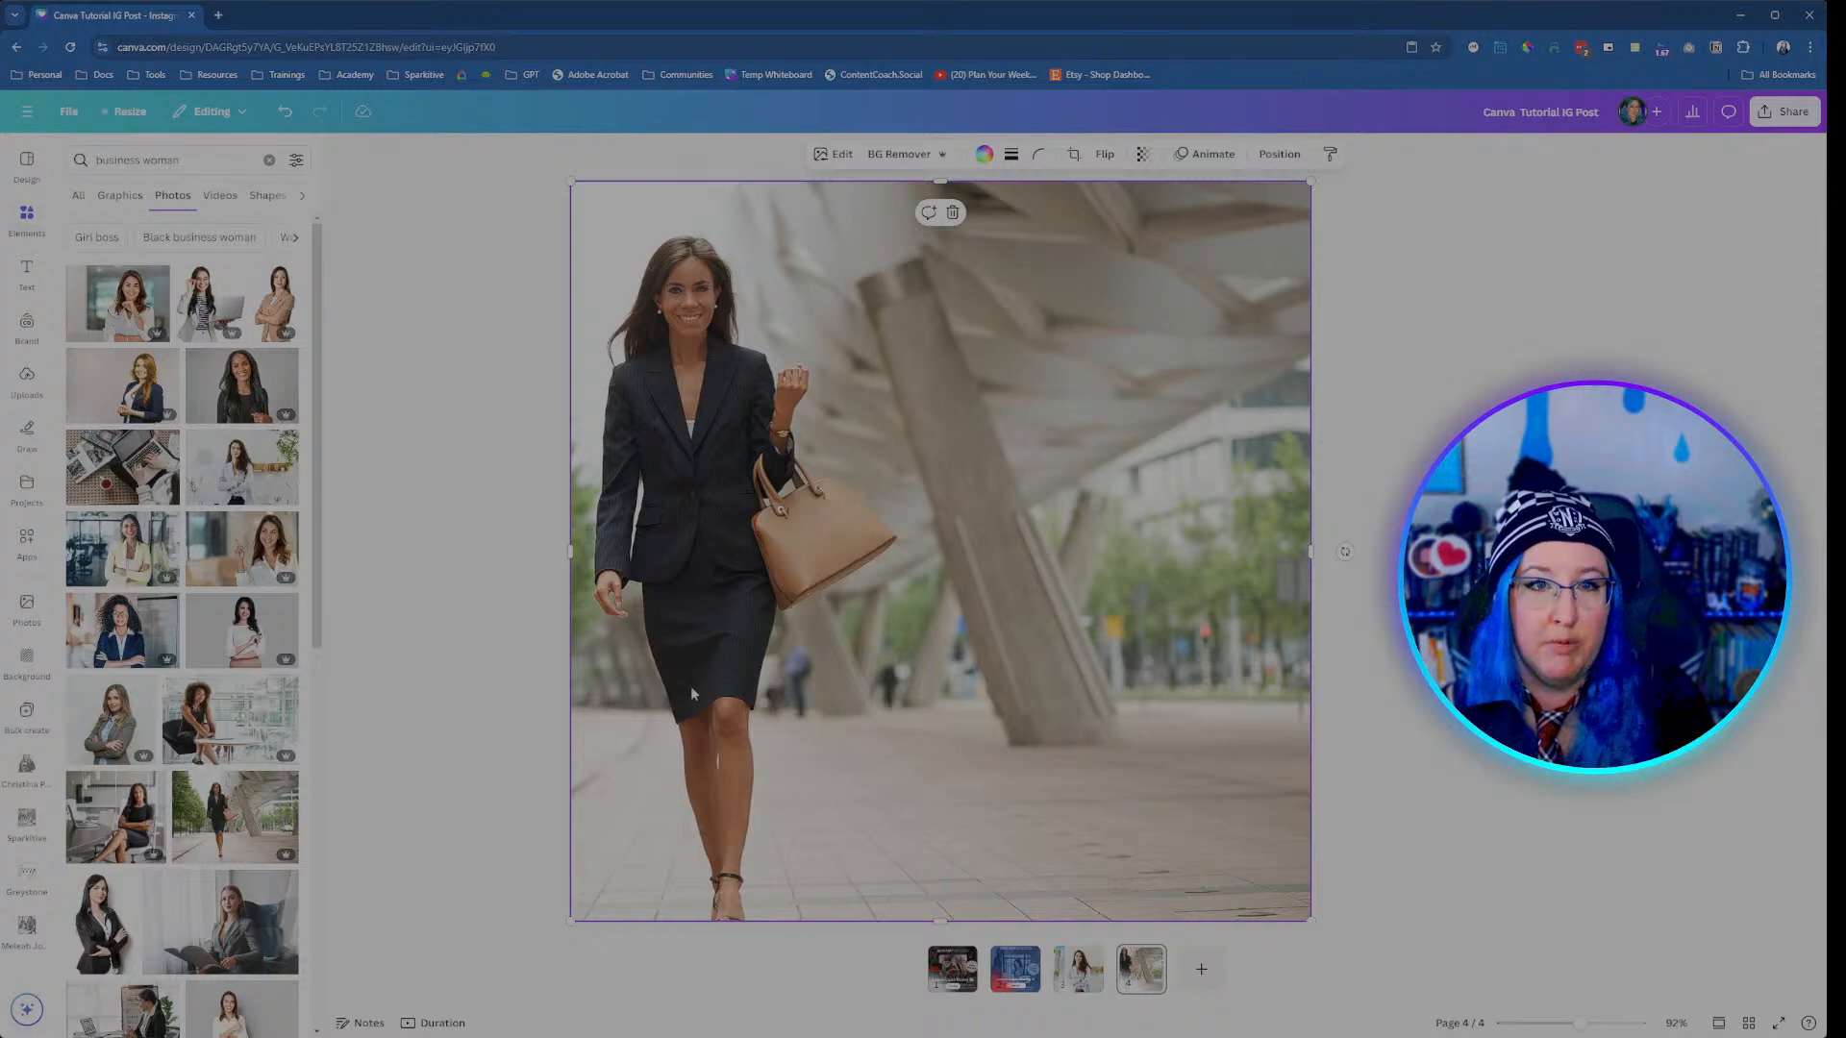
pyautogui.click(940, 975)
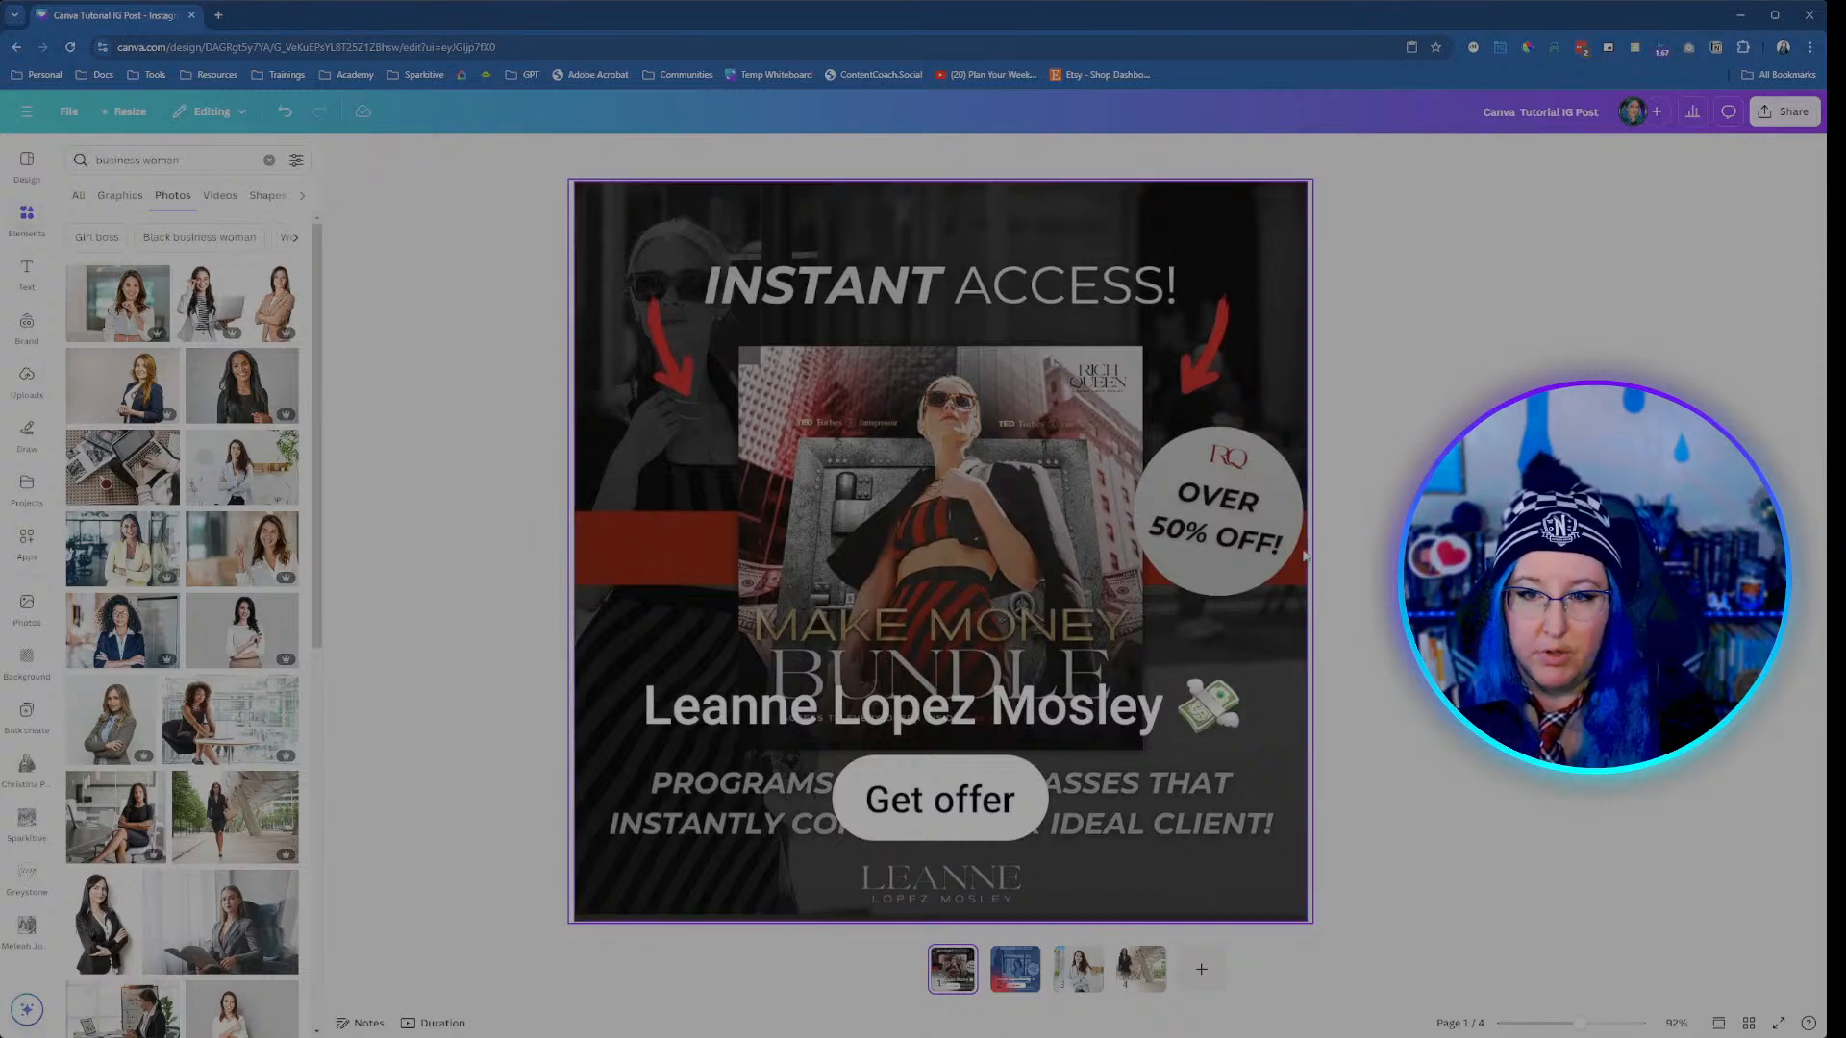
pyautogui.click(1141, 969)
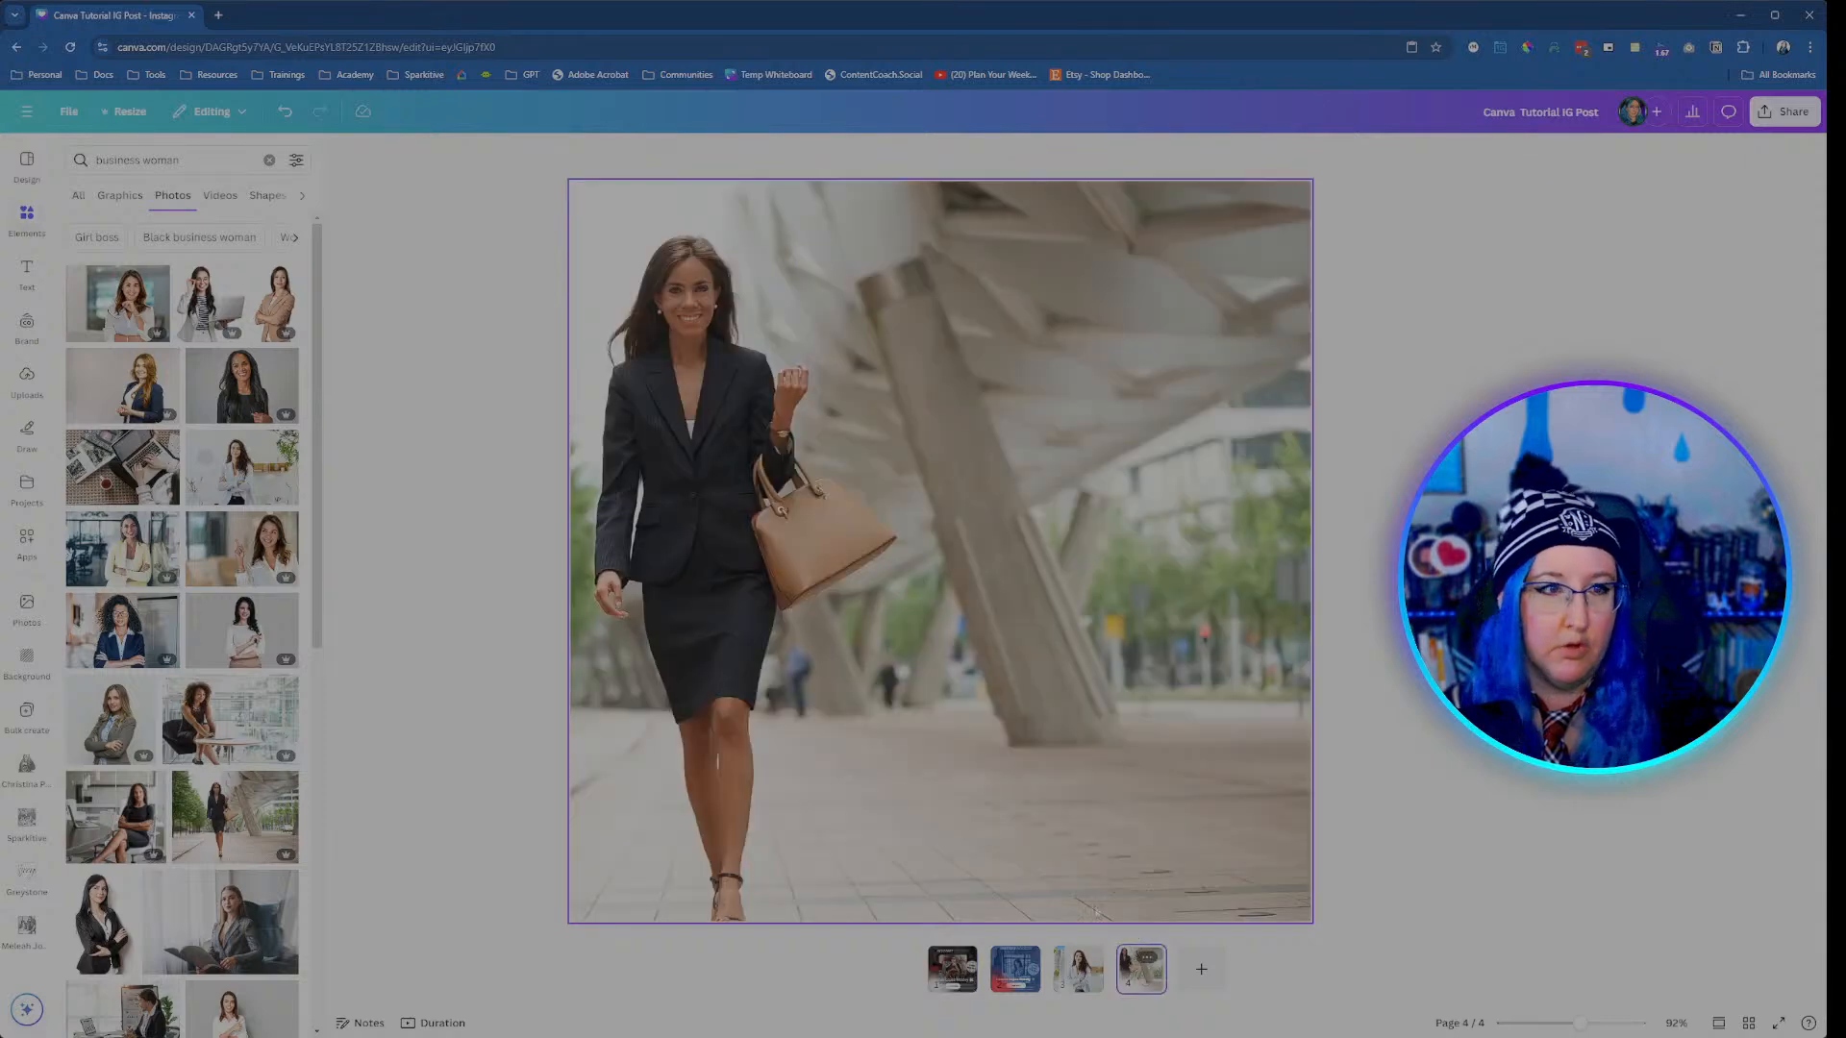
# Step: Add a square from Shapes with corner rounding 0, coloured red from Document colors
pyautogui.click(270, 161)
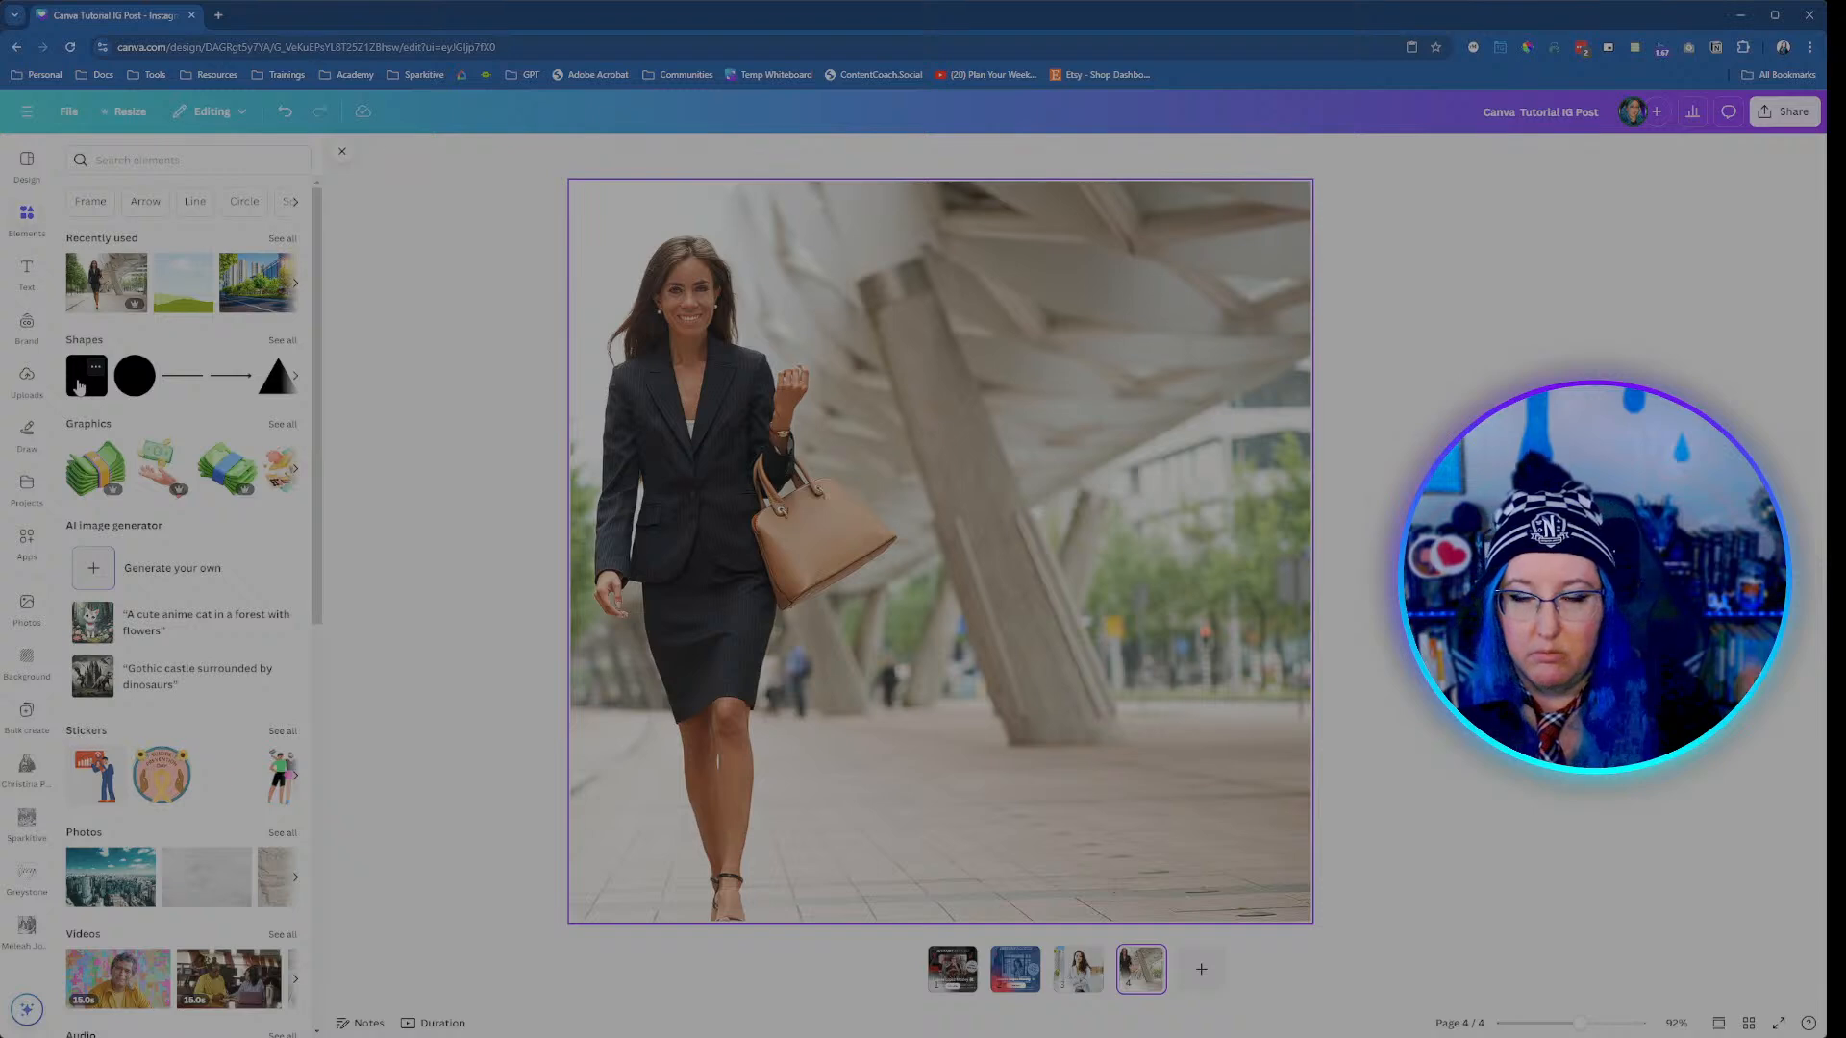
pyautogui.click(79, 385)
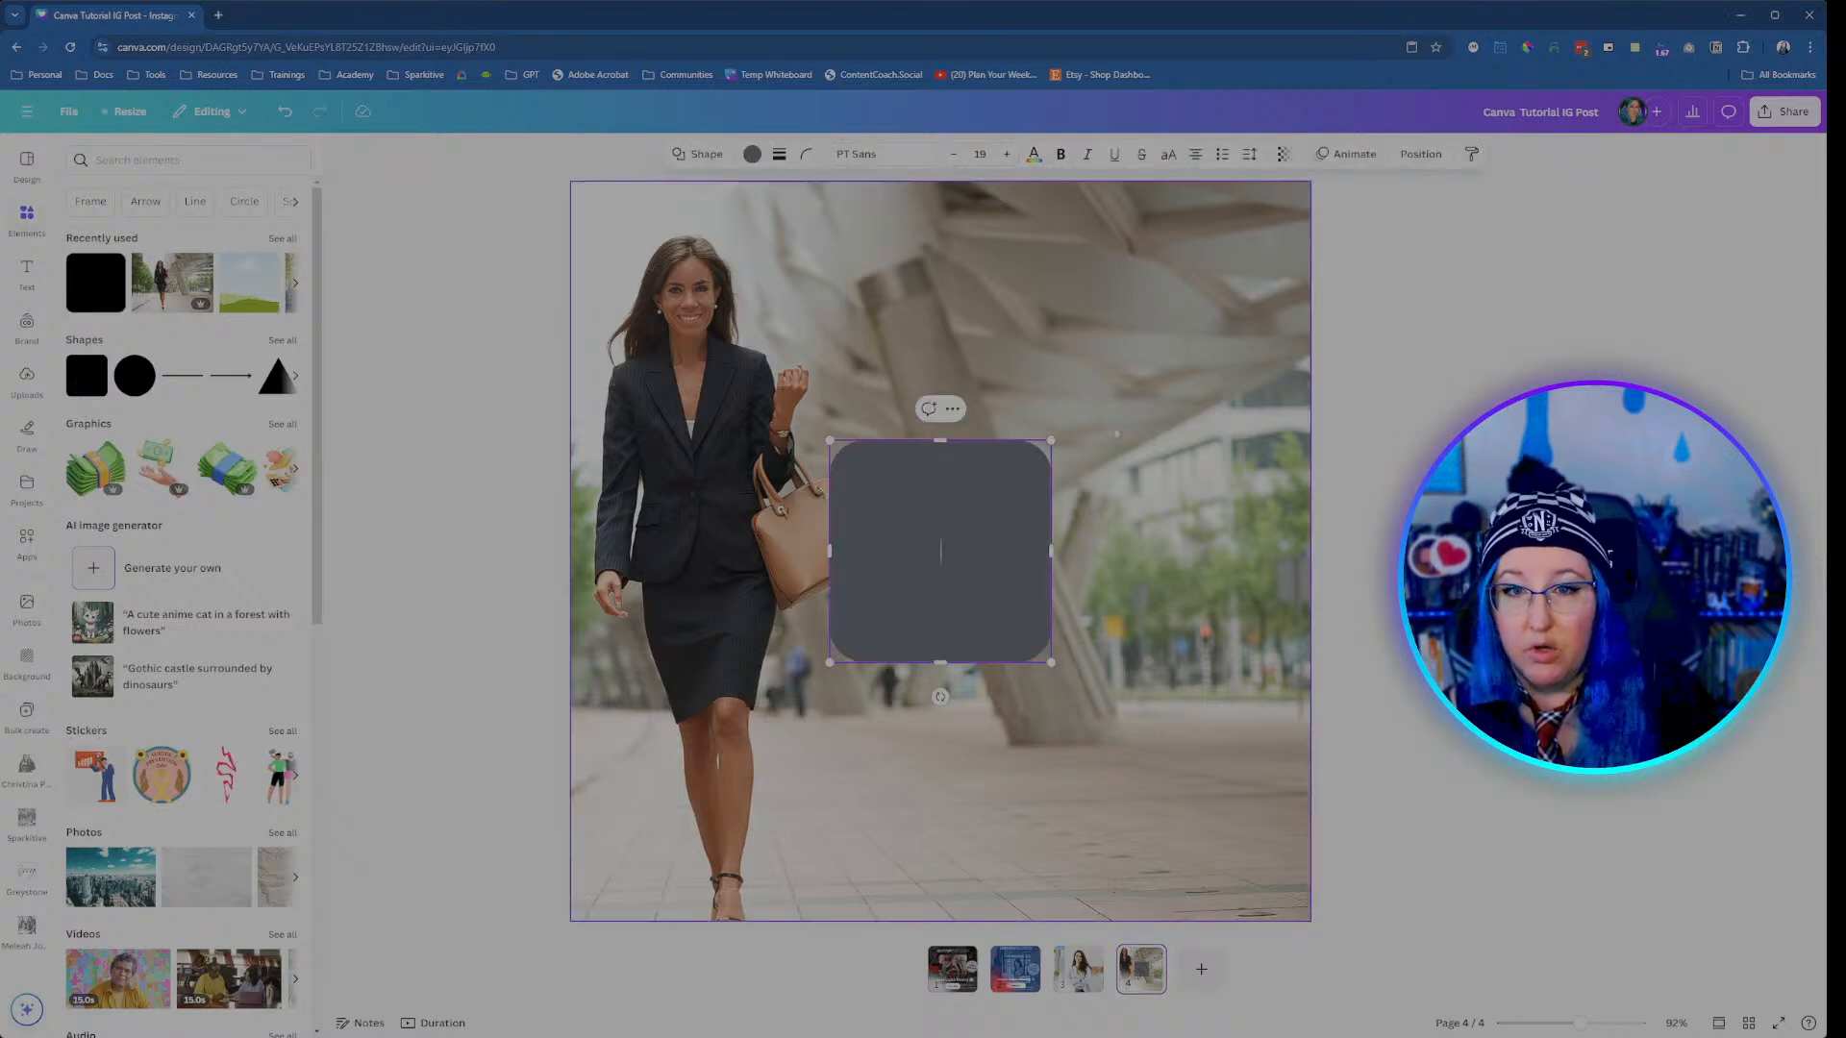
pyautogui.click(808, 158)
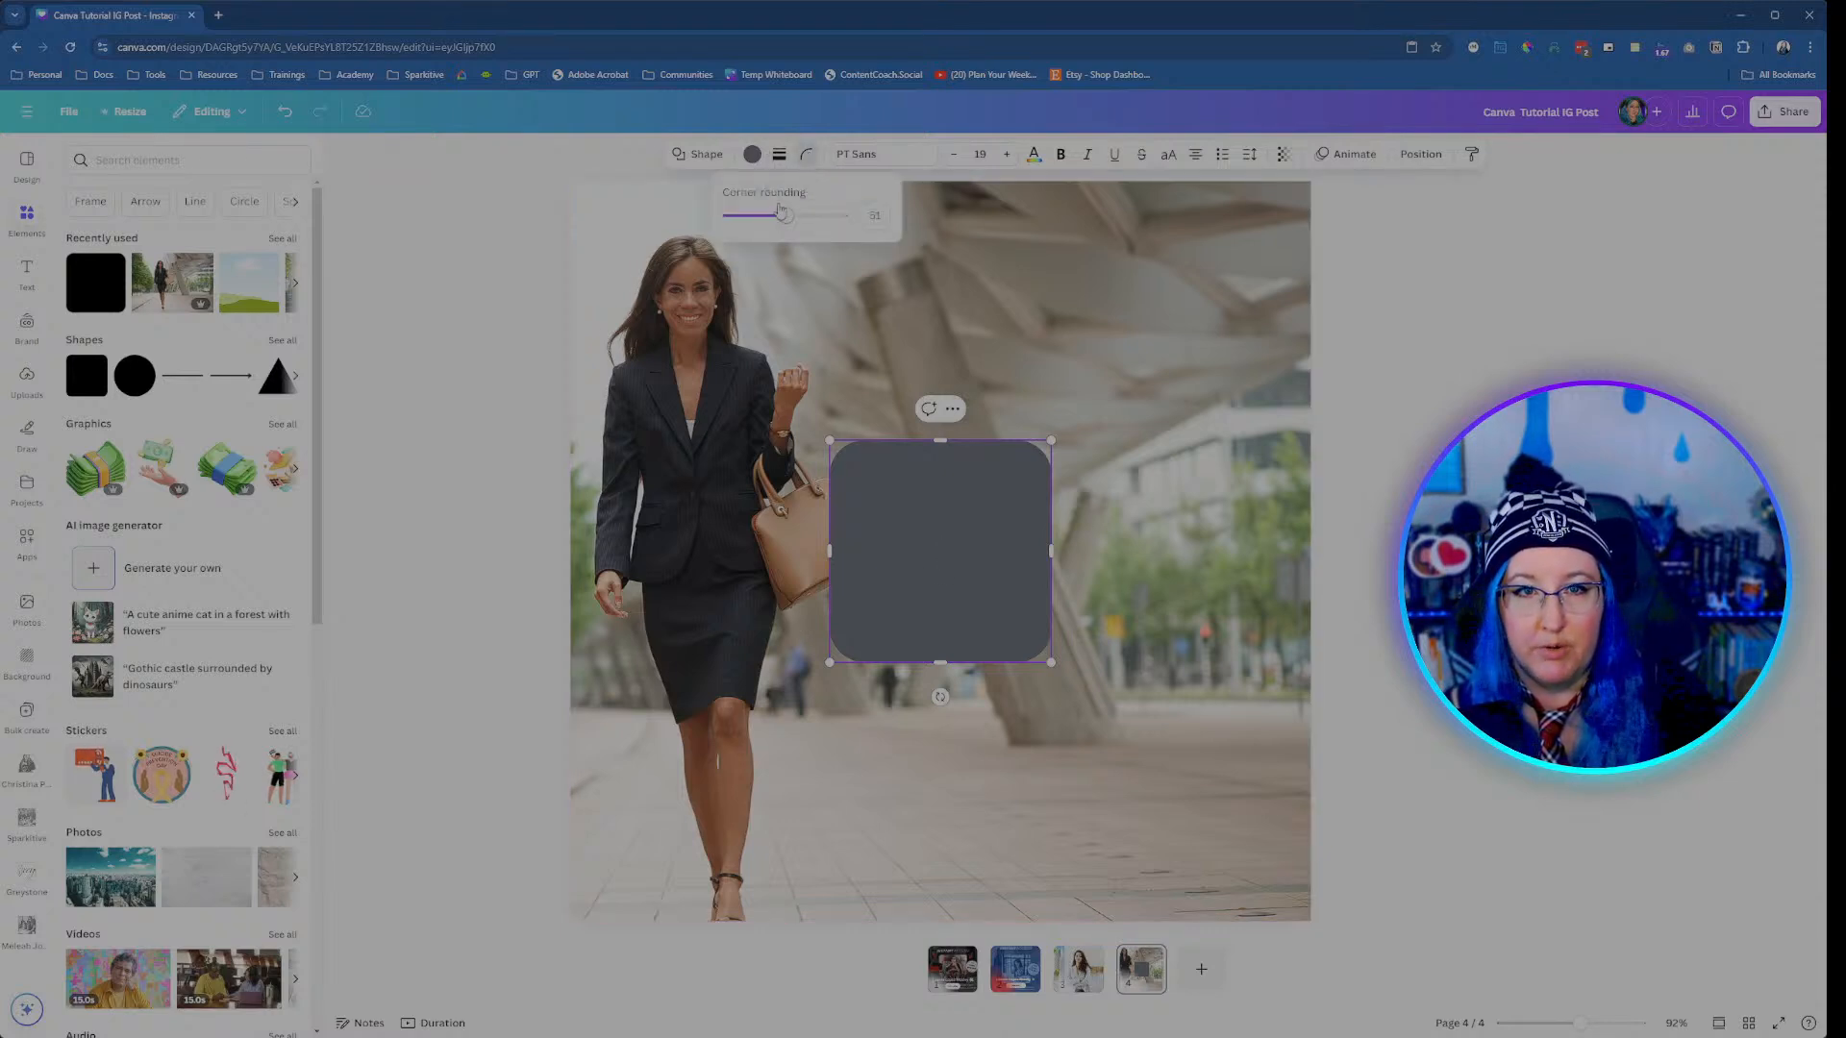
pyautogui.moveTo(784, 216); pyautogui.dragTo(707, 217)
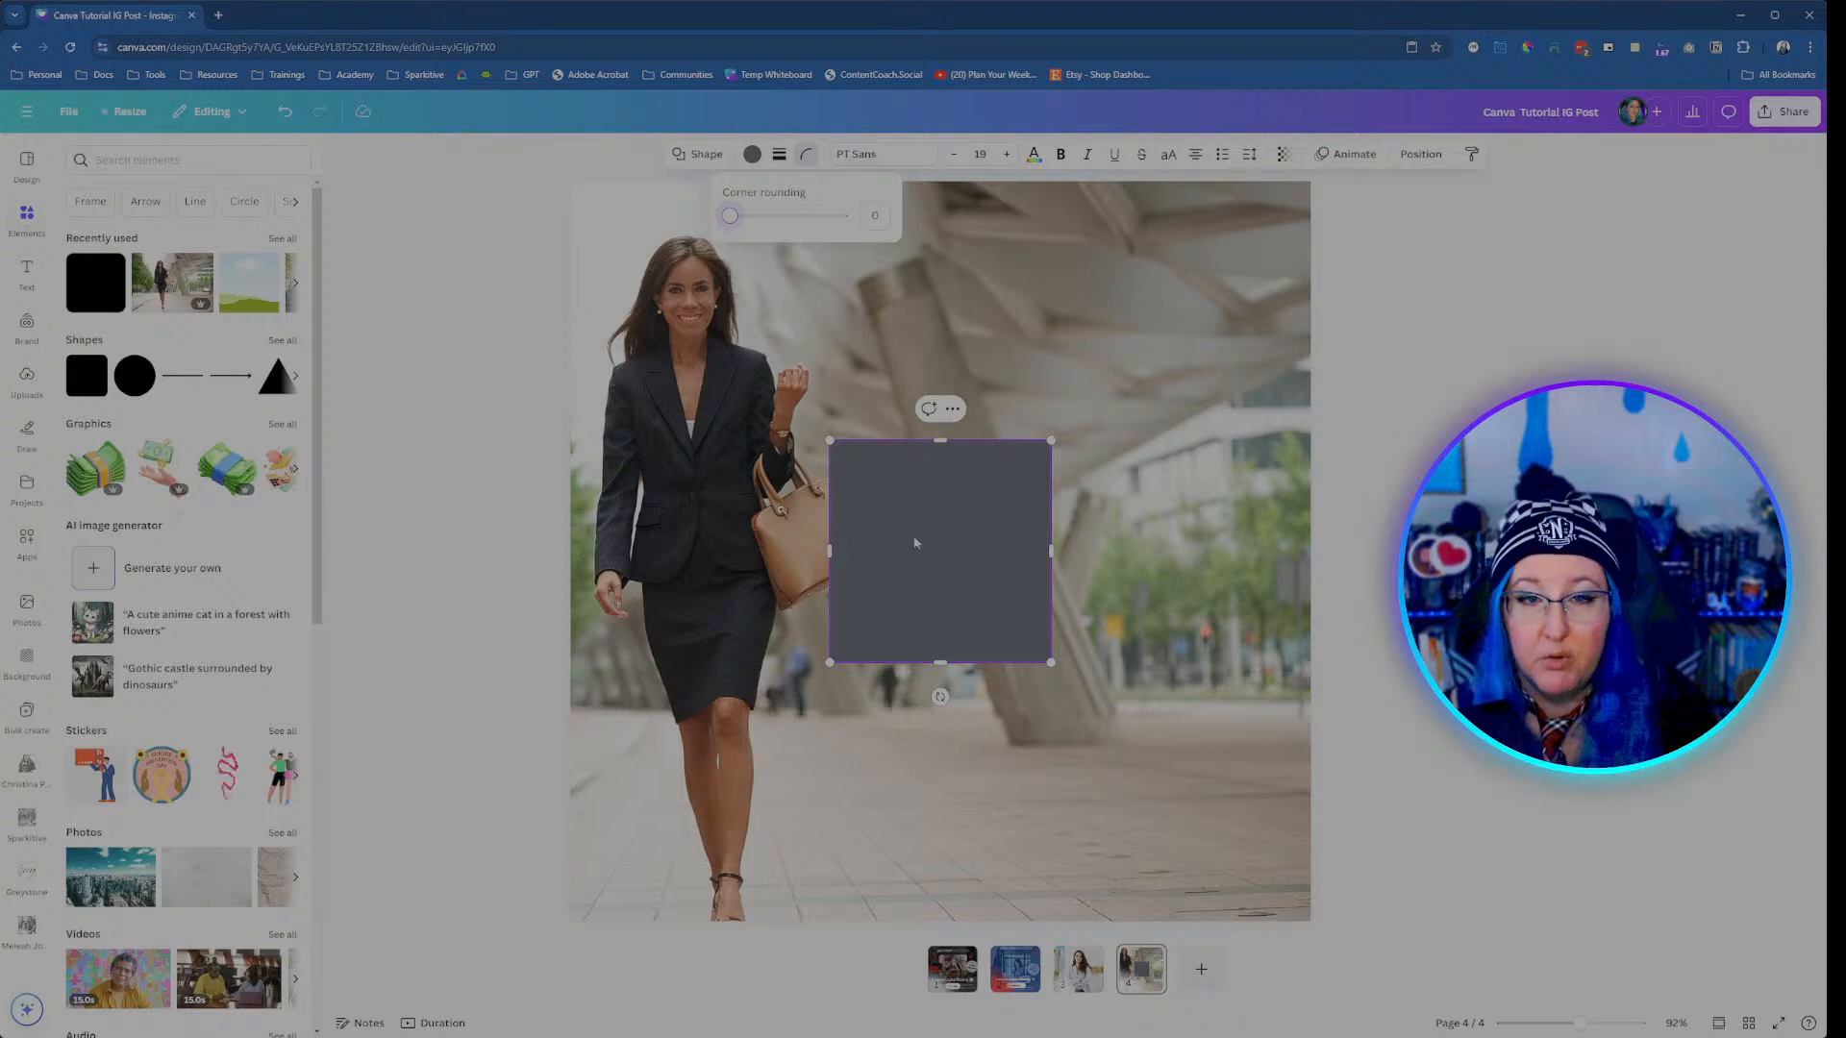
pyautogui.click(754, 155)
pyautogui.click(293, 276)
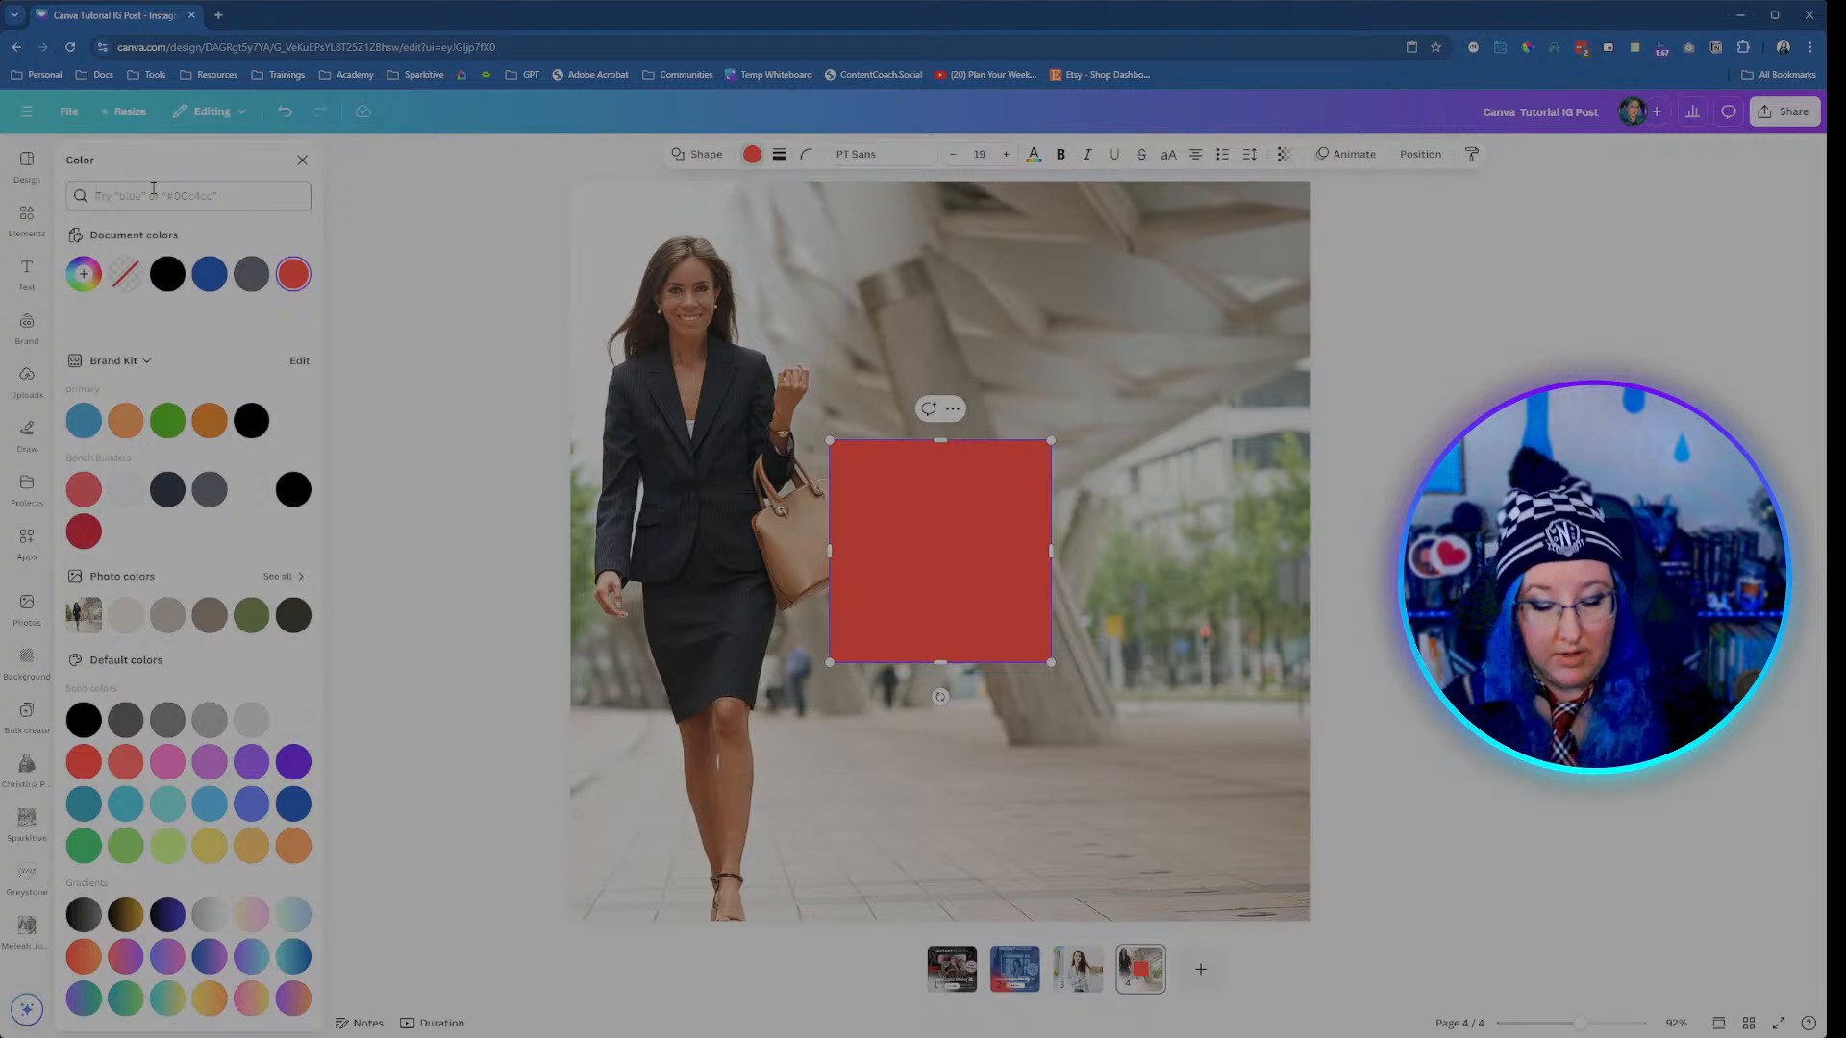
# Step: Apply the bright red 'From your search' swatch for 'red' to the square, then view page 1
pyautogui.write('red')
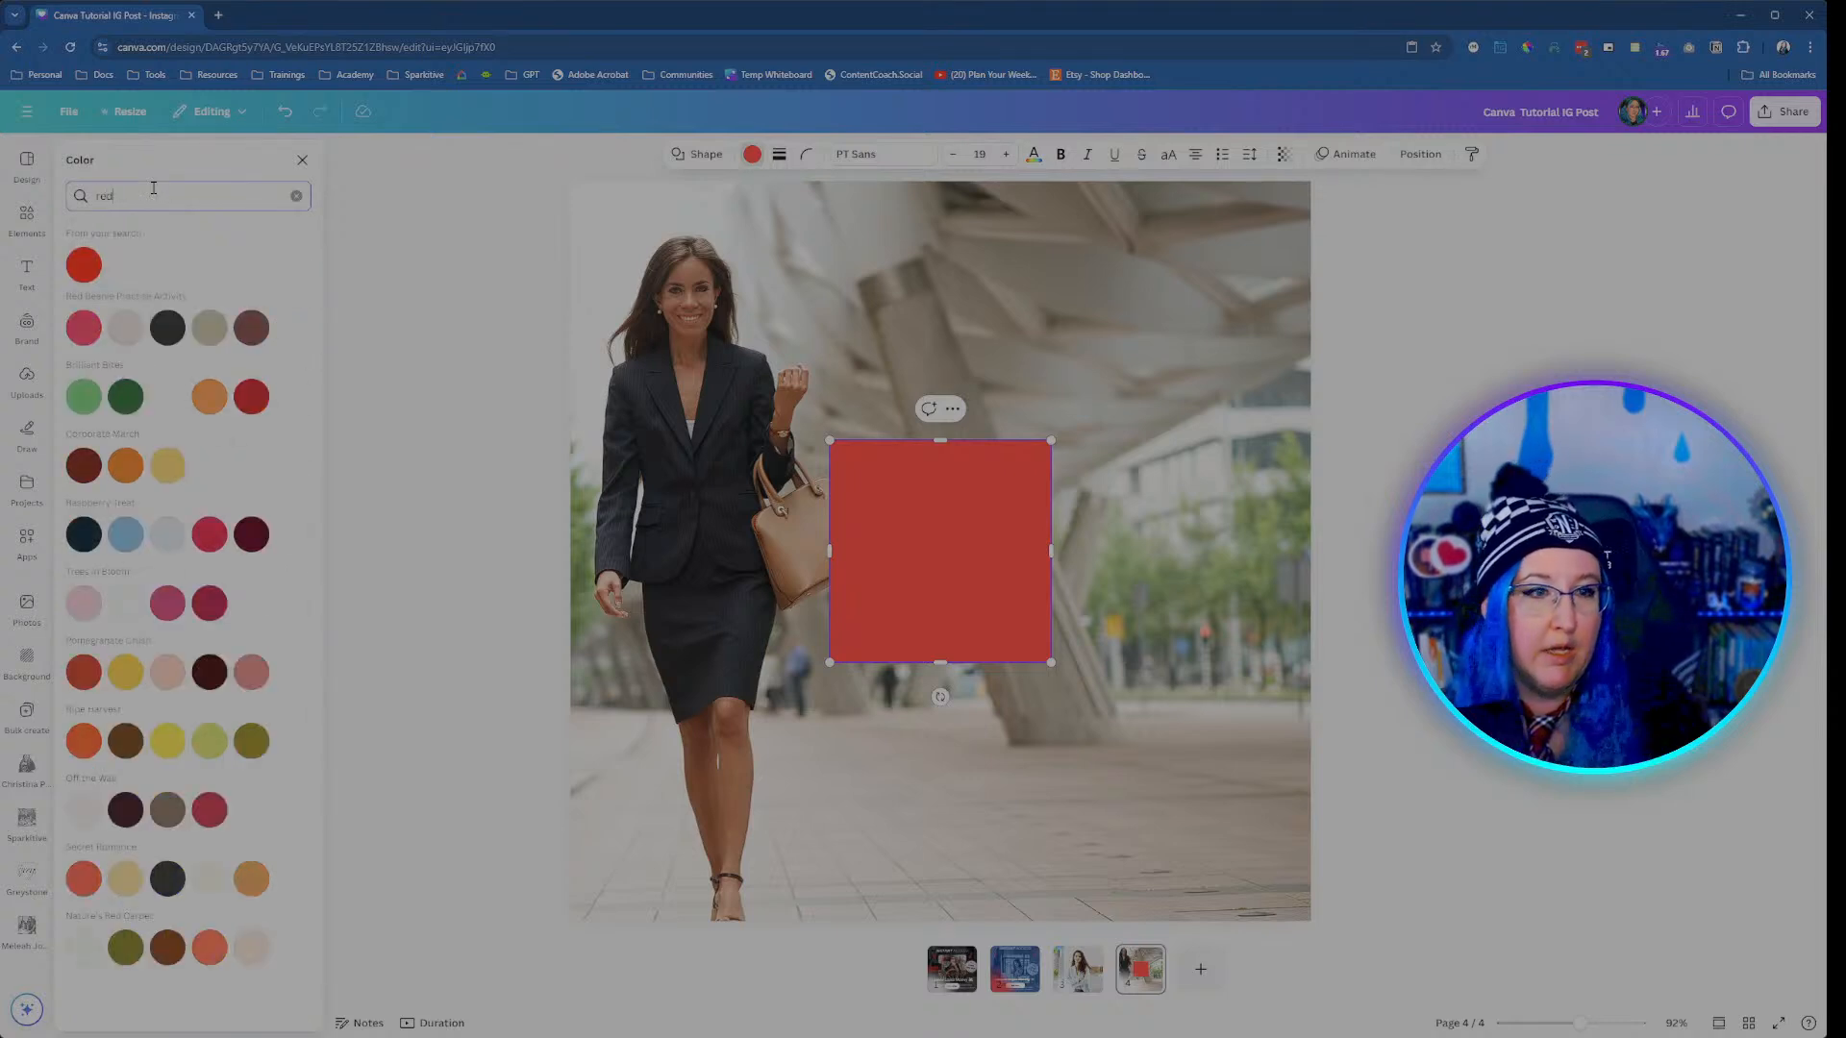
pyautogui.click(251, 396)
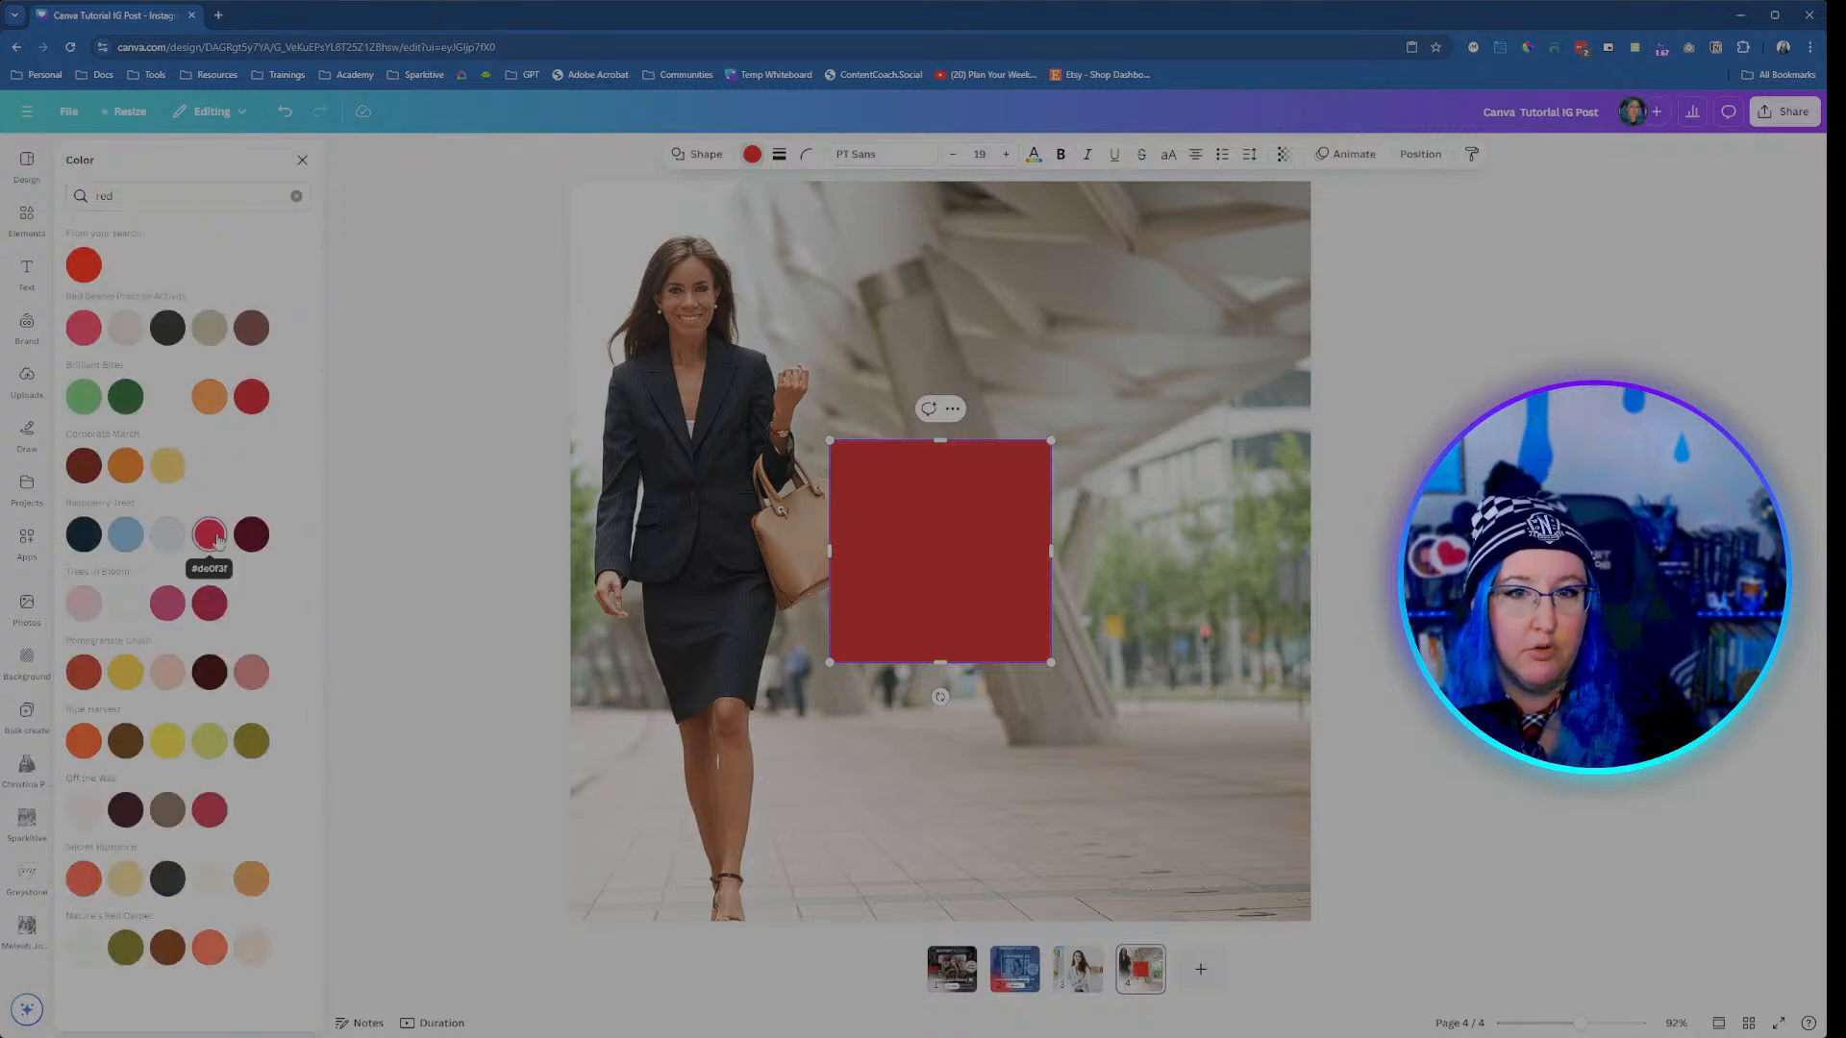
pyautogui.click(86, 269)
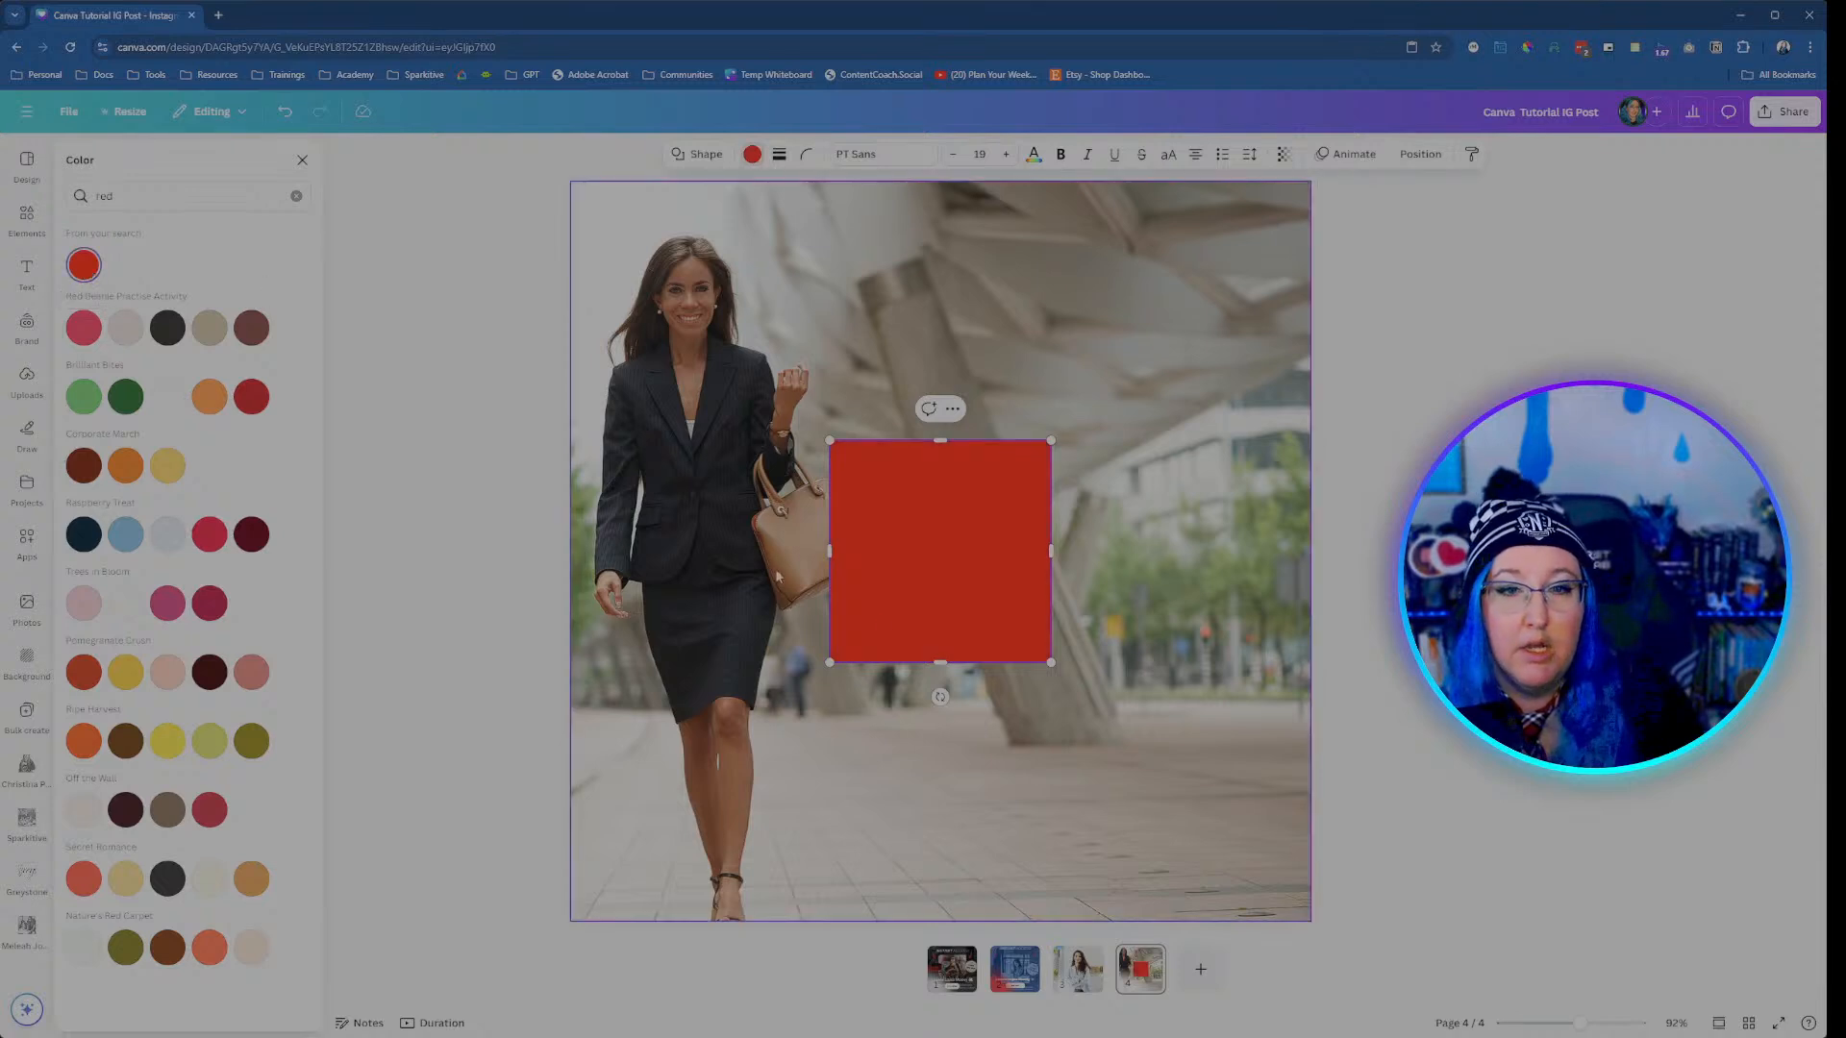
pyautogui.click(952, 969)
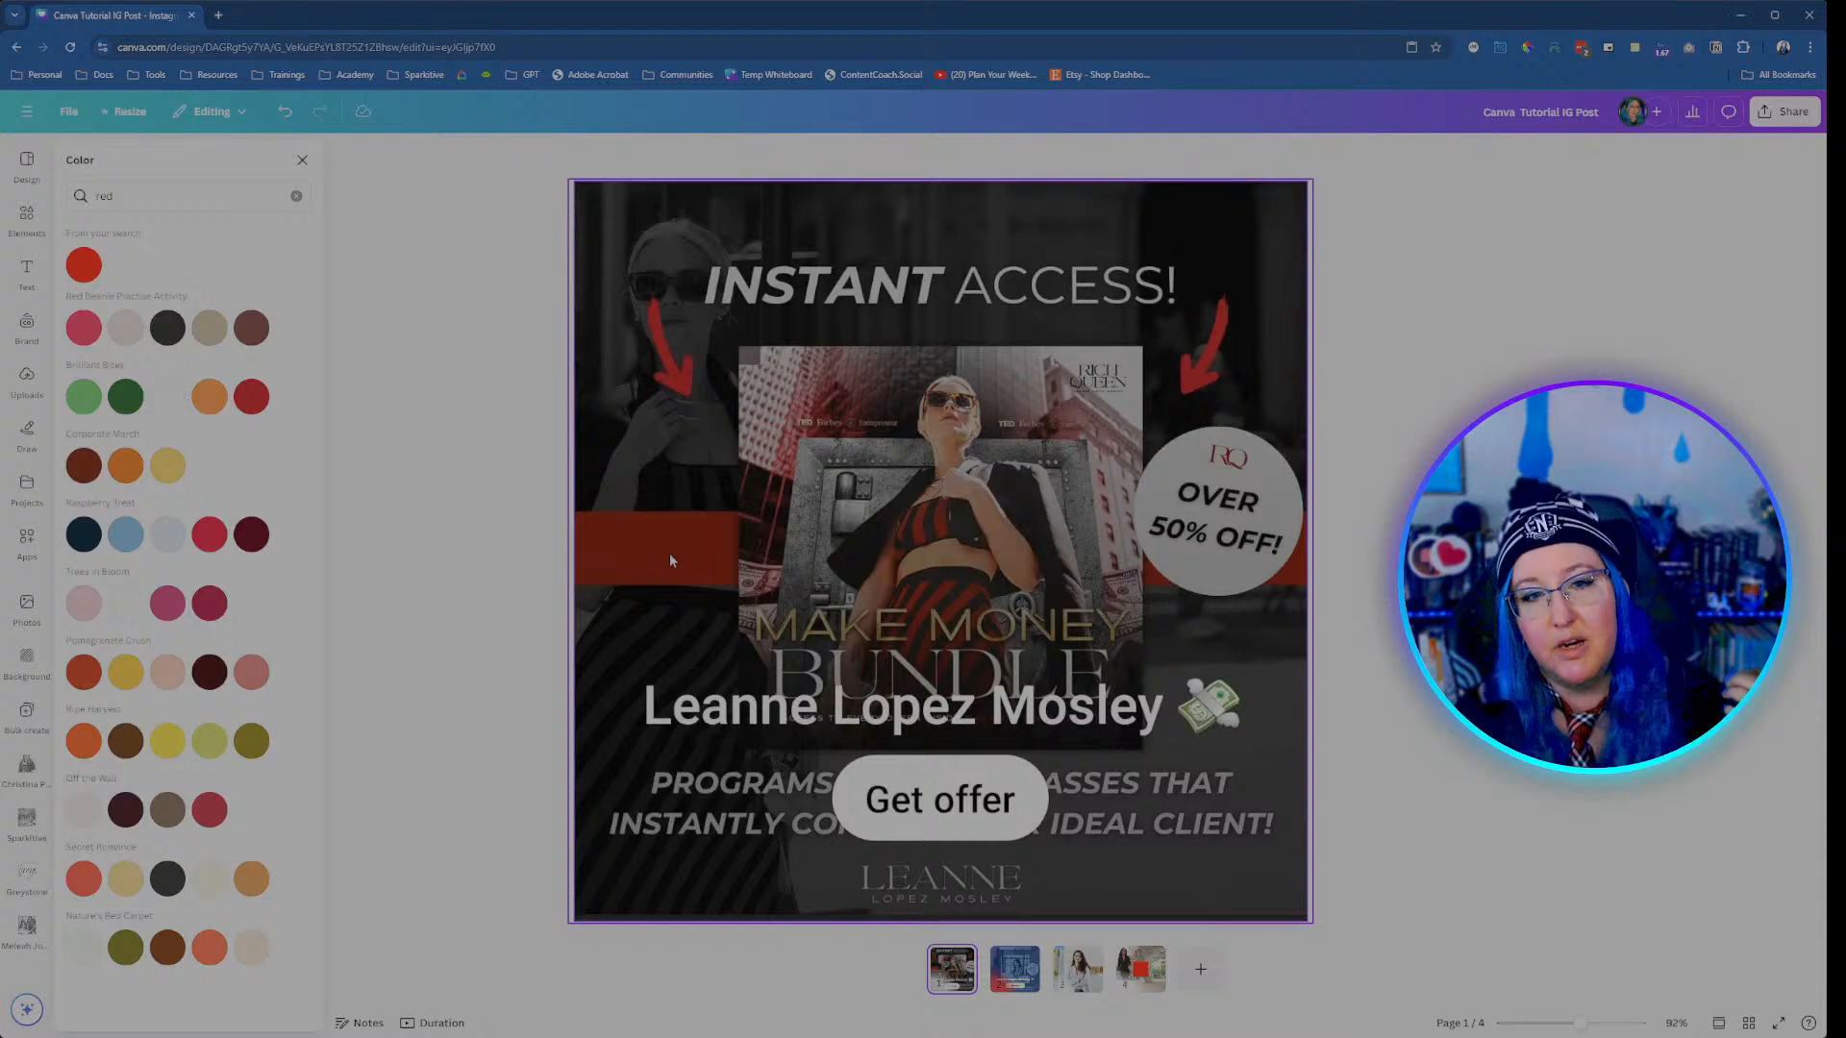
# Step: Squash the red square into a thin bar and stretch it edge to edge across page 4
pyautogui.click(1136, 971)
pyautogui.click(933, 509)
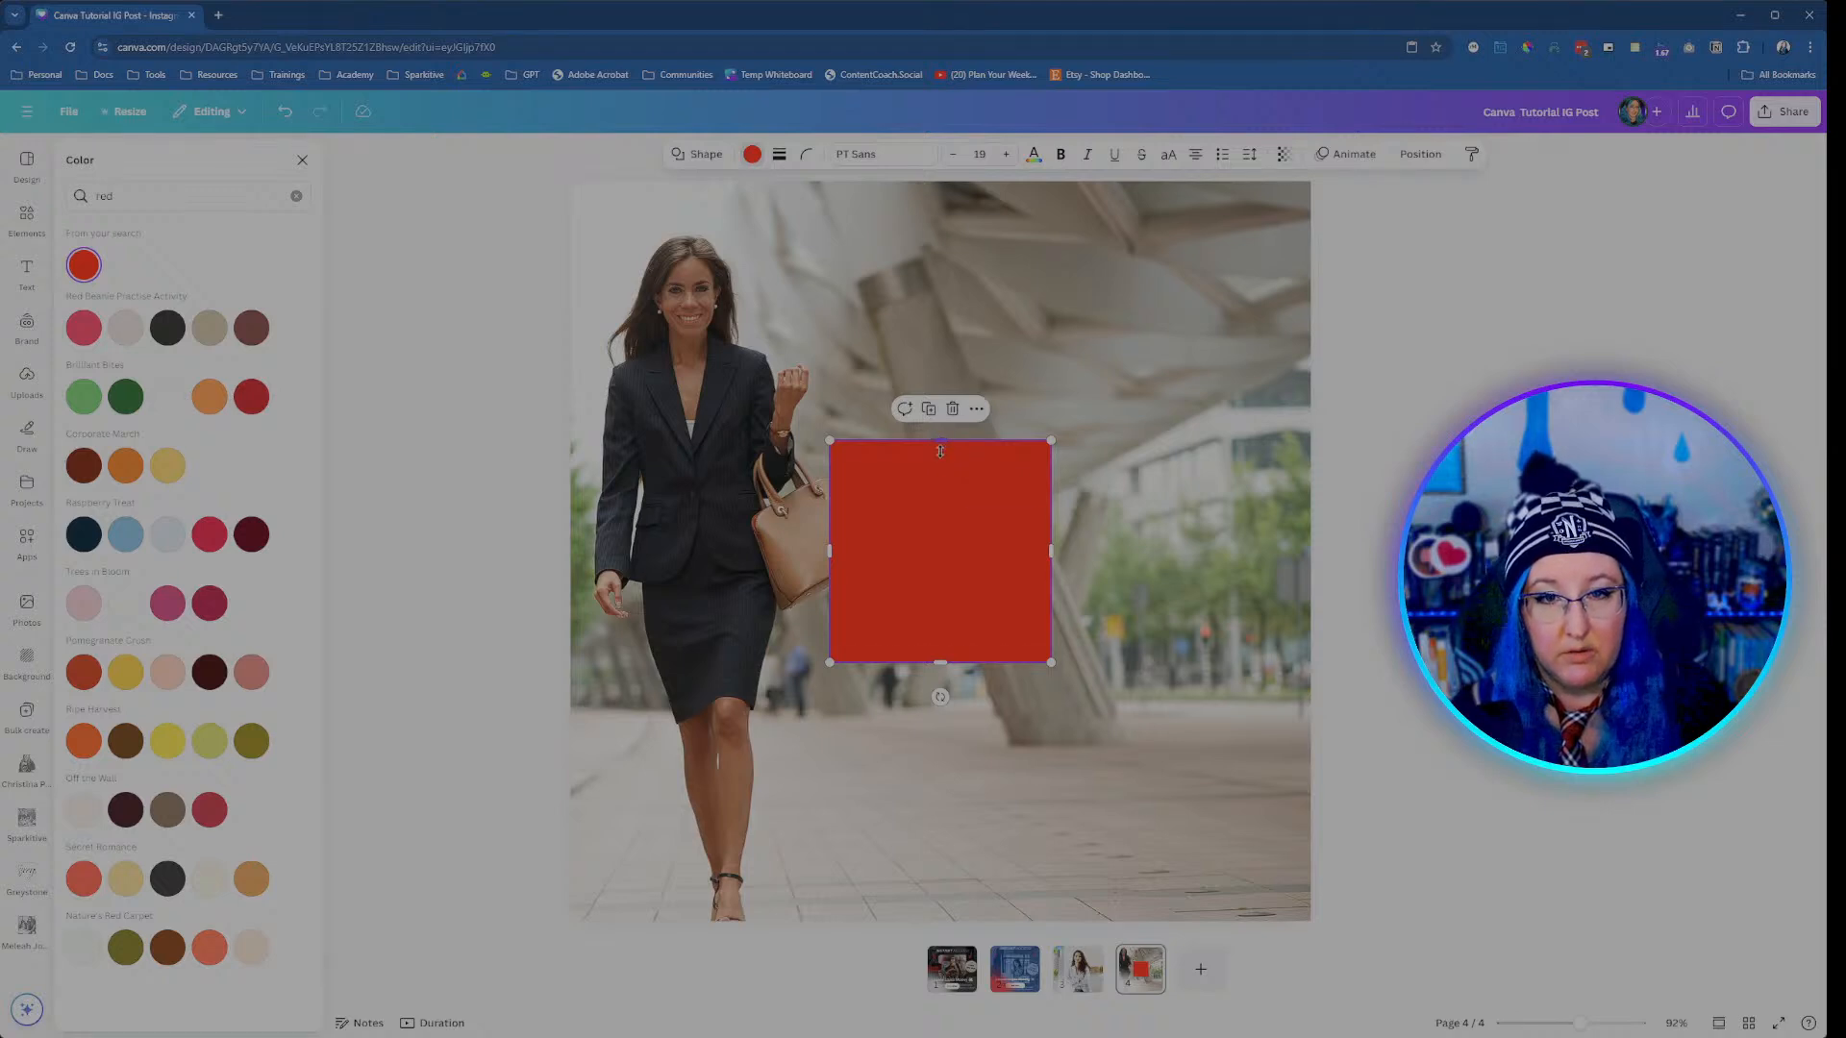
pyautogui.moveTo(940, 451); pyautogui.dragTo(938, 492)
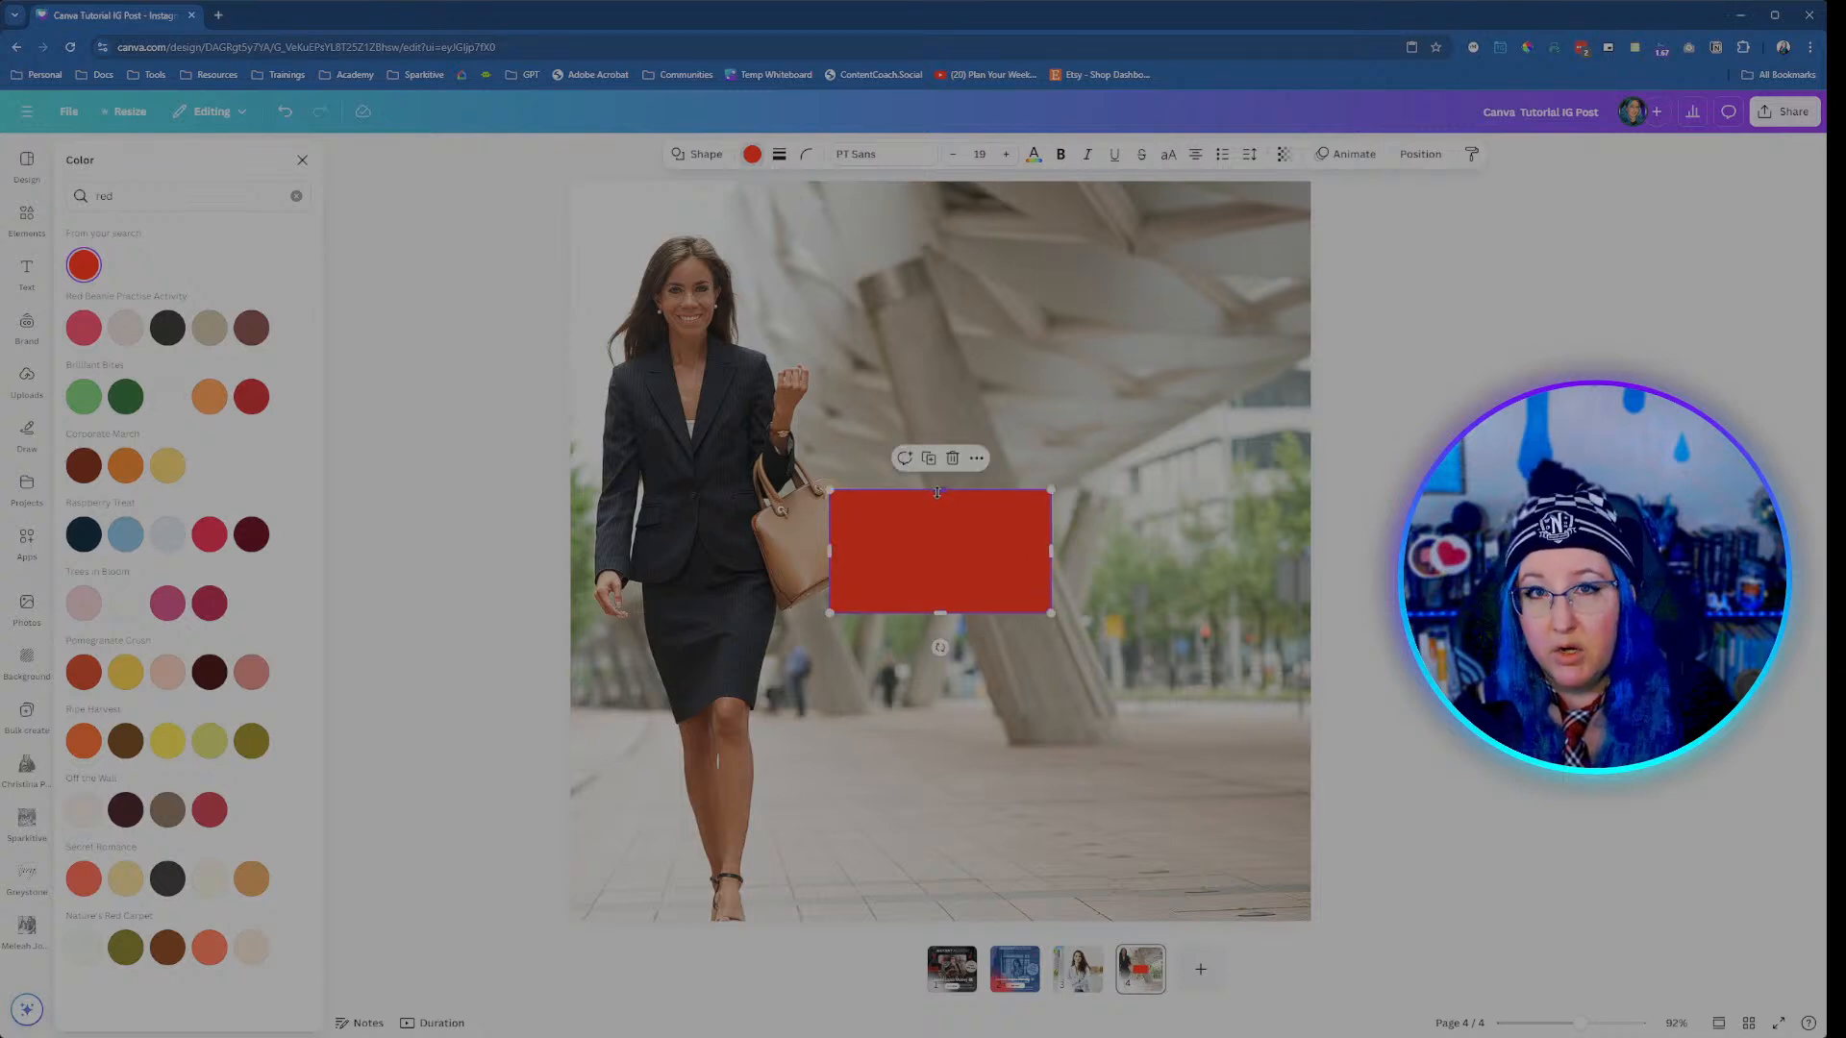
pyautogui.moveTo(937, 492); pyautogui.dragTo(874, 501)
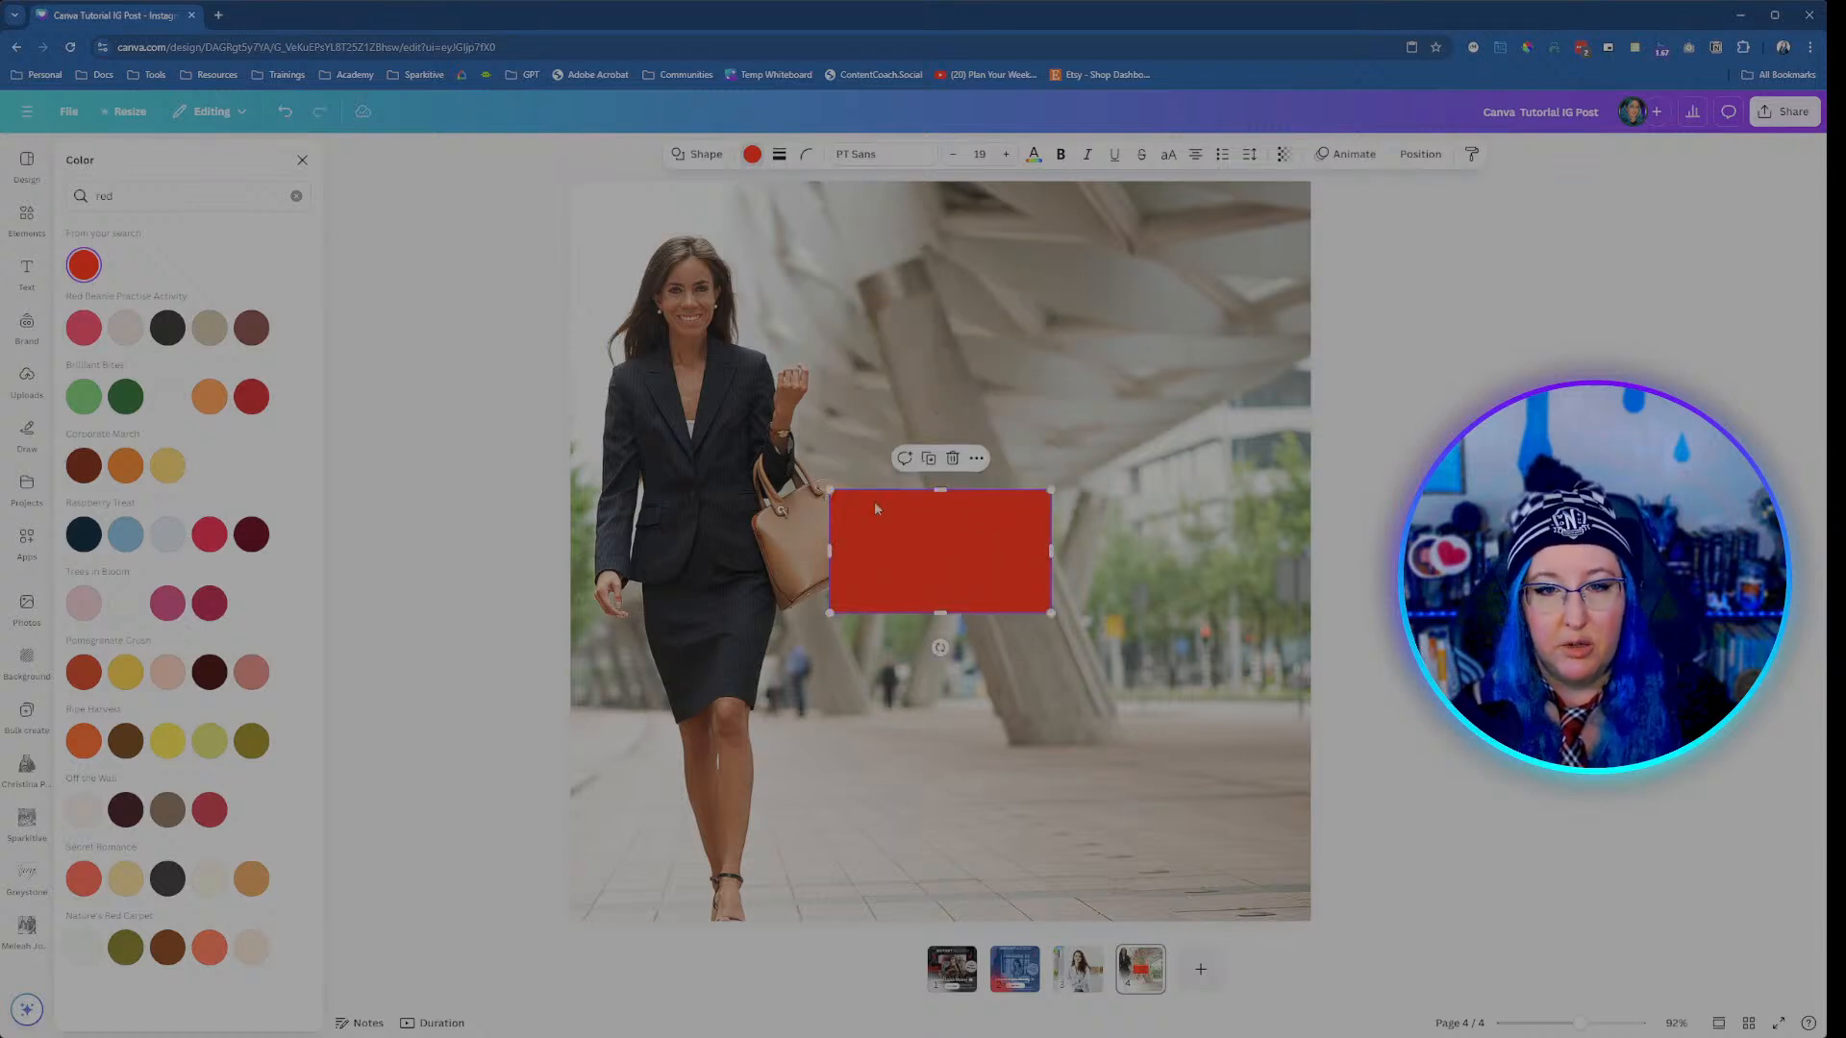
pyautogui.hotkey('ctrl', 'z')
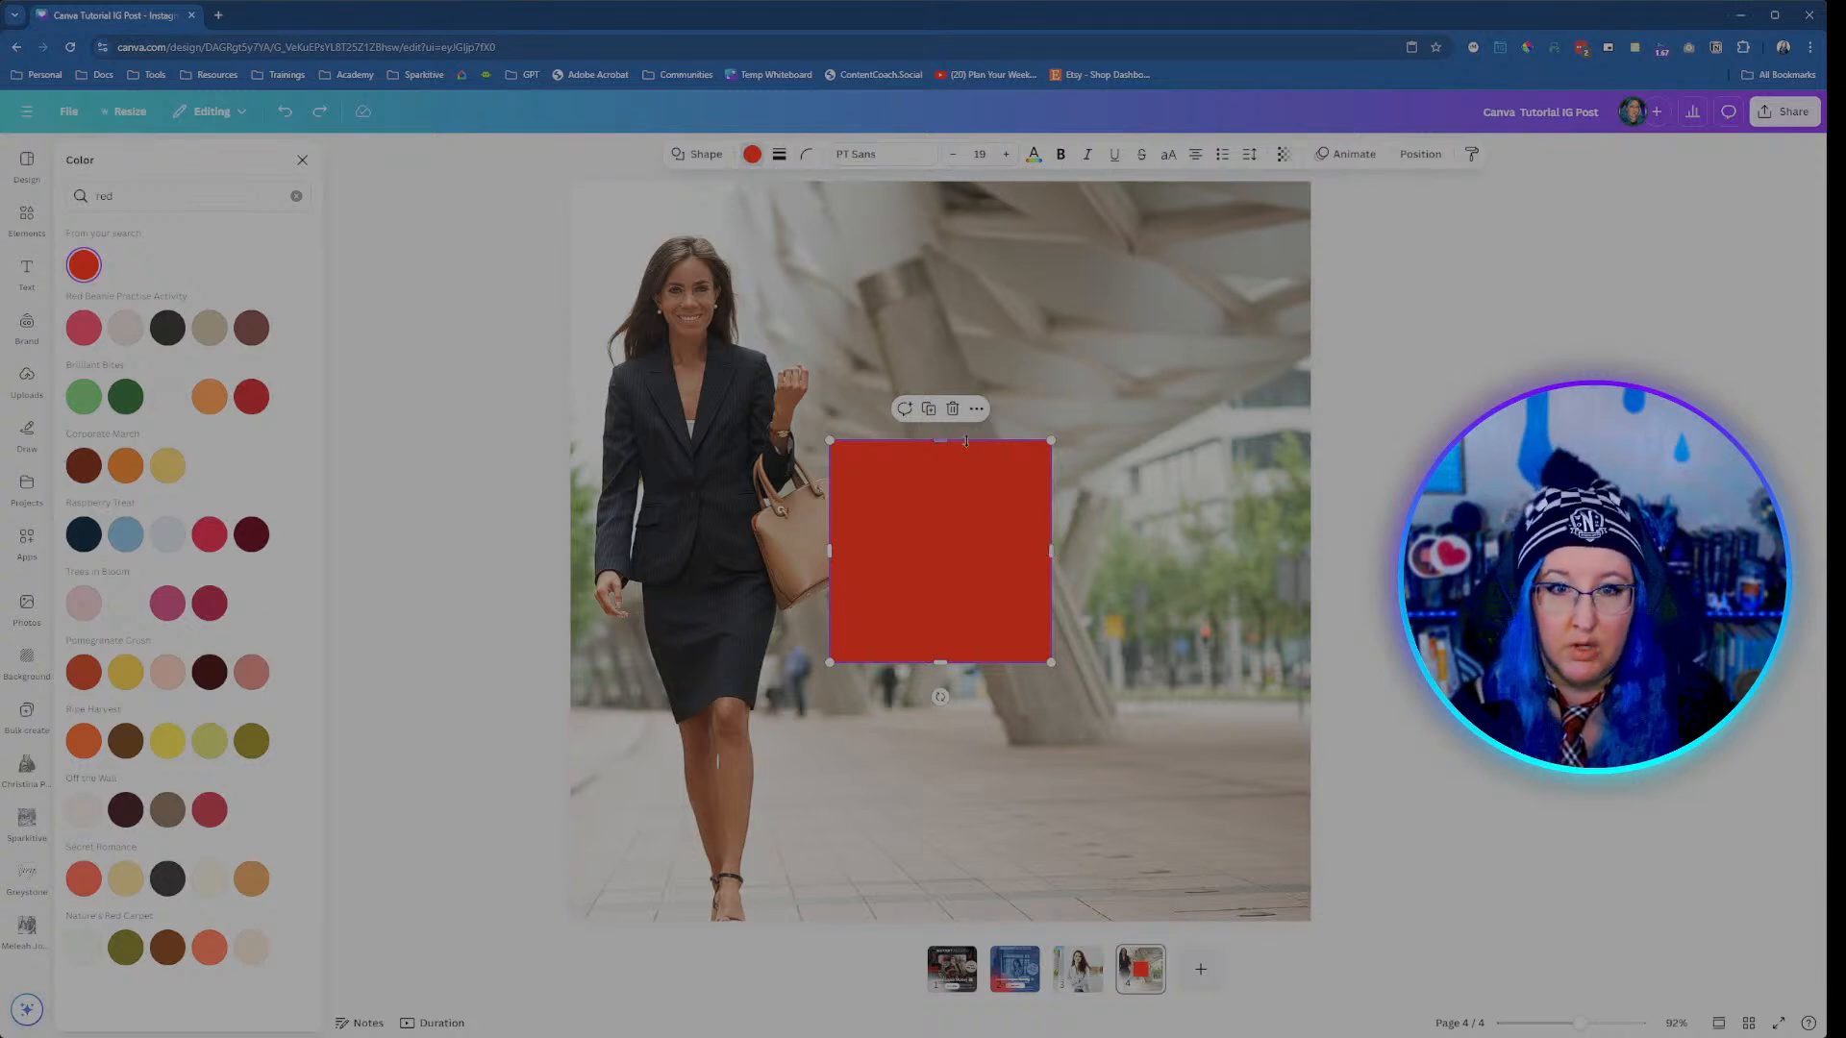
pyautogui.moveTo(936, 442); pyautogui.dragTo(935, 515)
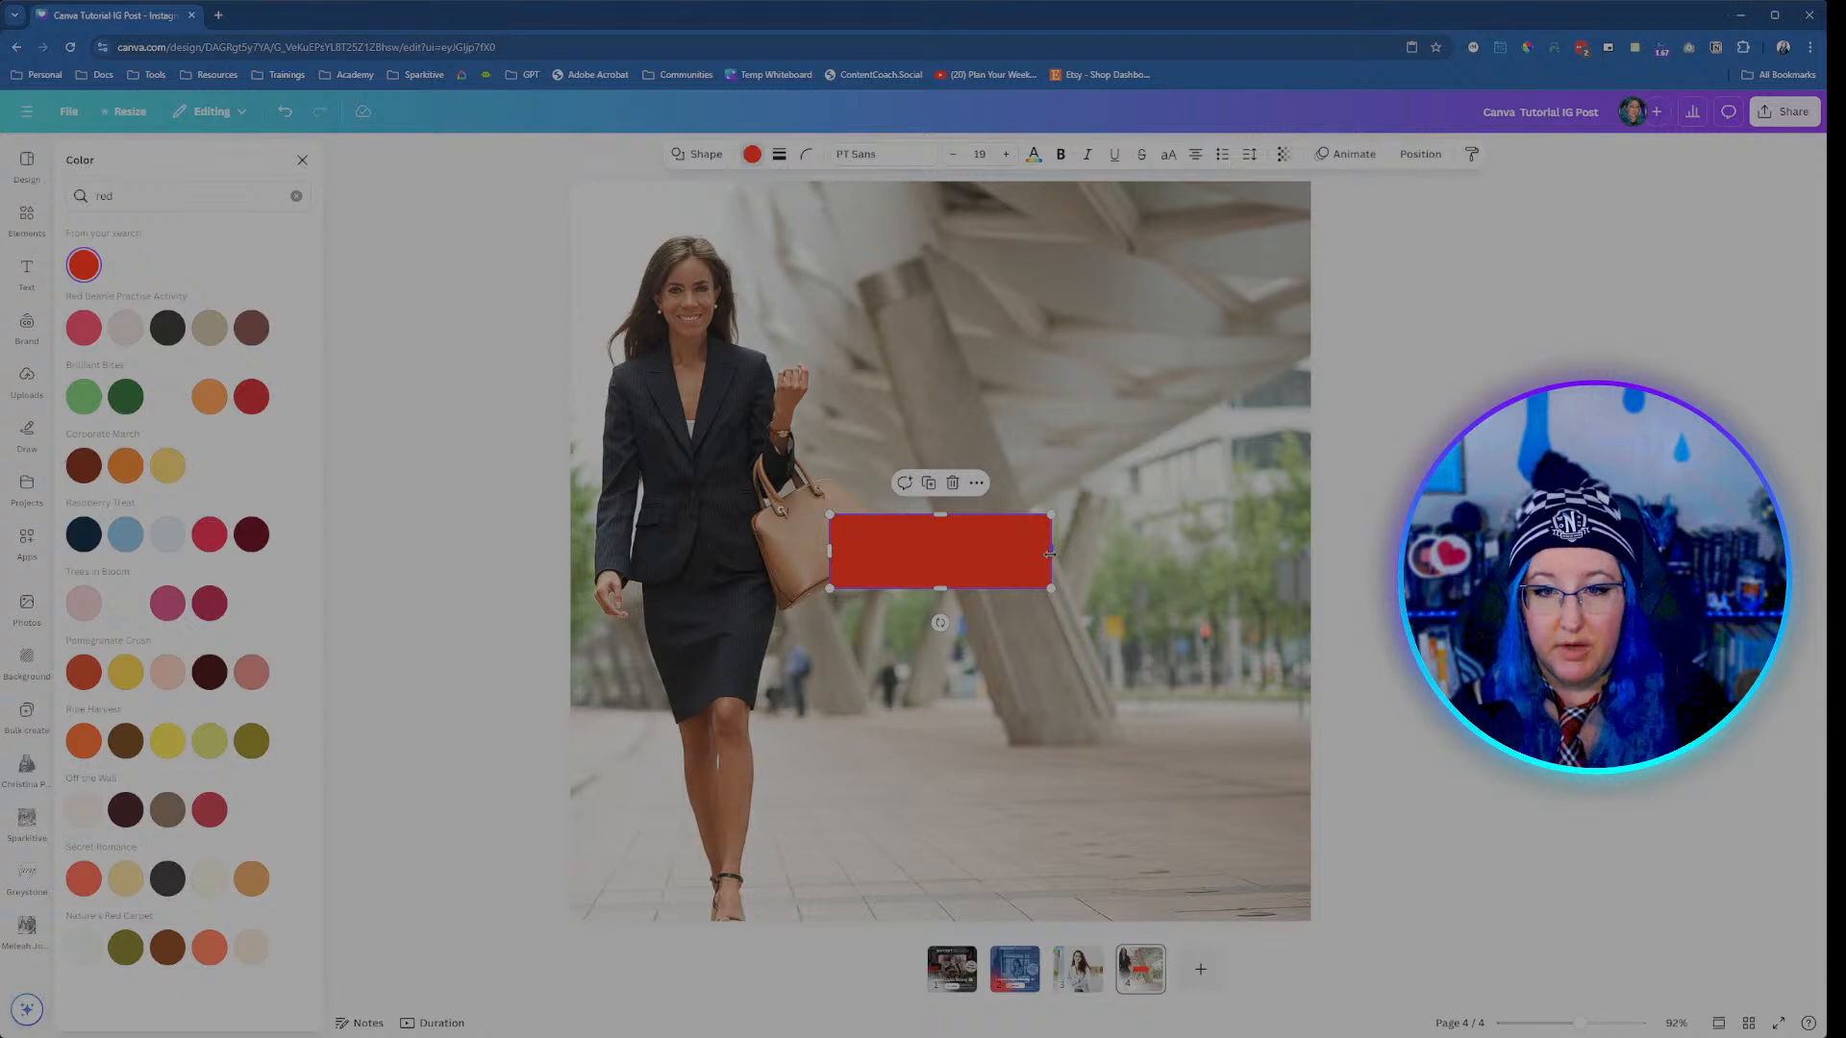
pyautogui.moveTo(1050, 553); pyautogui.dragTo(1333, 544)
pyautogui.press('Escape')
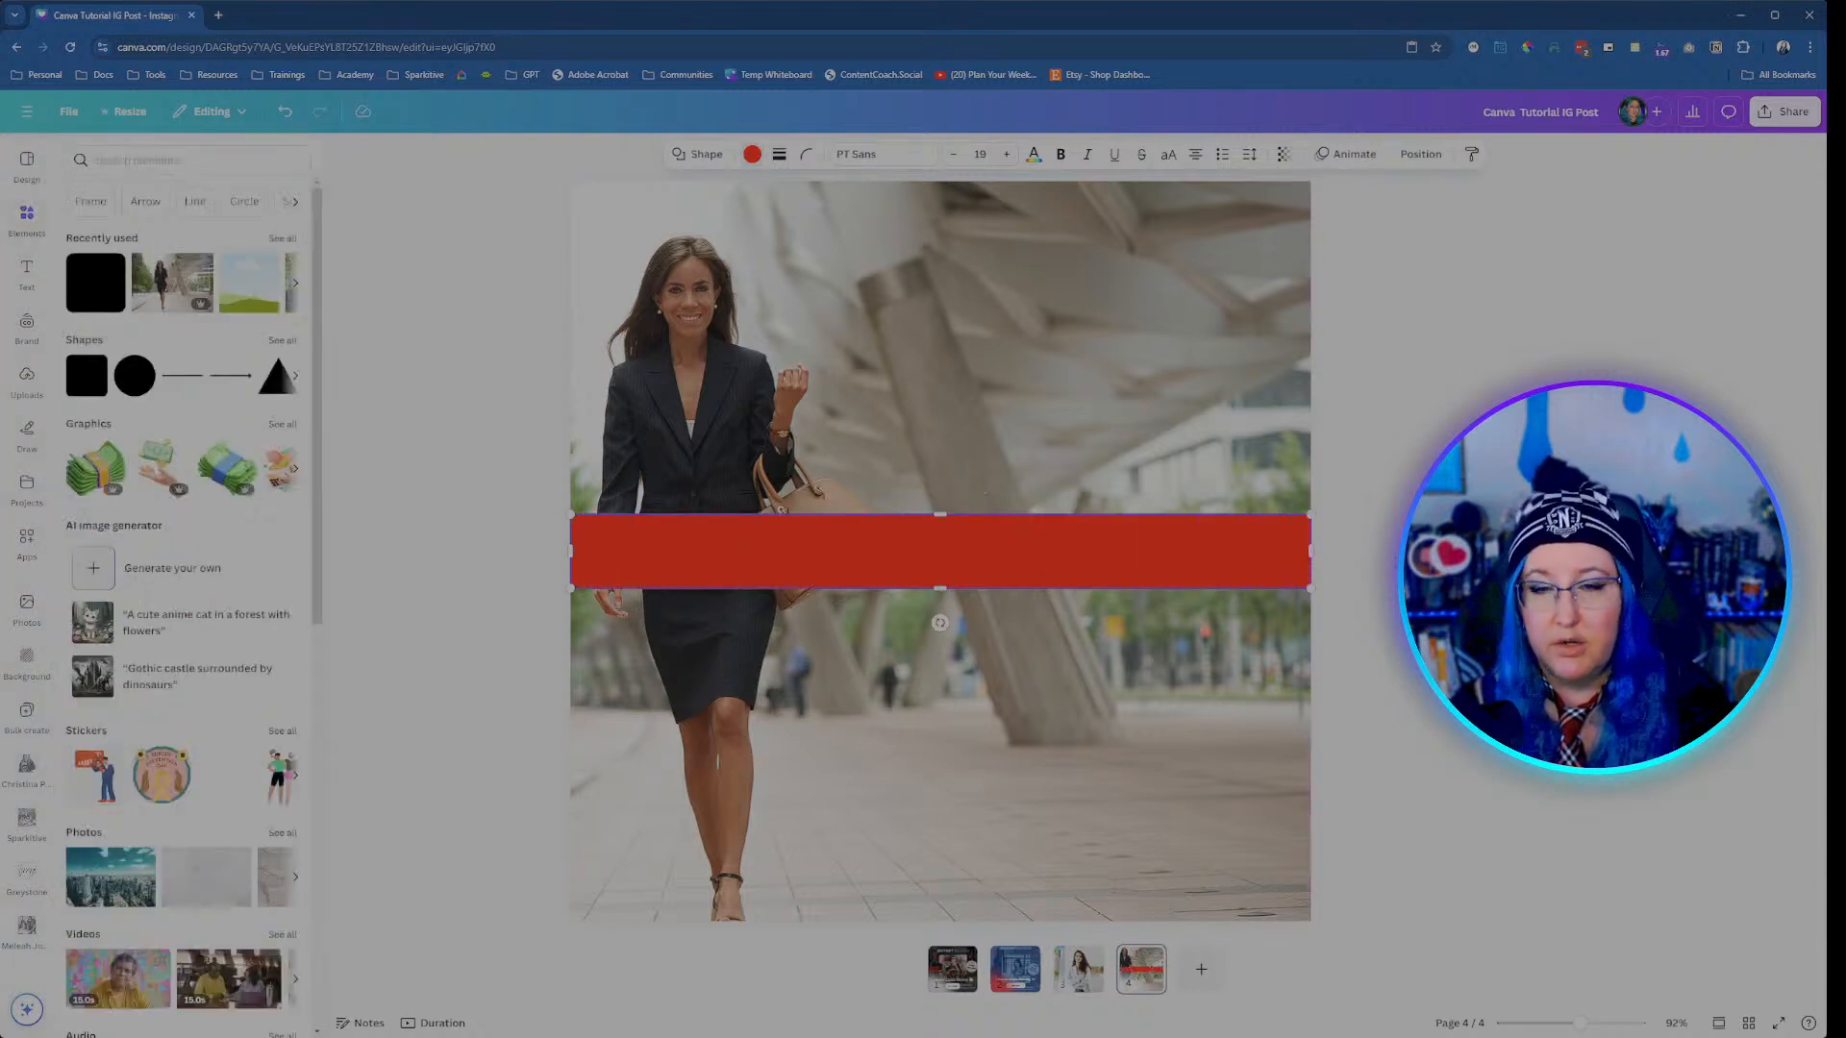
pyautogui.press('Escape')
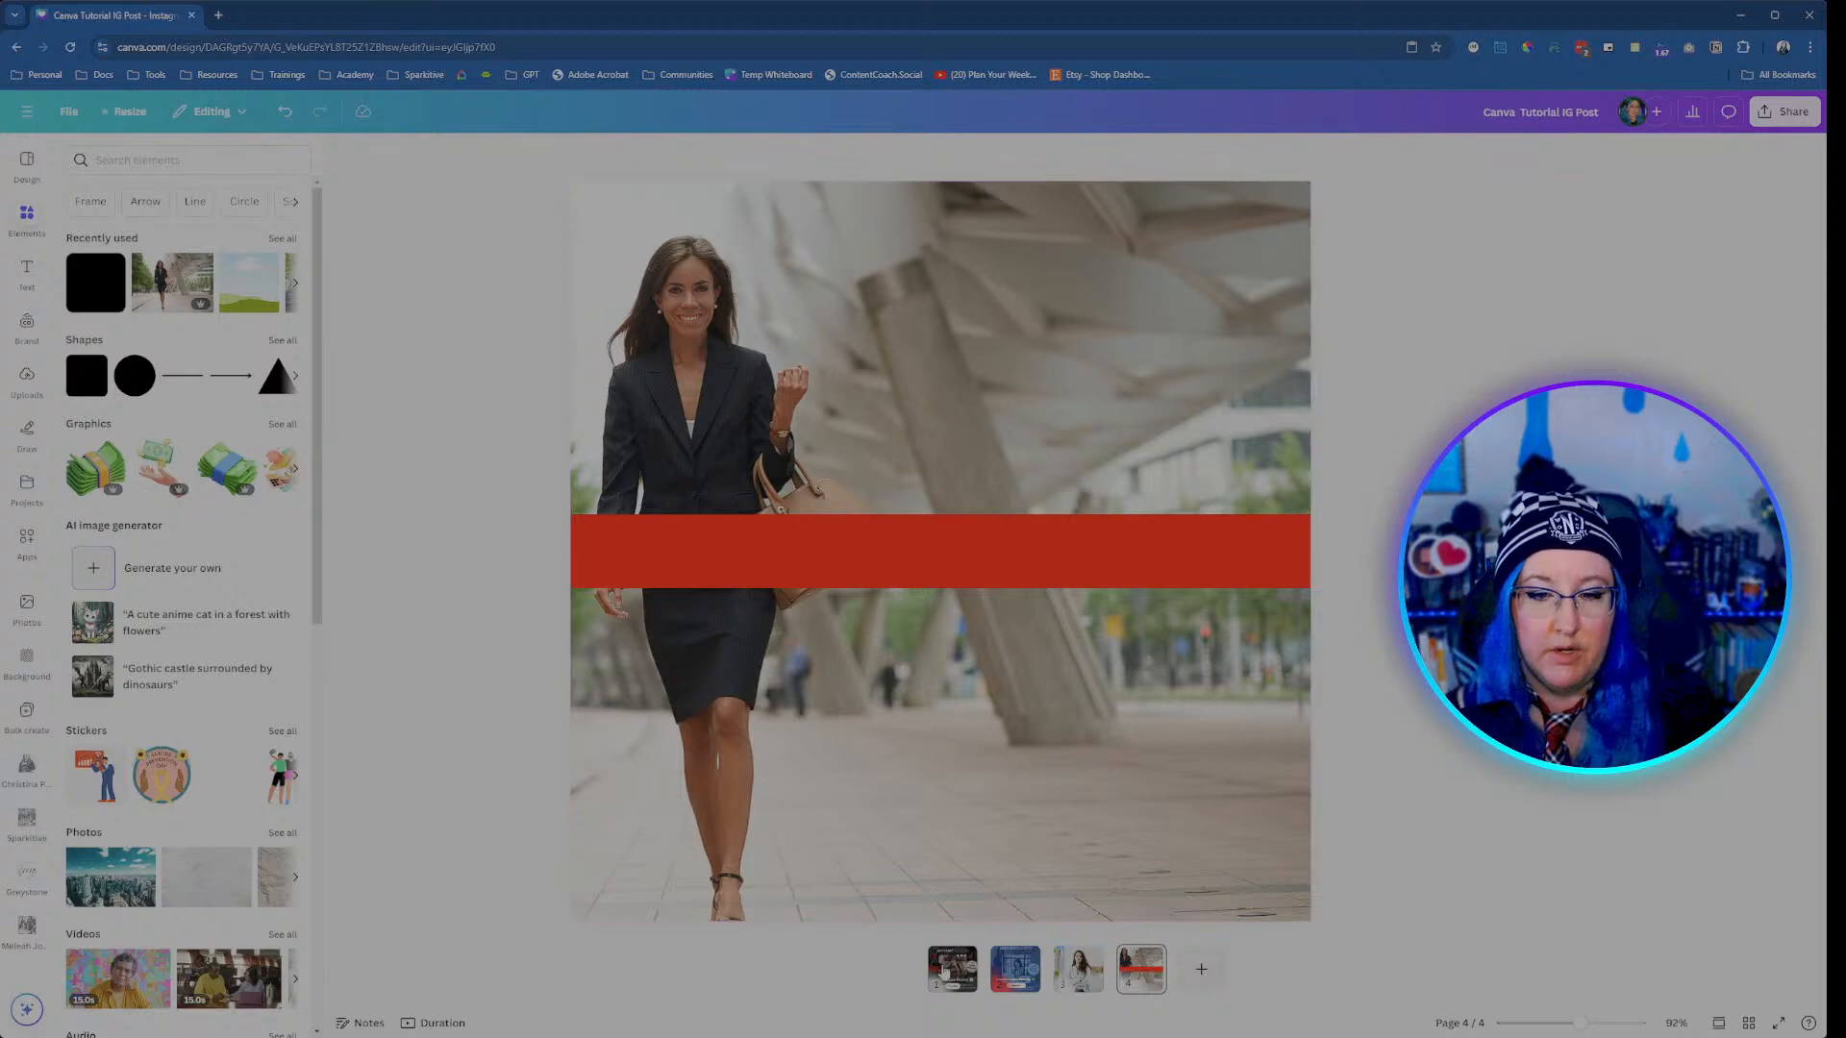
# Step: Switch to page 1 to view the finished 'Instant Access' promo example
pyautogui.click(945, 961)
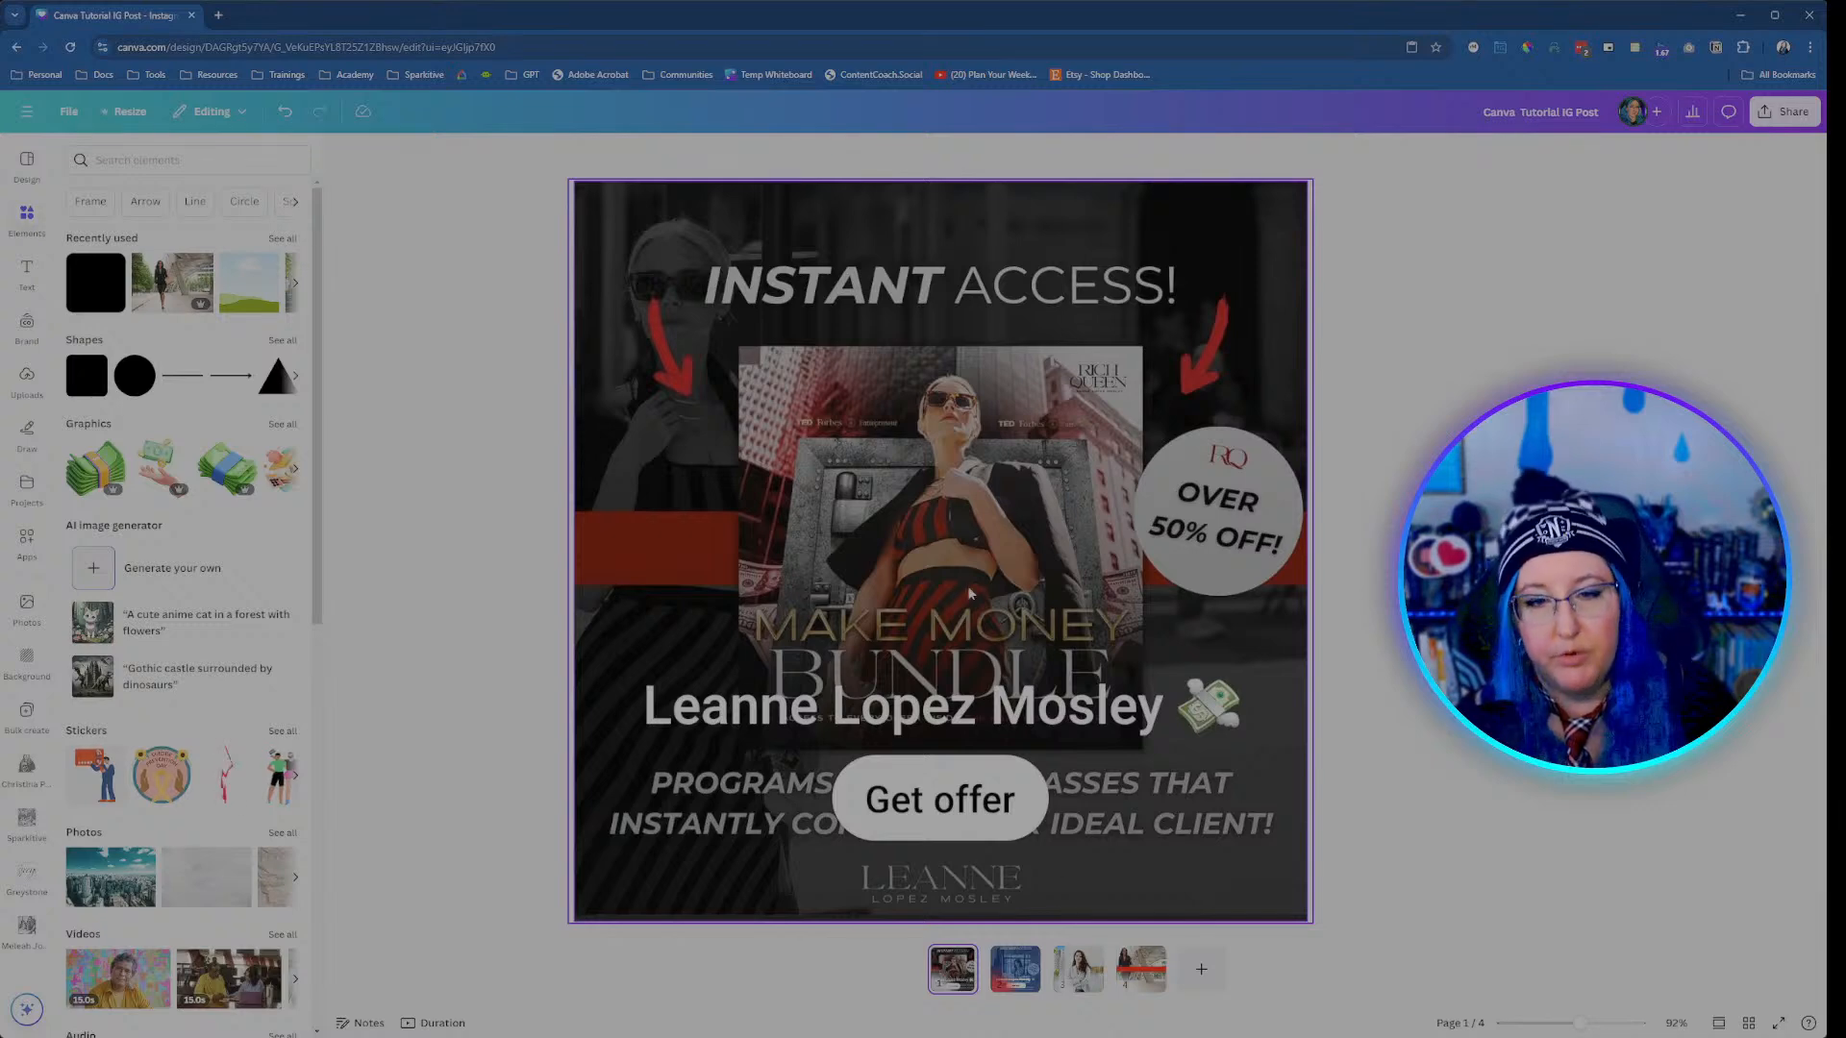
# Step: On page 3, shift the woman photo right and trial-move the building photo, undoing it
pyautogui.click(1073, 971)
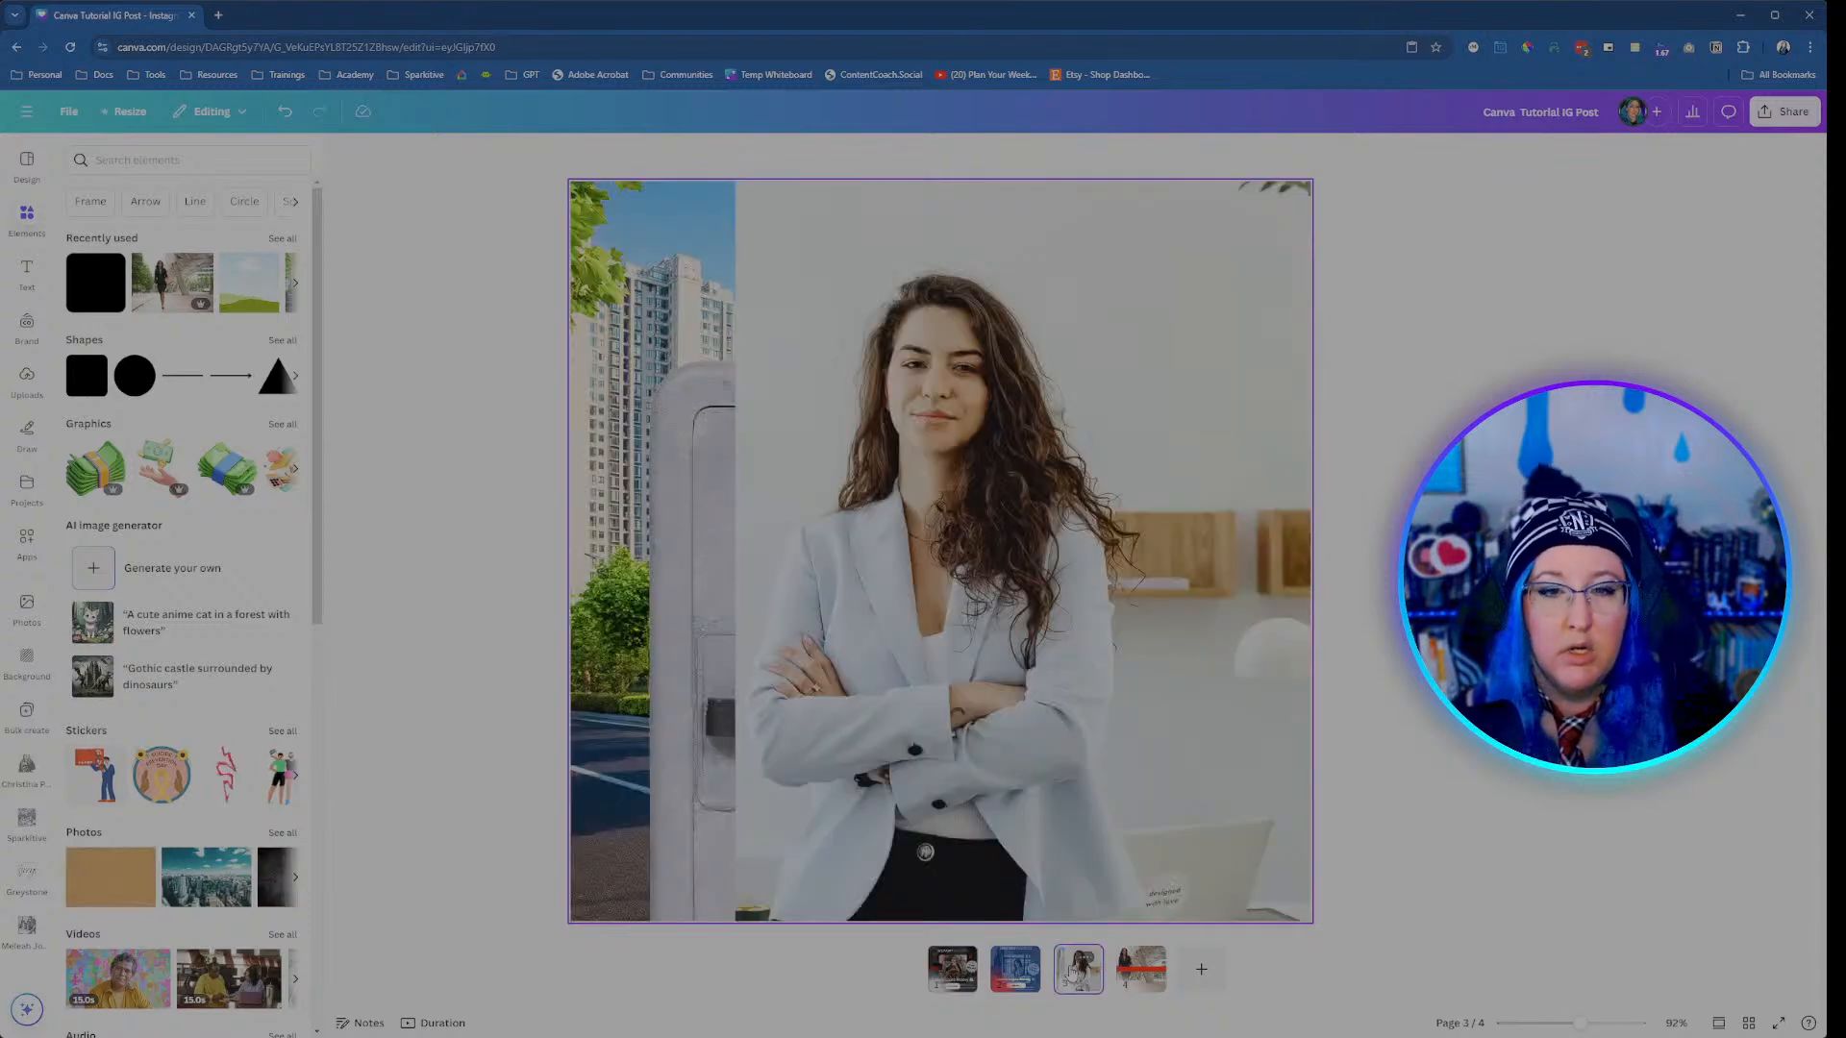
pyautogui.click(976, 538)
pyautogui.moveTo(976, 538); pyautogui.dragTo(1168, 538)
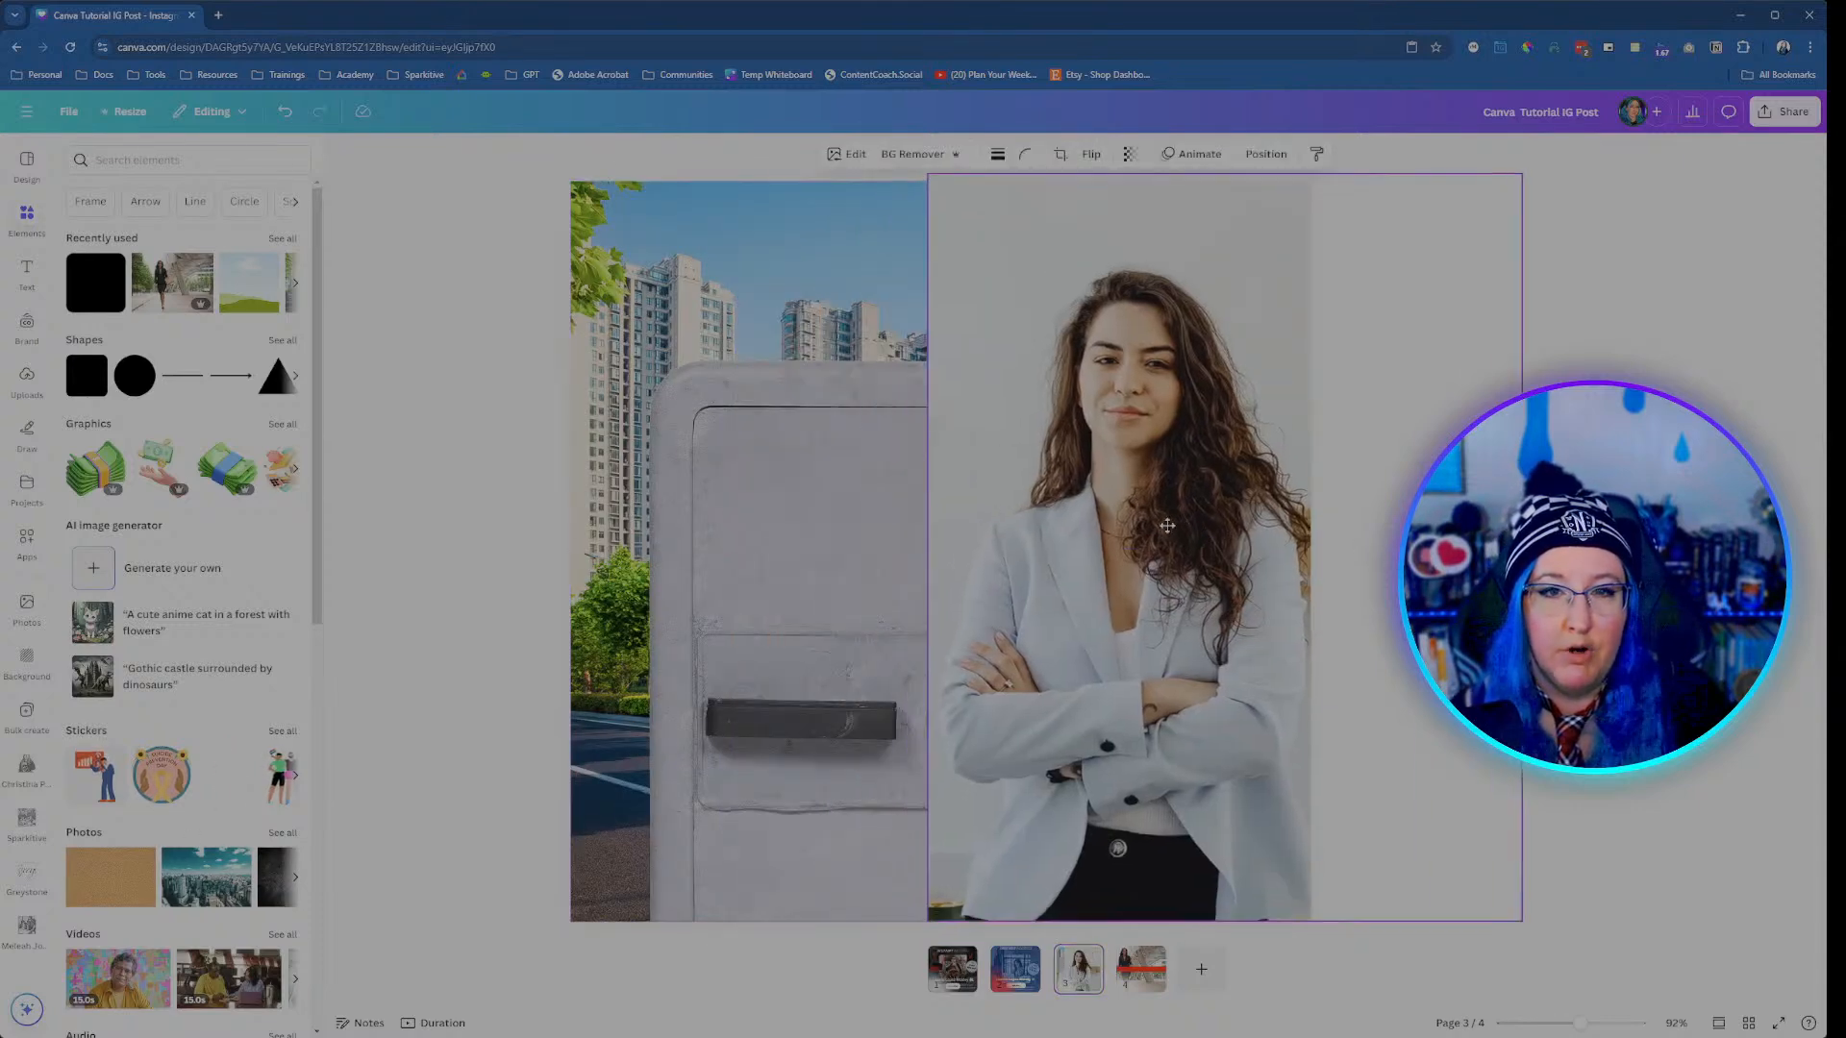
pyautogui.click(766, 240)
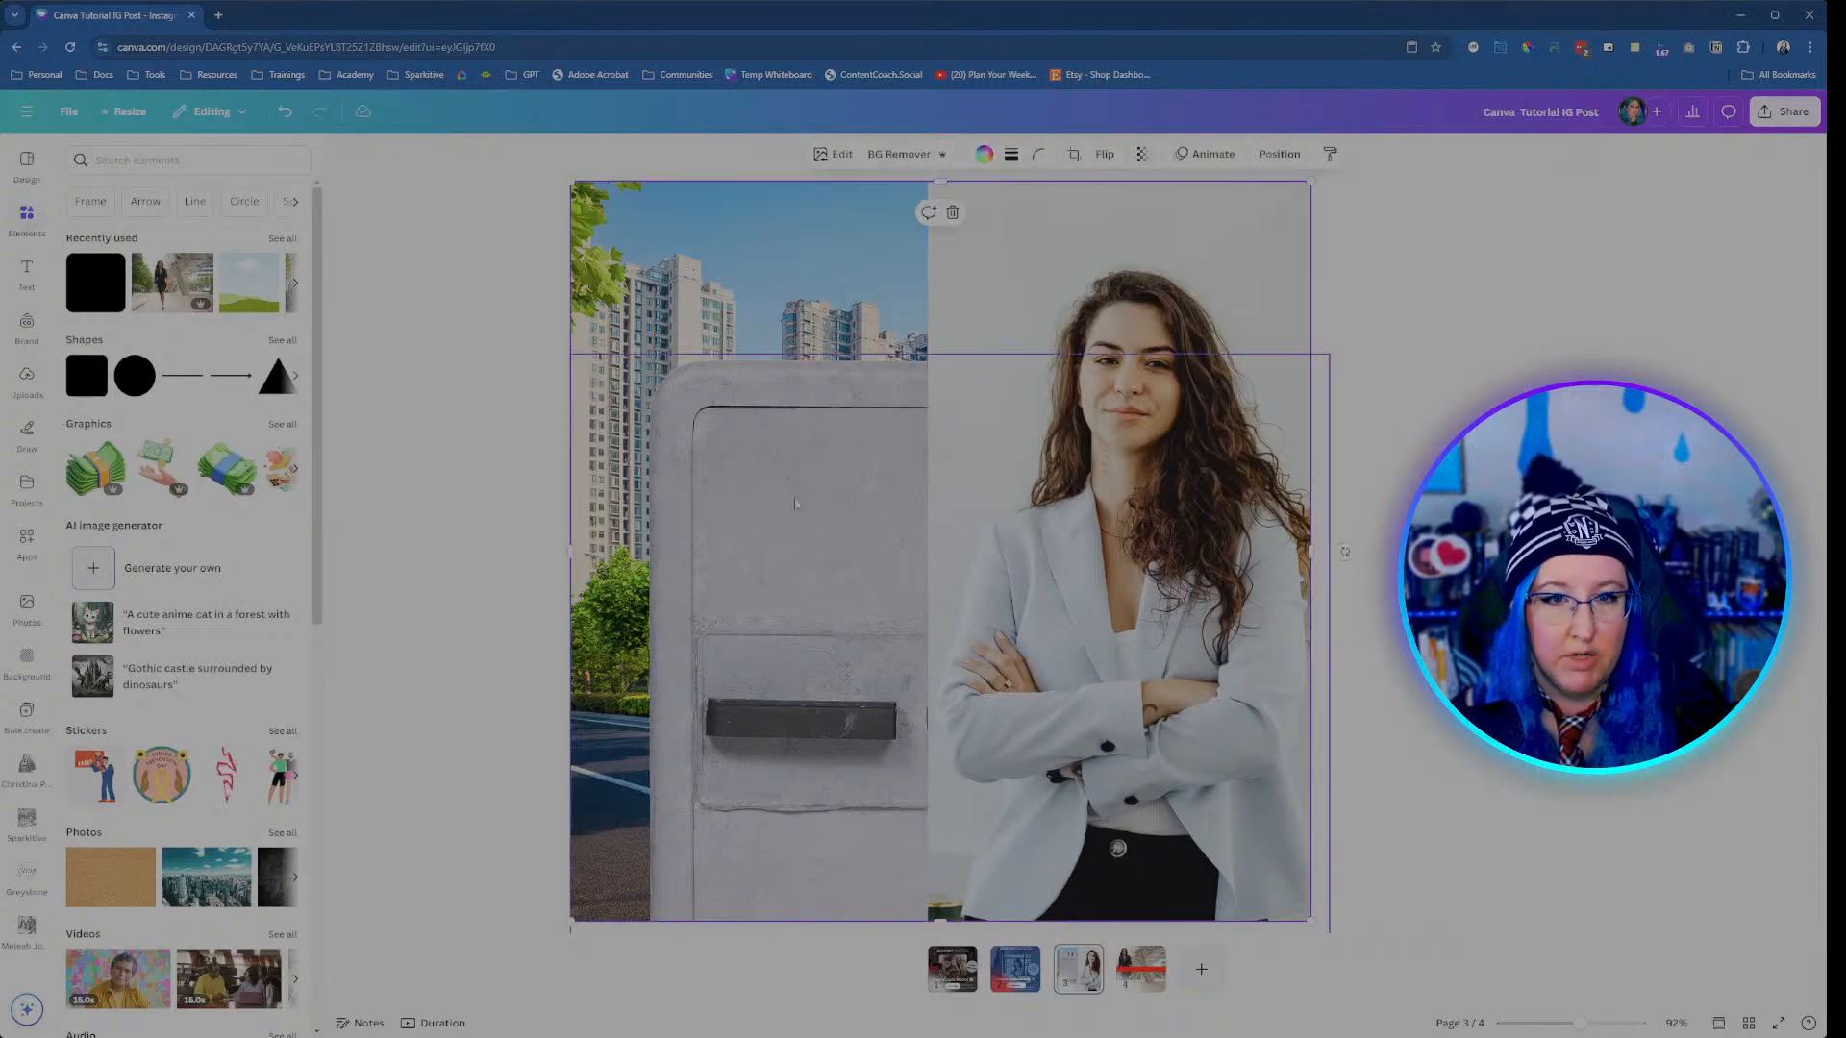
pyautogui.moveTo(796, 505); pyautogui.dragTo(926, 577)
pyautogui.hotkey('ctrl', 'z')
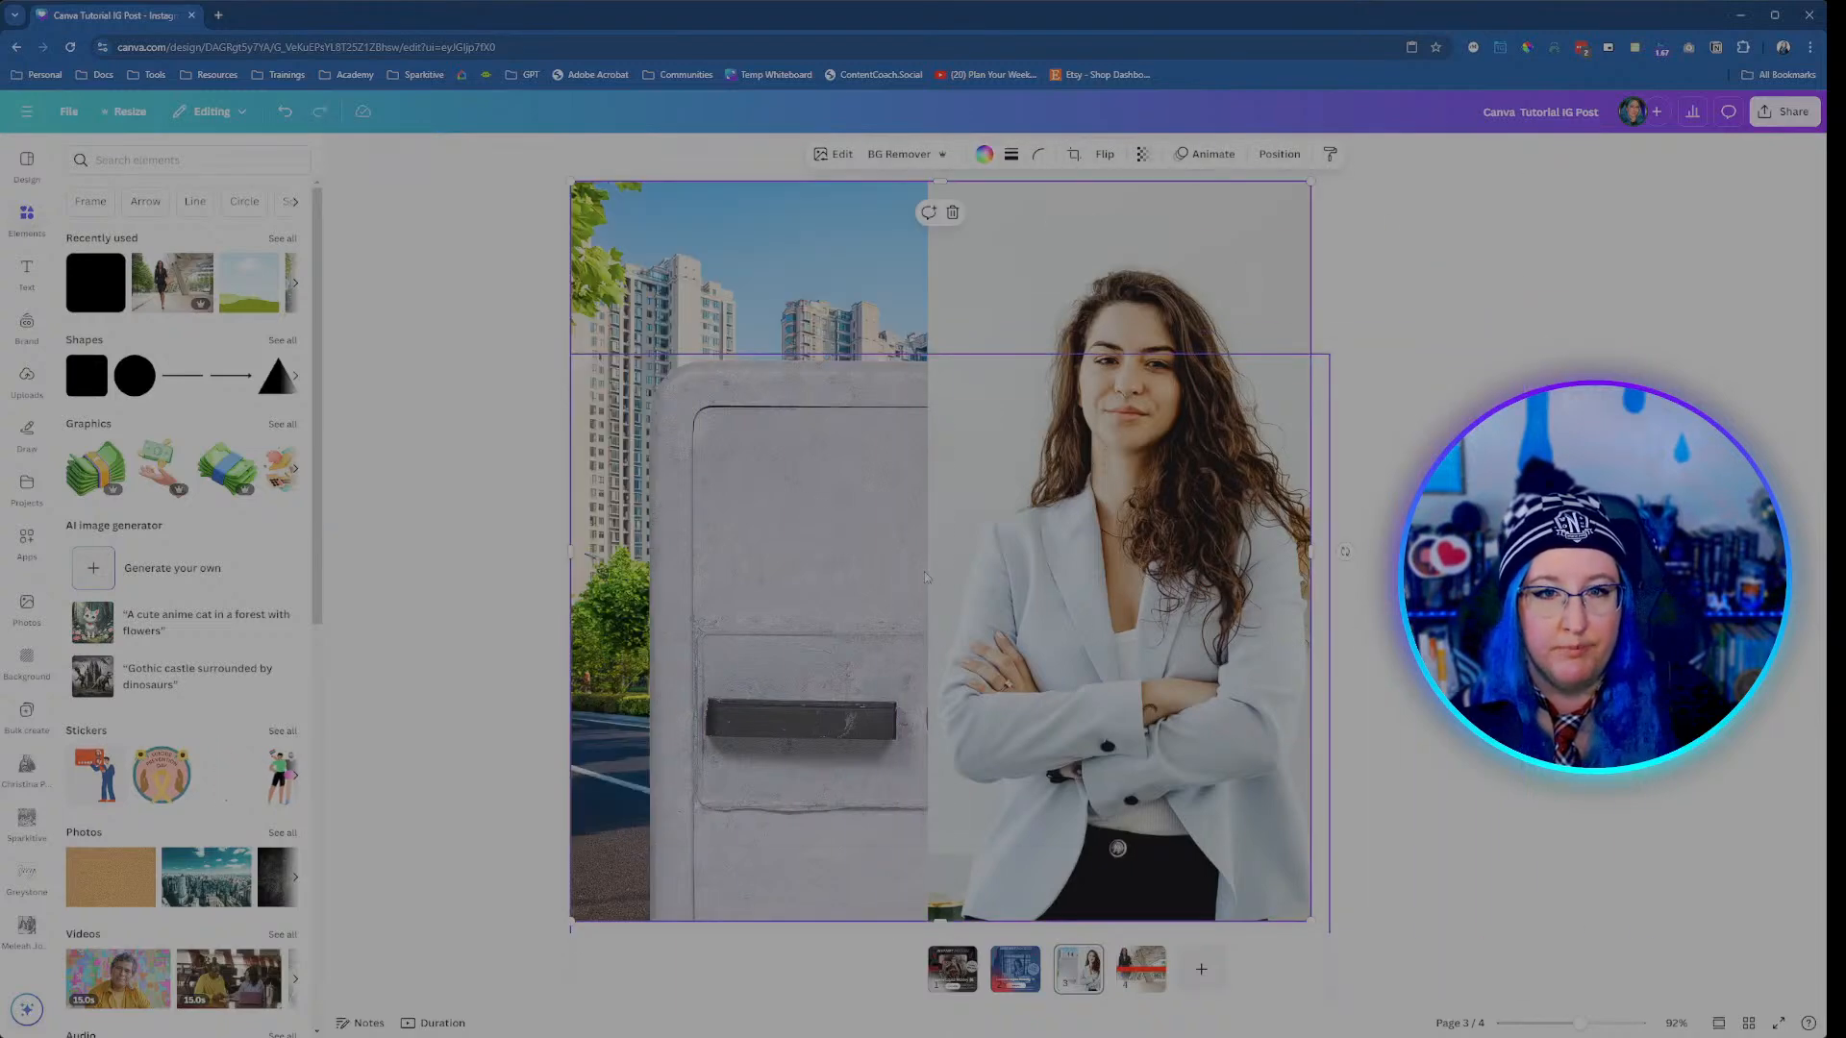
pyautogui.moveTo(787, 505); pyautogui.dragTo(966, 613)
pyautogui.hotkey('ctrl', 'z')
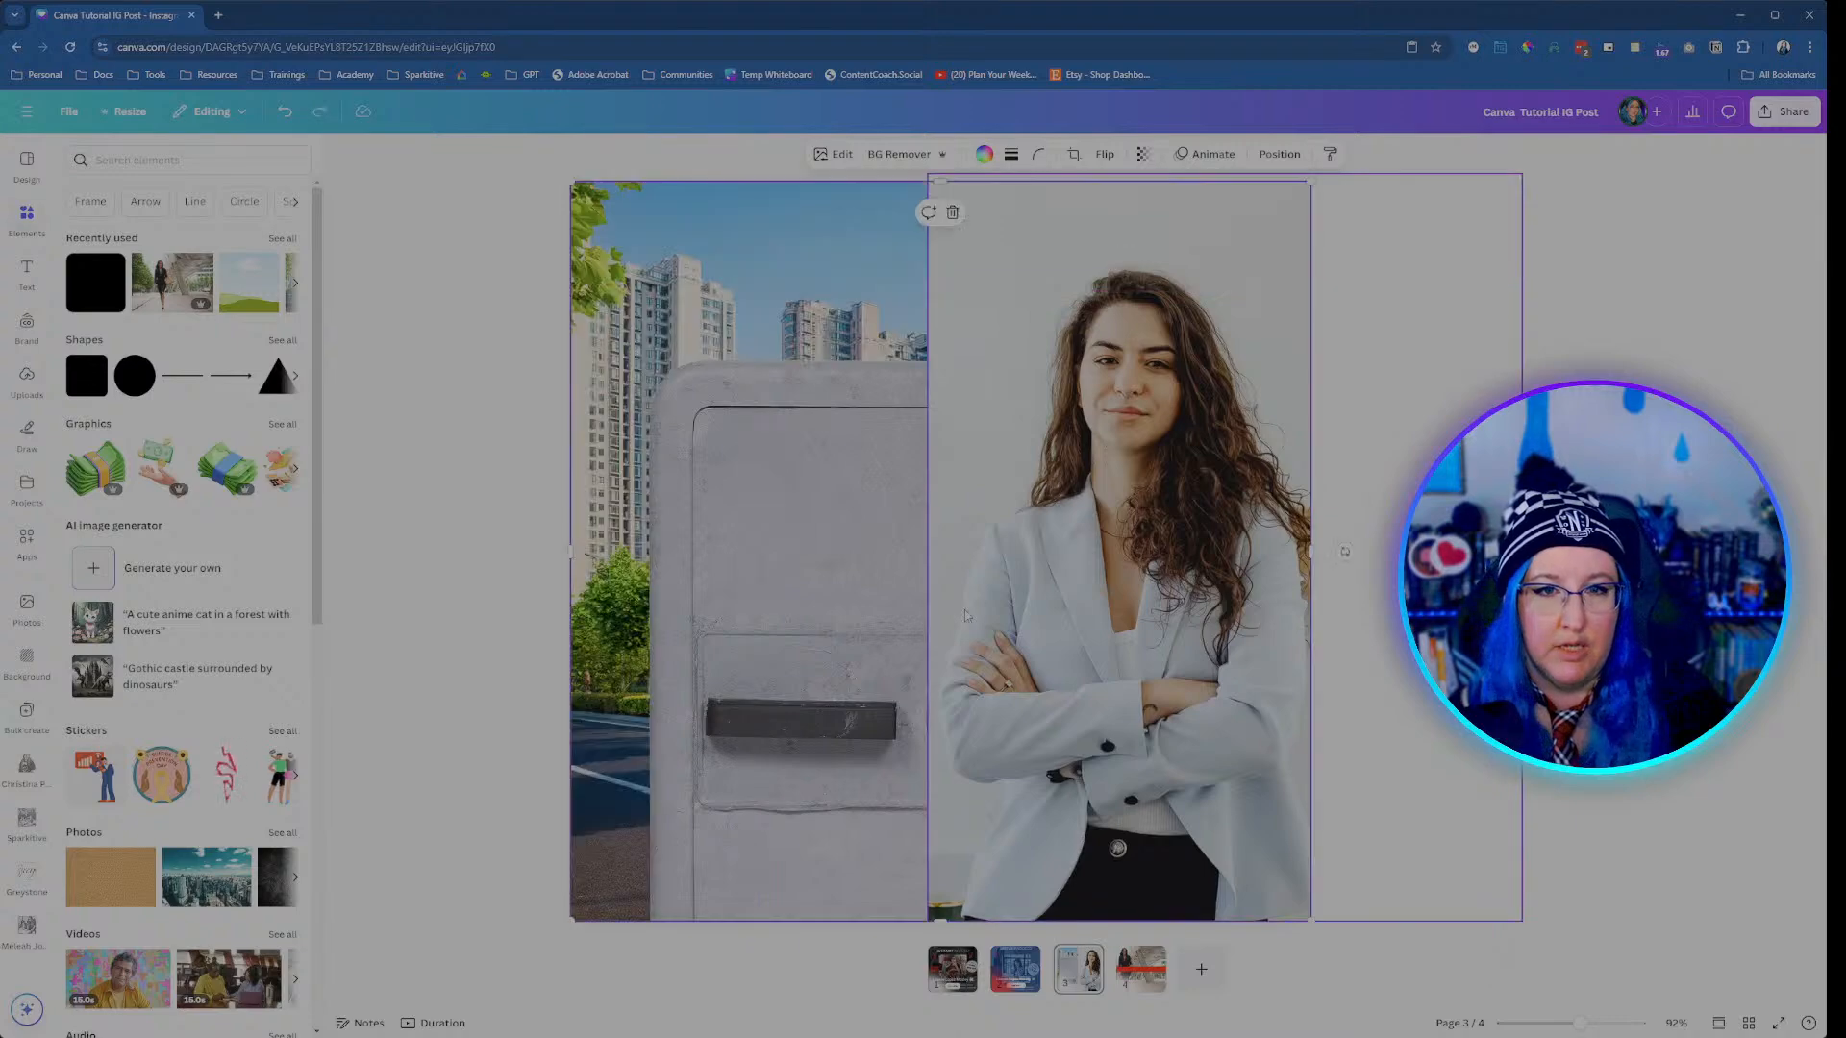
# Step: Reposition the grey safe image on the page and shrink it to fit
pyautogui.click(724, 530)
pyautogui.moveTo(717, 525); pyautogui.dragTo(1267, 639)
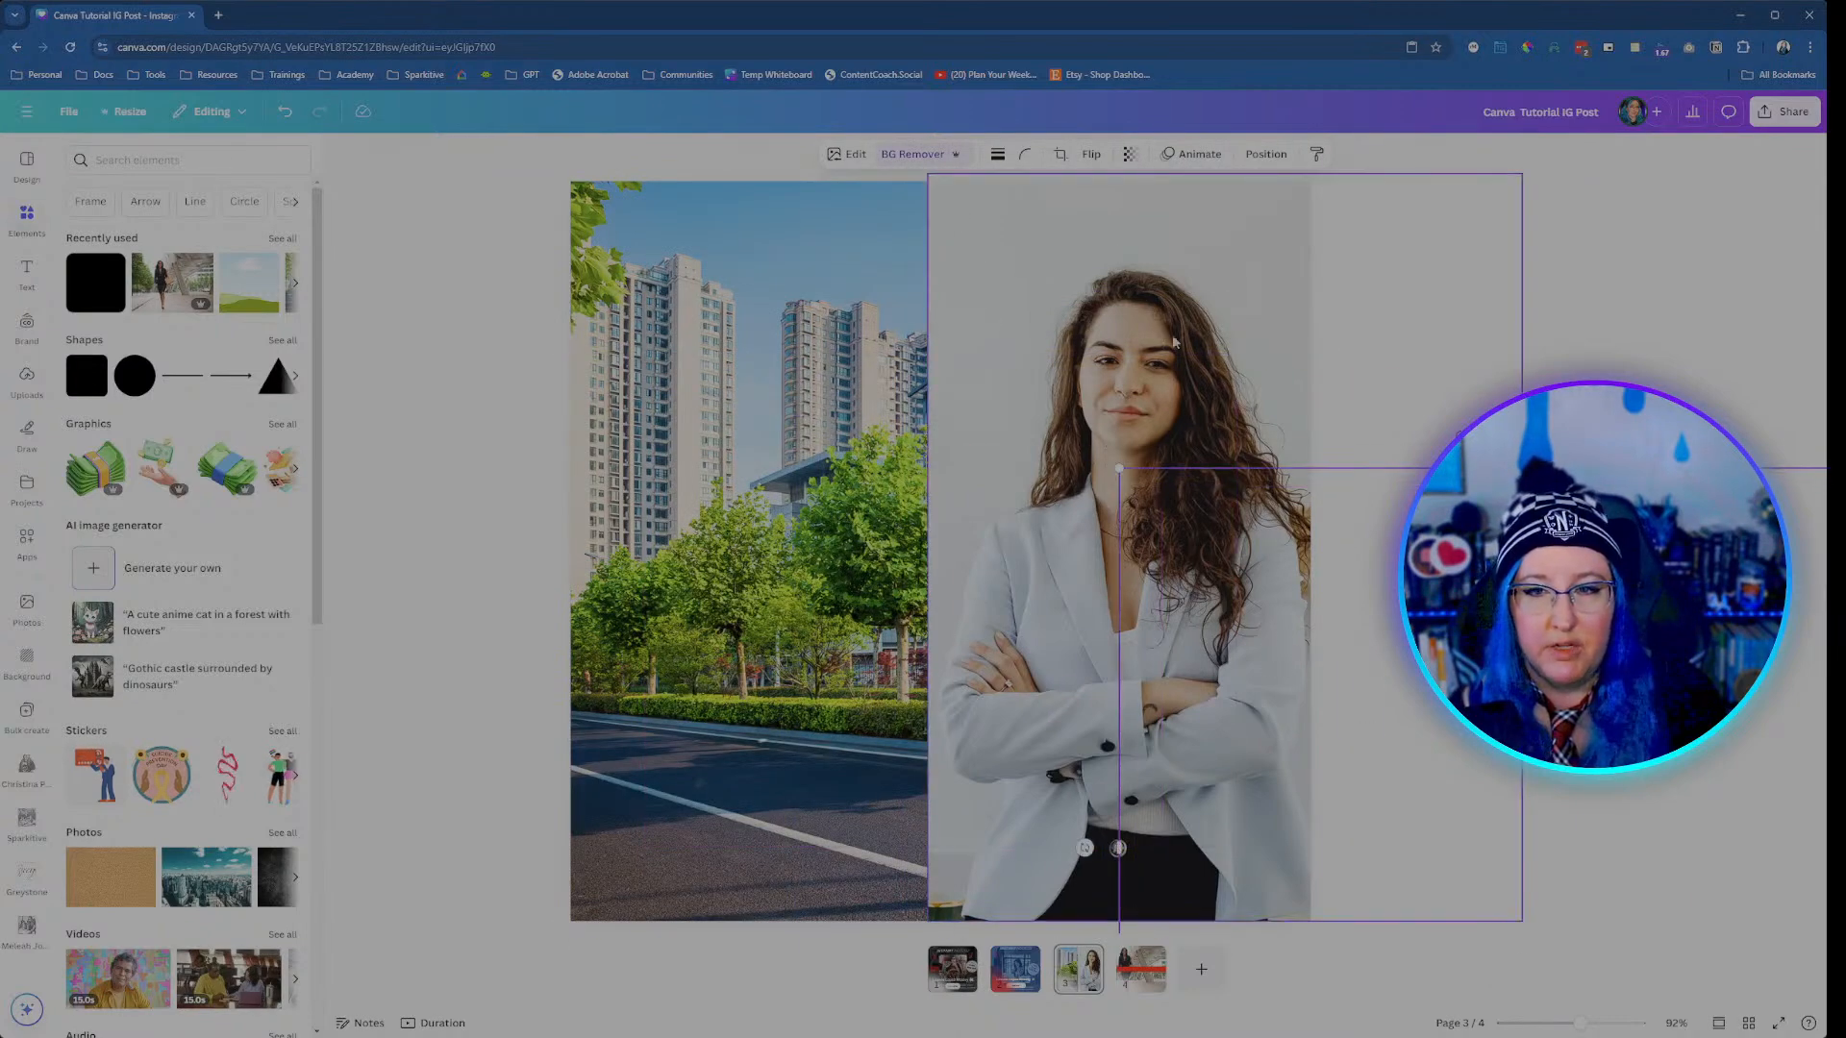
pyautogui.moveTo(1149, 306); pyautogui.dragTo(1411, 387)
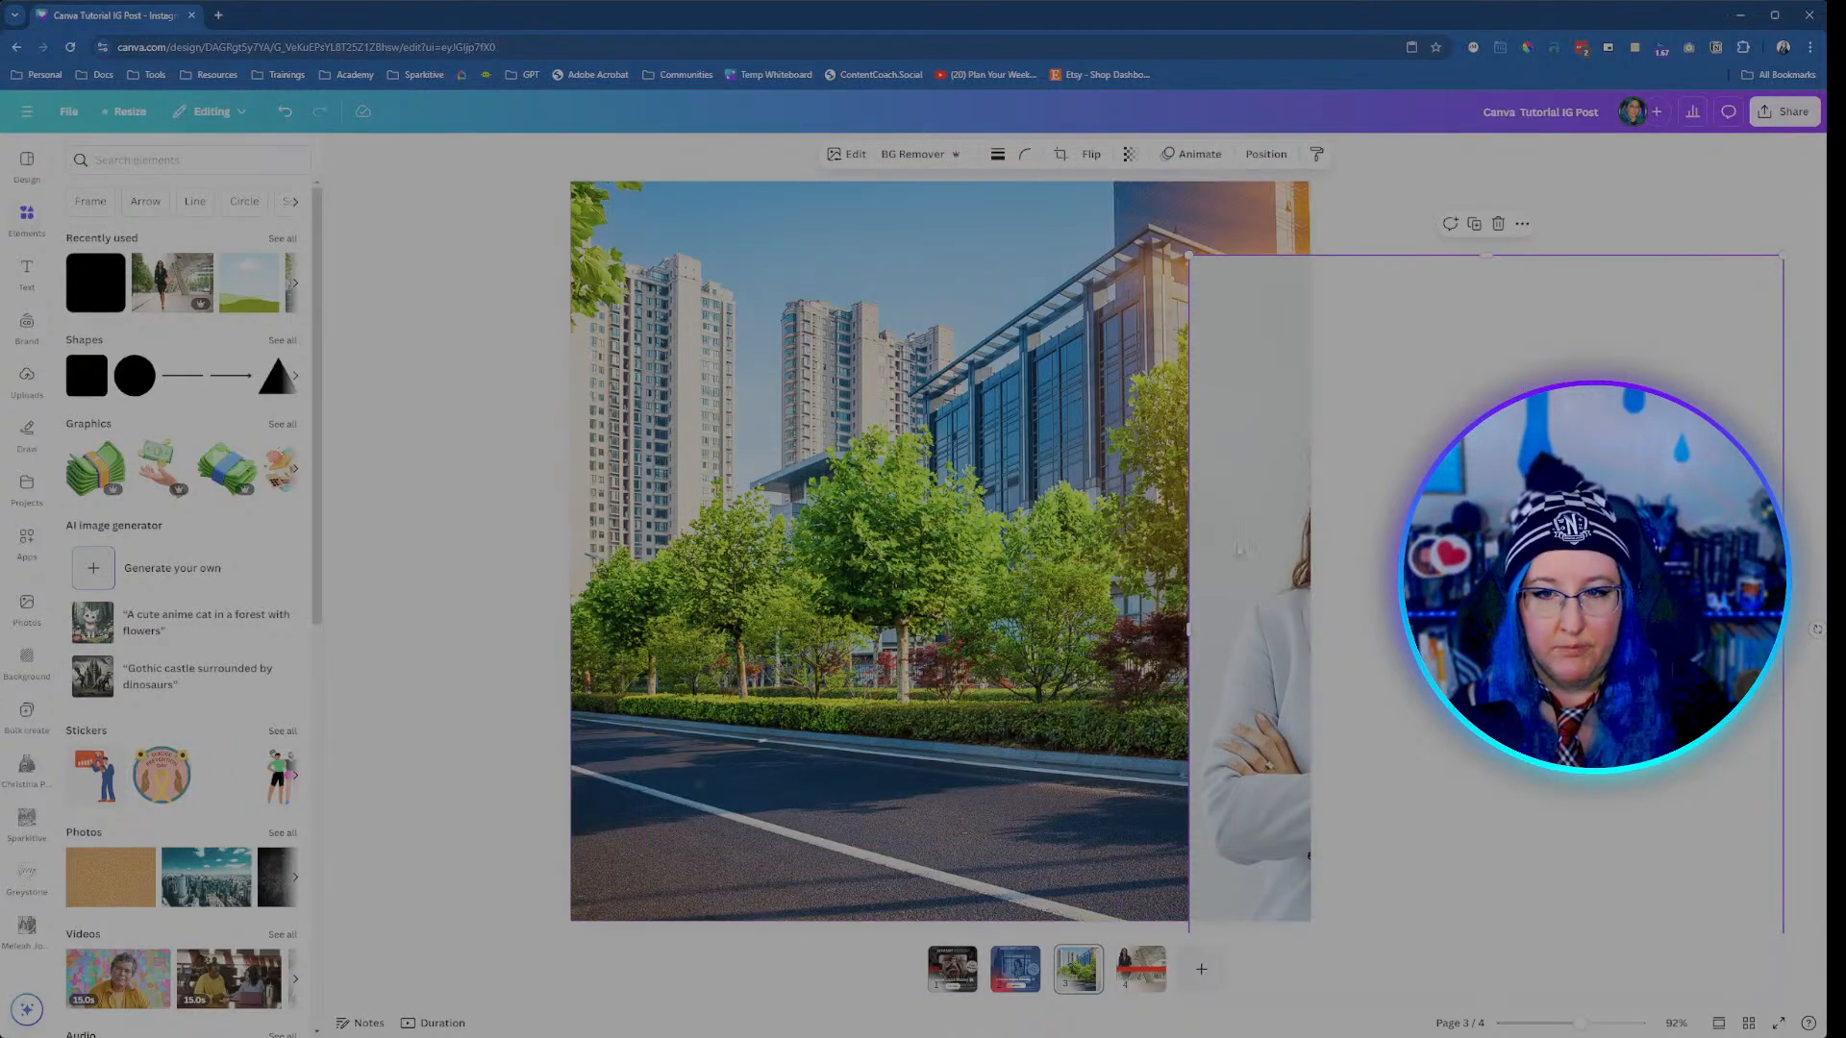
pyautogui.moveTo(1154, 539); pyautogui.dragTo(608, 343)
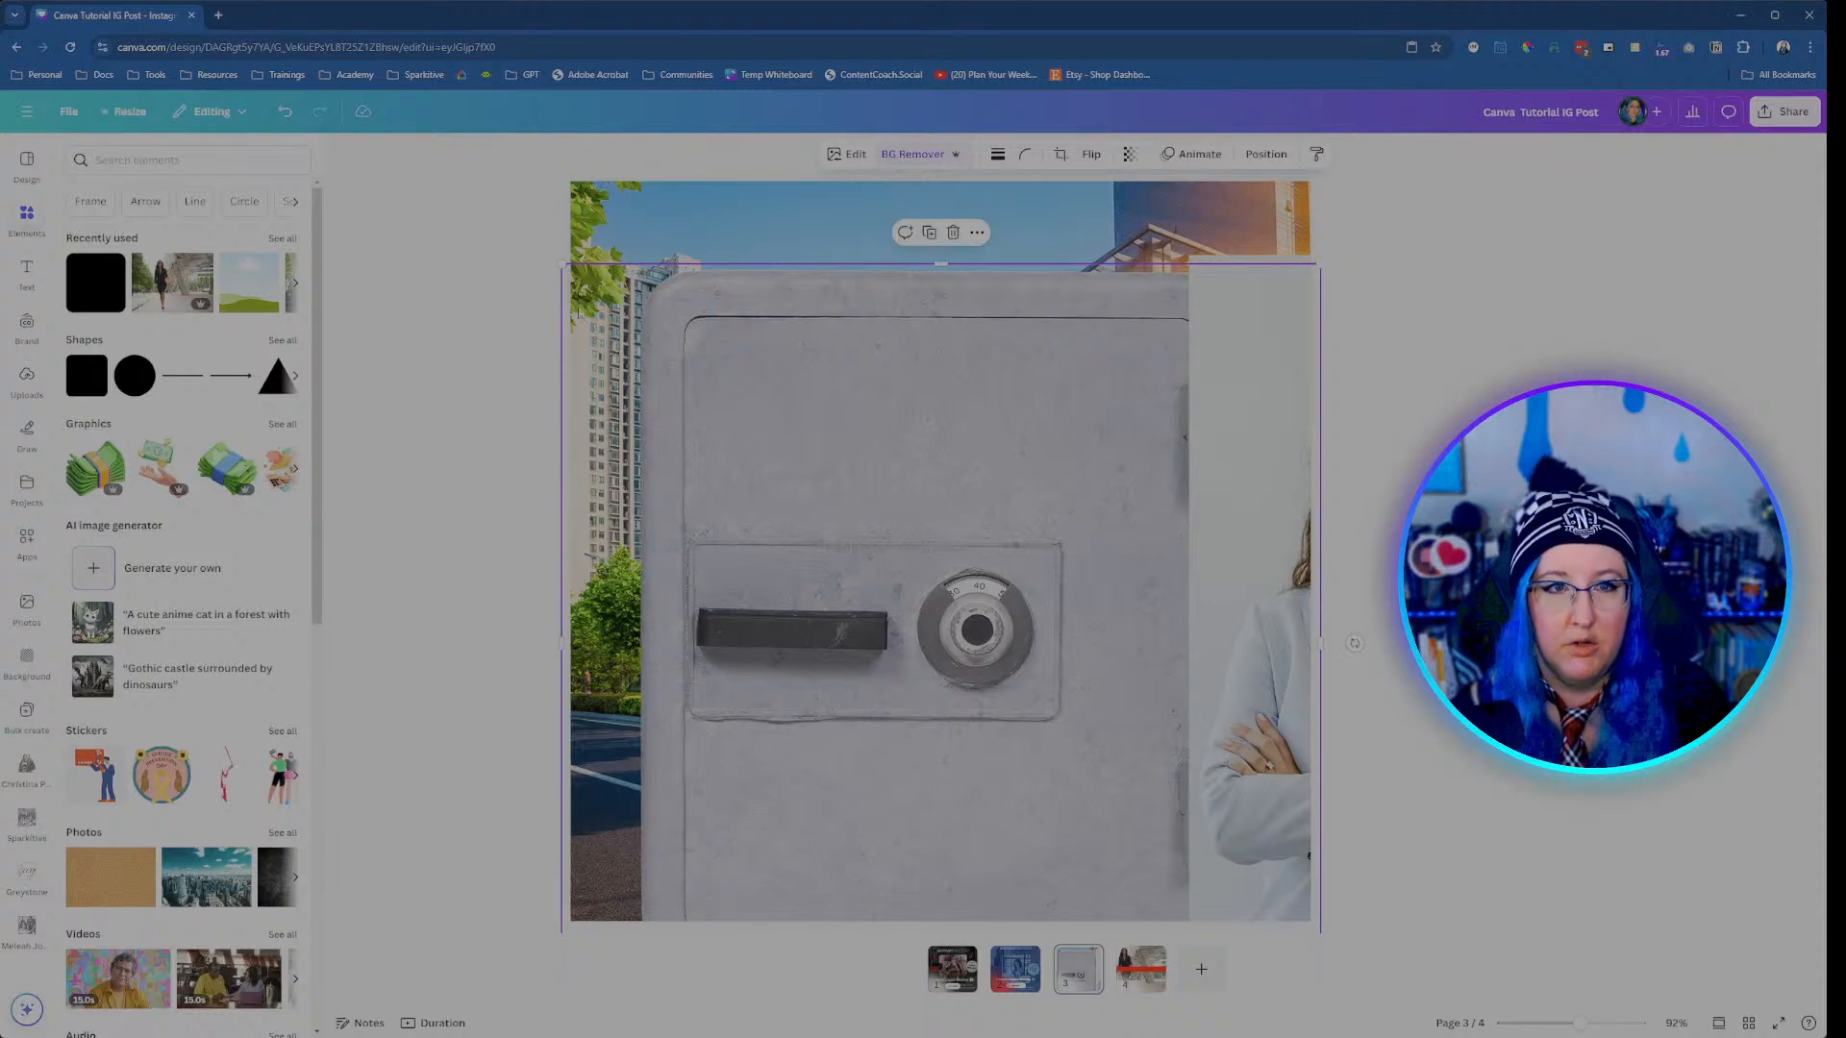
pyautogui.moveTo(561, 264); pyautogui.dragTo(603, 306)
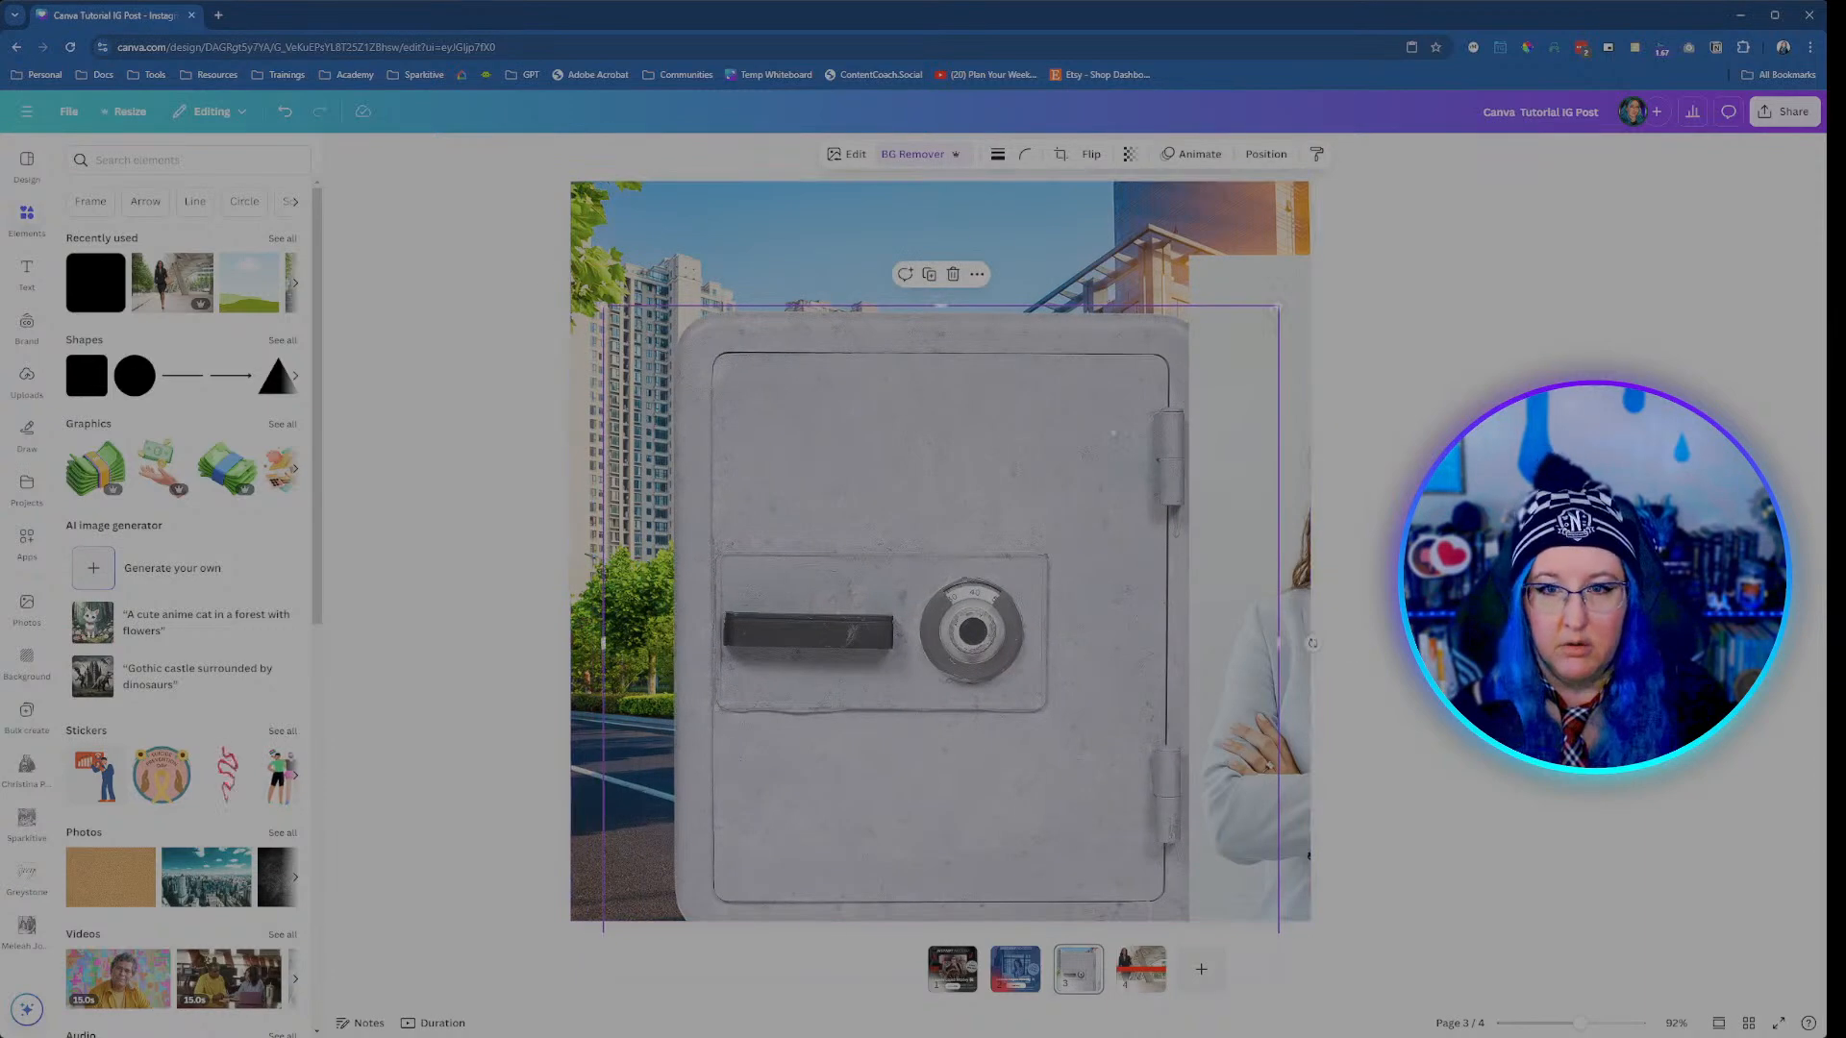
# Step: Move the woman over the safe, remove her background with BG Remover and centre her
pyautogui.click(1269, 273)
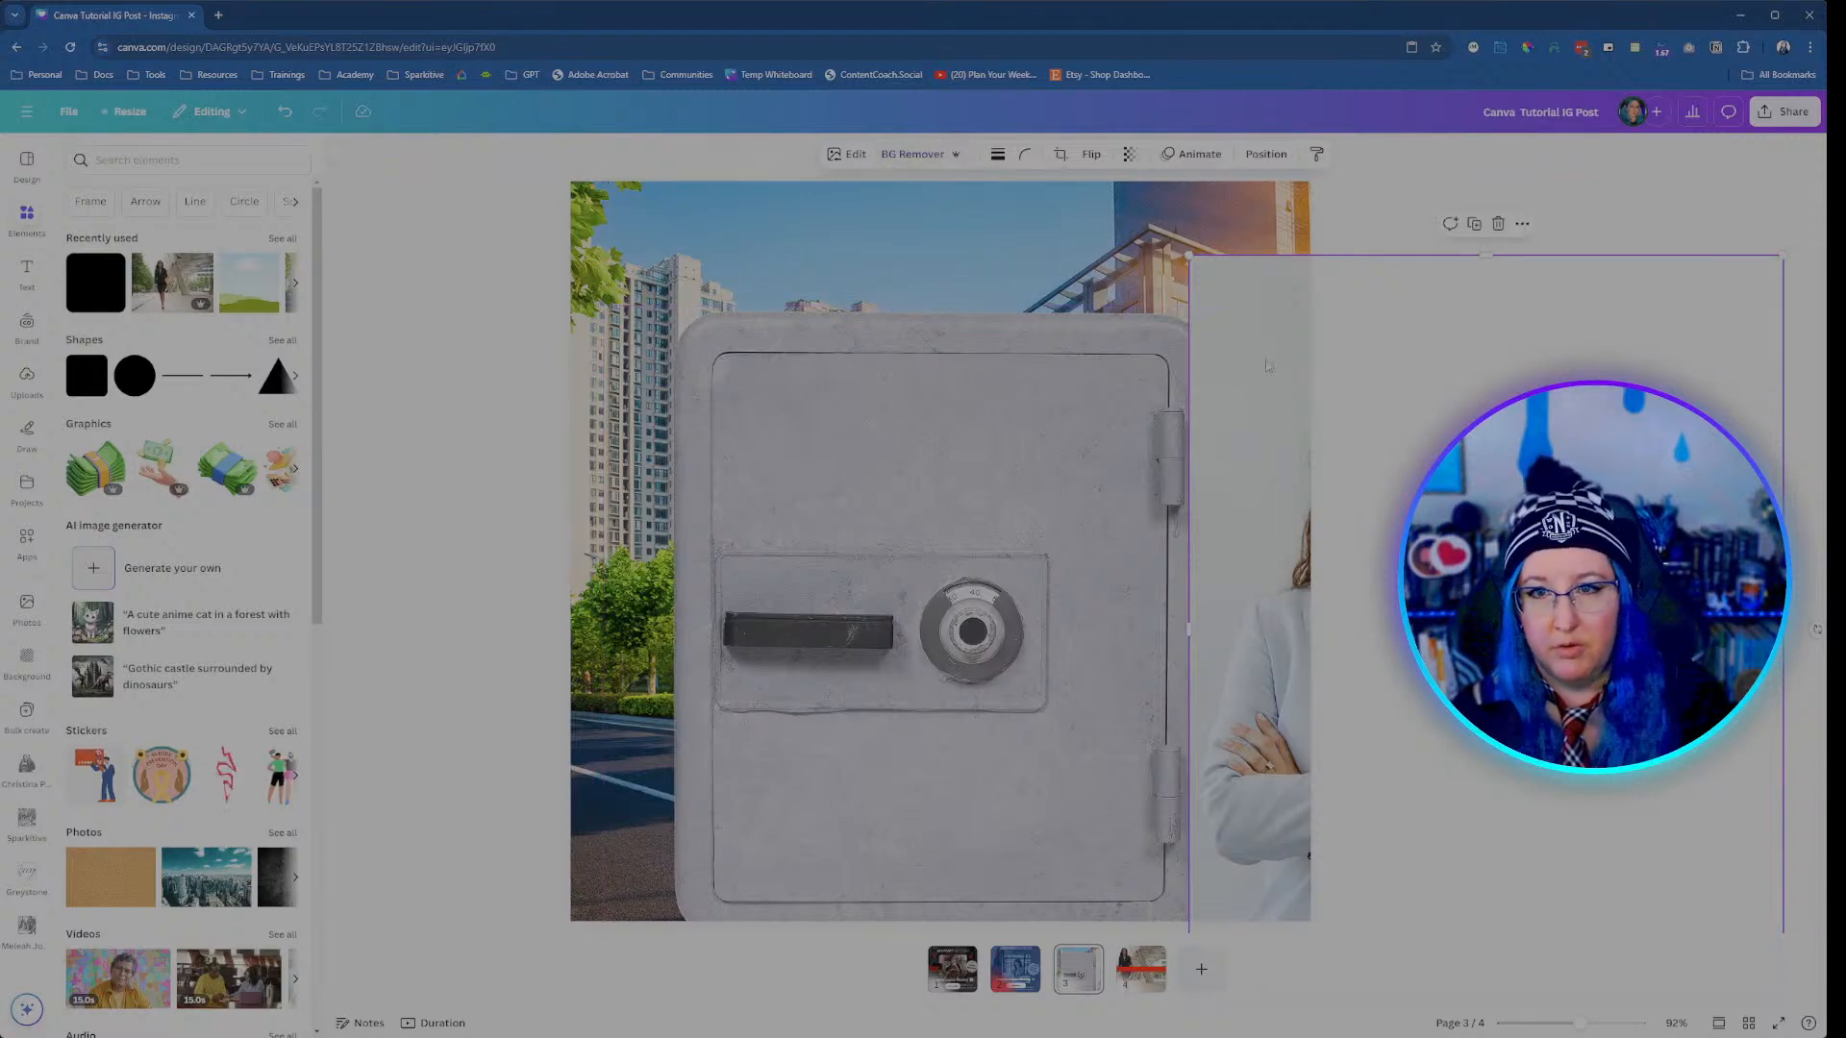
pyautogui.moveTo(1266, 366); pyautogui.dragTo(727, 318)
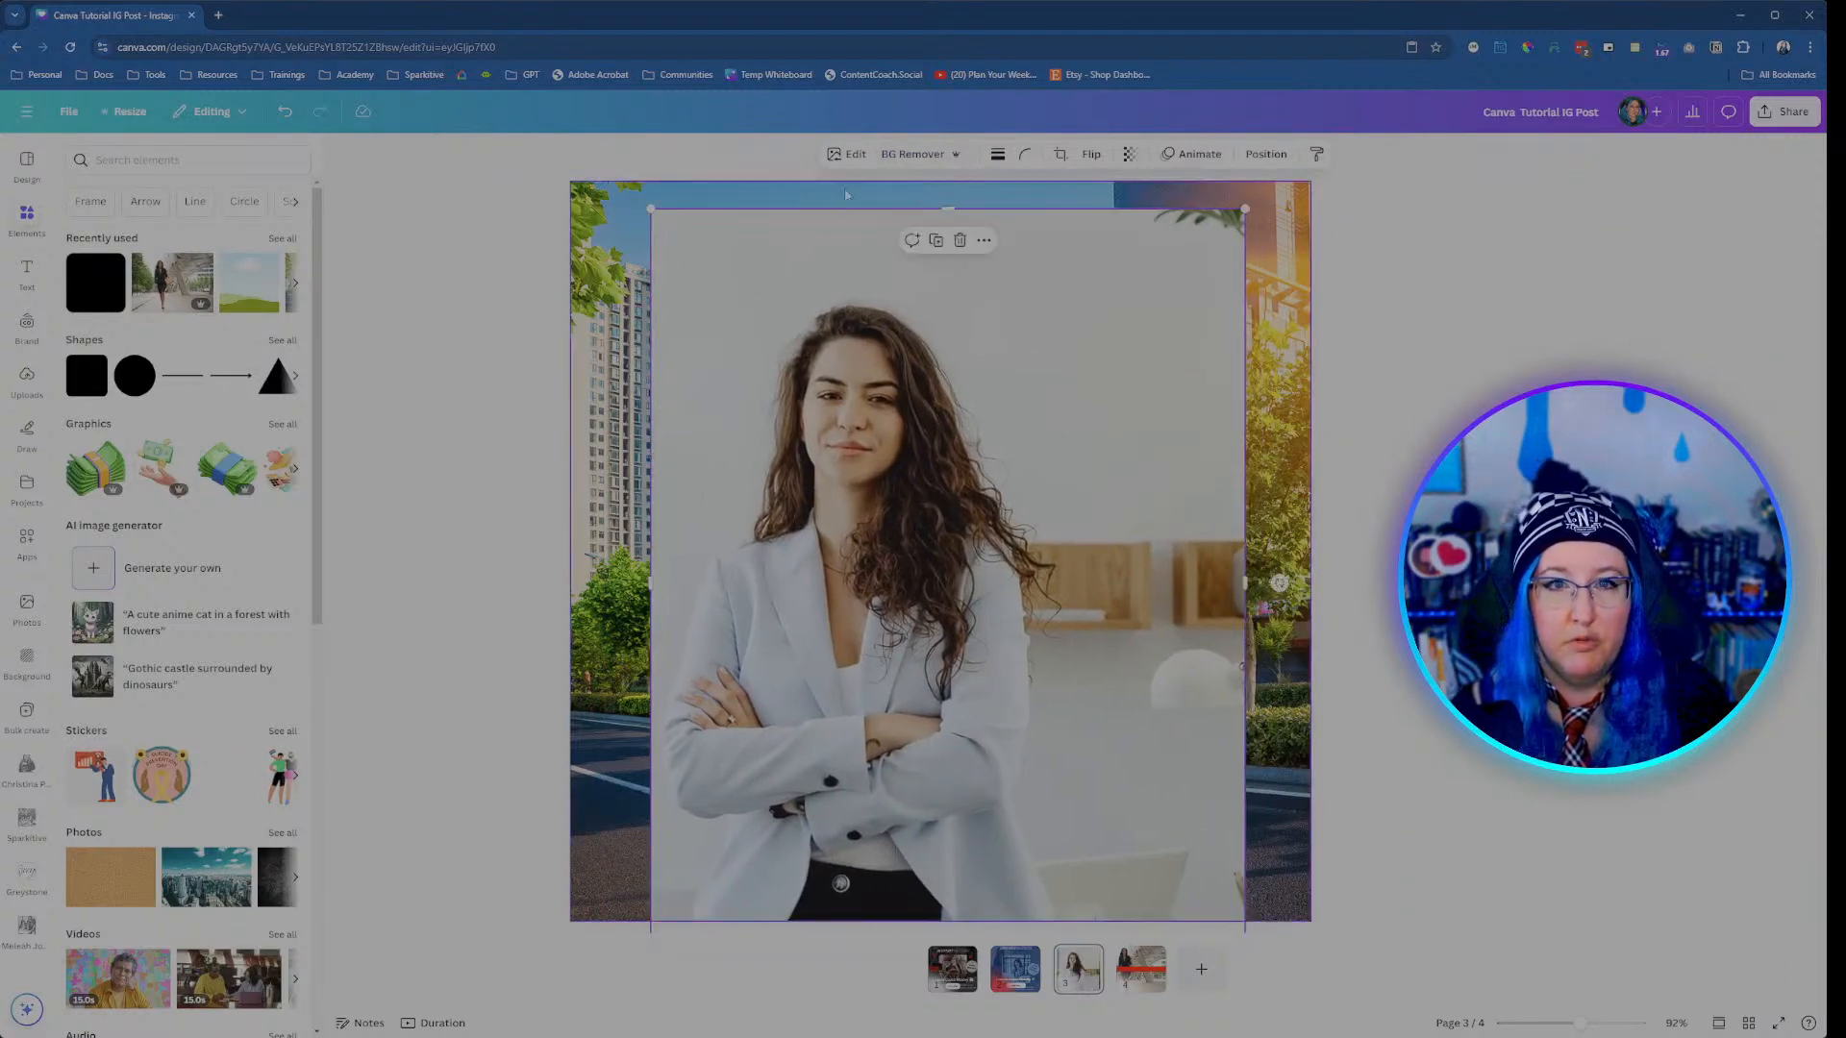
pyautogui.click(910, 157)
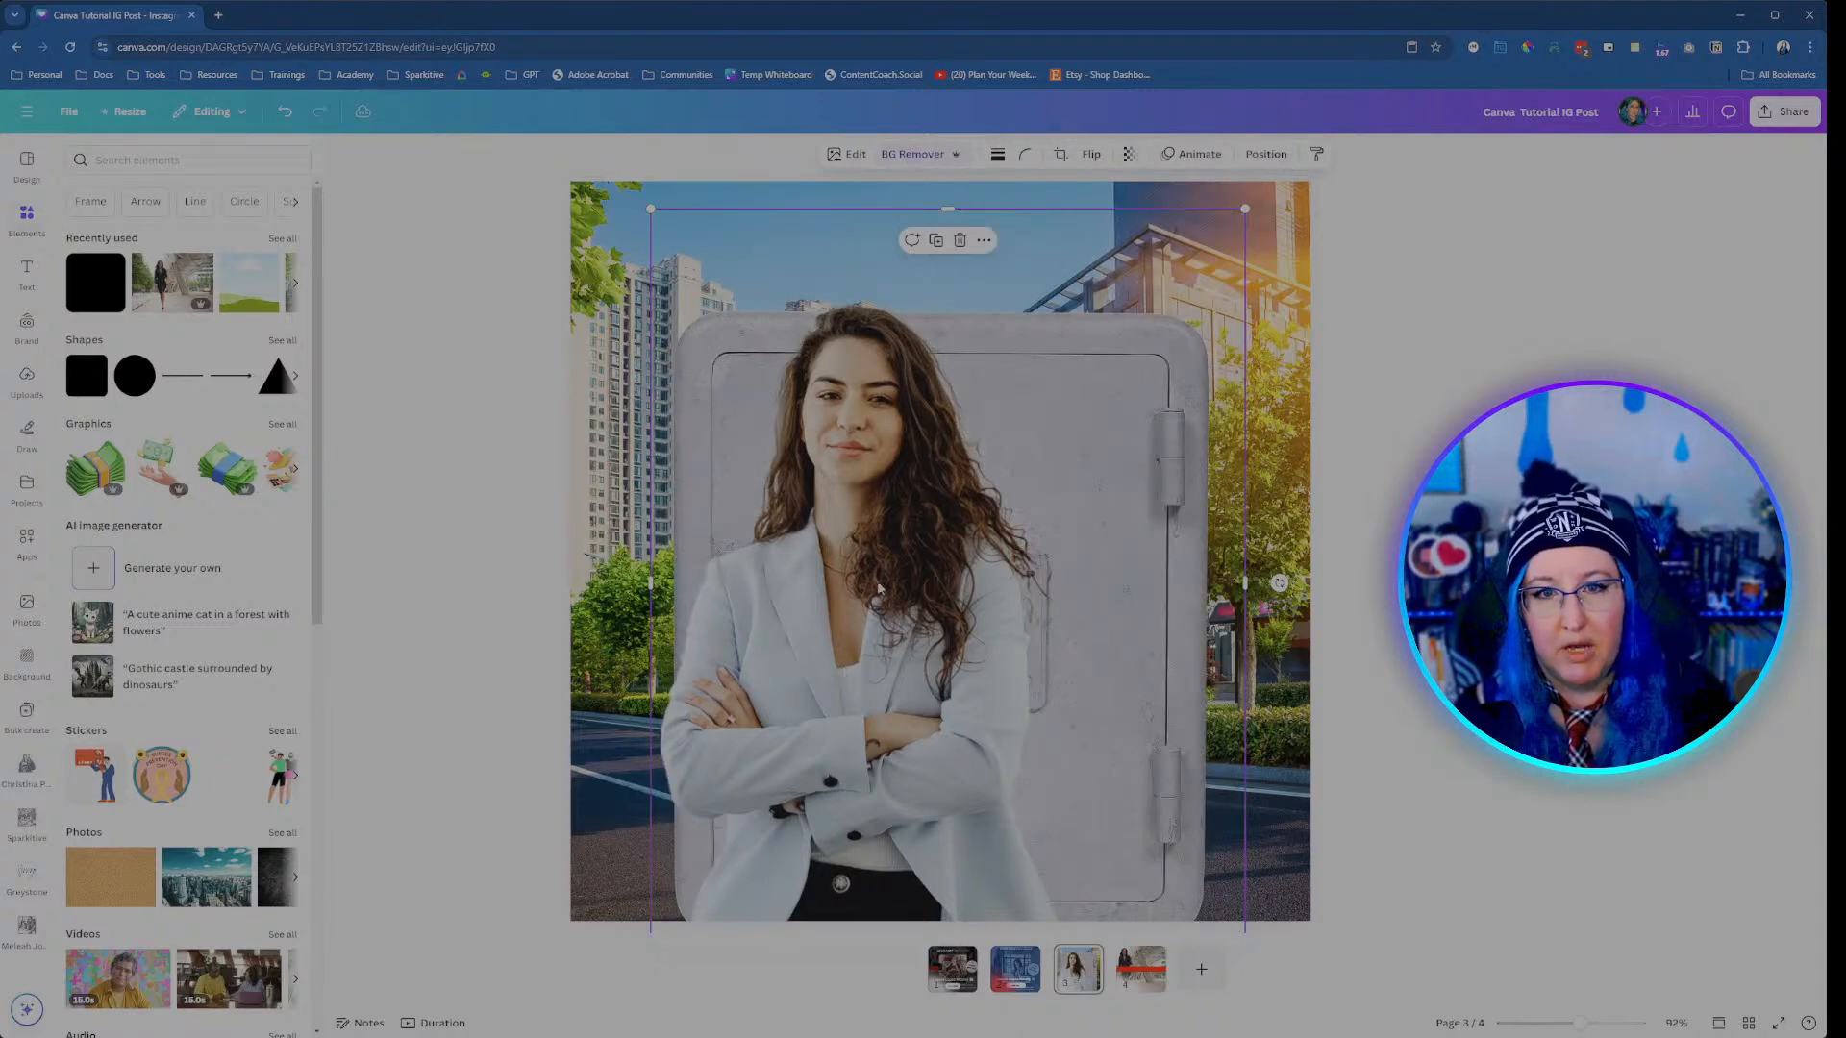
pyautogui.moveTo(881, 590); pyautogui.dragTo(964, 550)
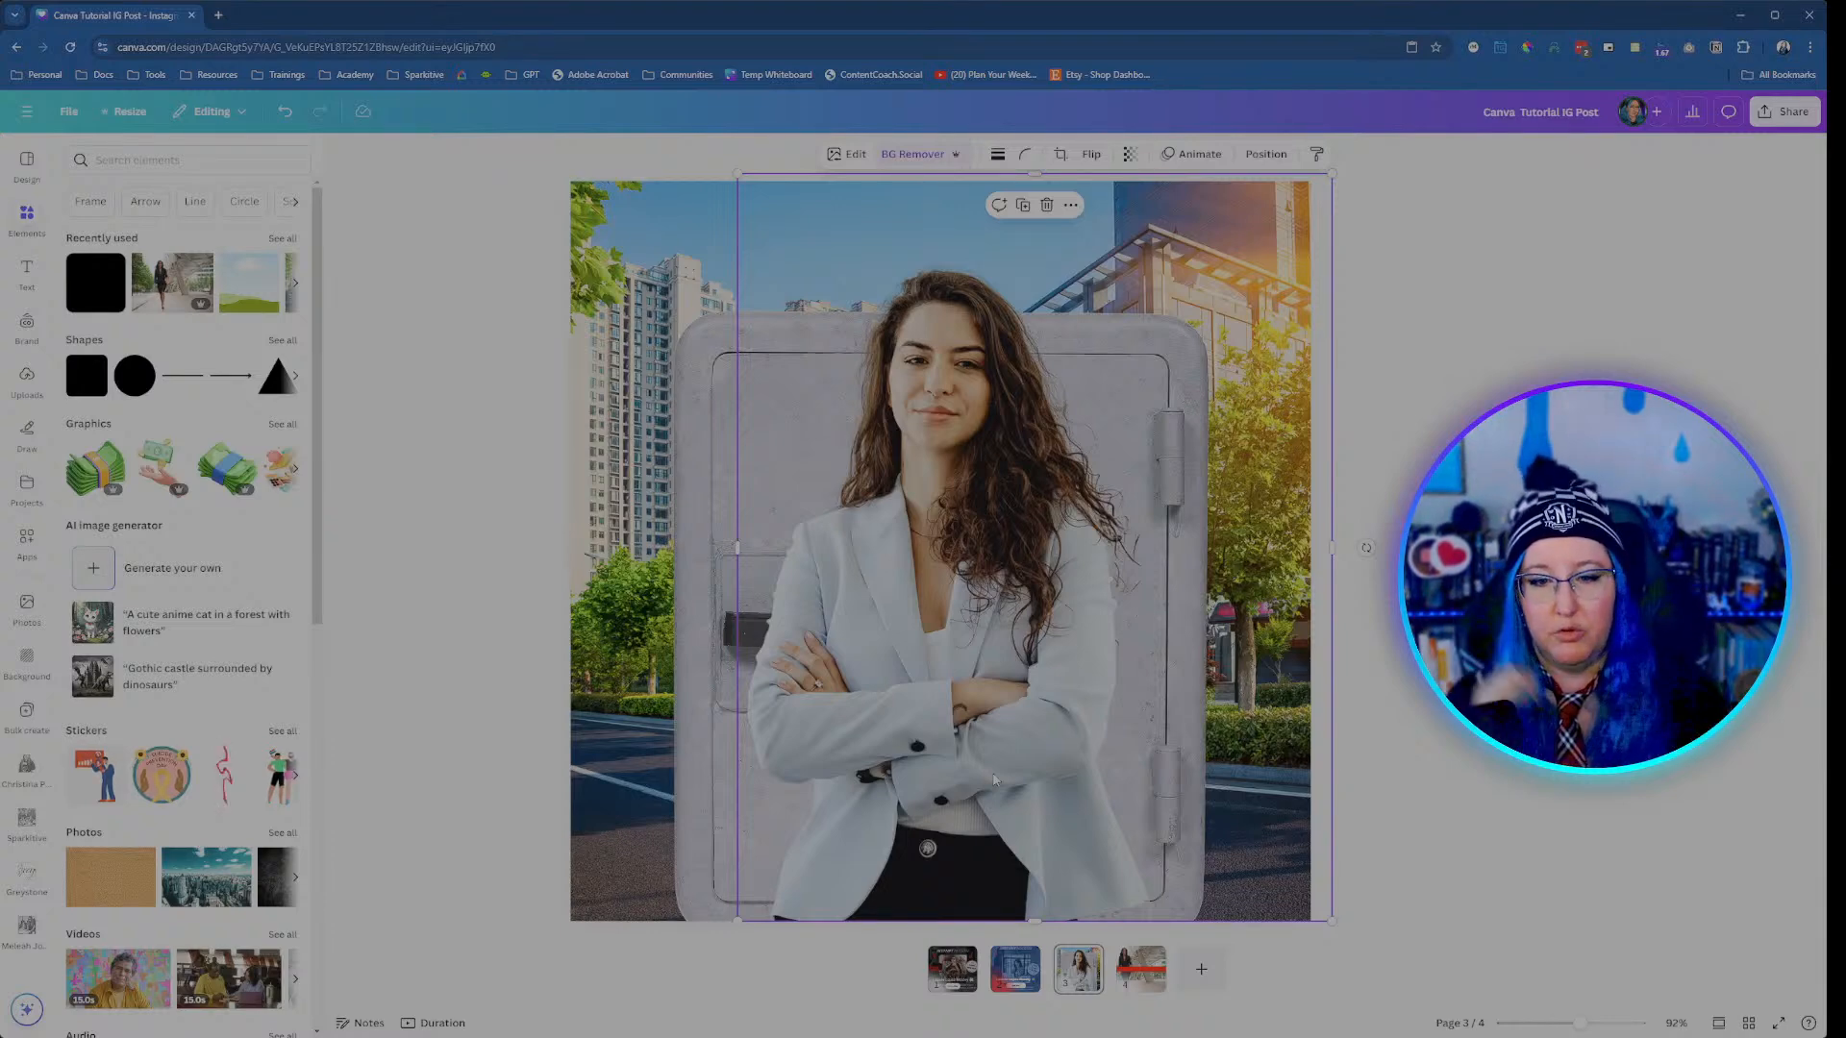
pyautogui.click(951, 969)
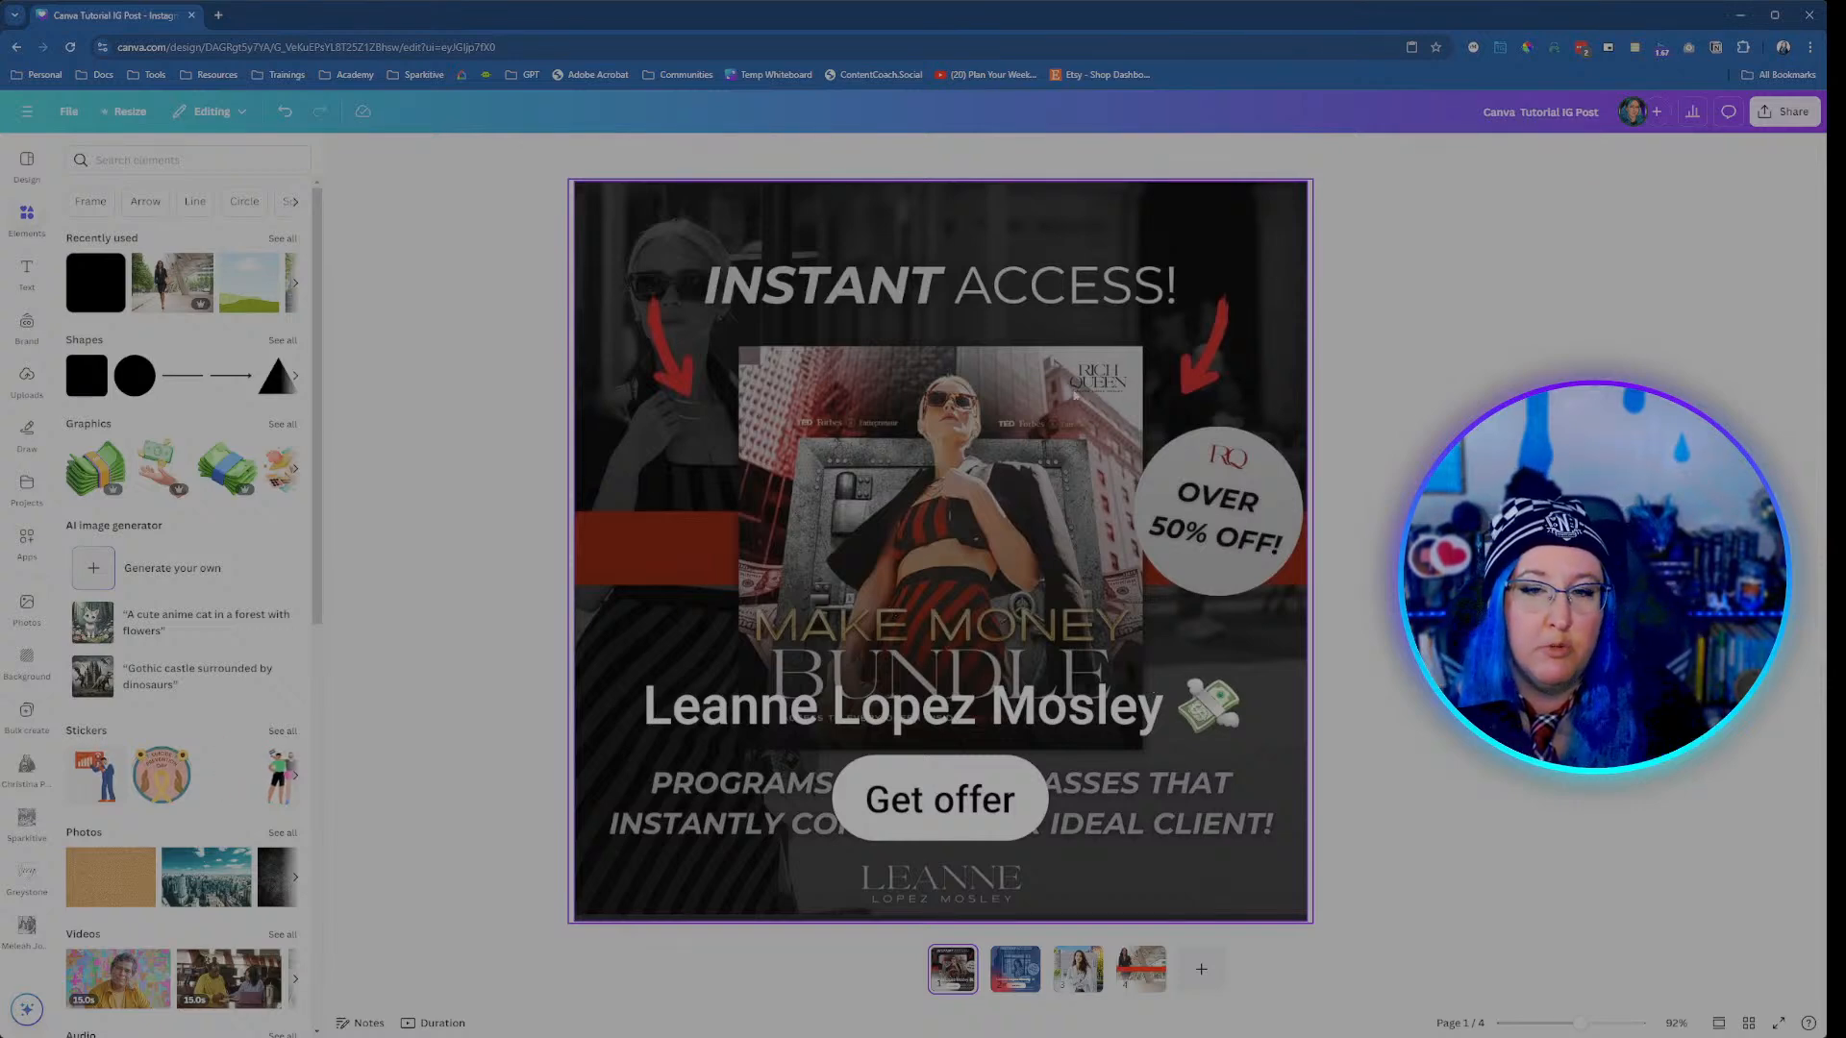
# Step: Browse pages 3, 1 and 2, ending on page 4 with the red band
pyautogui.click(1078, 969)
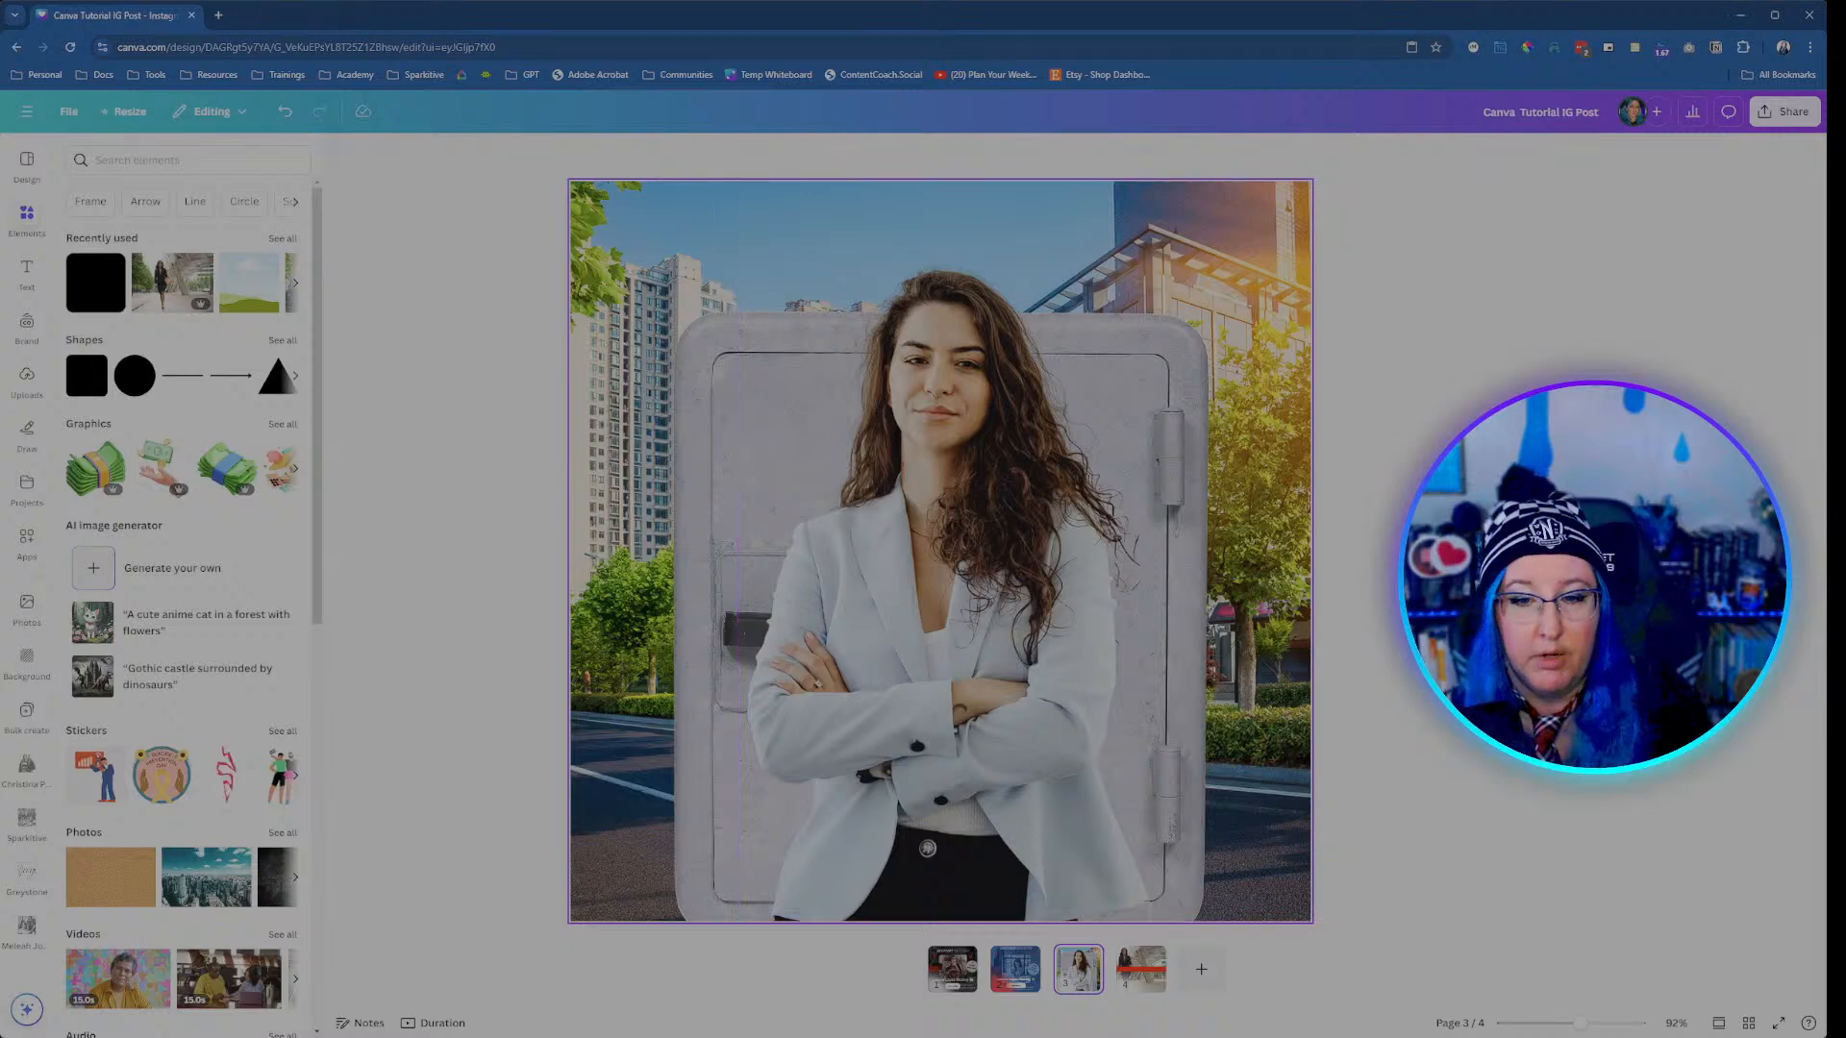
pyautogui.click(953, 976)
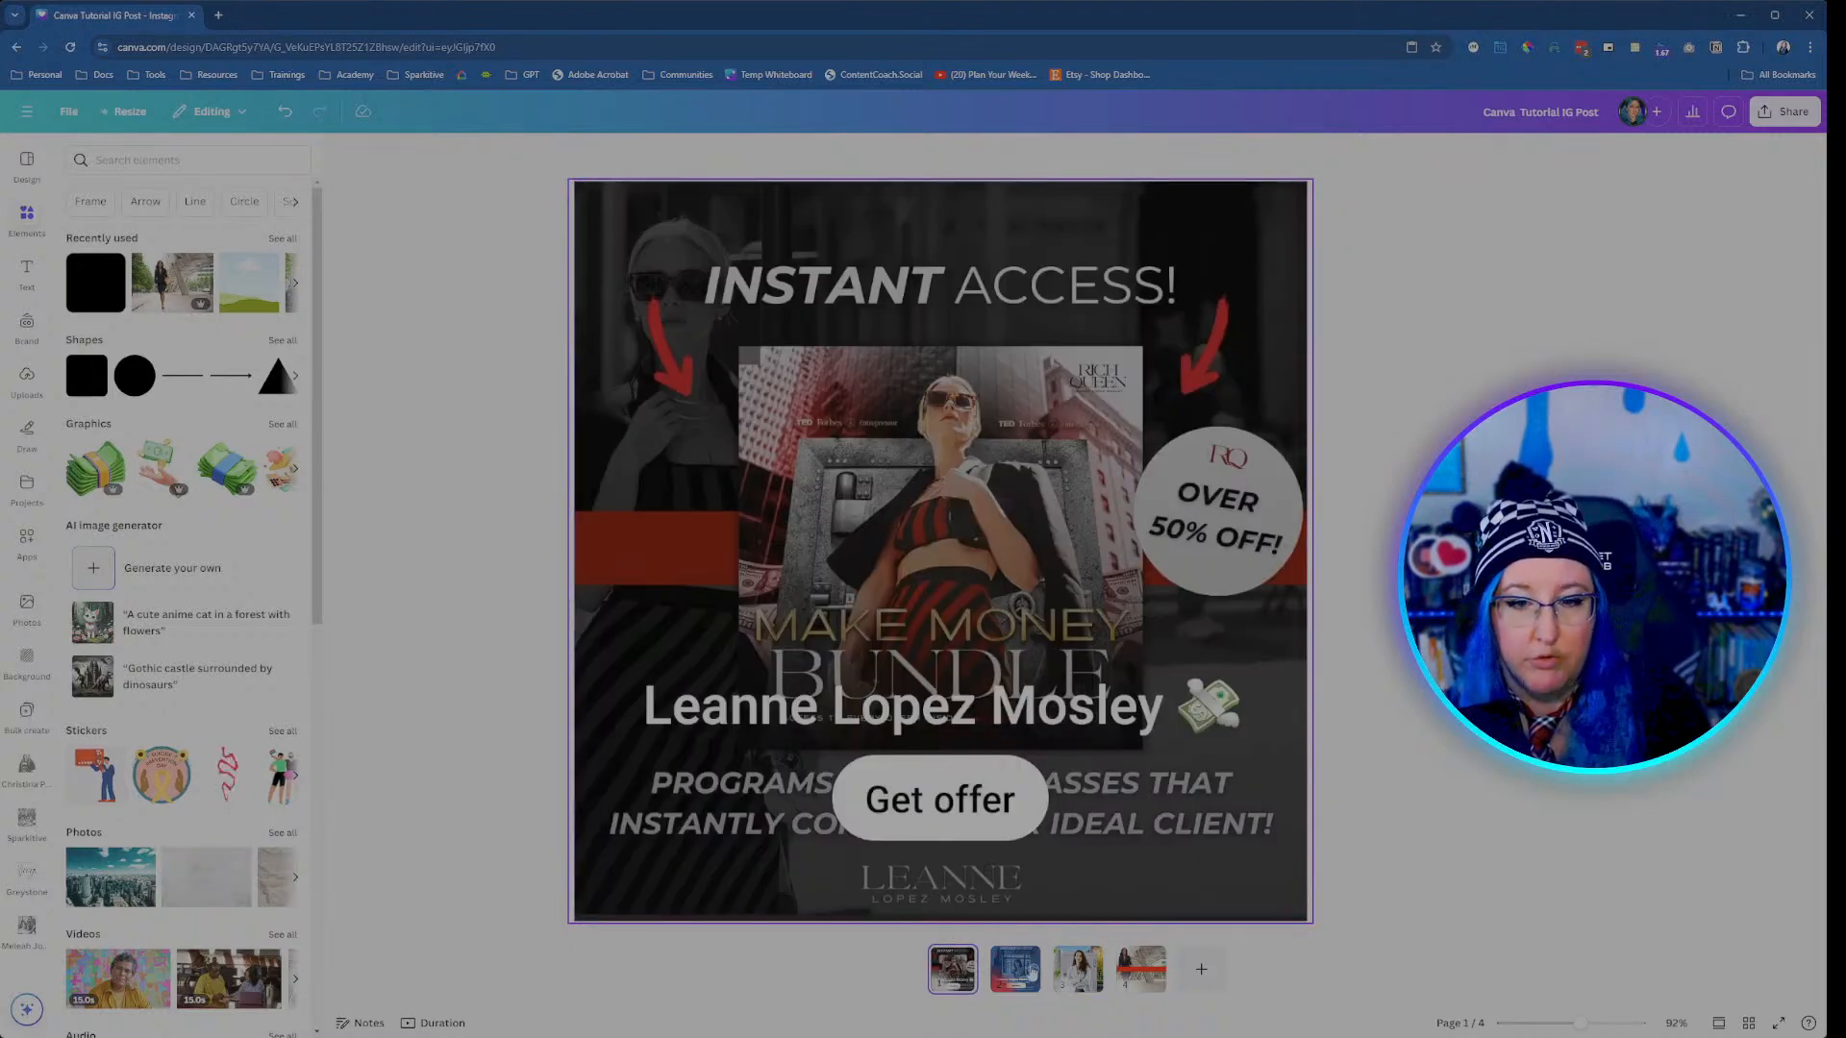
pyautogui.click(1014, 976)
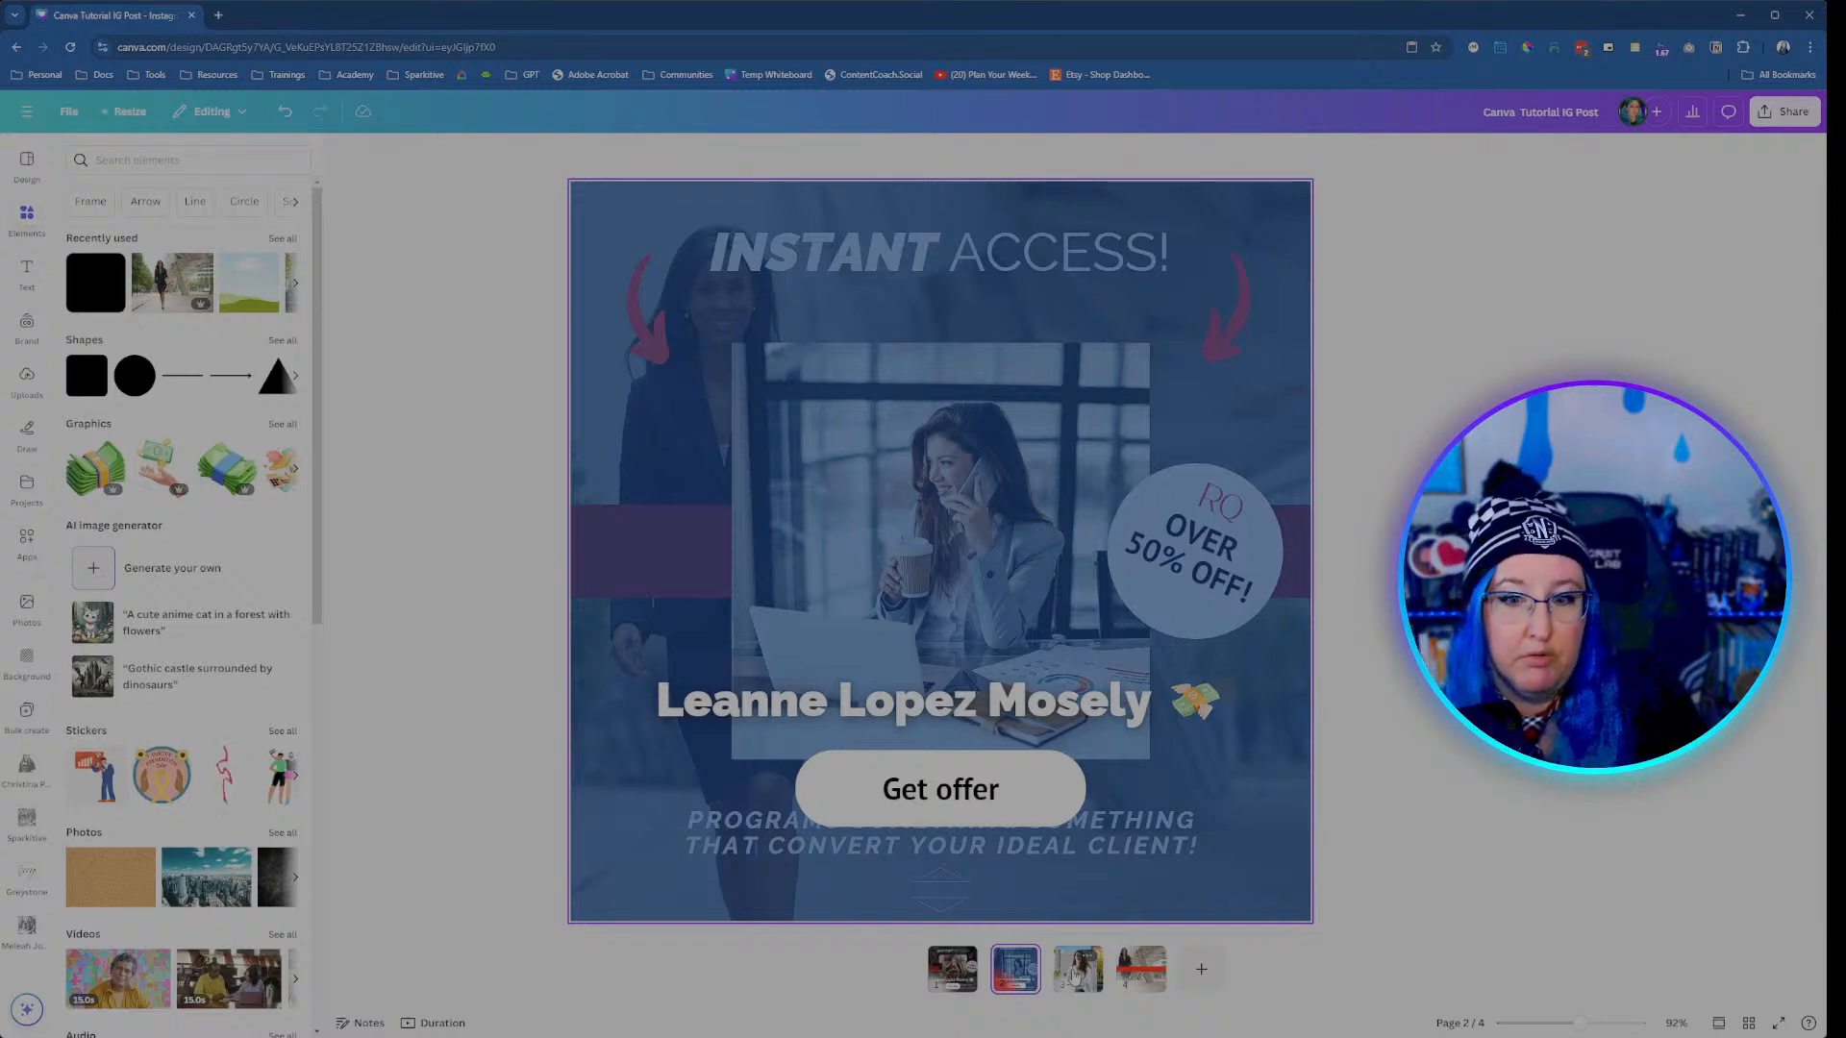
pyautogui.click(1141, 969)
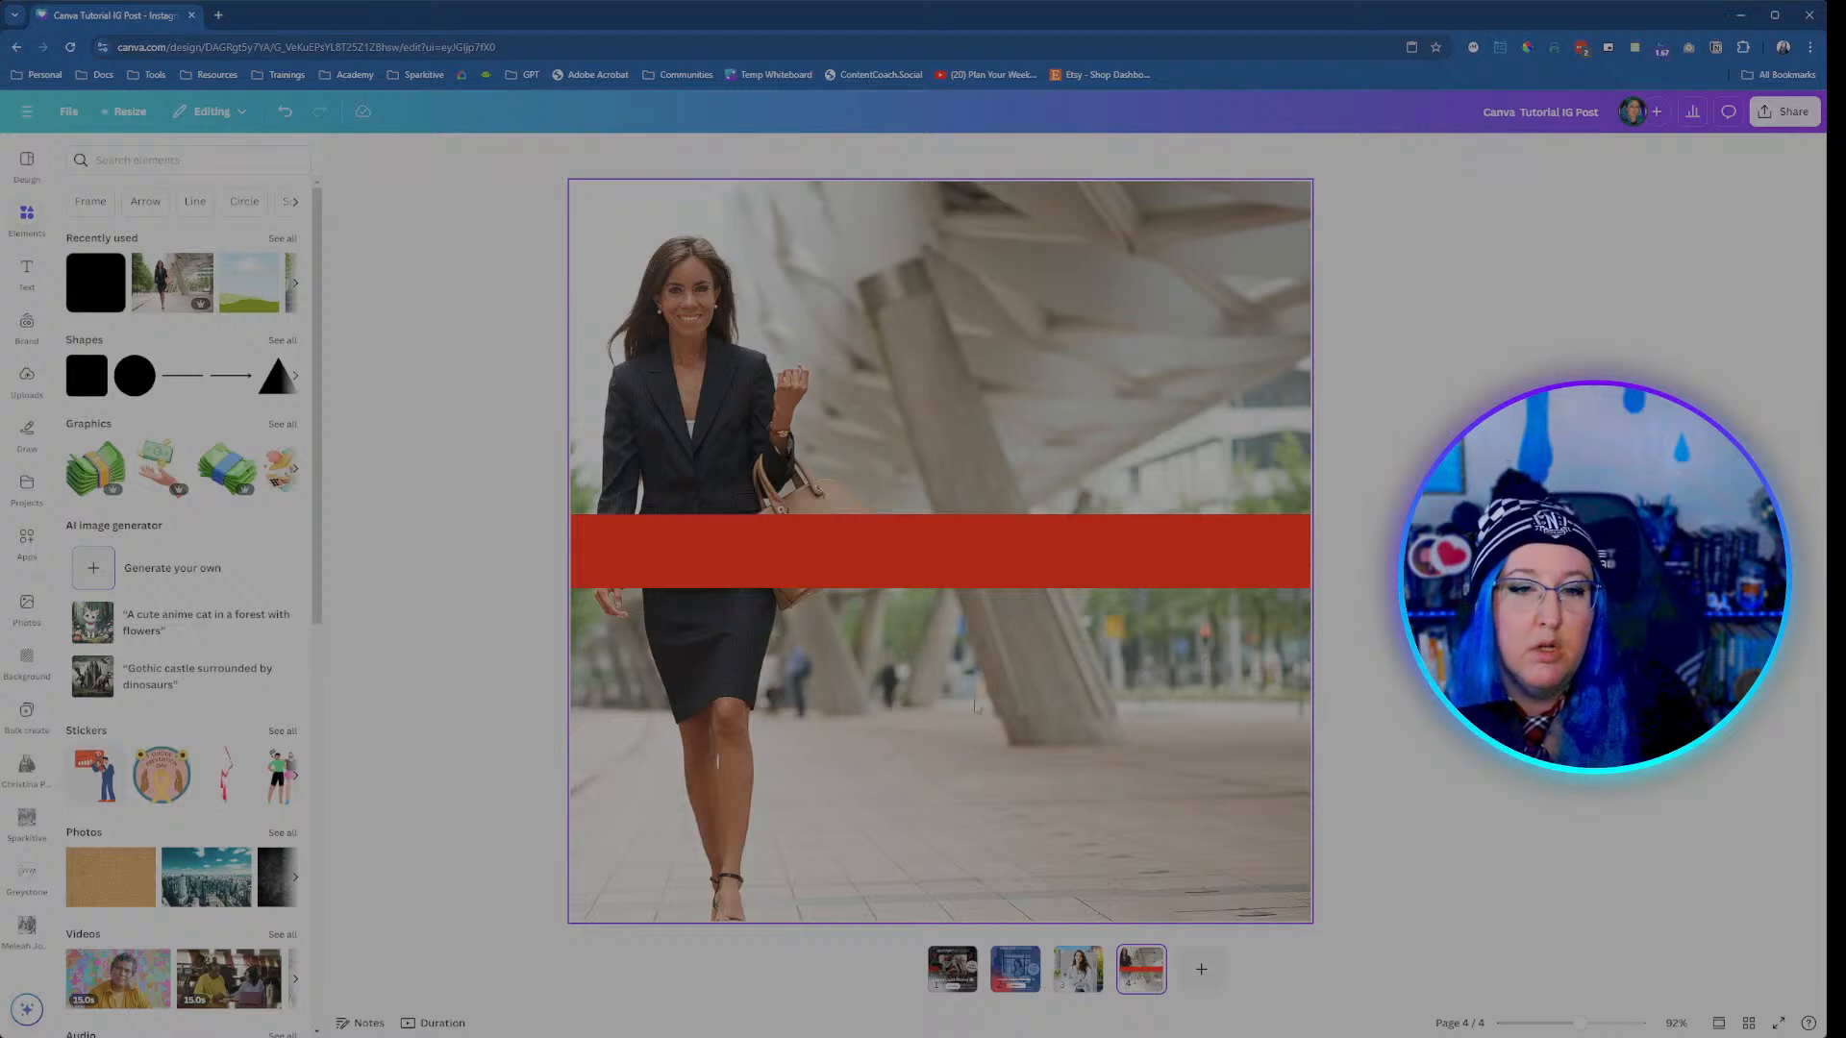
# Step: Copy and paste the businesswoman photo, then shrink the copy into a centred square over the red band
pyautogui.click(807, 291)
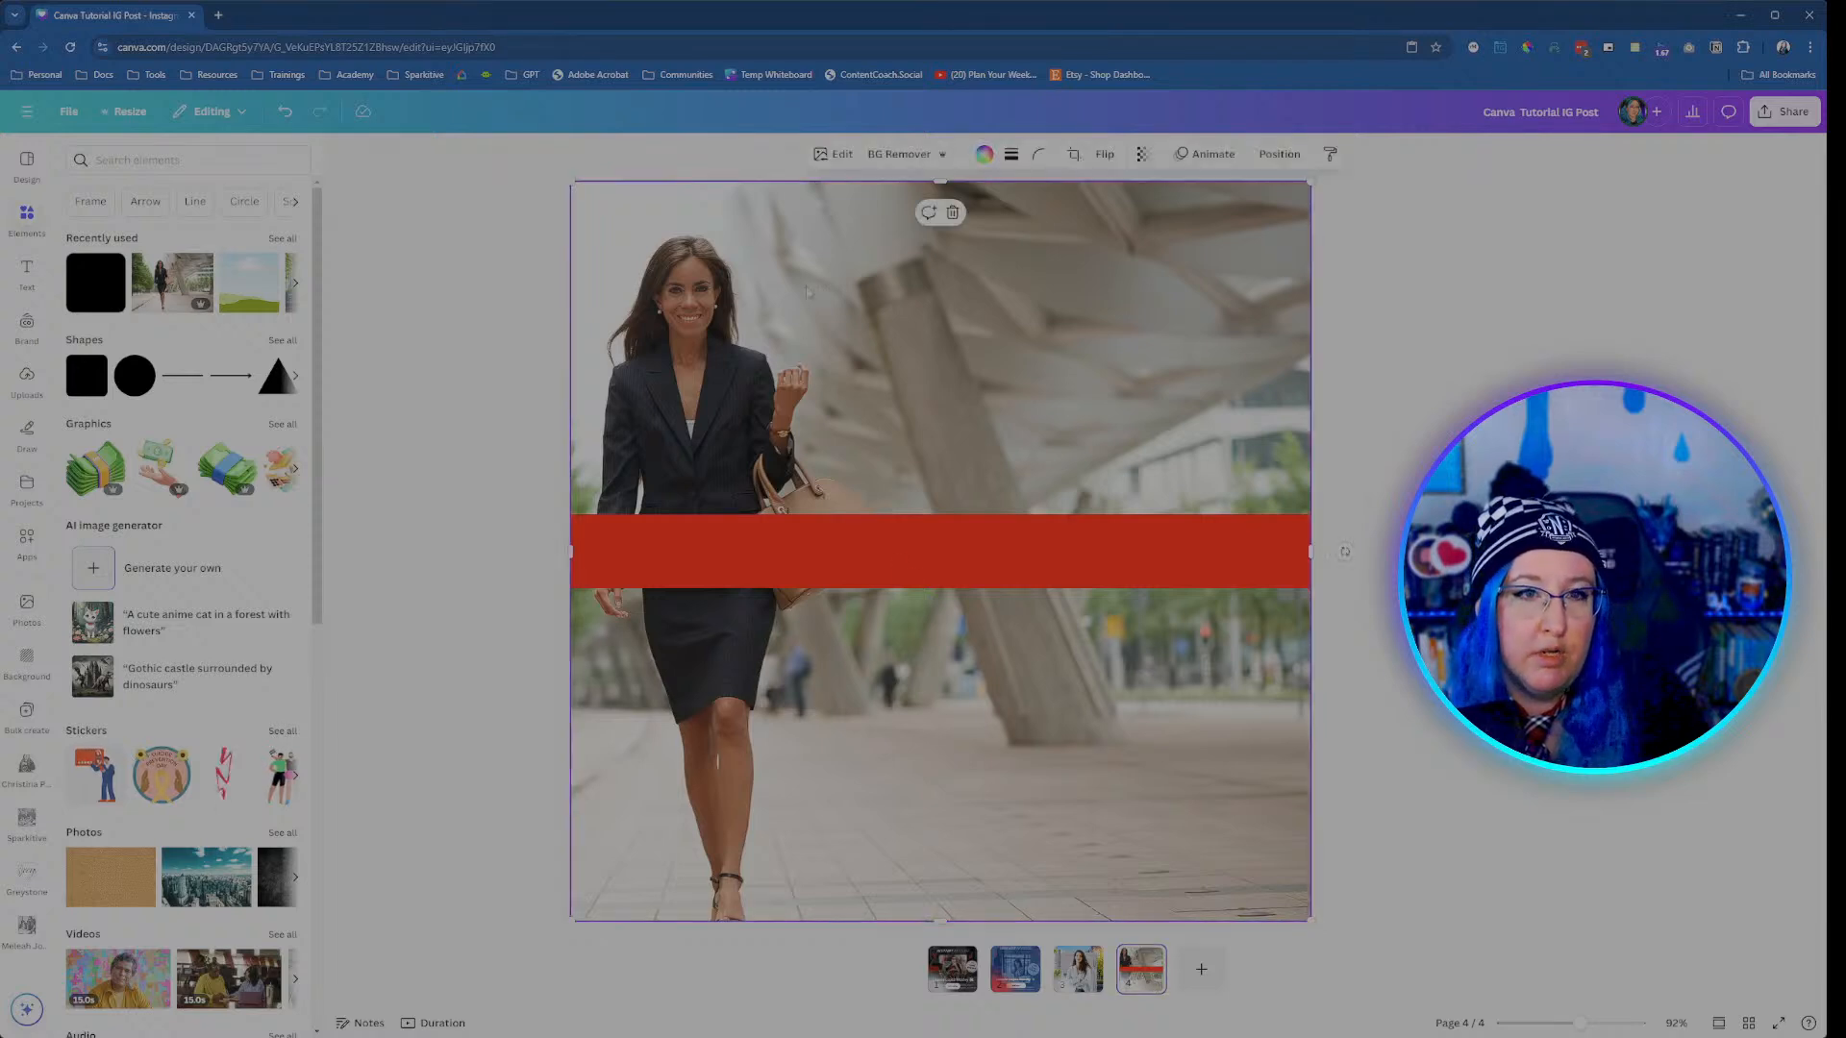
pyautogui.rightClick(916, 317)
pyautogui.click(1000, 337)
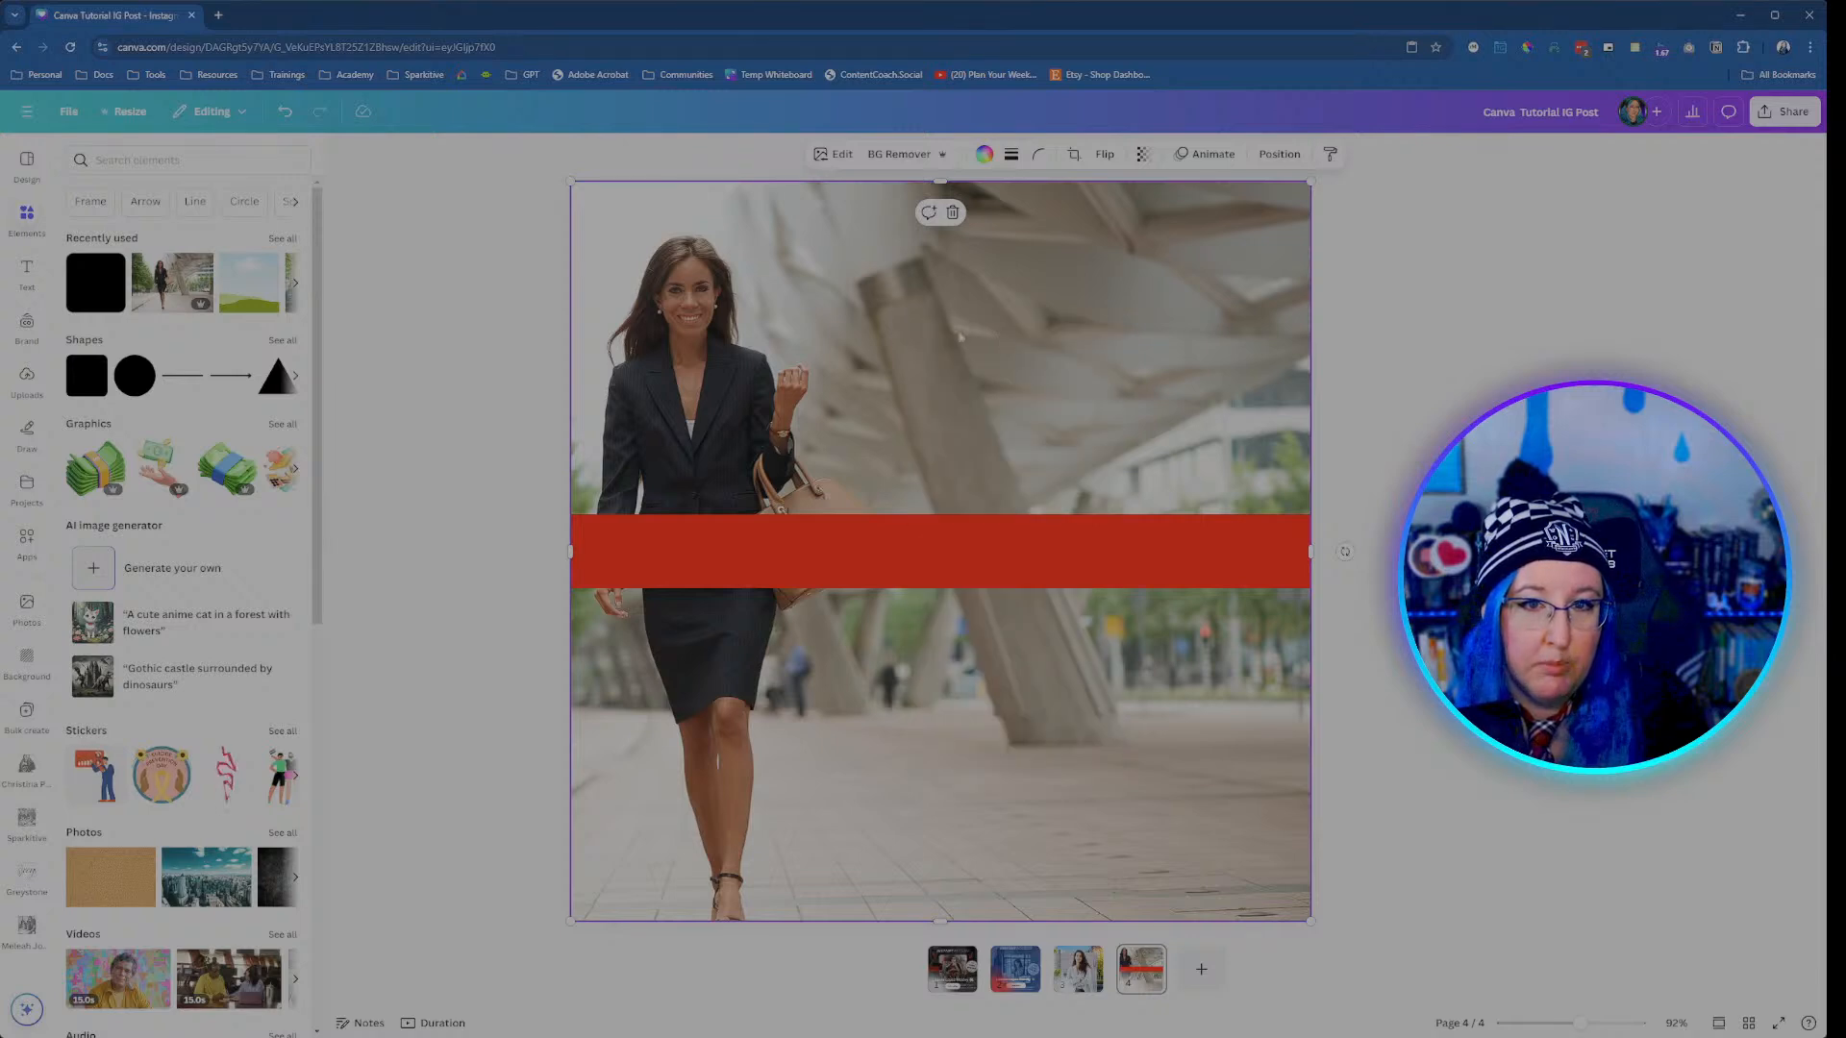
pyautogui.rightClick(829, 335)
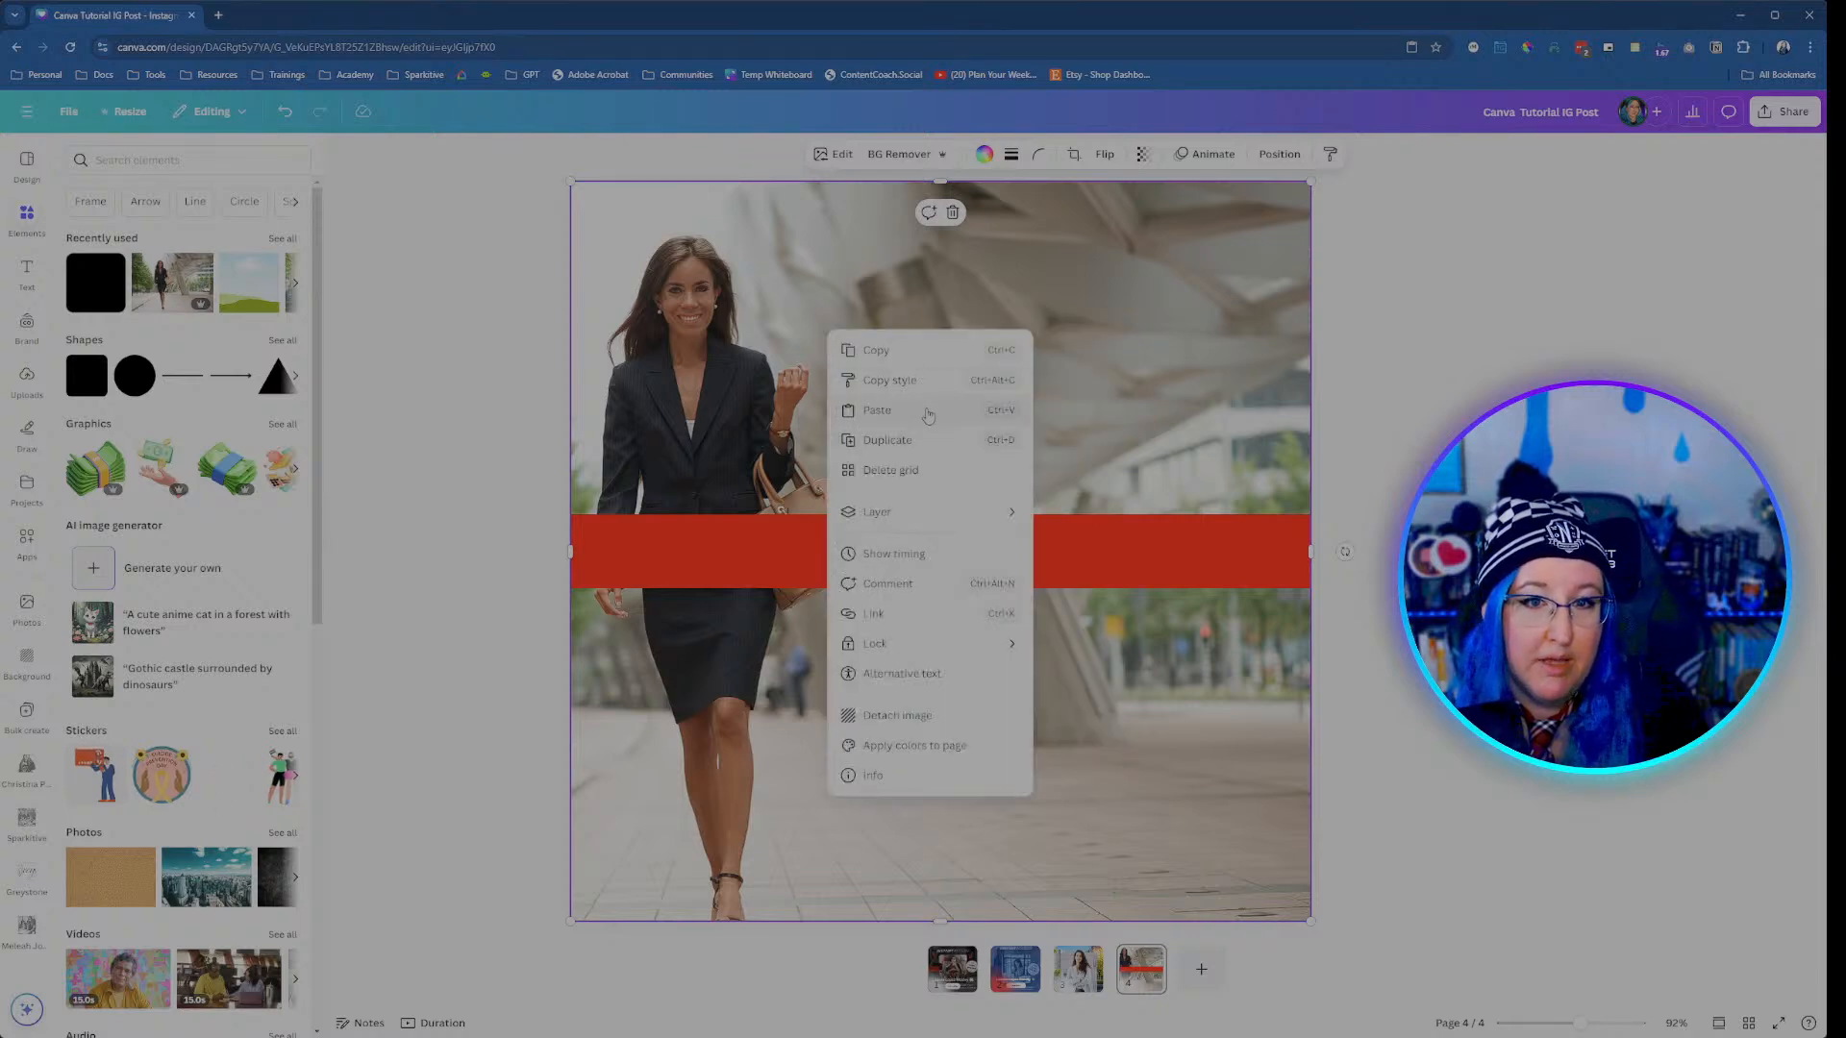
pyautogui.click(927, 414)
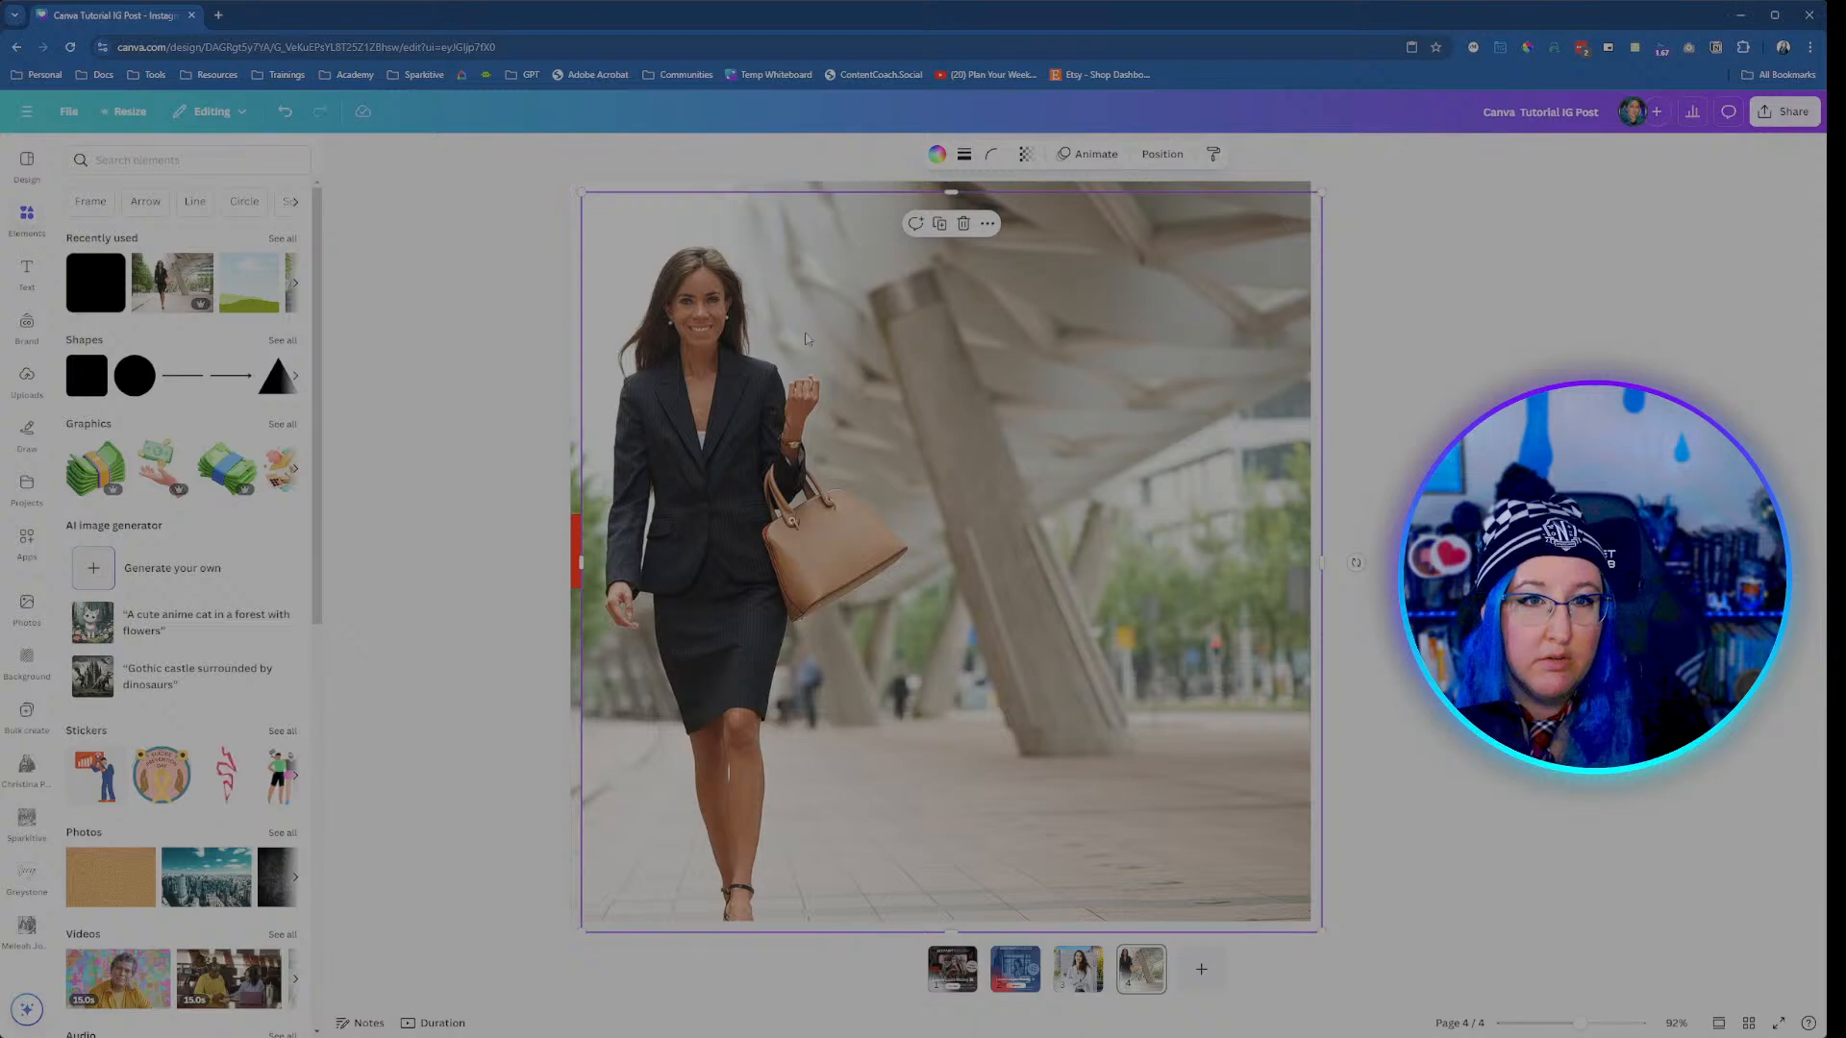
pyautogui.moveTo(805, 339); pyautogui.dragTo(798, 330)
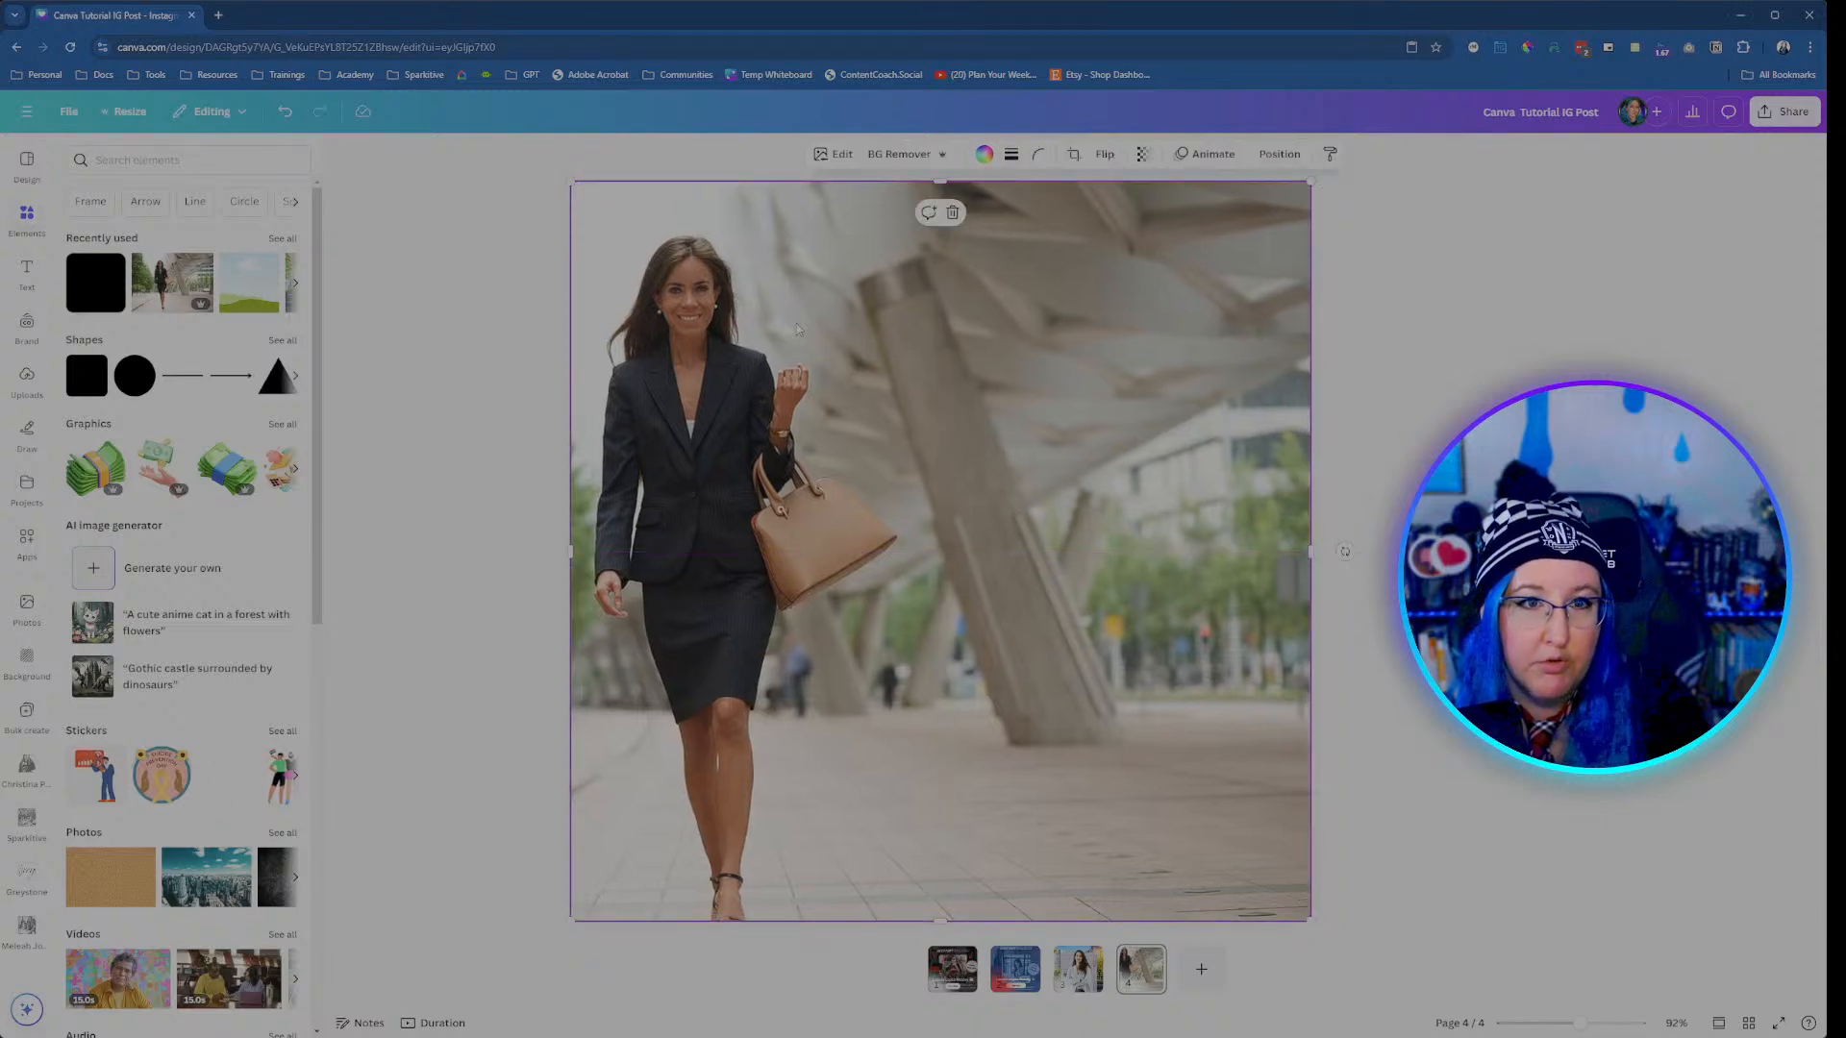
pyautogui.doubleClick(798, 330)
pyautogui.click(1540, 289)
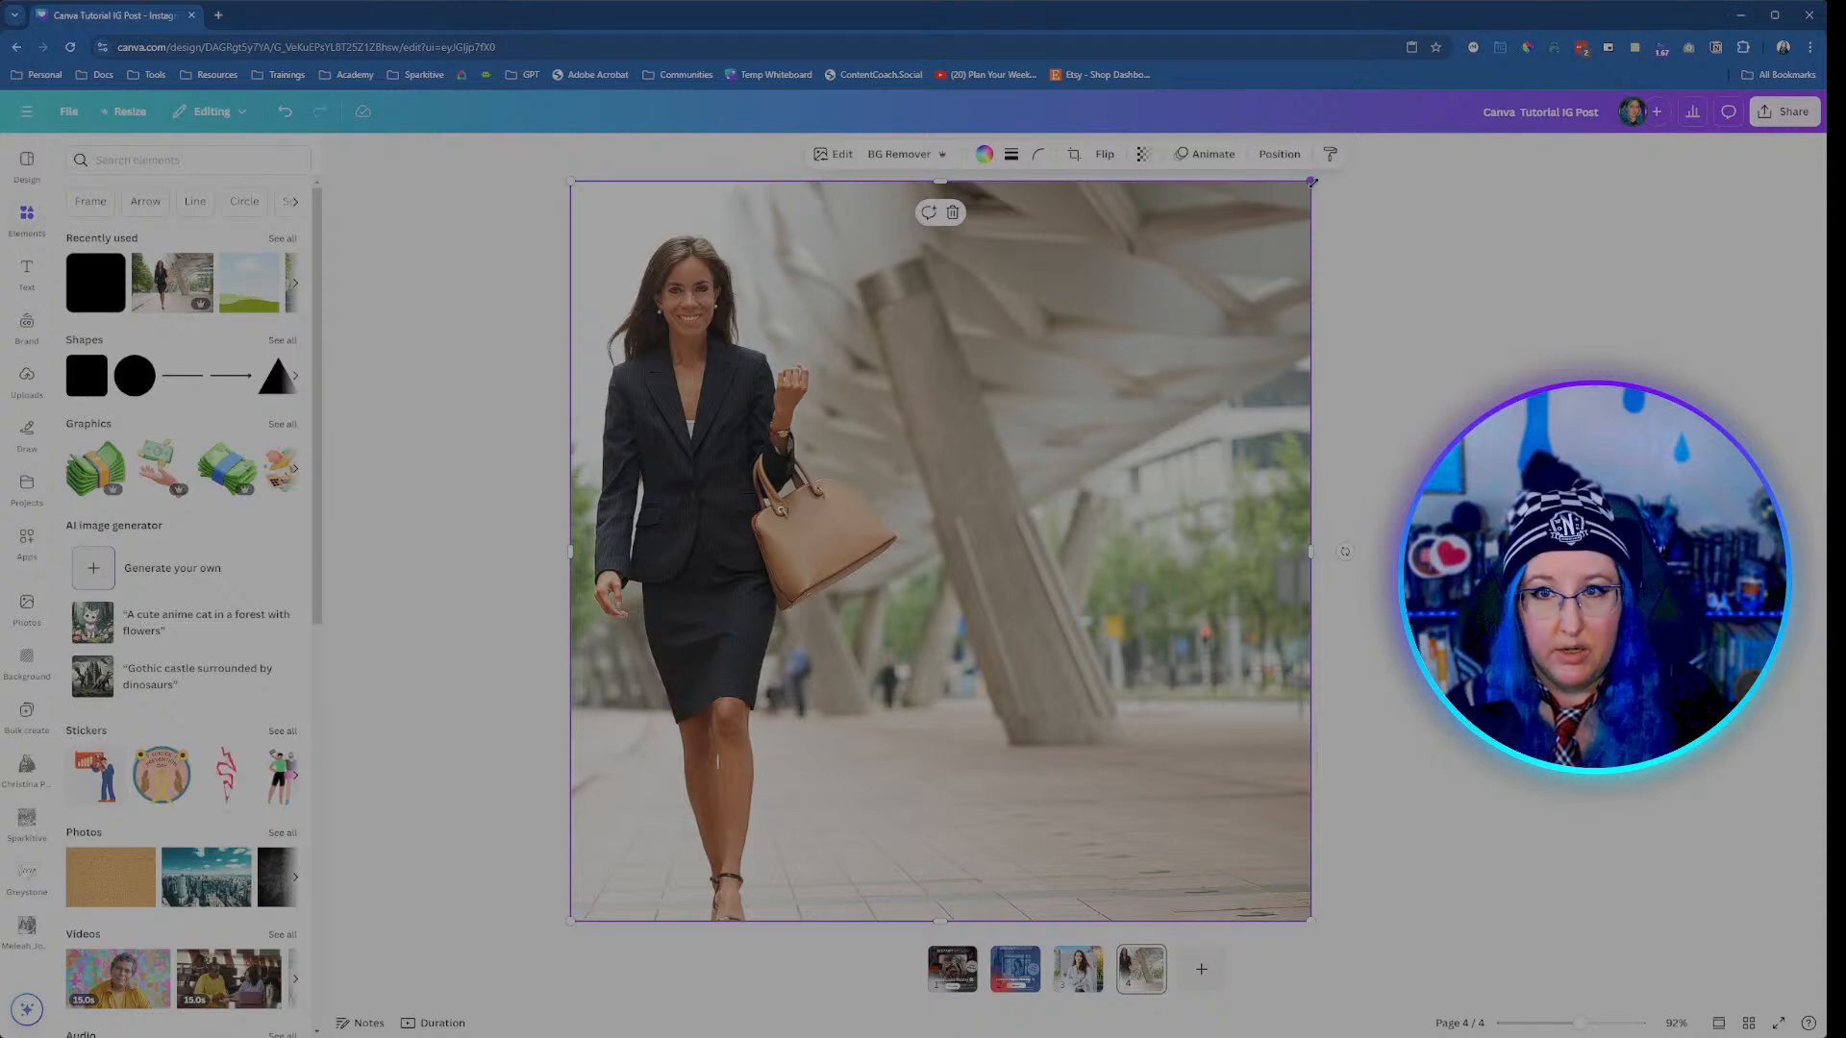
pyautogui.moveTo(1314, 181); pyautogui.dragTo(1104, 312)
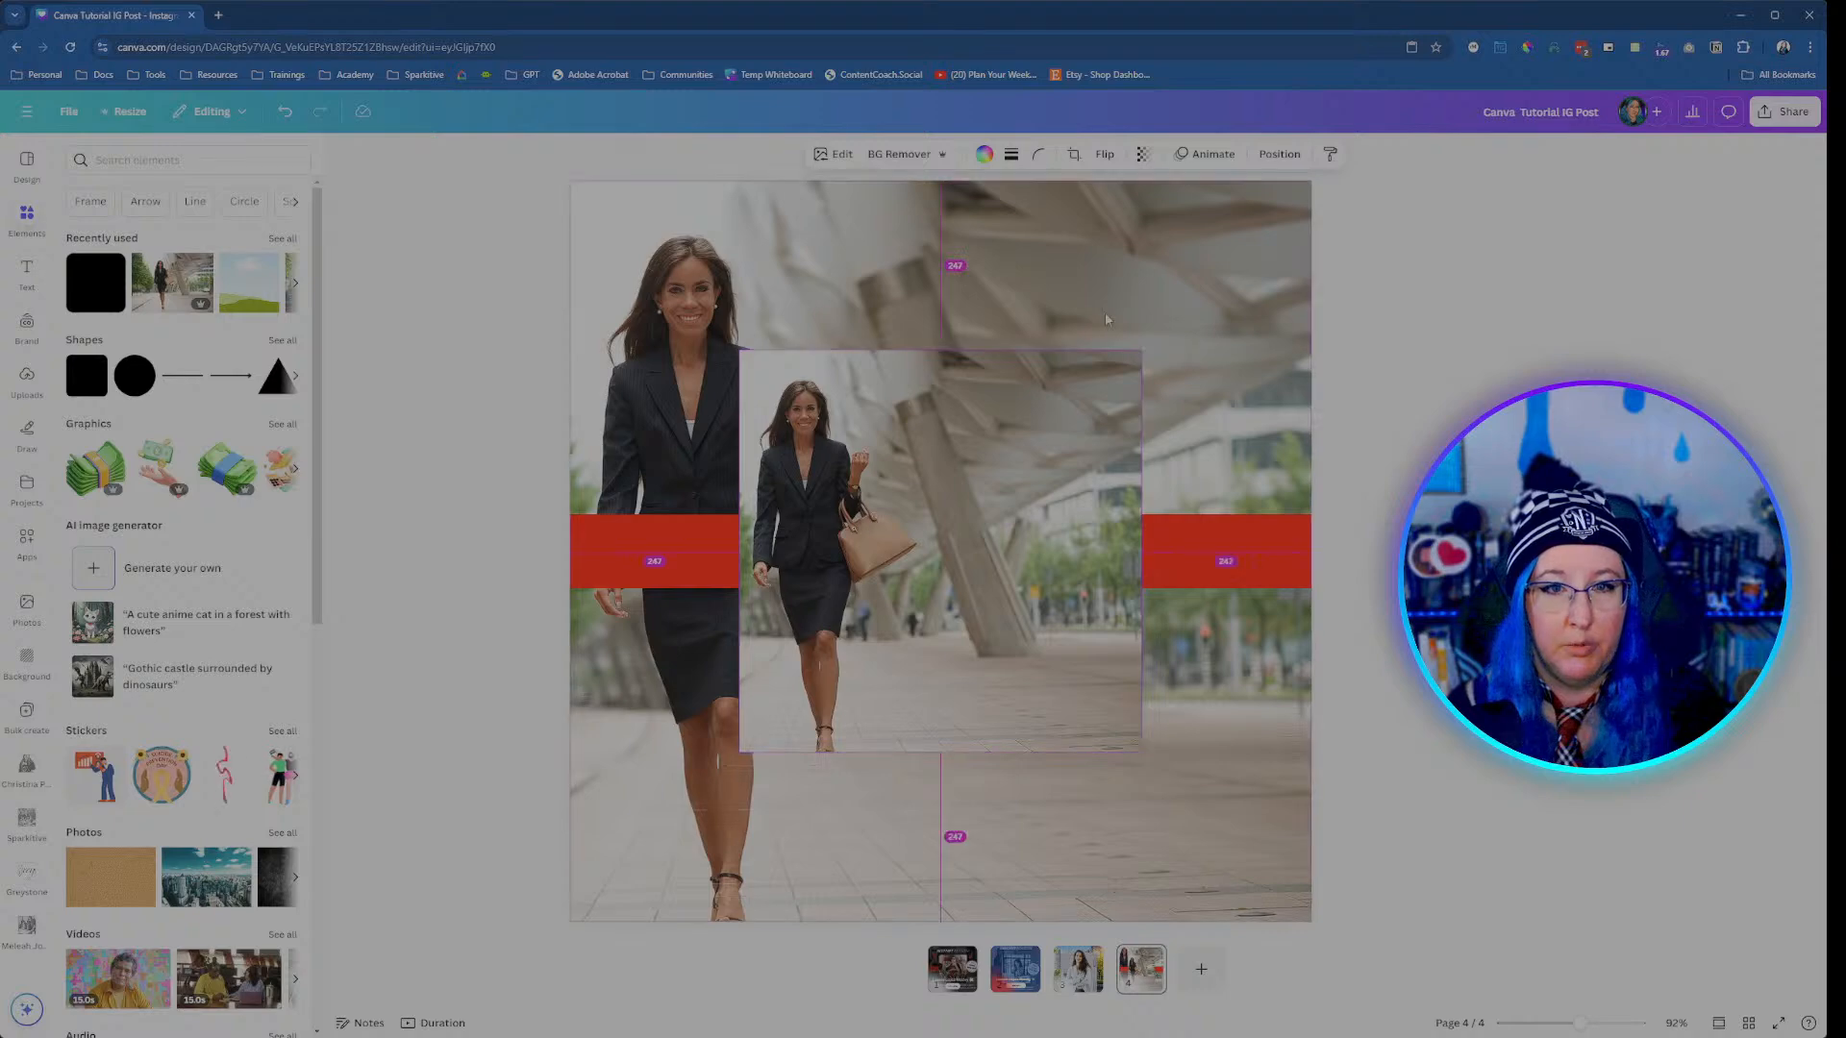
# Step: Search Elements for 'business woman' and filter the results to Photos
pyautogui.click(186, 160)
pyautogui.write('business woman')
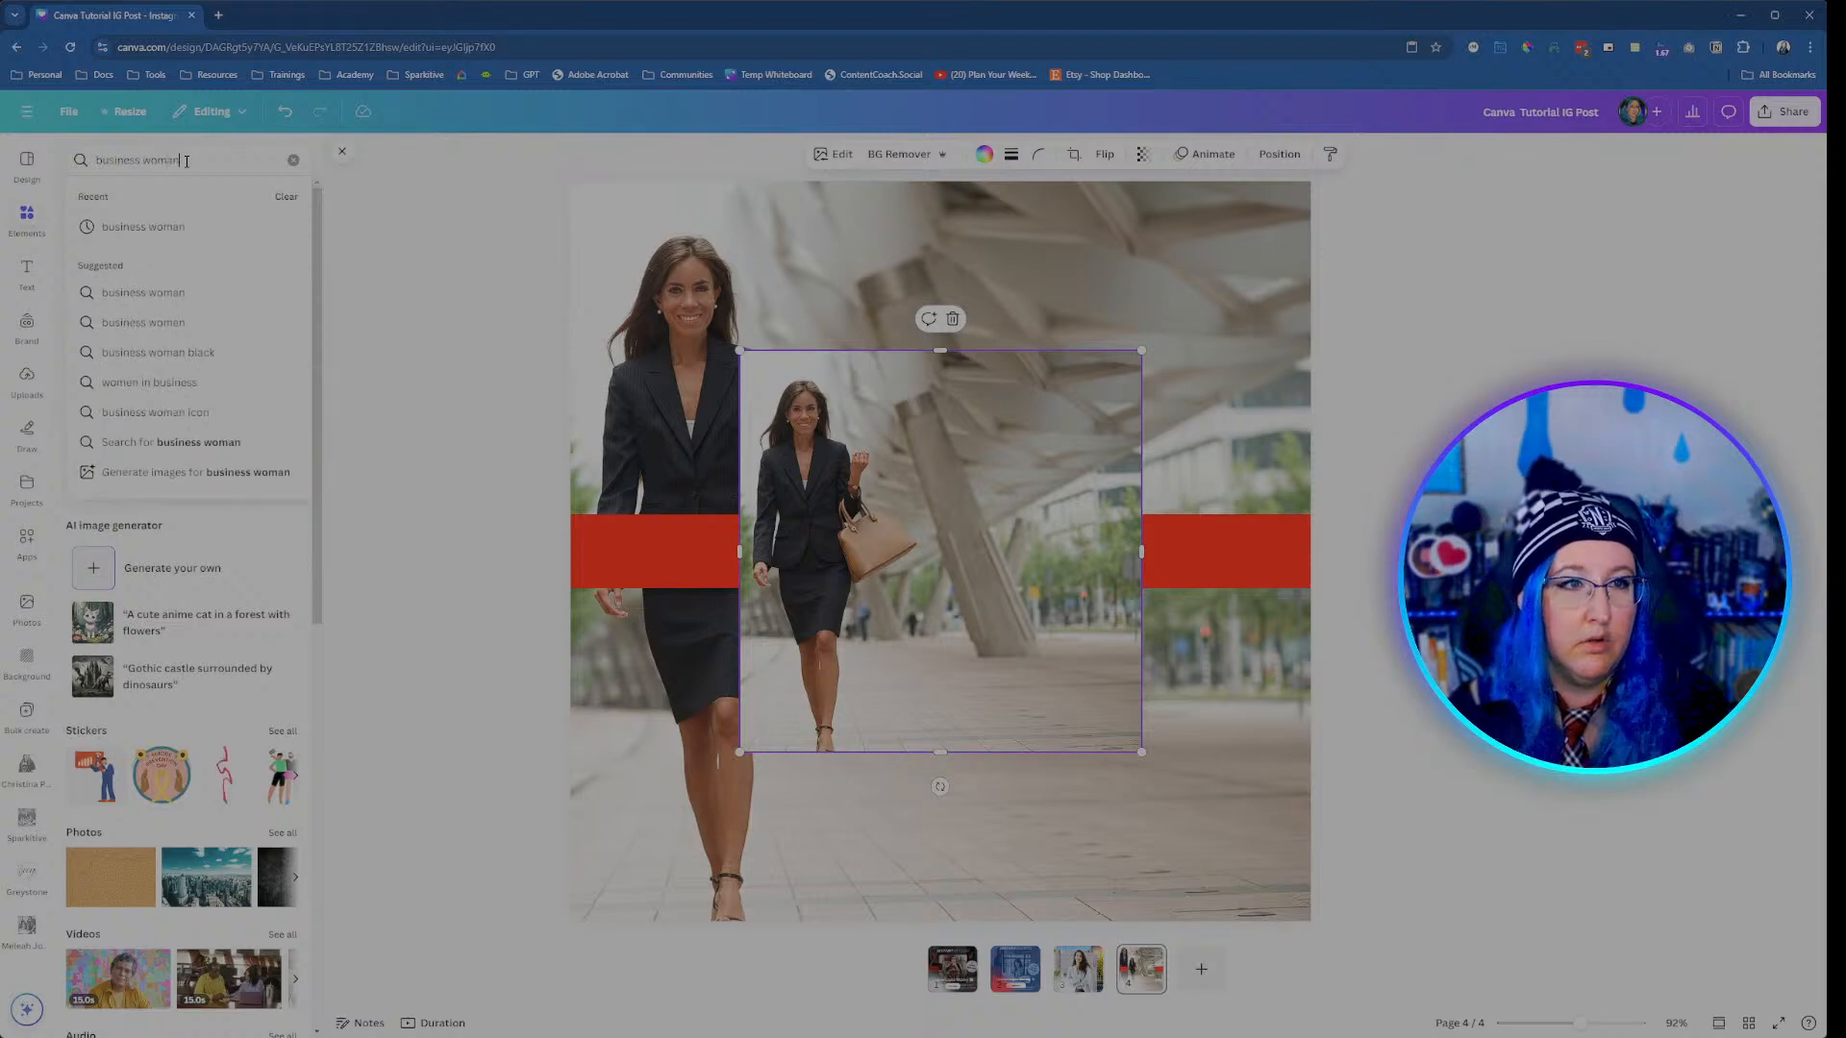
pyautogui.press('Return')
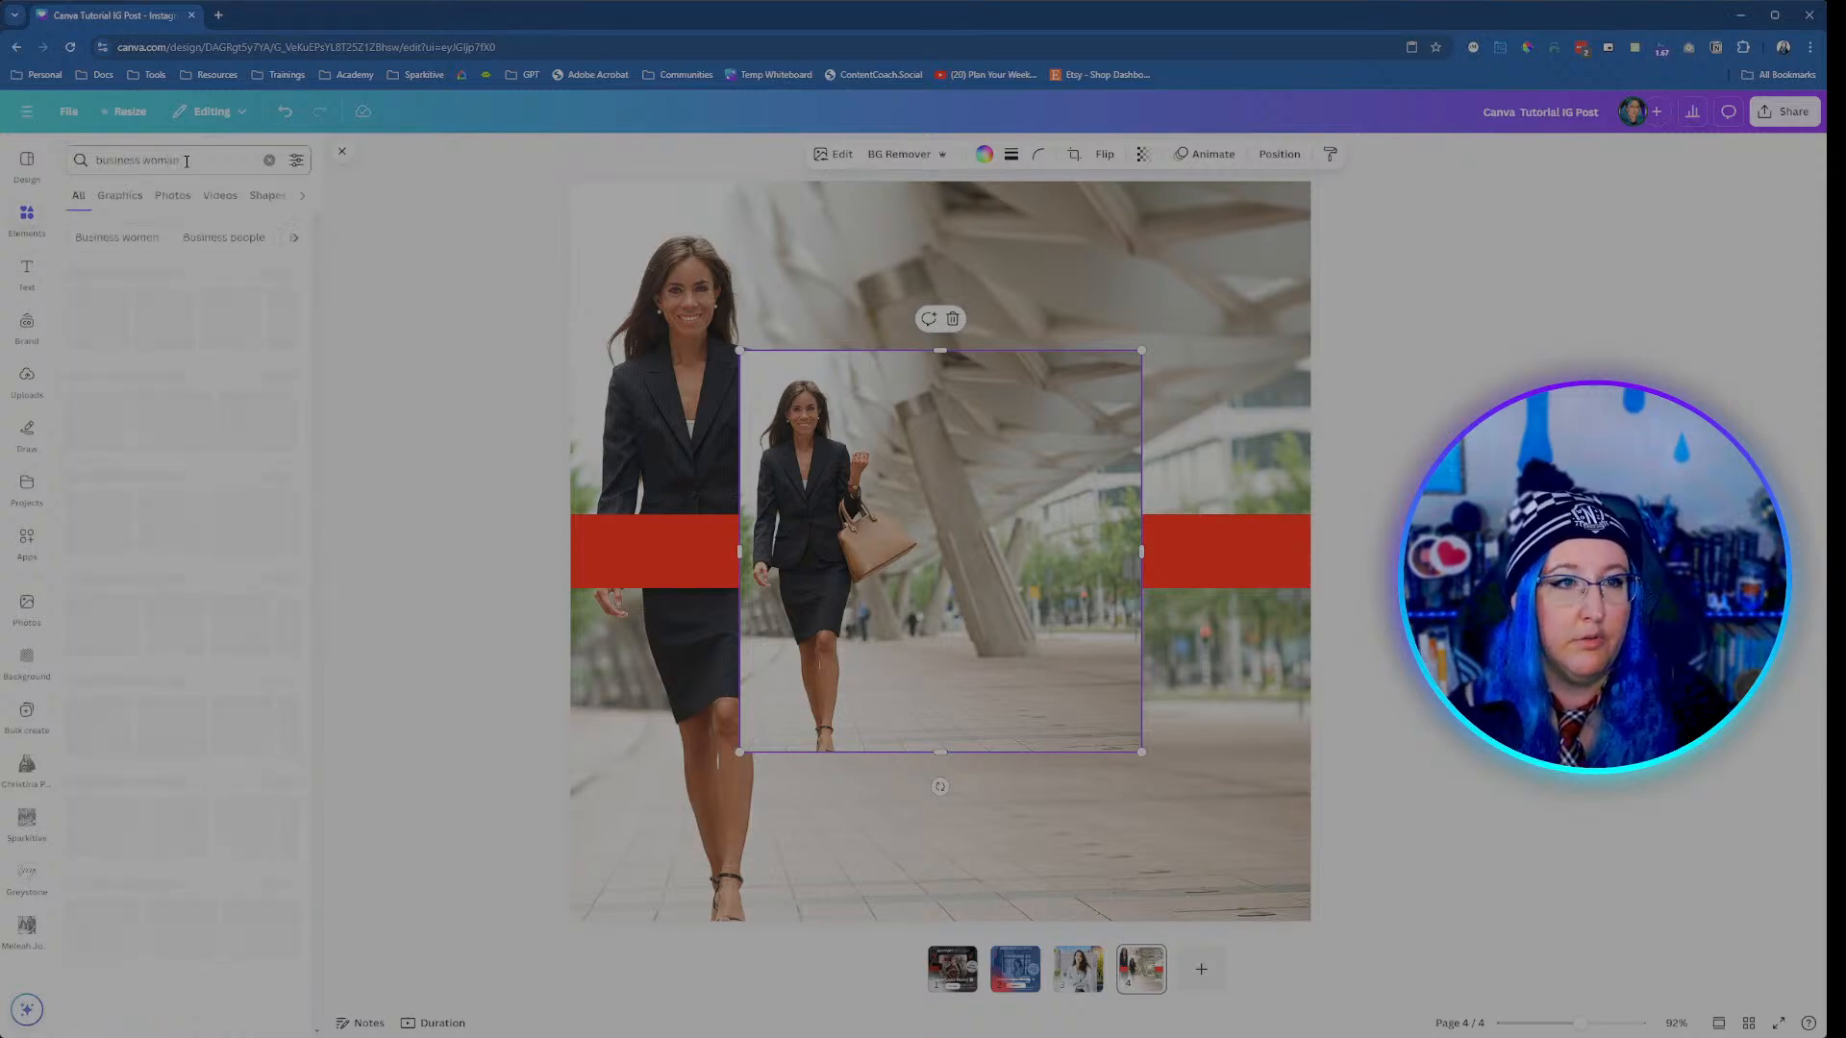
pyautogui.click(159, 196)
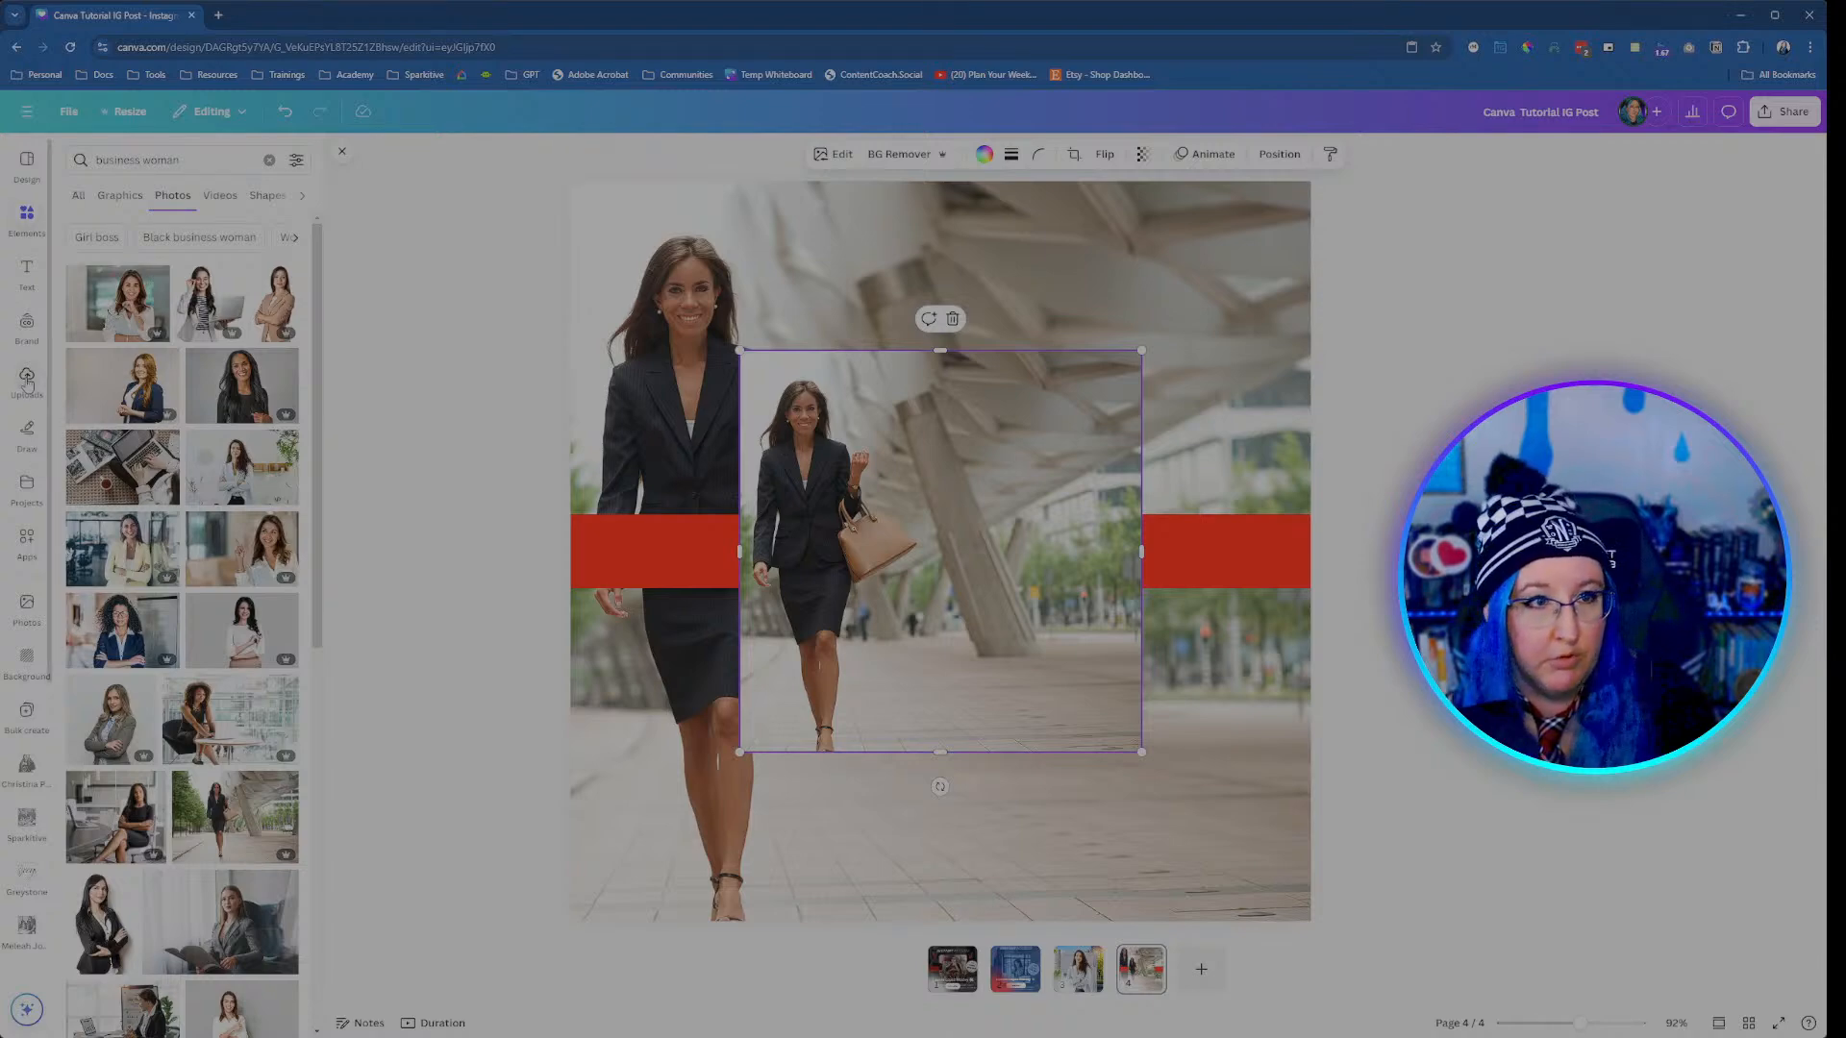
# Step: Try the uploaded IG POST CANVA TUTORIAL image in the centre frame and adjust its crop
pyautogui.click(27, 378)
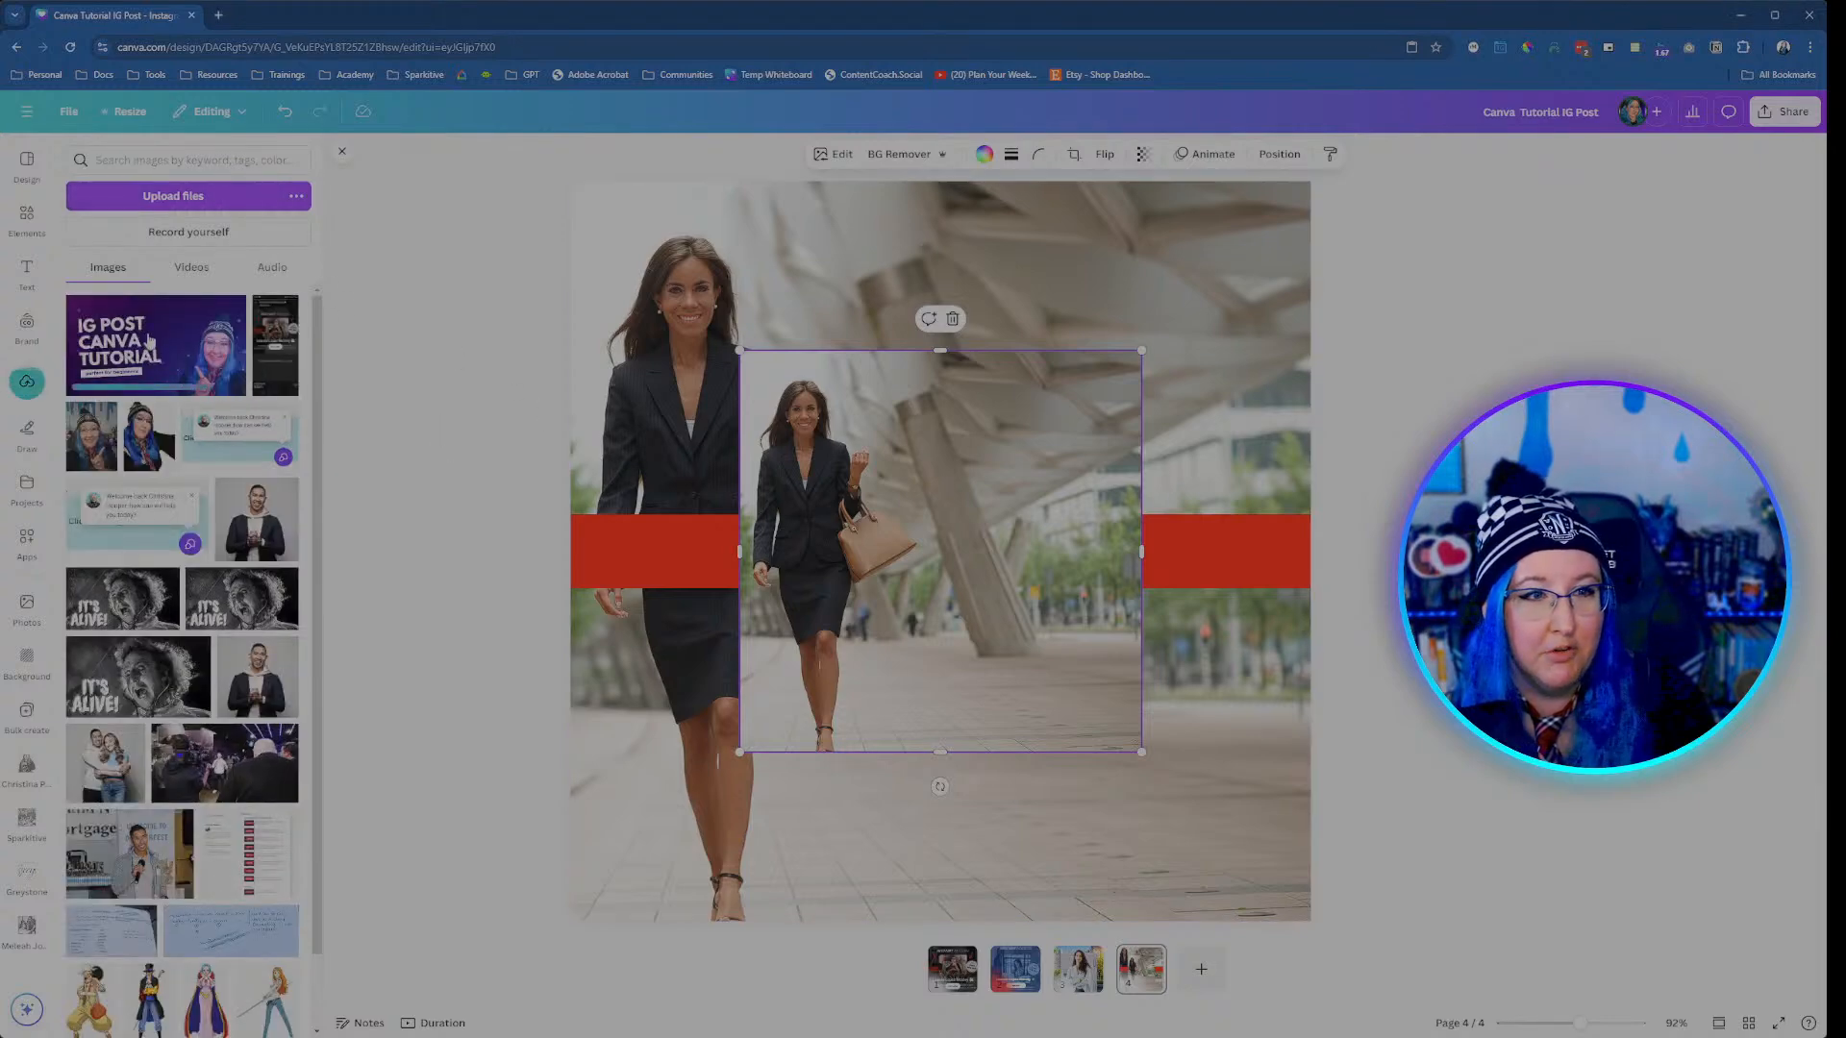
pyautogui.moveTo(149, 341); pyautogui.dragTo(1097, 514)
pyautogui.doubleClick(942, 519)
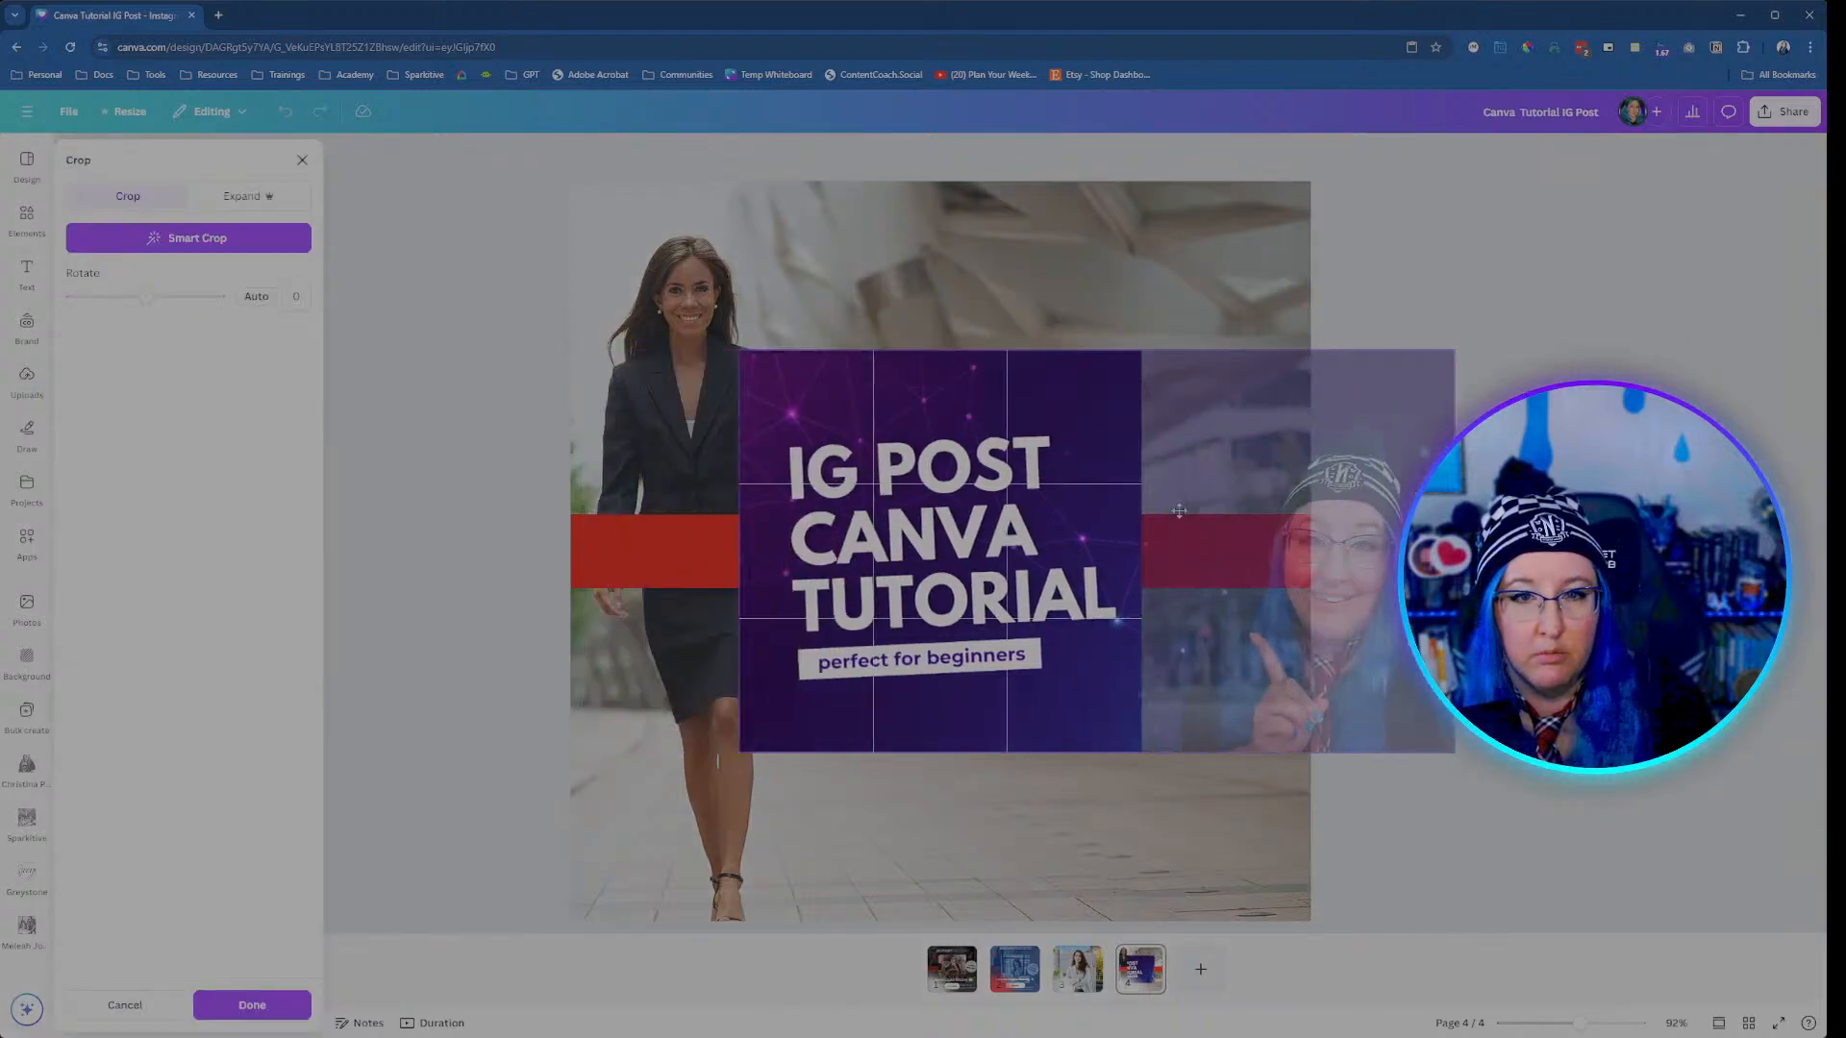
pyautogui.click(1587, 329)
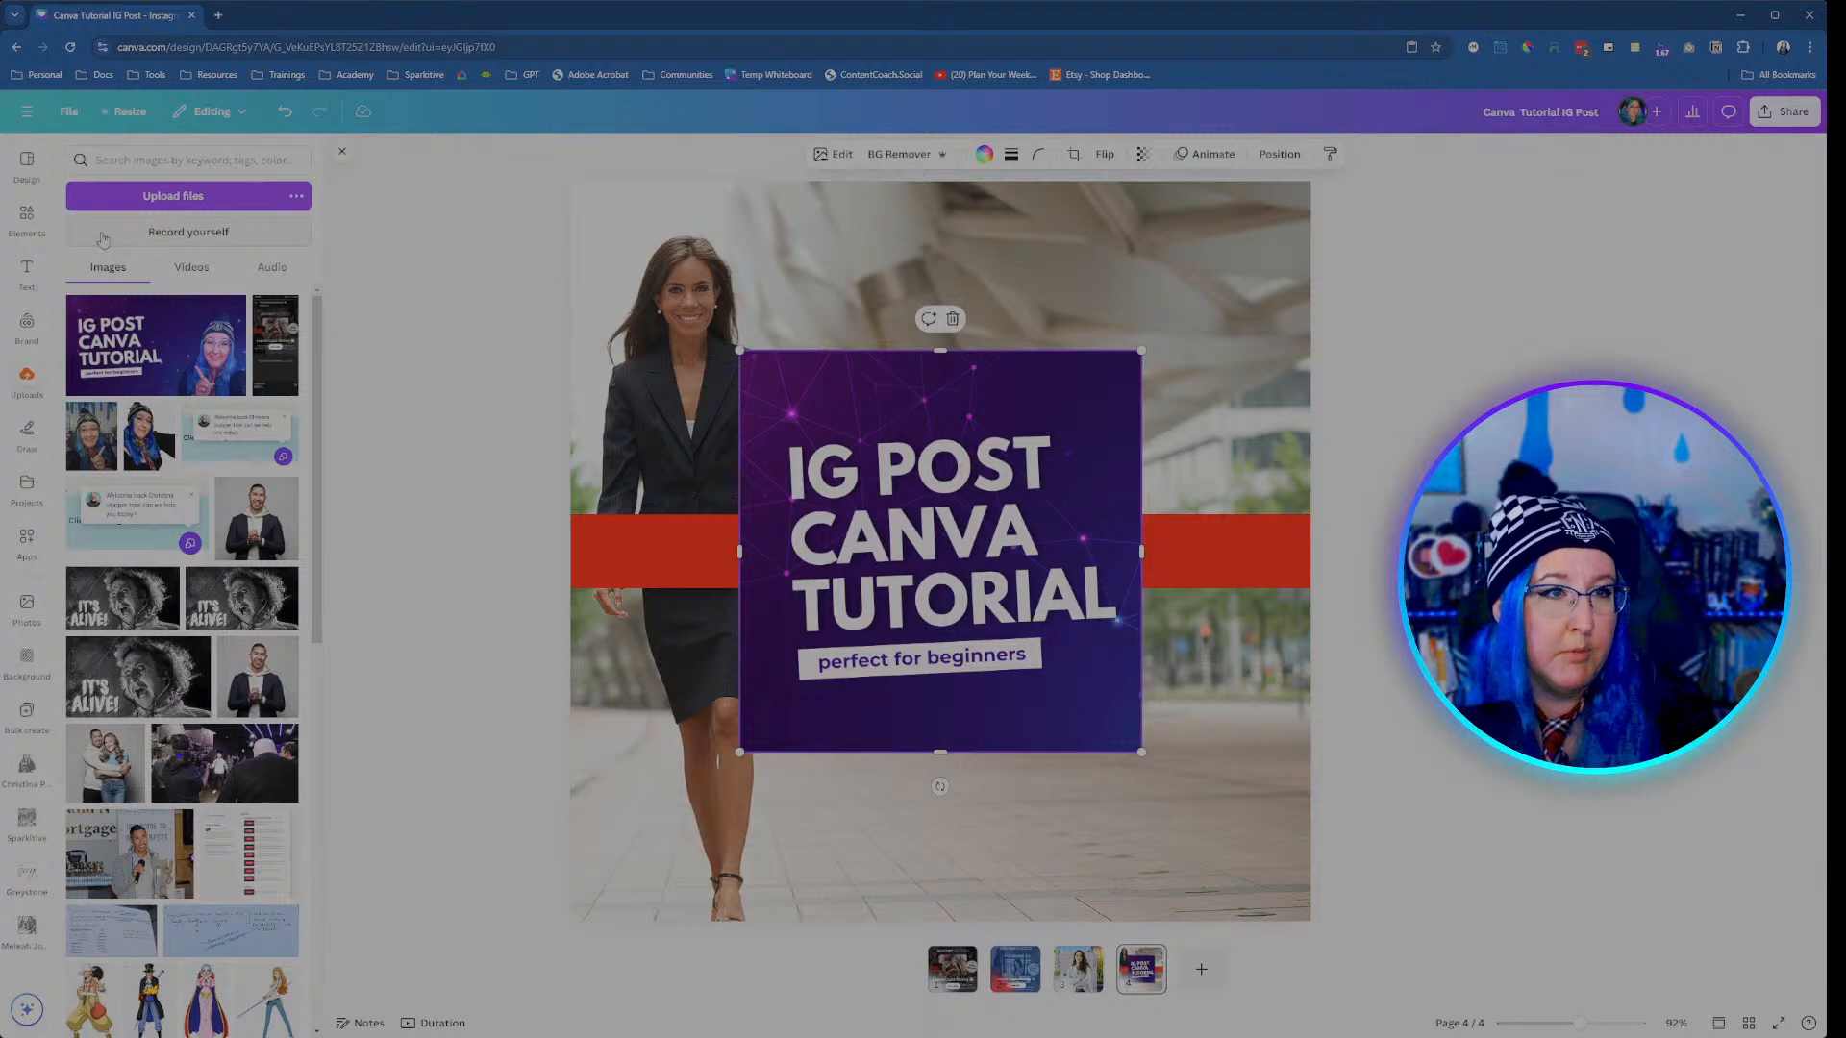
# Step: Drop the dark-background businesswoman portrait with folded arms into the centre frame
pyautogui.click(26, 216)
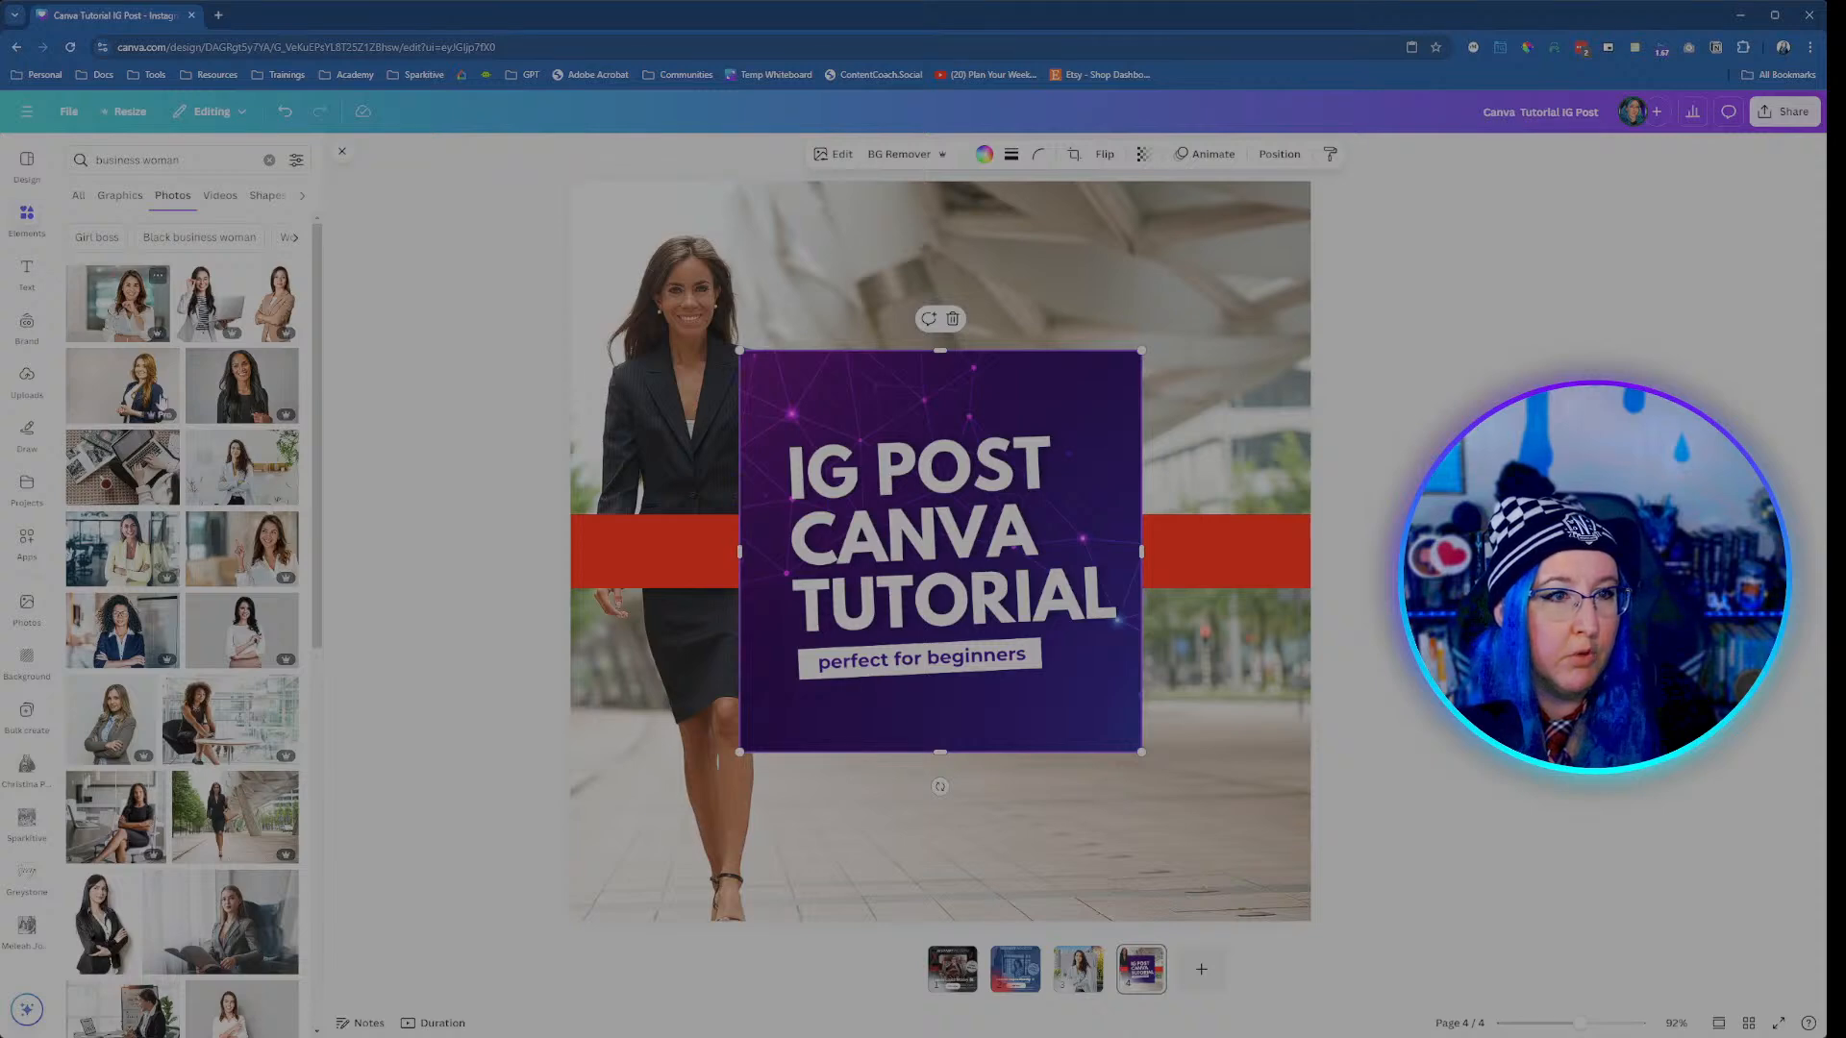
pyautogui.scroll(-2, 259, 822)
pyautogui.scroll(-4, 259, 824)
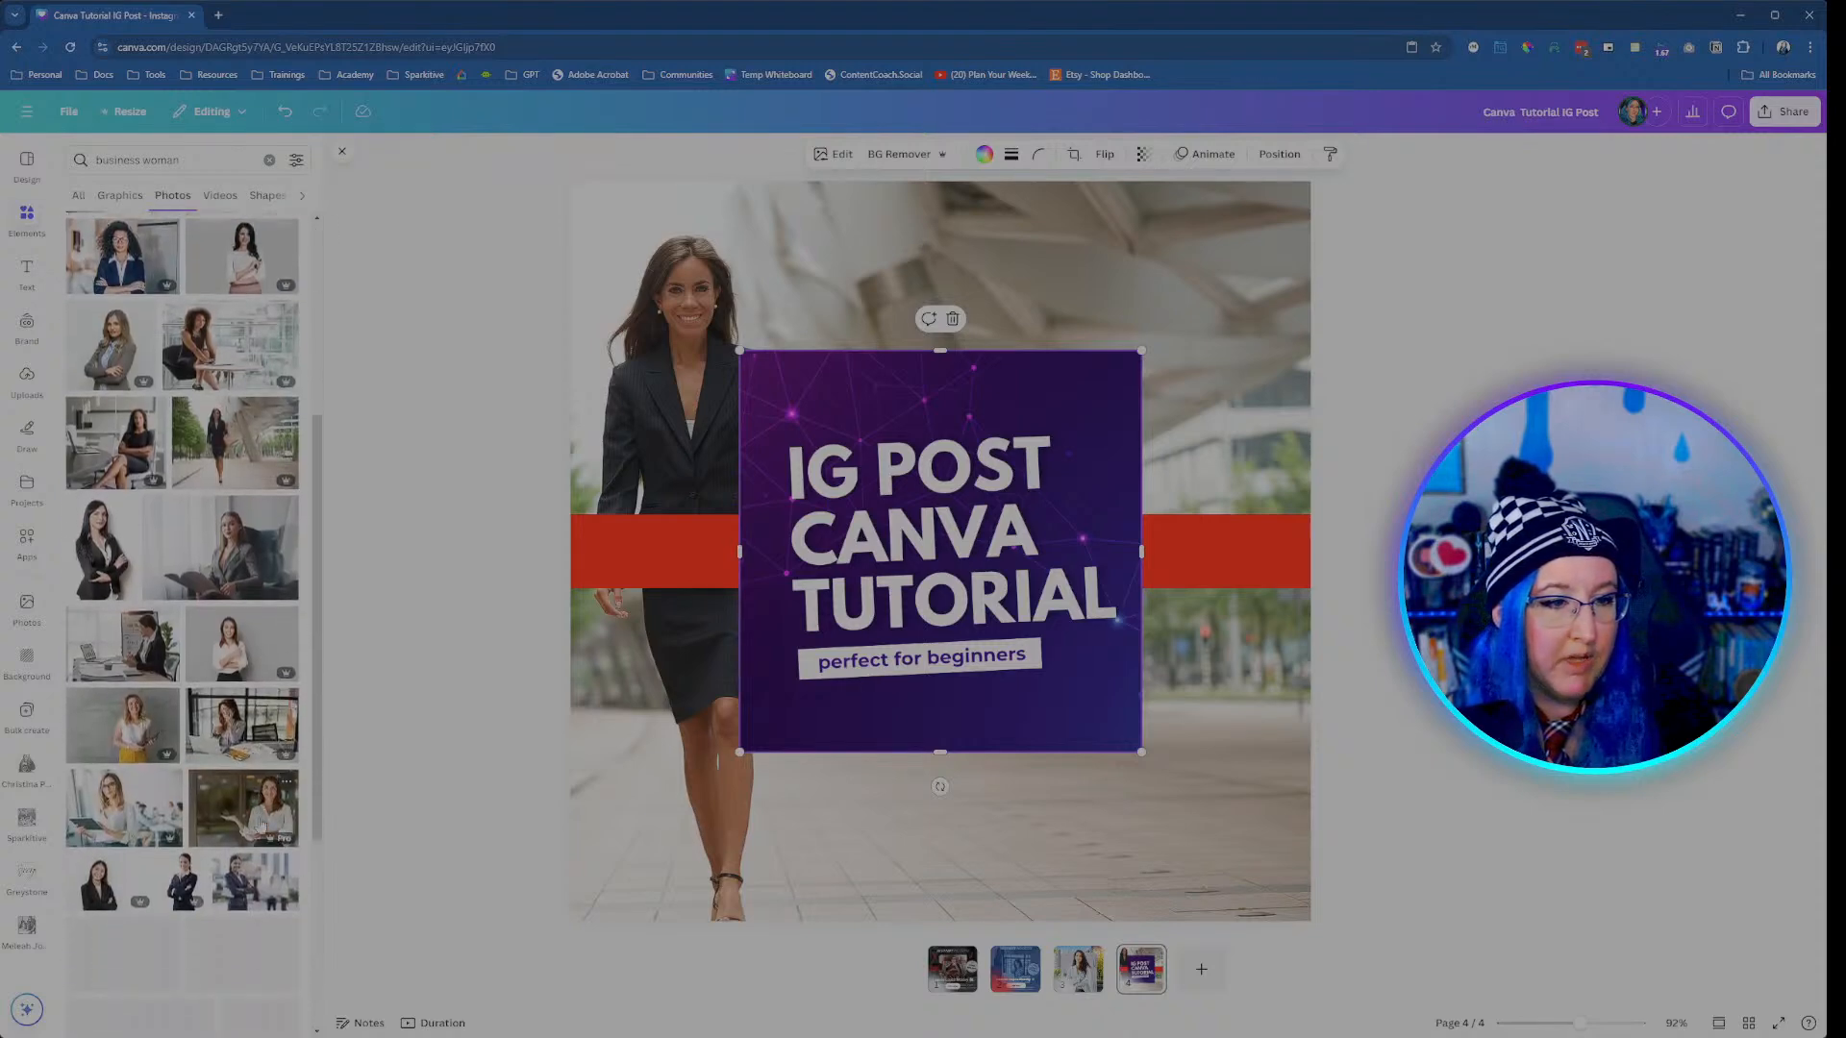
pyautogui.scroll(-5, 260, 824)
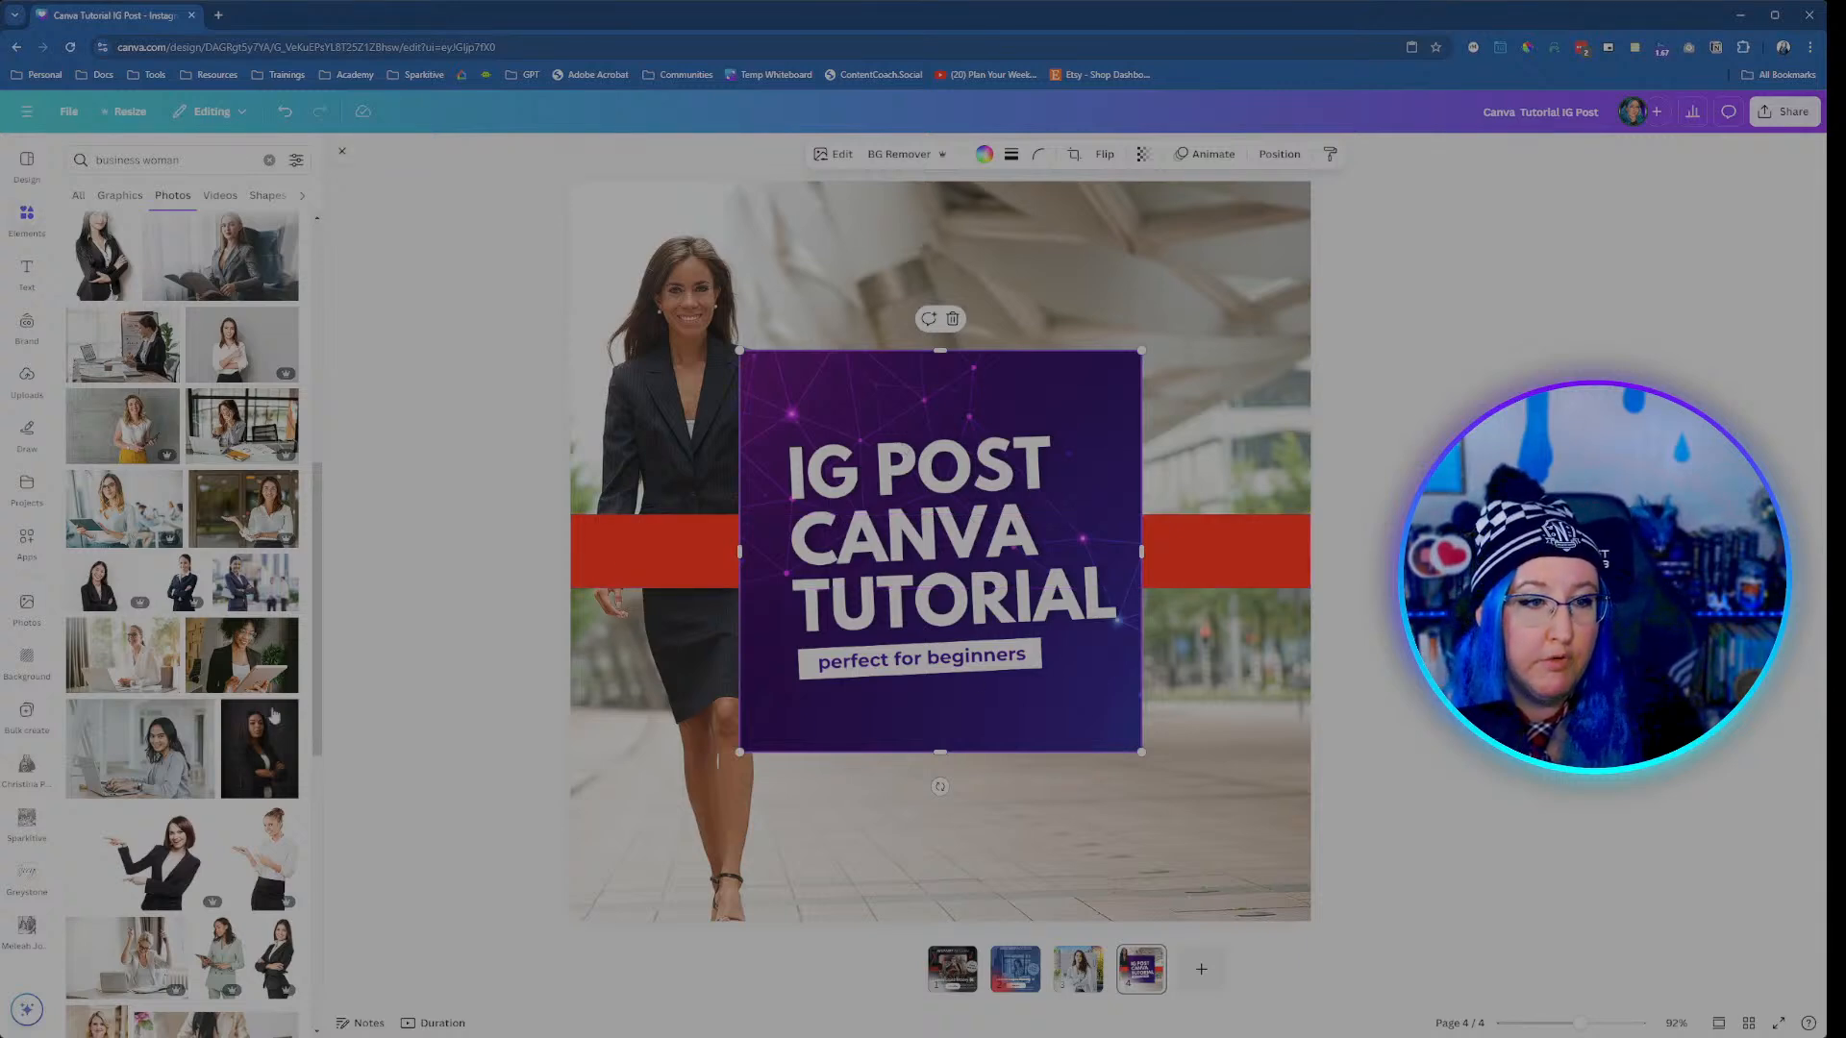
pyautogui.moveTo(259, 764); pyautogui.dragTo(921, 569)
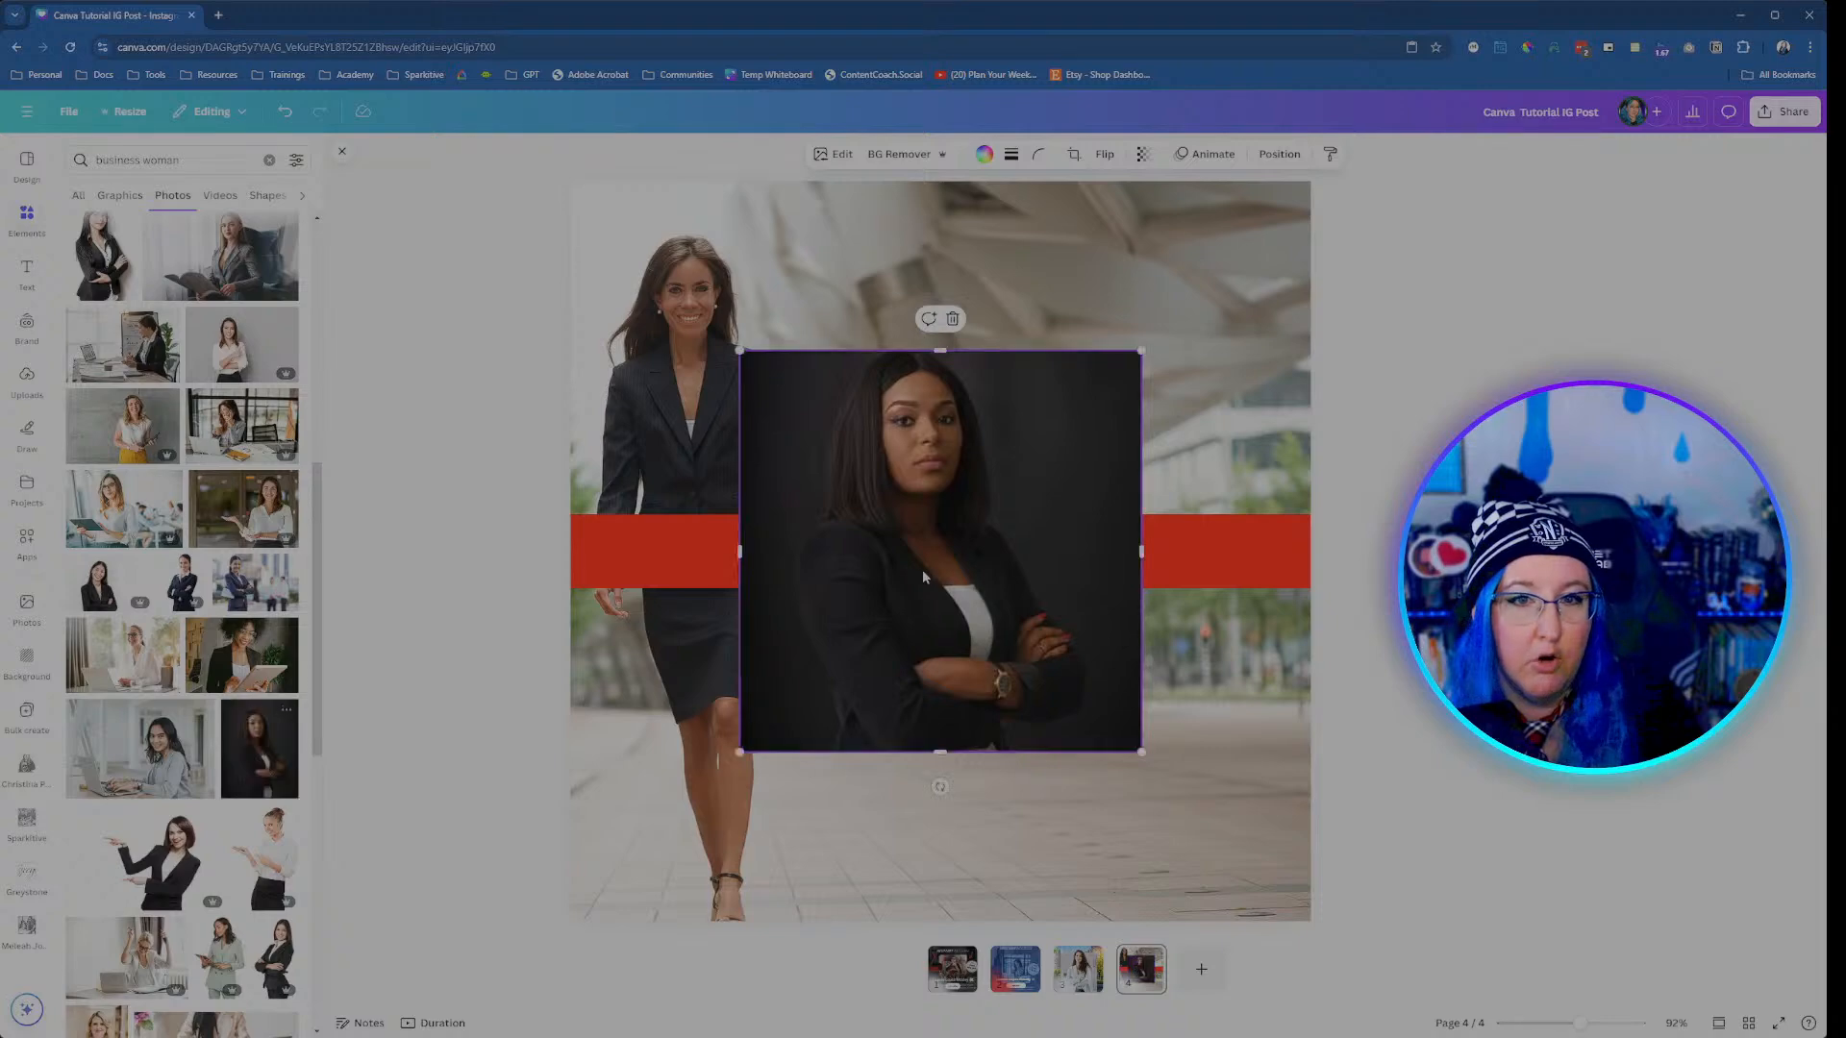
pyautogui.click(28, 212)
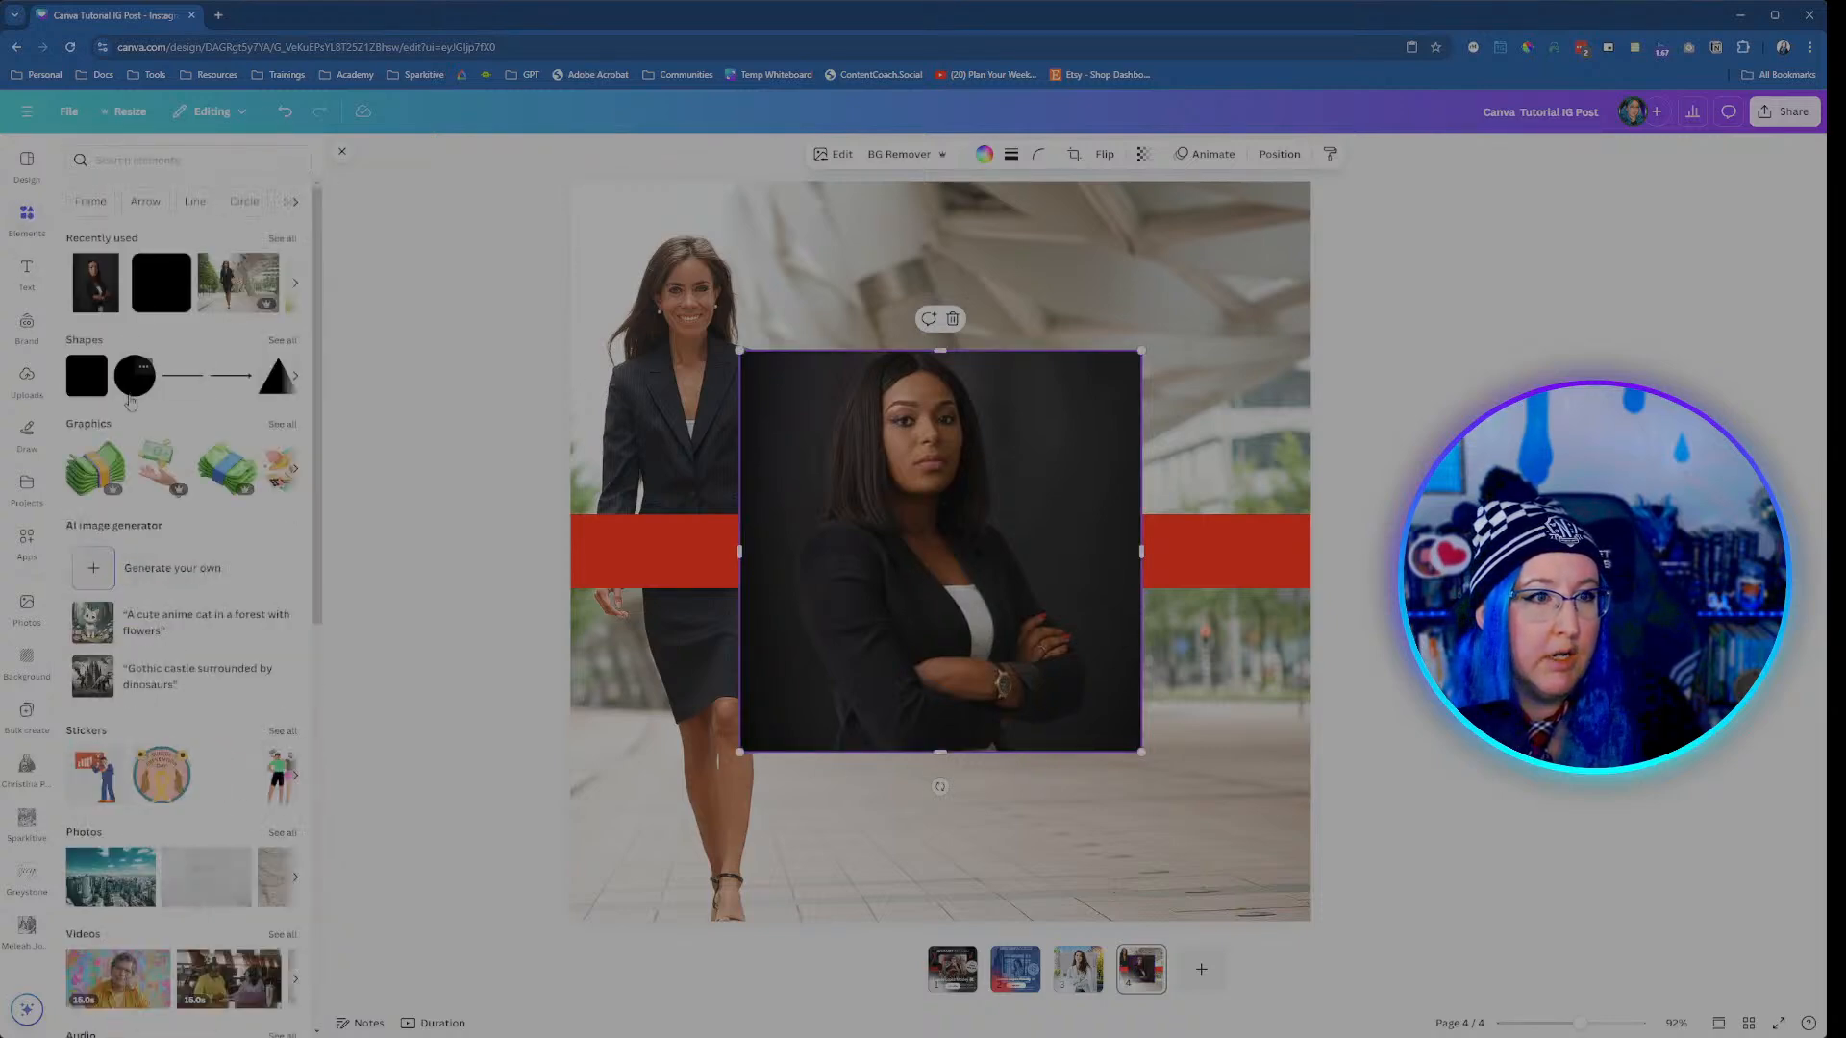
# Step: Test a black rounded square at 59 transparency over the centre photo, then delete it
pyautogui.click(87, 375)
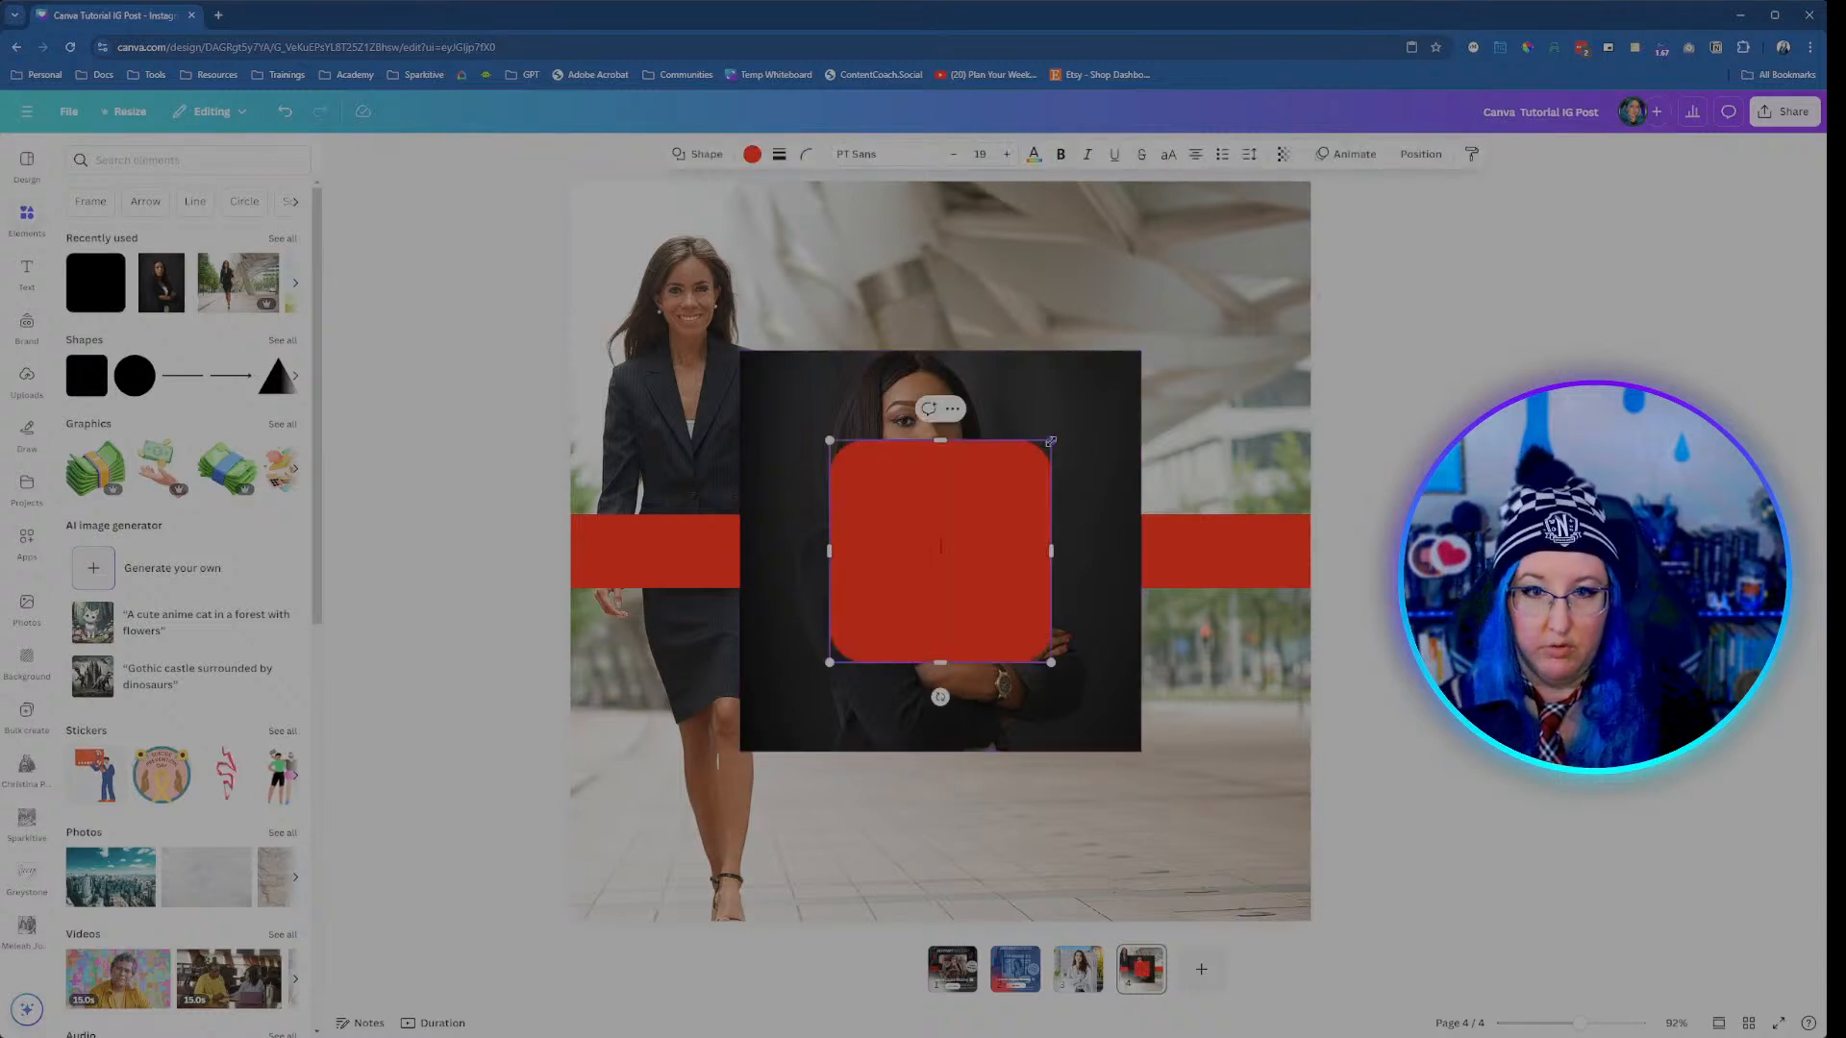
pyautogui.moveTo(1051, 441); pyautogui.dragTo(1161, 298)
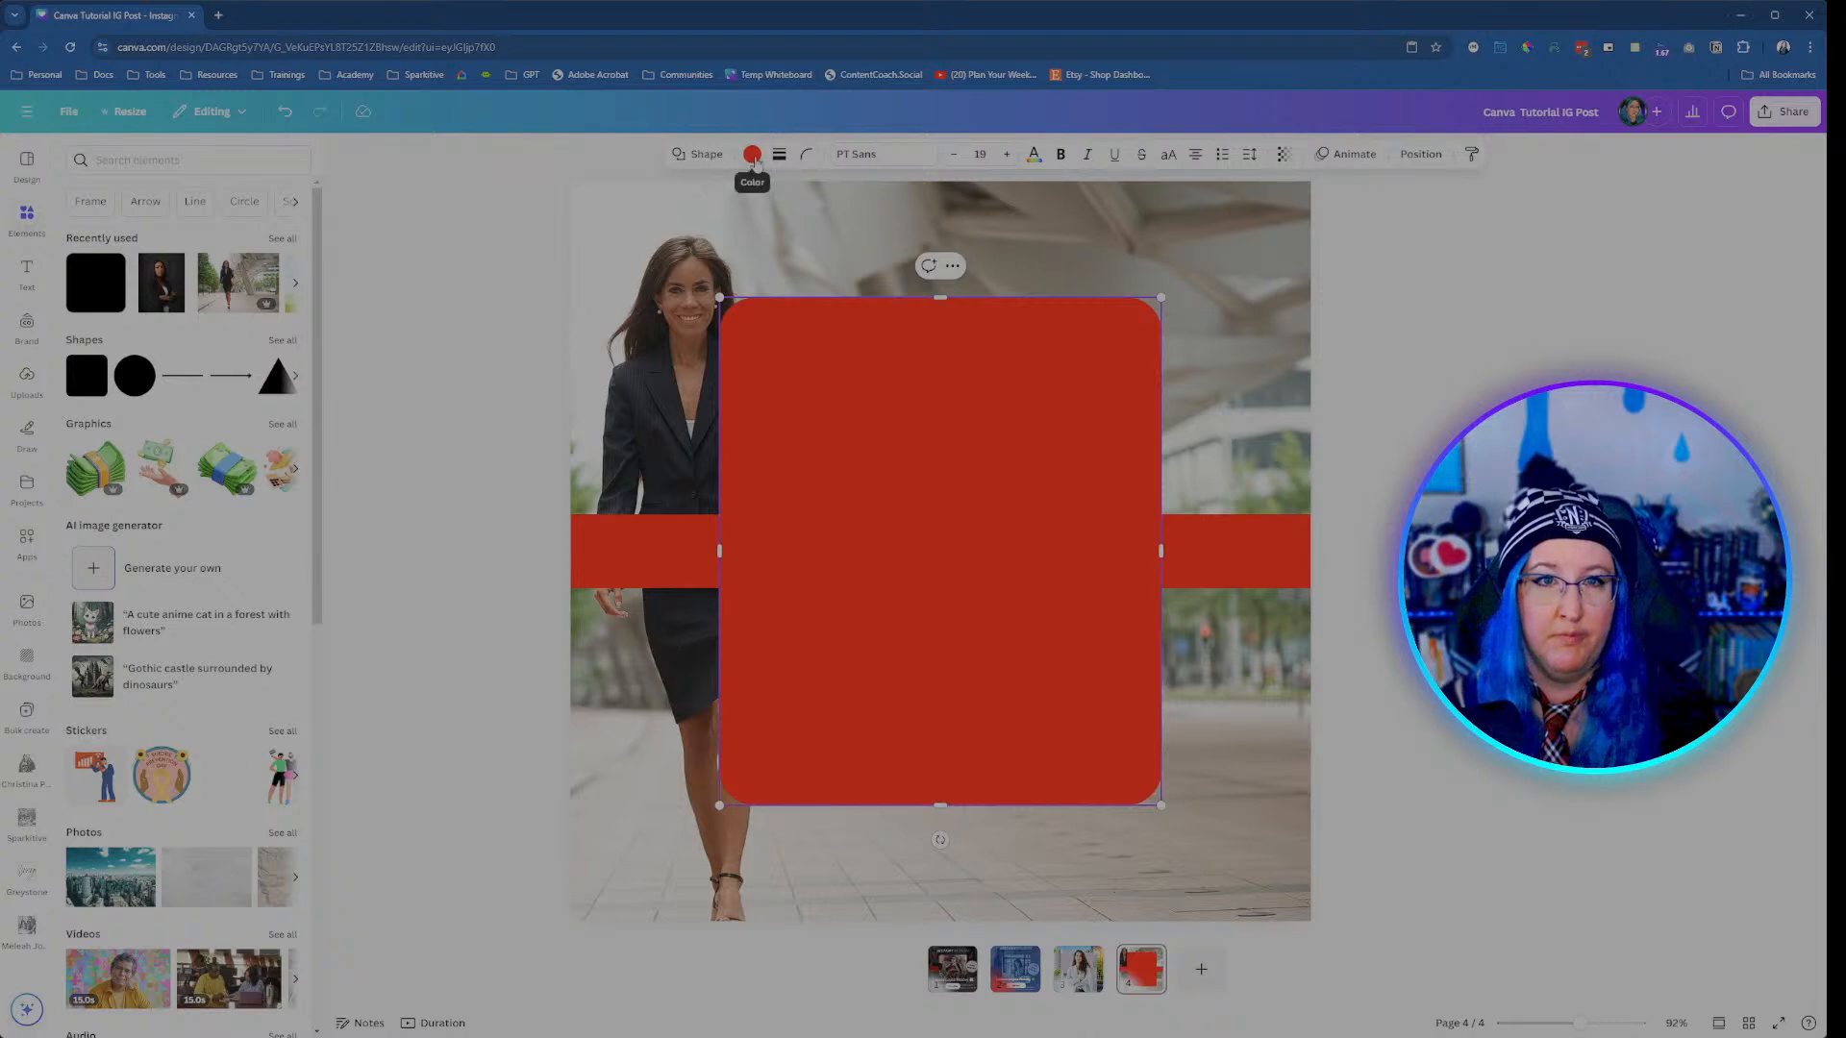
pyautogui.click(752, 154)
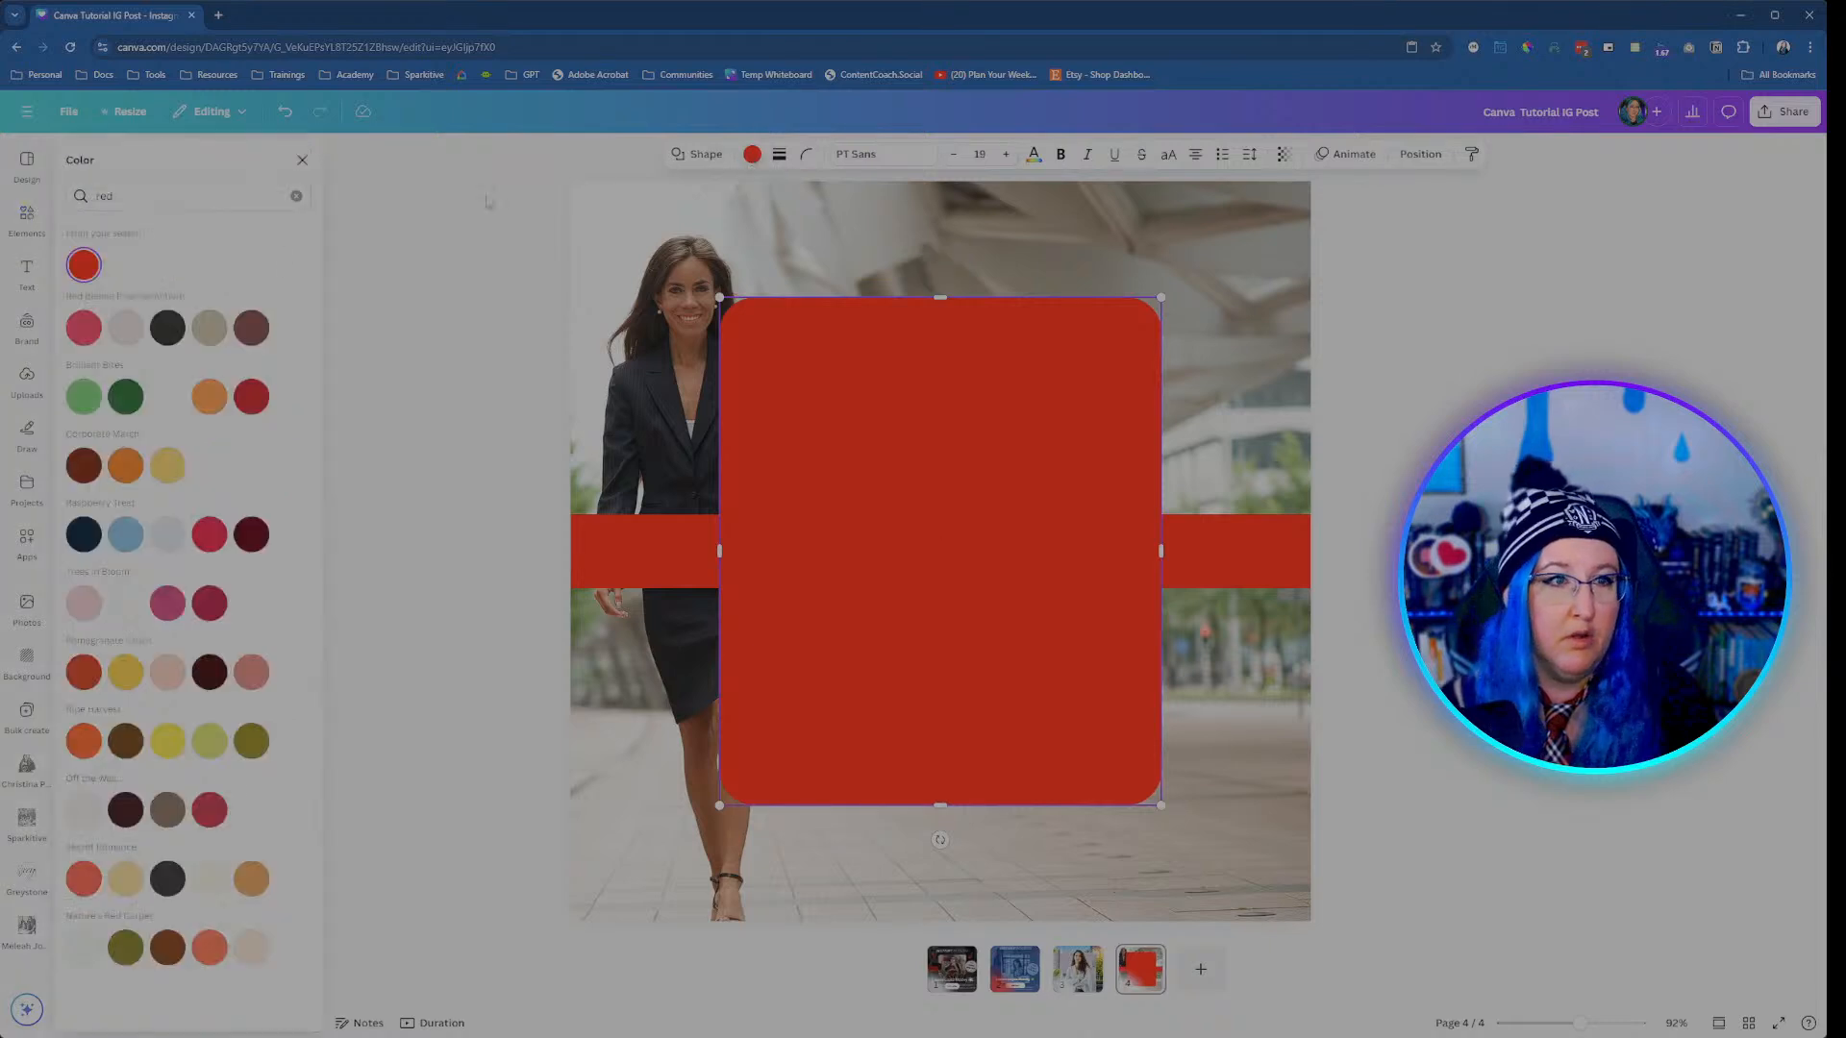
pyautogui.click(296, 196)
pyautogui.click(163, 273)
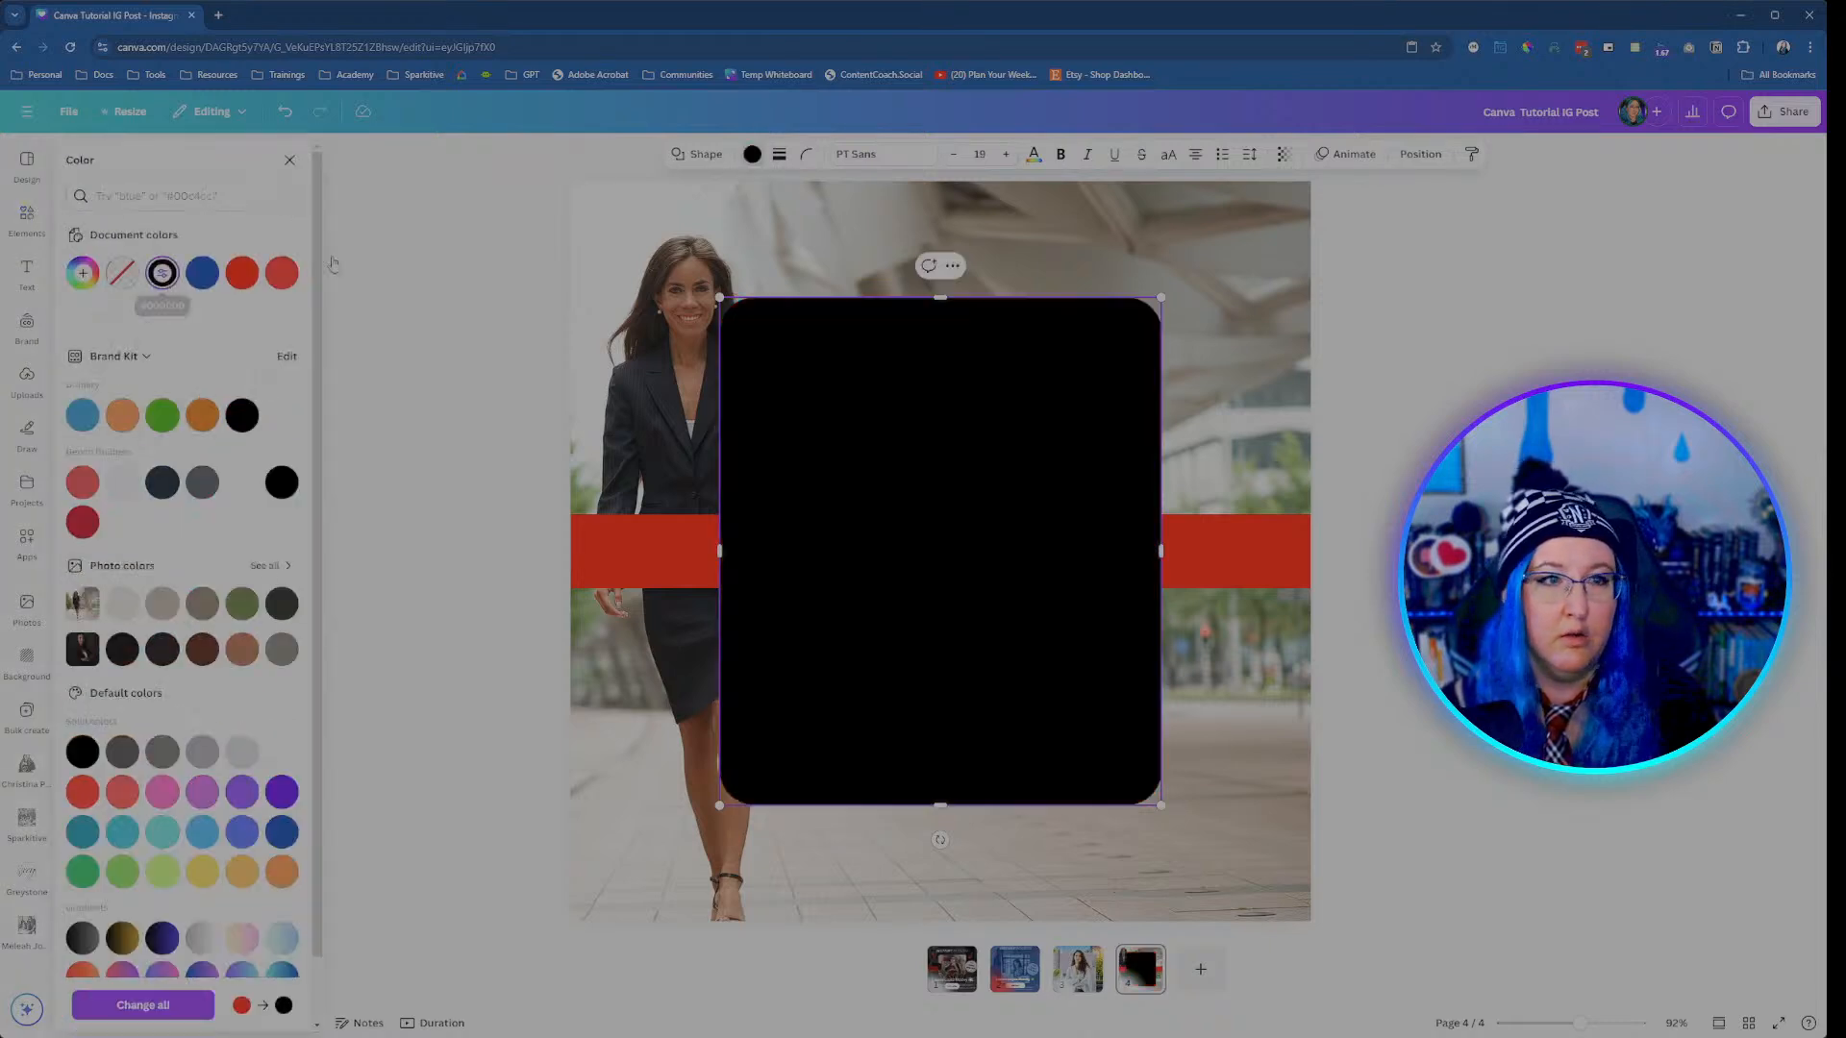
pyautogui.click(1283, 154)
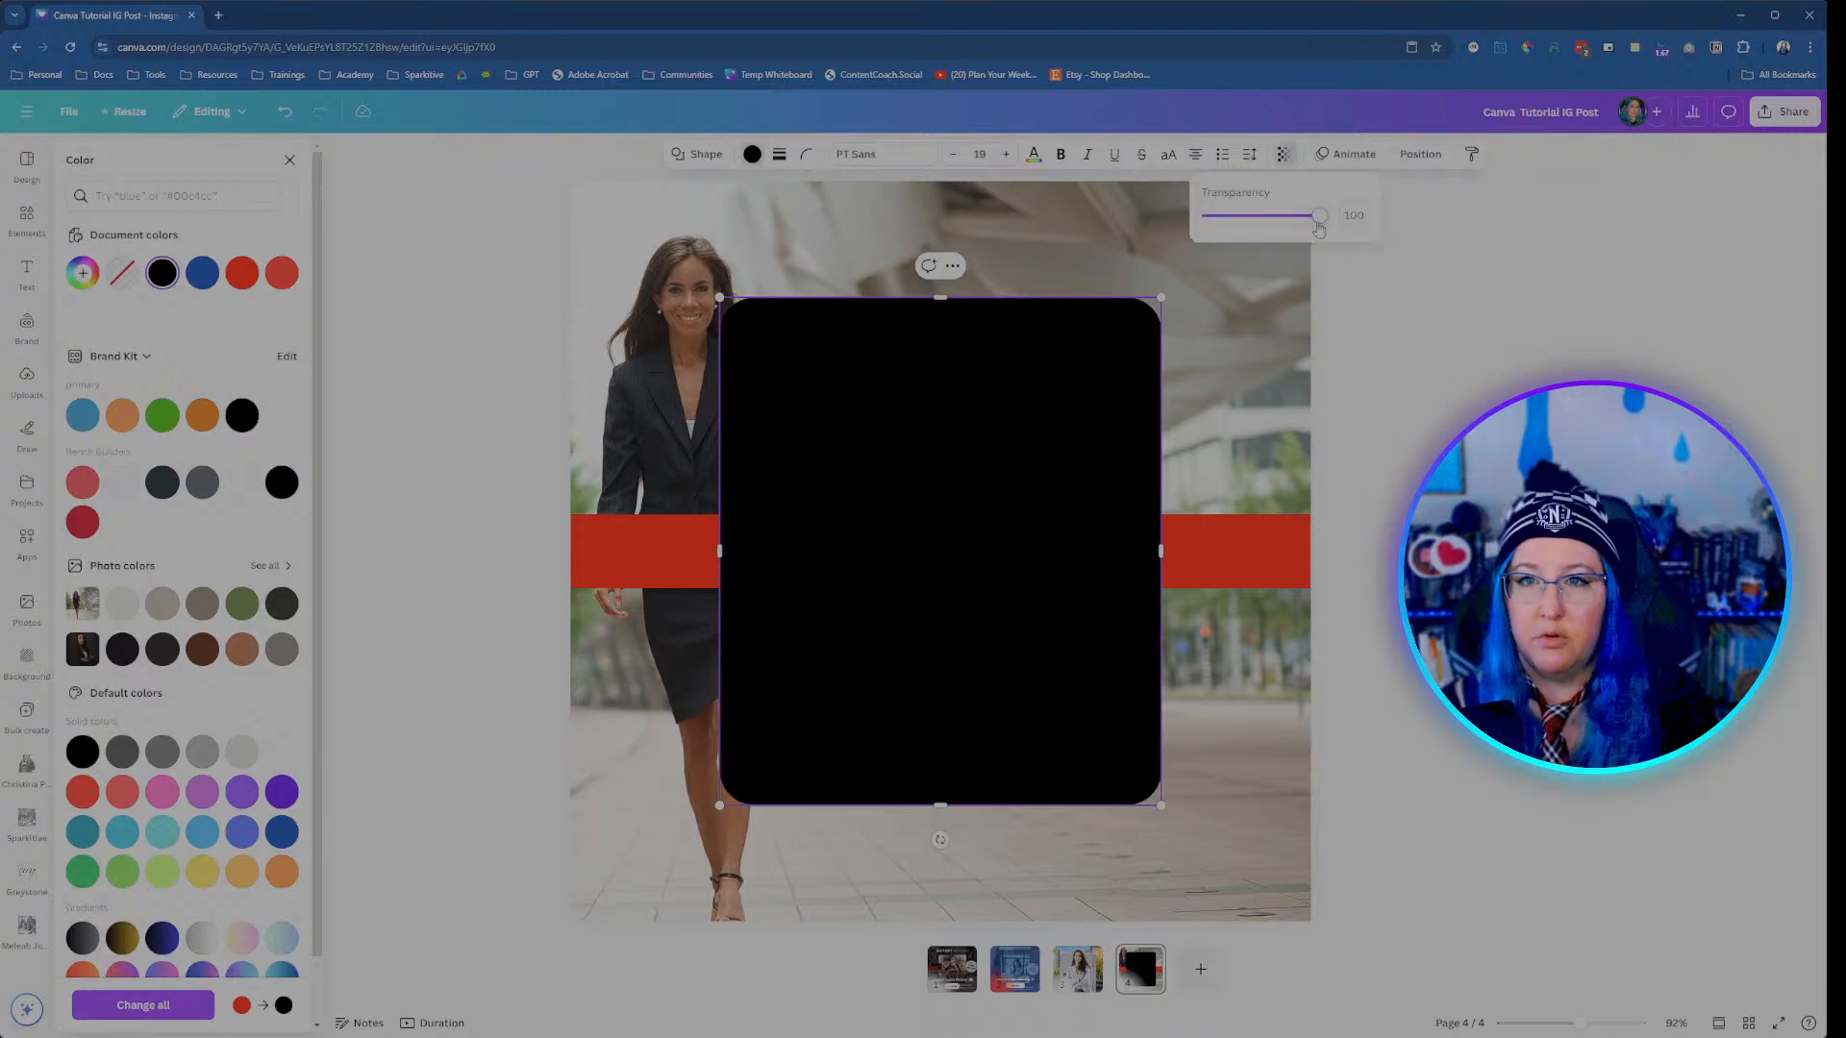
pyautogui.moveTo(1319, 228); pyautogui.dragTo(1270, 236)
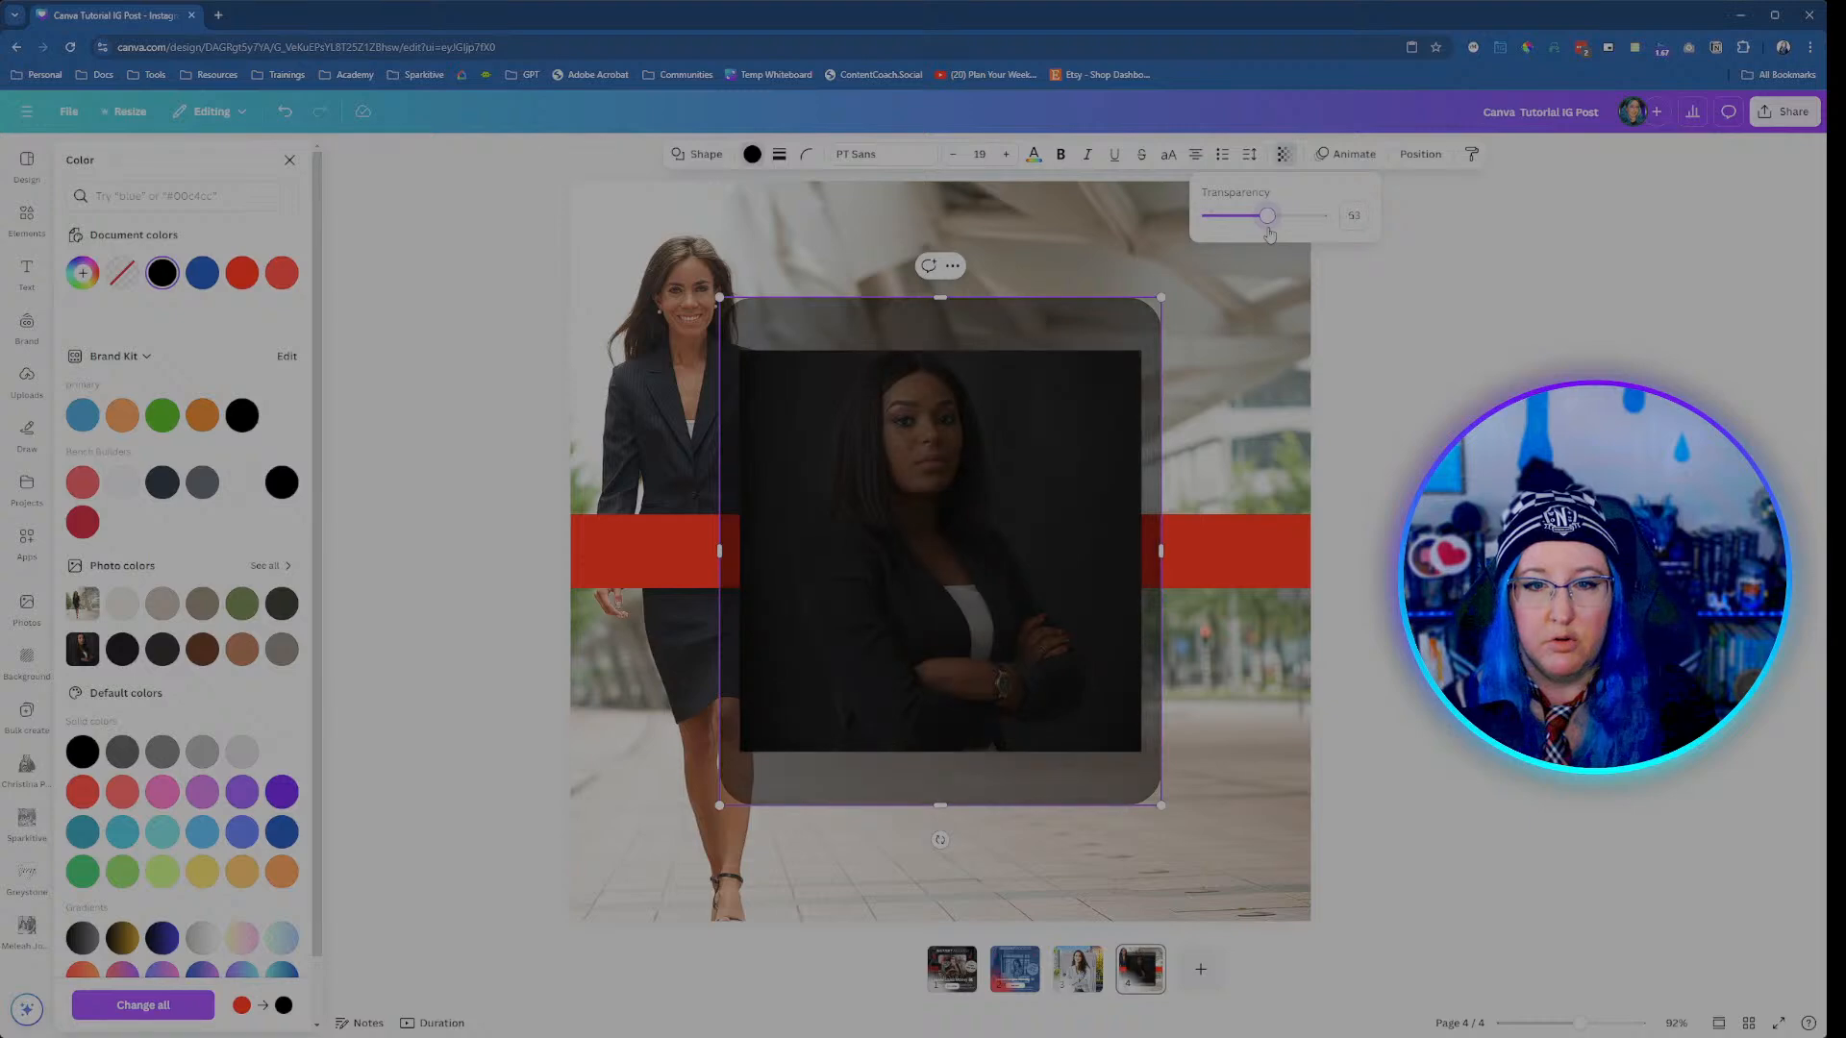
pyautogui.click(1213, 284)
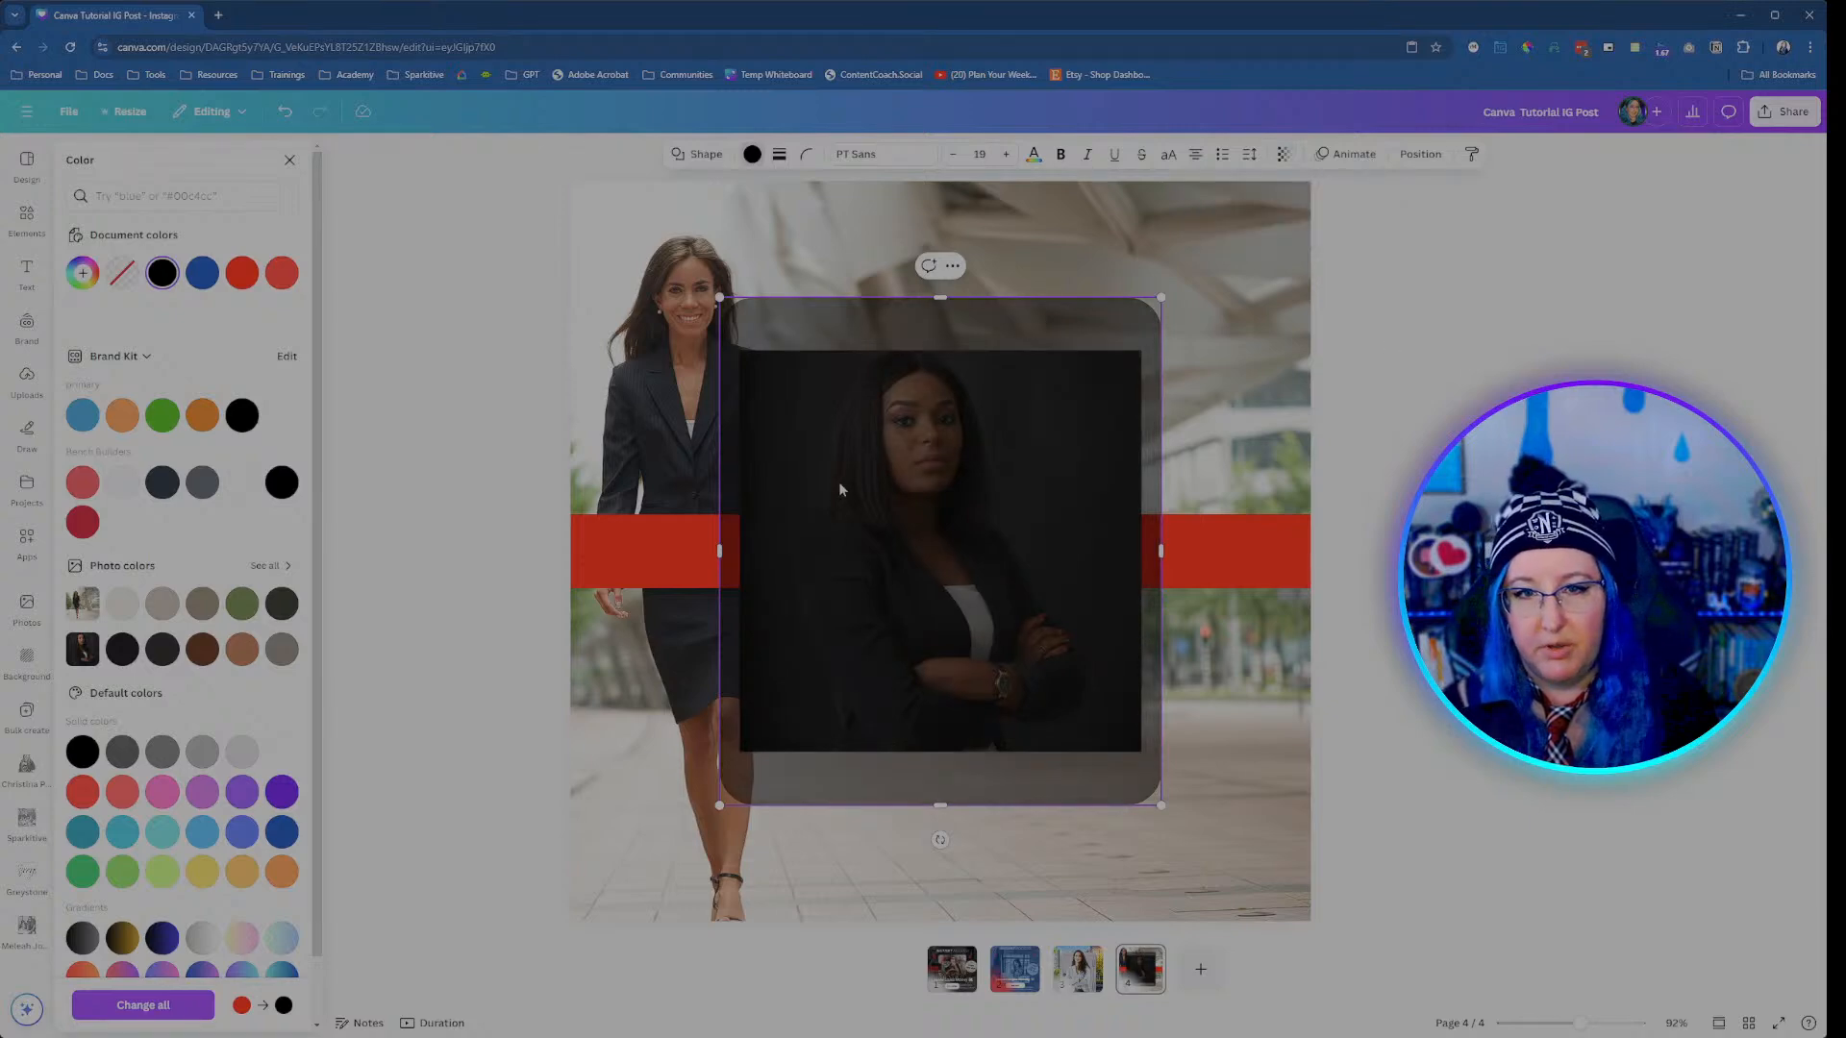
pyautogui.press('Delete')
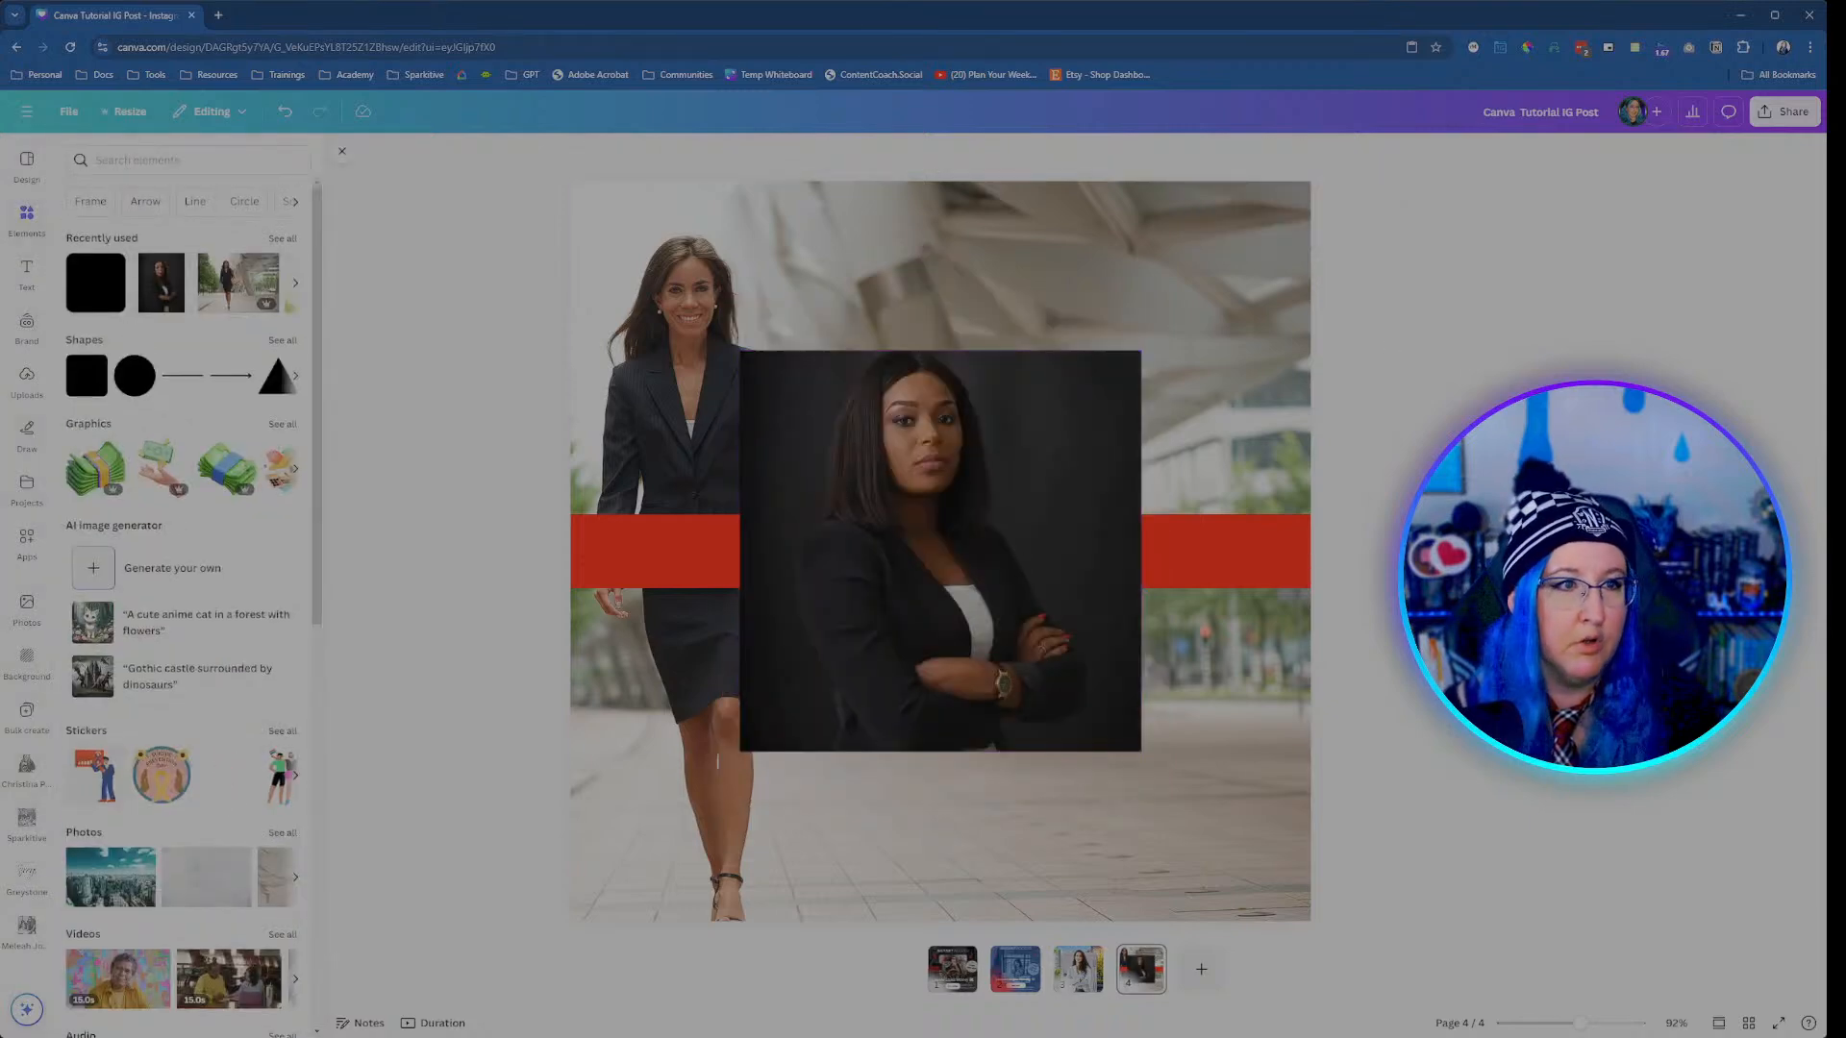
# Step: Rerun the recent 'business woman' search and show its Photos results
pyautogui.click(203, 167)
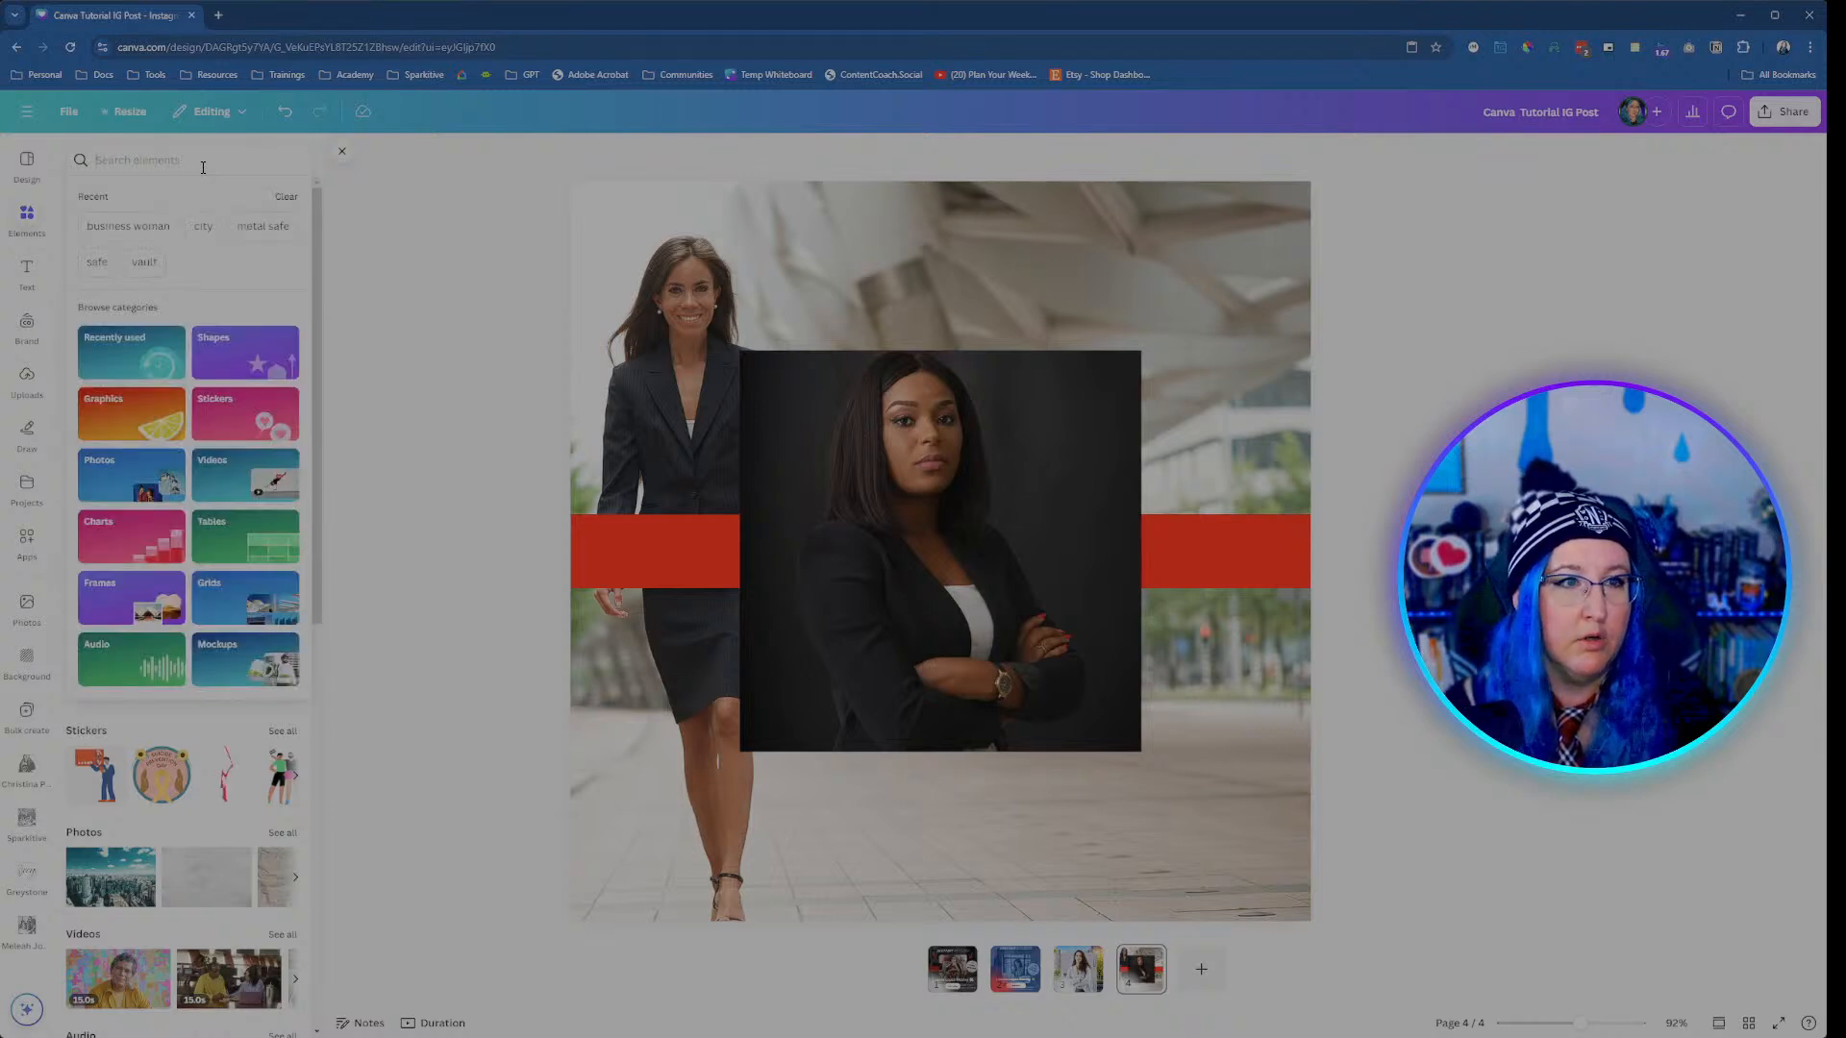
pyautogui.click(155, 228)
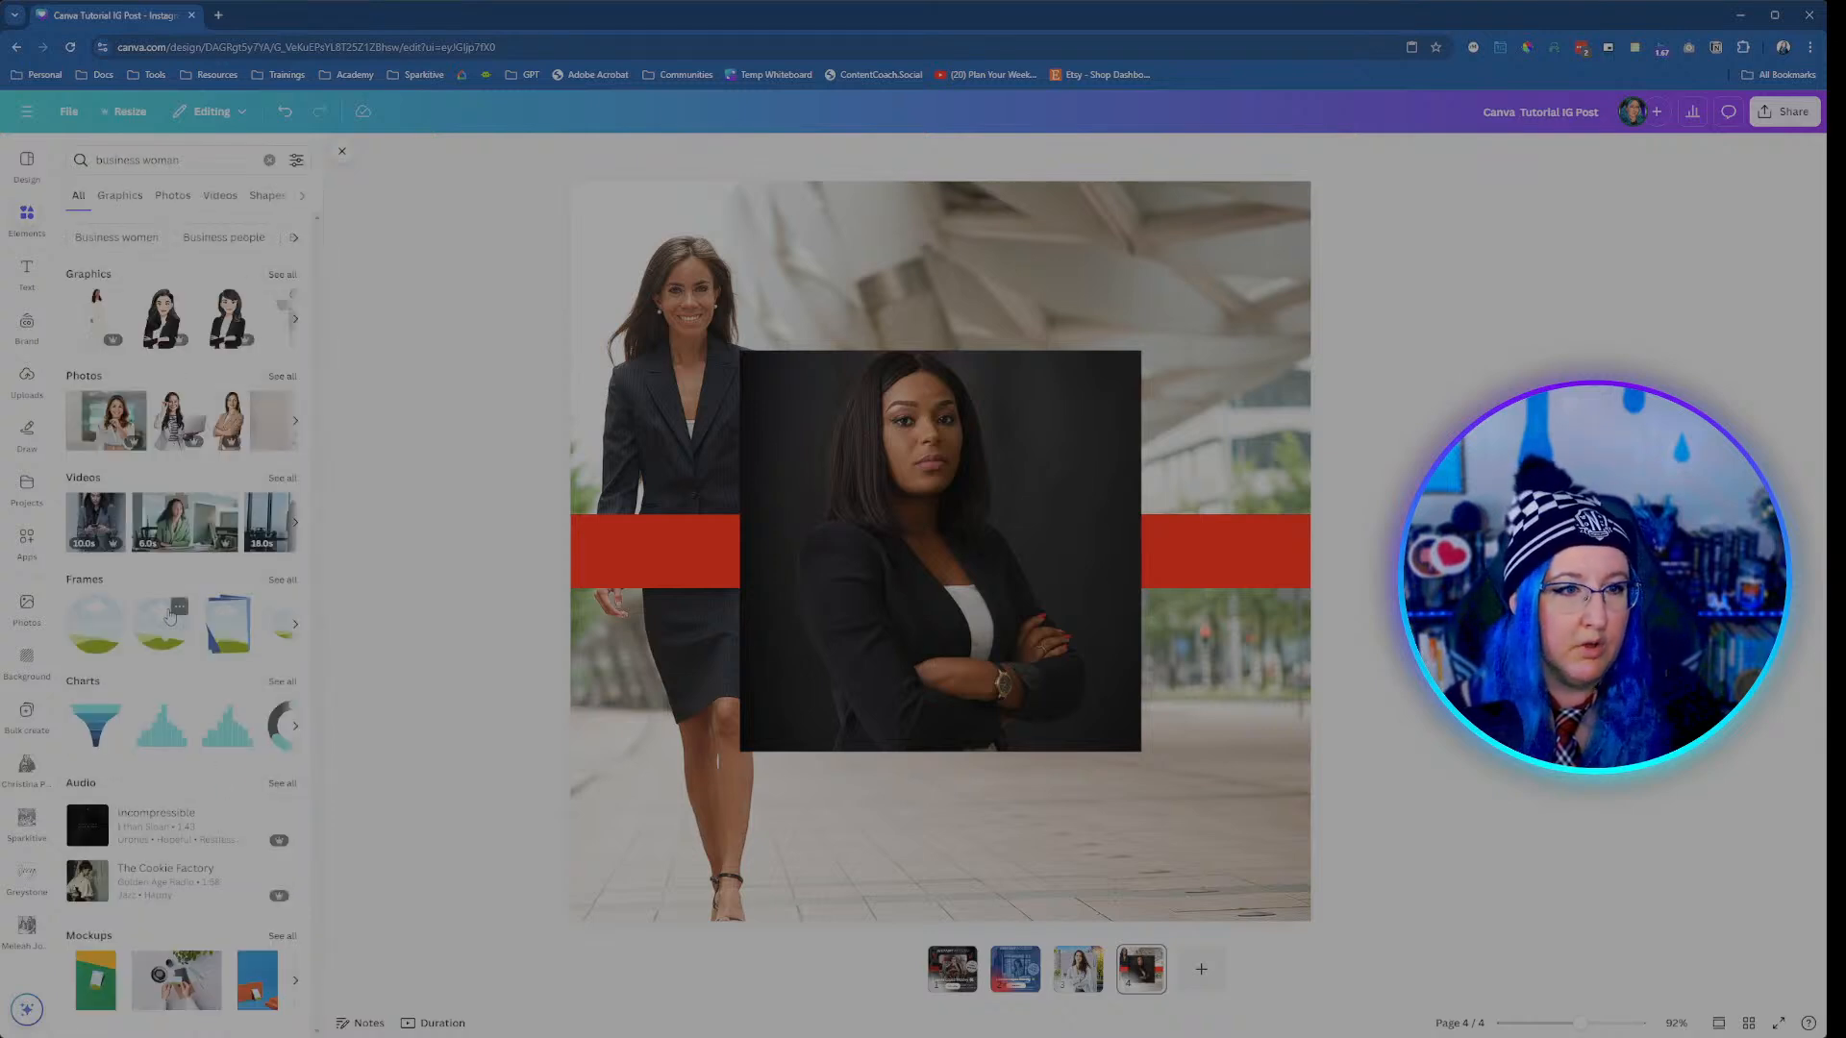
pyautogui.click(138, 198)
pyautogui.click(173, 196)
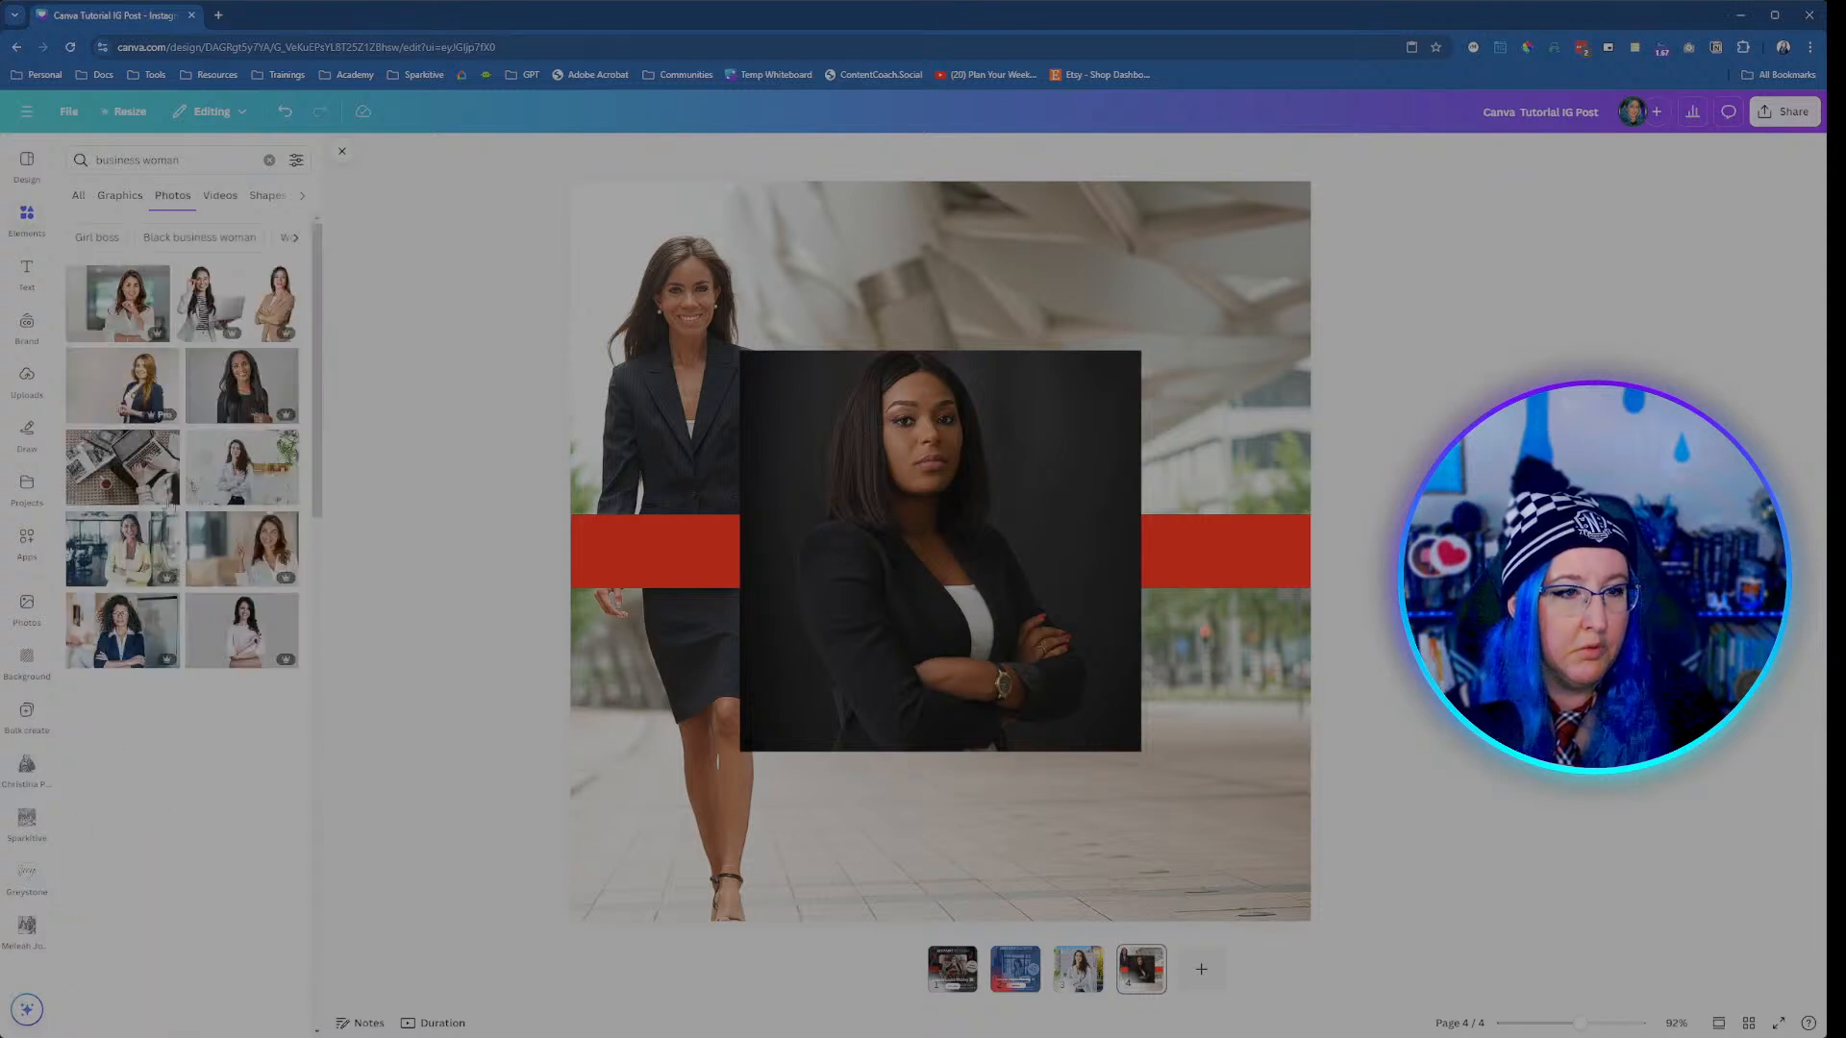
# Step: Drag the photo of a woman holding a laptop by a glass wall into the centre frame
pyautogui.scroll(-3, 175, 553)
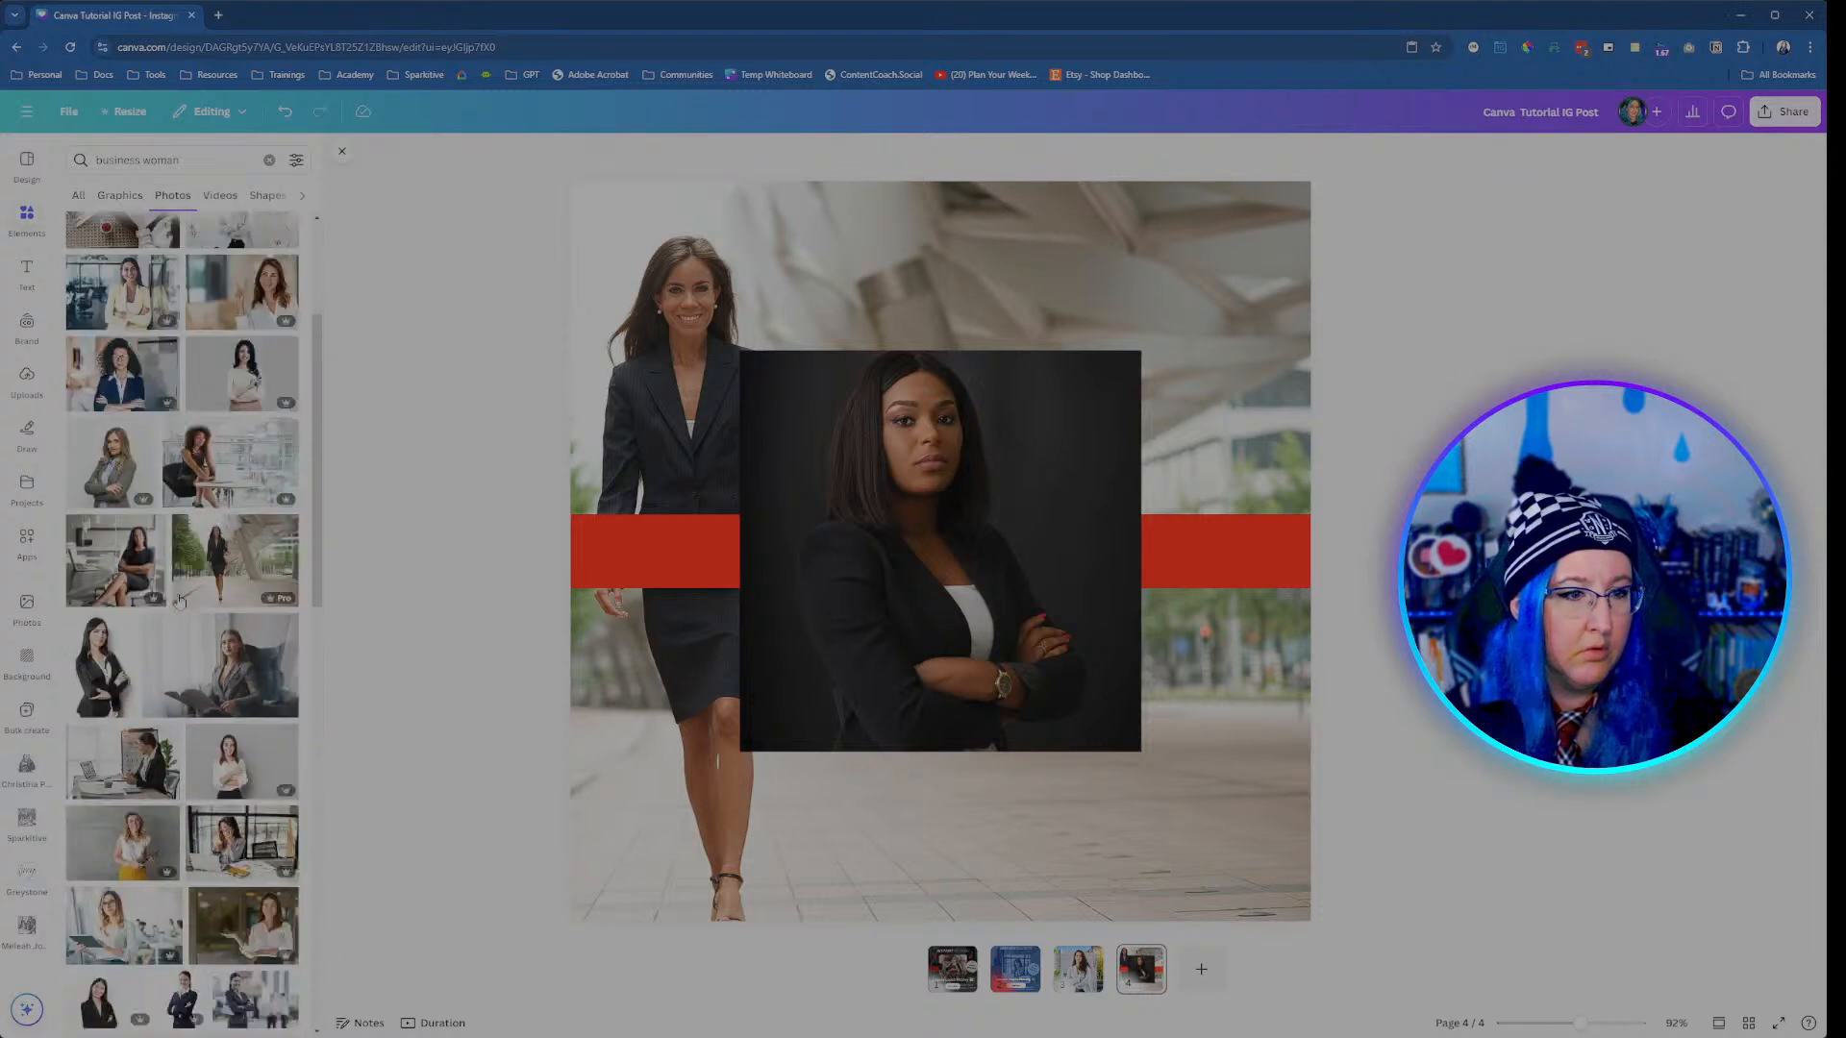
pyautogui.scroll(-7, 179, 601)
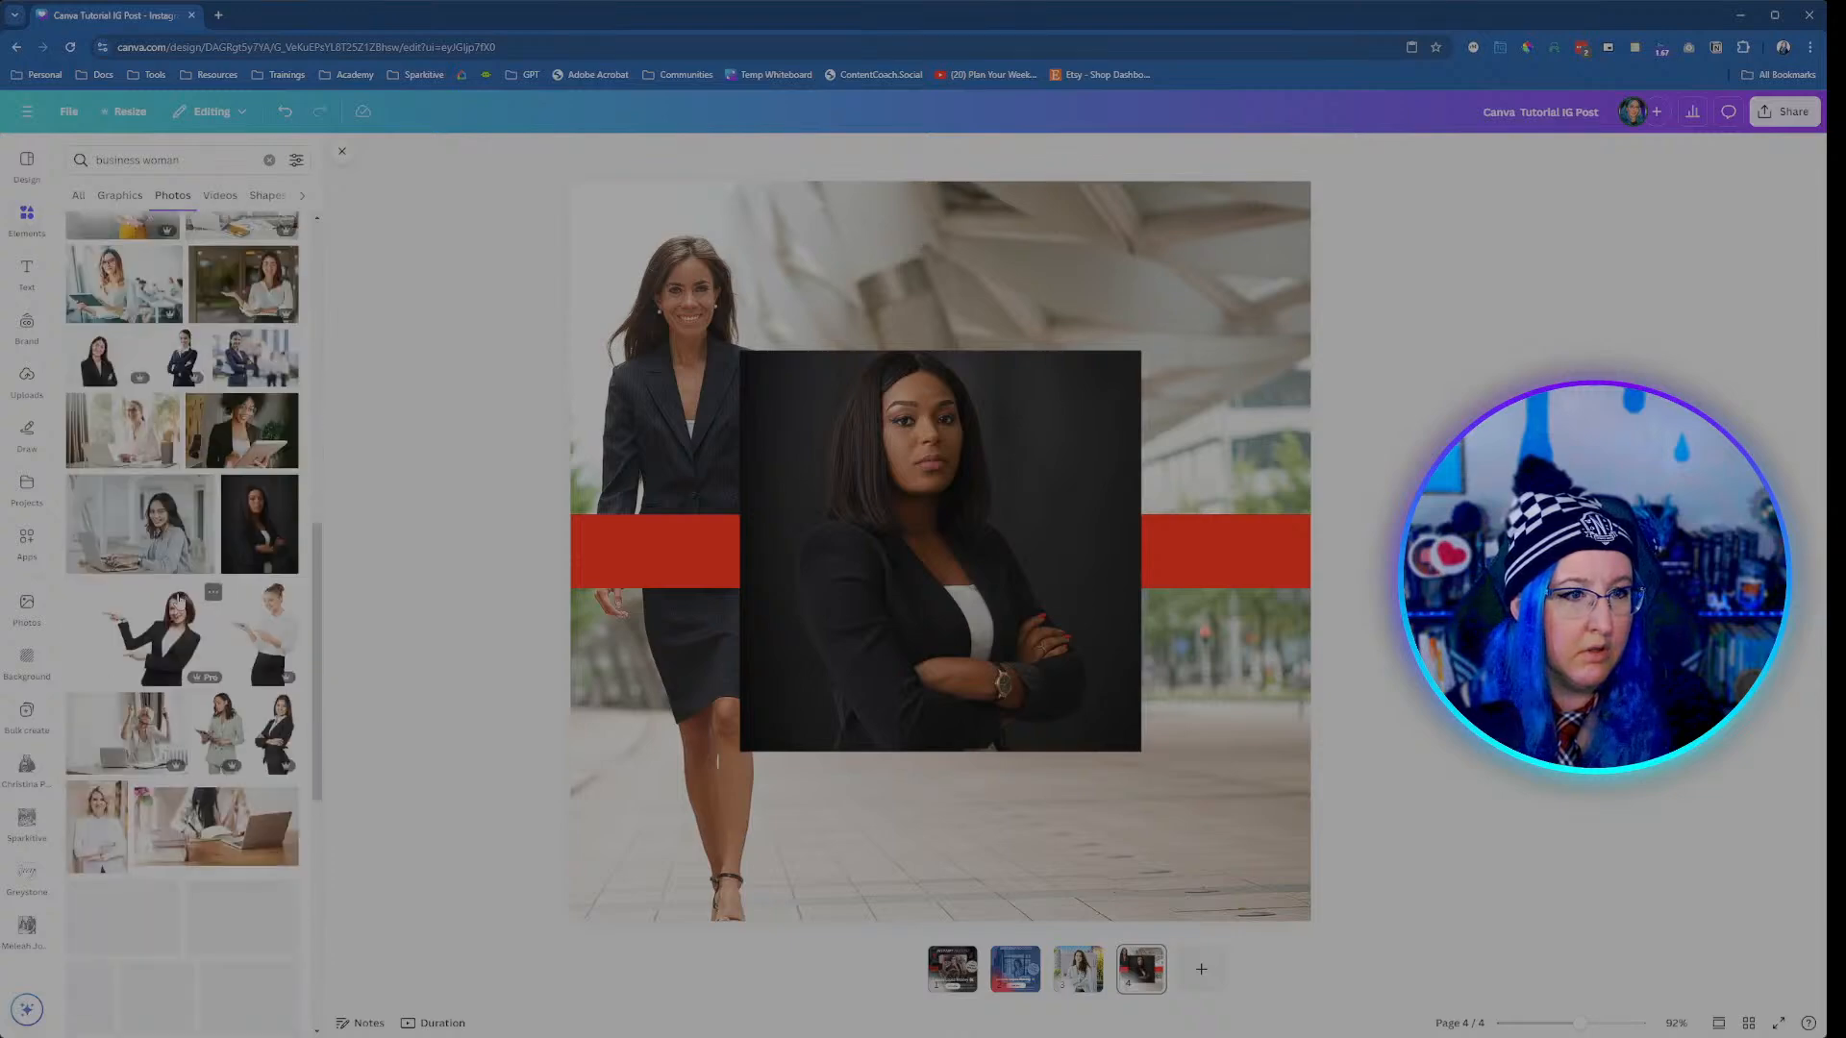
pyautogui.scroll(-5, 179, 600)
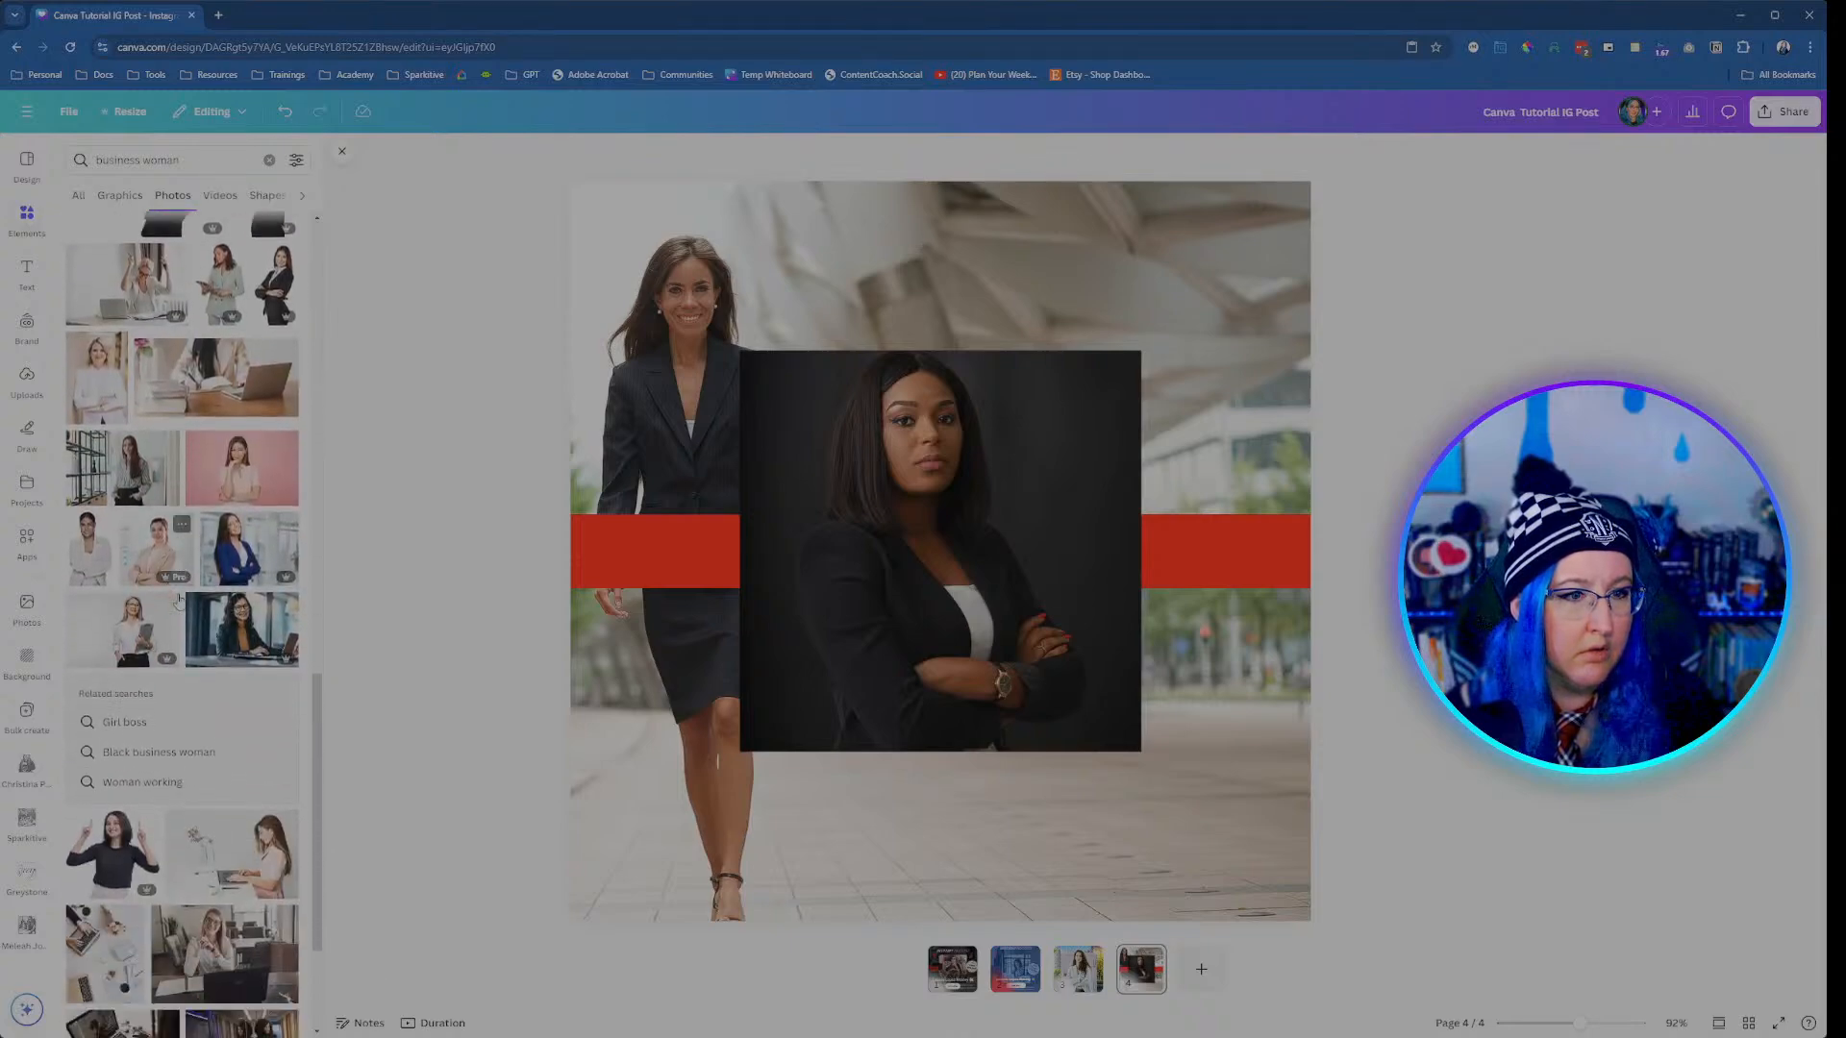
pyautogui.moveTo(235, 641); pyautogui.dragTo(942, 577)
pyautogui.scroll(-2, 200, 726)
pyautogui.scroll(-2, 200, 722)
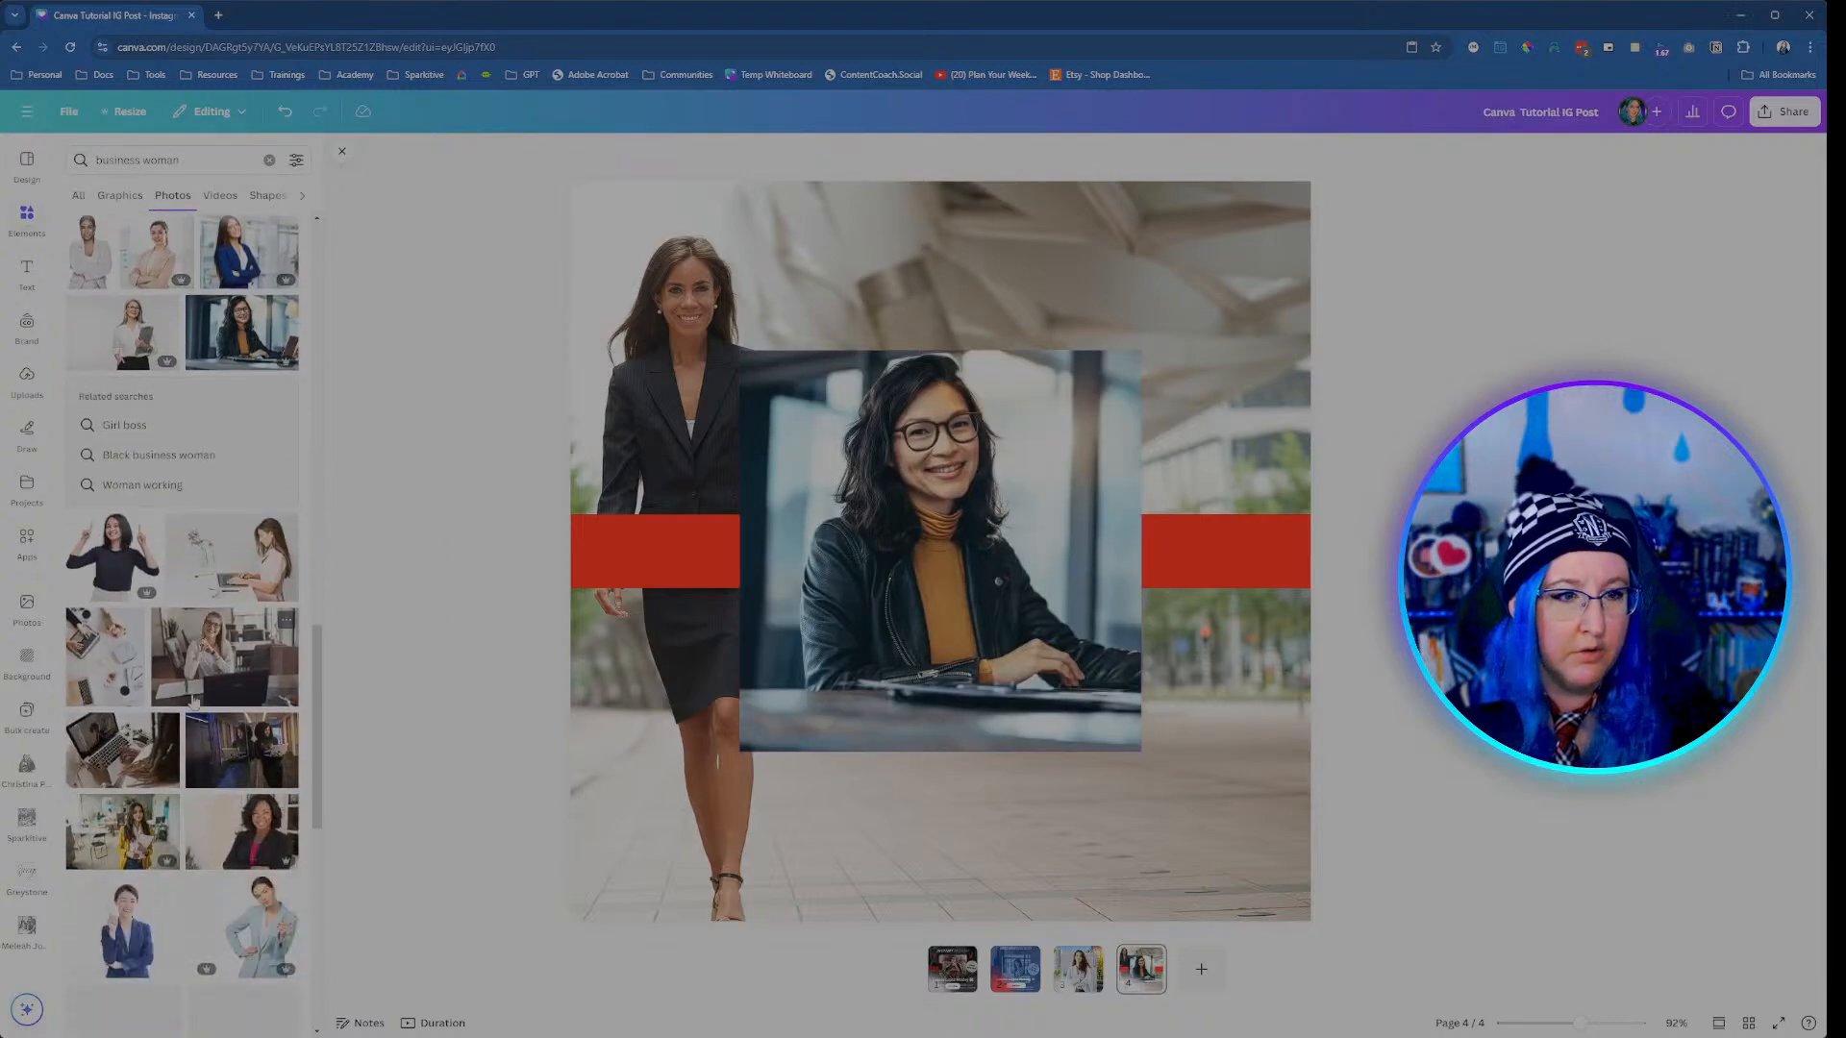
pyautogui.moveTo(231, 745); pyautogui.dragTo(751, 538)
# Step: Confirm the laptop photo's crop, deselect it, and view page 1's Instant Access design
pyautogui.doubleClick(936, 515)
pyautogui.click(486, 508)
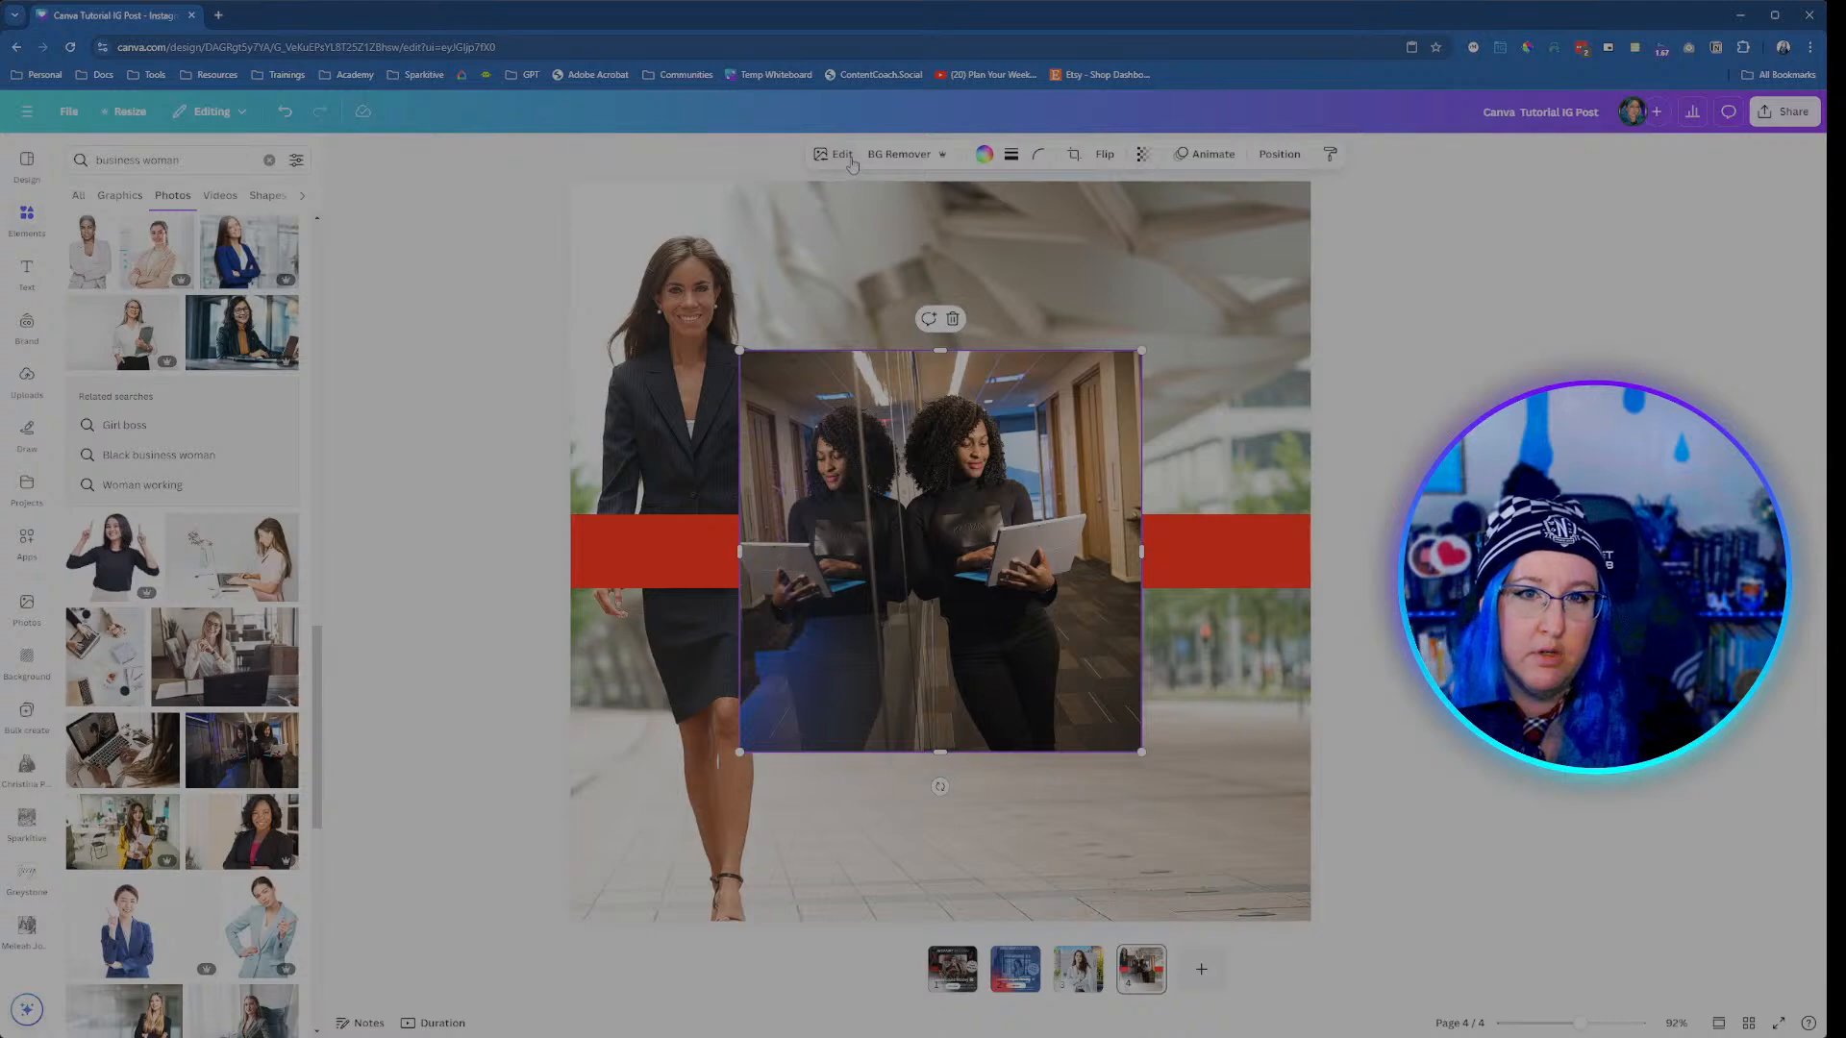
pyautogui.press('Escape')
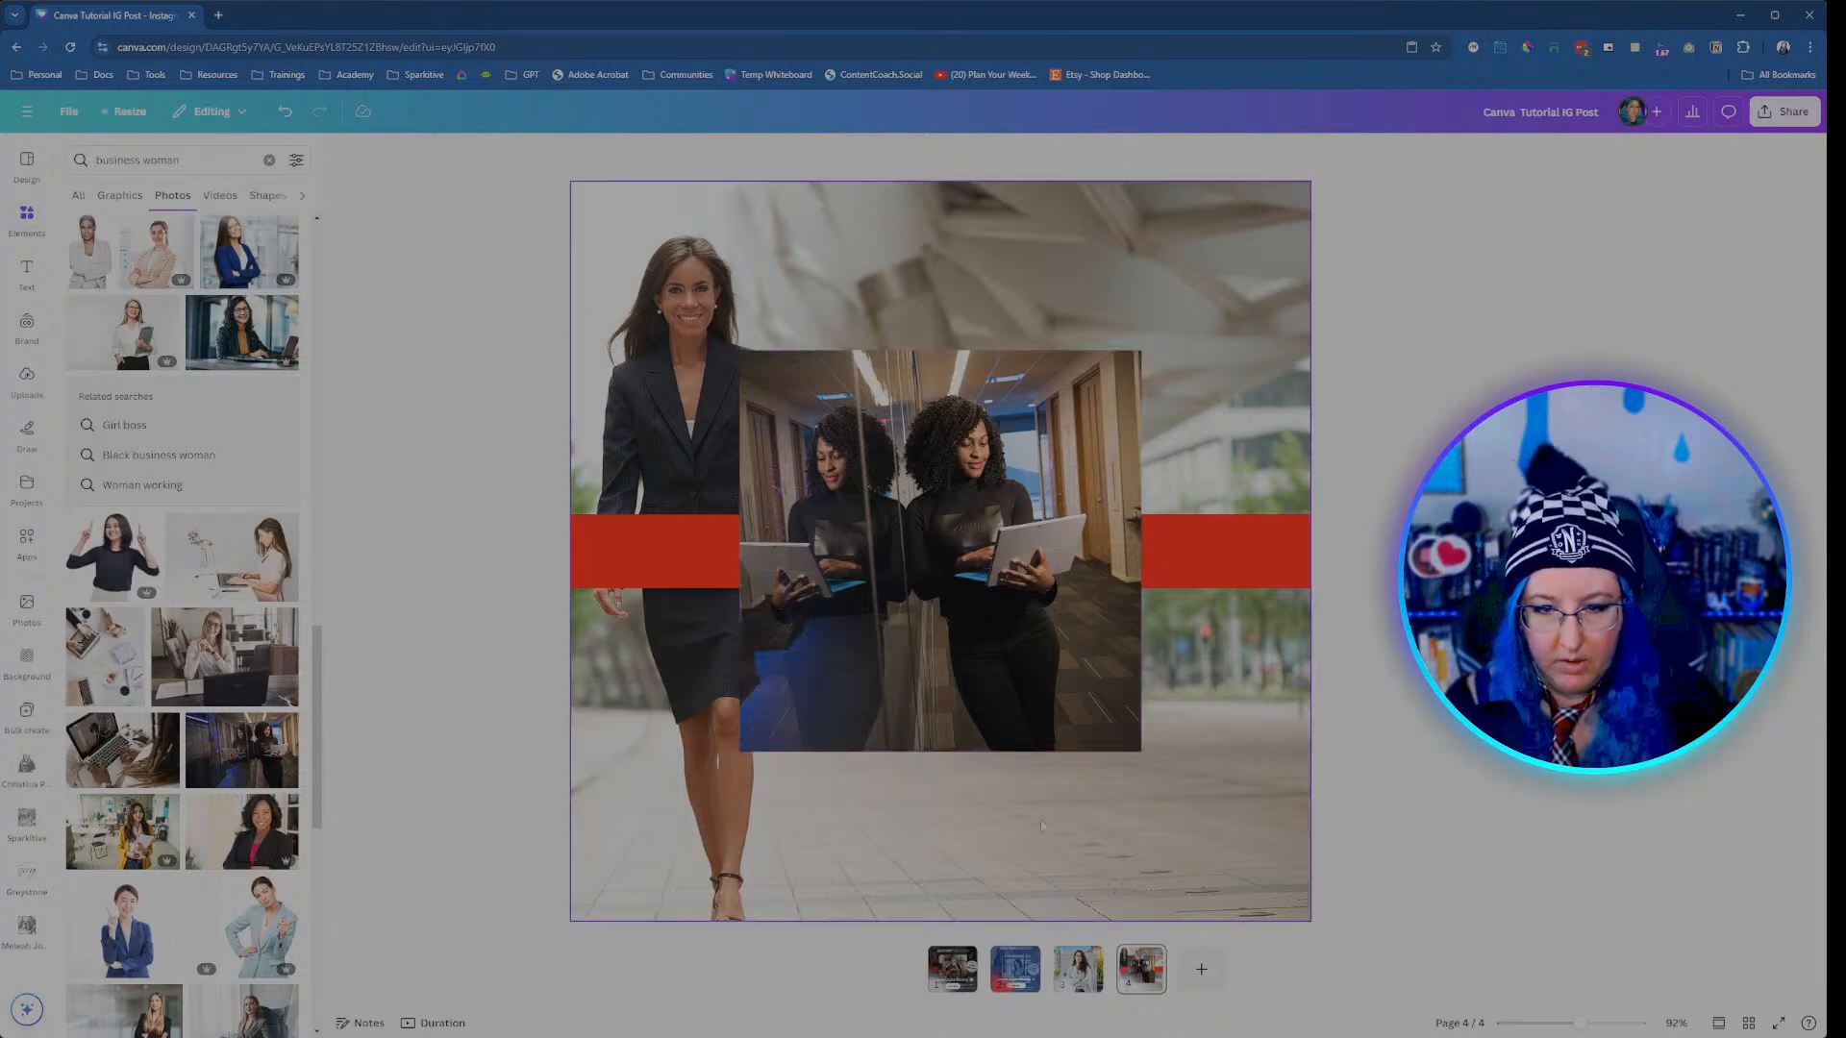
pyautogui.click(952, 969)
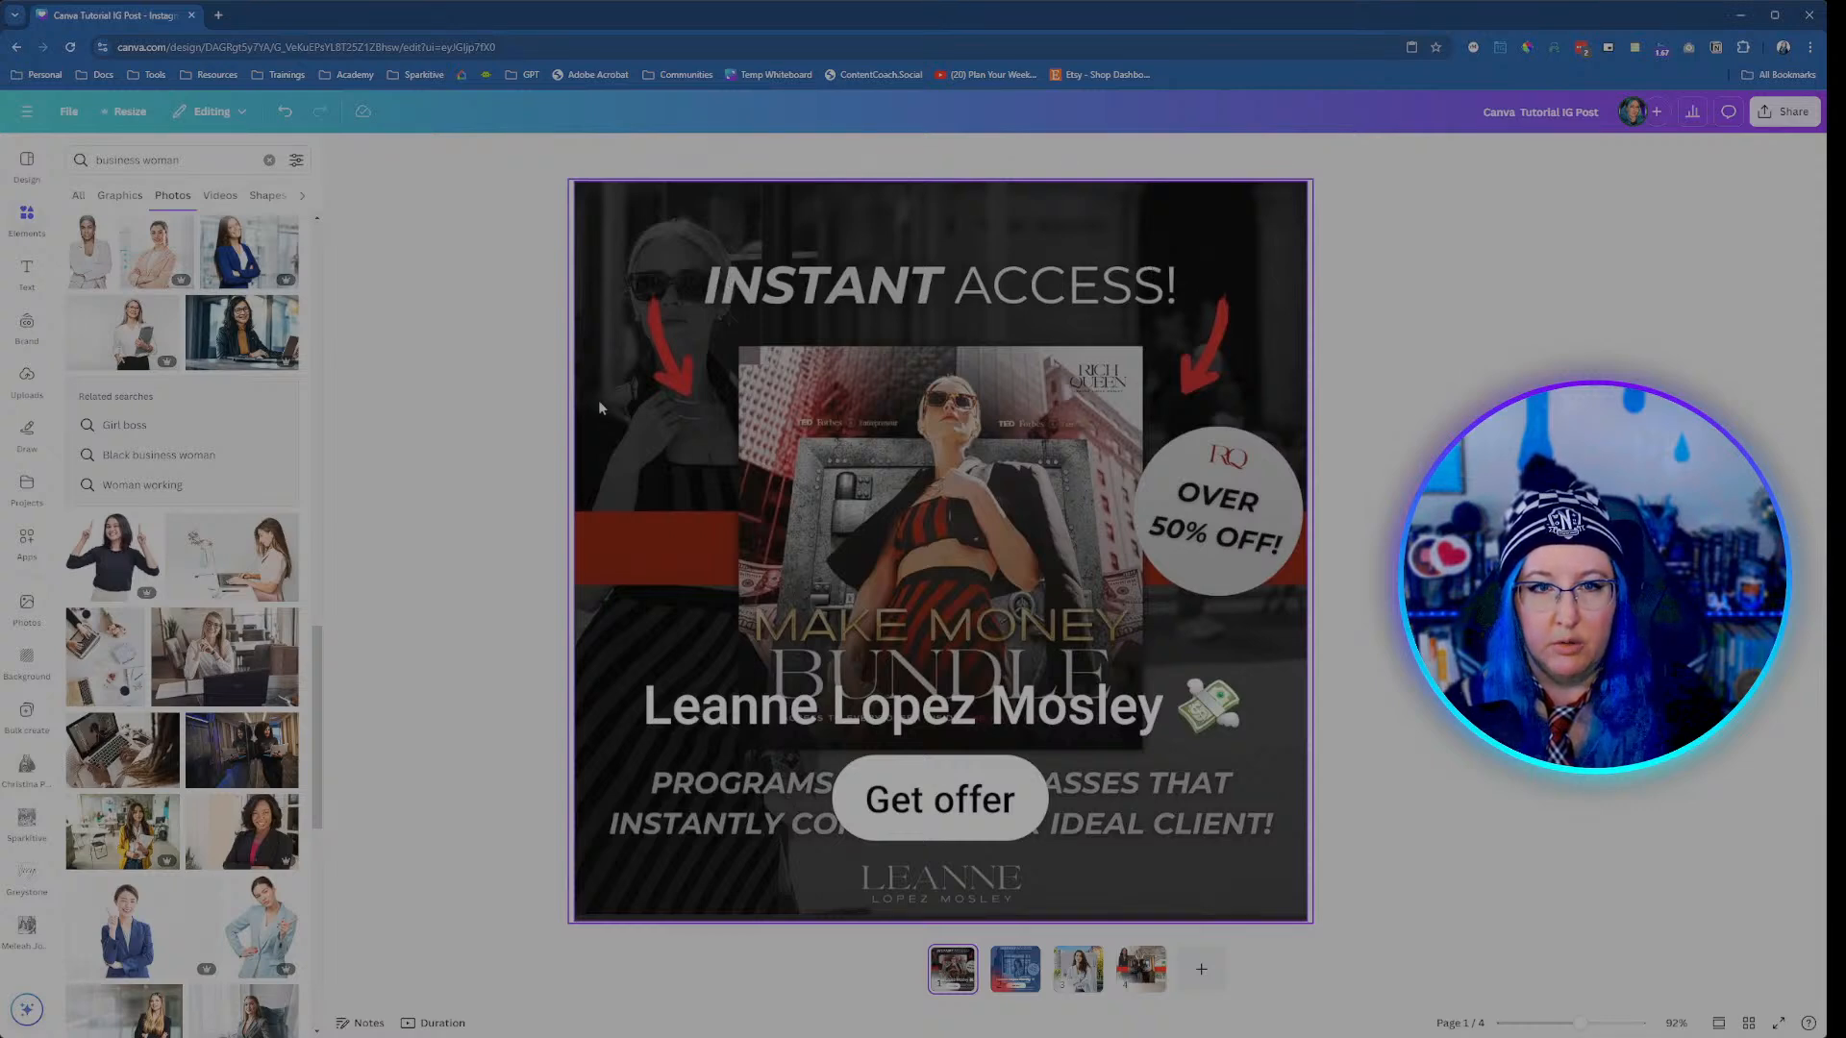
# Step: Compare with page 1, then return to page 4 and select the red band
pyautogui.click(1141, 969)
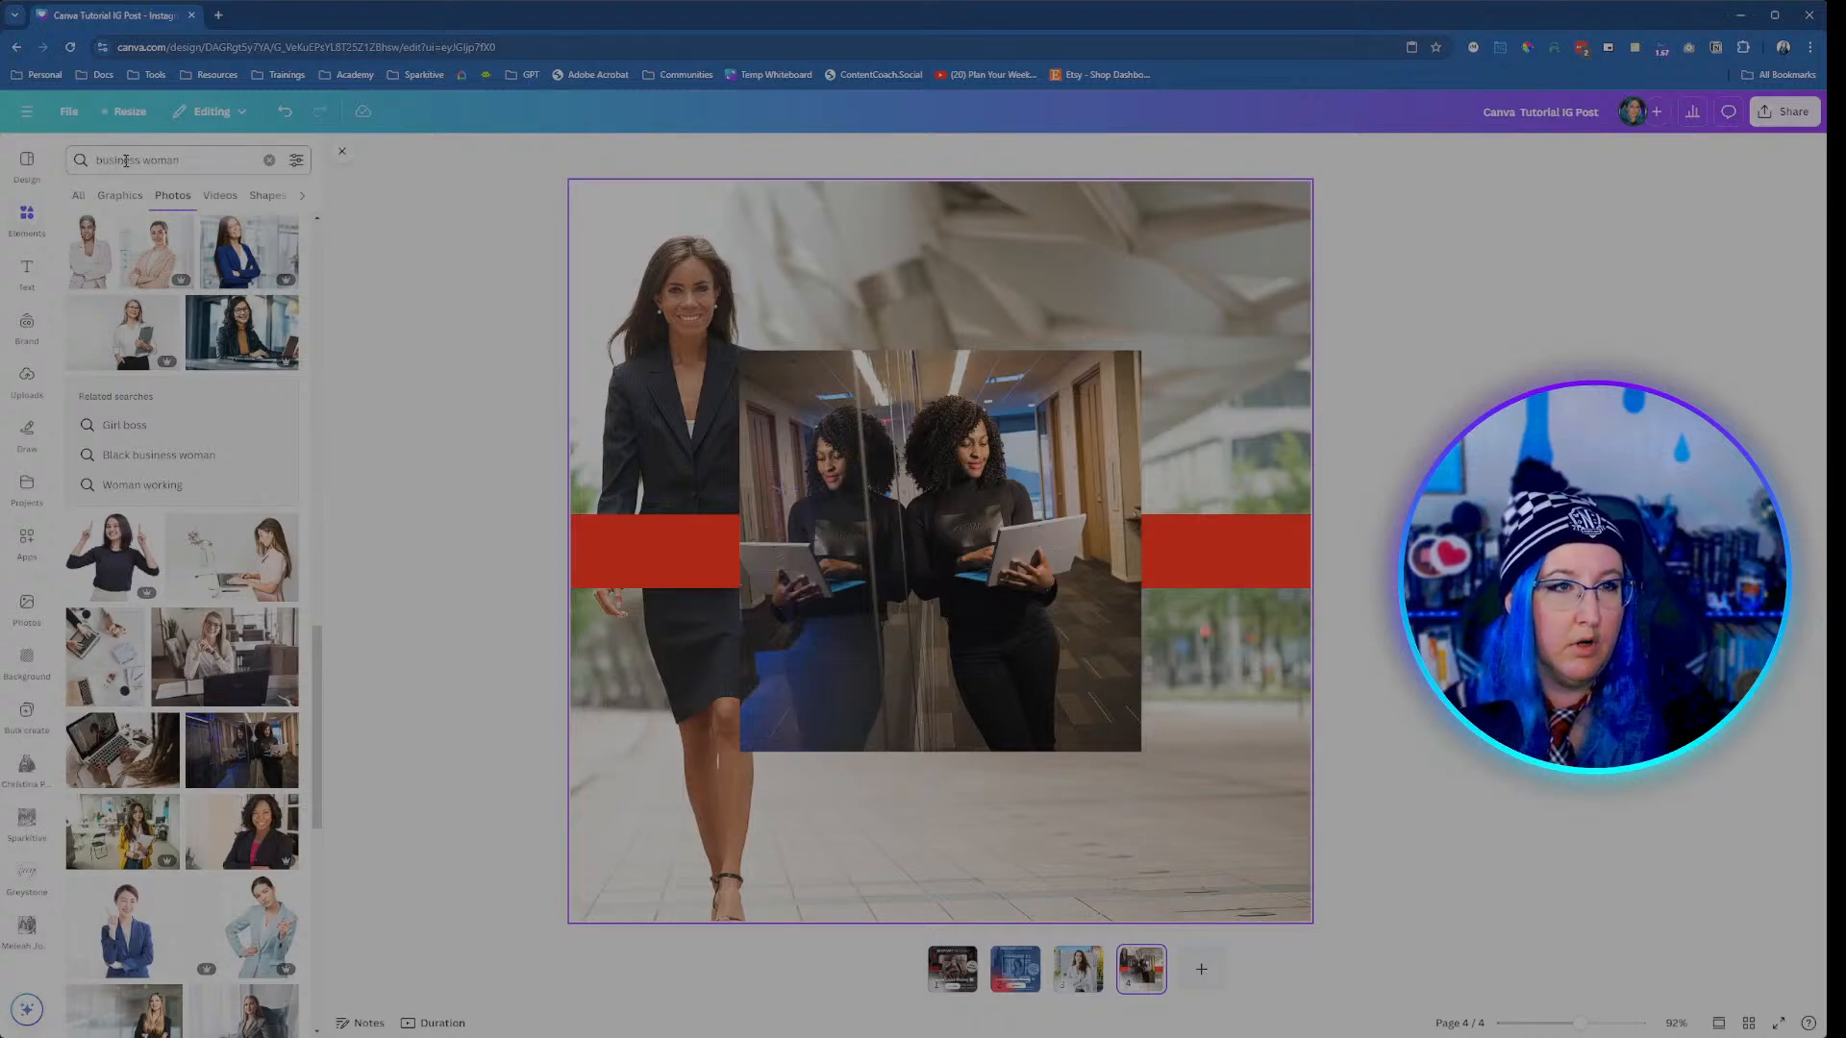
pyautogui.click(952, 969)
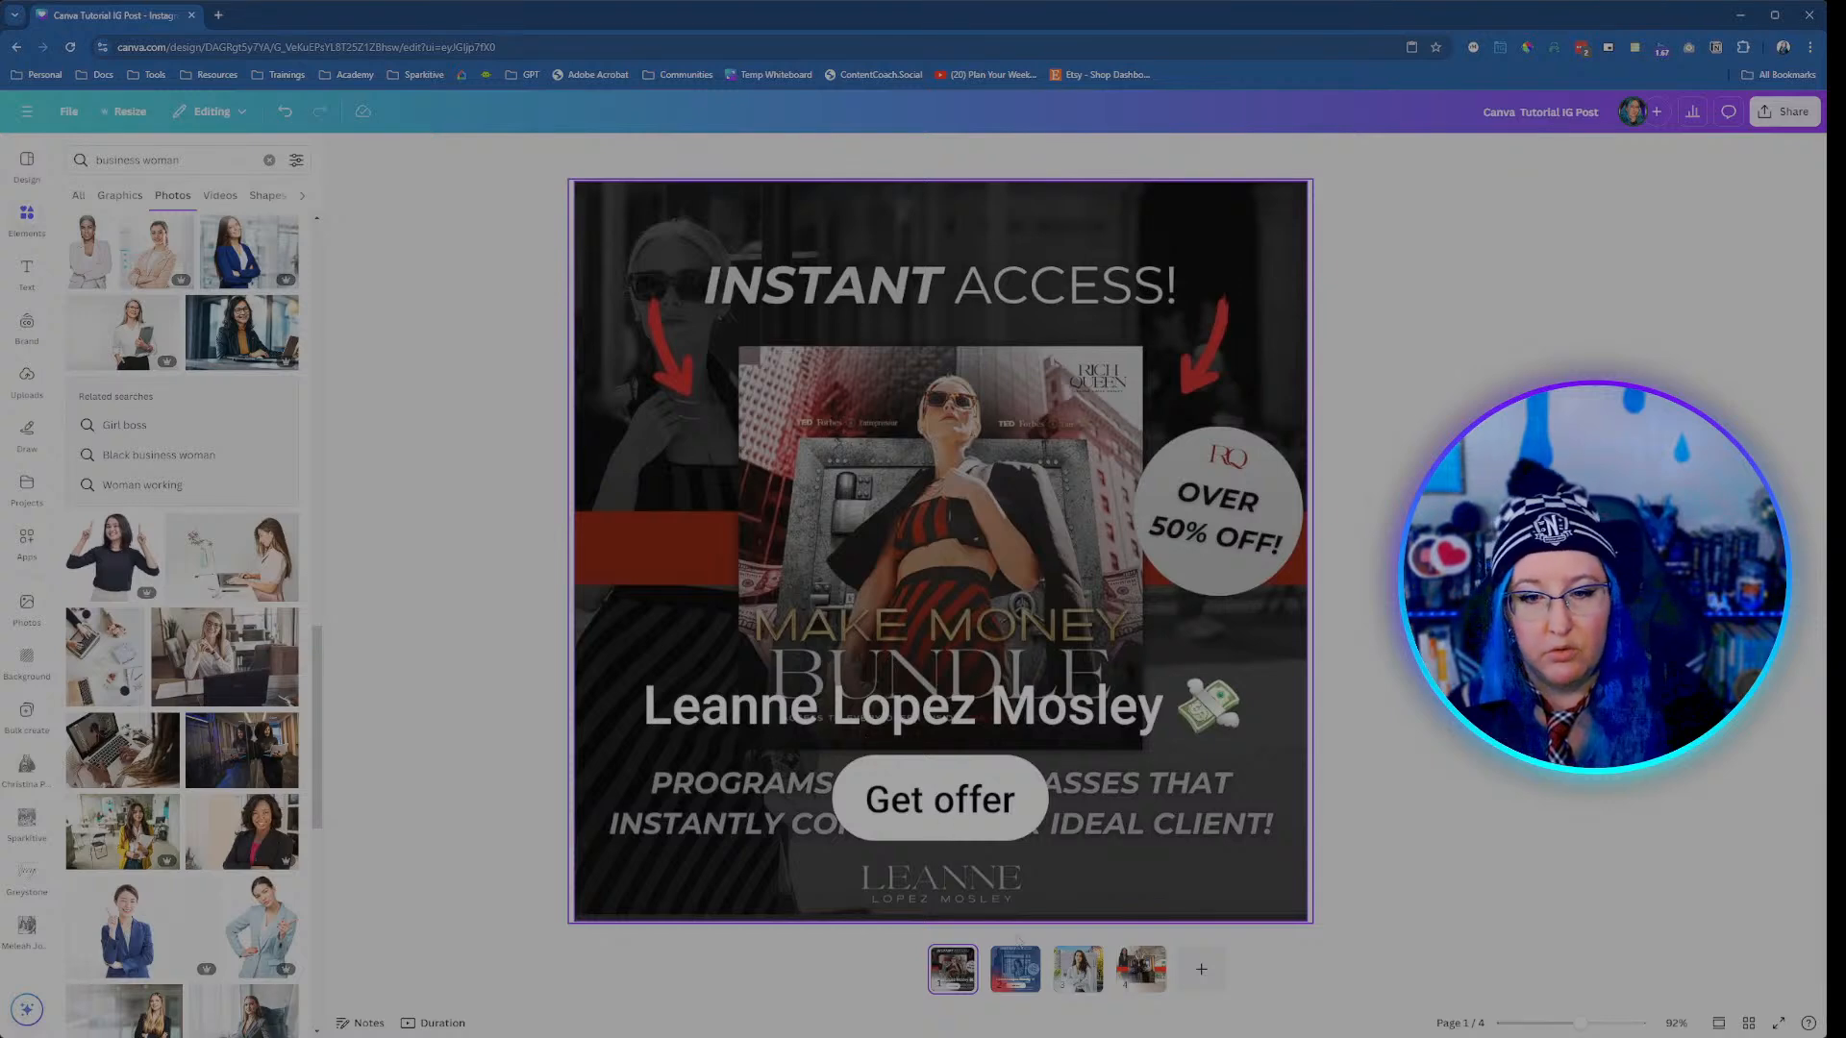
pyautogui.click(1141, 969)
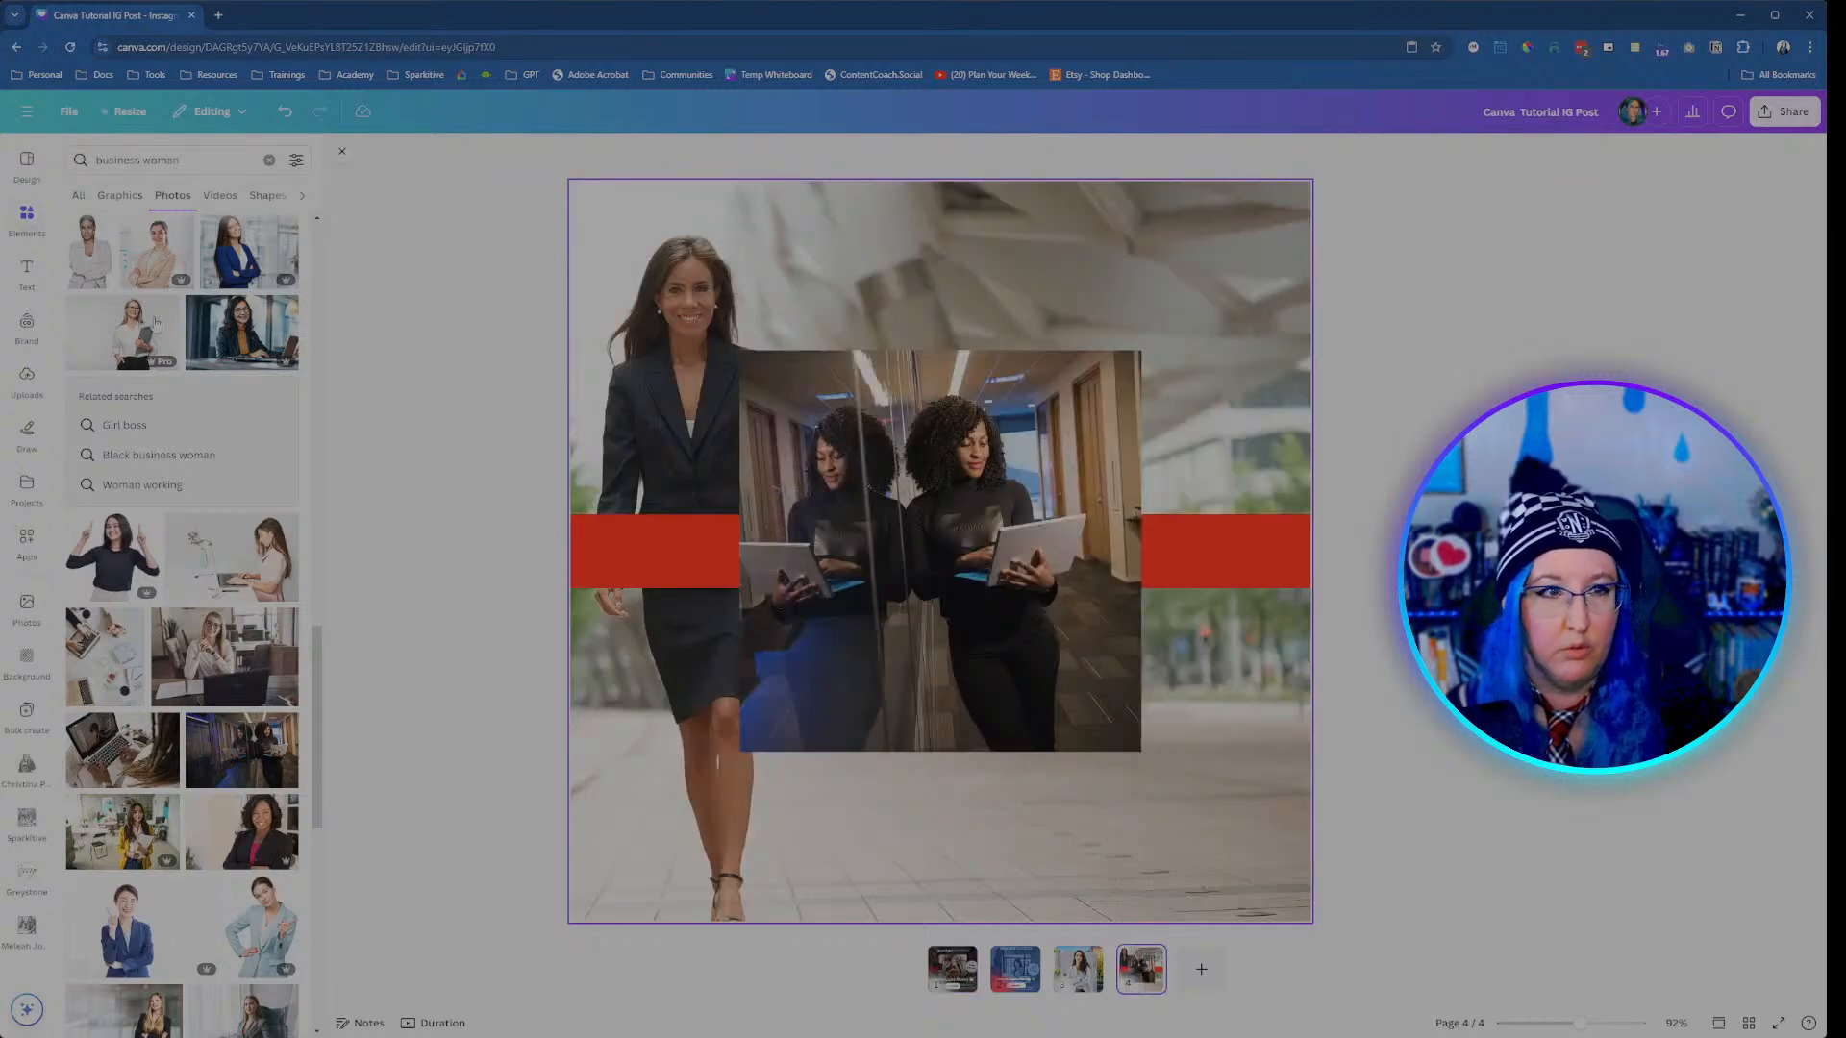
pyautogui.click(677, 557)
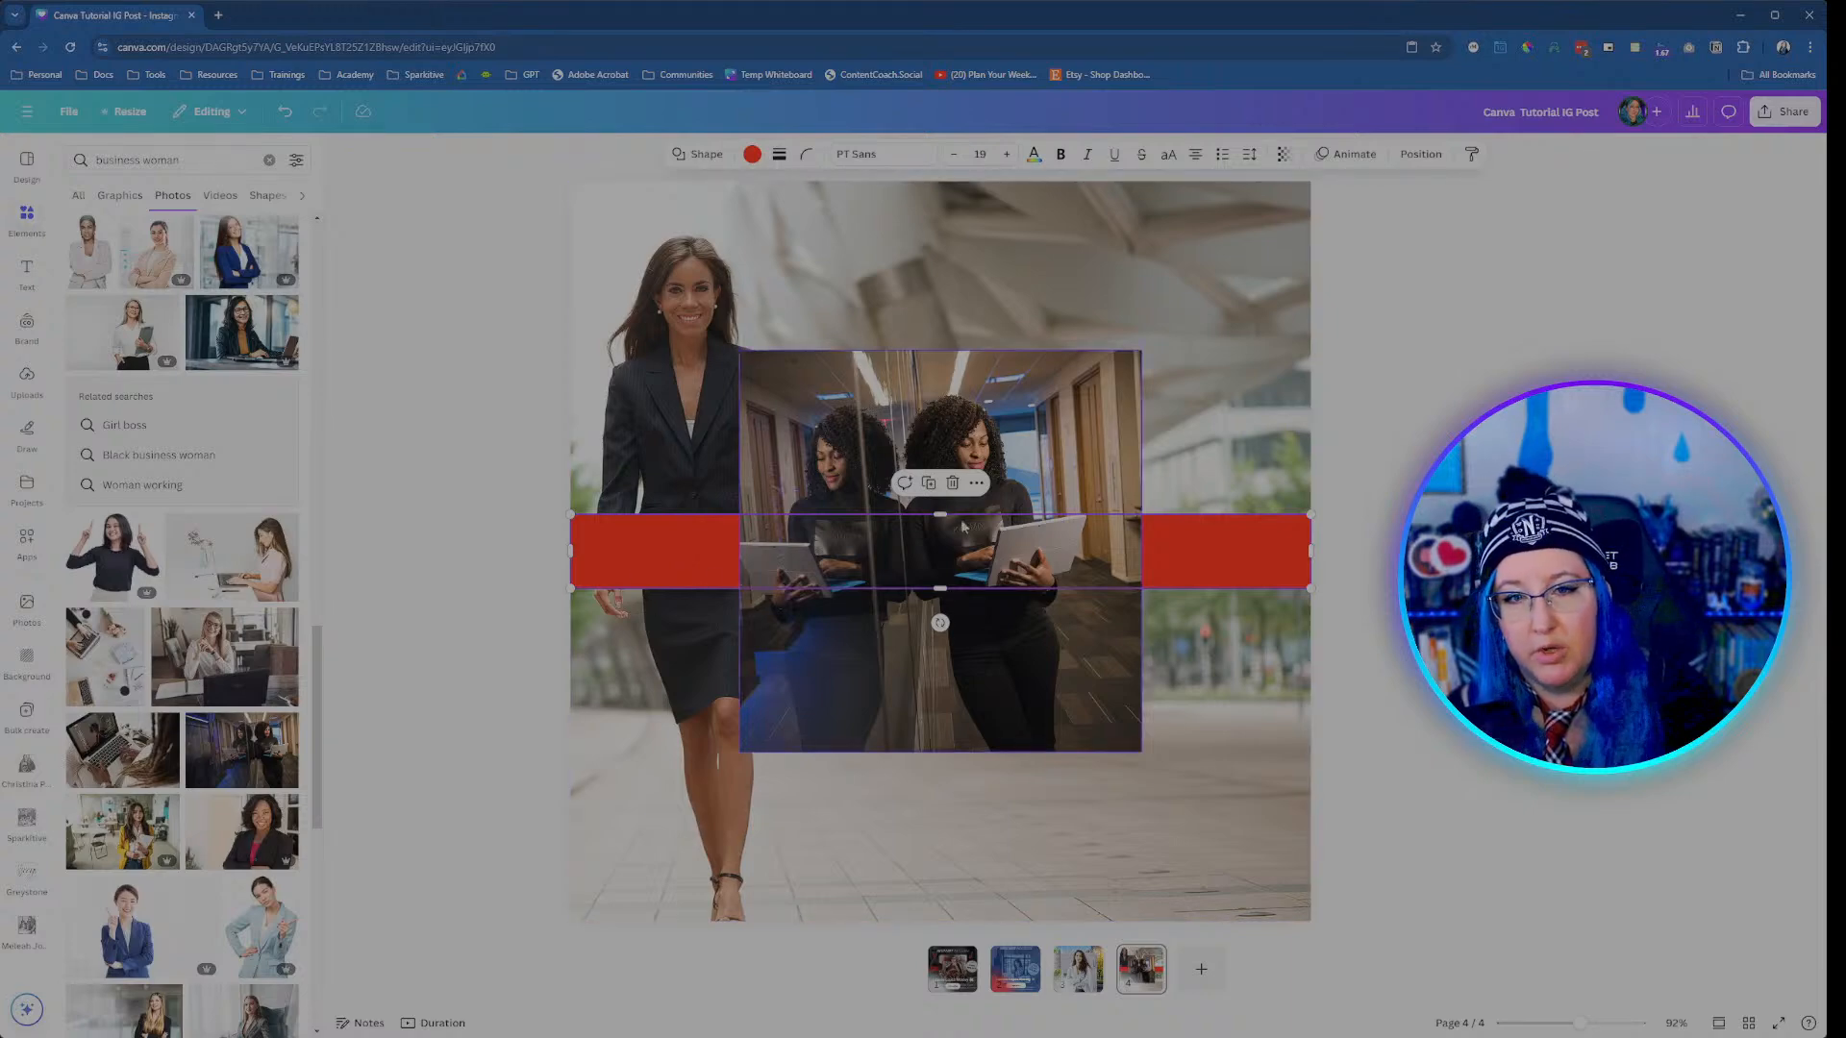
# Step: Duplicate the red band, stretch it over the whole page, and make it black at 41 transparency
pyautogui.click(928, 484)
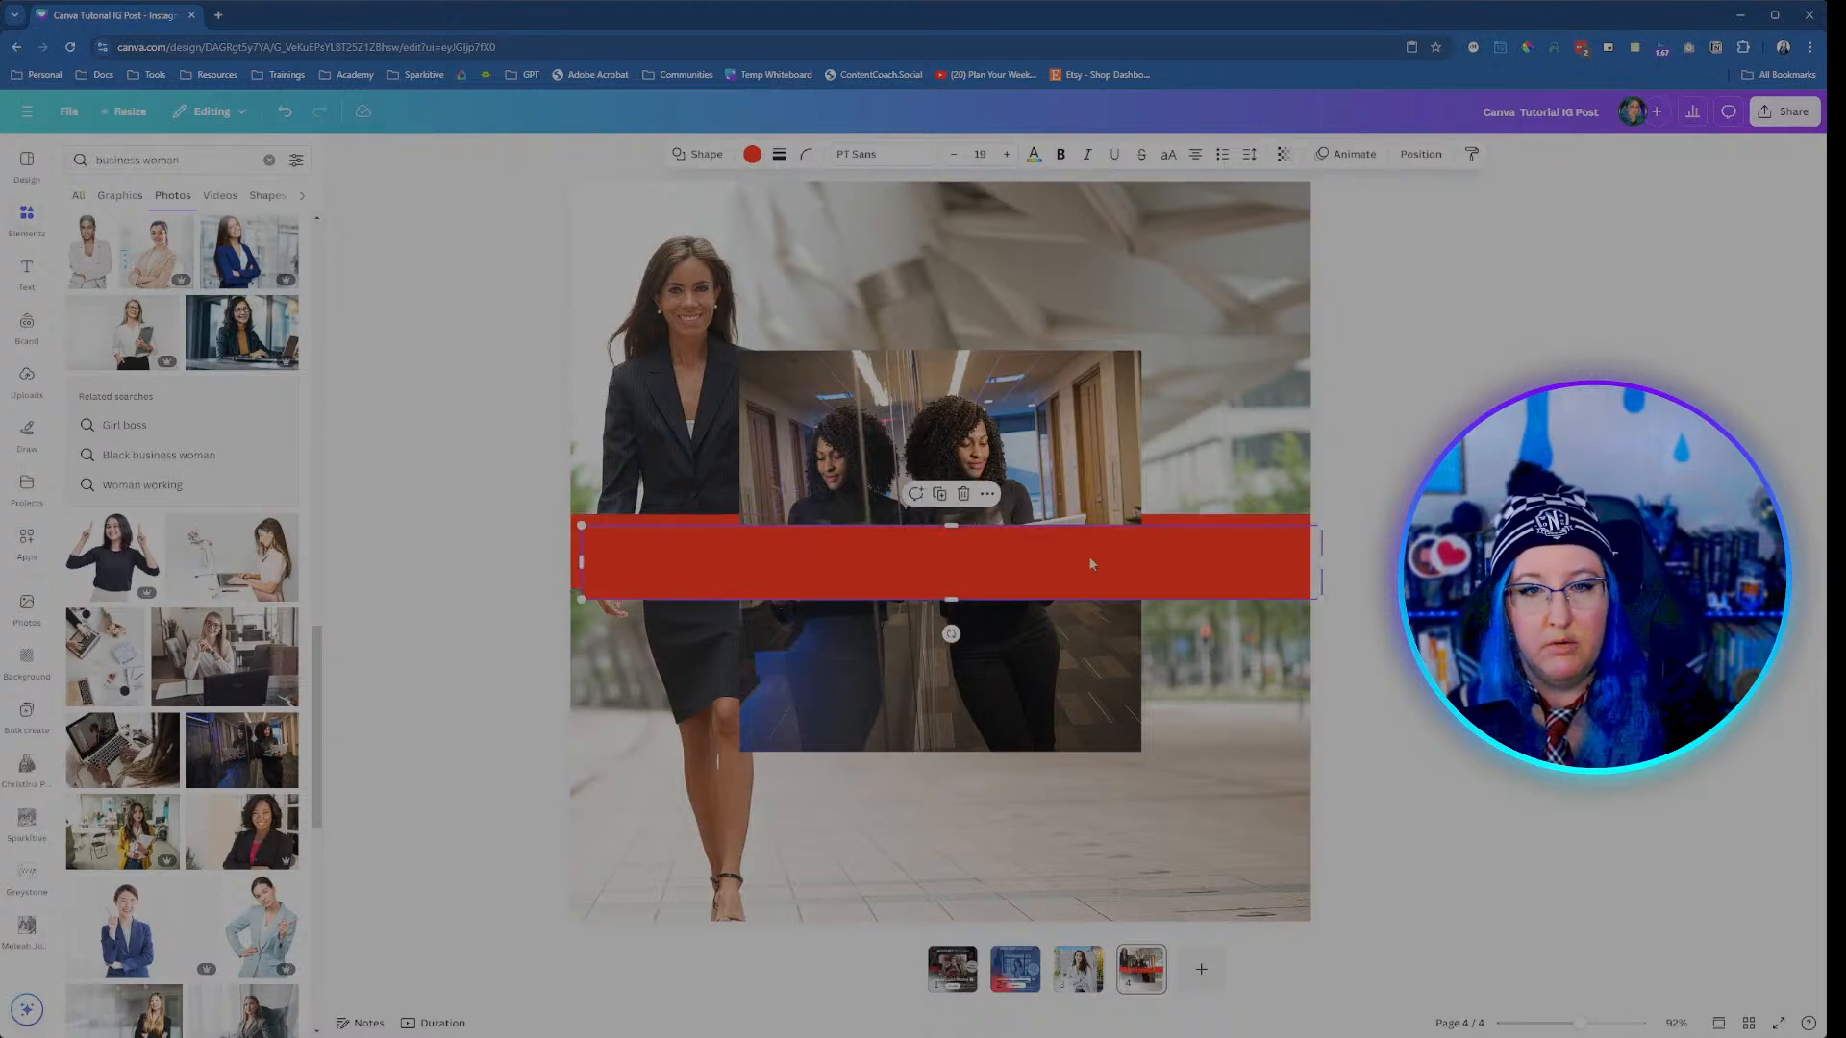
pyautogui.moveTo(1101, 568); pyautogui.dragTo(1081, 556)
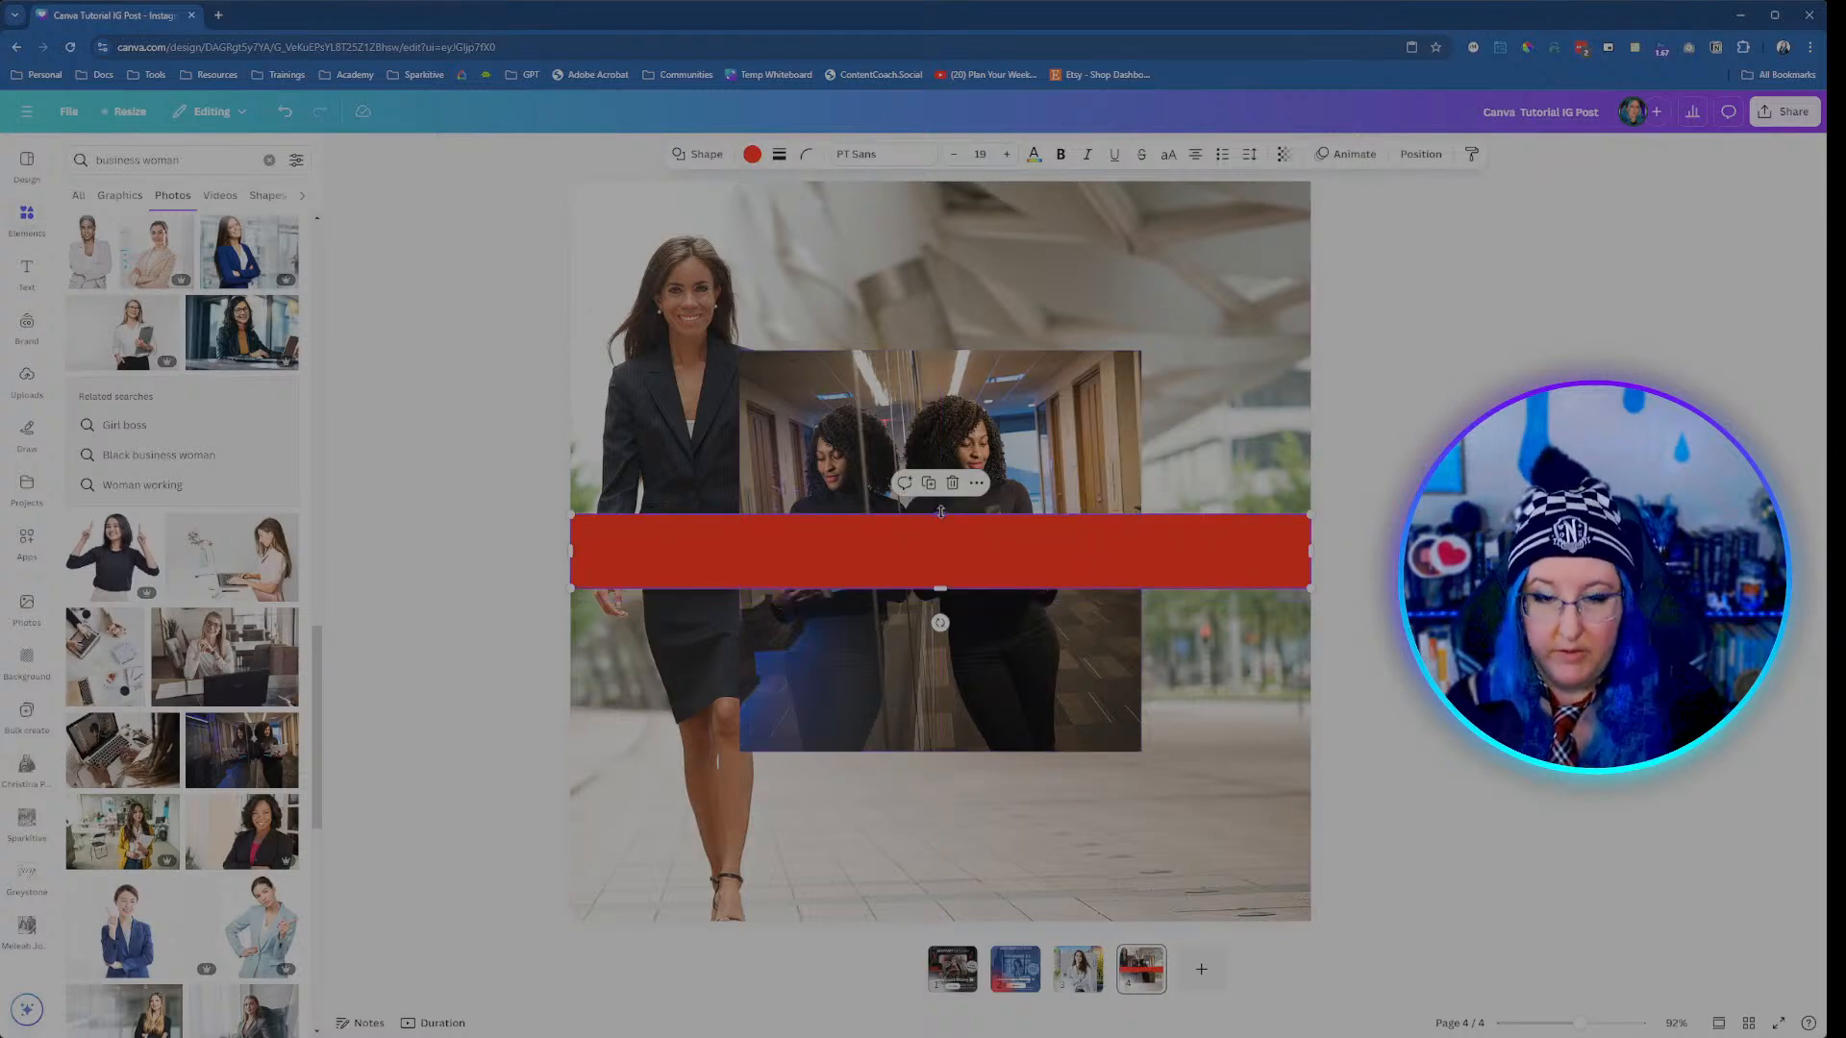
pyautogui.moveTo(941, 512); pyautogui.dragTo(927, 177)
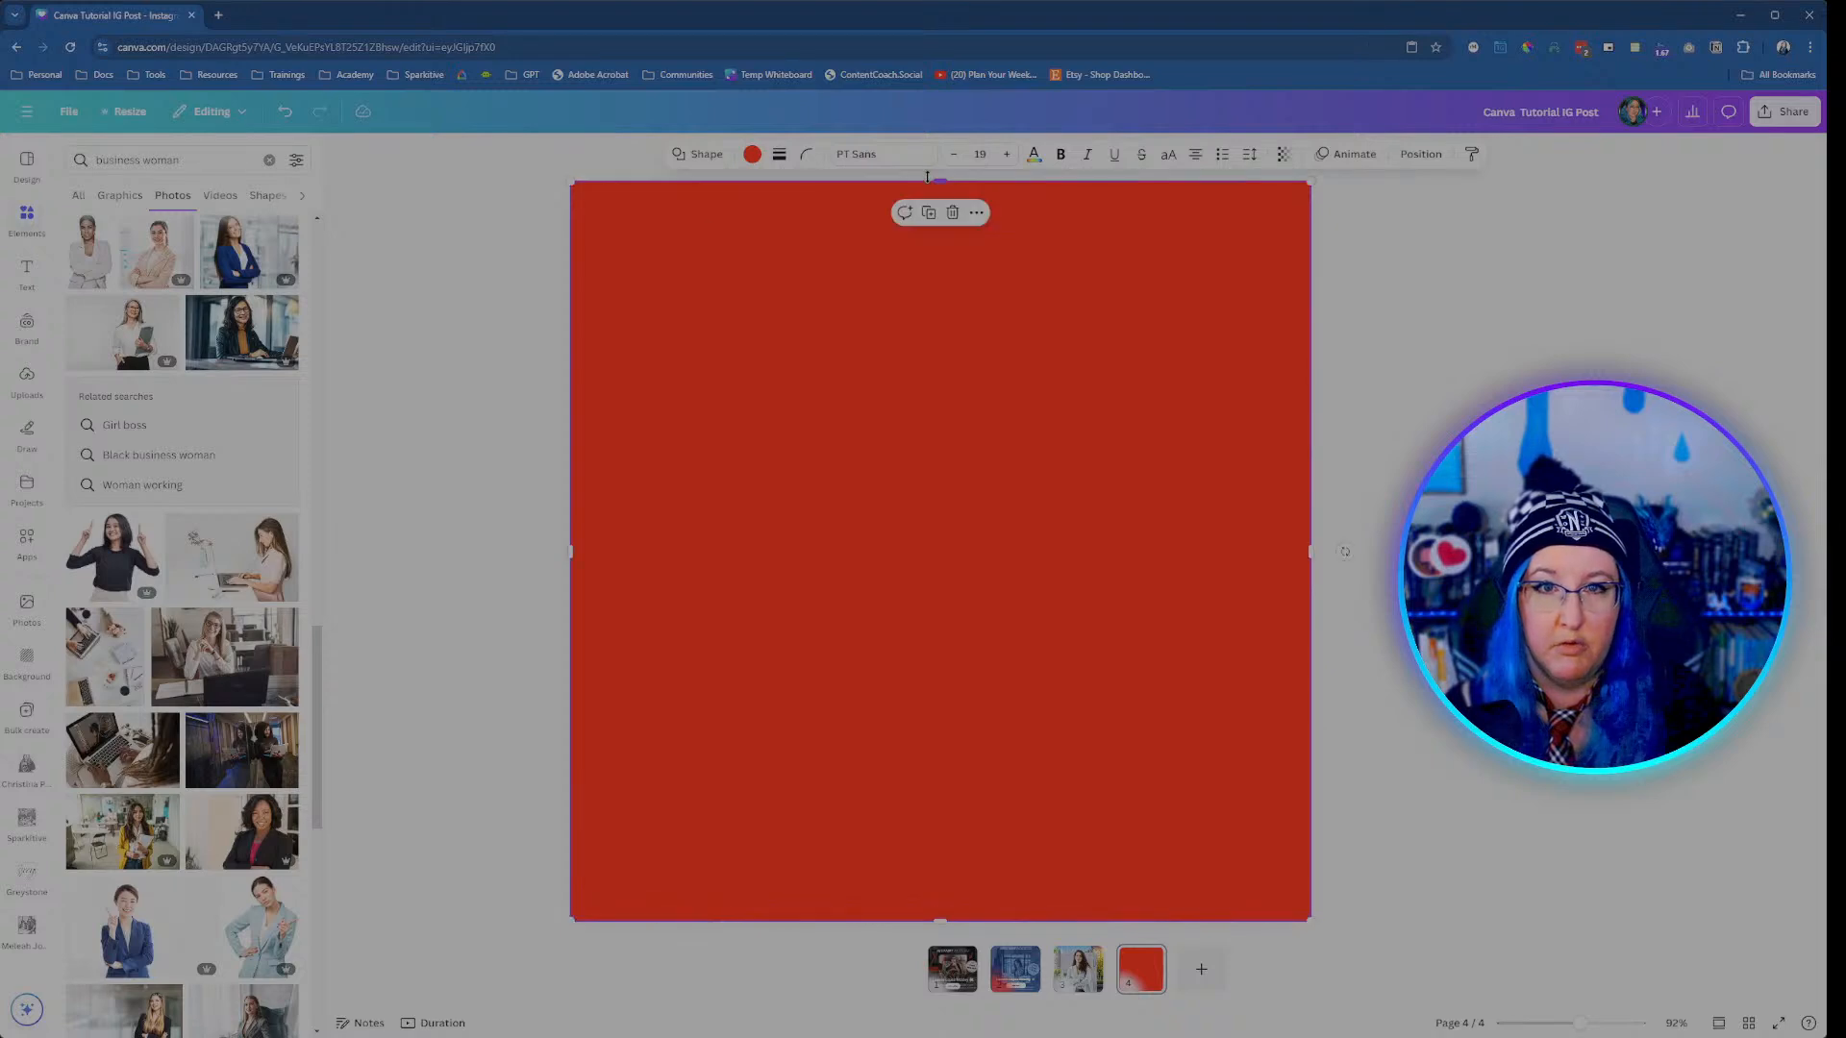
pyautogui.click(752, 154)
pyautogui.click(162, 276)
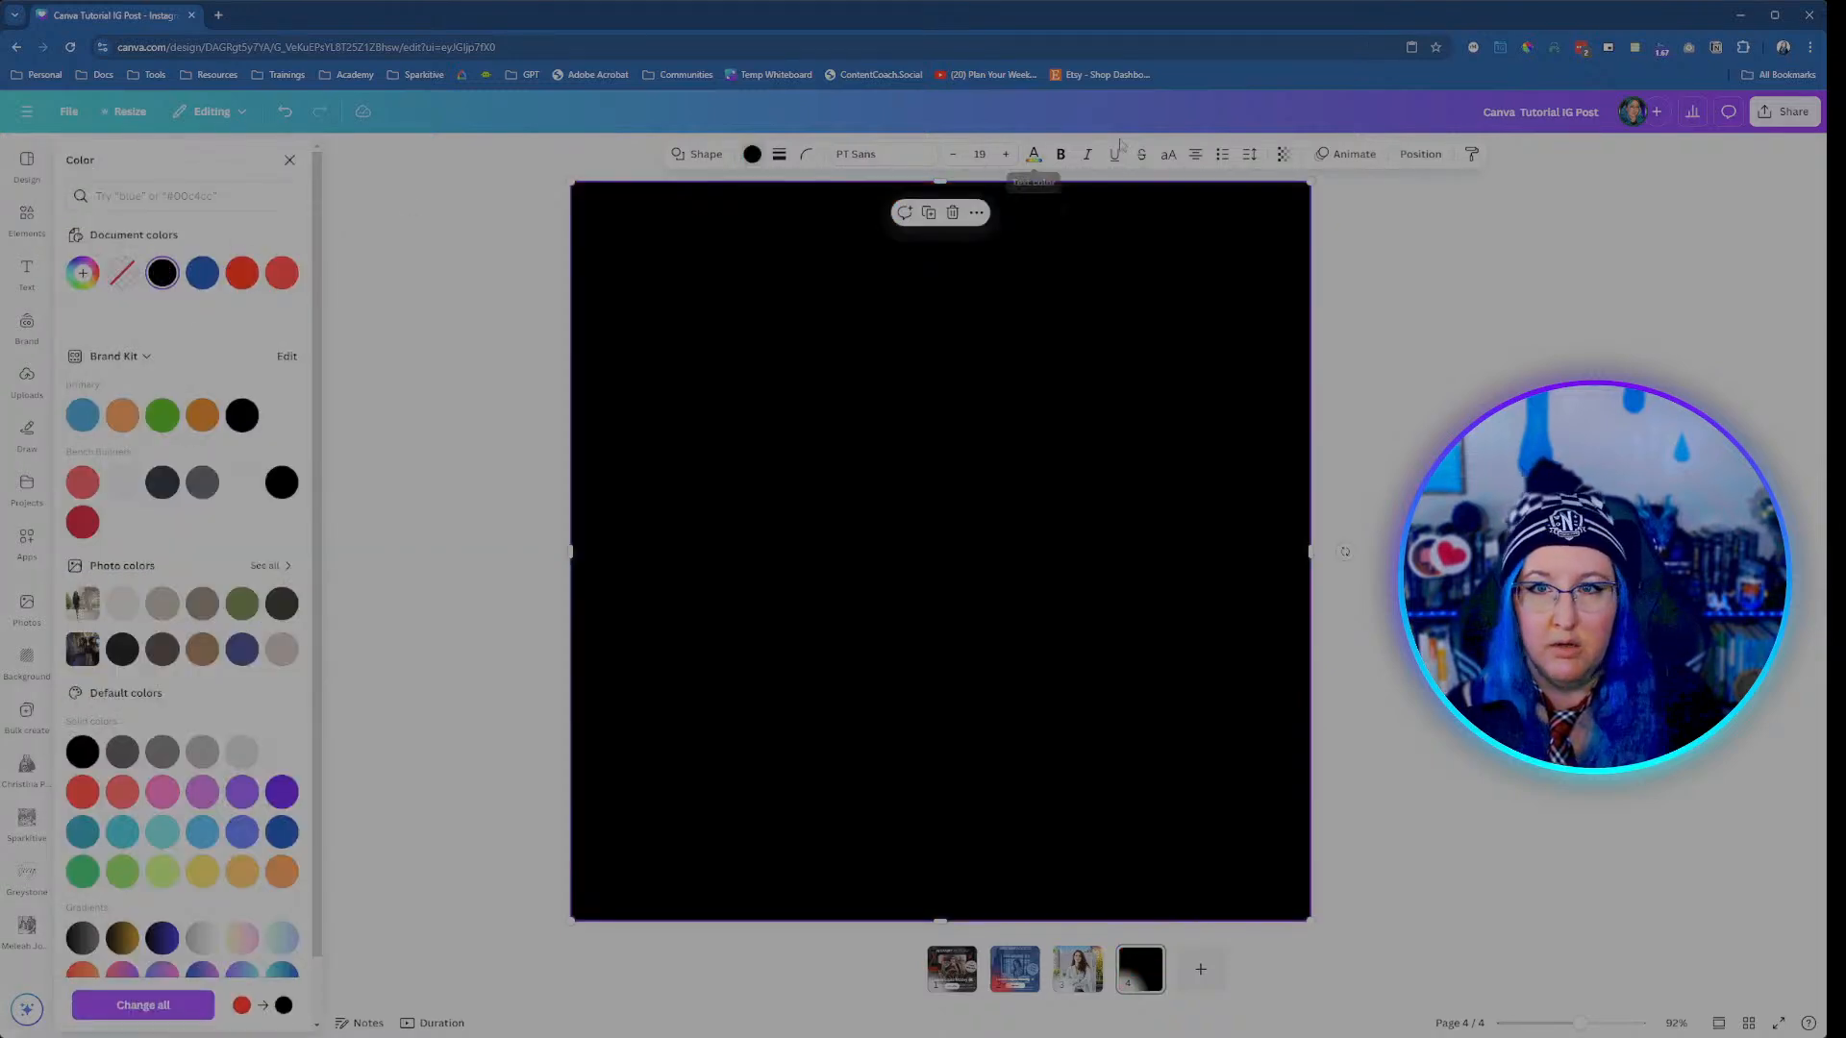
pyautogui.click(1284, 157)
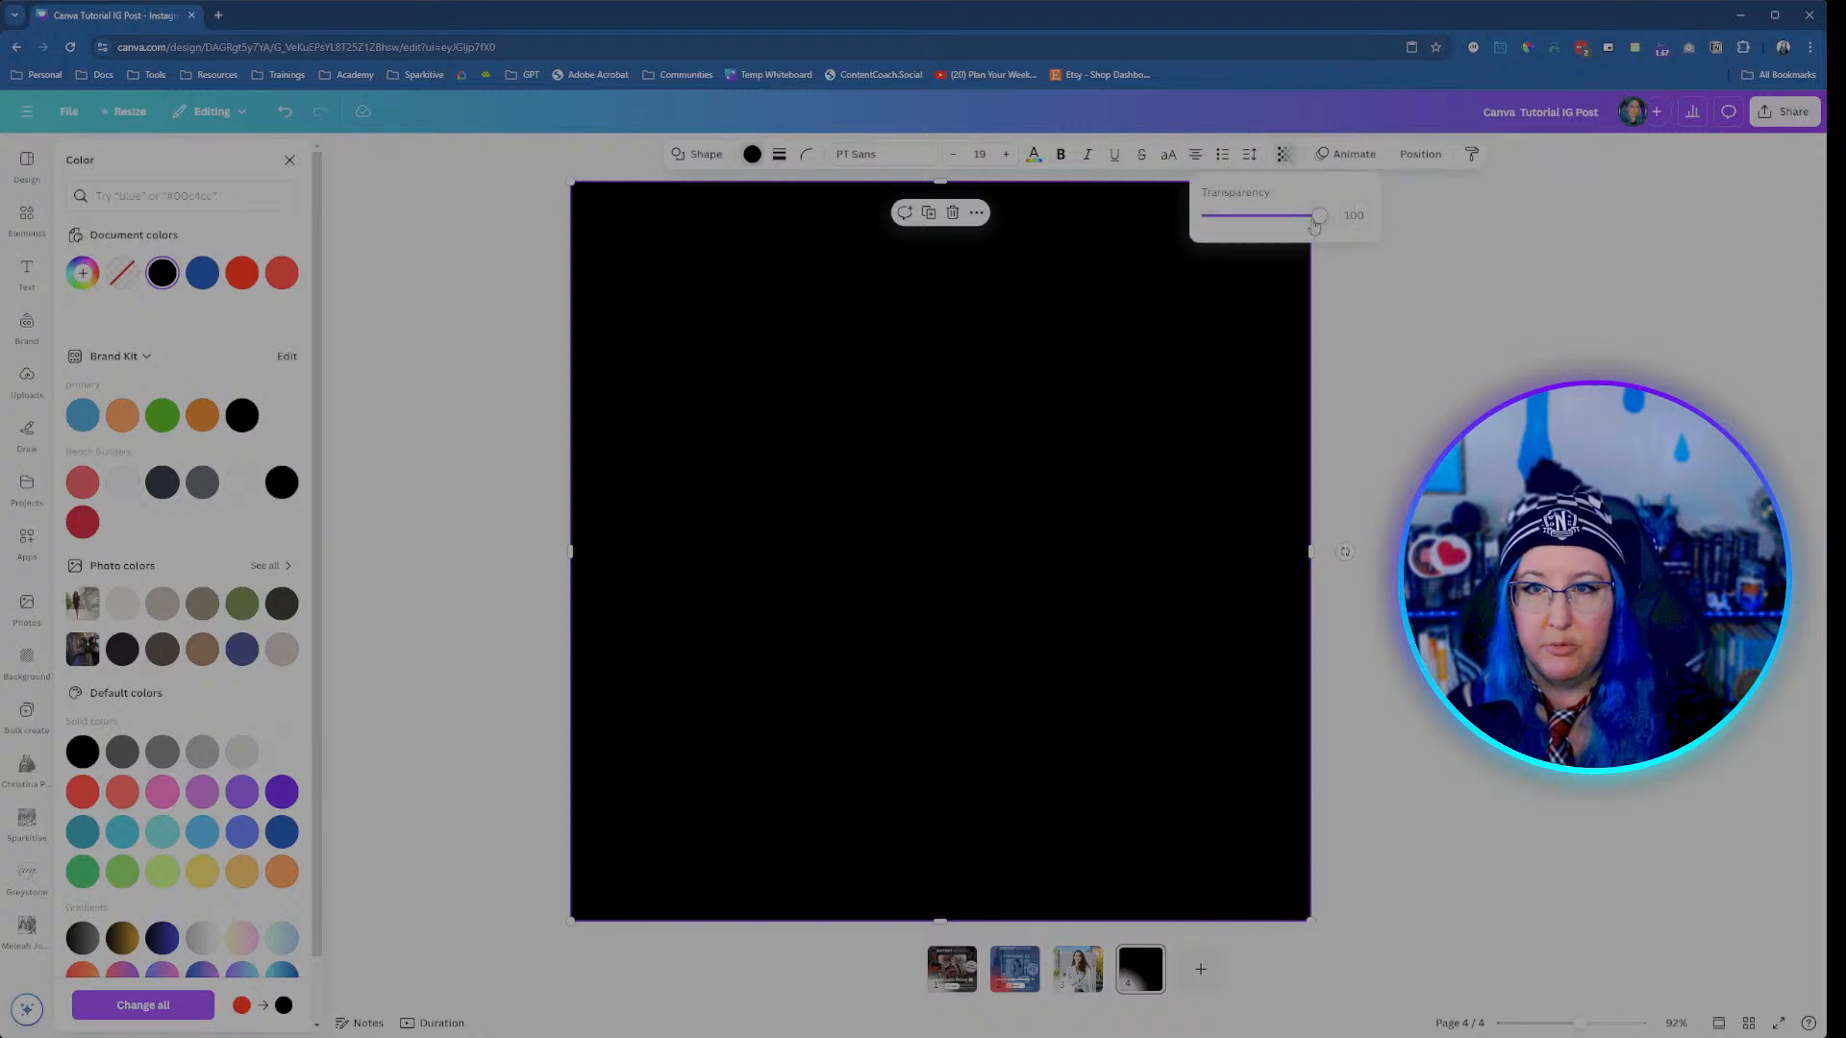
pyautogui.moveTo(1314, 224); pyautogui.dragTo(1256, 224)
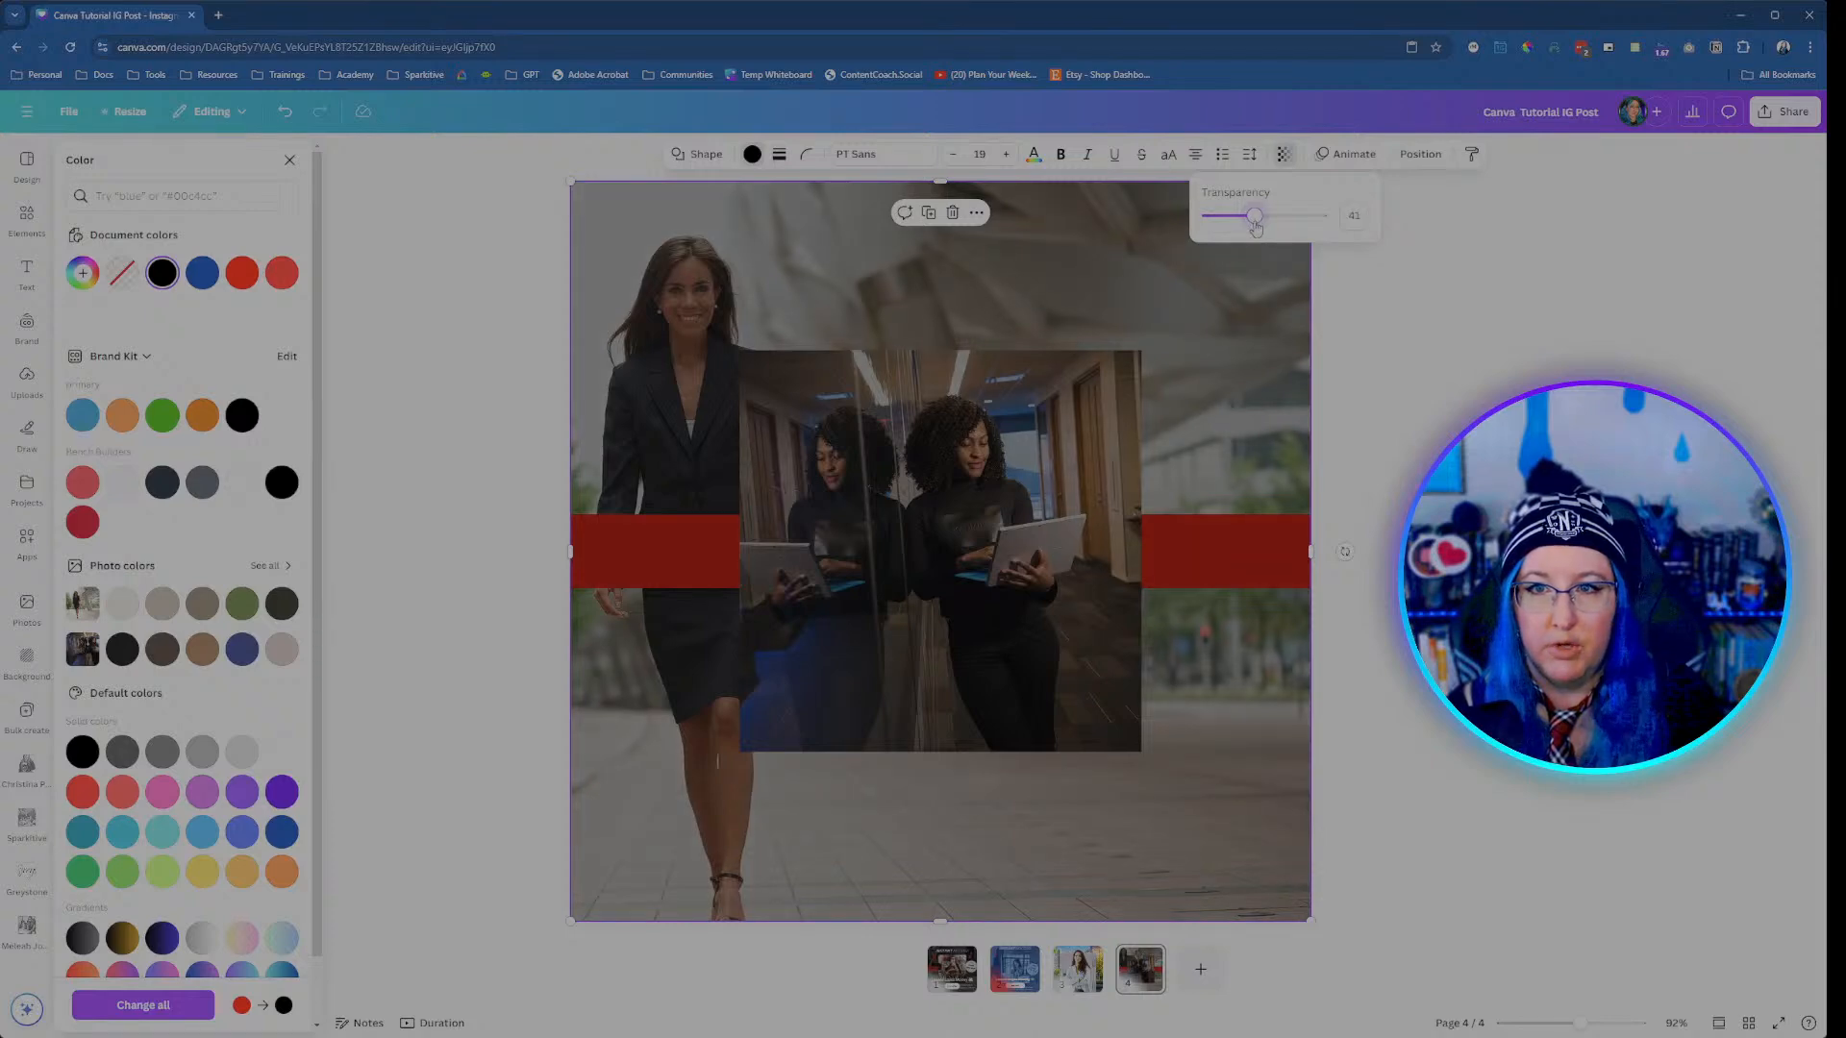
pyautogui.press('Escape')
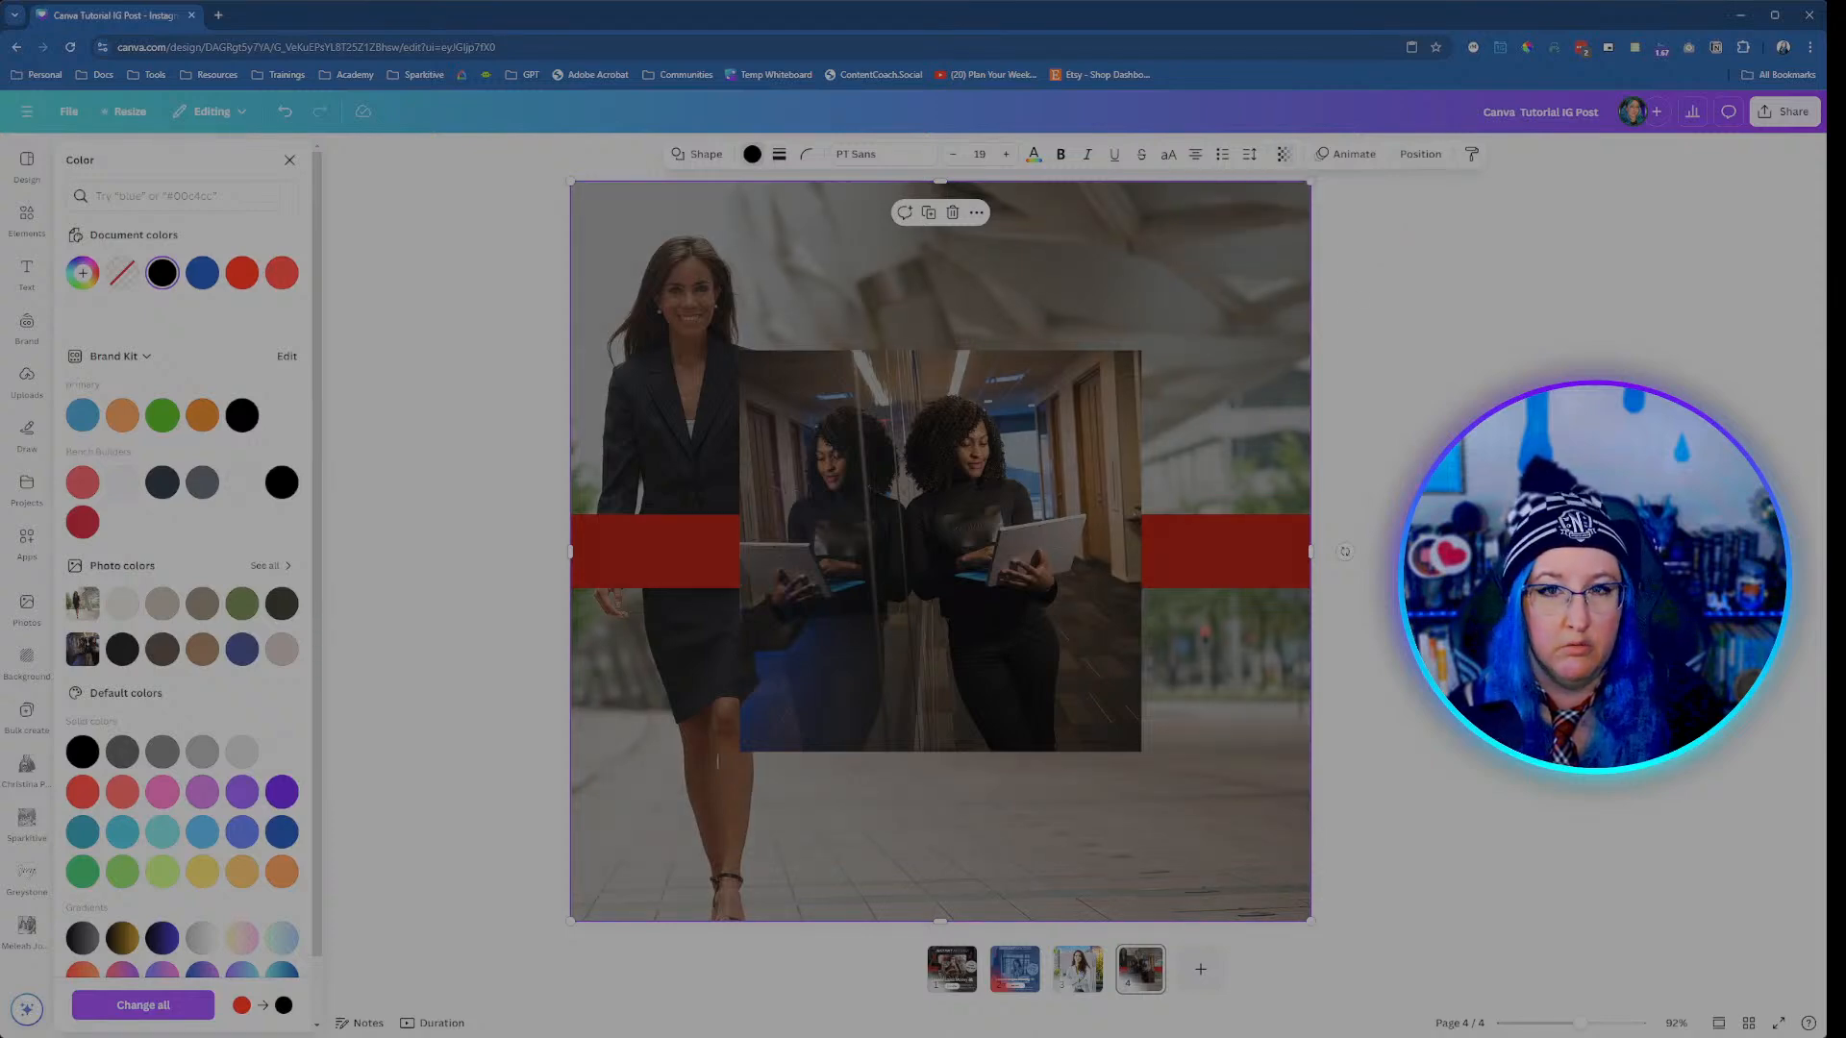
pyautogui.click(1420, 157)
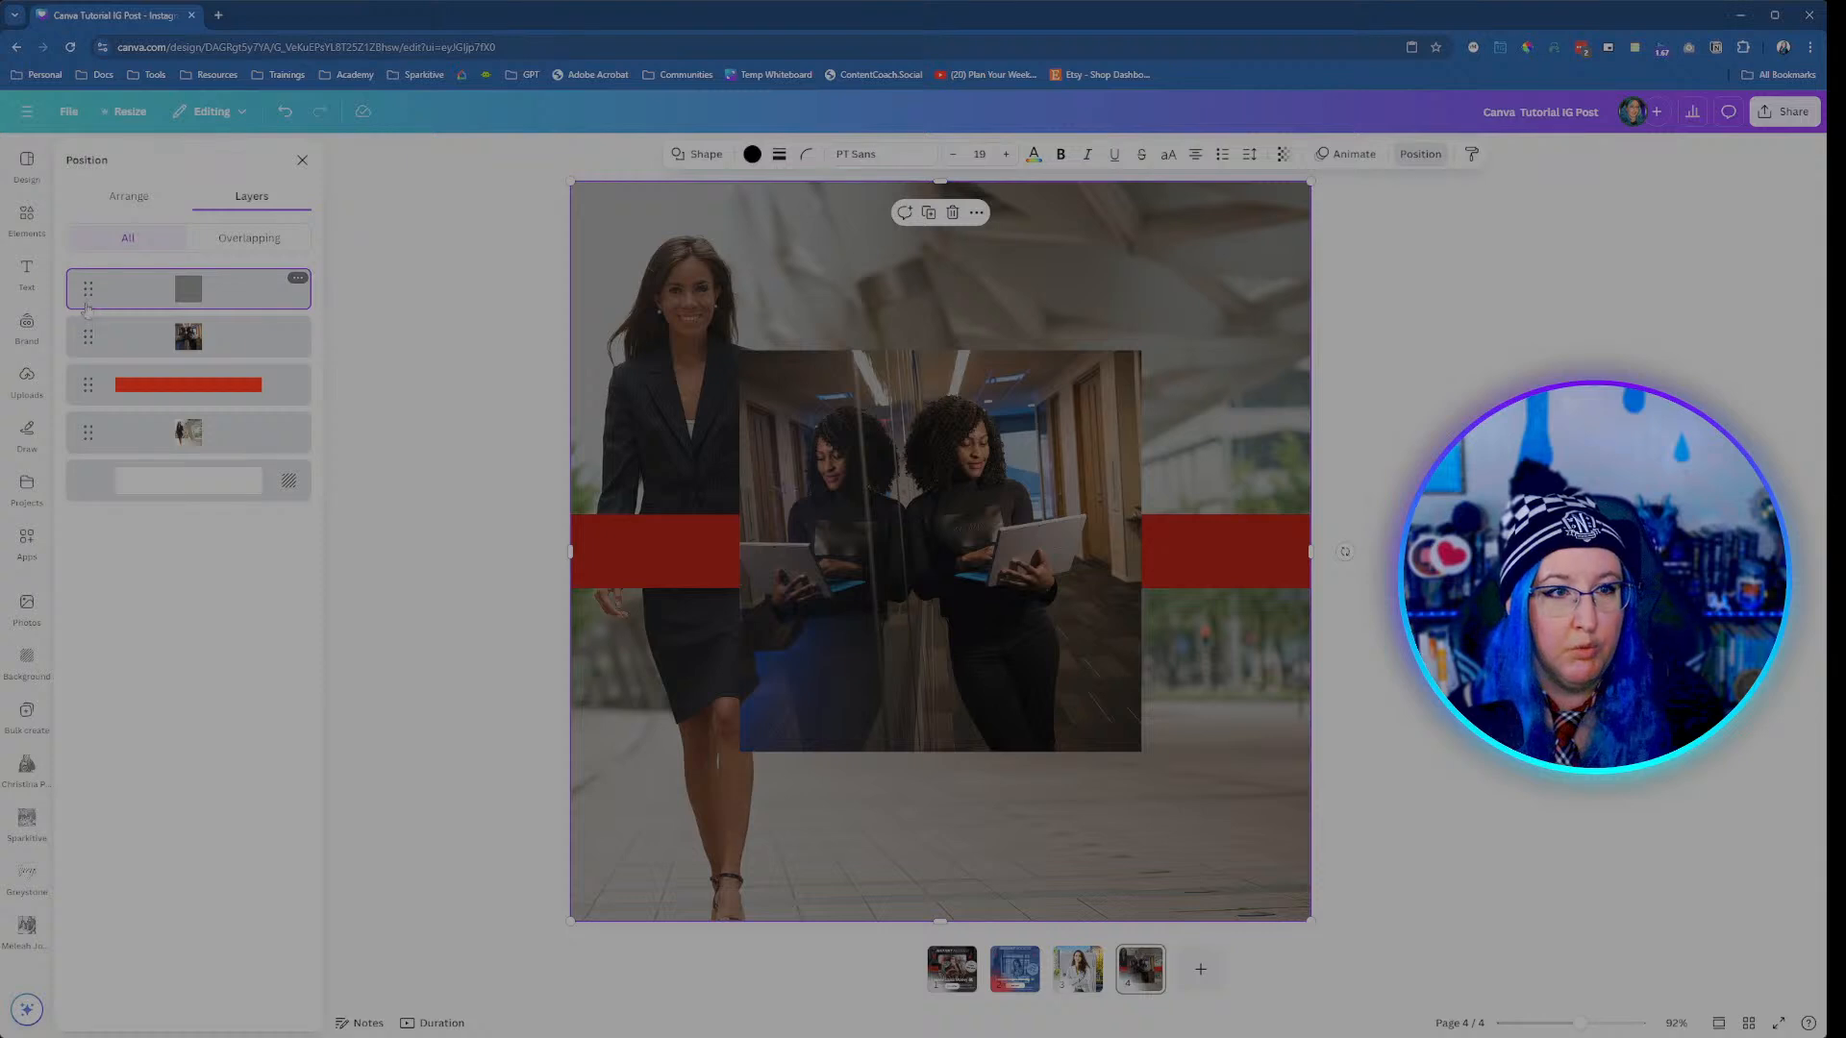
# Step: Reorder the layers so the centre photo sits above the black overlay
pyautogui.moveTo(87, 307); pyautogui.dragTo(87, 338)
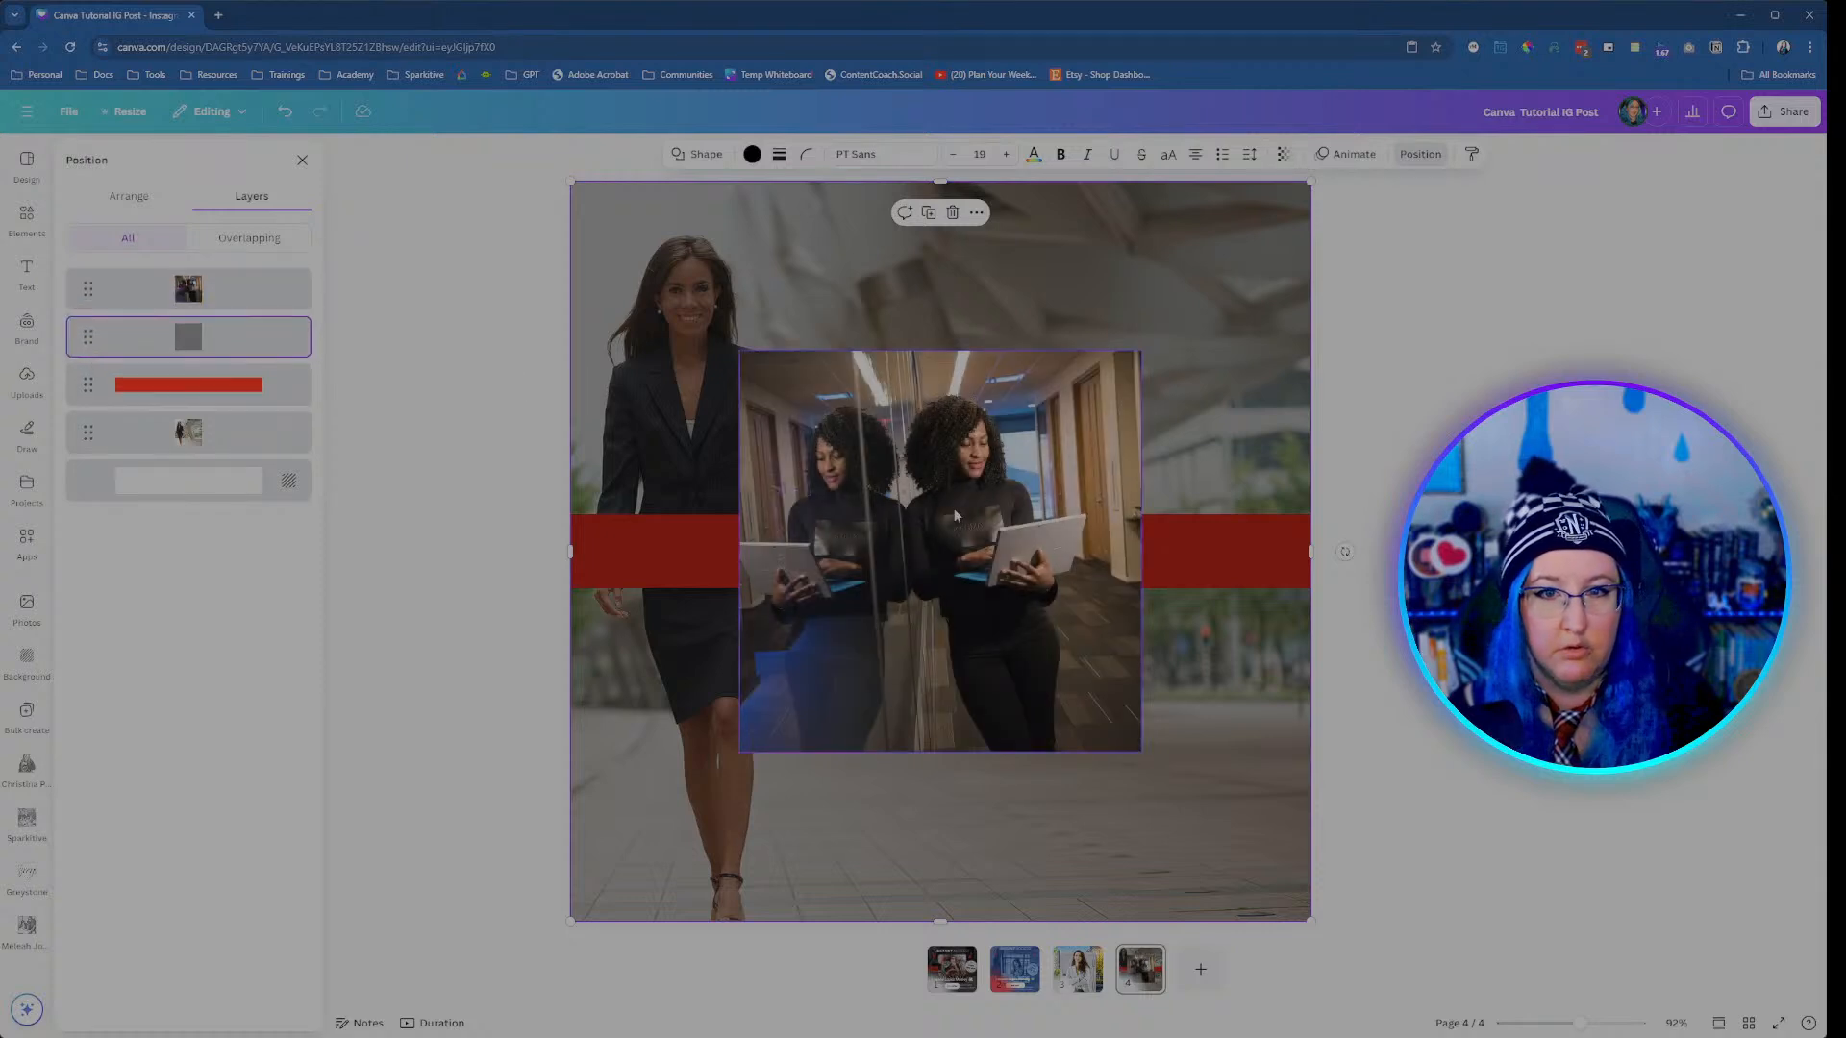
pyautogui.click(952, 969)
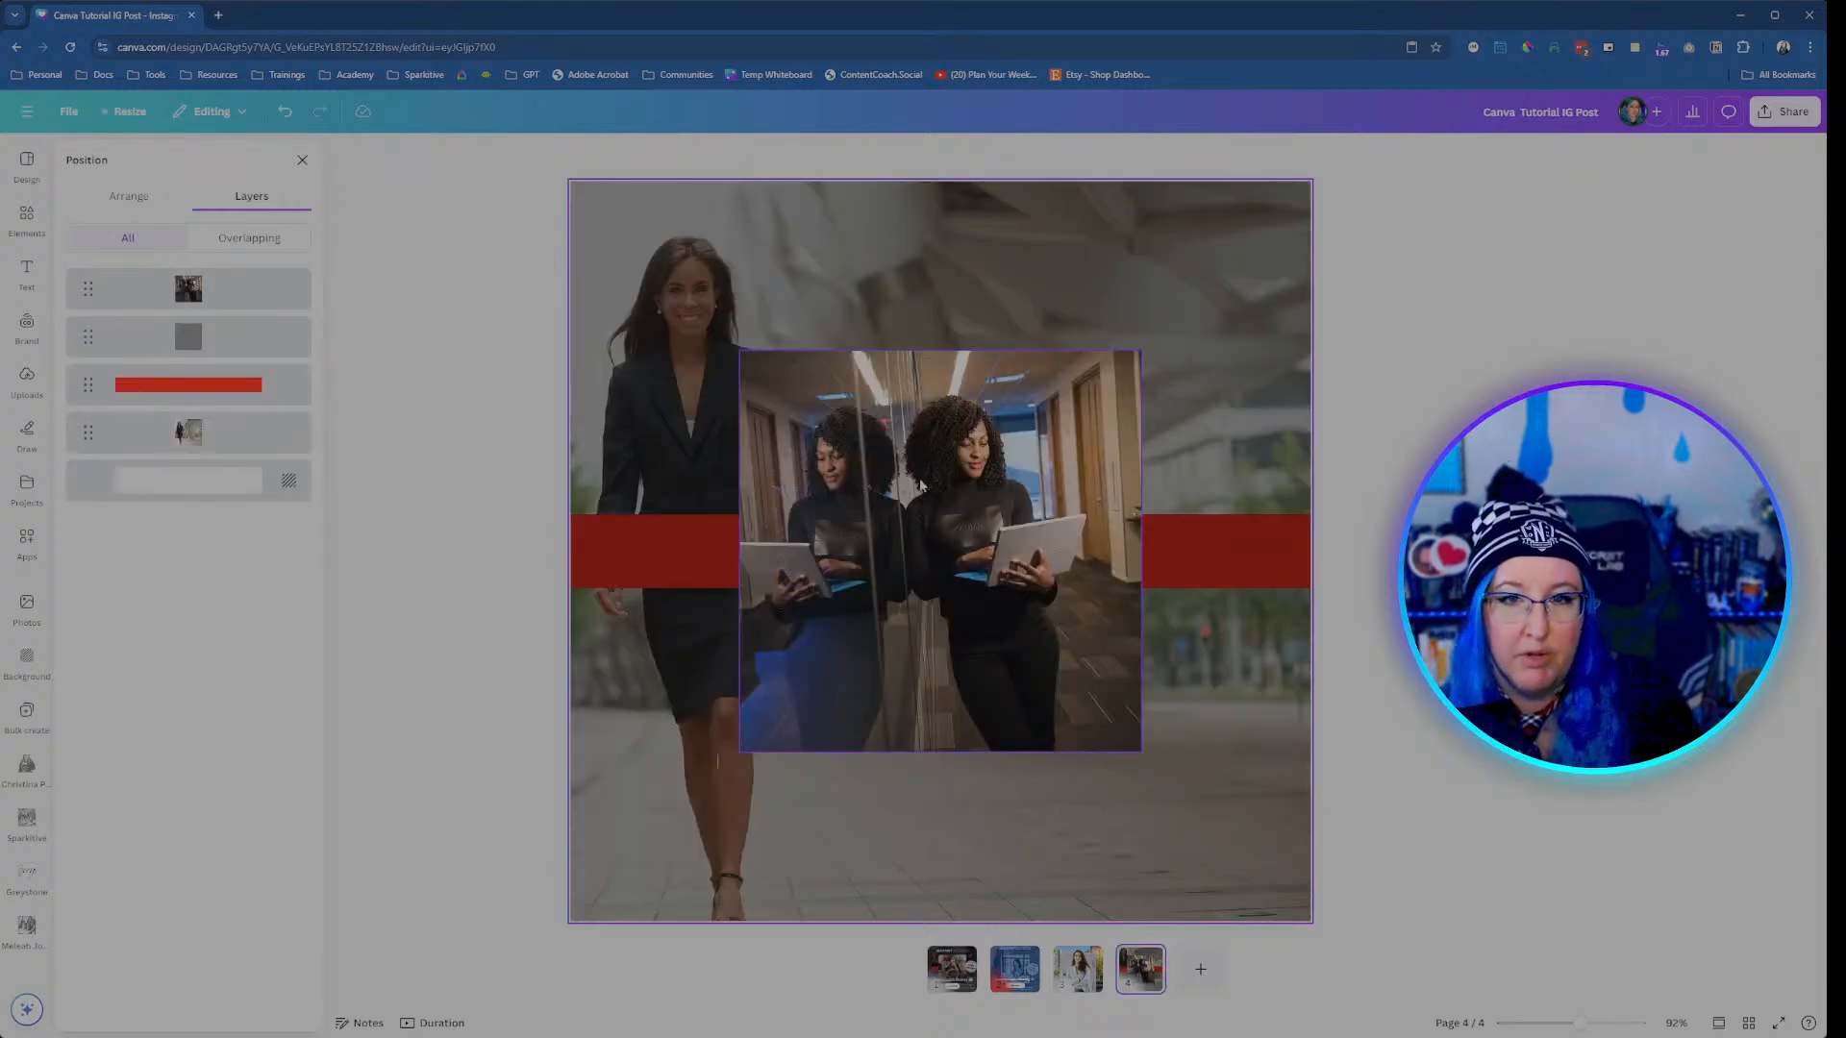
pyautogui.click(84, 334)
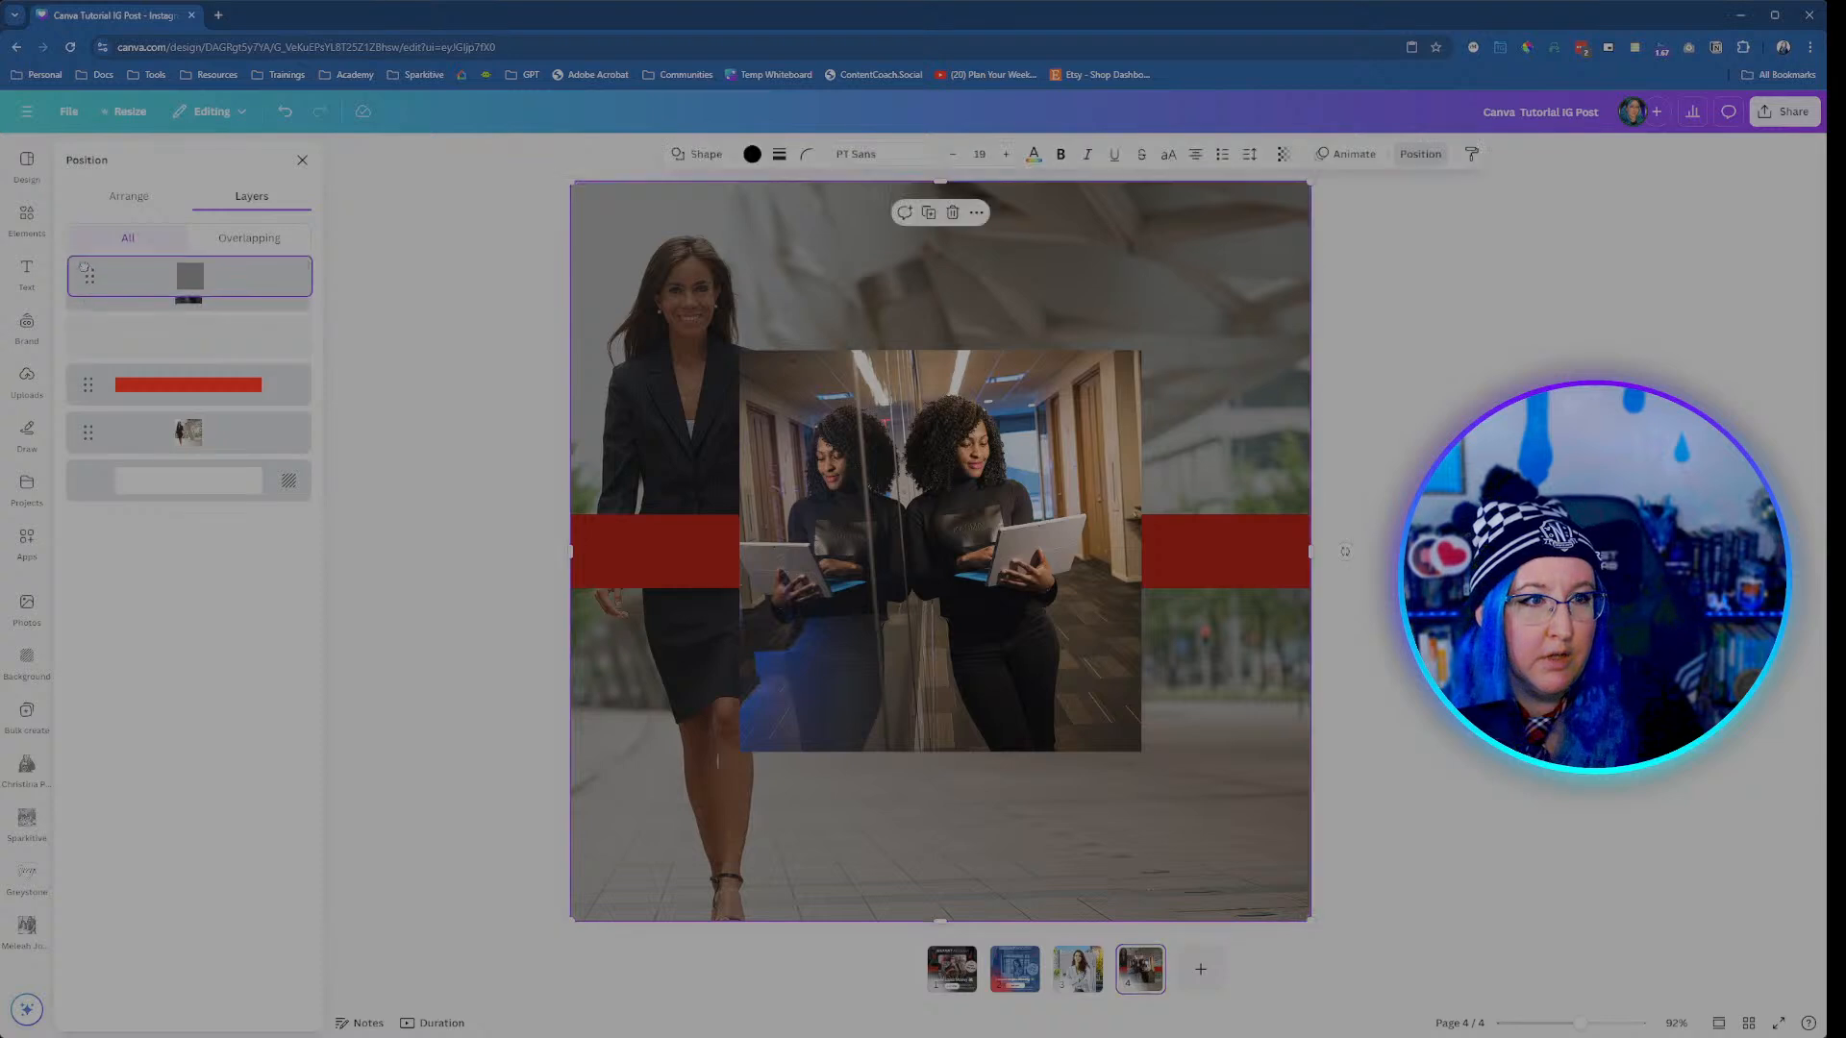
pyautogui.moveTo(92, 283); pyautogui.dragTo(88, 337)
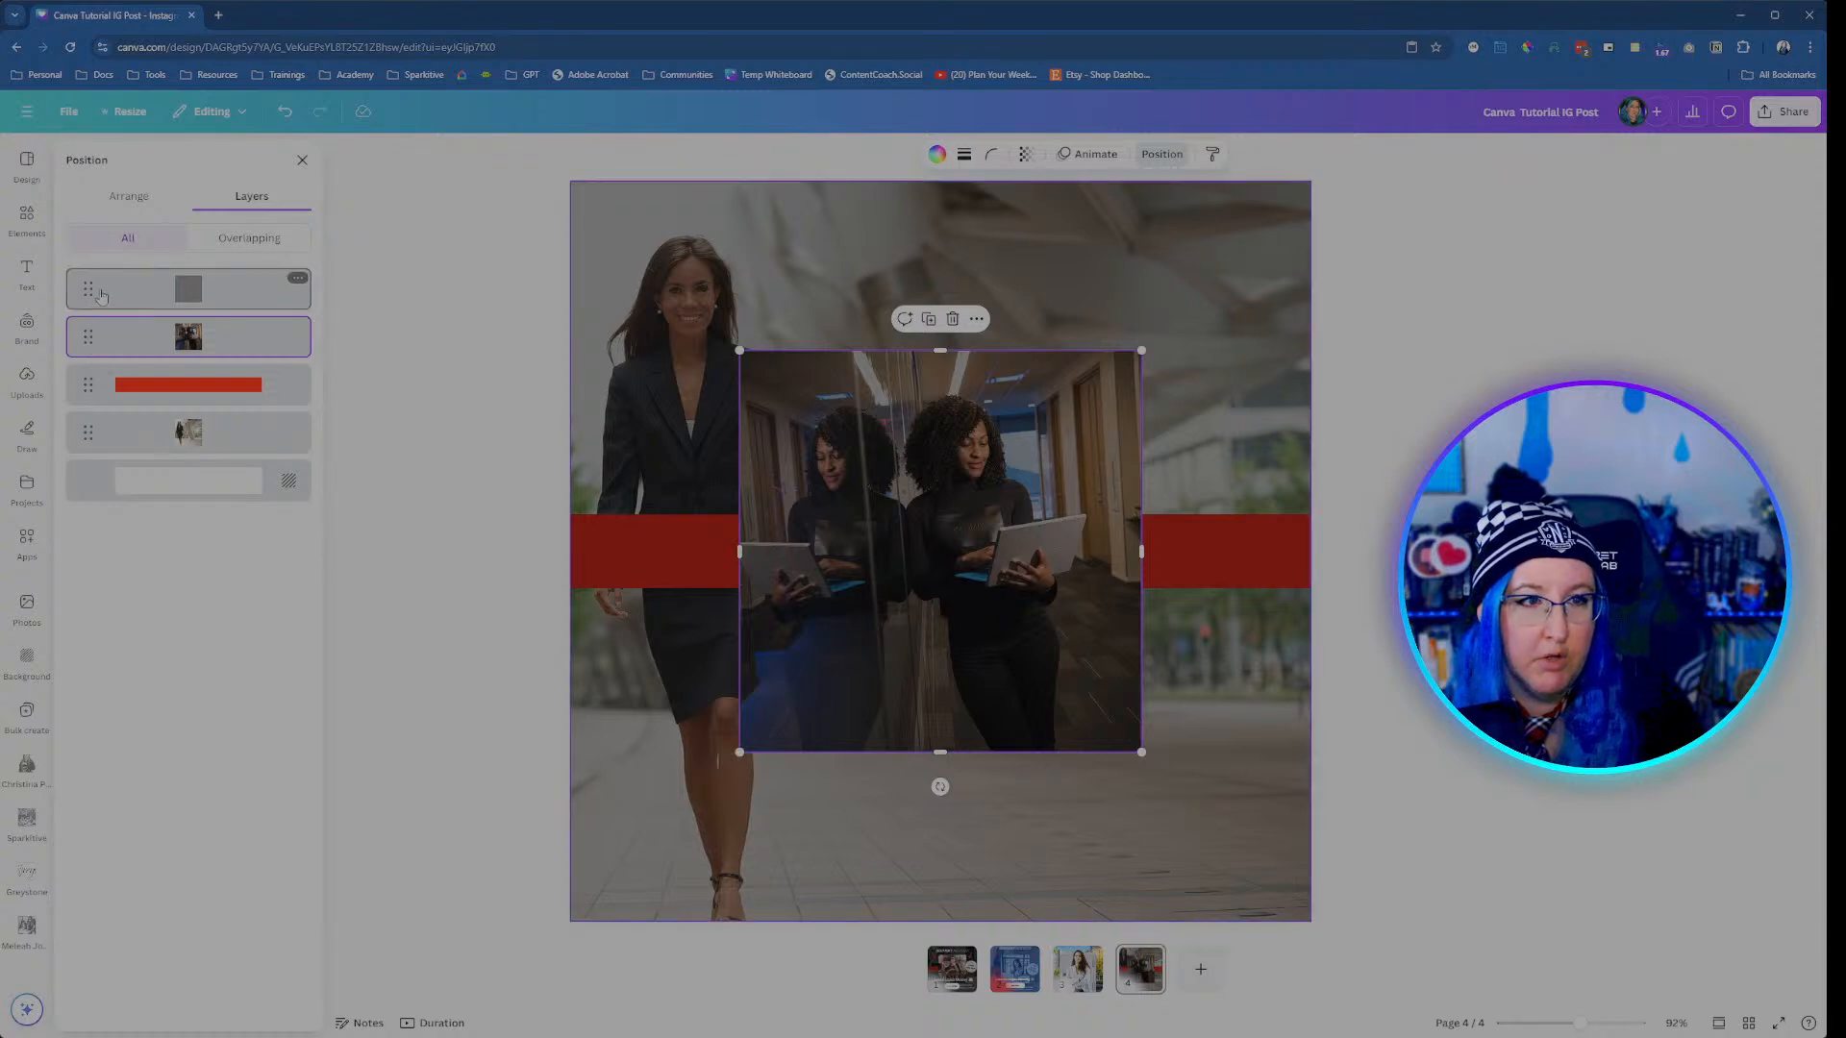
pyautogui.moveTo(86, 338); pyautogui.dragTo(77, 275)
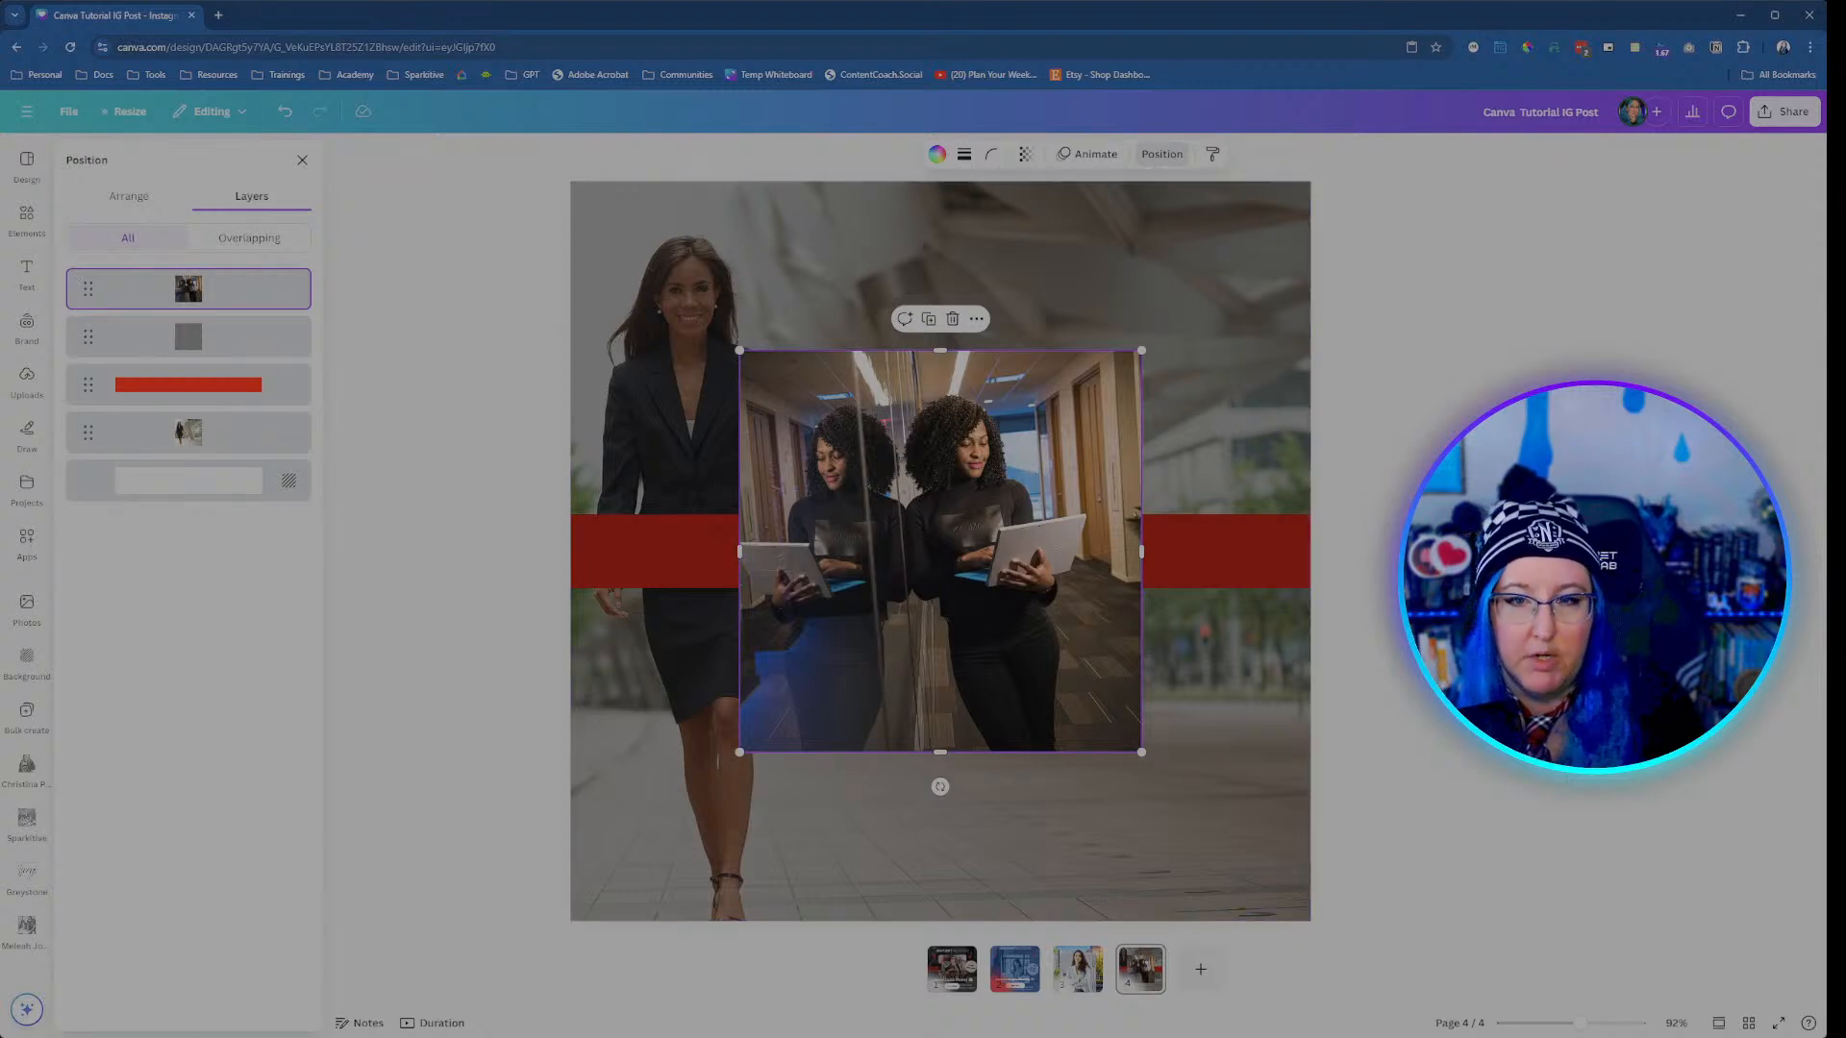
pyautogui.click(302, 161)
pyautogui.click(449, 317)
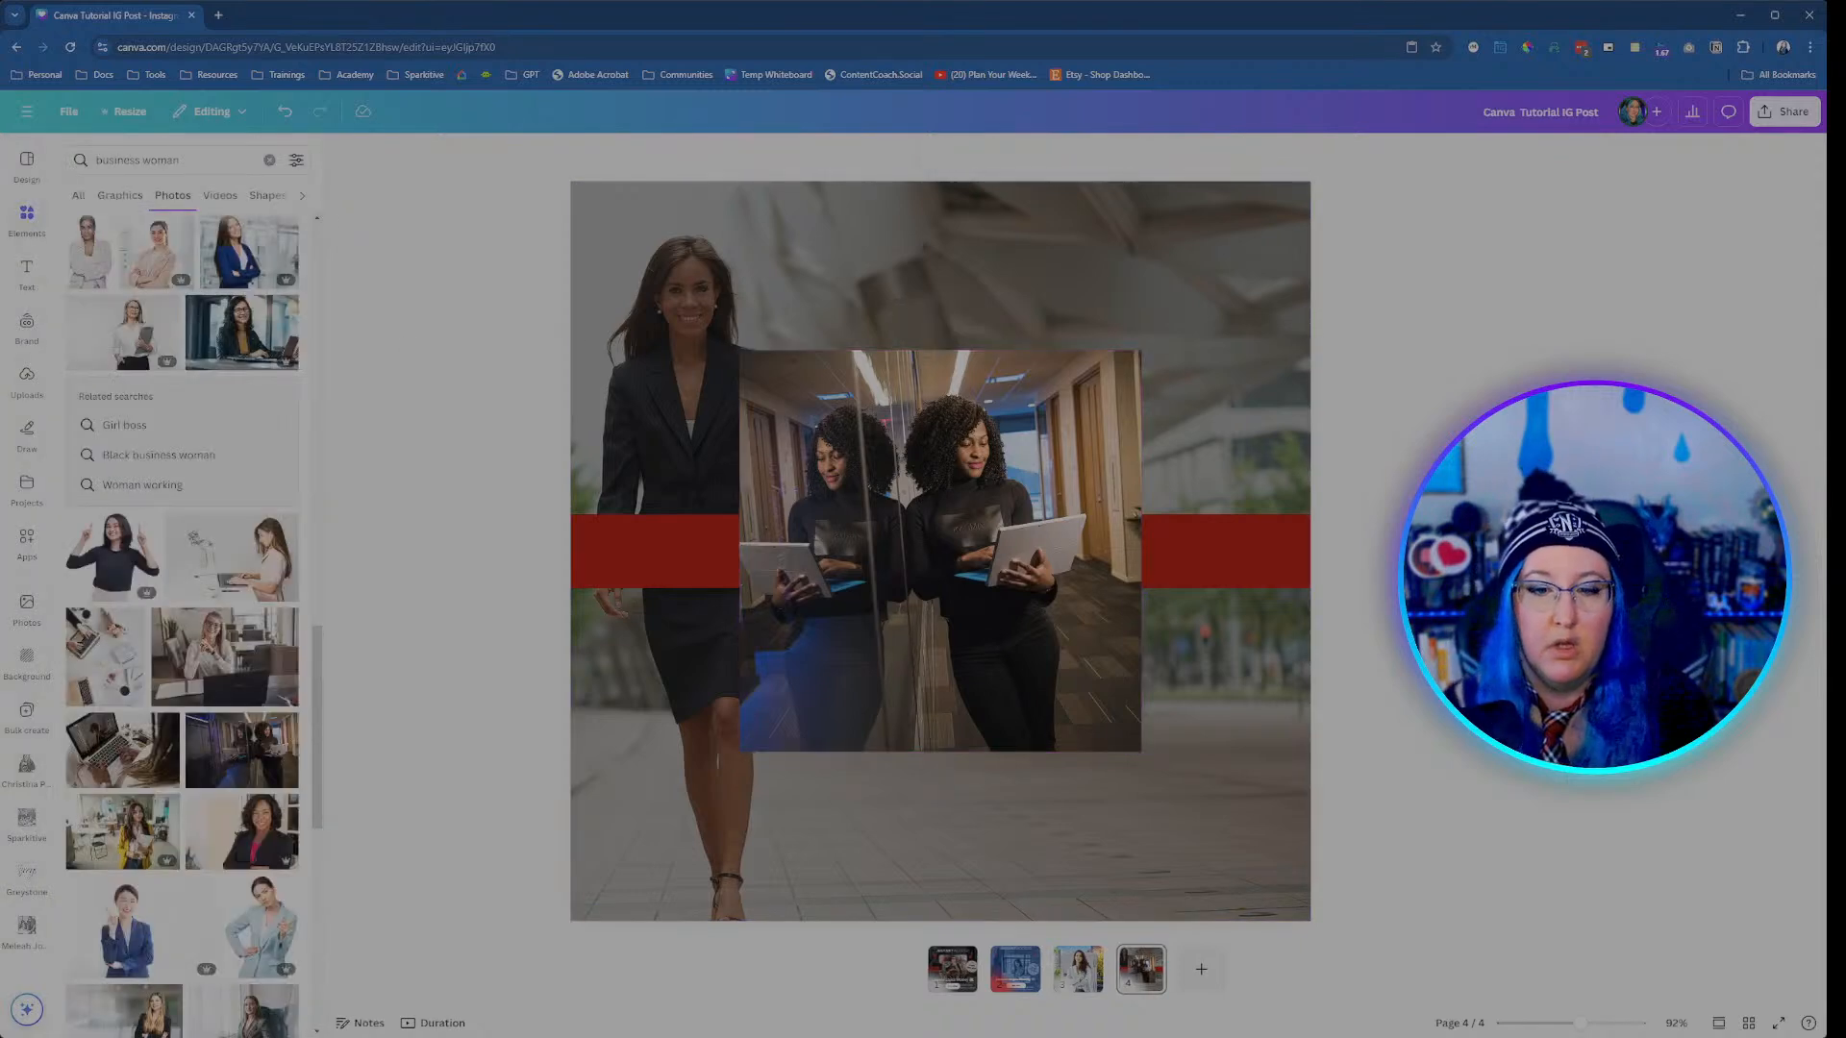
# Step: Check page 1 for reference, then add a Heading text box to page 4
pyautogui.click(951, 969)
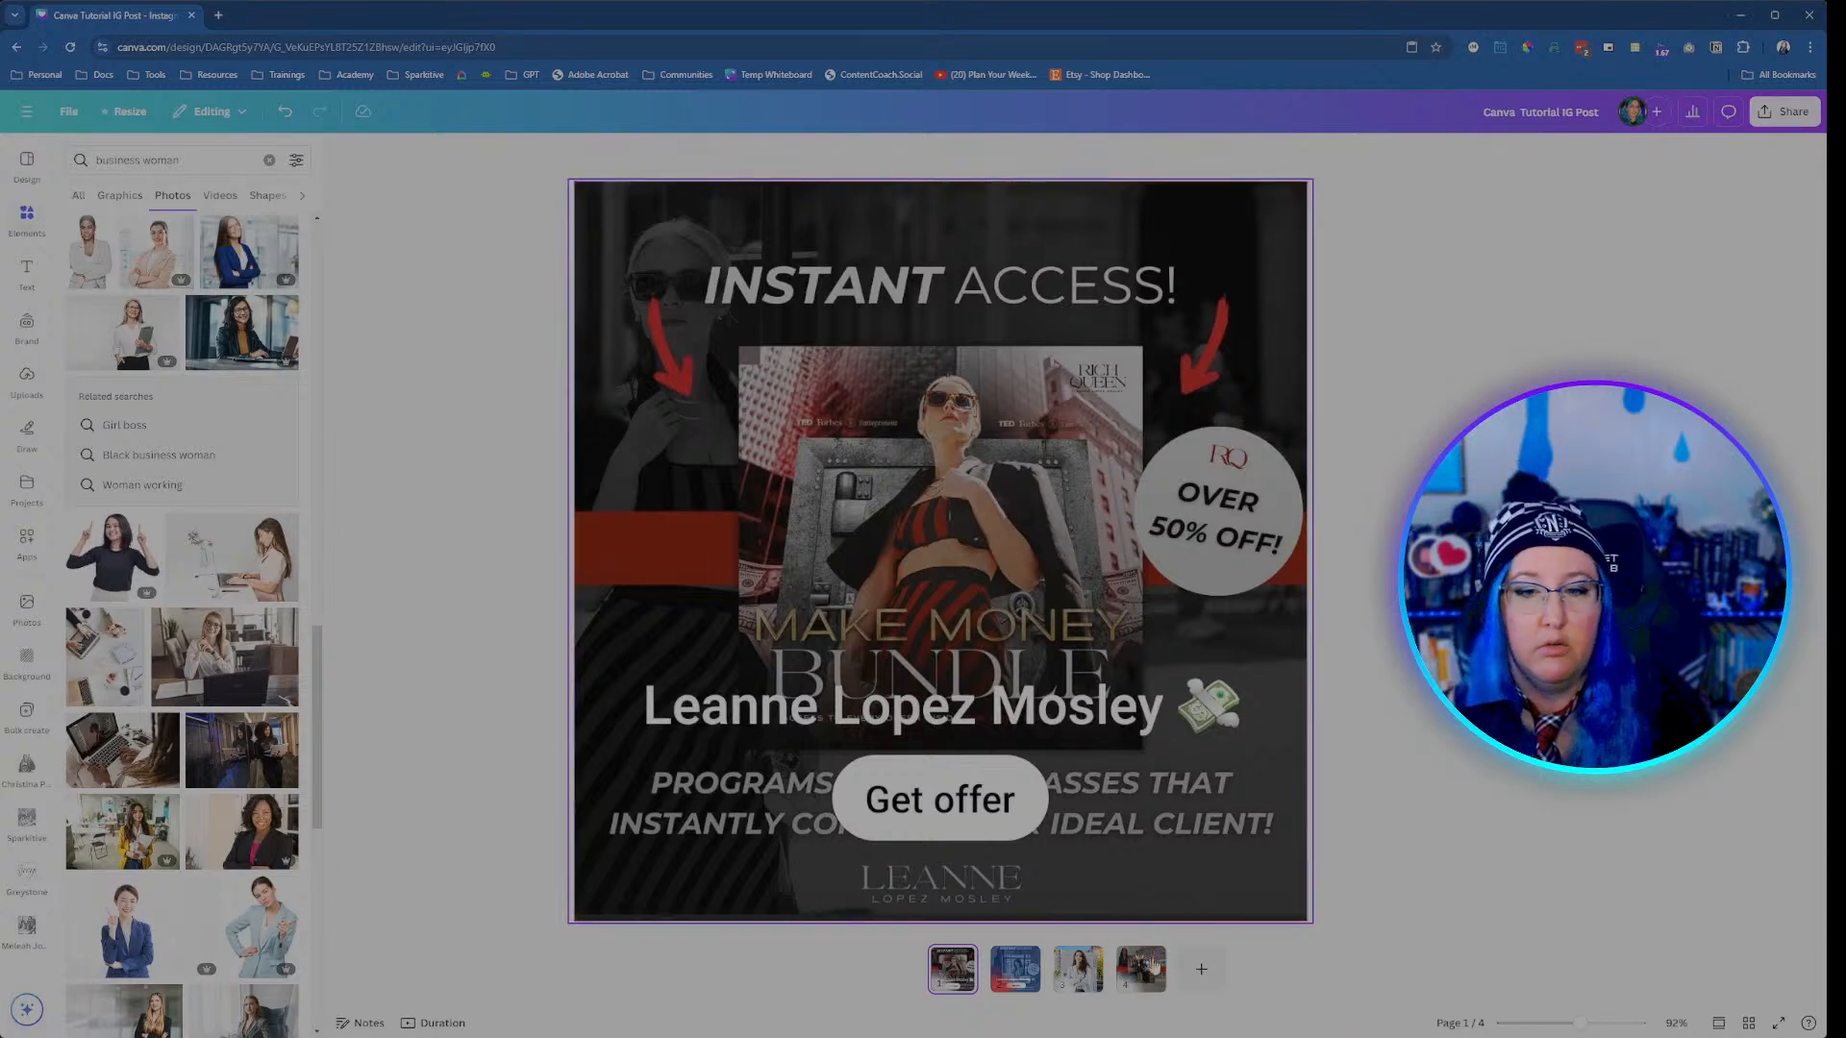
pyautogui.click(1141, 969)
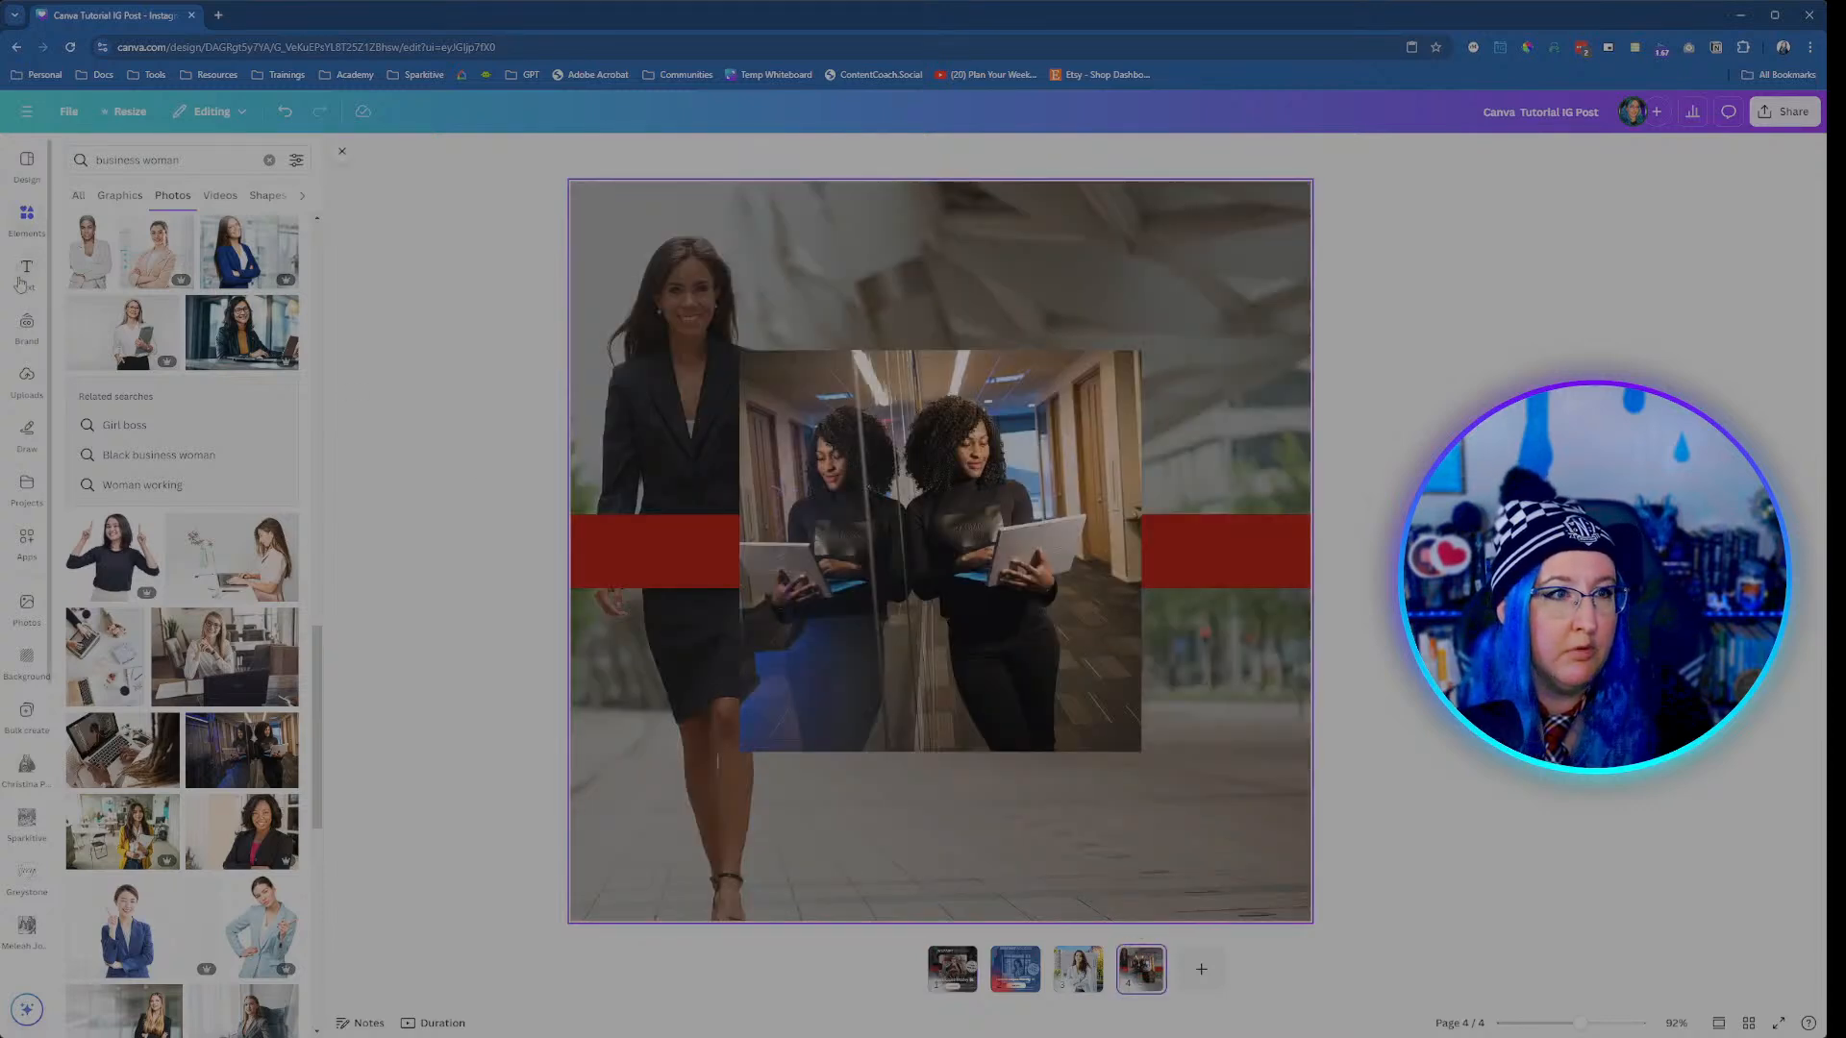
pyautogui.click(26, 274)
pyautogui.click(122, 309)
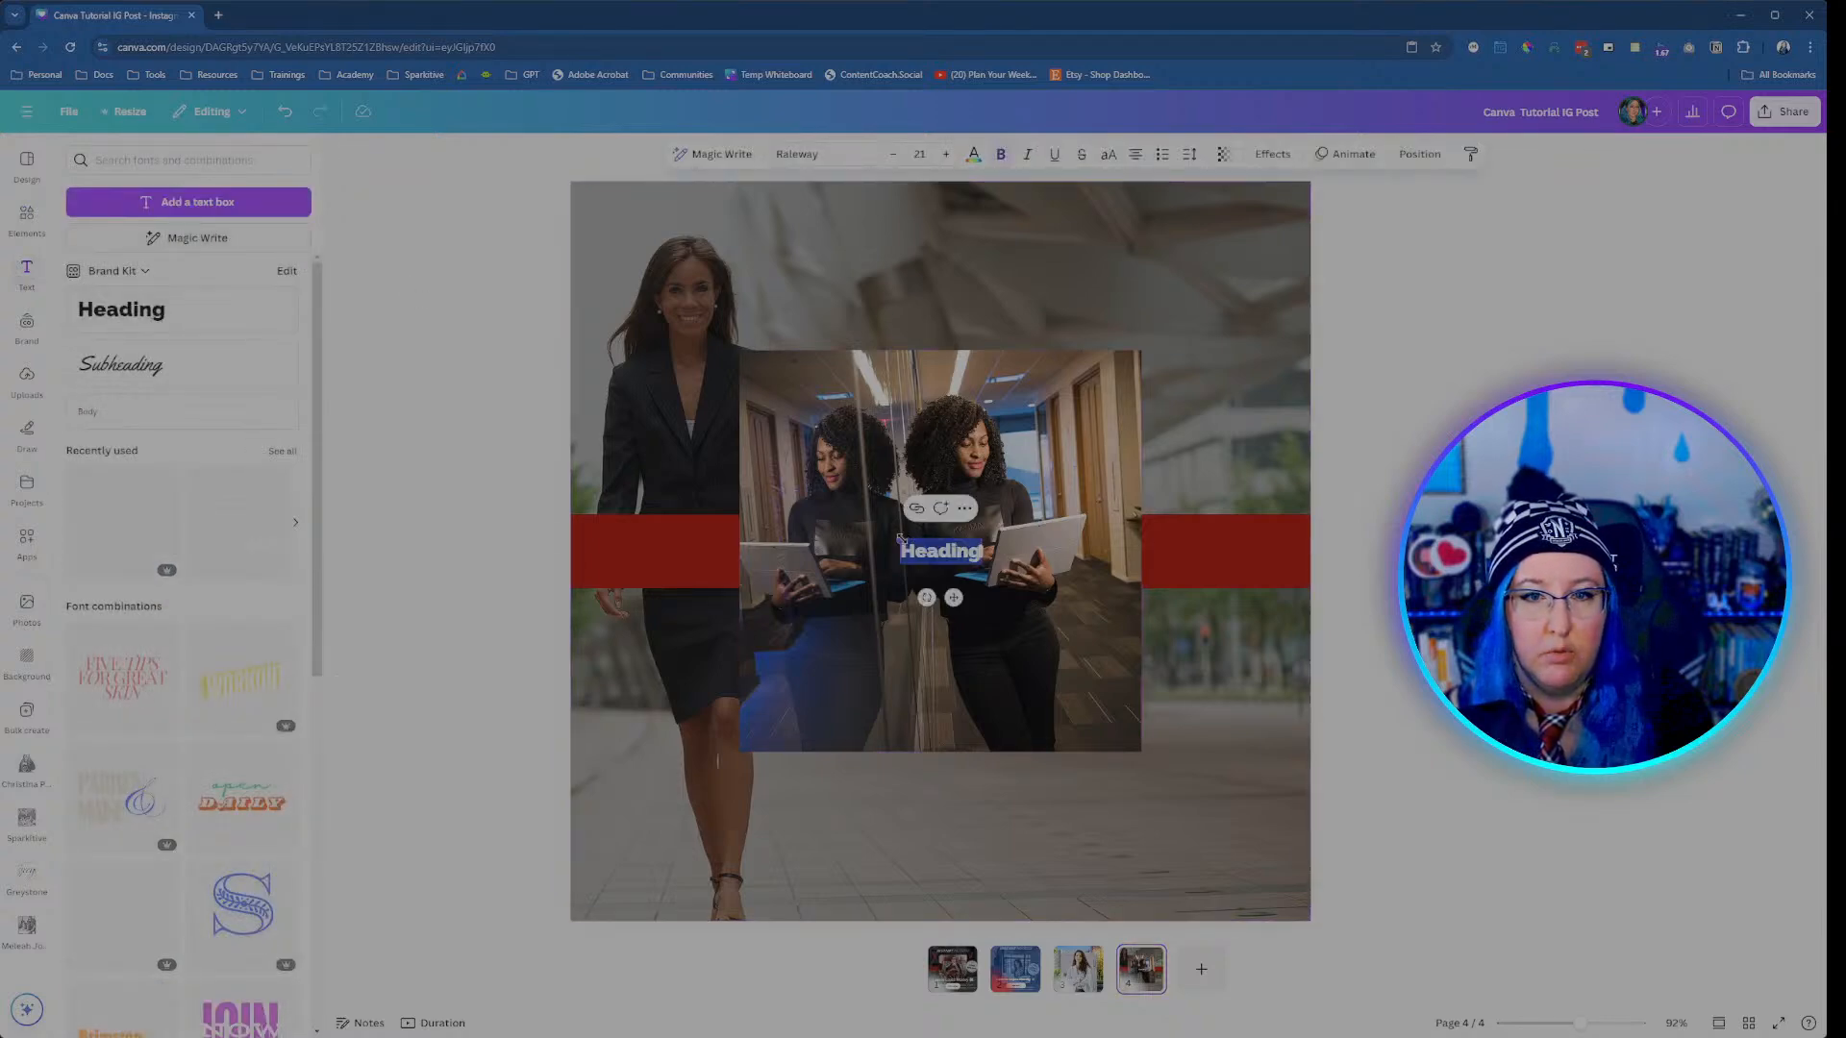
# Step: Enlarge the heading, type 'Instant Access!', make 'Access!' regular weight and 'Instant' italic
pyautogui.moveTo(899, 538); pyautogui.dragTo(734, 489)
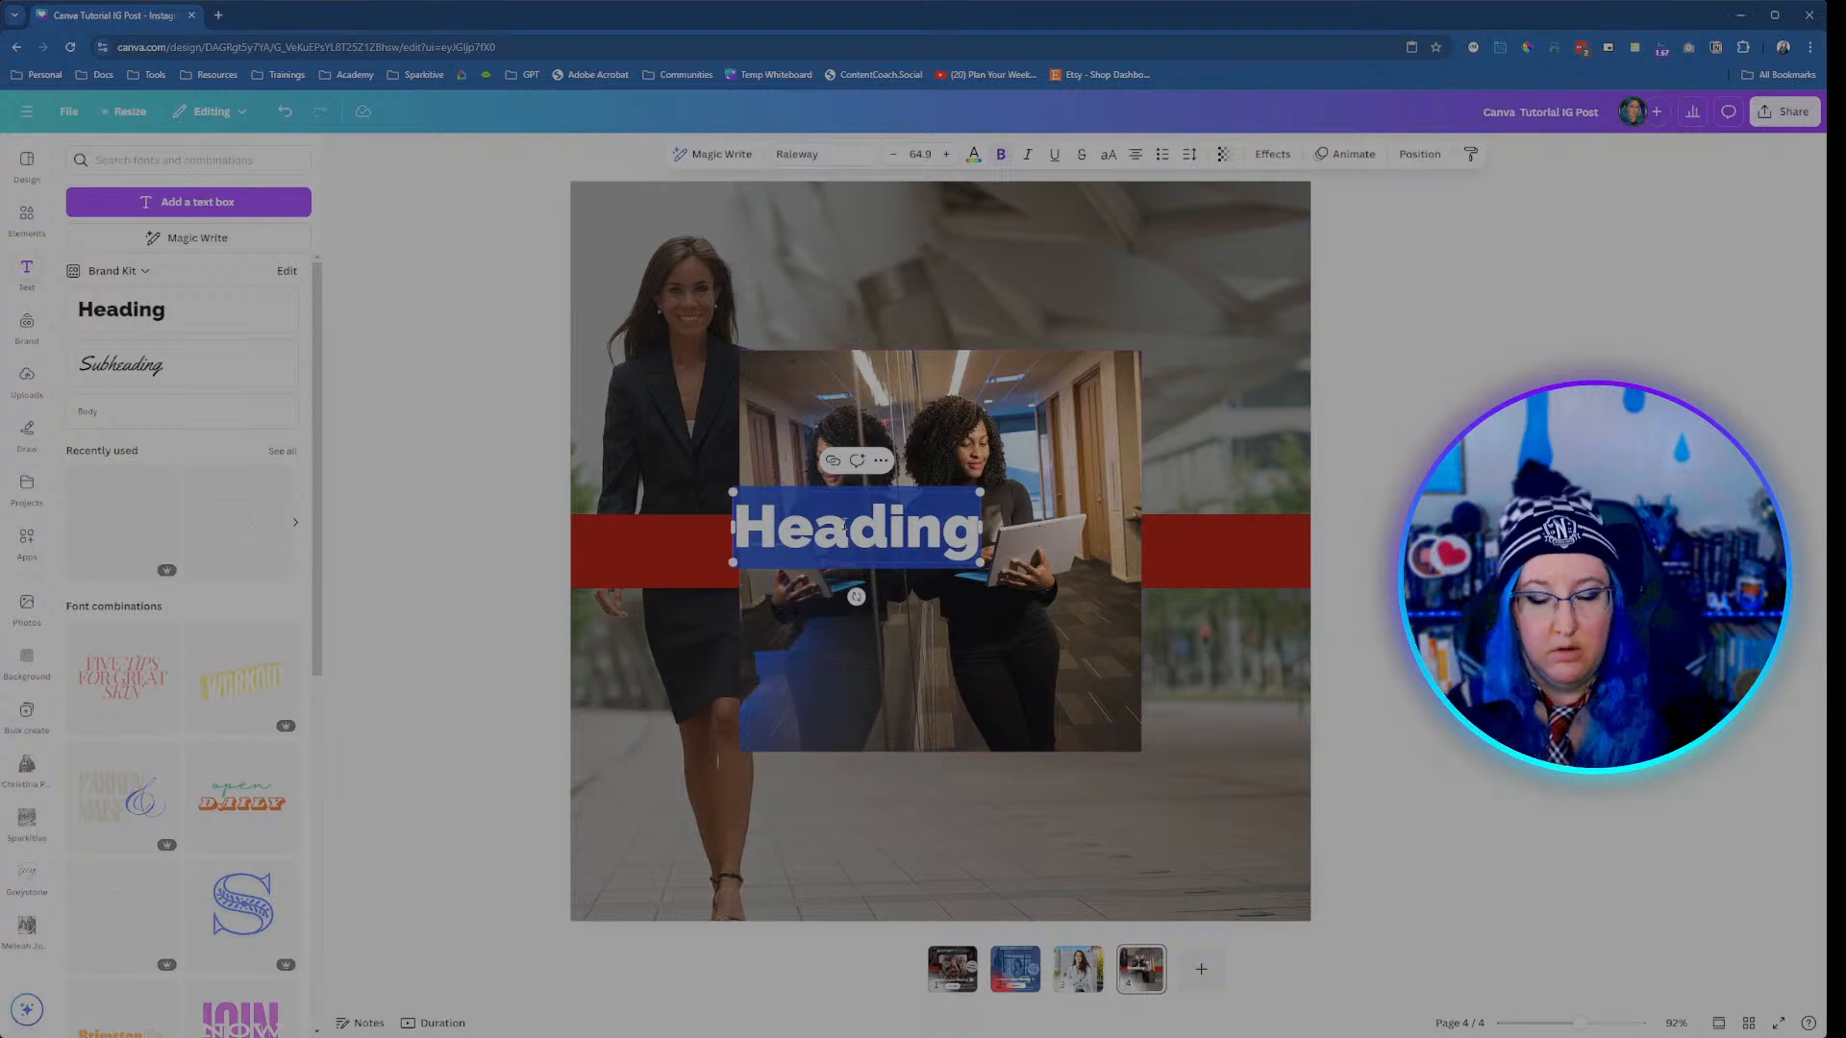
pyautogui.write('Instant Ace')
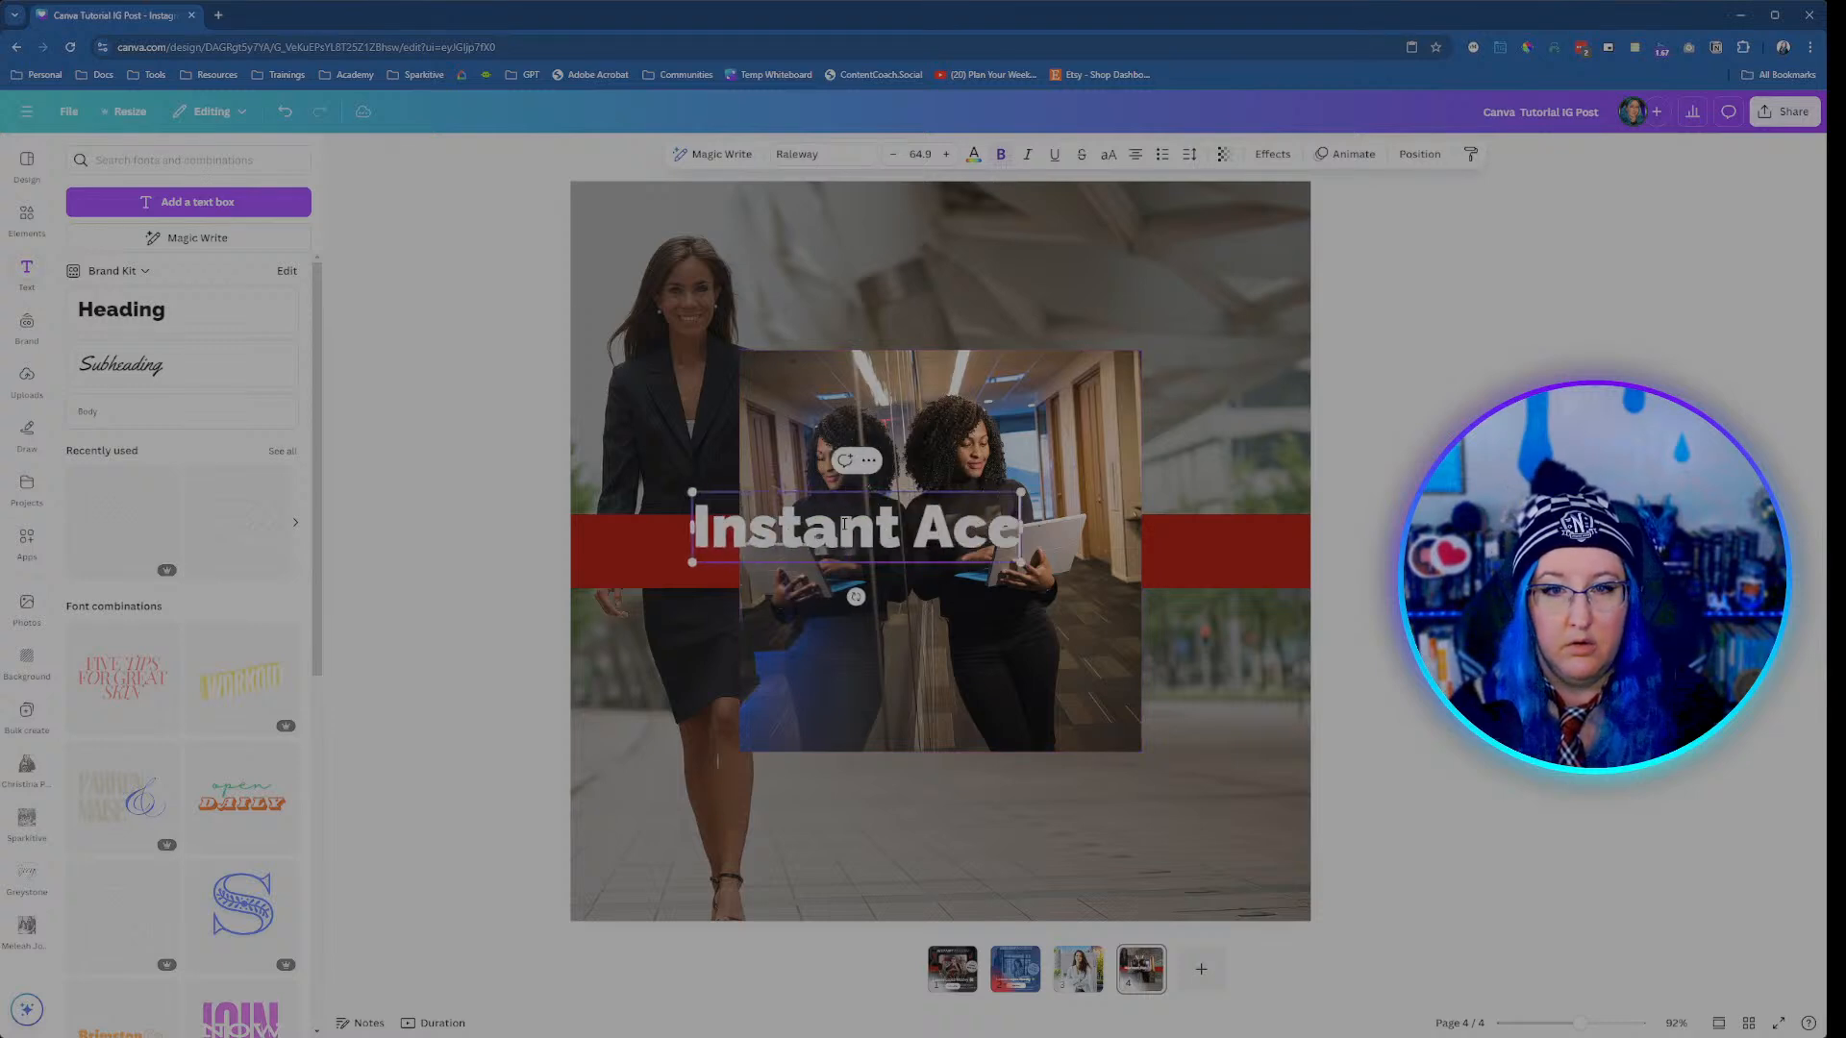
pyautogui.press('BackSpace')
pyautogui.write('cess!')
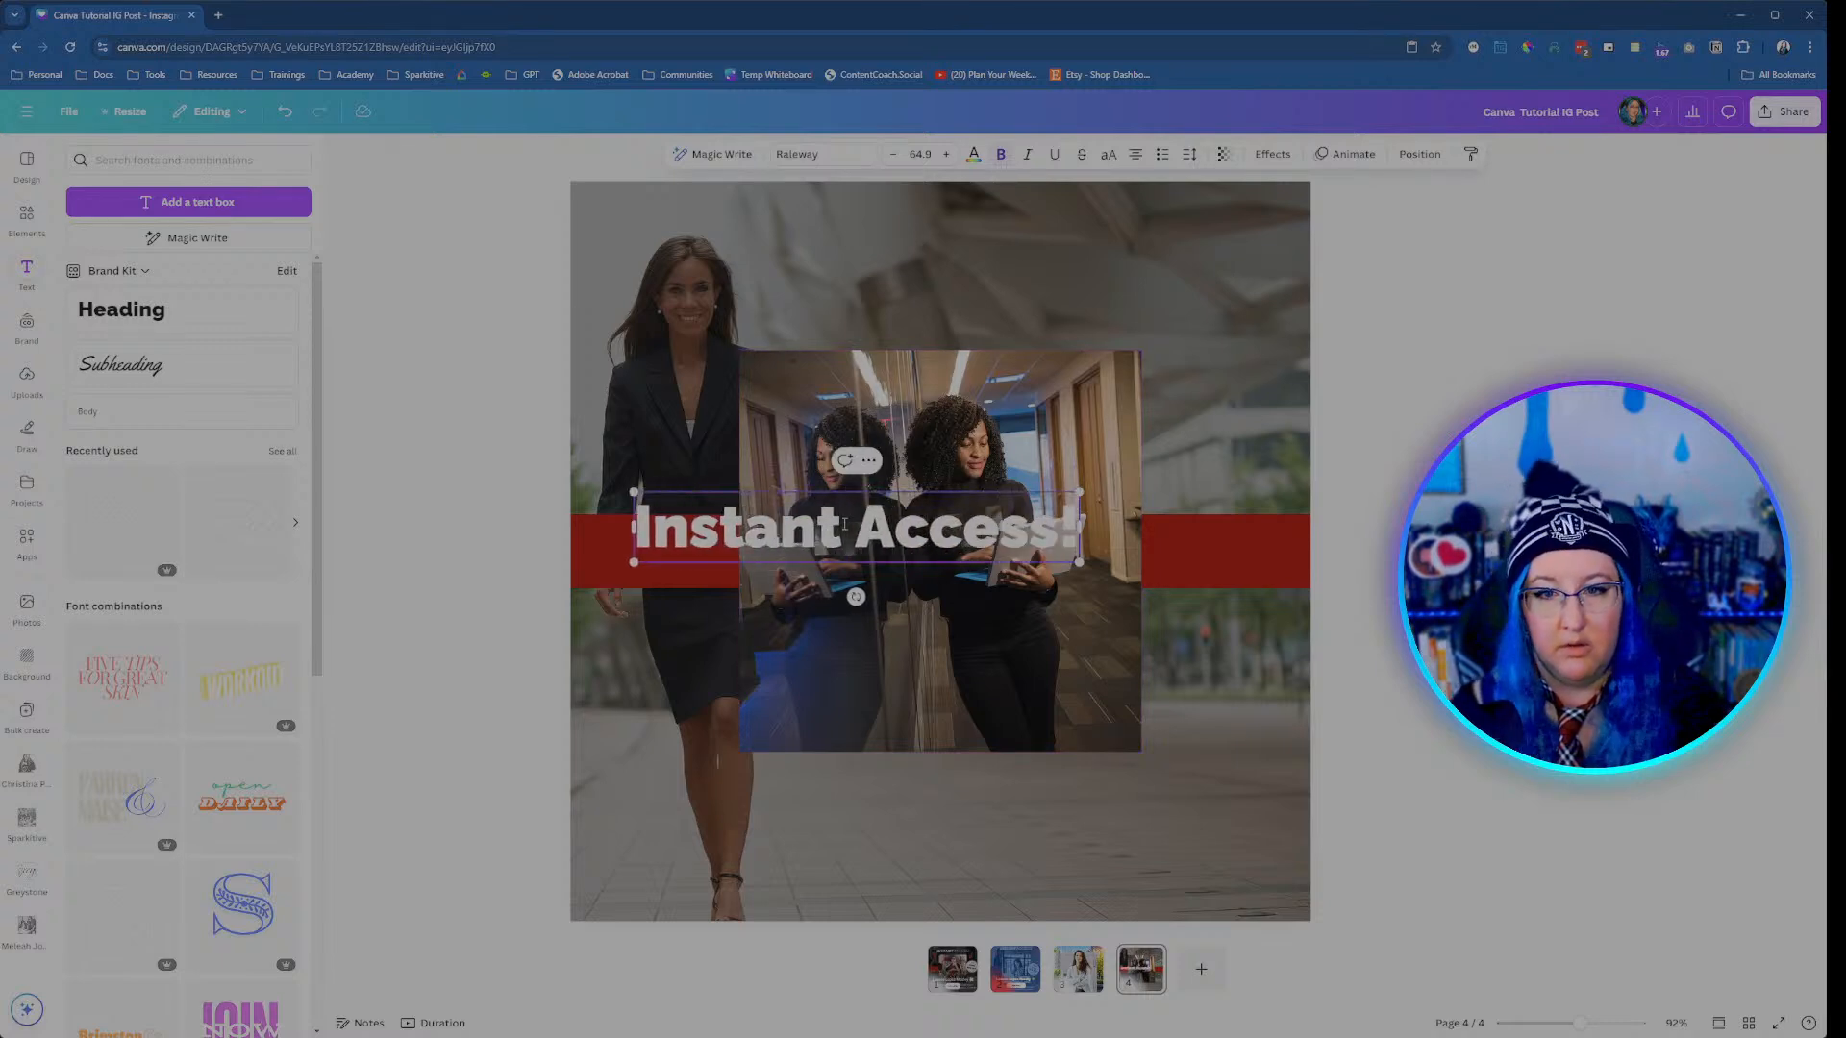
pyautogui.moveTo(856, 528); pyautogui.dragTo(1081, 528)
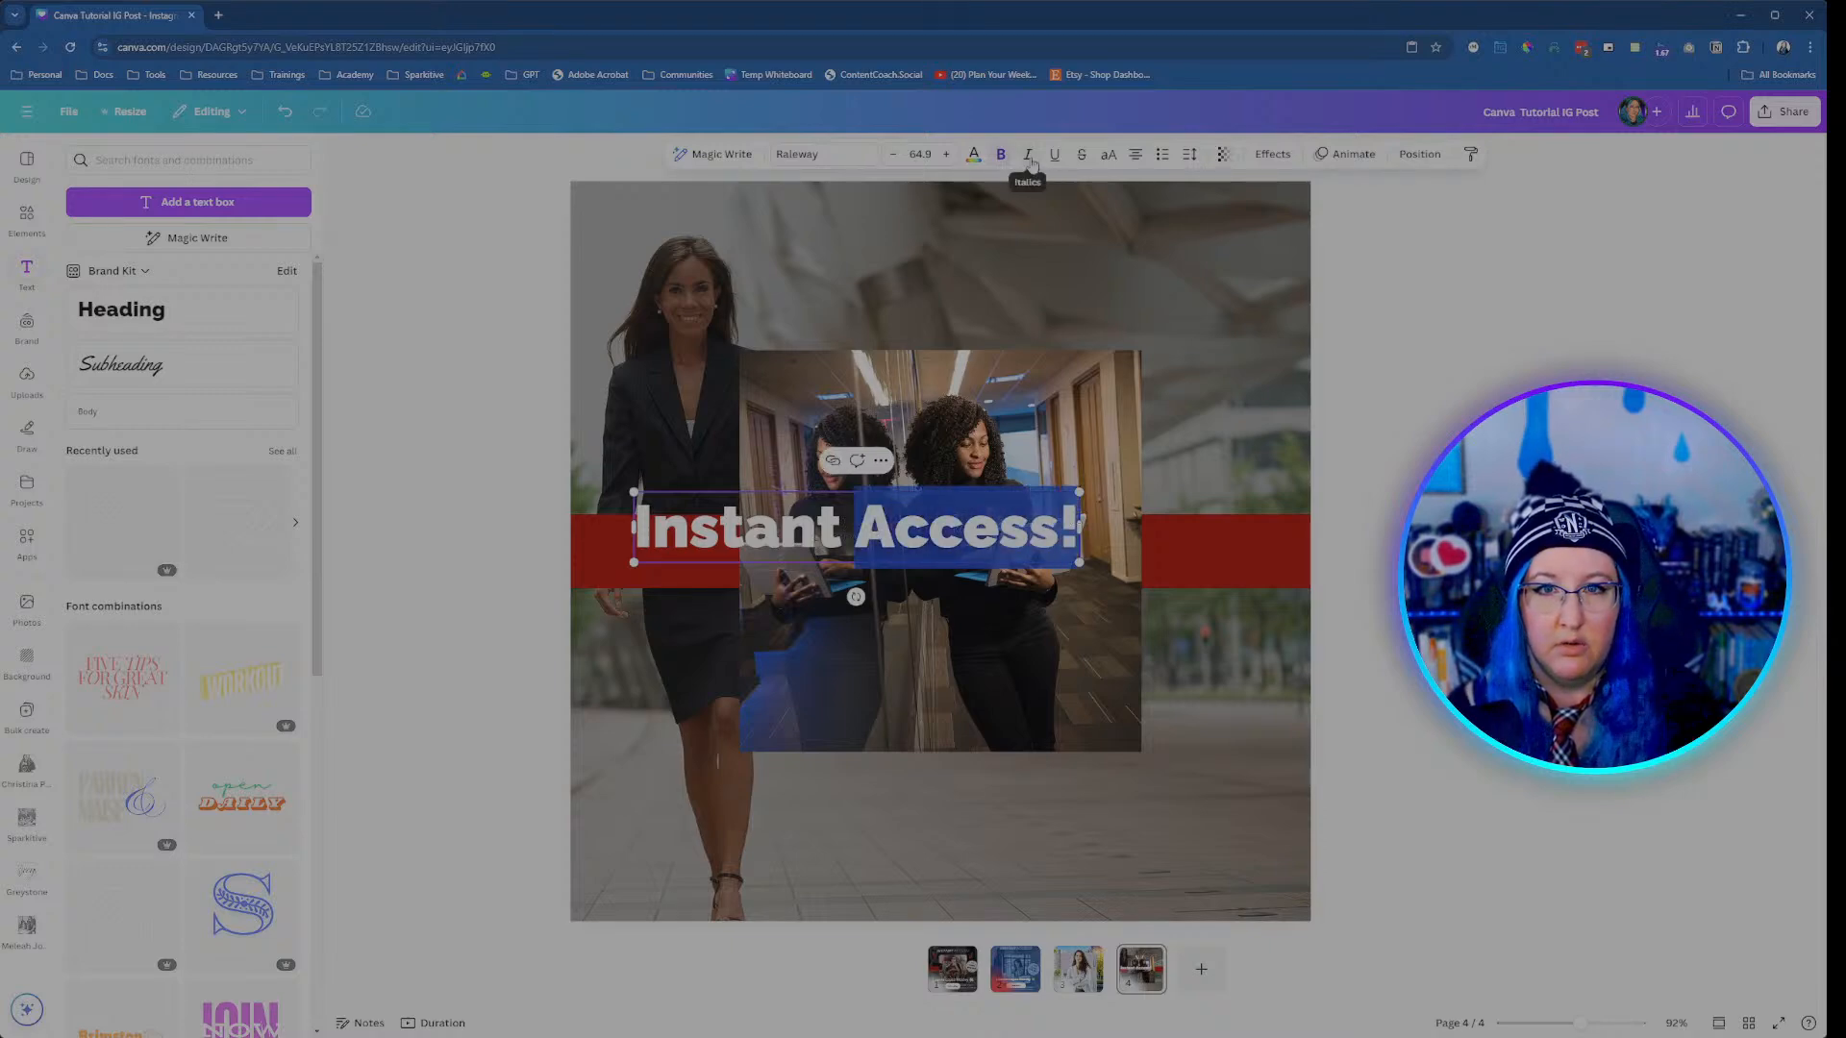
pyautogui.click(1001, 154)
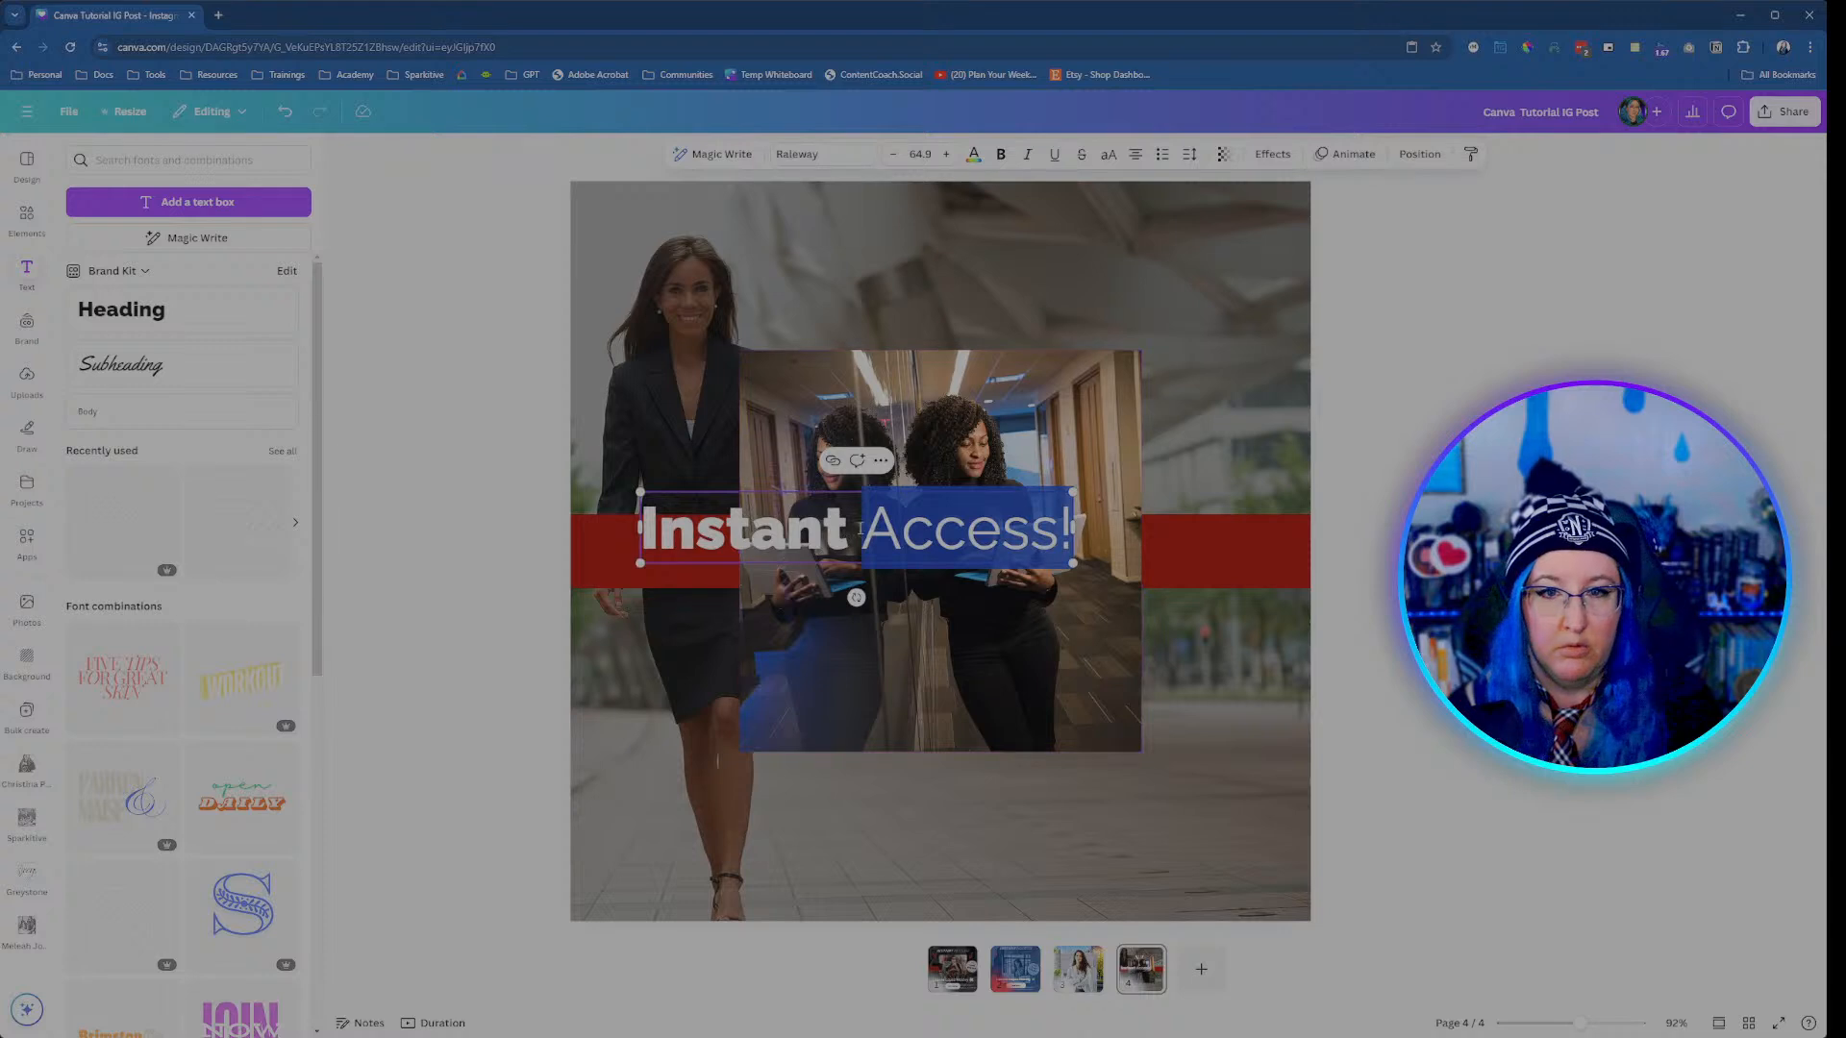
pyautogui.click(855, 527)
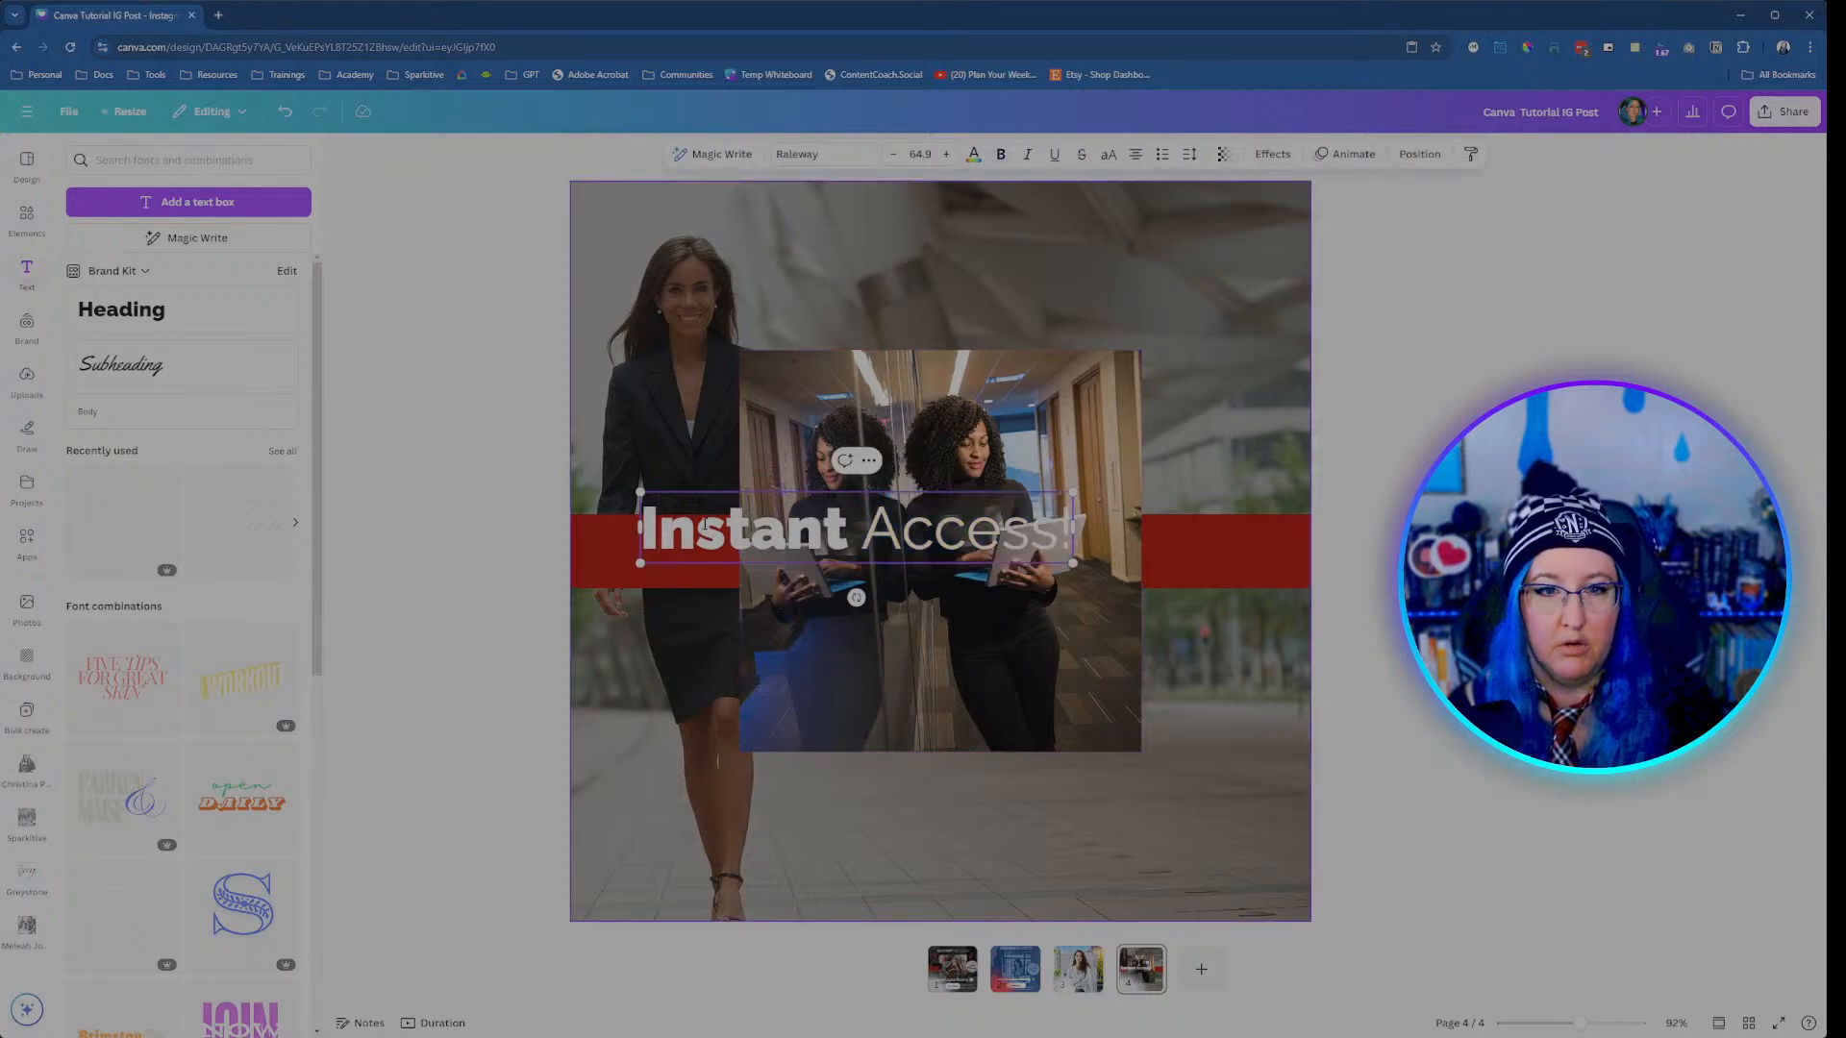
pyautogui.moveTo(848, 527); pyautogui.dragTo(642, 529)
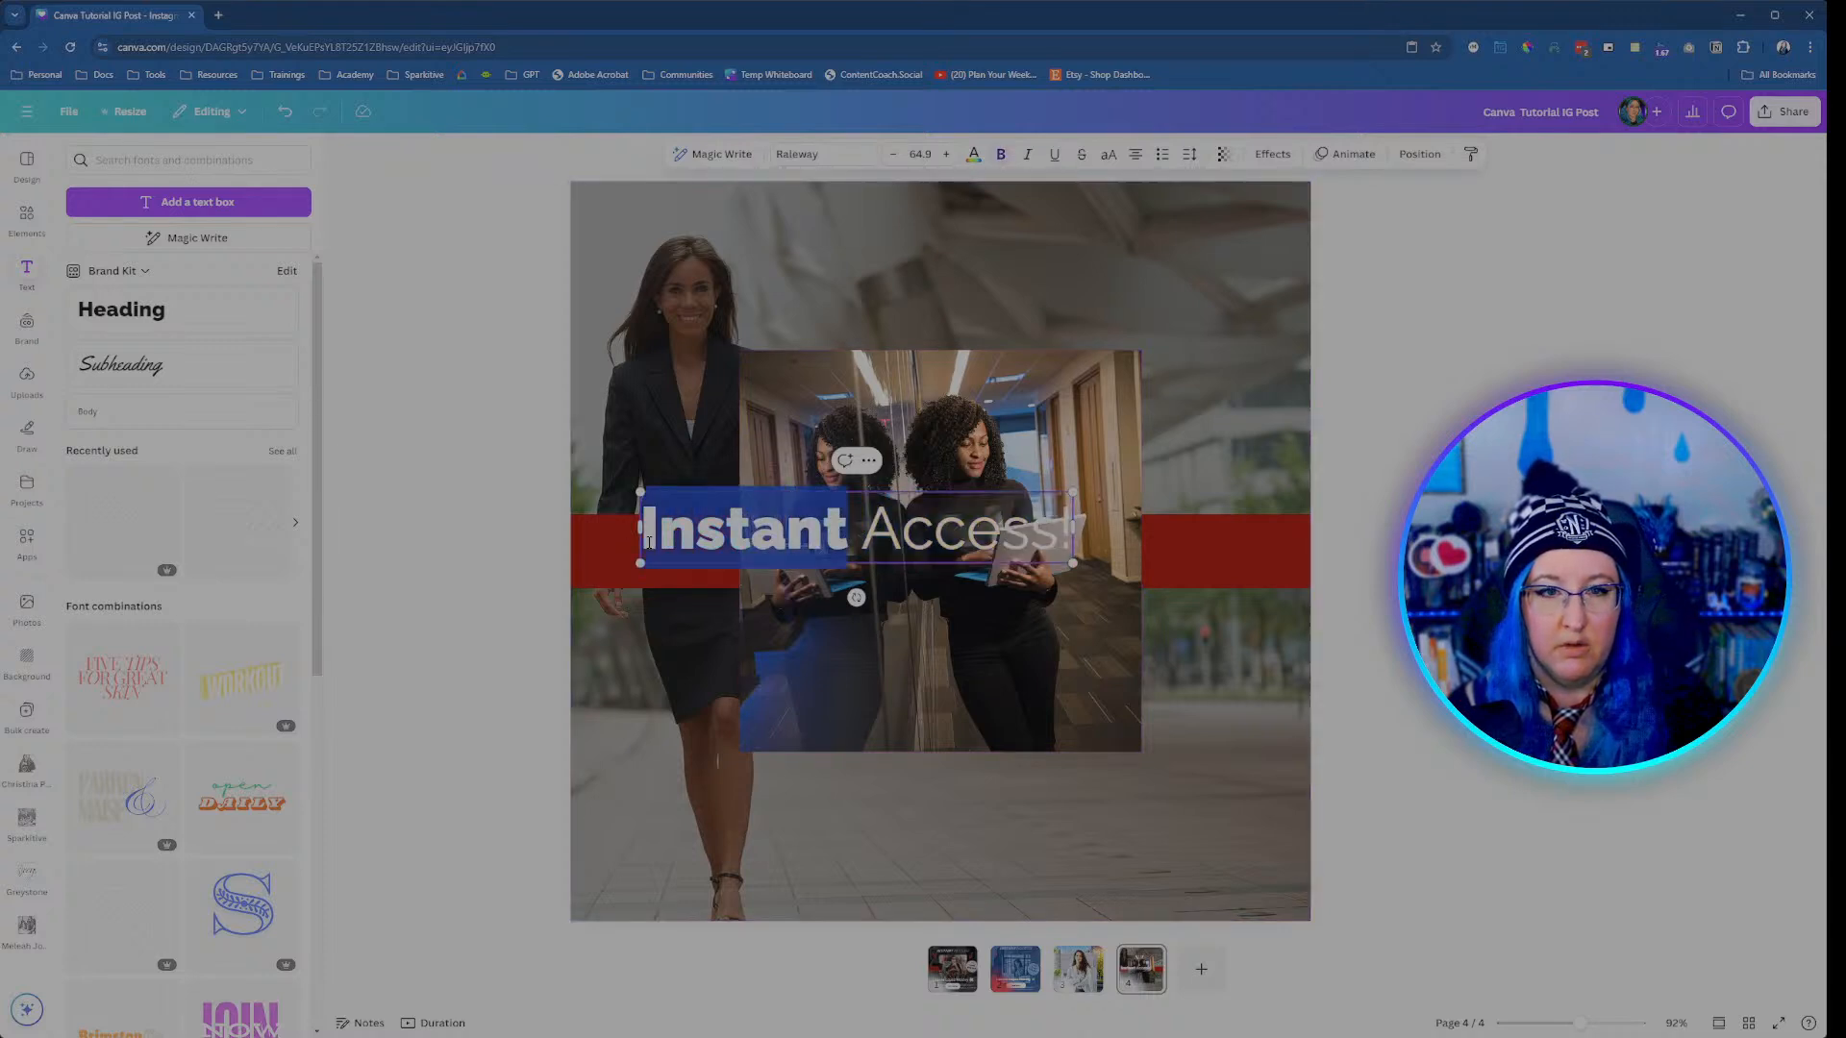
pyautogui.click(1029, 154)
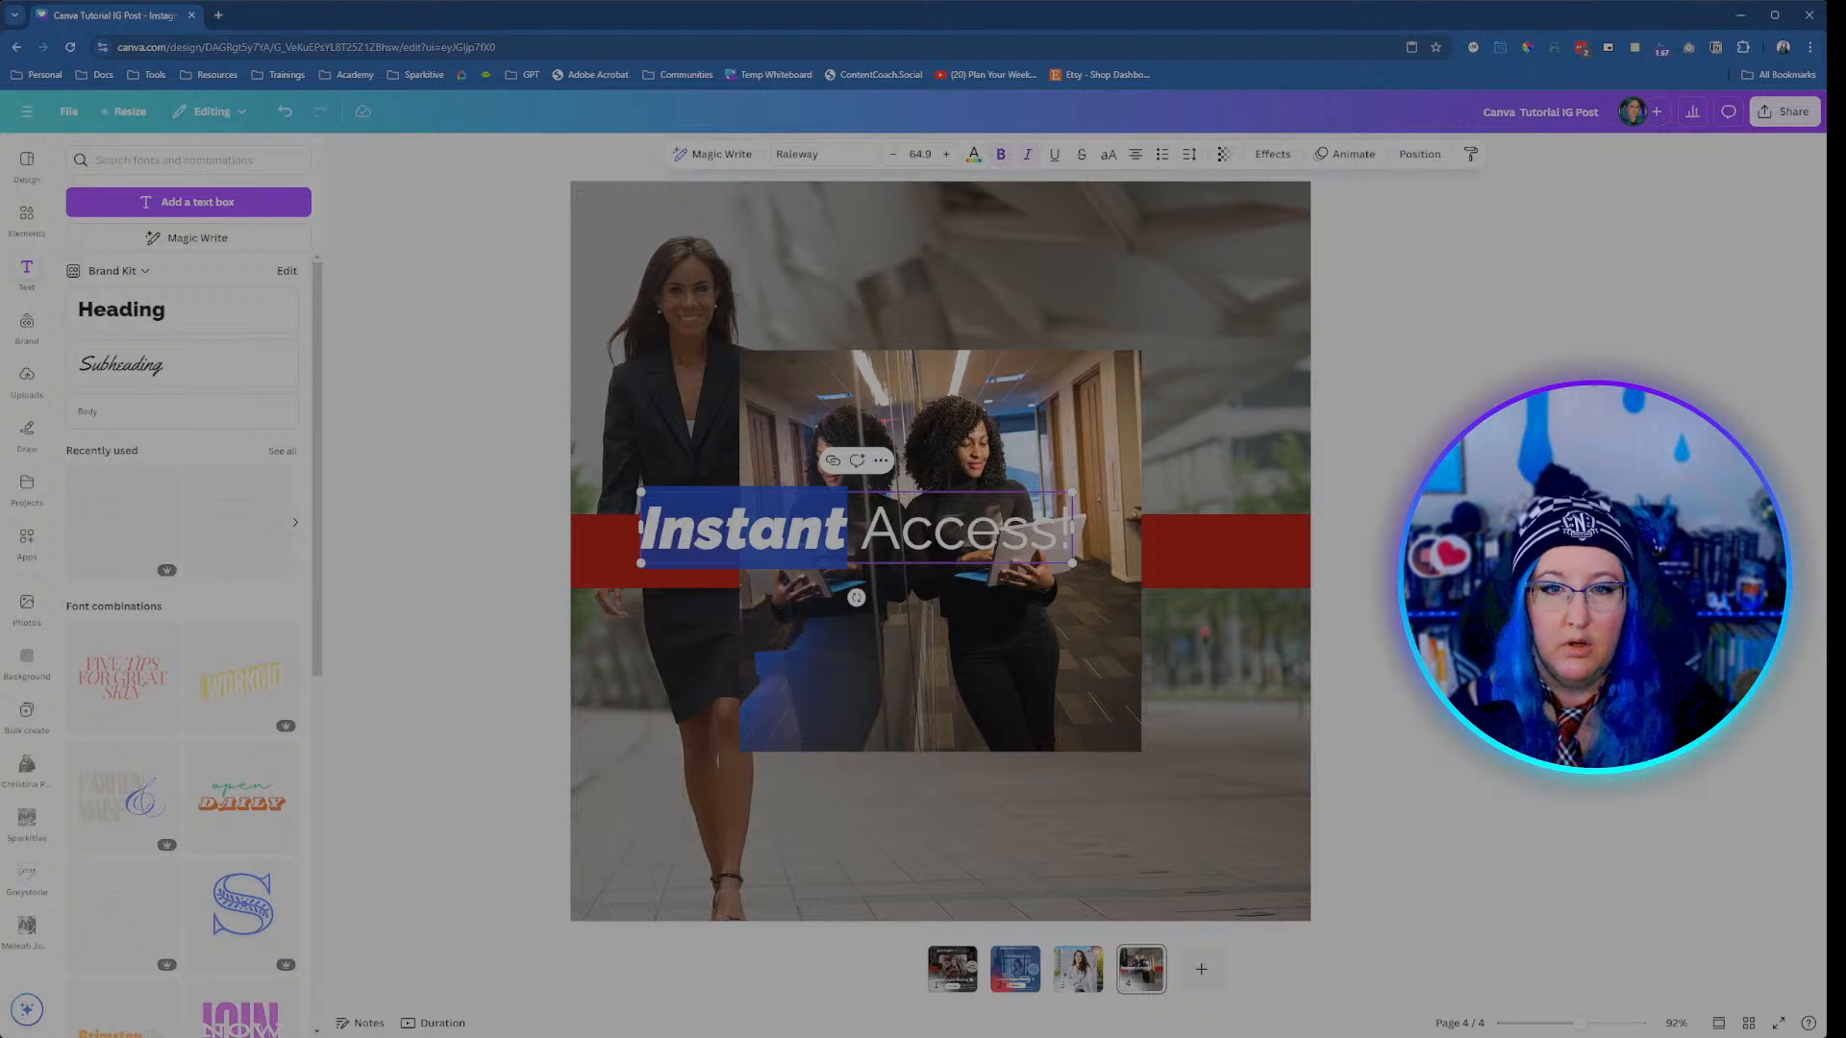
pyautogui.press('Escape')
# Step: Move the heading up toward the top and centre it horizontally on the page
pyautogui.moveTo(851, 538); pyautogui.dragTo(934, 298)
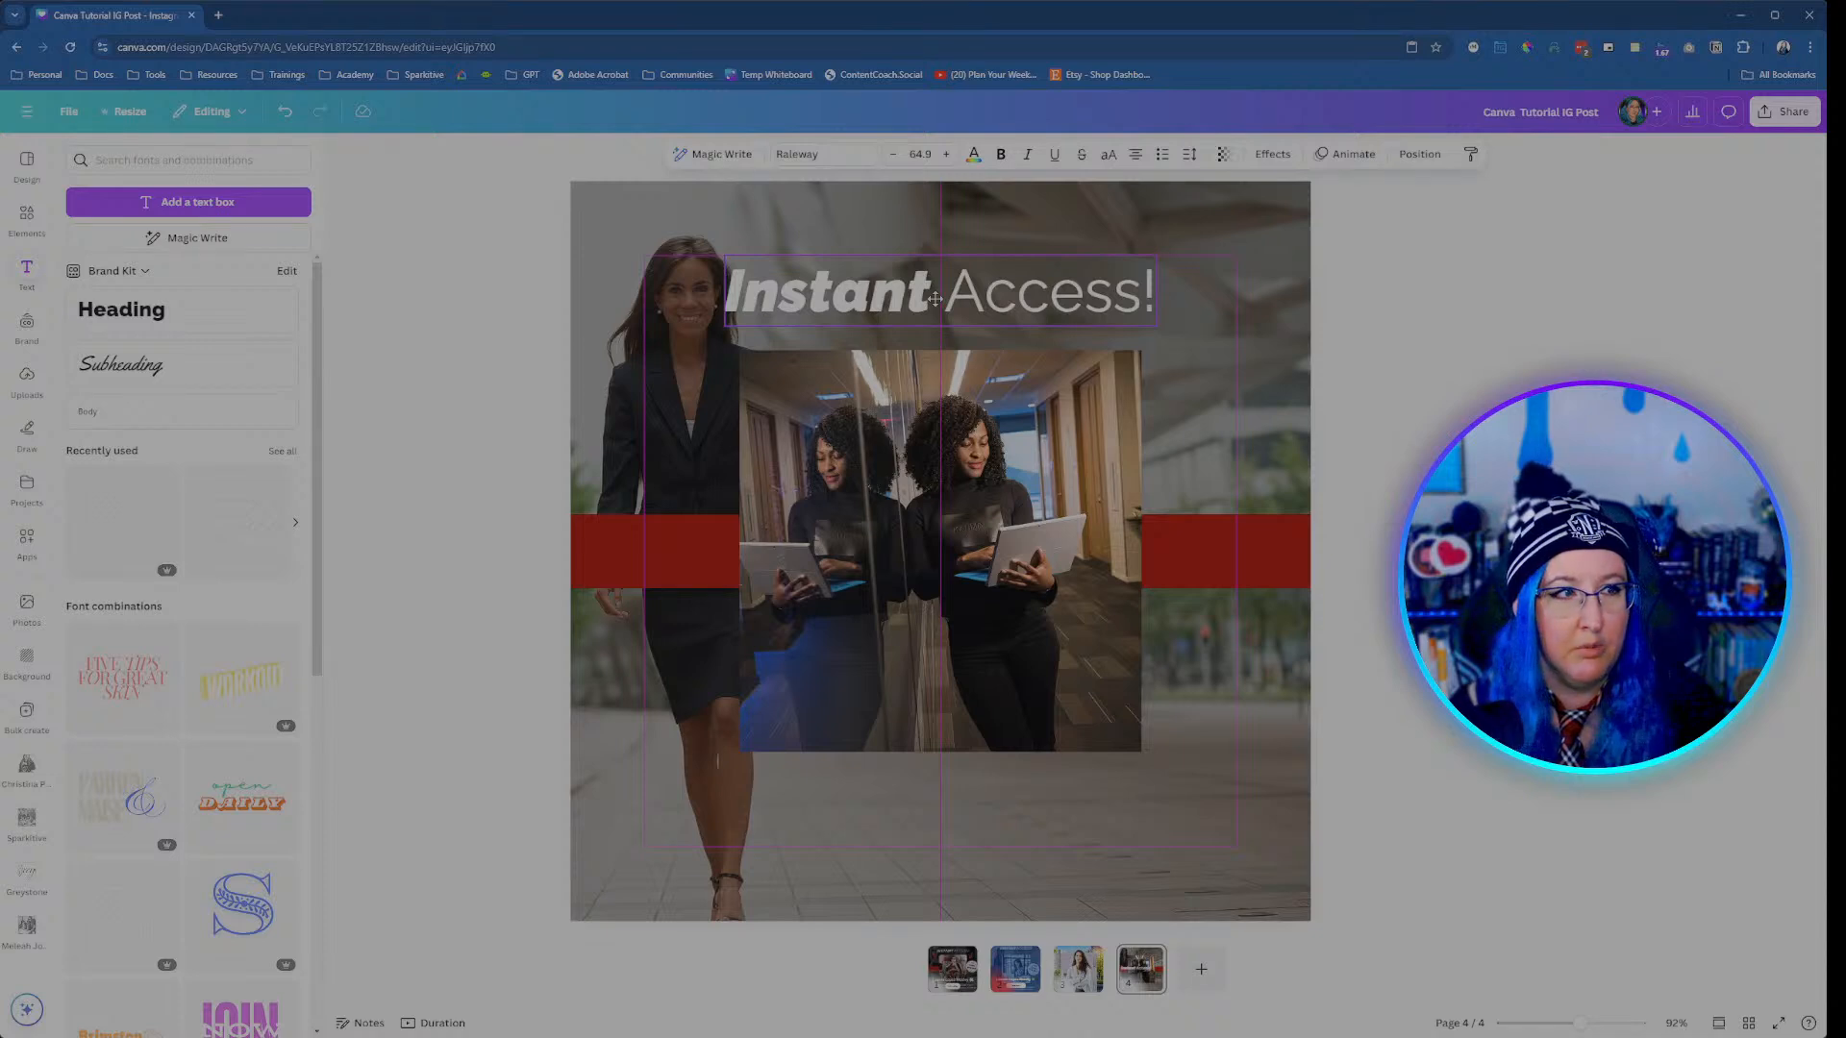
pyautogui.moveTo(934, 298); pyautogui.dragTo(934, 298)
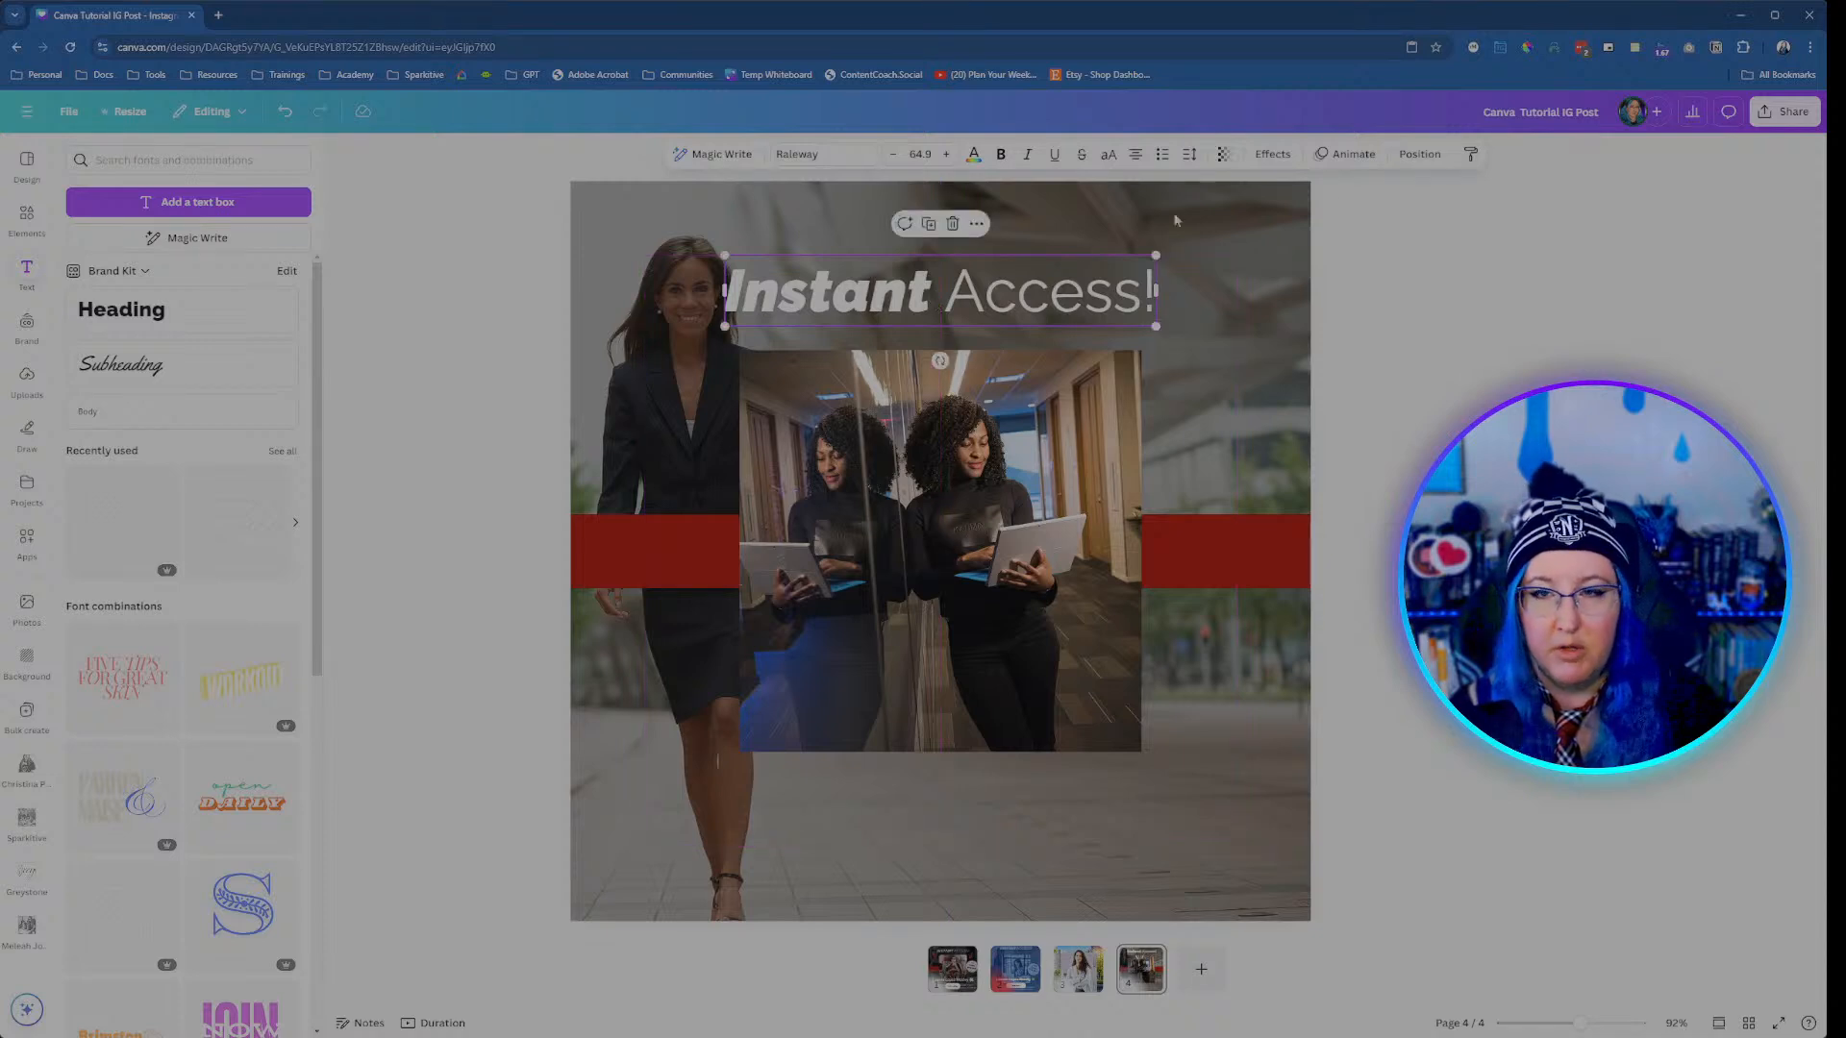
pyautogui.click(1420, 155)
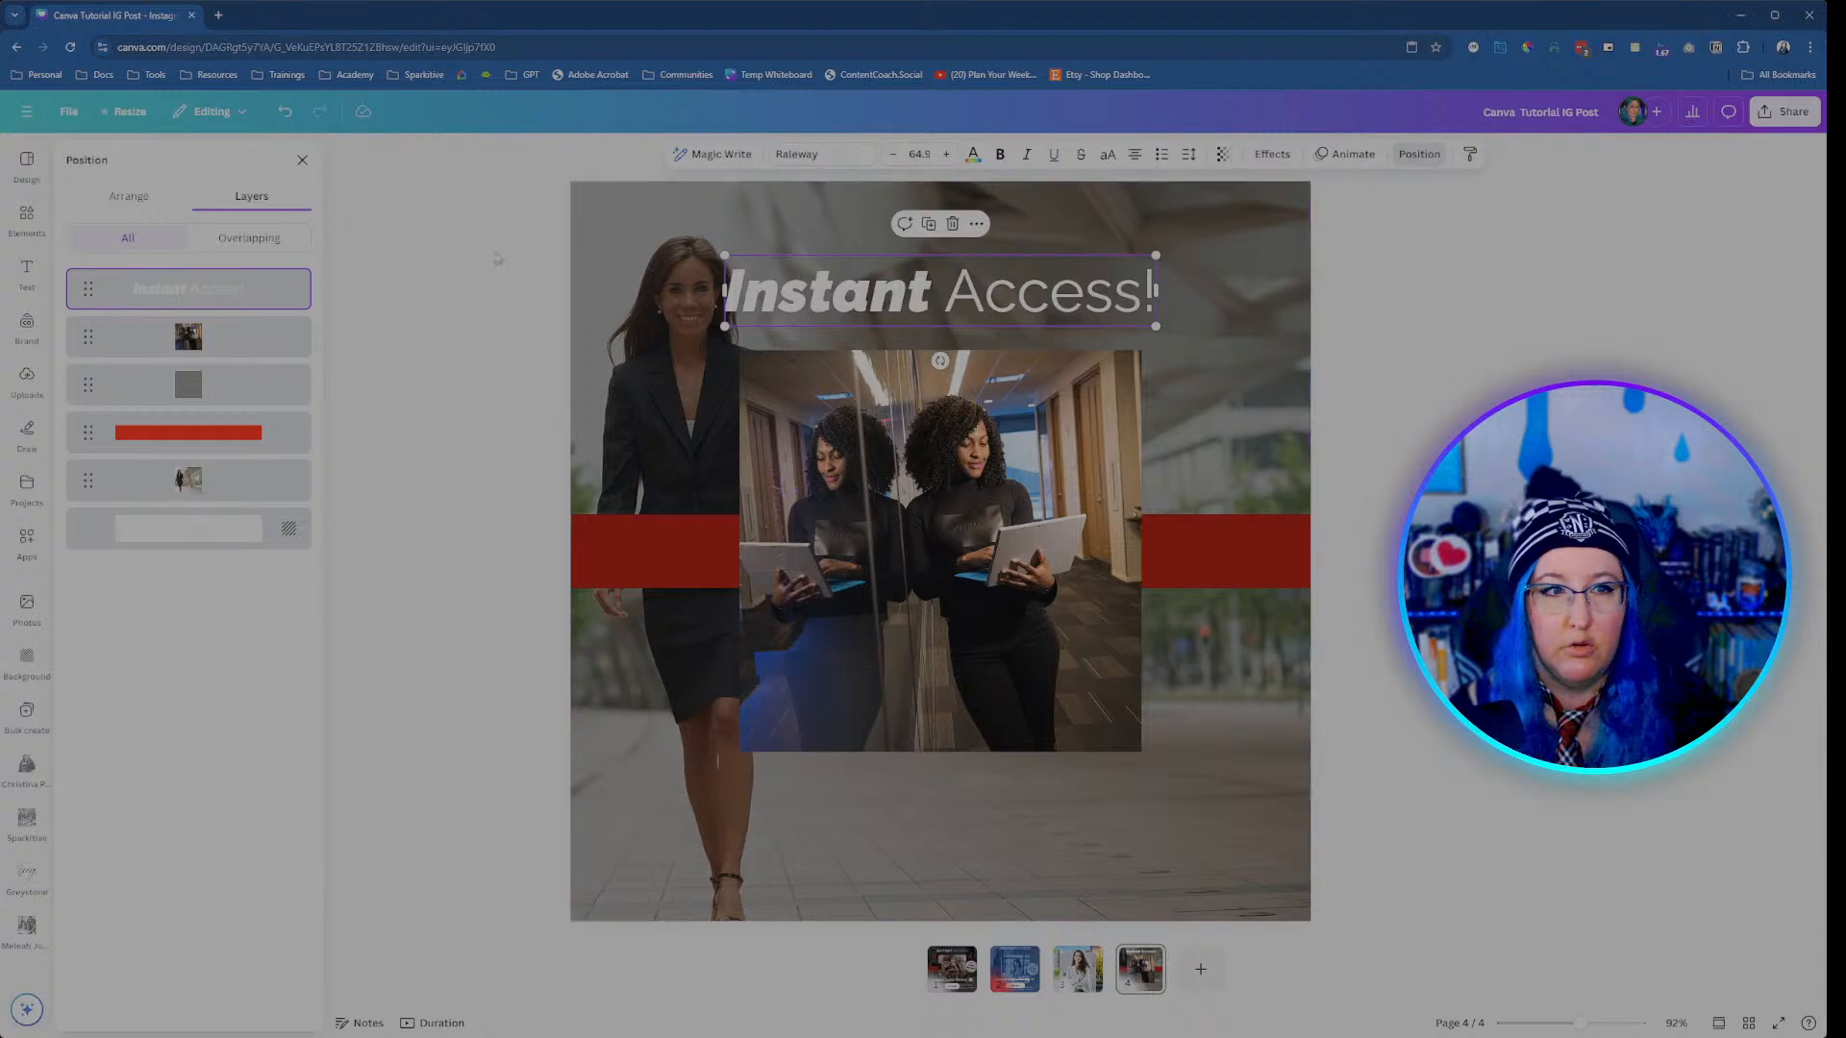
pyautogui.click(119, 212)
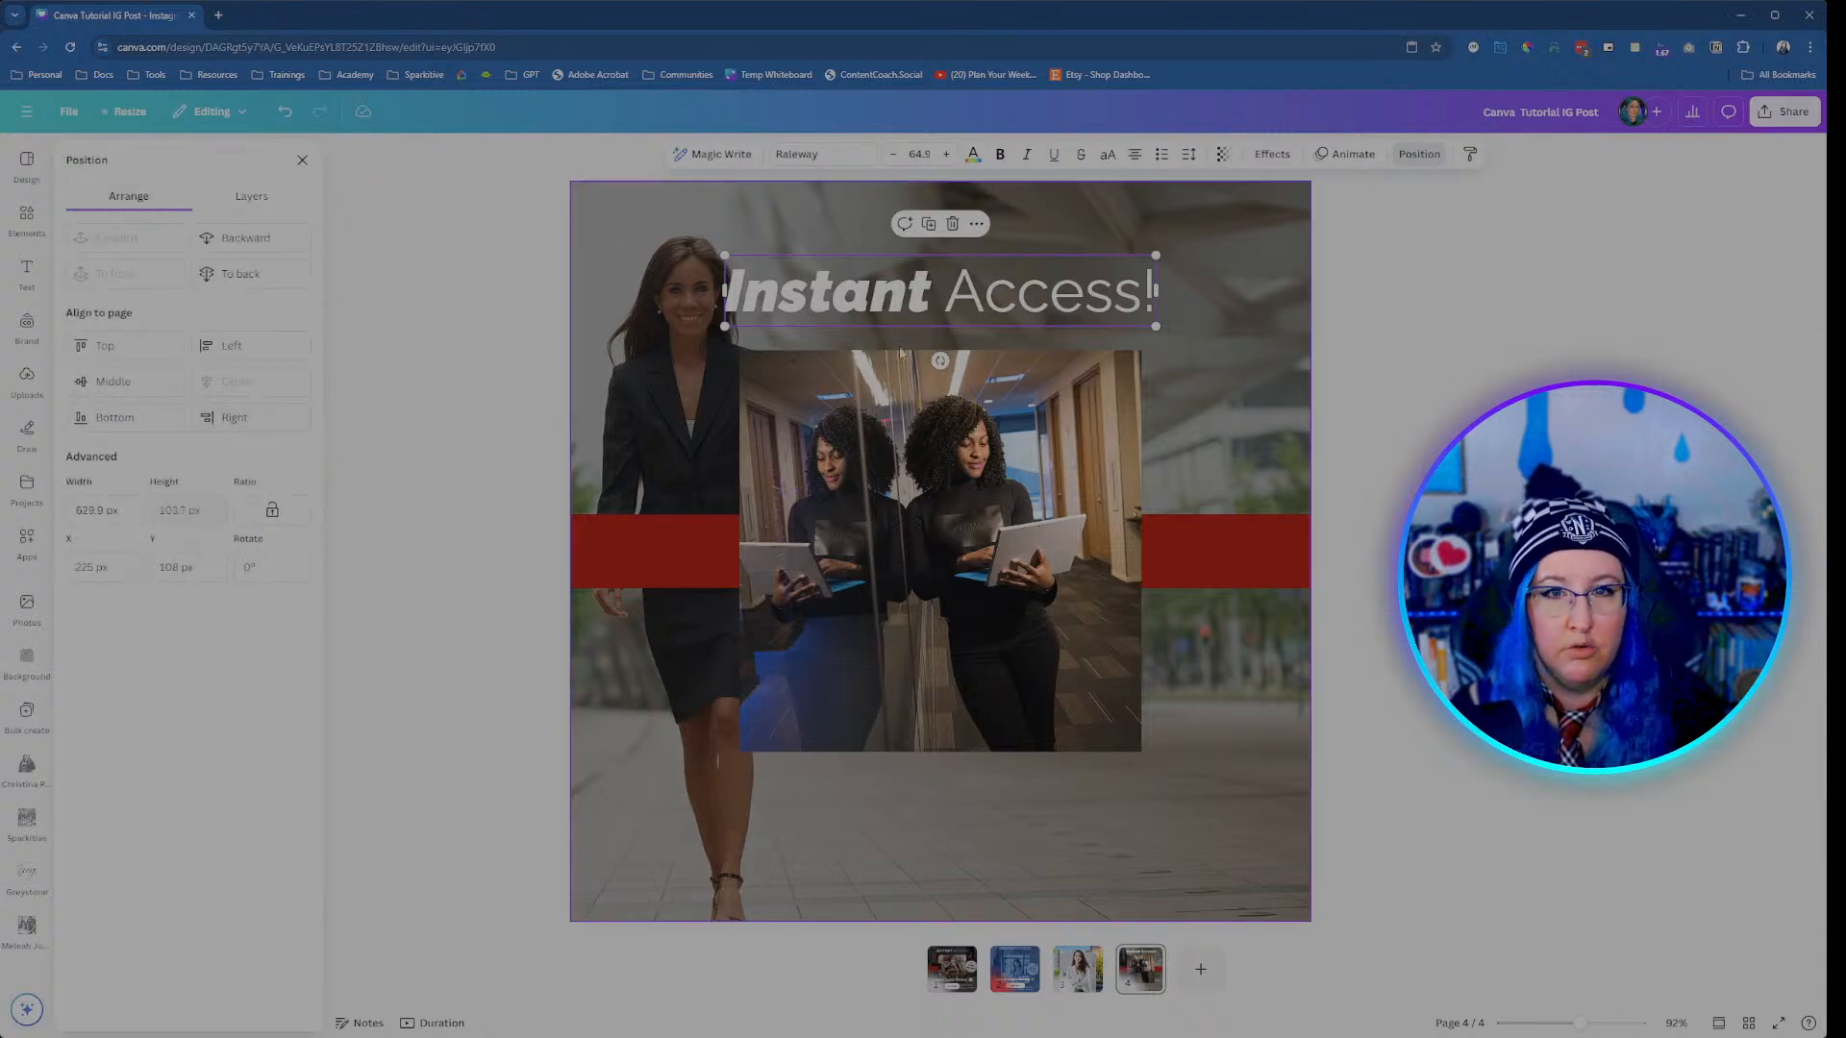
pyautogui.moveTo(986, 301); pyautogui.dragTo(803, 358)
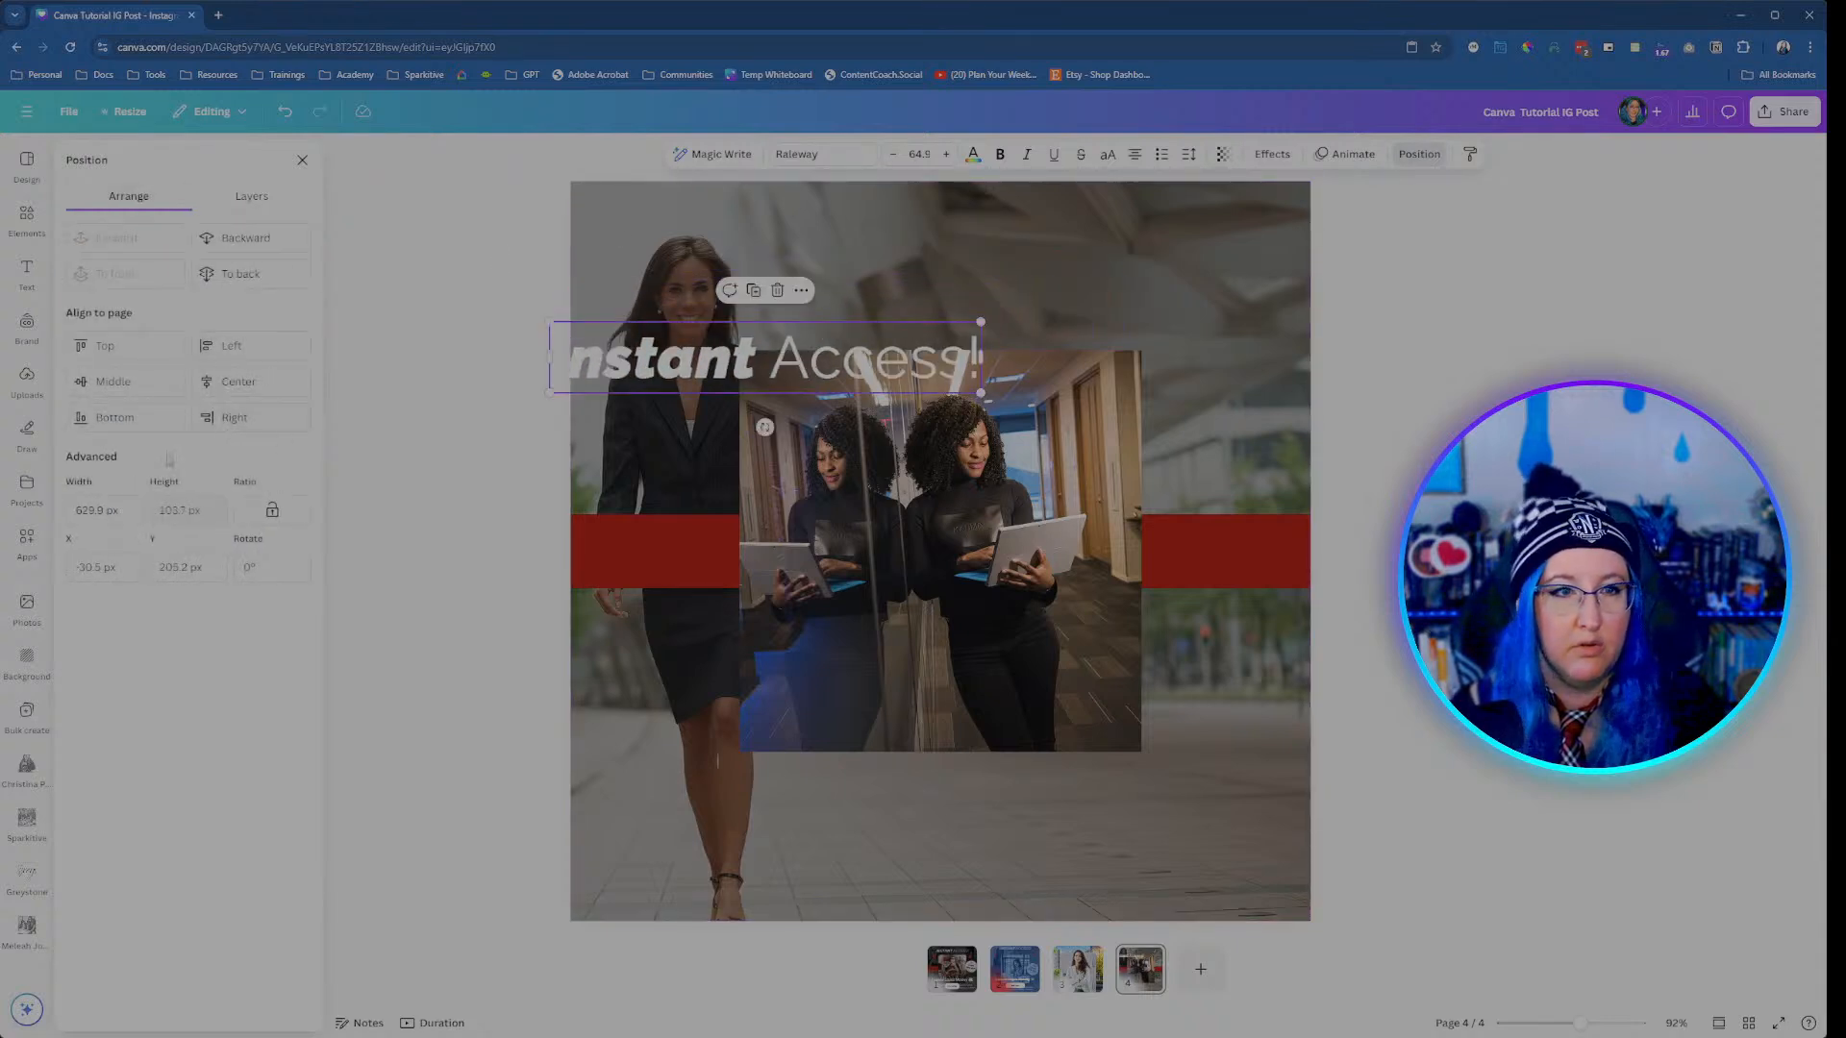
pyautogui.click(236, 383)
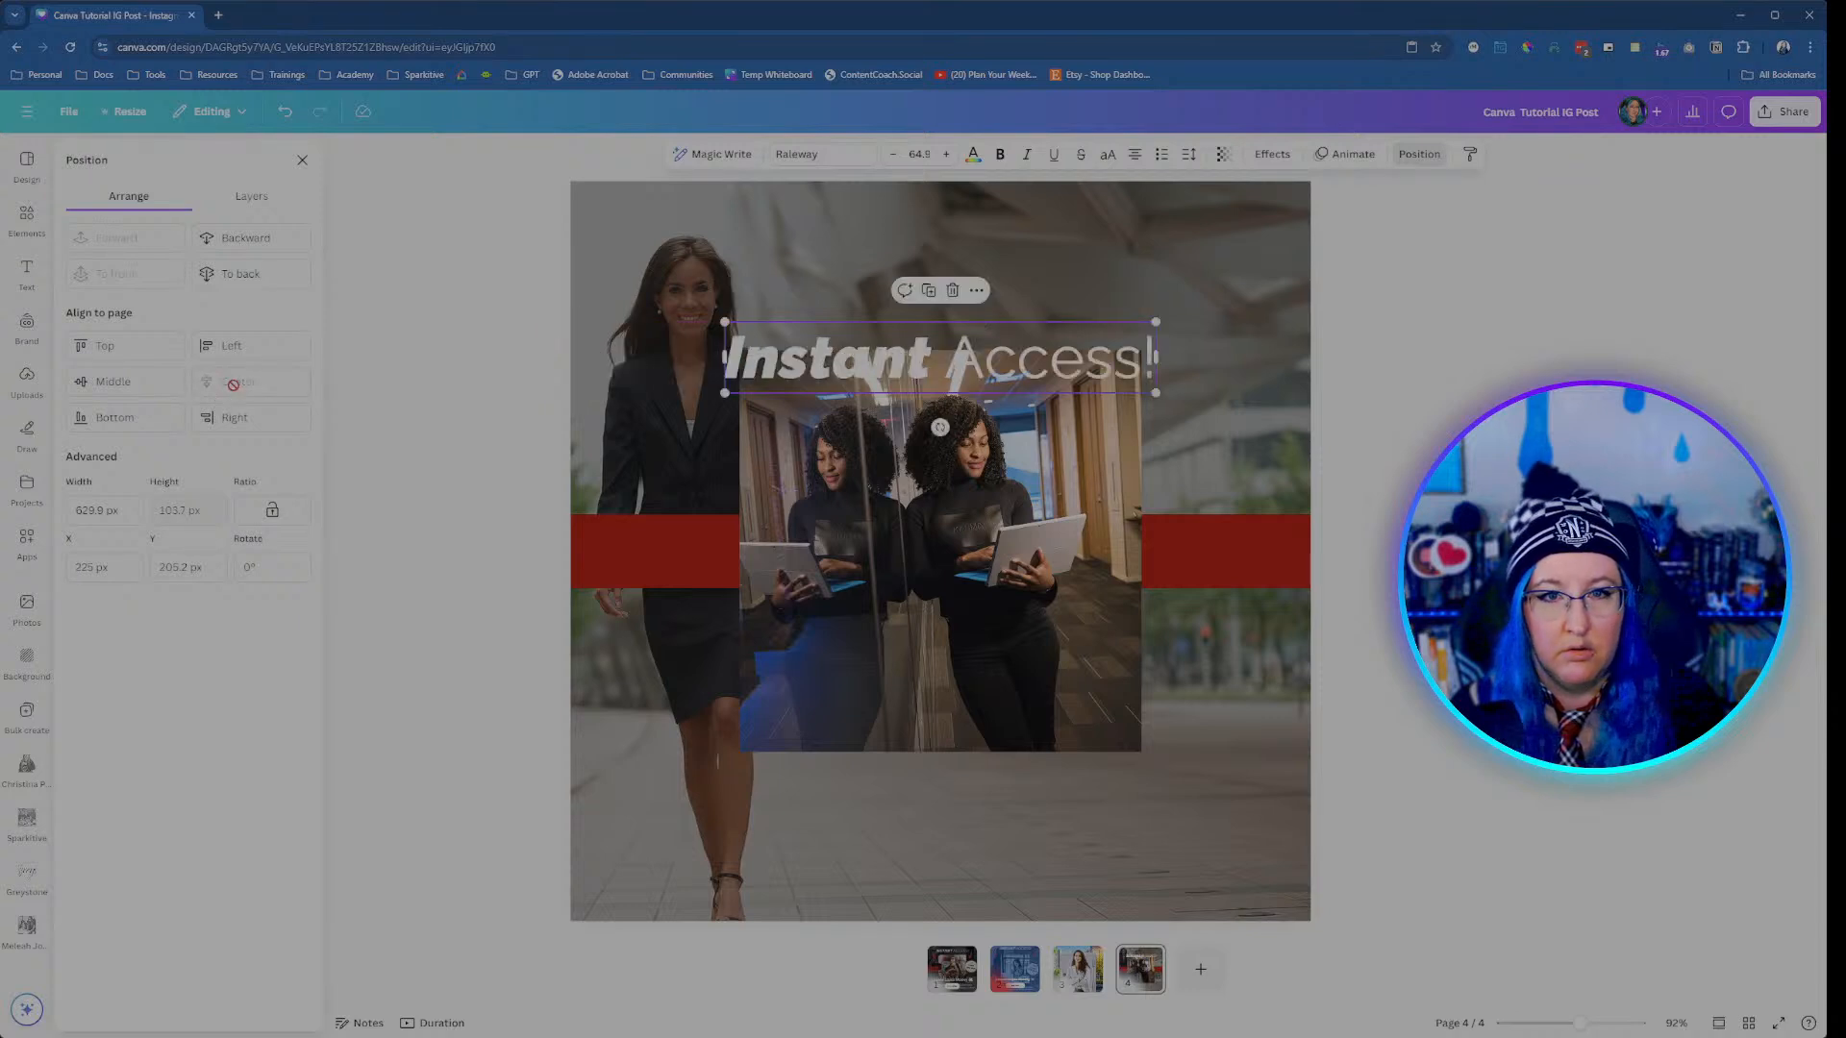
pyautogui.click(302, 160)
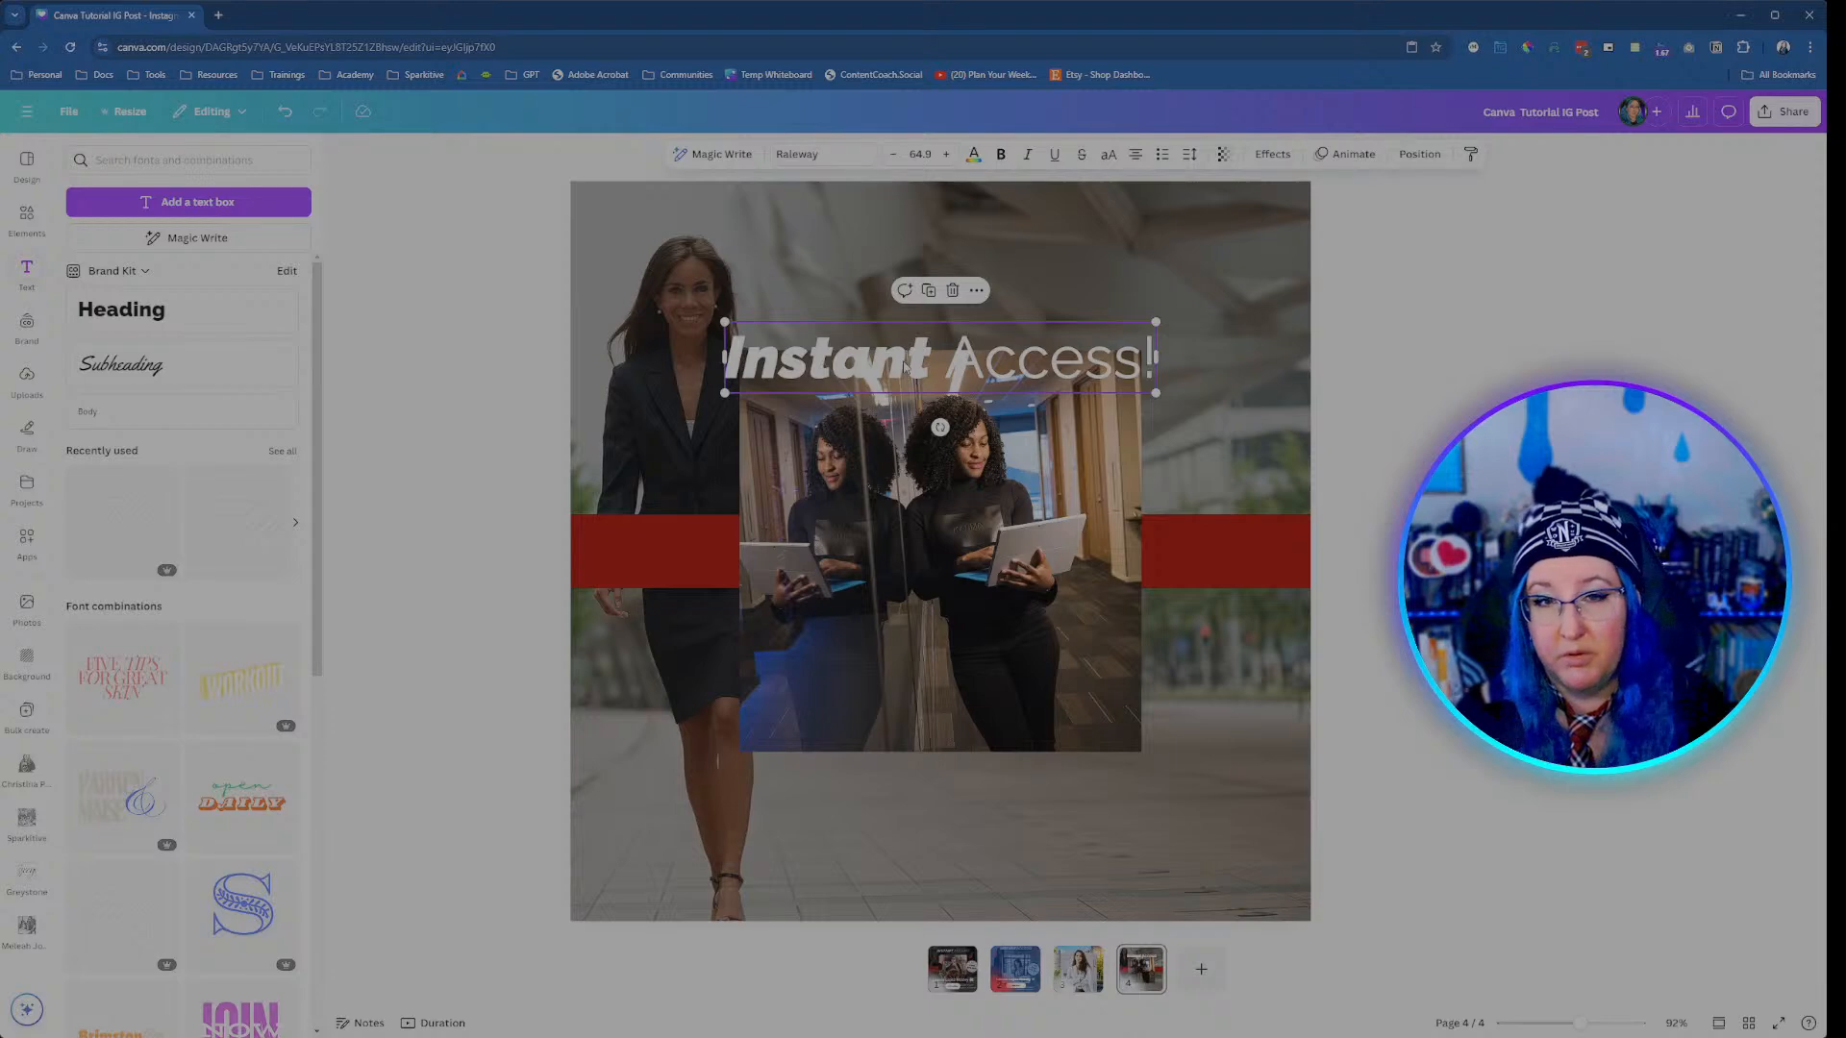
# Step: Nudge the heading up with the arrow keys above the photo, then view page 1's example
pyautogui.click(1413, 400)
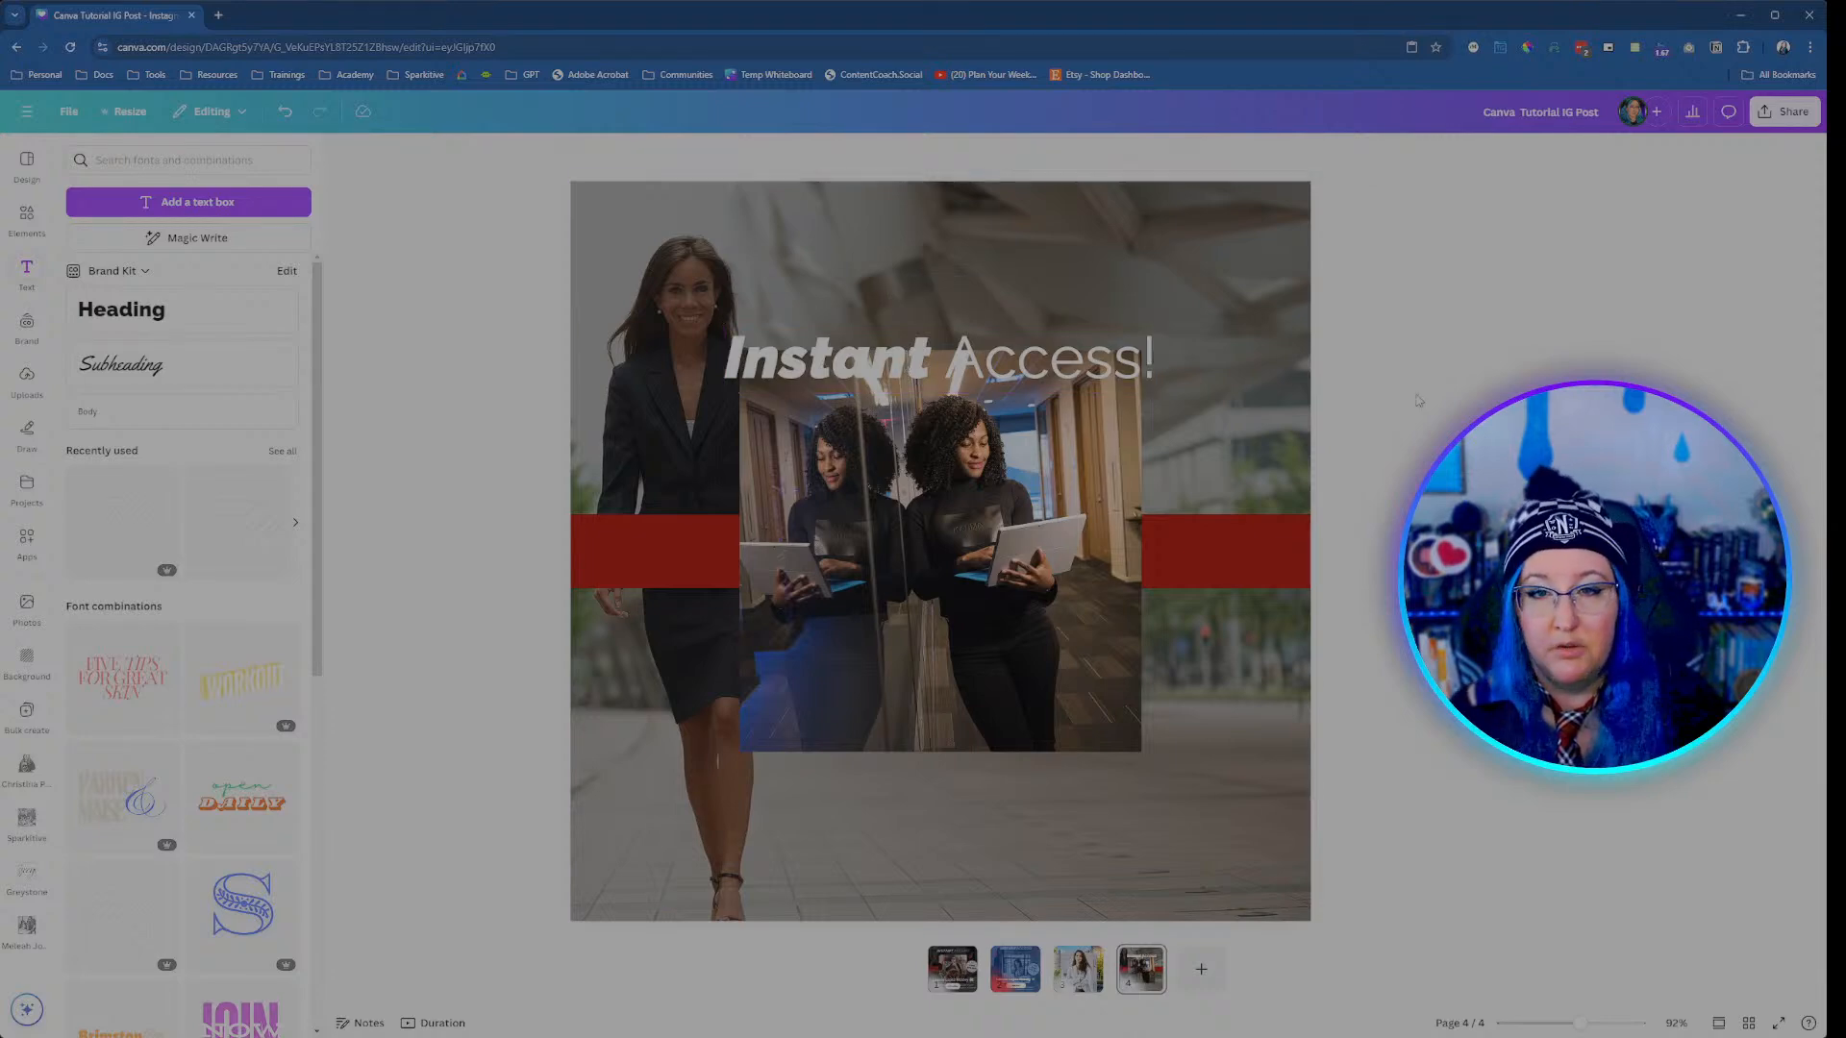
pyautogui.click(929, 373)
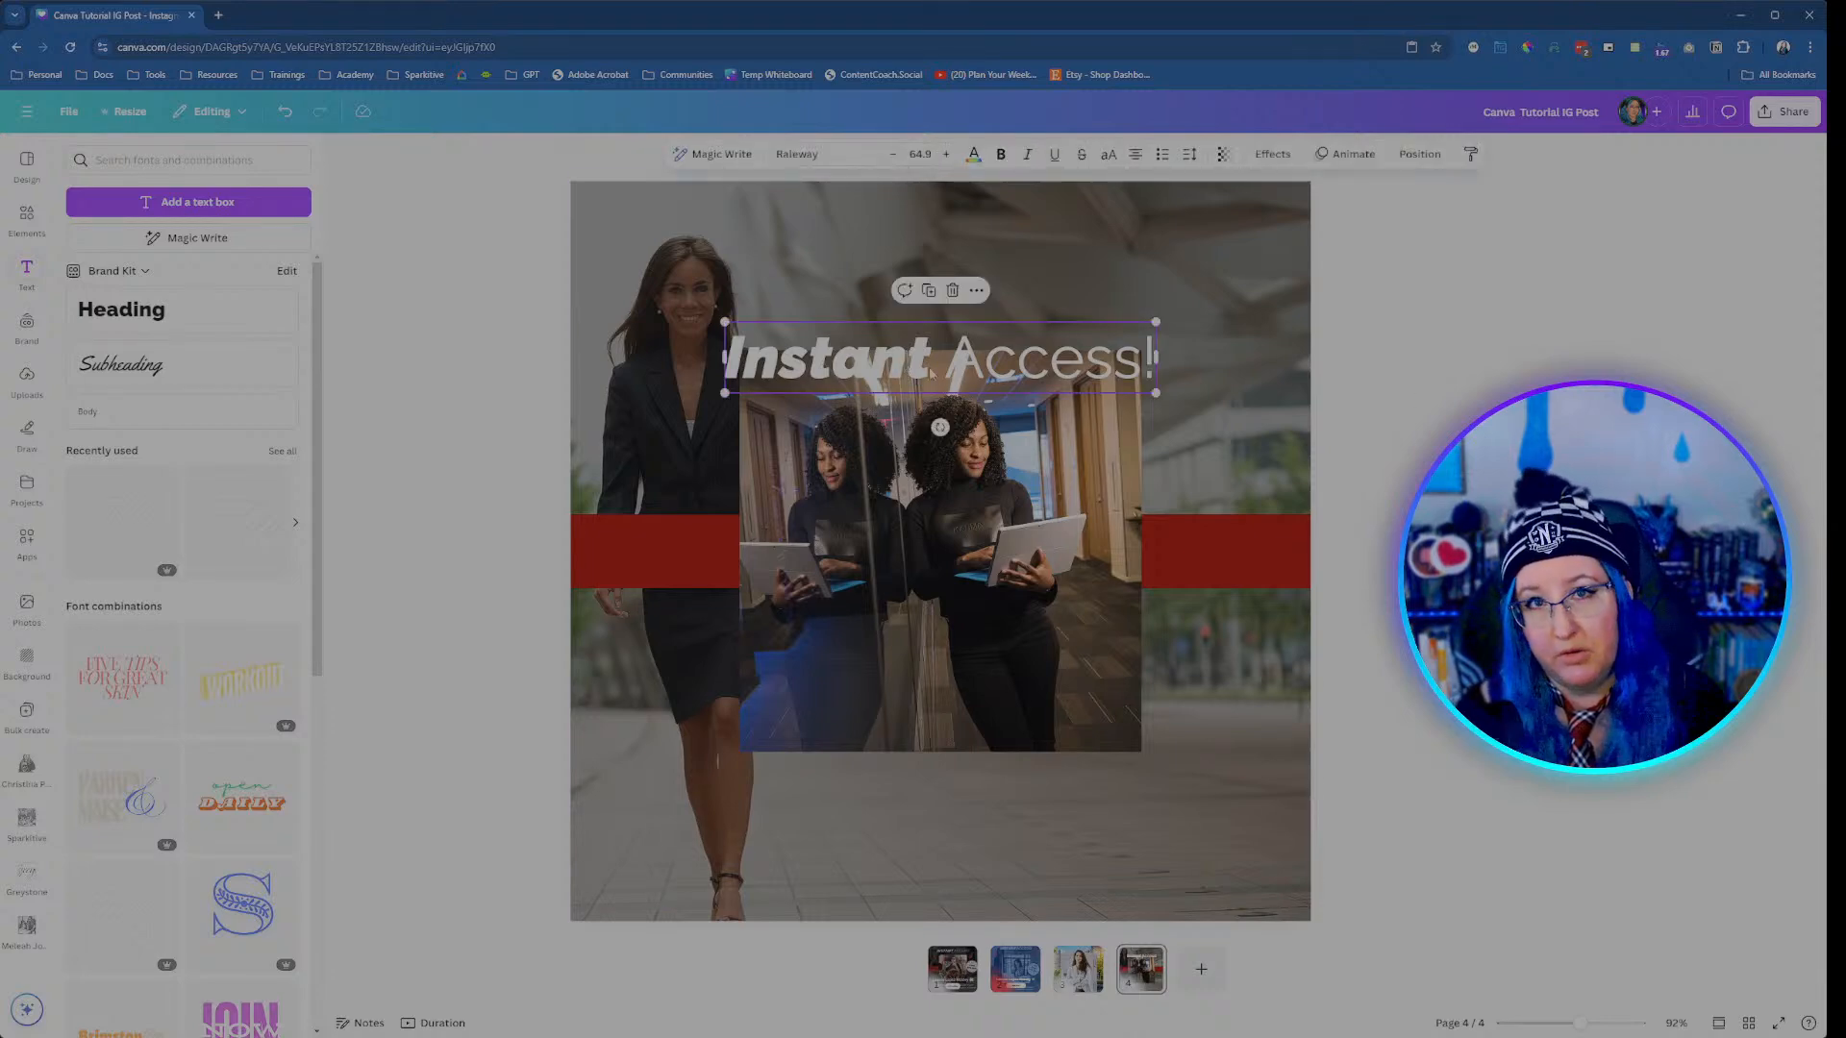
pyautogui.press('Up')
pyautogui.press('Up')
pyautogui.press('Up')
pyautogui.press('Up')
pyautogui.press('Up')
pyautogui.press('Up')
pyautogui.press('Up')
pyautogui.press('Up')
pyautogui.press('Up')
pyautogui.press('Up')
pyautogui.press('Up')
pyautogui.press('Up')
pyautogui.press('Up')
pyautogui.press('Up')
pyautogui.press('Up')
pyautogui.press('Up')
pyautogui.press('Up')
pyautogui.press('Up')
pyautogui.press('Up')
pyautogui.press('Up')
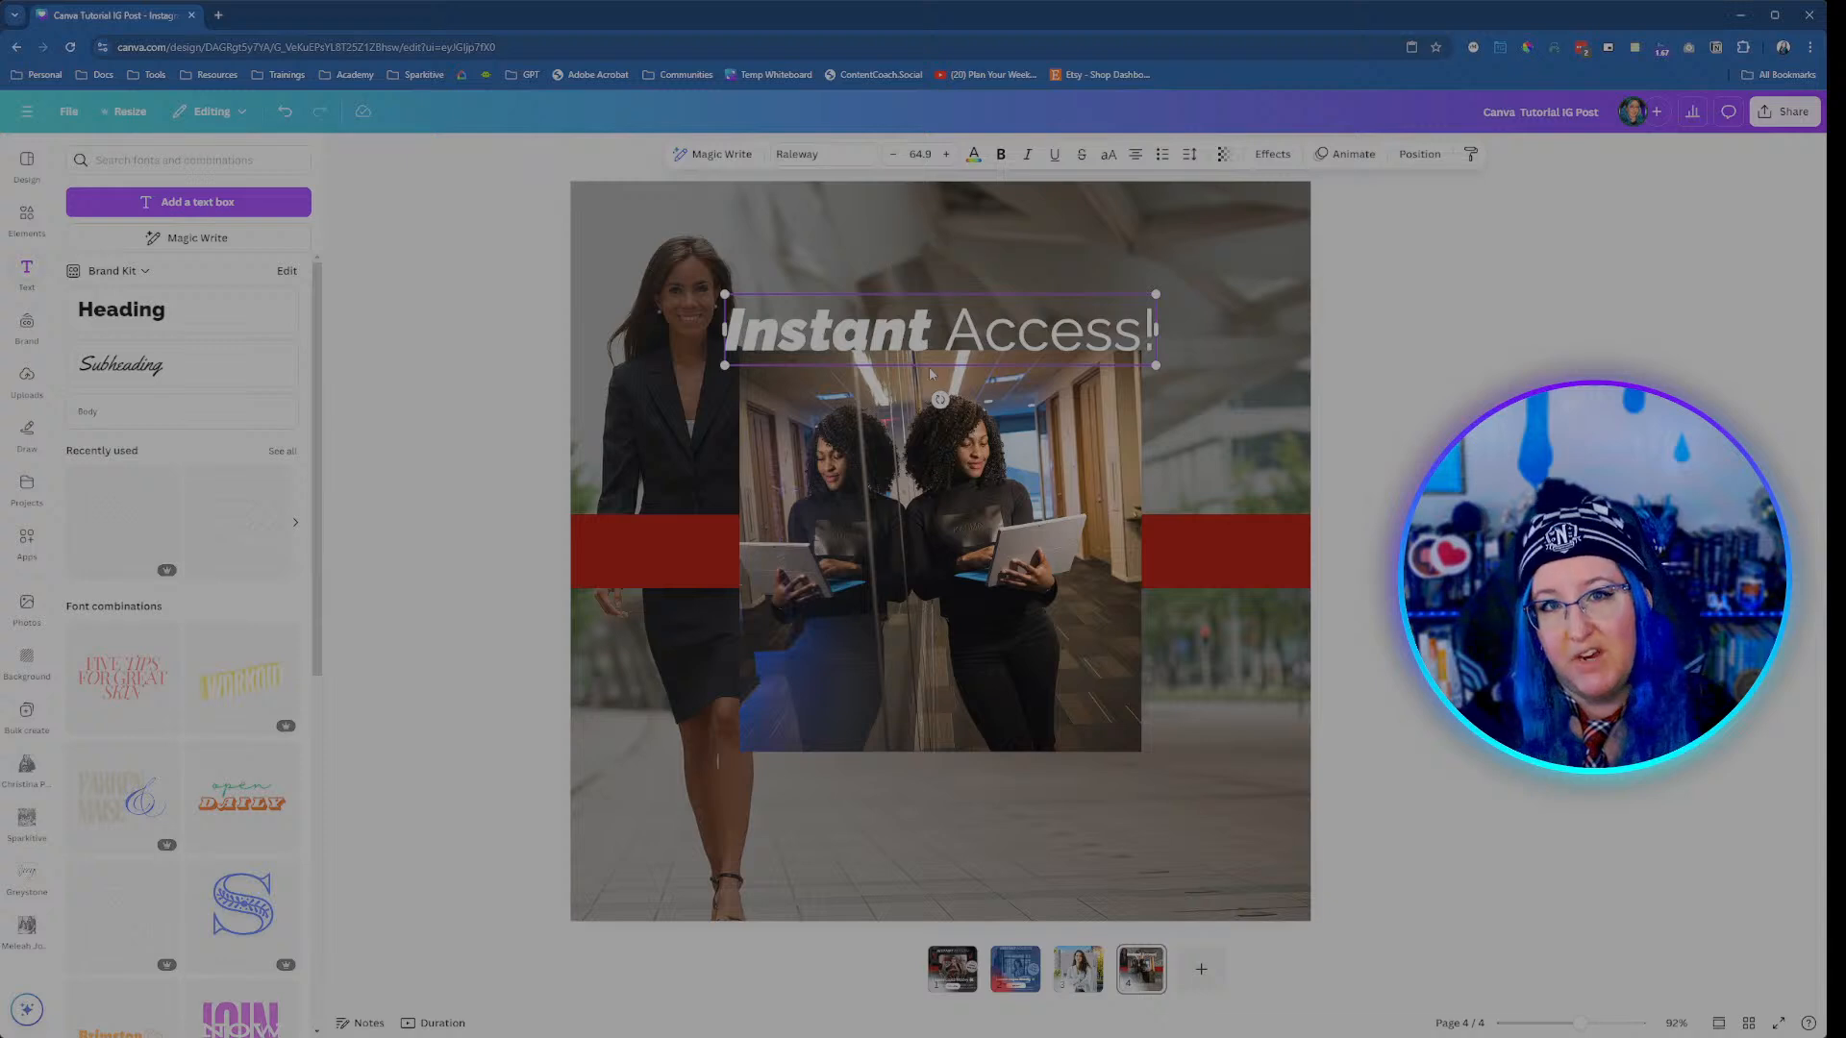
pyautogui.press('Up')
pyautogui.press('Up')
pyautogui.press('Up')
pyautogui.press('Up')
pyautogui.press('Up')
pyautogui.press('Up')
pyautogui.press('Up')
pyautogui.press('Up')
pyautogui.press('Up')
pyautogui.press('Up')
pyautogui.press('Up')
pyautogui.press('Up')
pyautogui.press('Up')
pyautogui.press('Up')
pyautogui.press('Up')
pyautogui.press('Up')
pyautogui.press('Up')
pyautogui.press('Up')
pyautogui.press('Up')
pyautogui.press('Up')
pyautogui.press('Down')
pyautogui.press('Down')
pyautogui.press('Down')
pyautogui.press('Down')
pyautogui.press('Down')
pyautogui.press('Down')
pyautogui.press('Down')
pyautogui.press('Down')
pyautogui.press('Down')
pyautogui.press('Down')
pyautogui.press('Up')
pyautogui.press('Up')
pyautogui.press('Up')
pyautogui.press('Up')
pyautogui.press('Up')
pyautogui.press('Up')
pyautogui.press('Up')
pyautogui.press('Up')
pyautogui.press('Up')
pyautogui.press('Up')
pyautogui.press('Up')
pyautogui.press('Up')
pyautogui.press('Up')
pyautogui.press('Up')
pyautogui.press('Up')
pyautogui.press('Up')
pyautogui.press('Up')
pyautogui.press('Up')
pyautogui.press('Up')
pyautogui.press('Up')
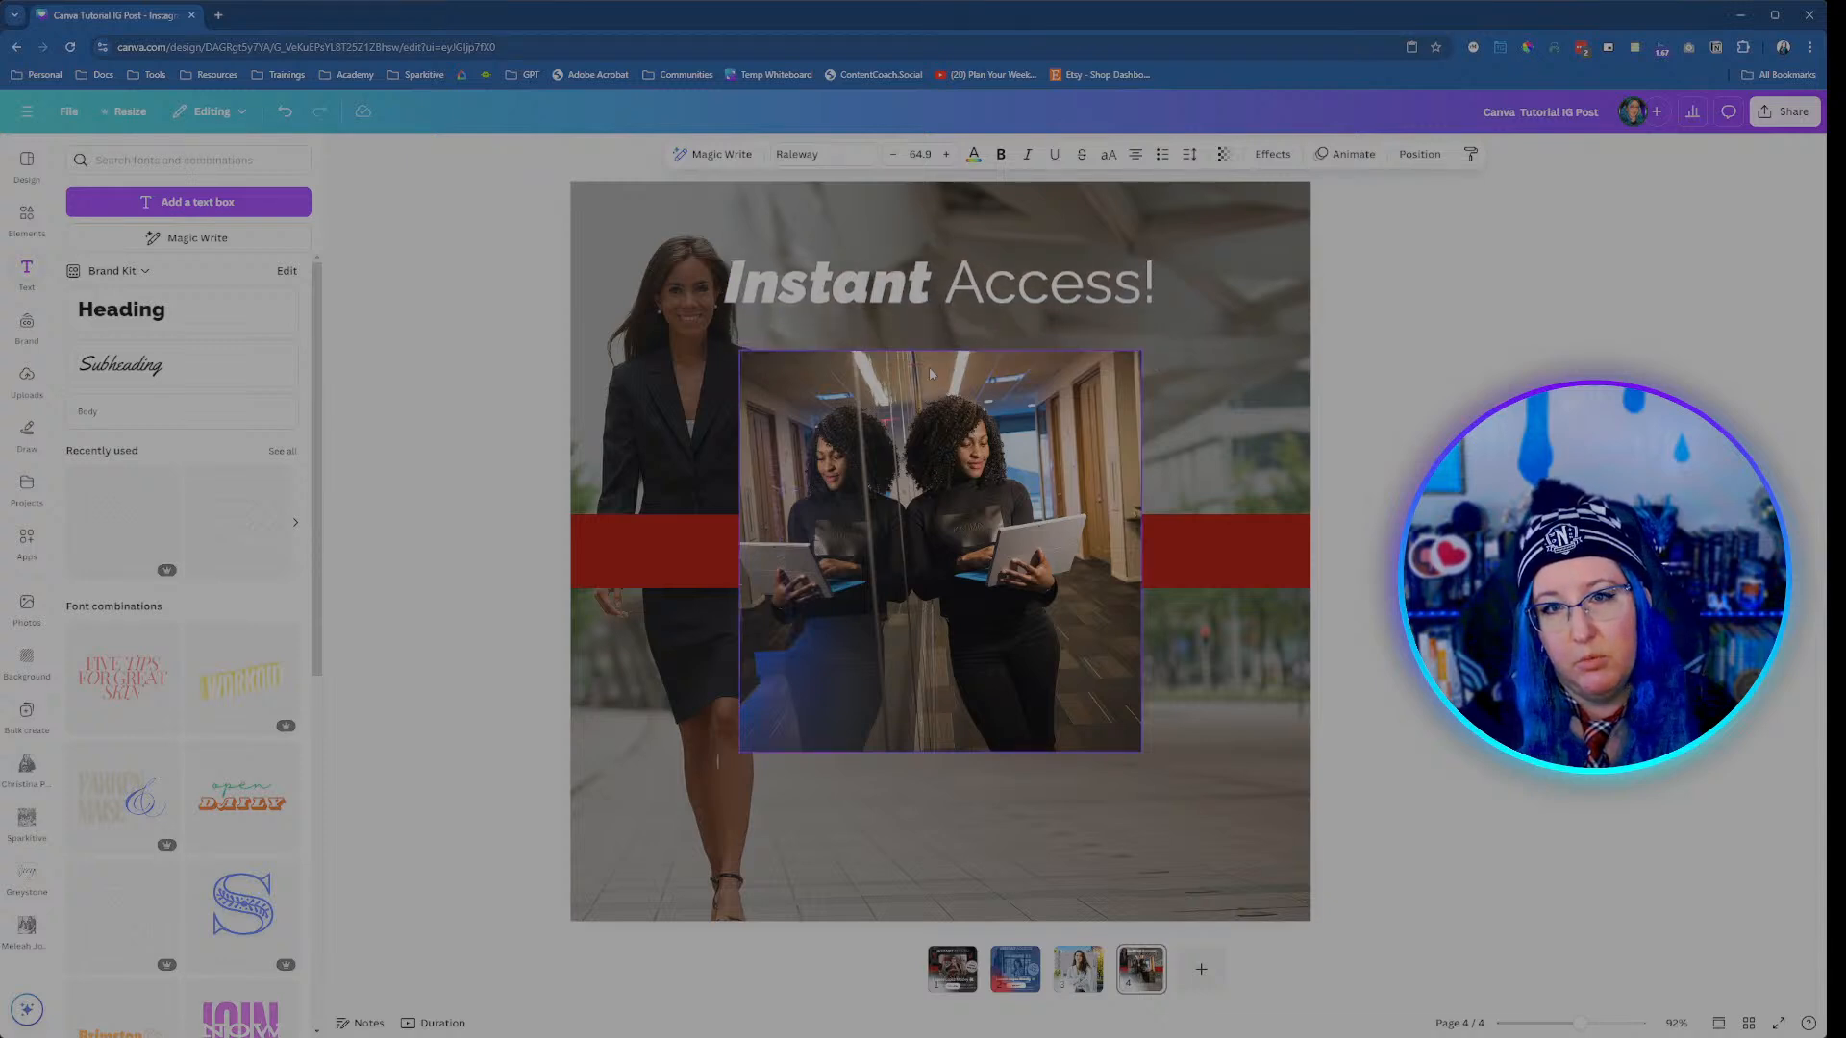
pyautogui.press('Down')
pyautogui.press('Down')
pyautogui.press('Down')
pyautogui.press('Down')
pyautogui.press('Down')
pyautogui.press('Down')
pyautogui.press('Down')
pyautogui.press('Down')
pyautogui.press('Down')
pyautogui.press('Down')
pyautogui.press('Down')
pyautogui.press('Down')
pyautogui.press('Down')
pyautogui.press('Down')
pyautogui.press('Down')
pyautogui.press('Down')
pyautogui.press('Down')
pyautogui.press('Down')
pyautogui.press('Down')
pyautogui.press('Down')
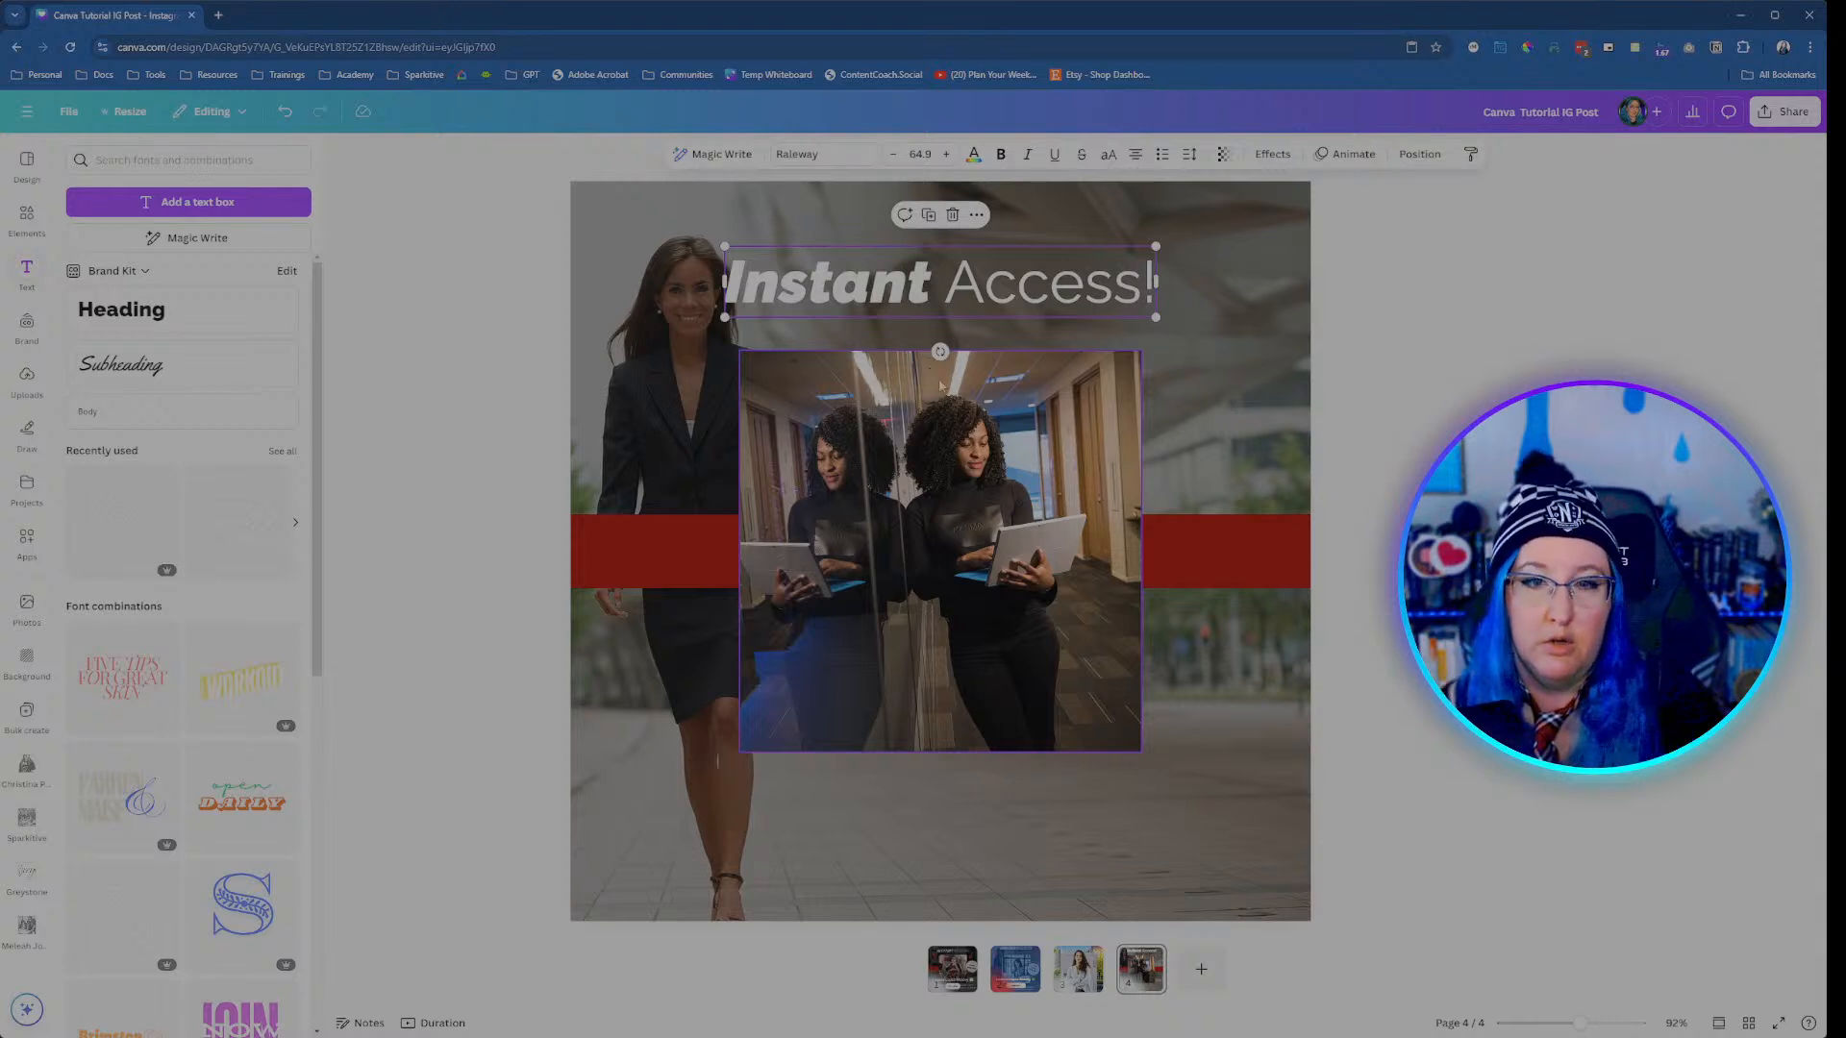
pyautogui.click(434, 537)
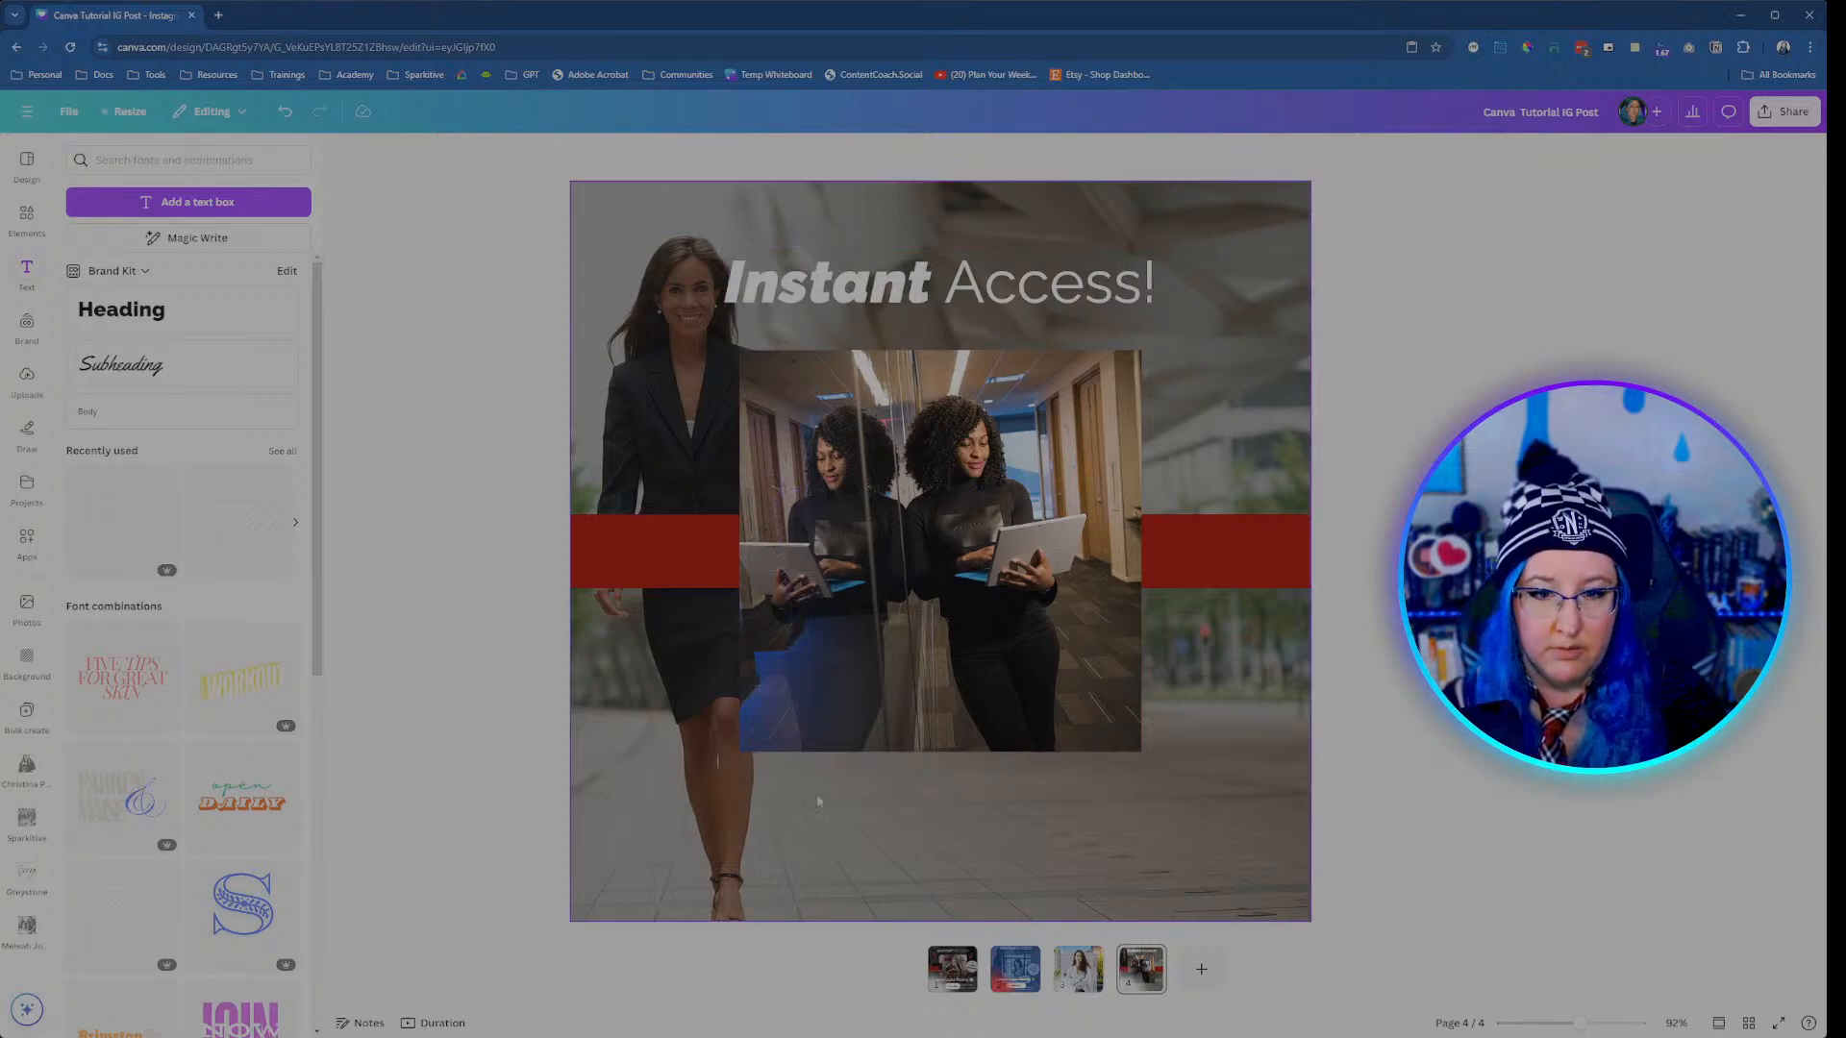
pyautogui.click(940, 966)
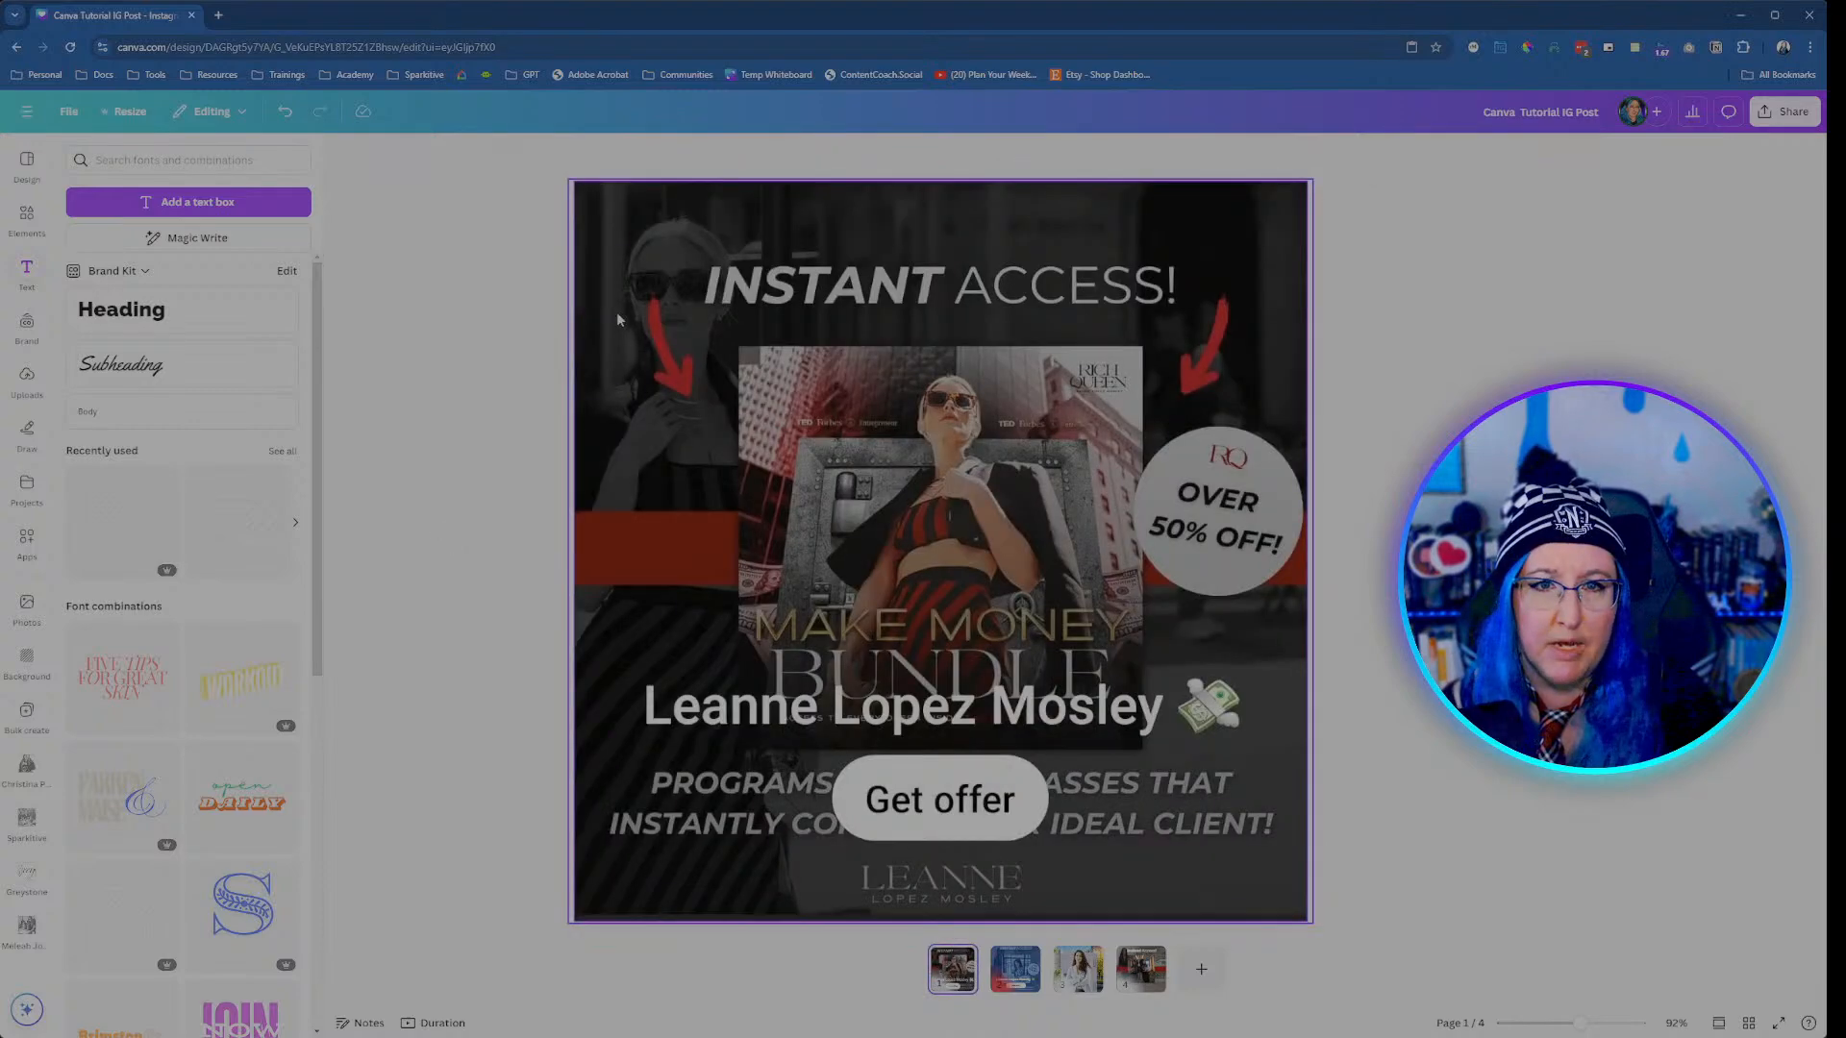
# Step: Back on page 4, replace the element search with 'arrow' and run it
pyautogui.click(1139, 964)
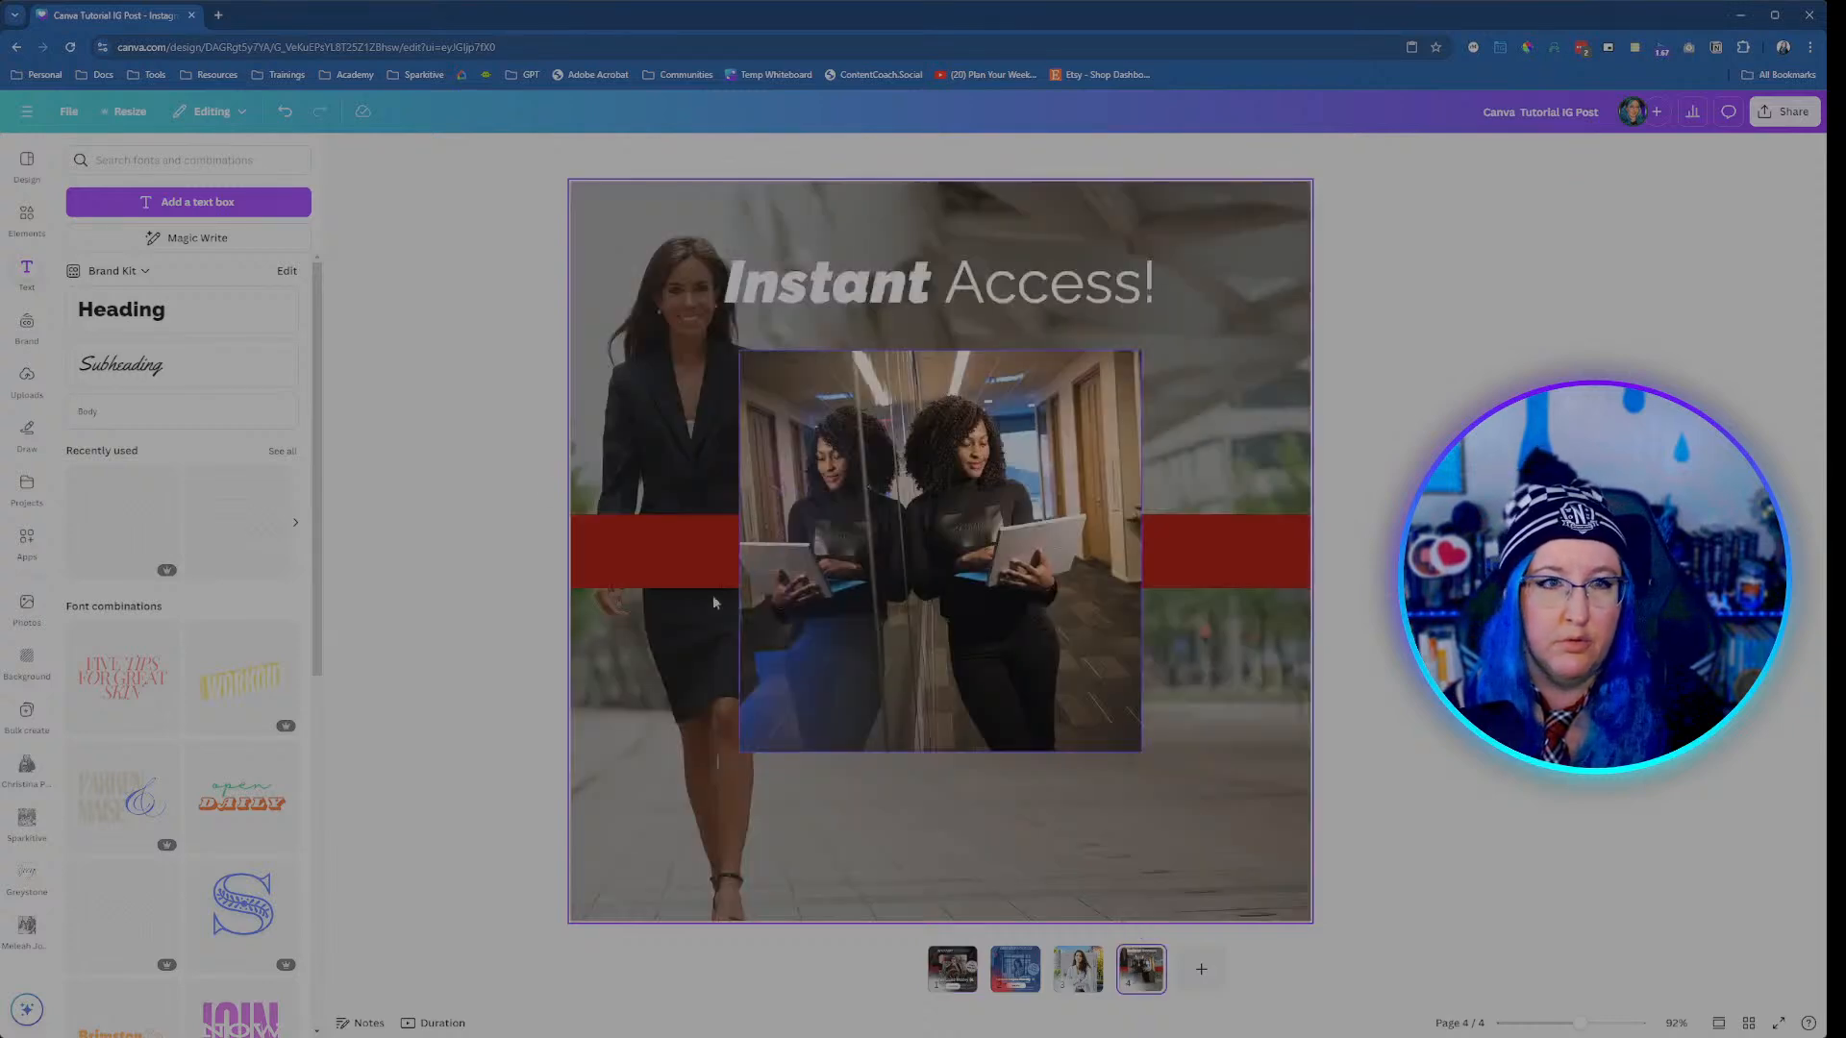
pyautogui.click(26, 216)
pyautogui.click(165, 159)
pyautogui.hotkey('ctrl', 'a')
pyautogui.write('a')
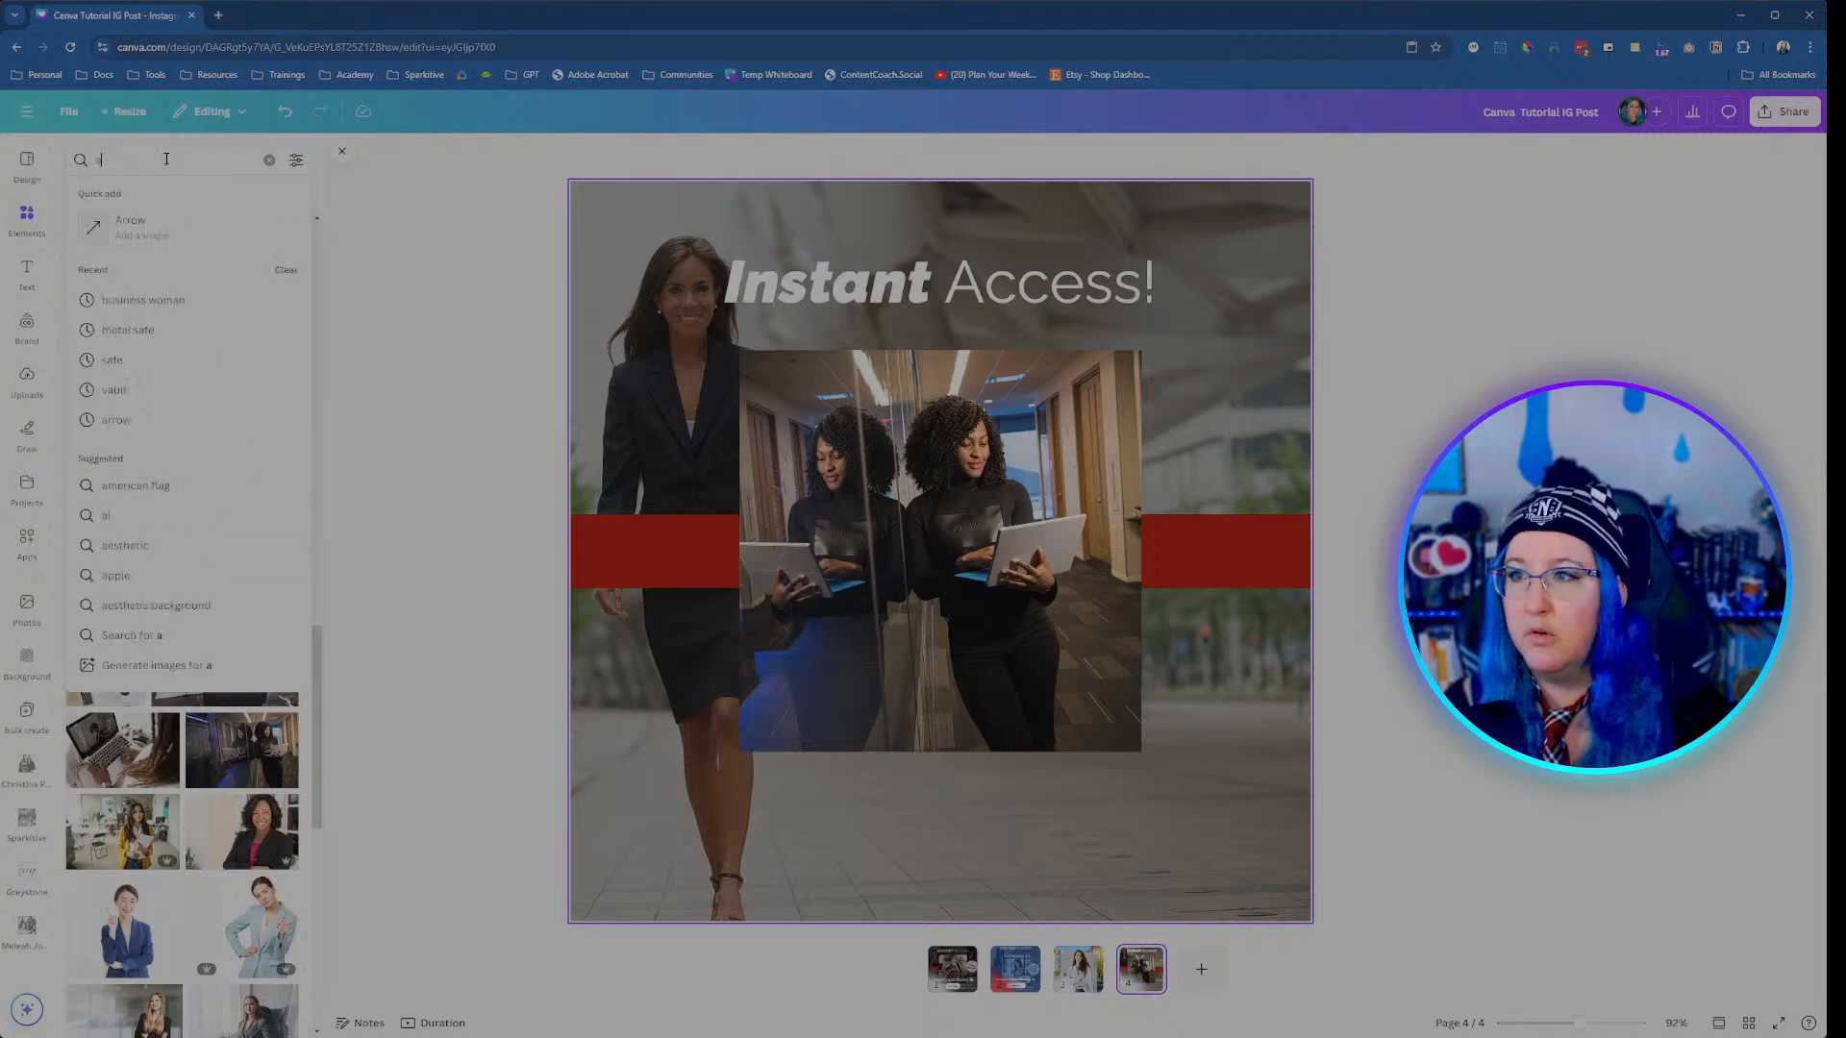
pyautogui.write('rrow')
pyautogui.press('Return')
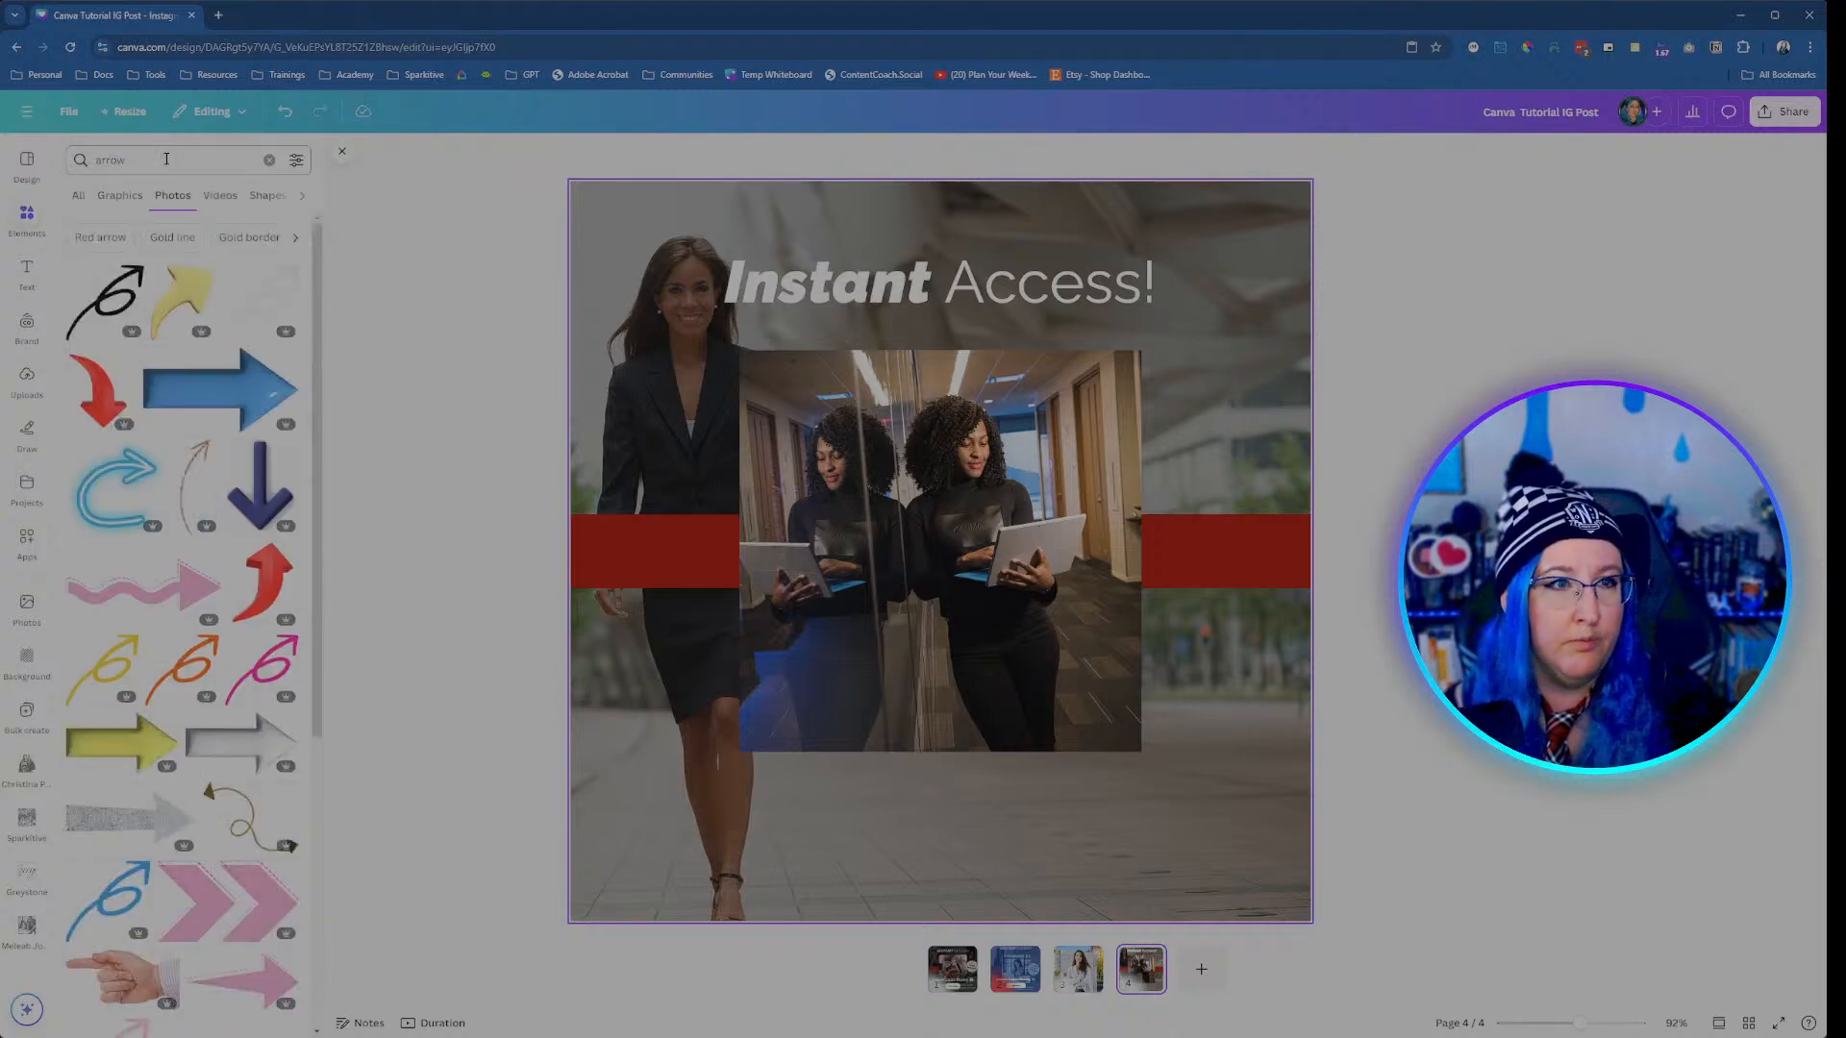
# Step: Browse the arrow Graphics and Photos, then add the curved arrow graphic to the page
pyautogui.click(120, 197)
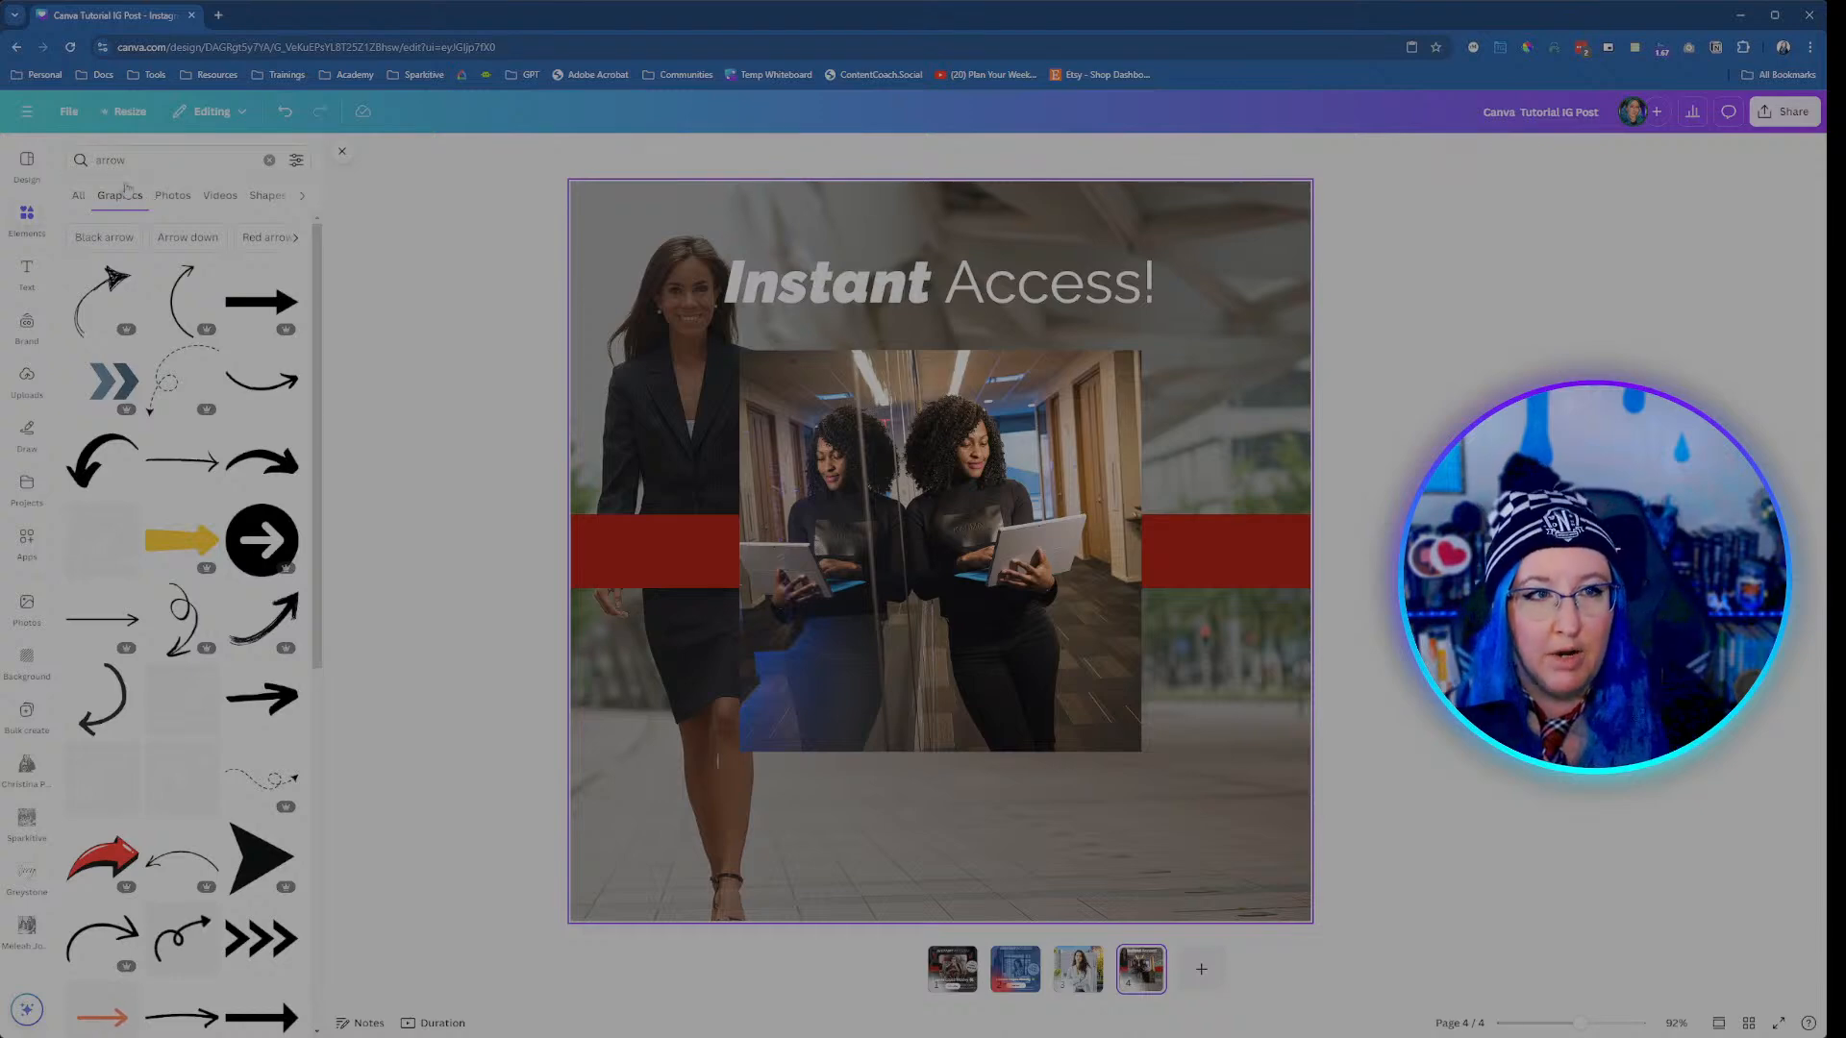
pyautogui.click(174, 196)
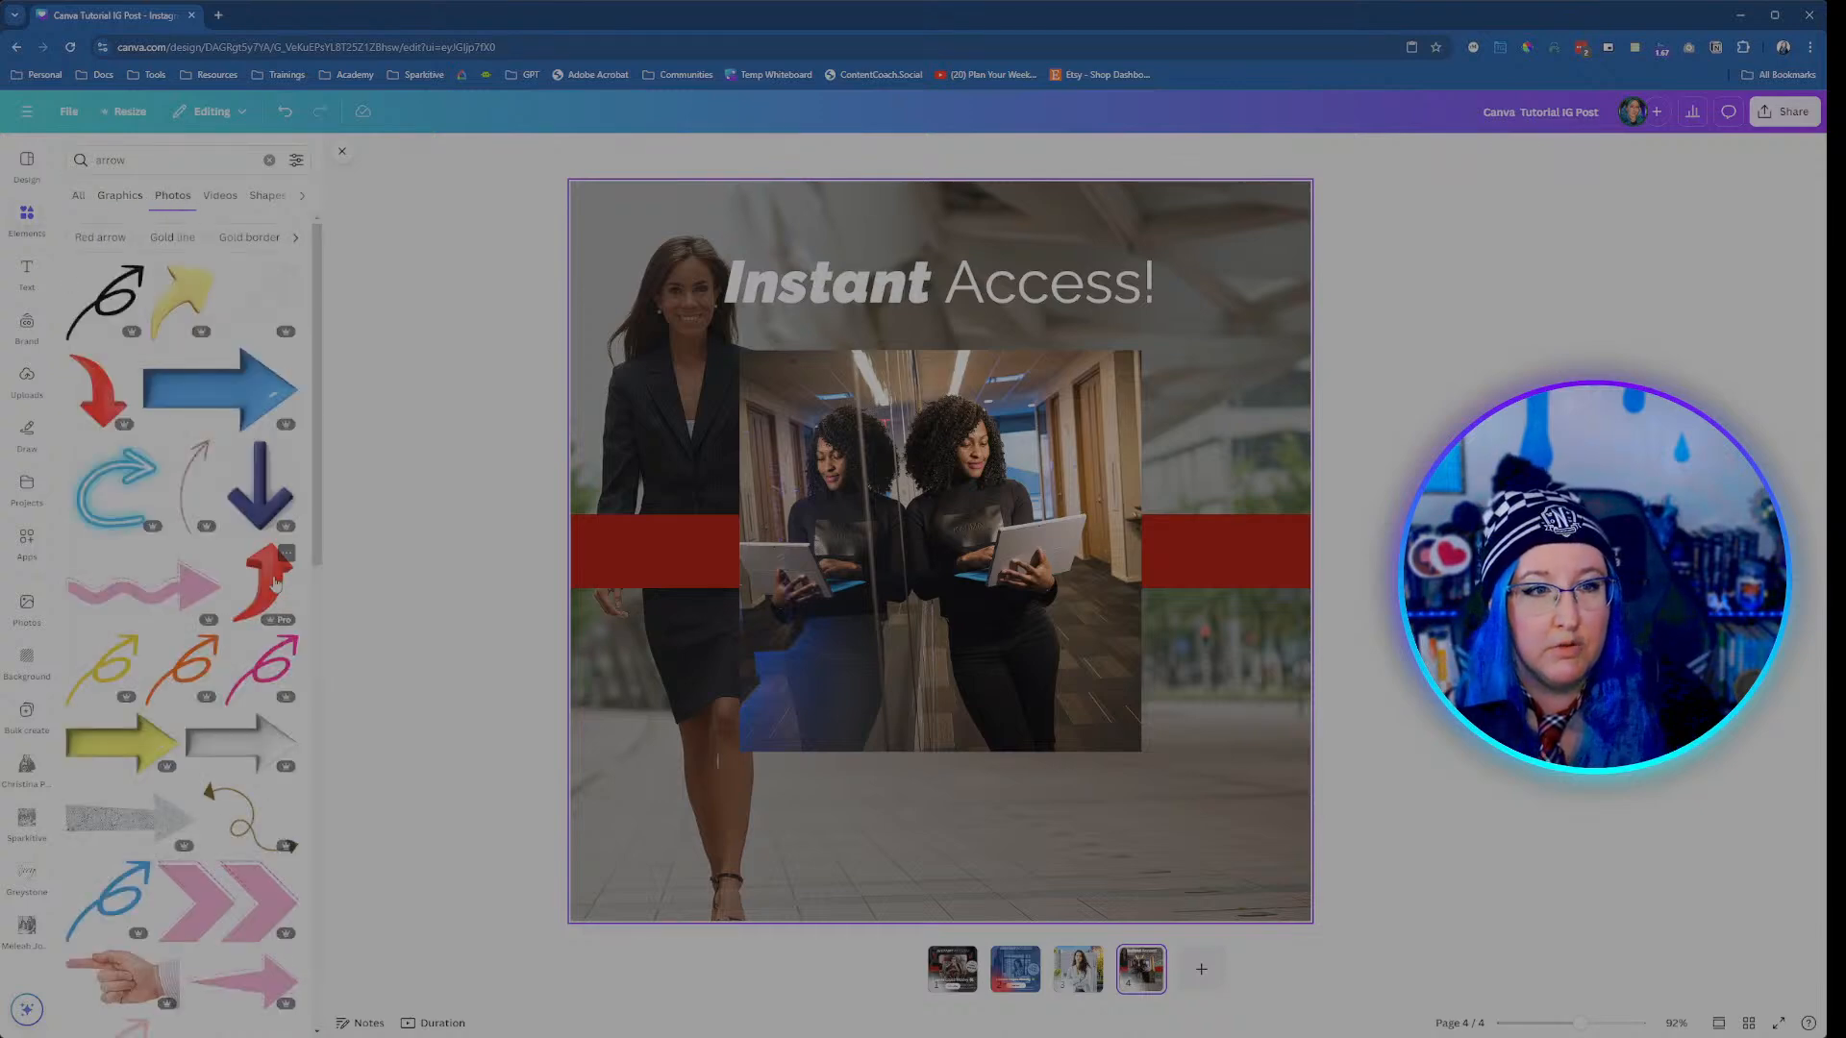
pyautogui.scroll(-5, 276, 583)
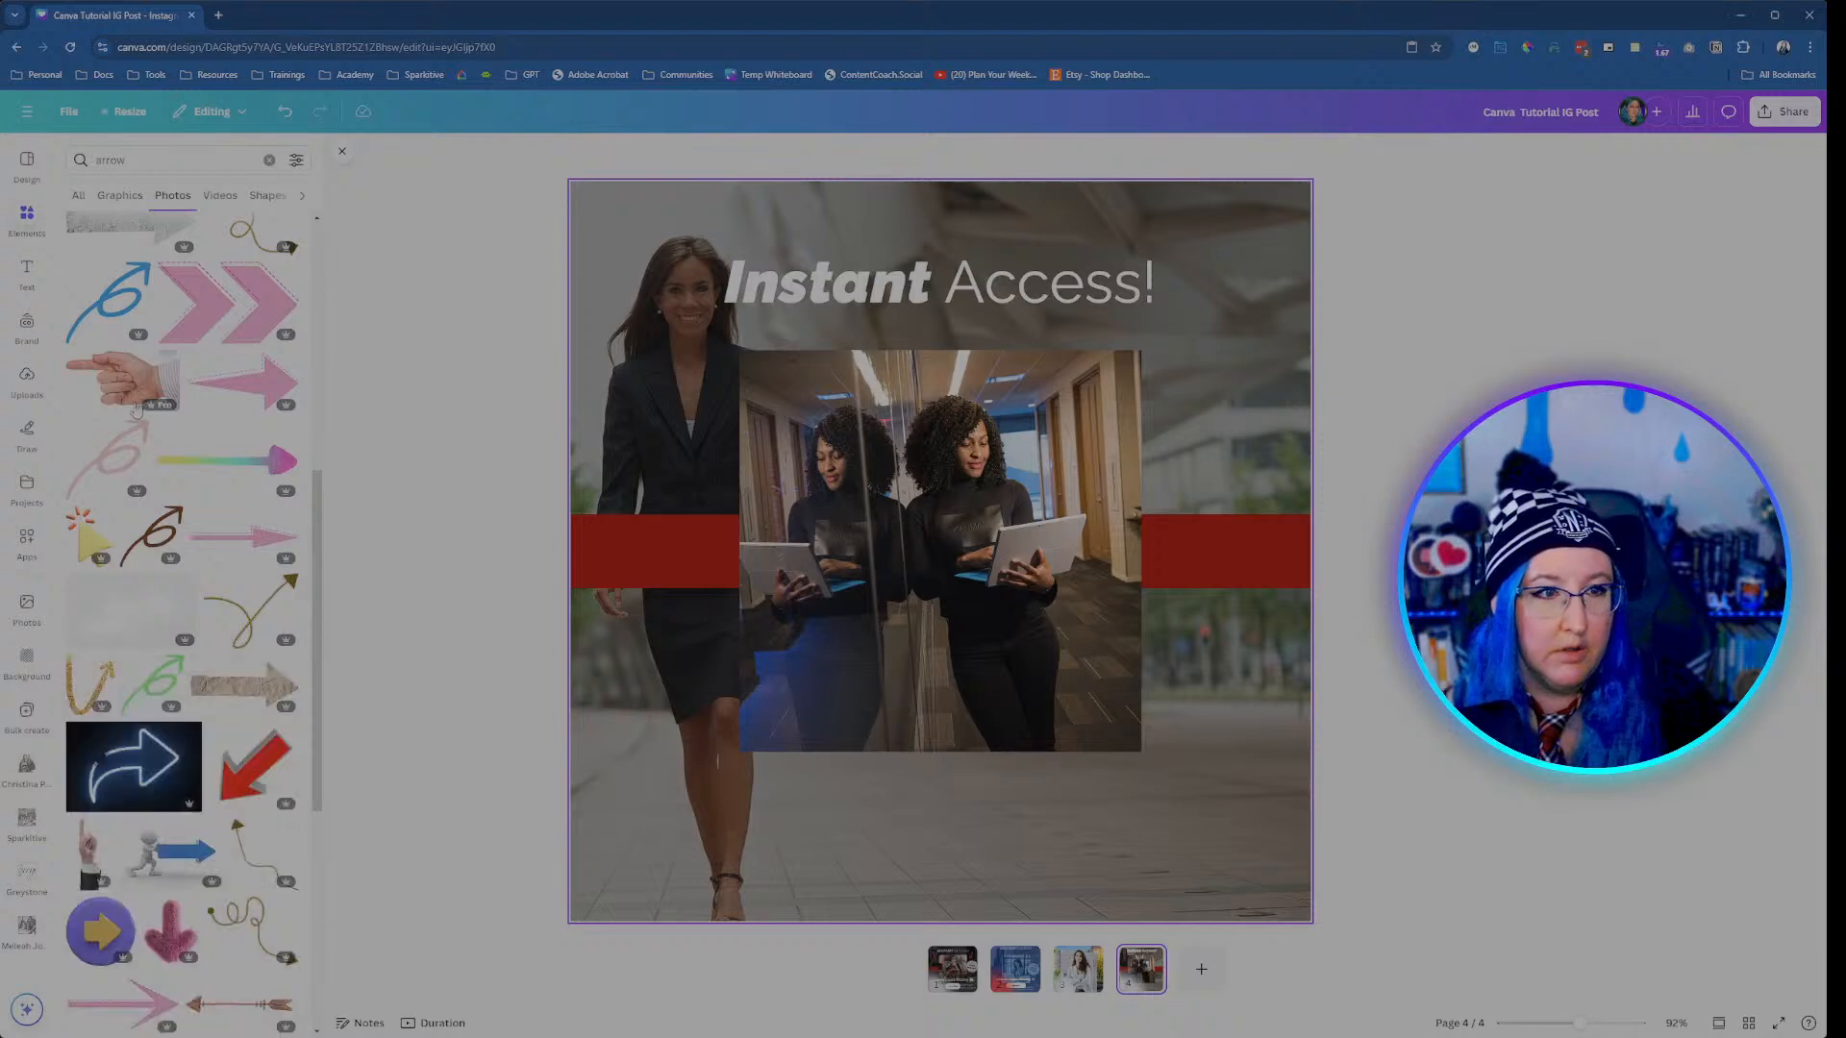
pyautogui.scroll(-7, 106, 383)
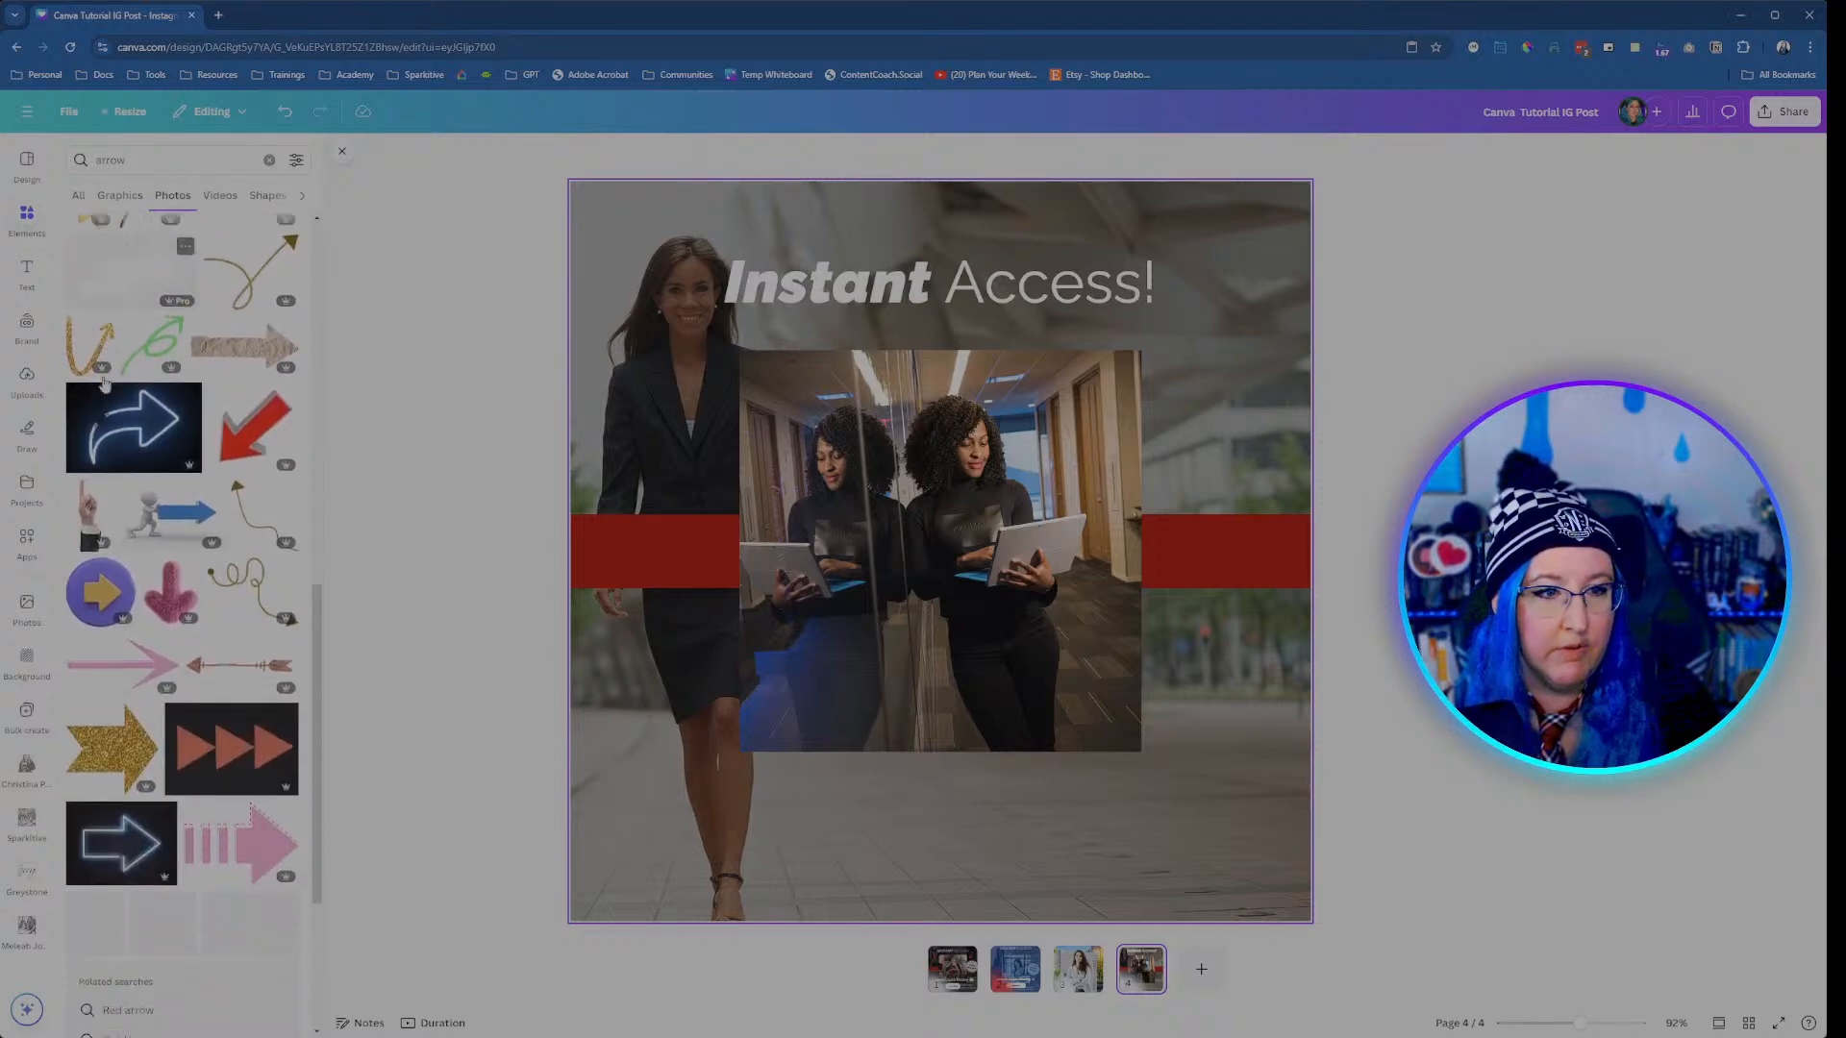
pyautogui.scroll(-5, 106, 384)
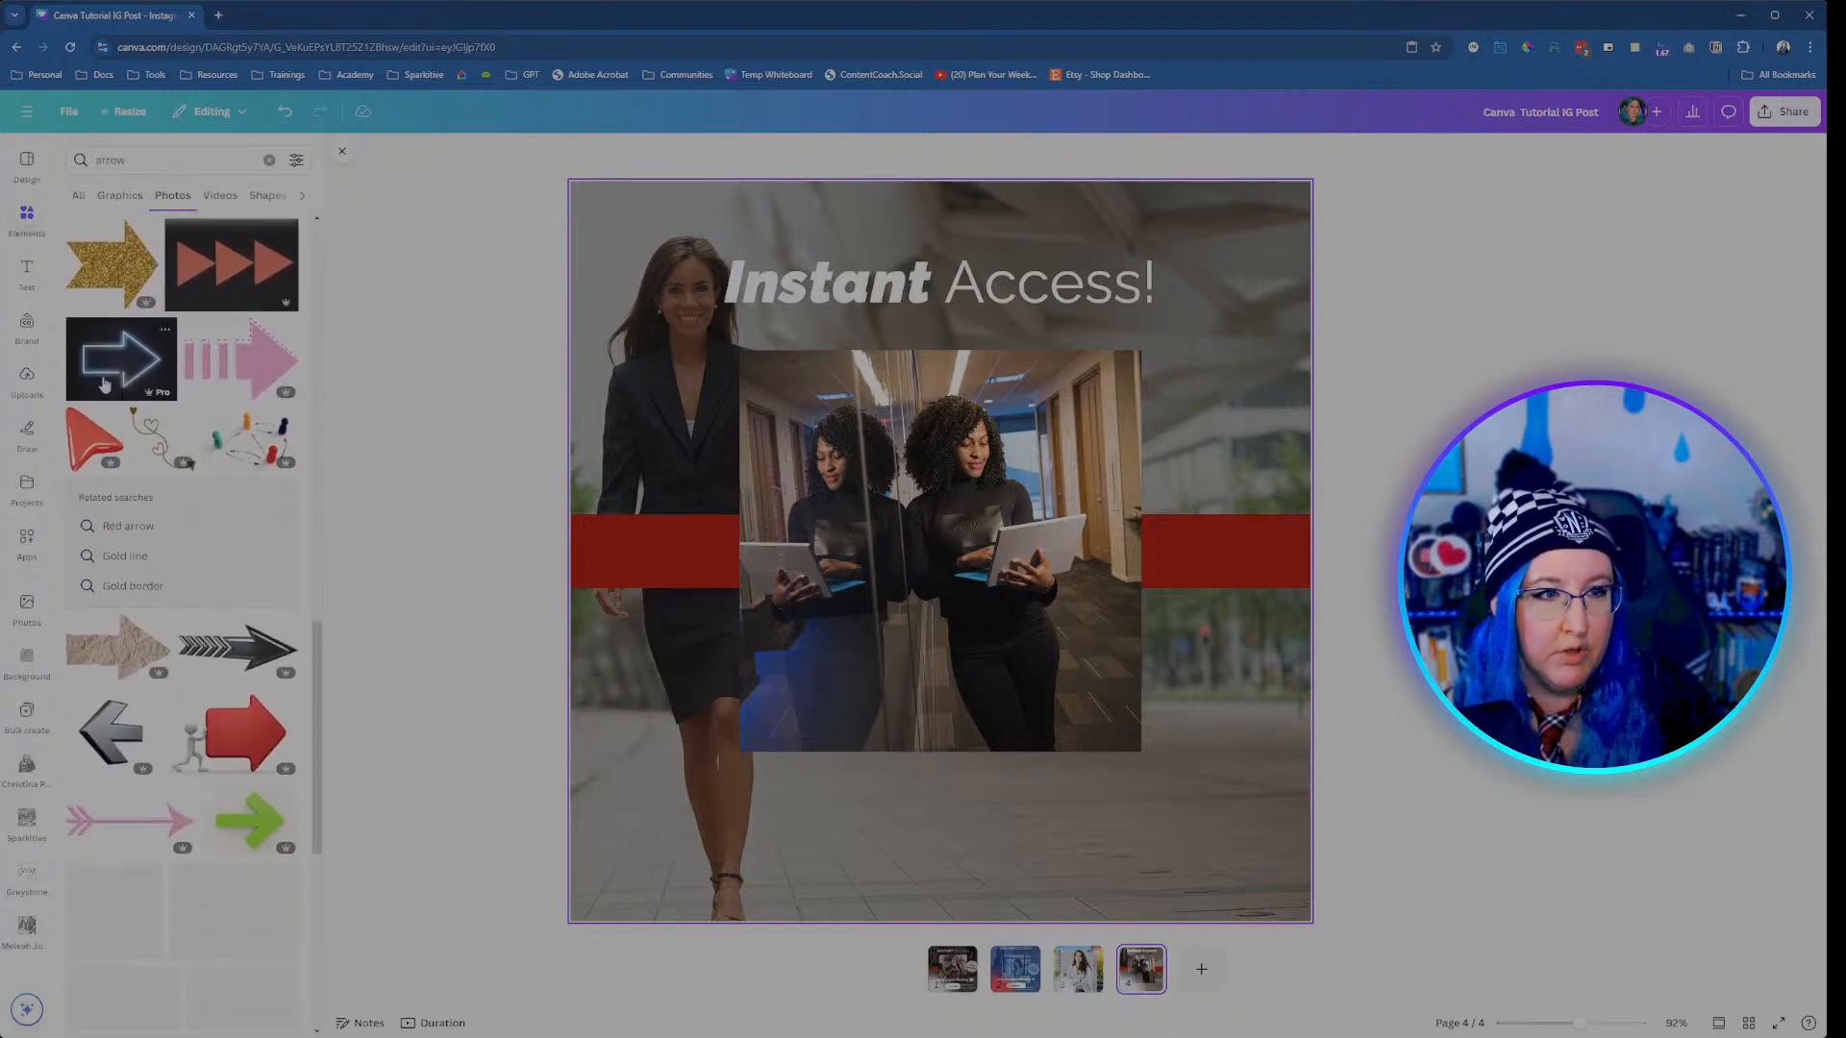
pyautogui.scroll(18, 105, 384)
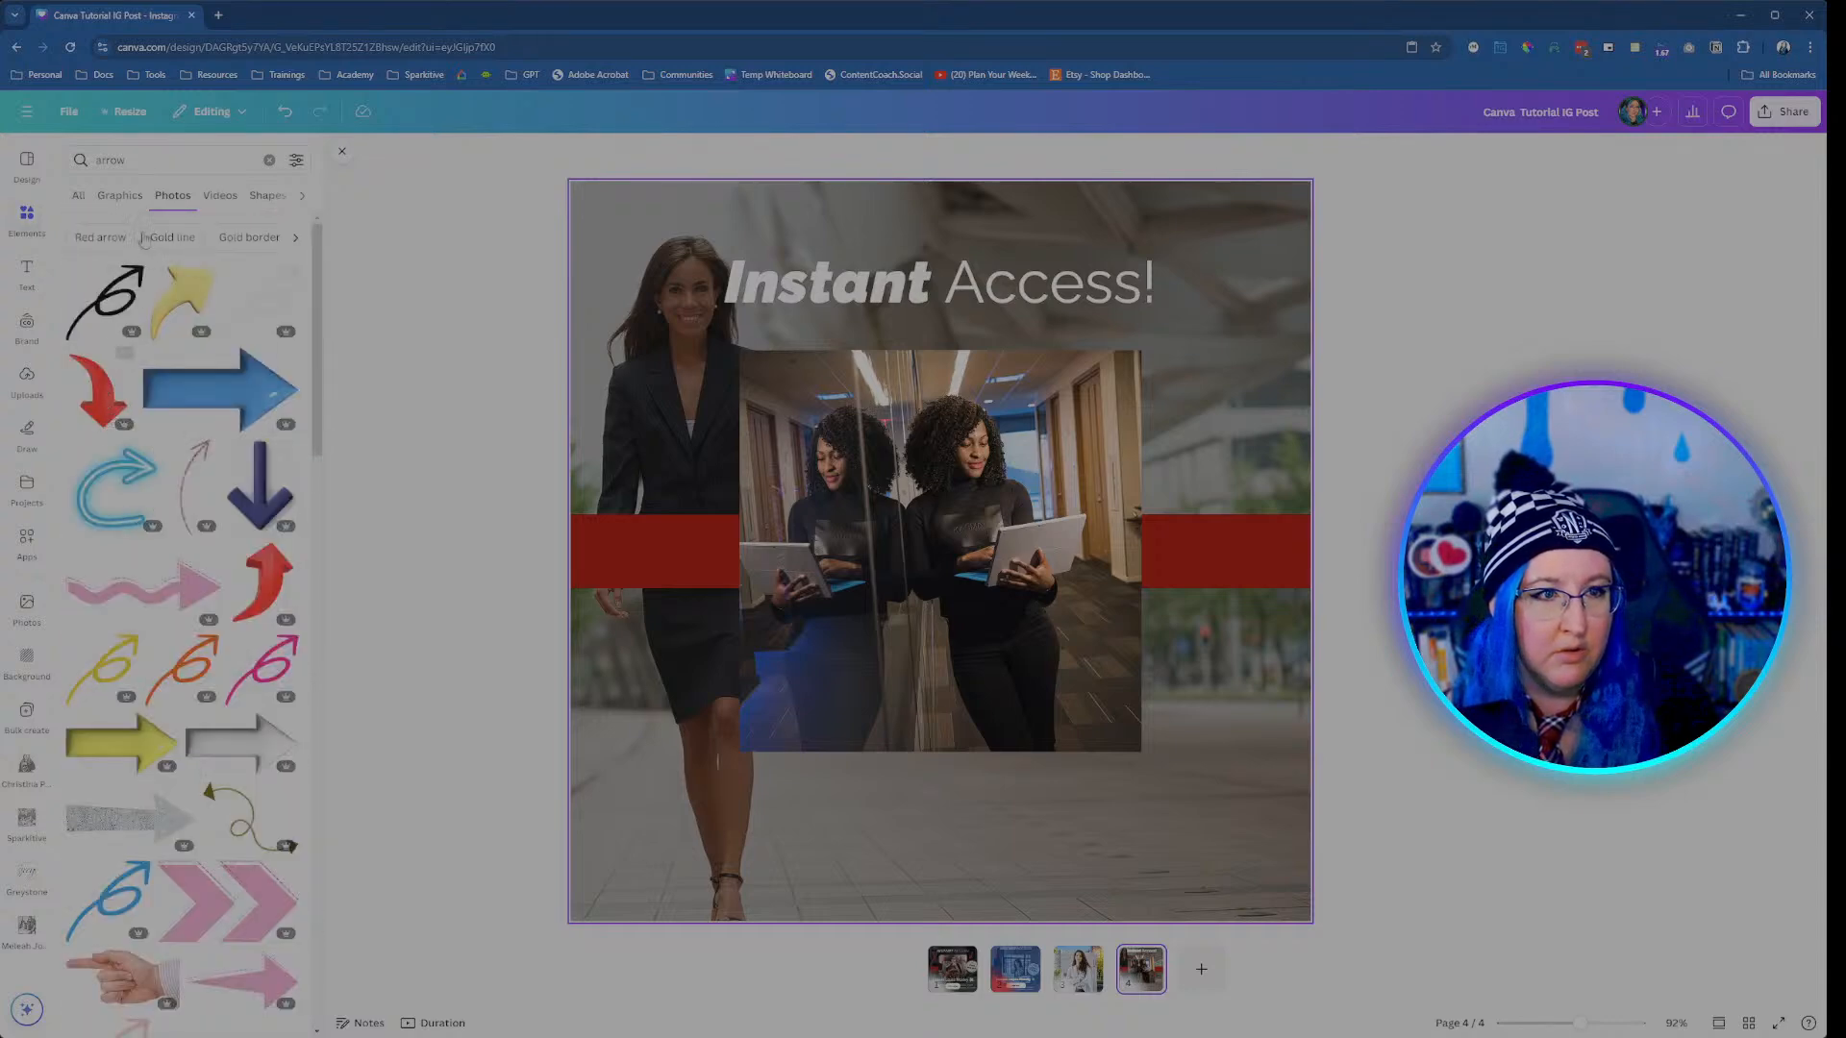
pyautogui.click(121, 196)
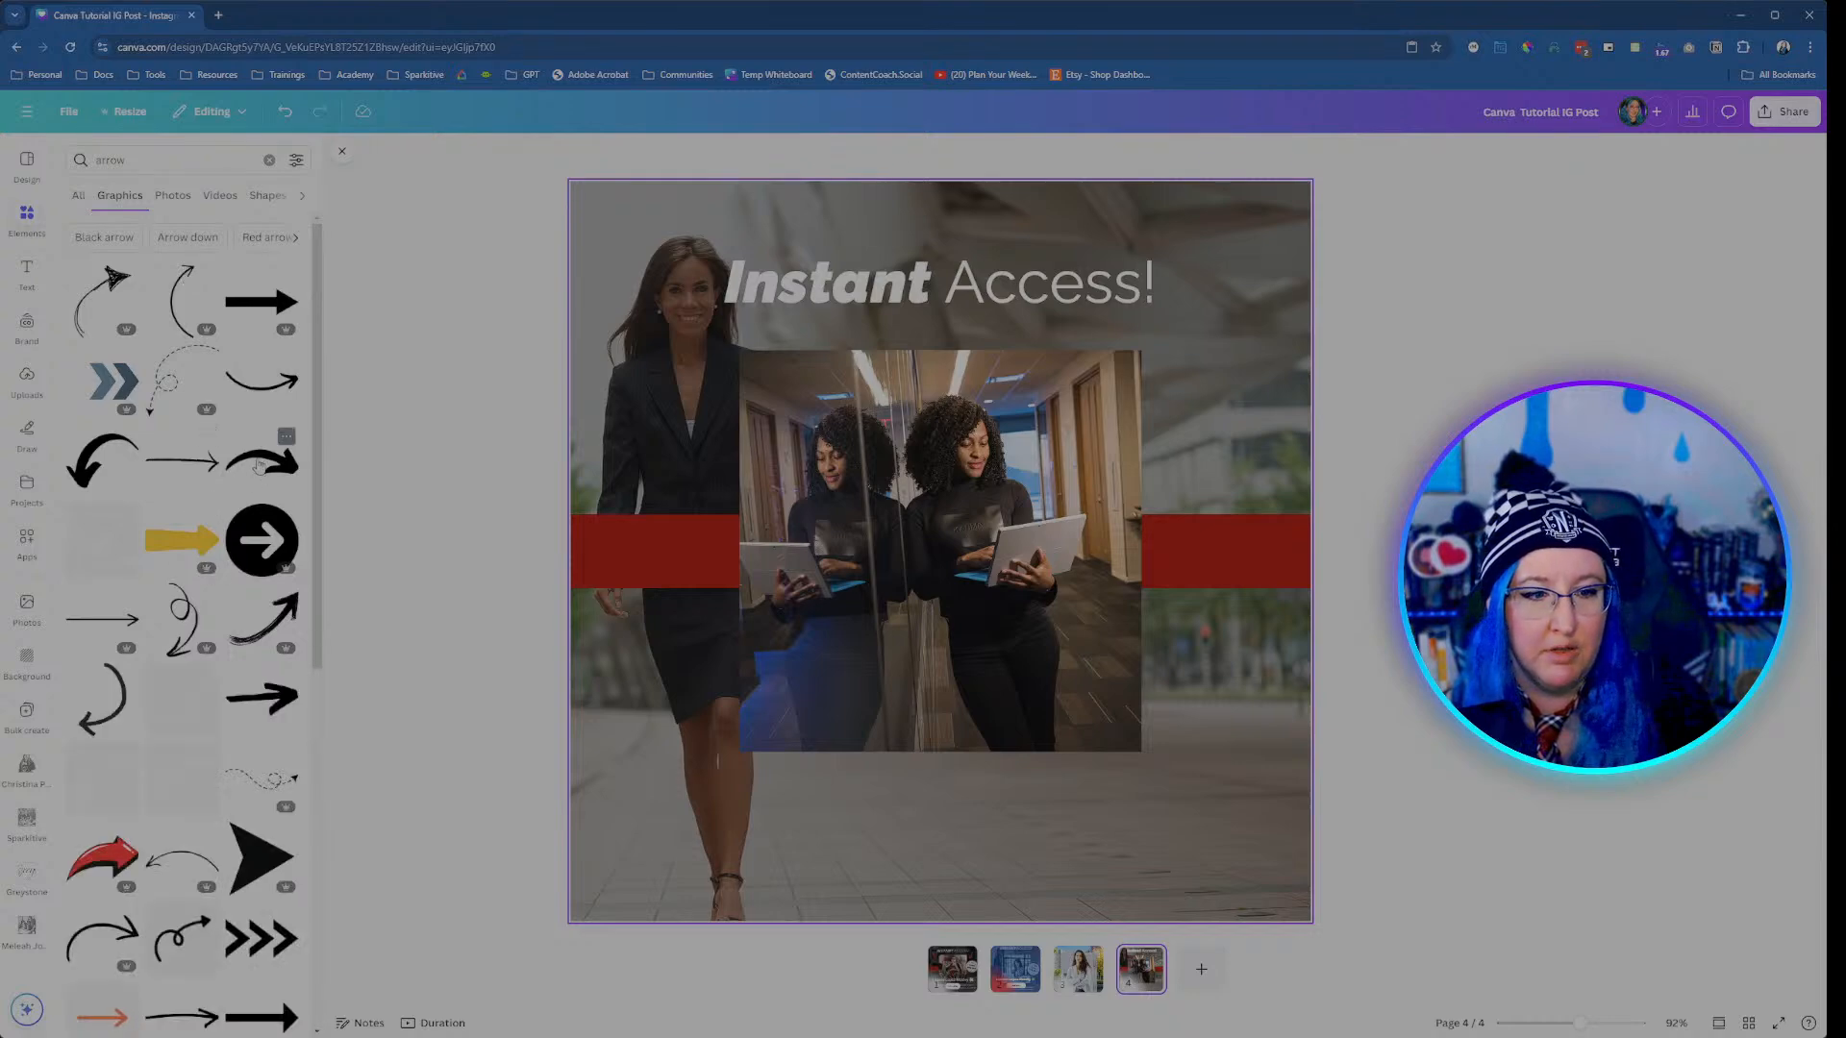
pyautogui.click(260, 465)
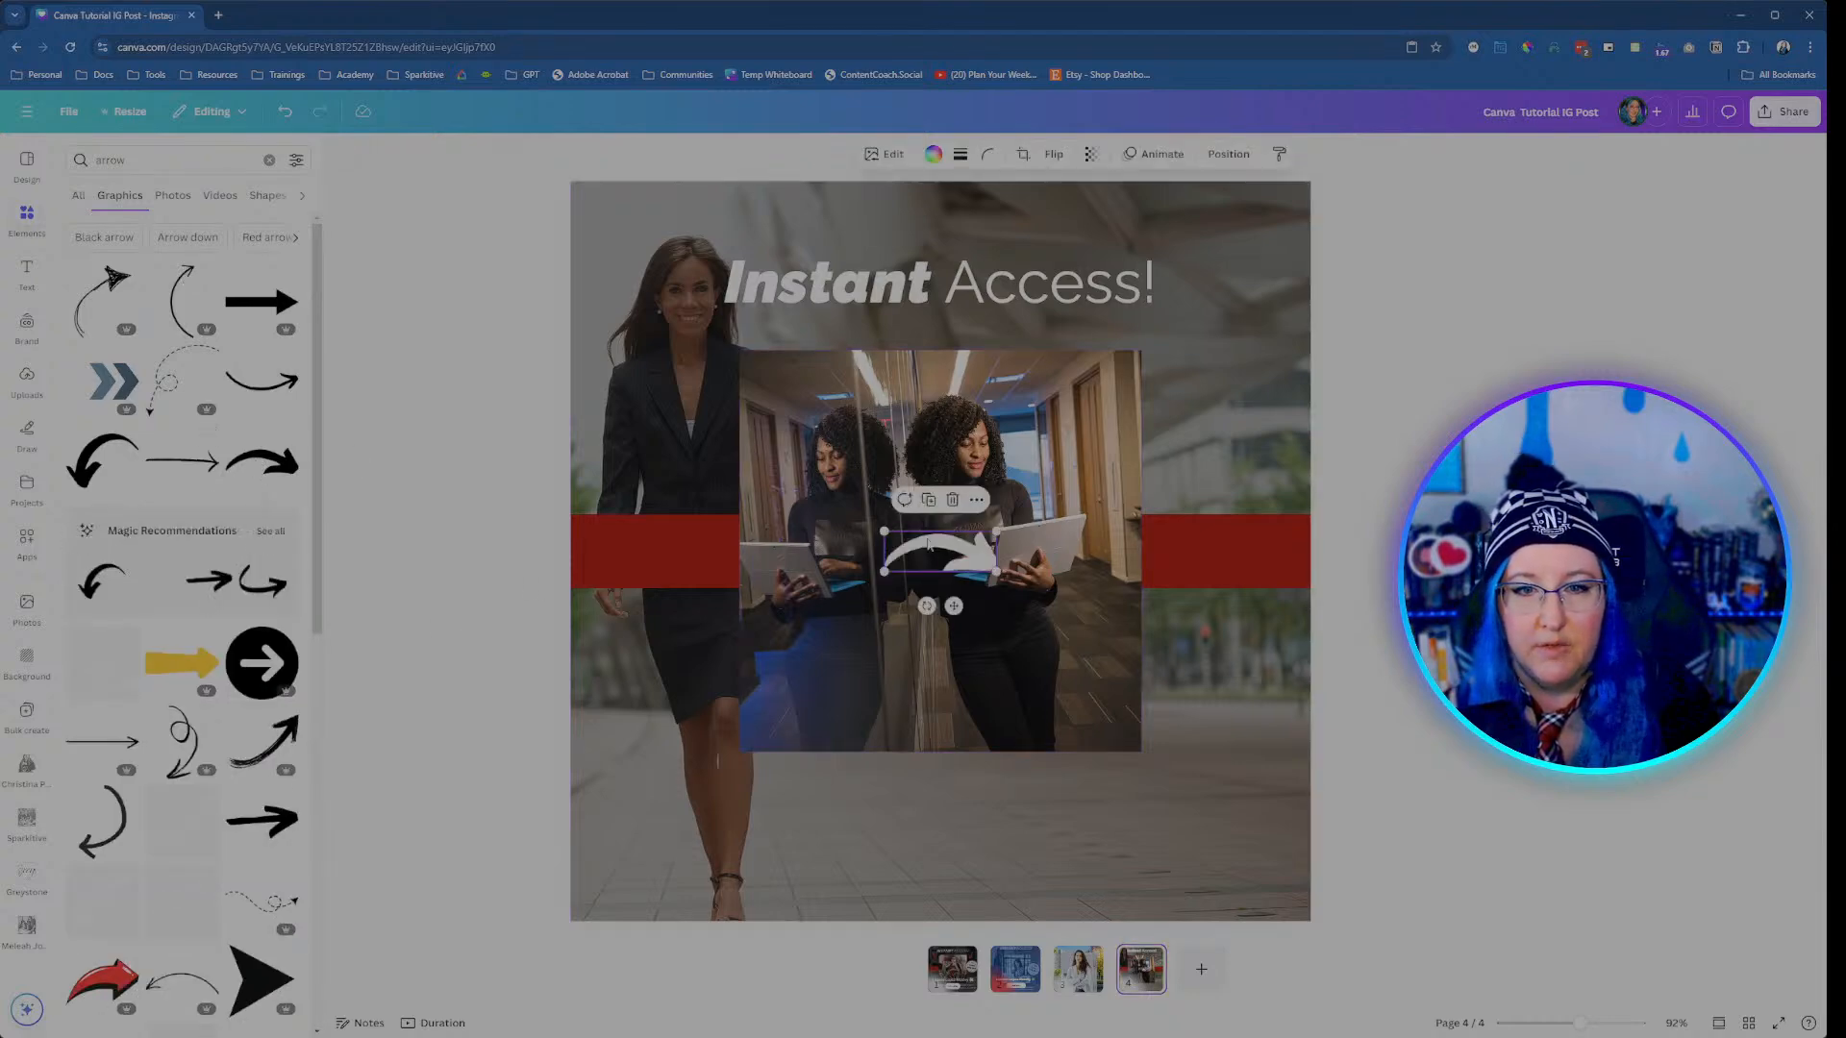
# Step: Colour the arrow #ff0000, move it to the photo's upper right, and duplicate it
pyautogui.click(933, 155)
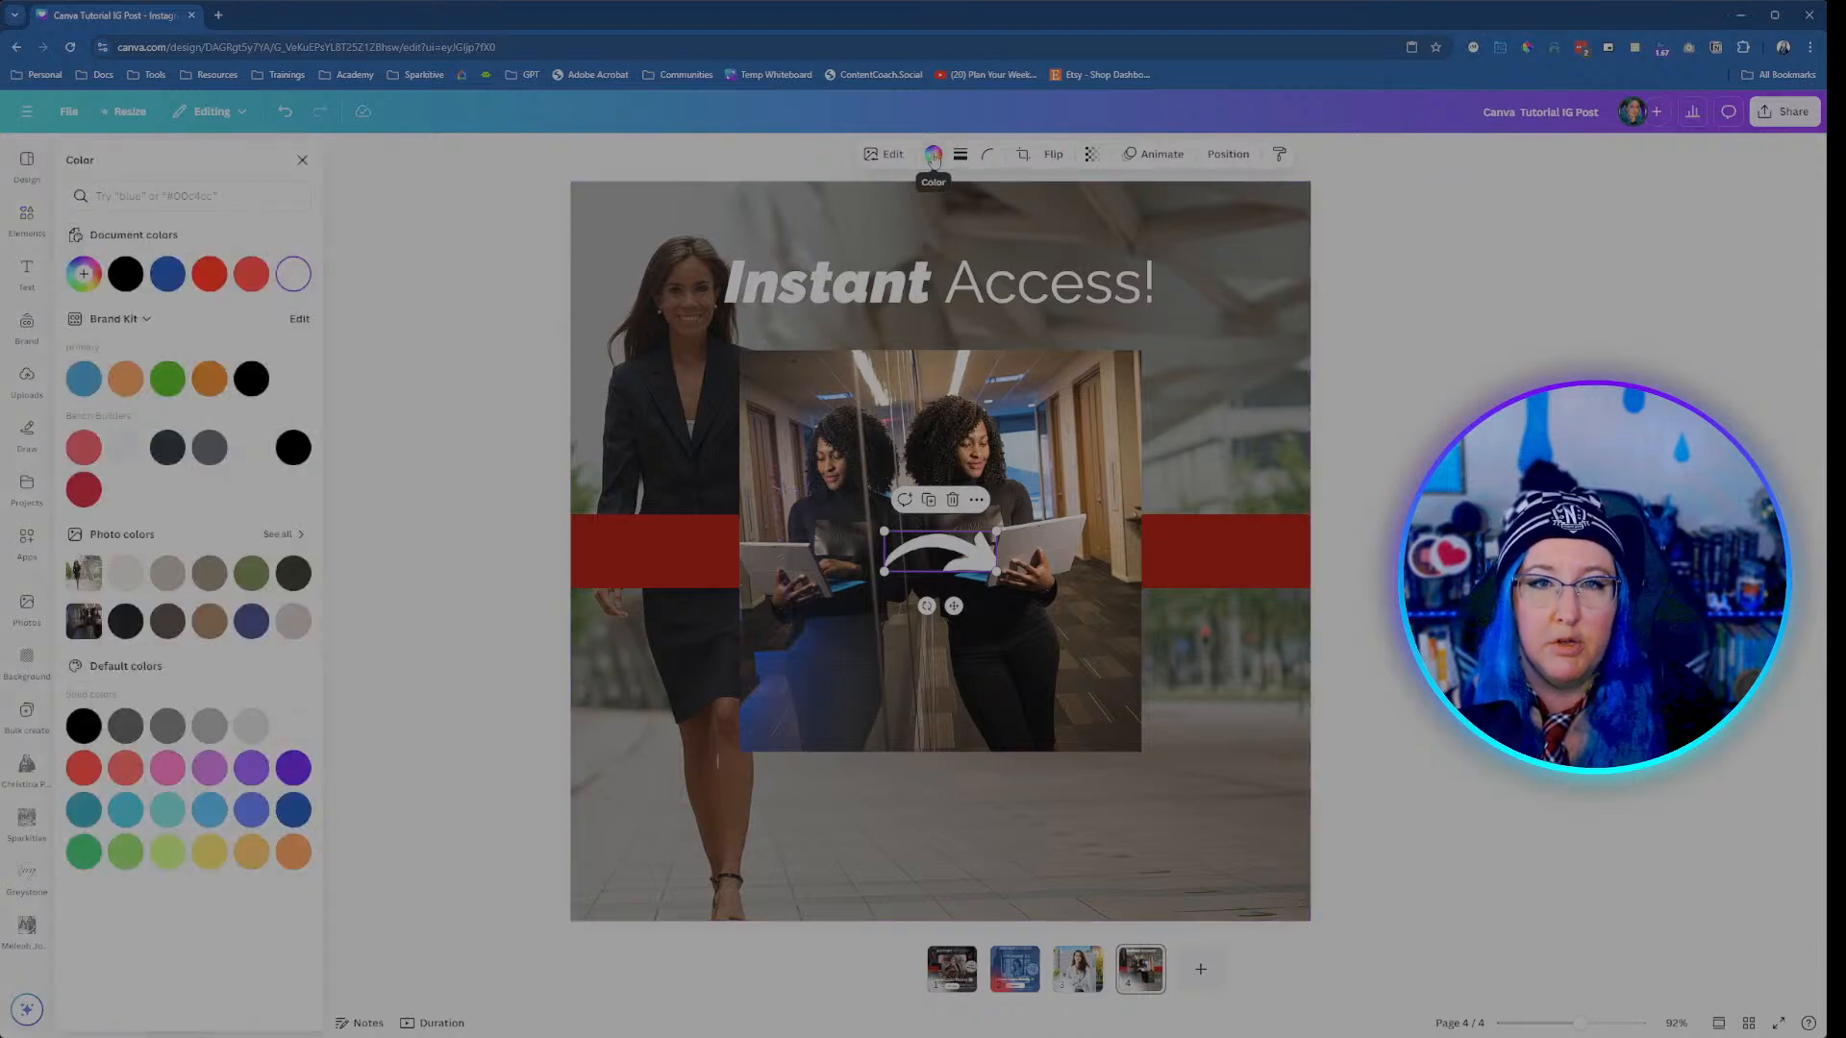
pyautogui.click(206, 287)
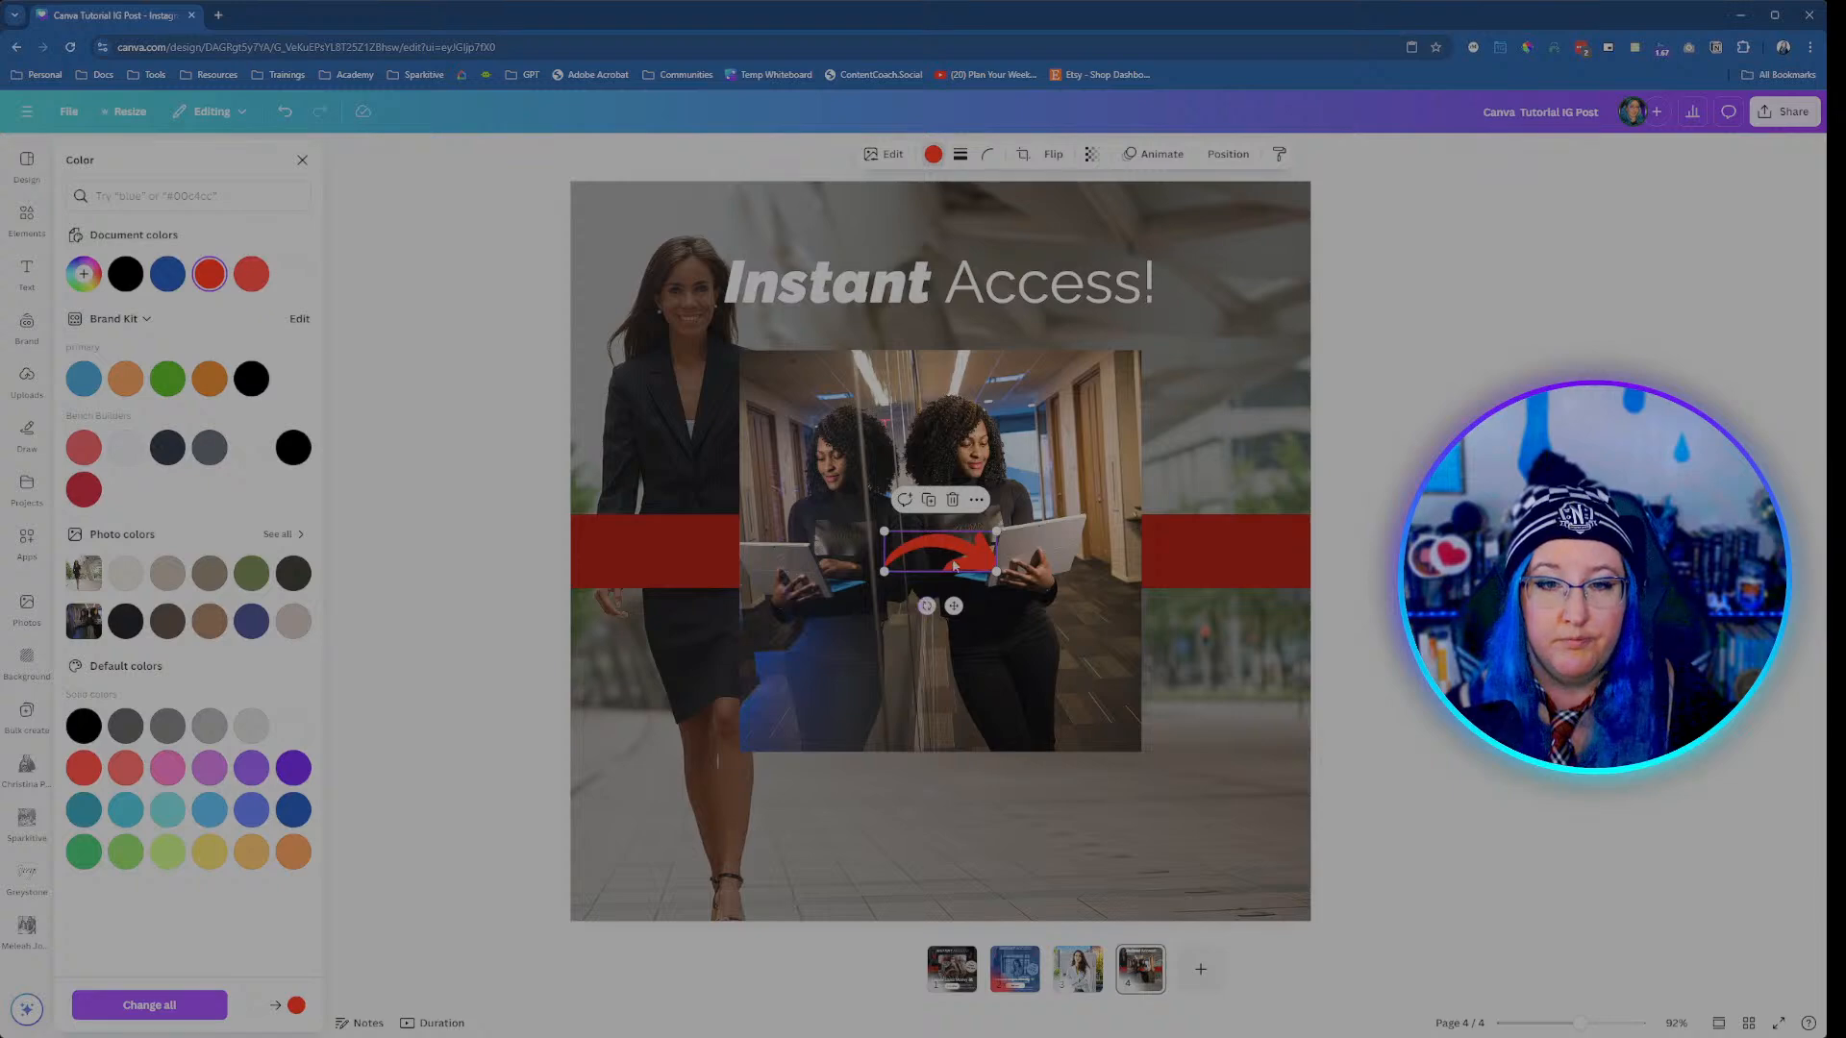
pyautogui.moveTo(958, 560); pyautogui.dragTo(1217, 387)
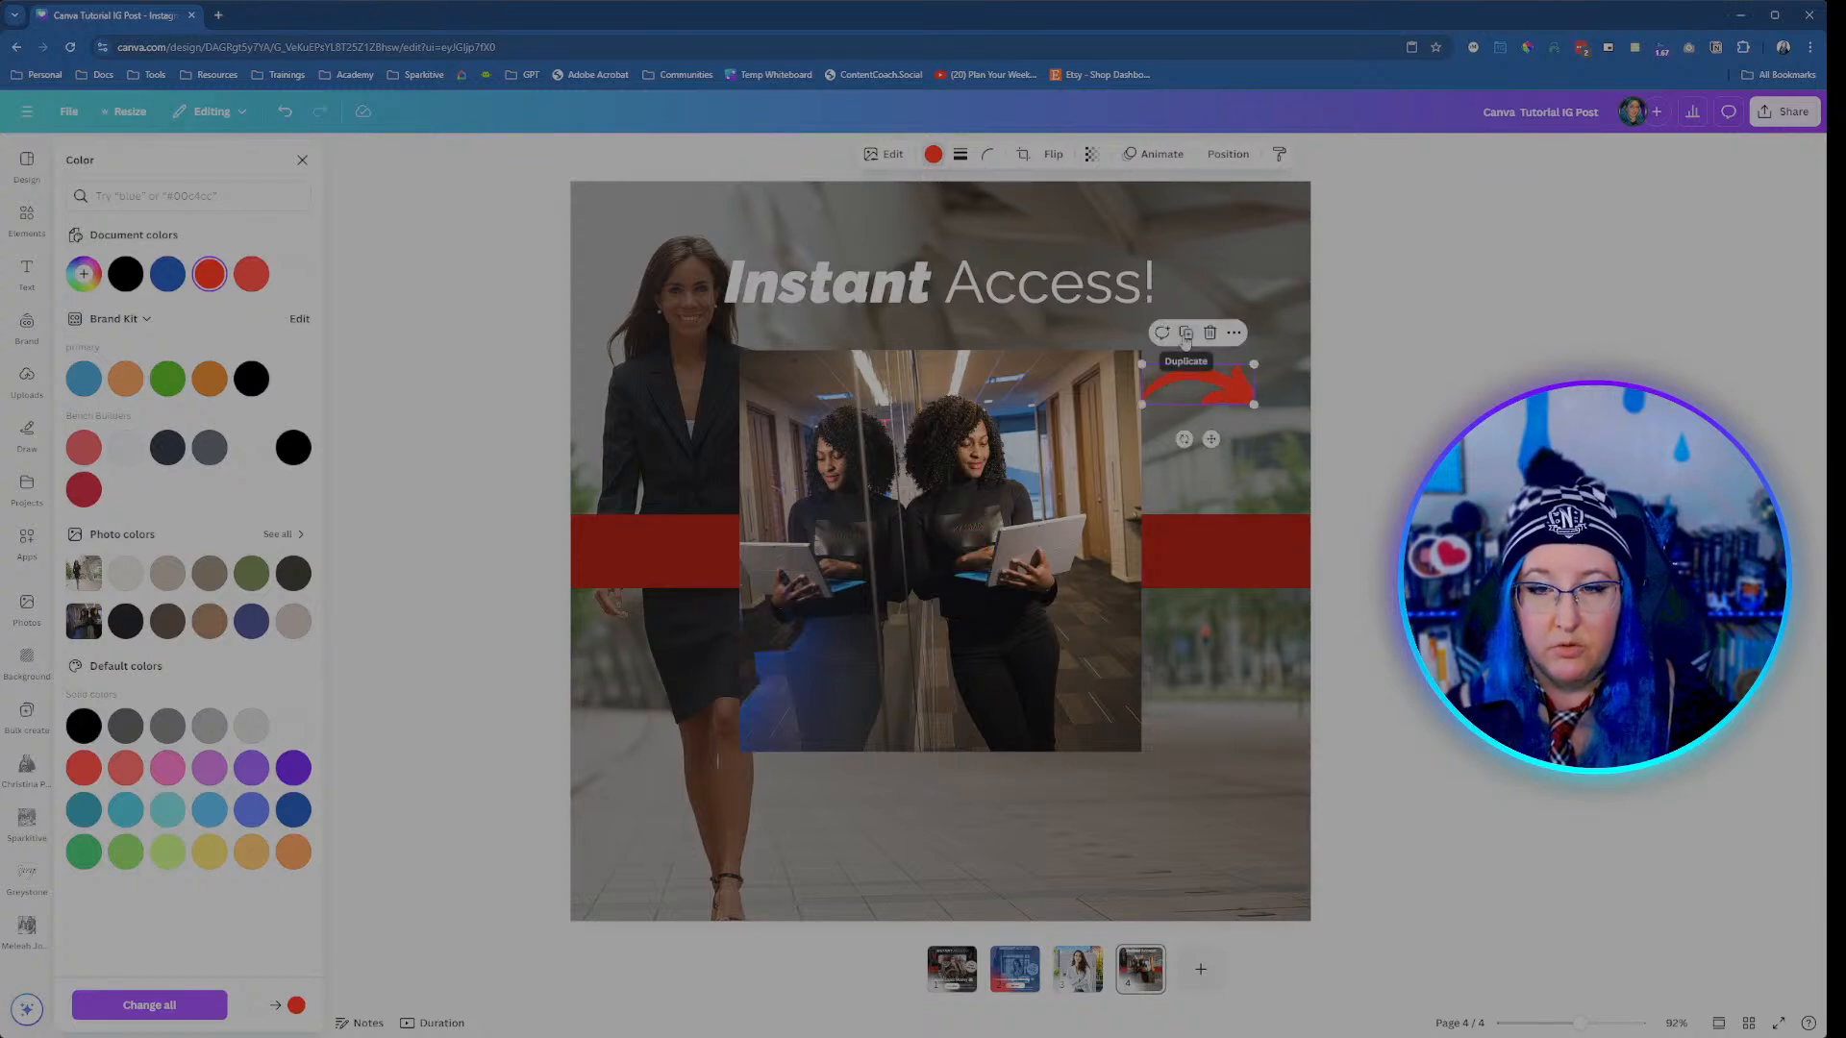
pyautogui.click(1185, 334)
# Step: Move the arrow copy to the left of the photo and flip it horizontally
pyautogui.click(1257, 424)
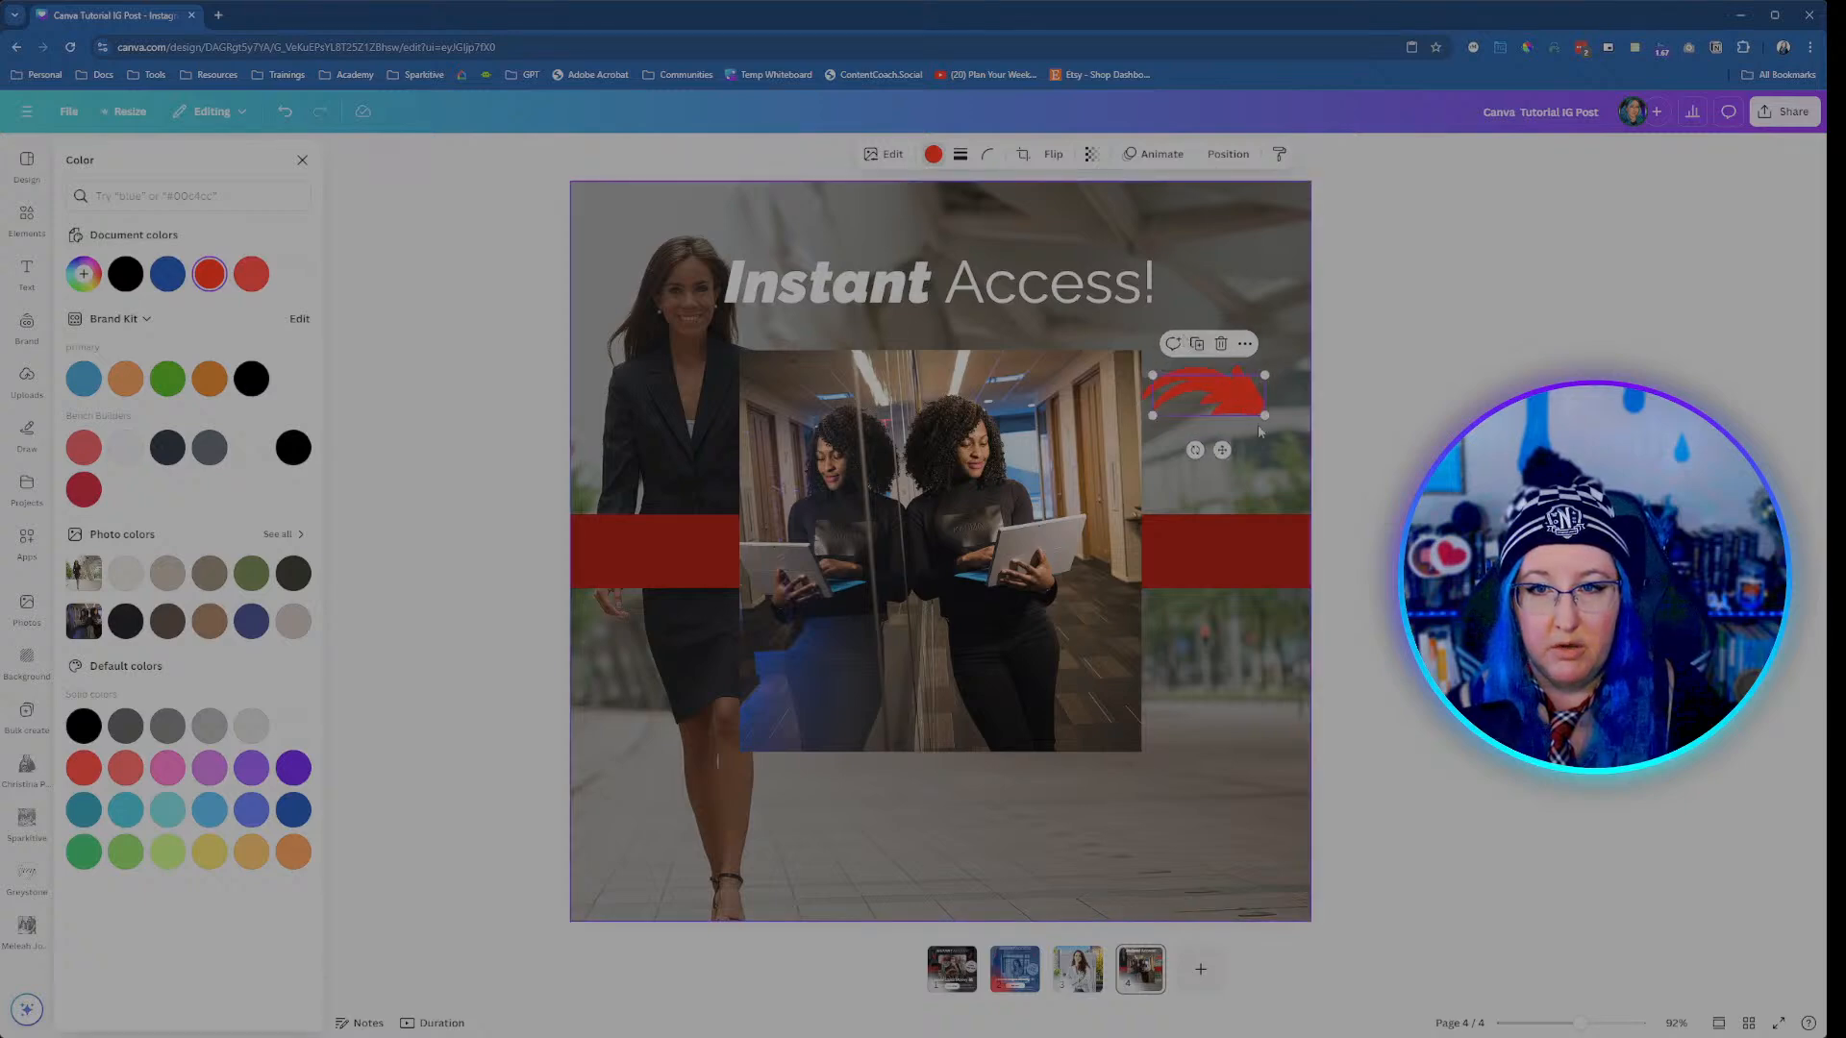
pyautogui.click(1429, 402)
pyautogui.moveTo(1192, 389); pyautogui.dragTo(663, 385)
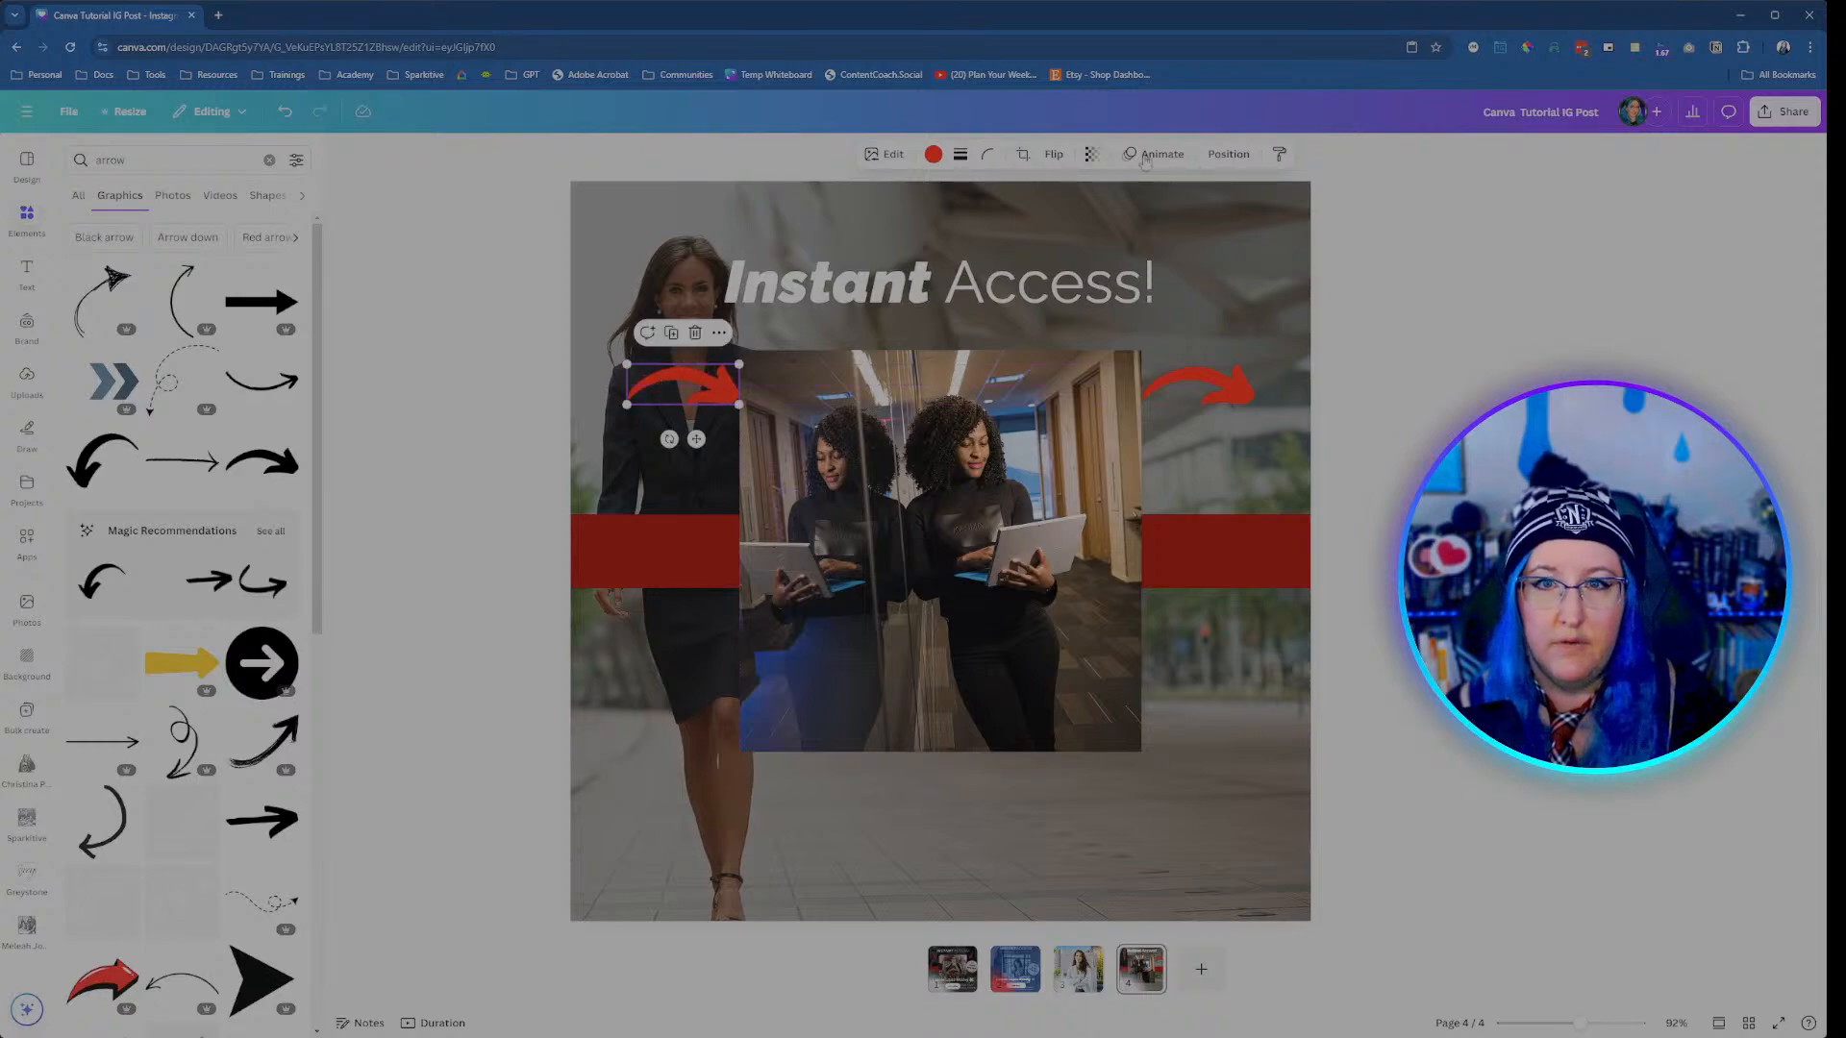
pyautogui.click(1057, 156)
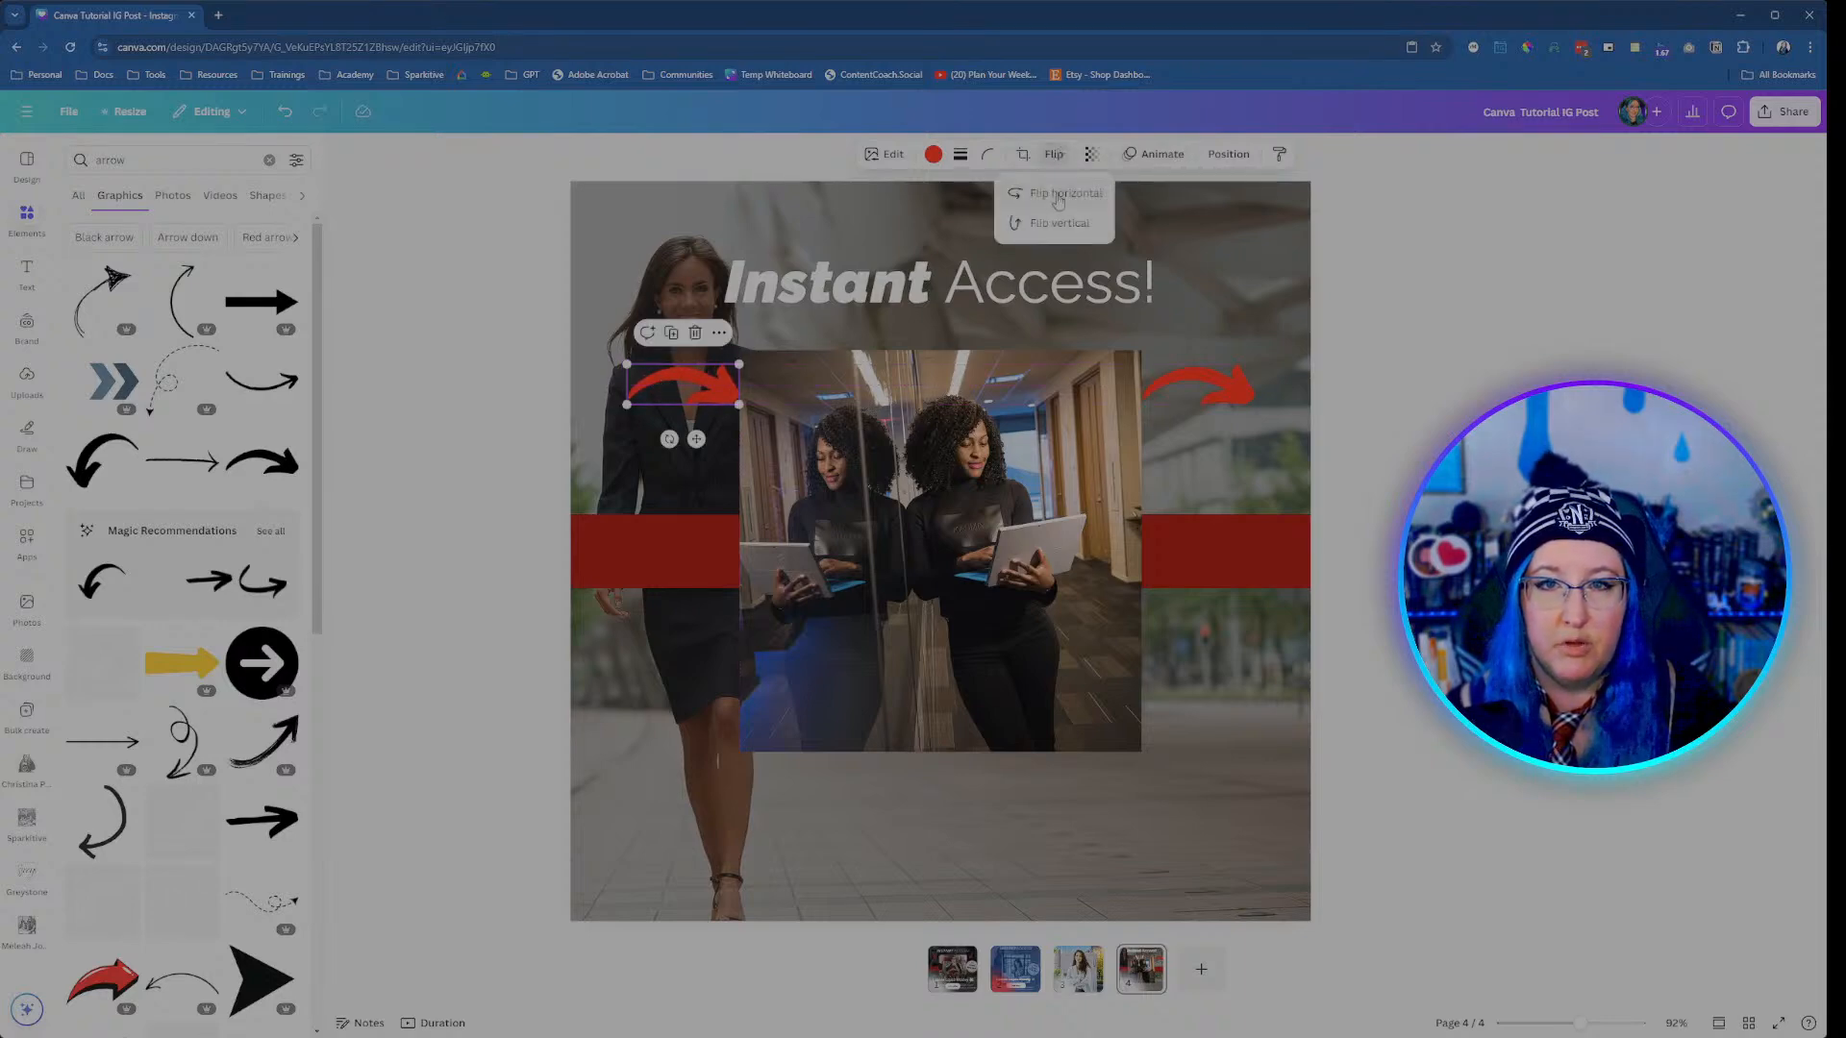
pyautogui.click(1058, 195)
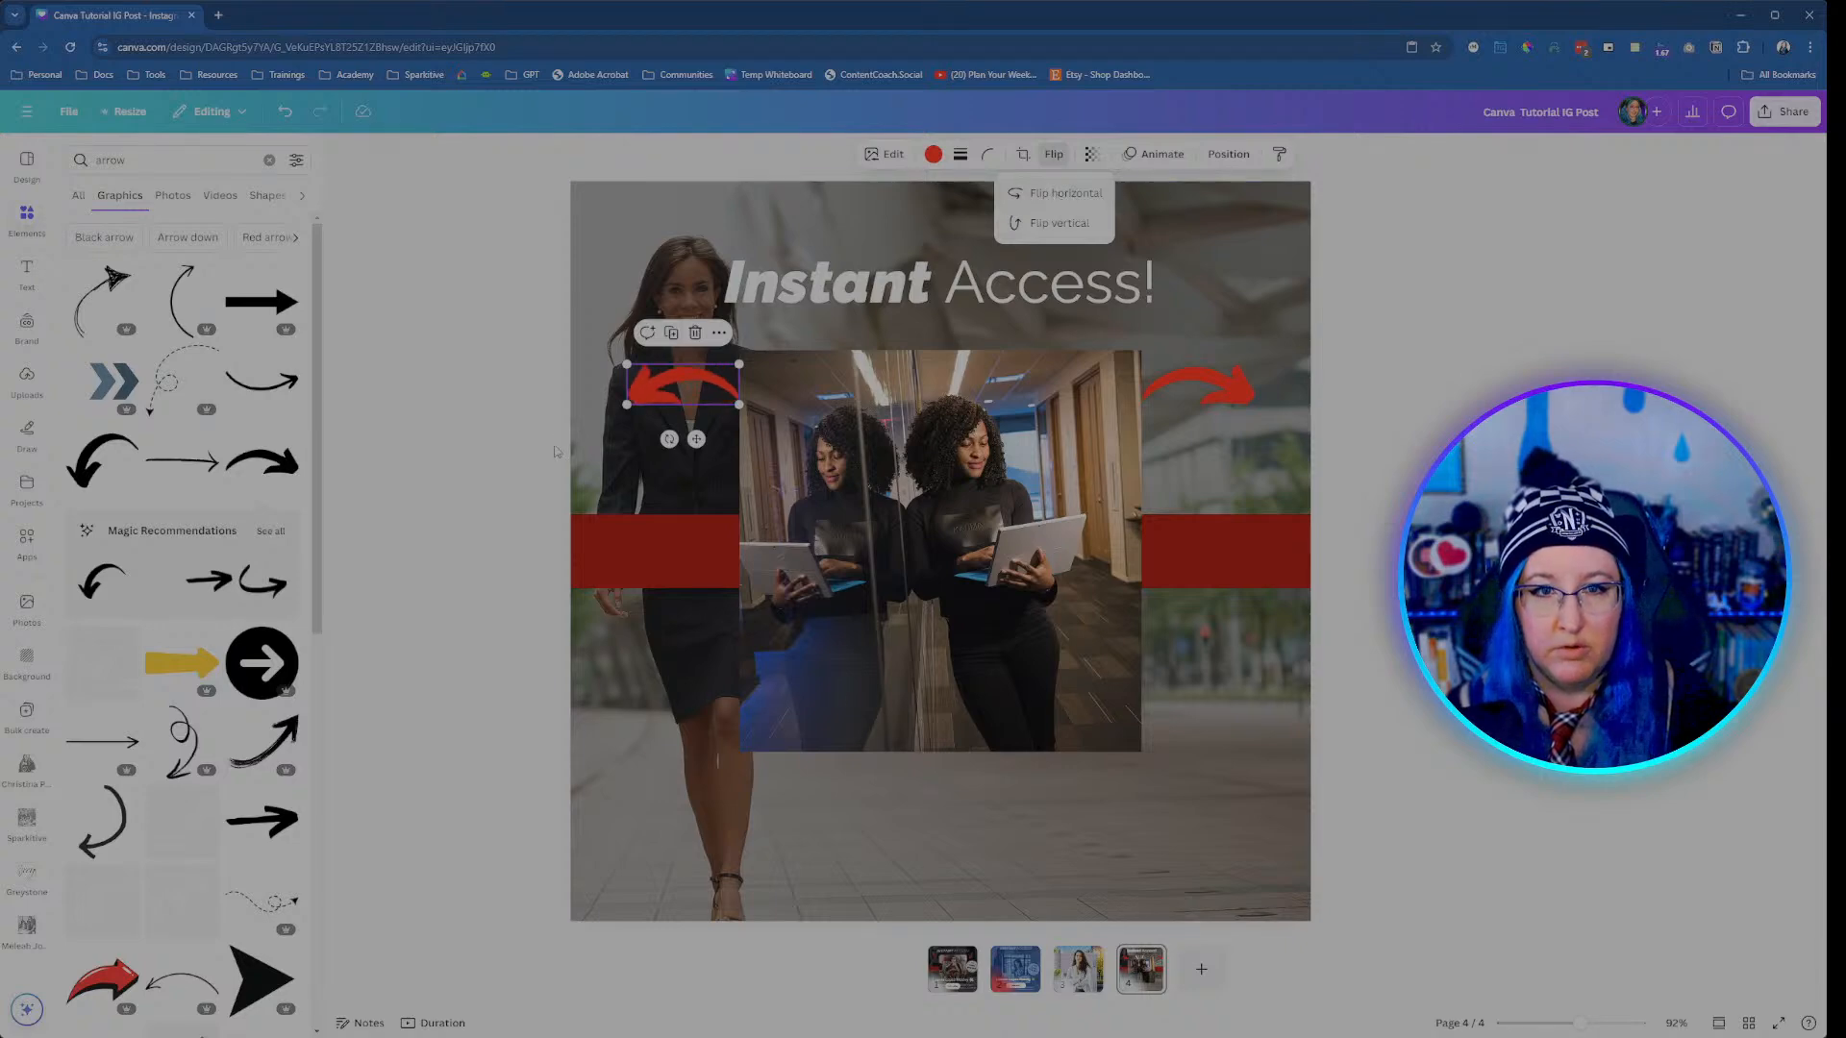
# Step: Rotate both red arrows to point down and nudge them toward the photo
pyautogui.click(1223, 389)
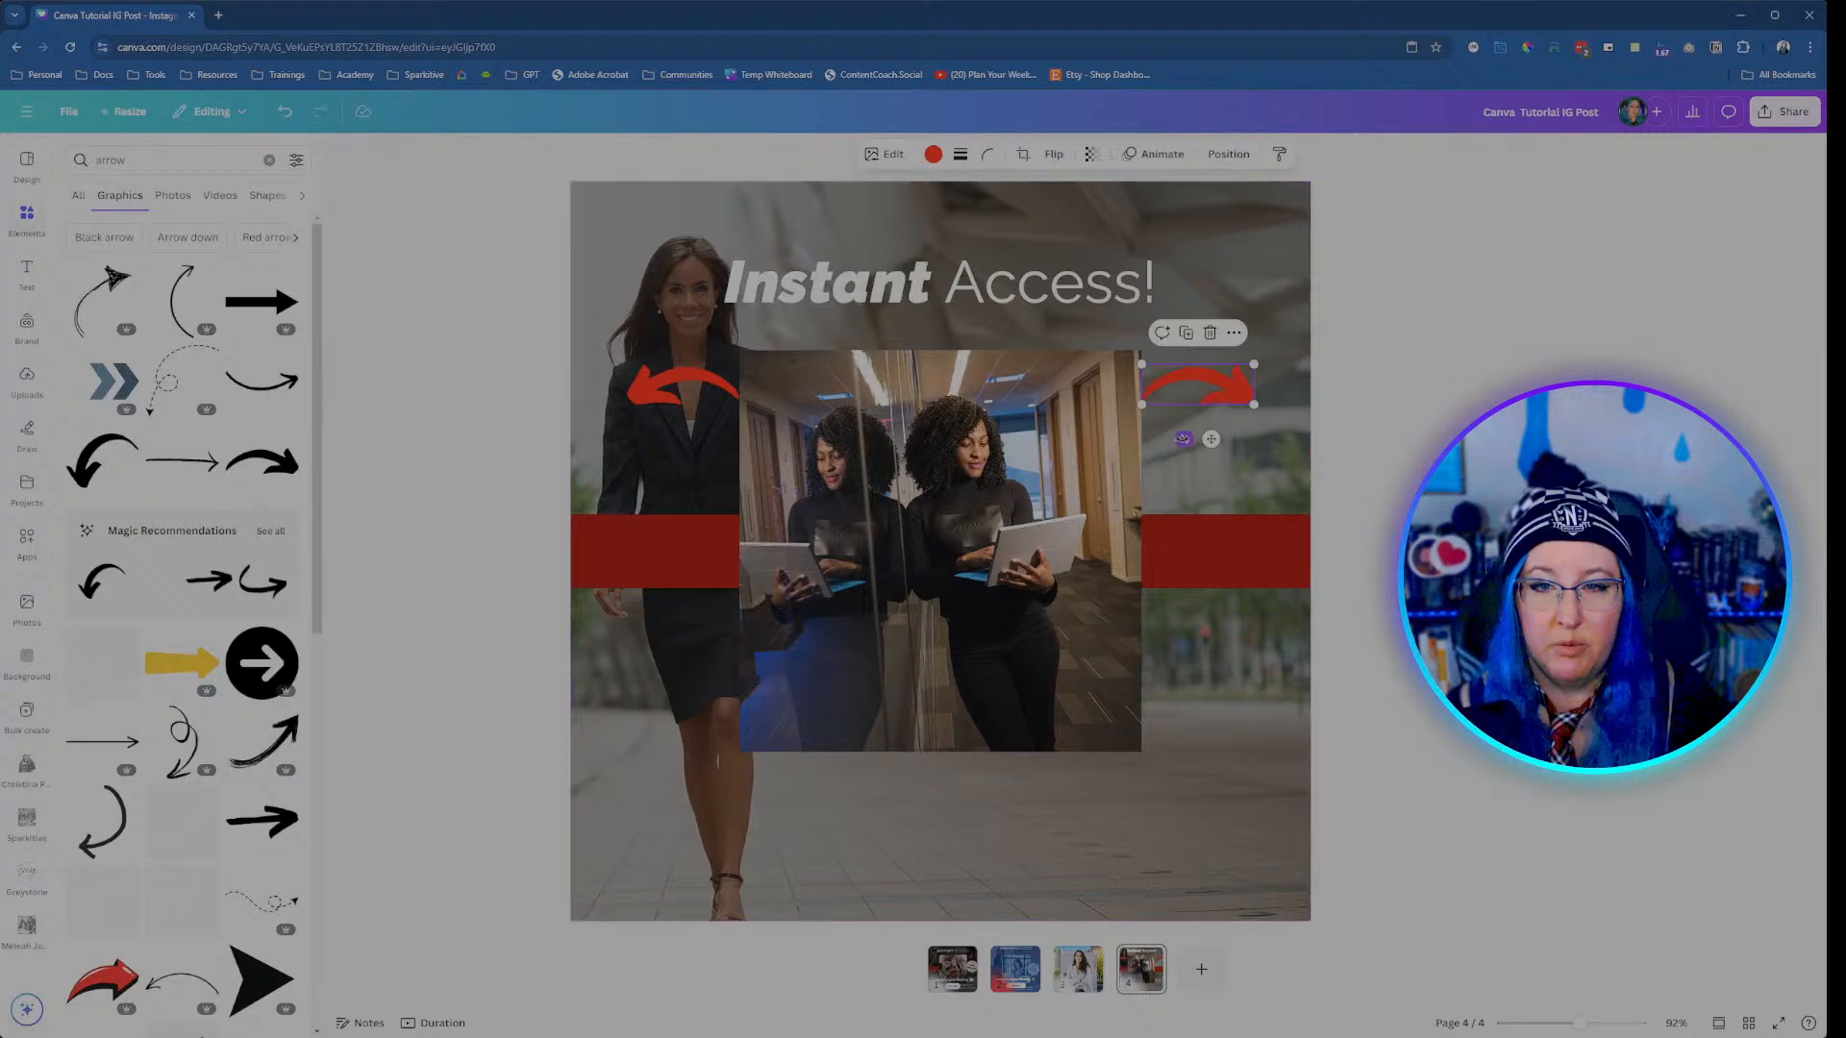
pyautogui.moveTo(1192, 440); pyautogui.dragTo(1135, 356)
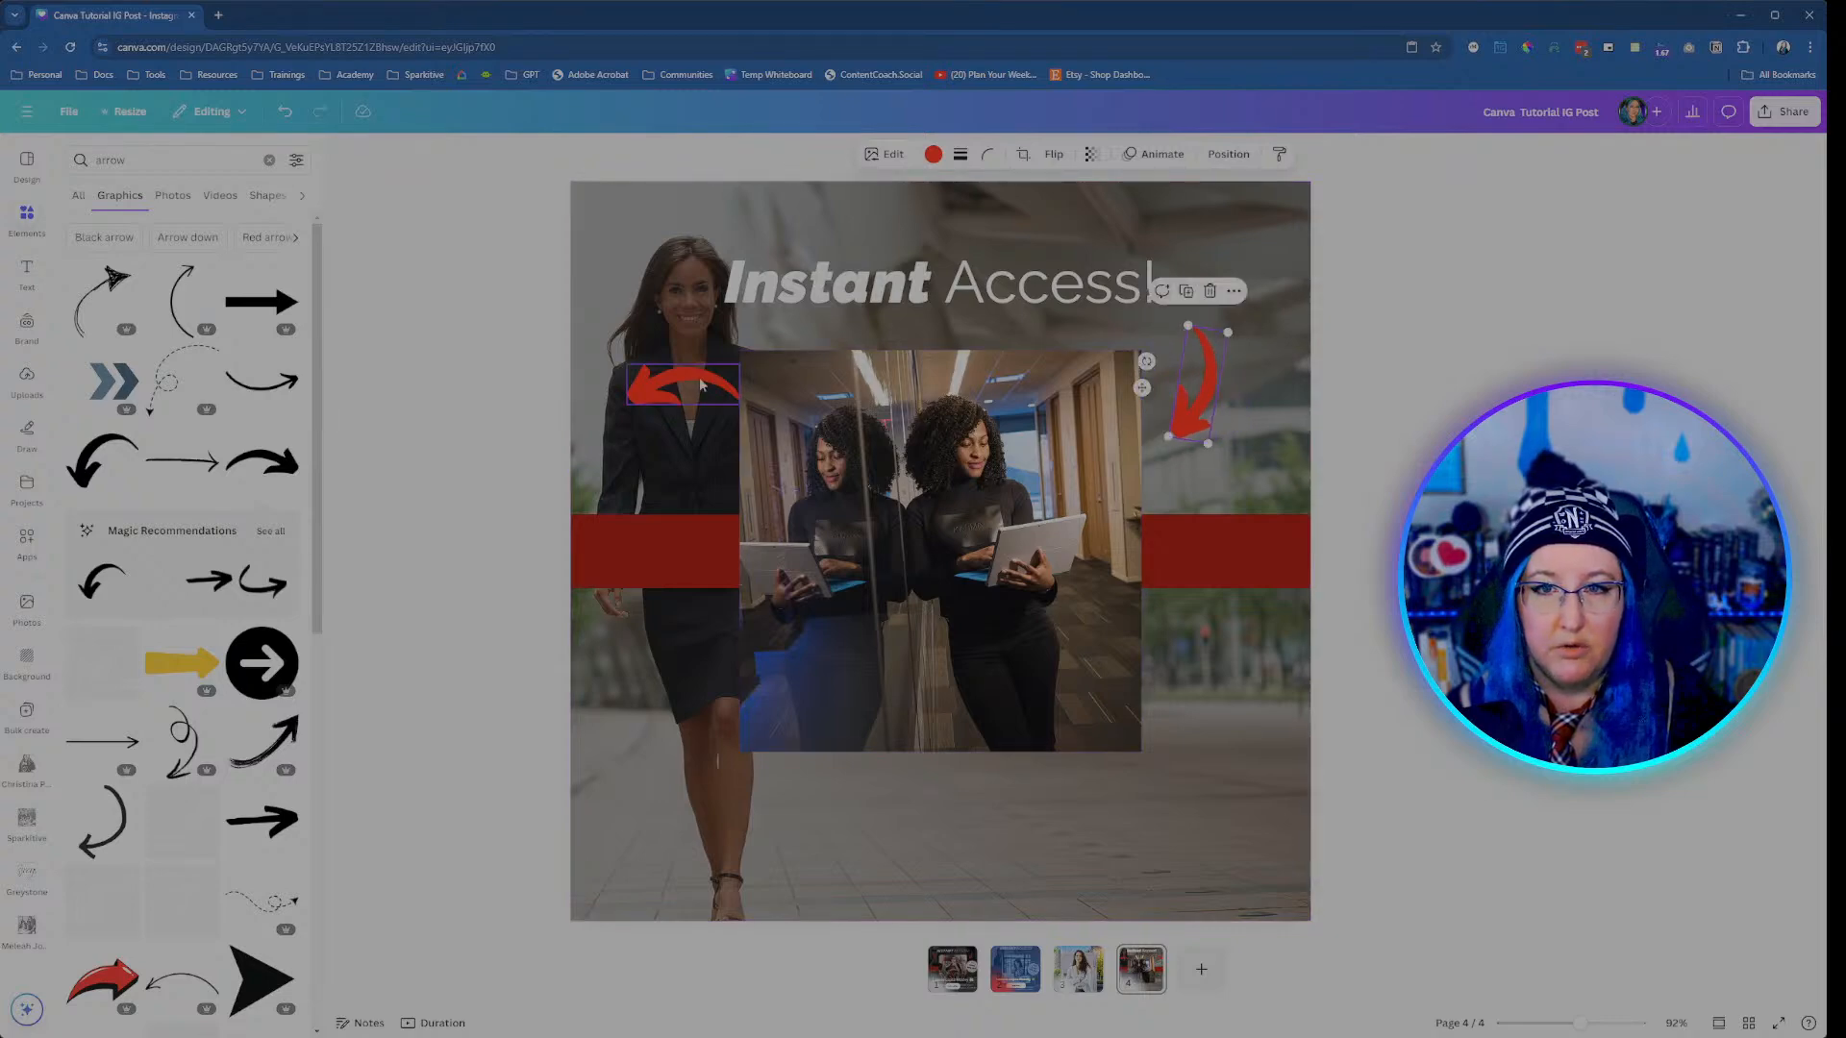
pyautogui.click(662, 405)
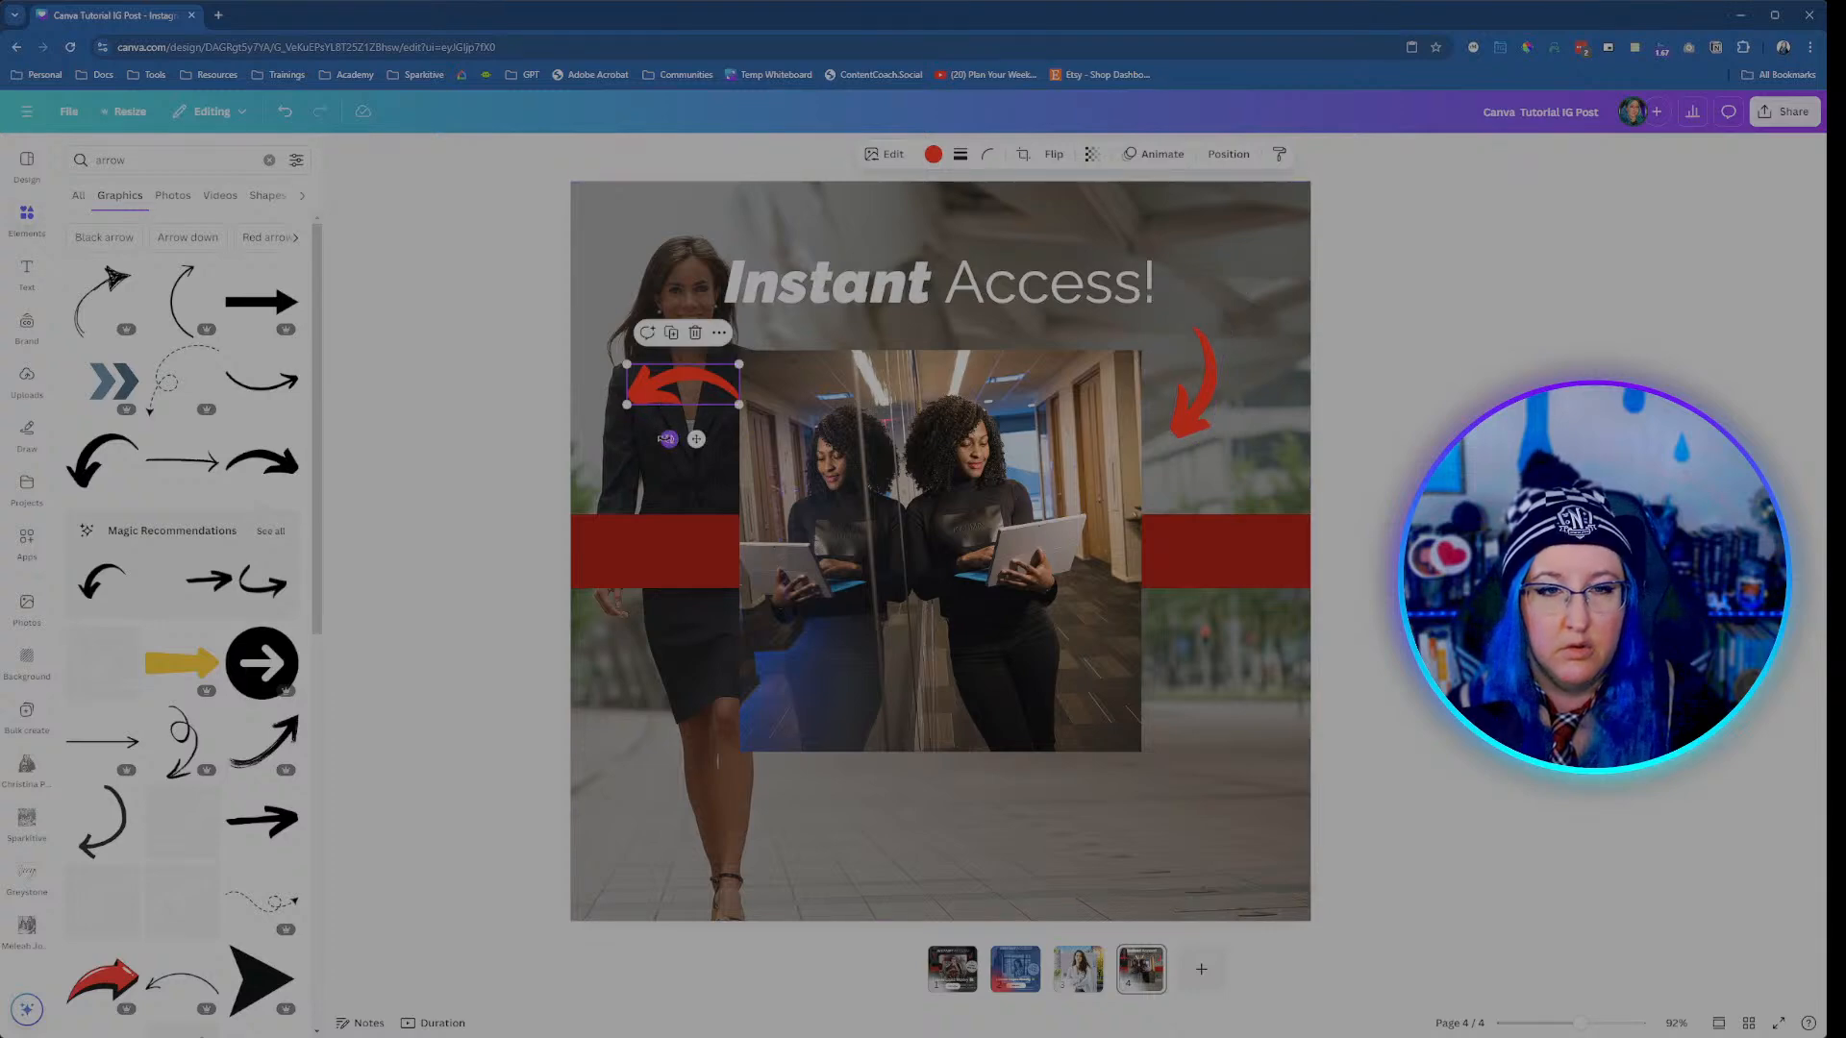
pyautogui.moveTo(668, 439); pyautogui.dragTo(733, 398)
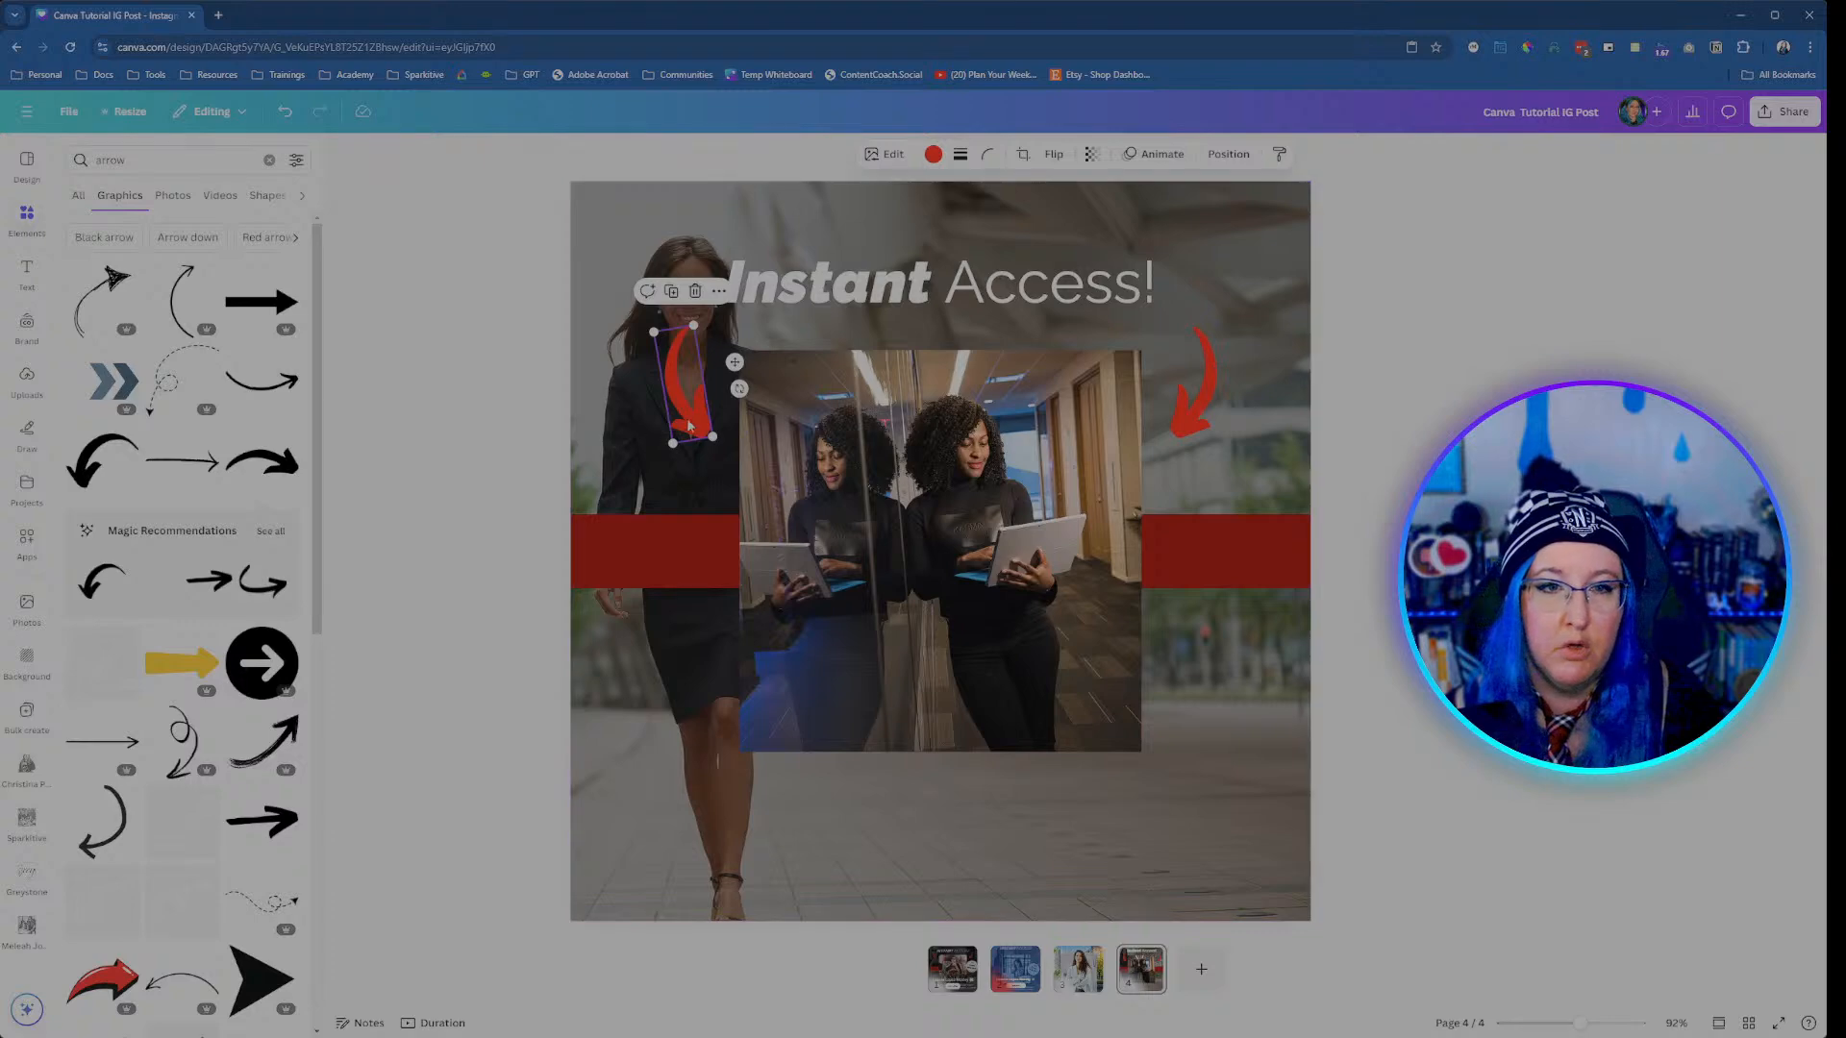
pyautogui.moveTo(689, 426); pyautogui.dragTo(714, 426)
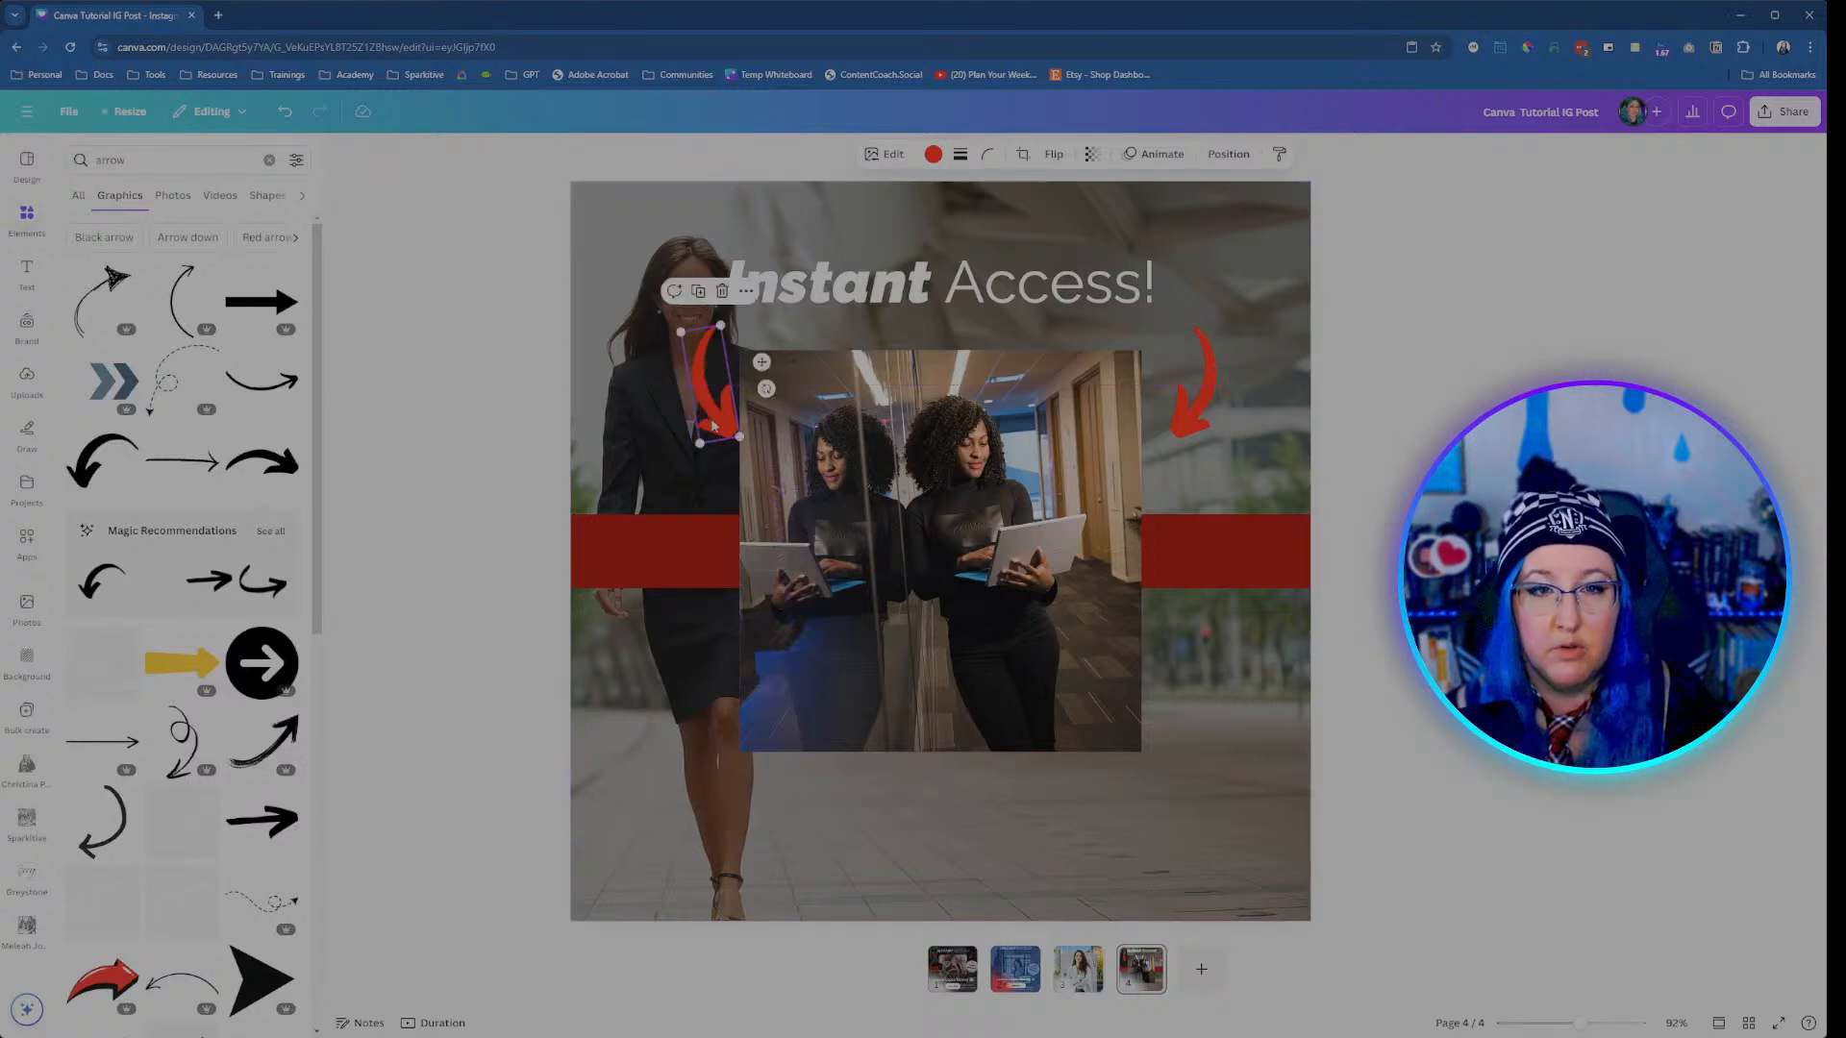
pyautogui.click(1197, 380)
pyautogui.moveTo(1197, 382); pyautogui.dragTo(1175, 386)
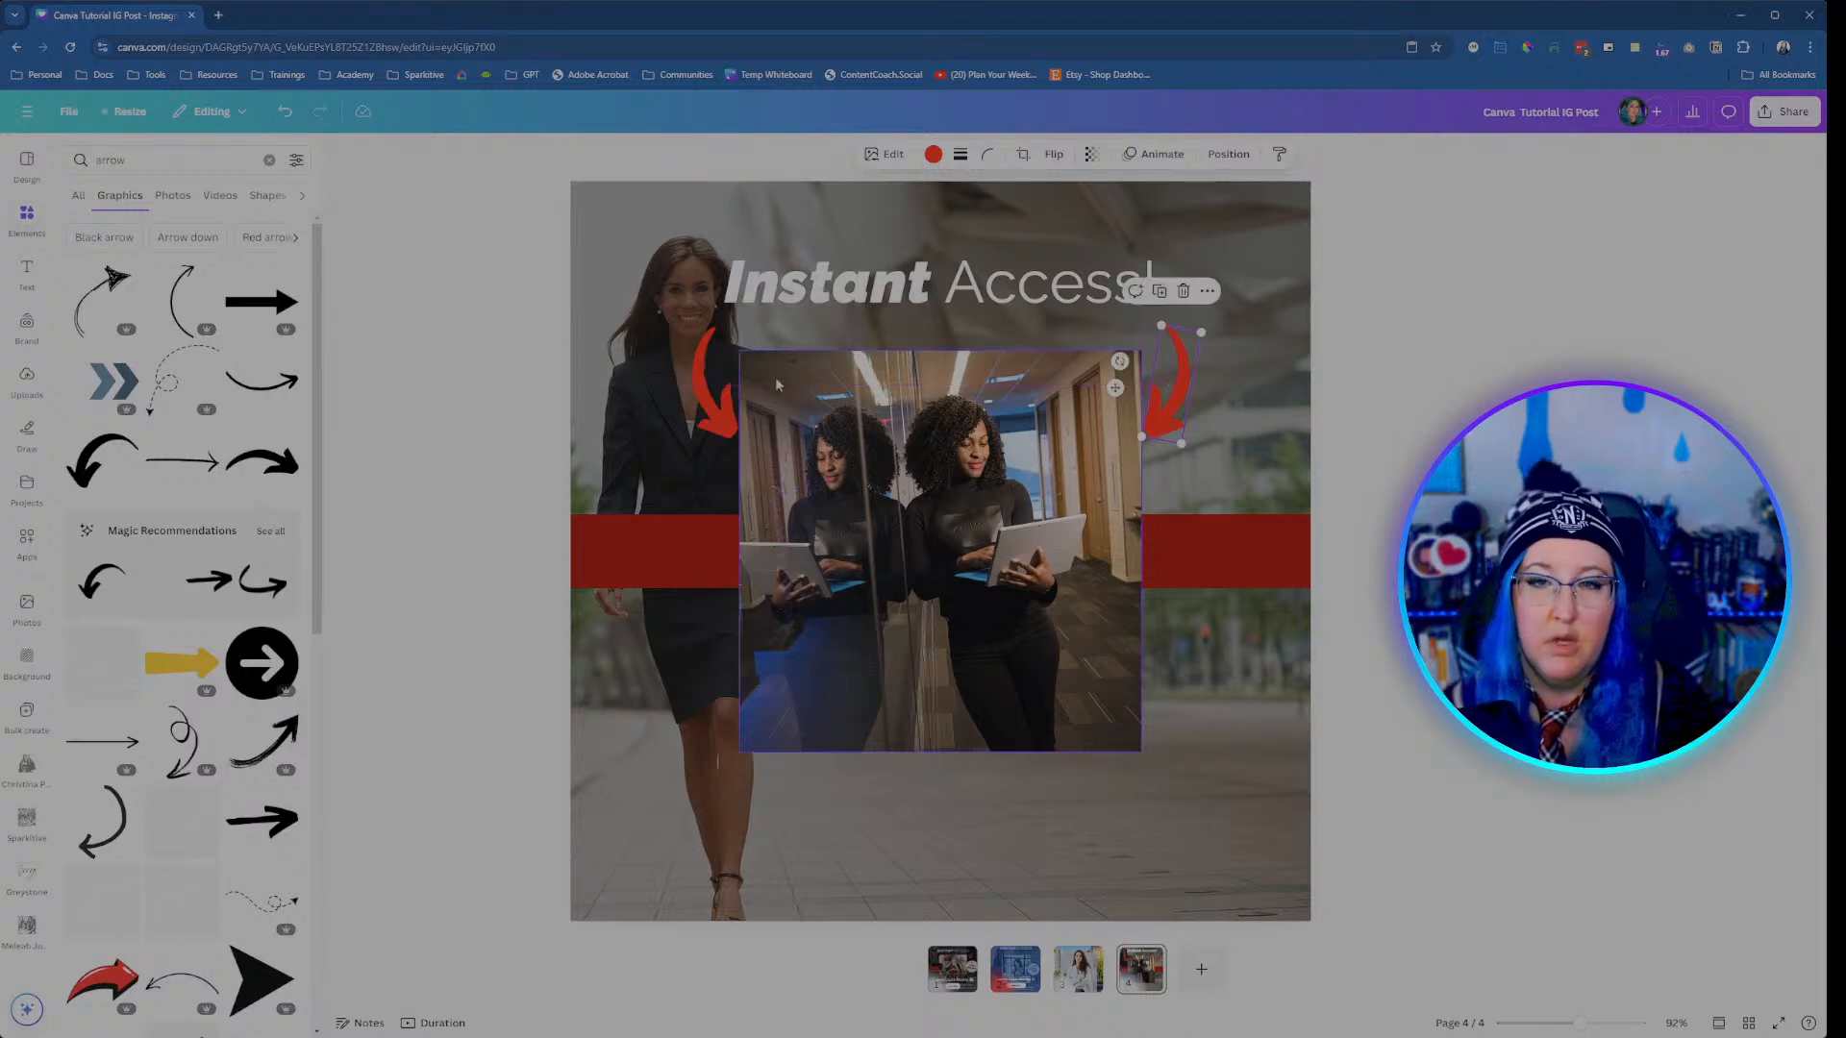
# Step: Nudge the right red arrow two steps farther to the right
pyautogui.keyDown('shift'); pyautogui.click(712, 415); pyautogui.keyUp('shift')
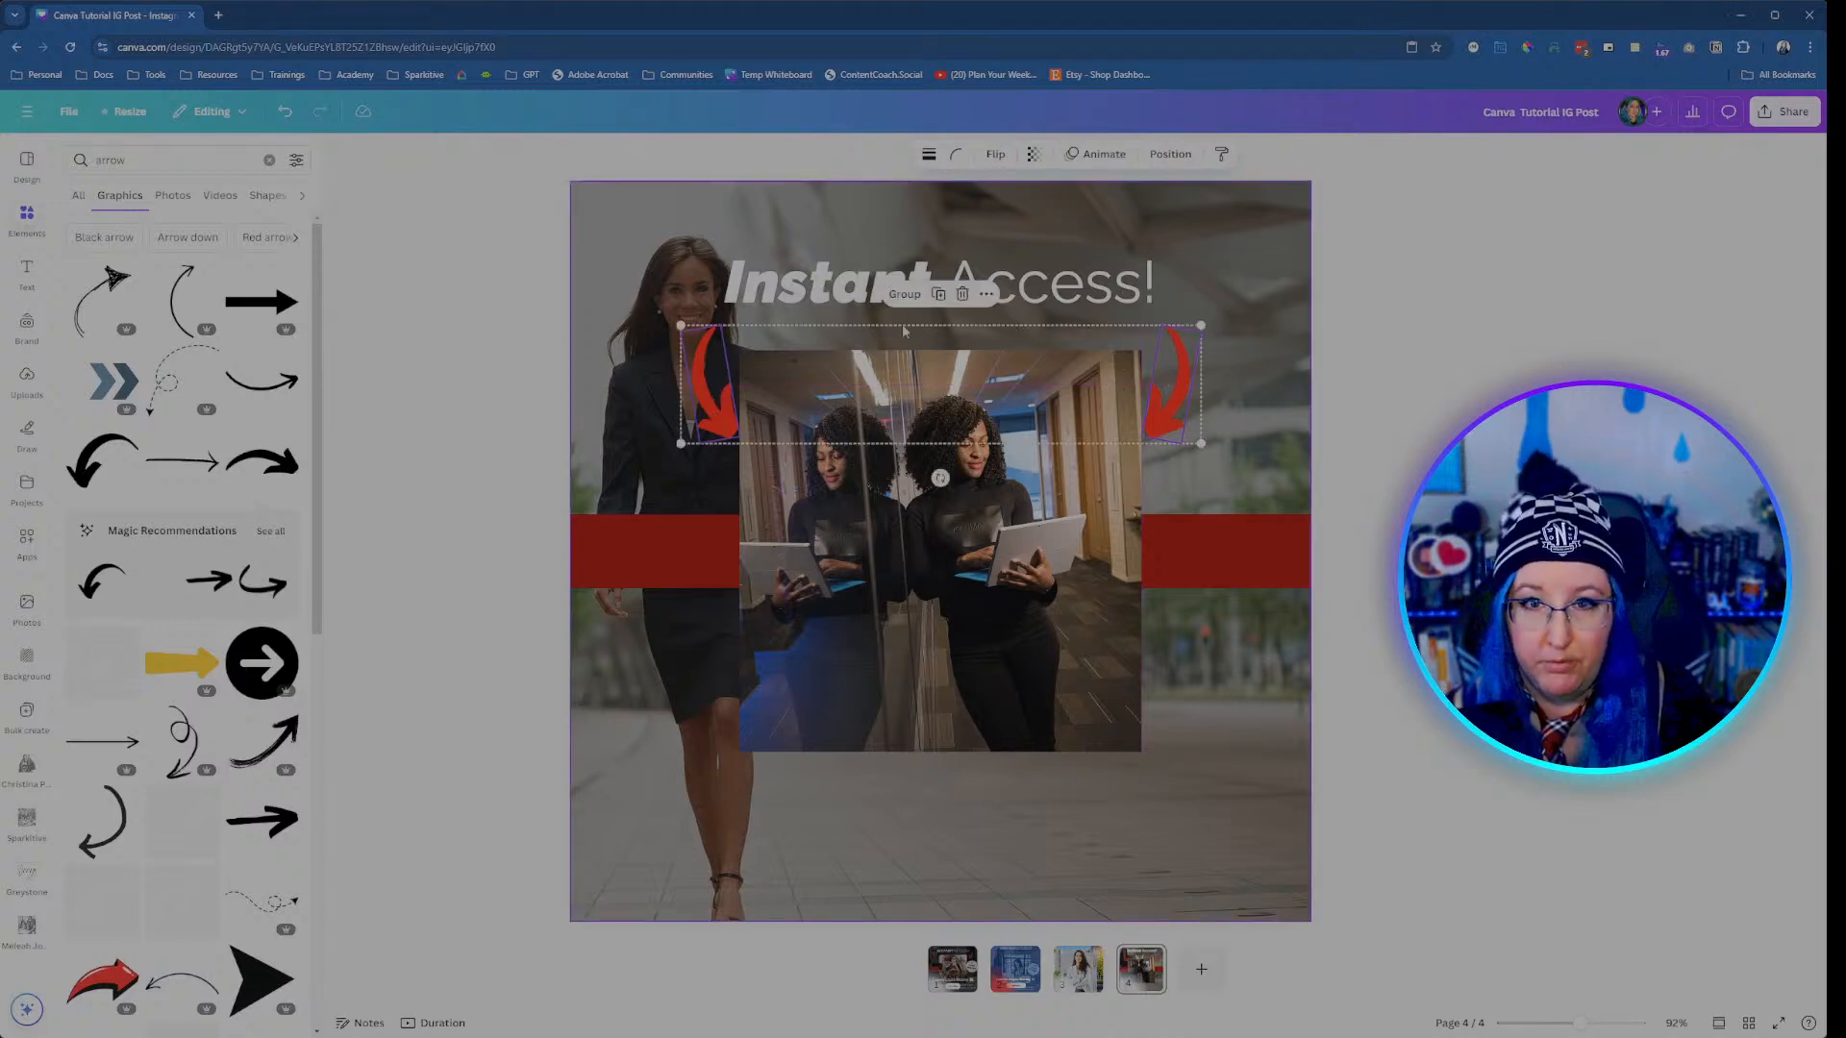
pyautogui.click(1173, 156)
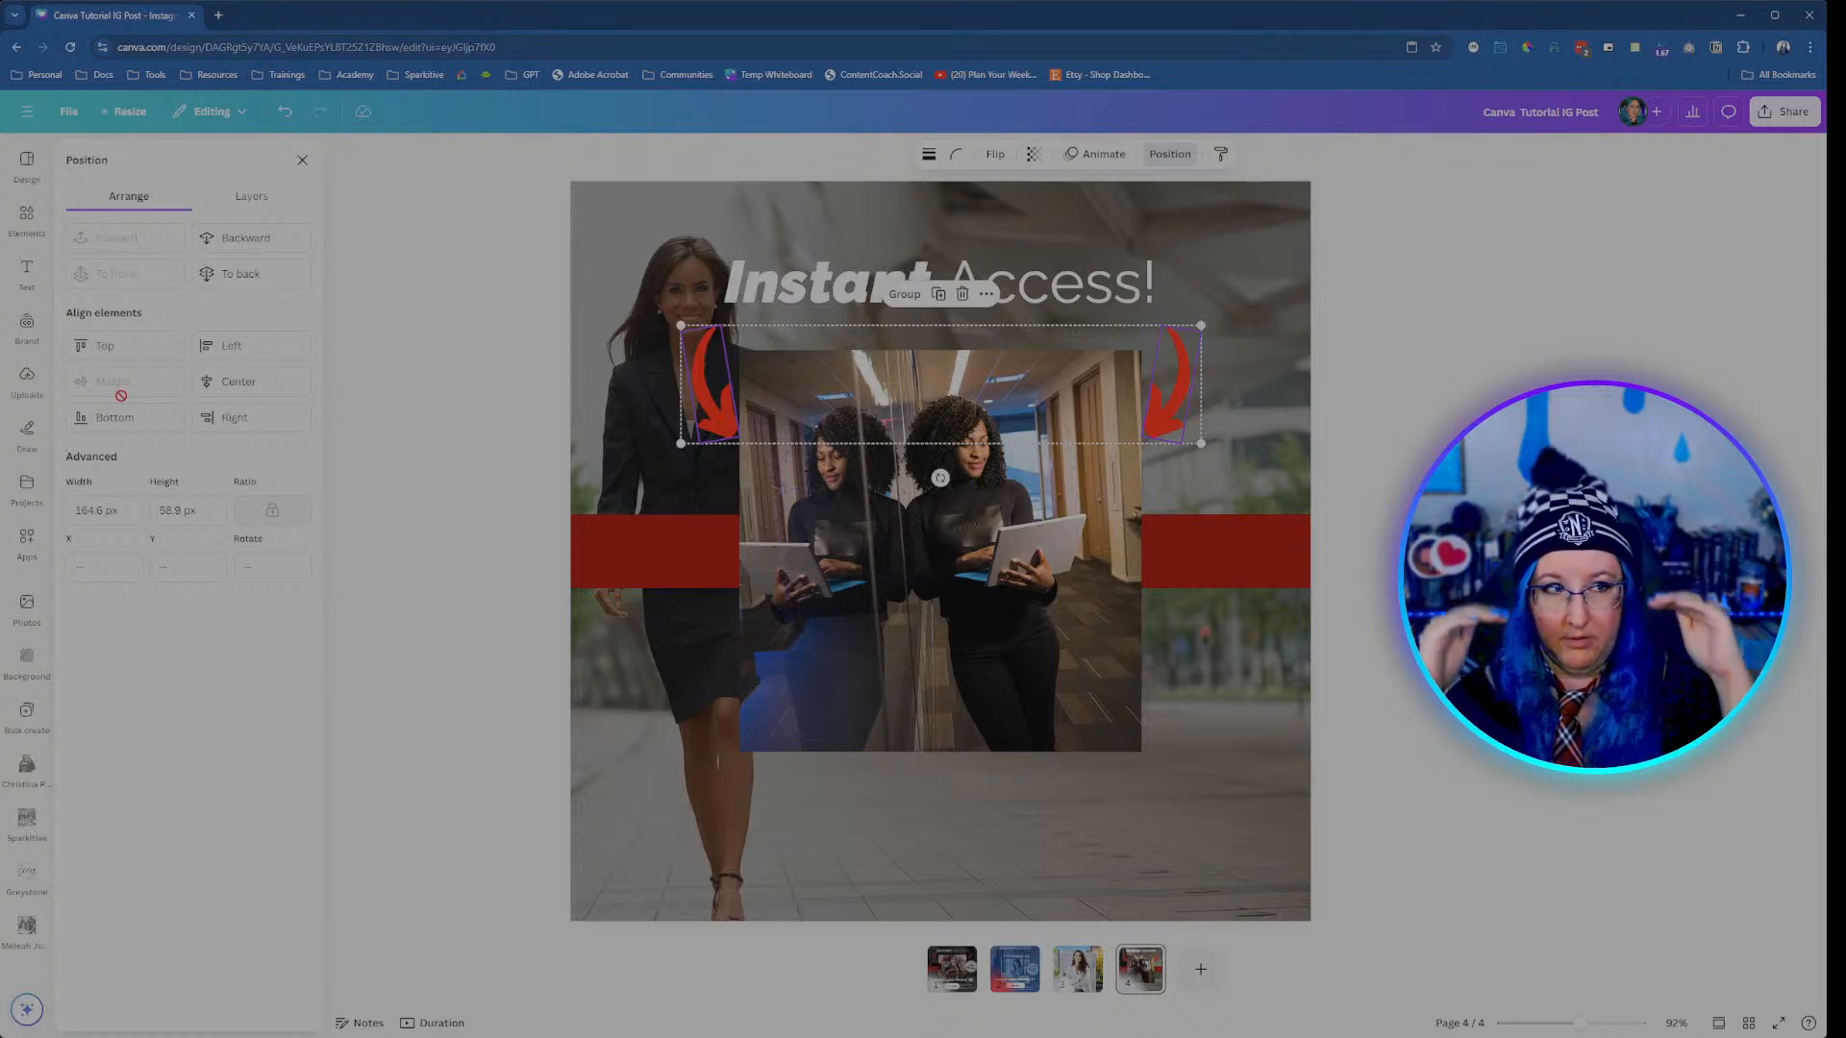
pyautogui.click(521, 382)
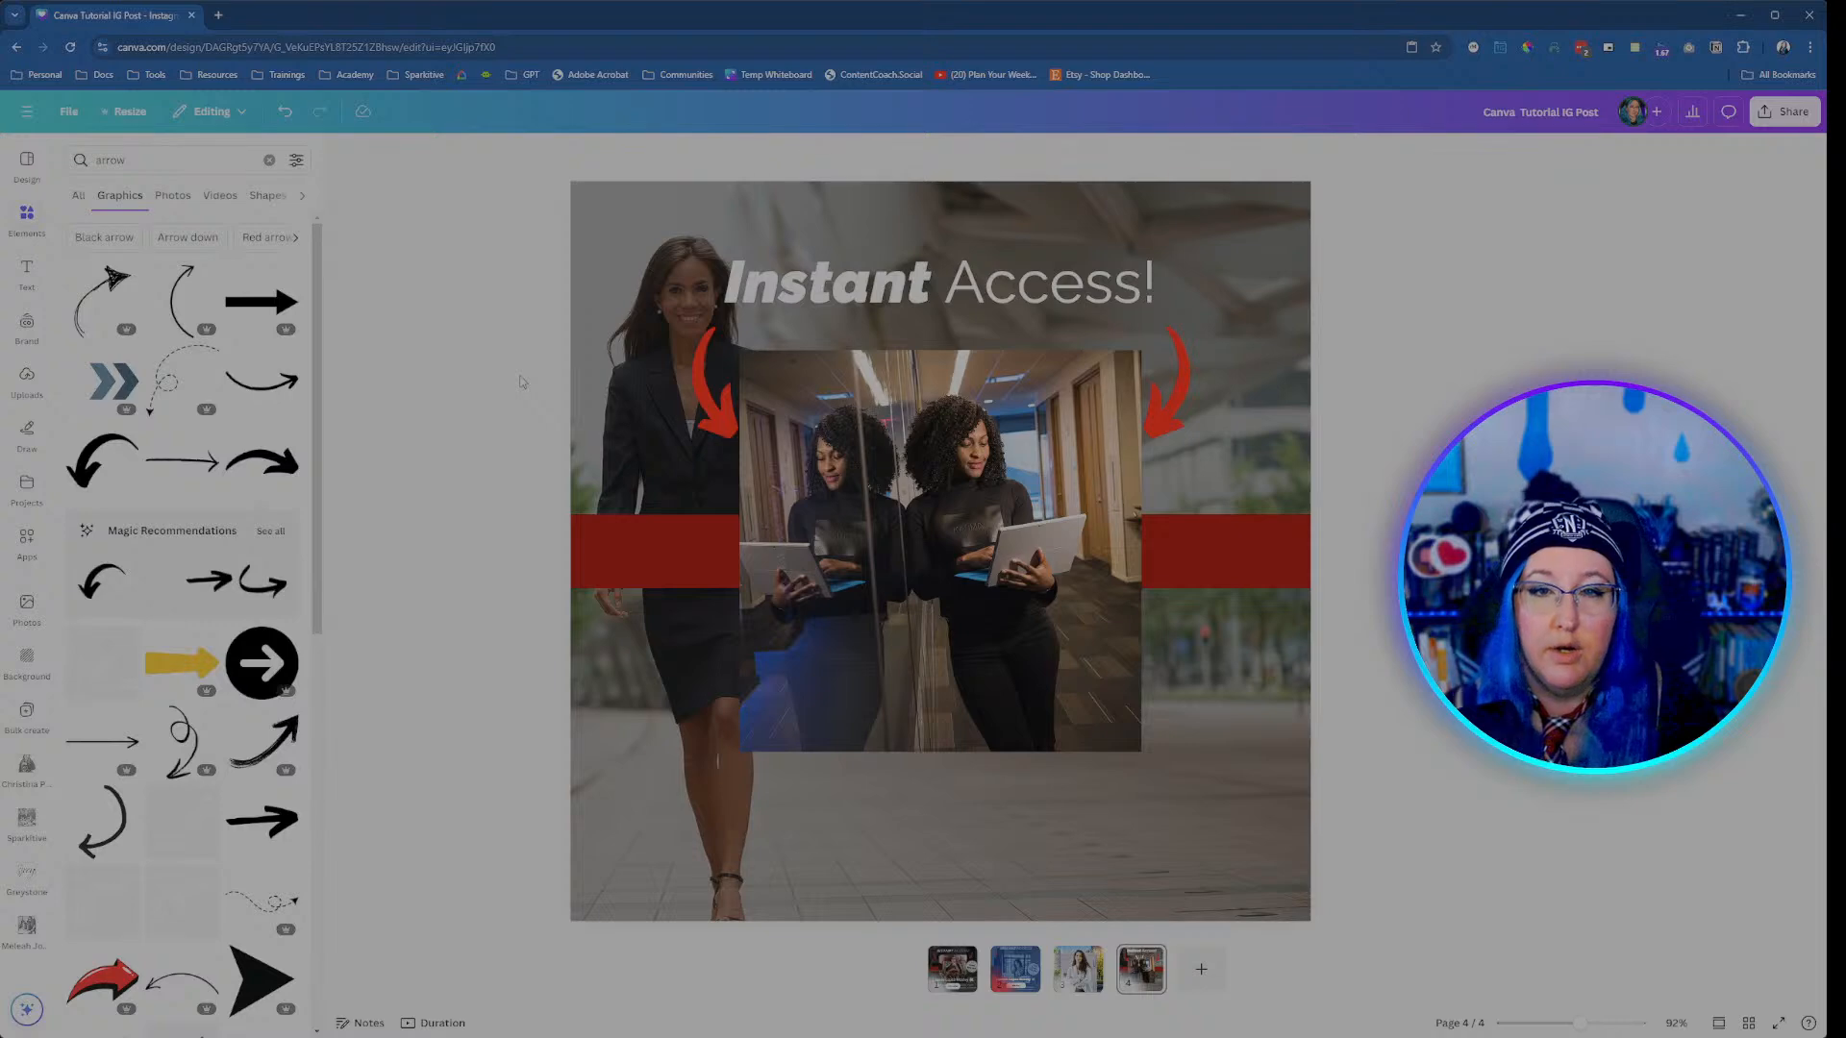
pyautogui.click(1174, 404)
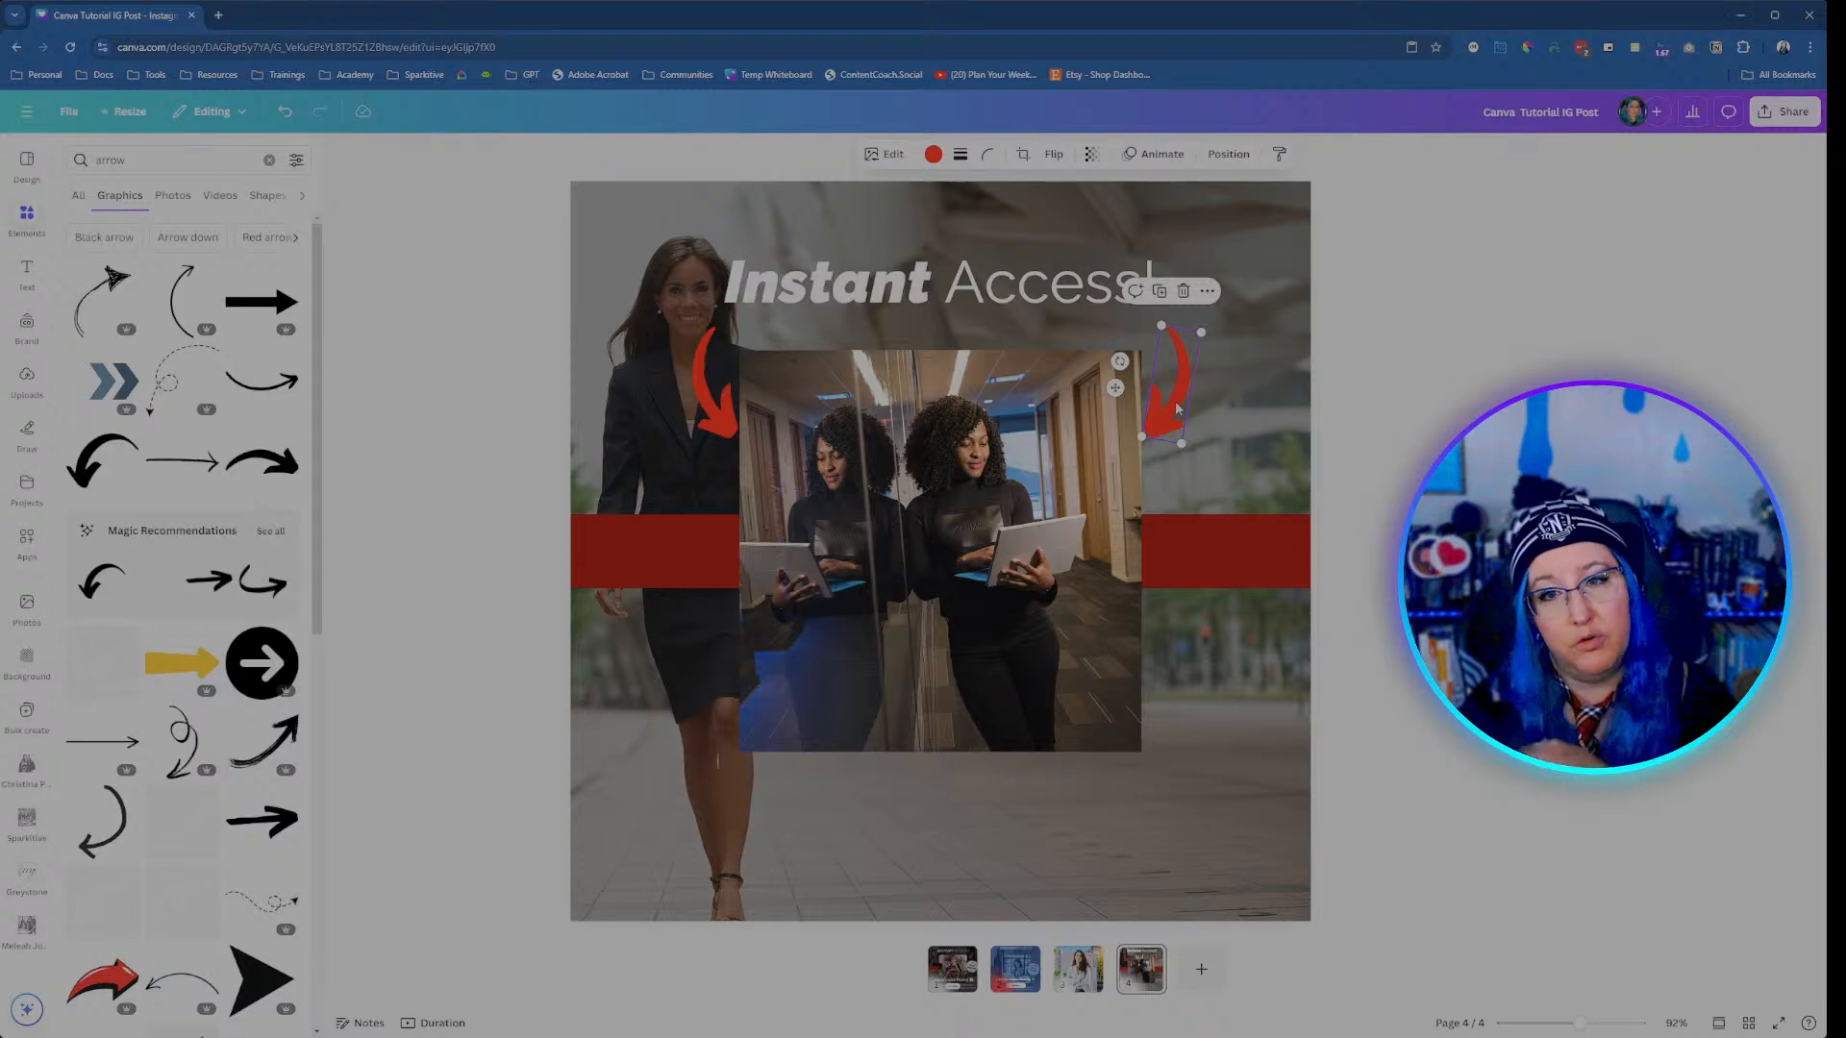
pyautogui.press('Right')
pyautogui.press('Right')
pyautogui.press('Right')
pyautogui.press('Right')
pyautogui.press('Right')
pyautogui.press('Right')
pyautogui.press('Right')
pyautogui.press('Right')
pyautogui.press('Right')
pyautogui.press('Right')
pyautogui.press('Right')
pyautogui.press('Right')
pyautogui.press('Right')
pyautogui.press('Right')
pyautogui.press('Right')
pyautogui.press('Right')
pyautogui.press('Right')
pyautogui.press('Right')
pyautogui.press('Right')
pyautogui.press('Right')
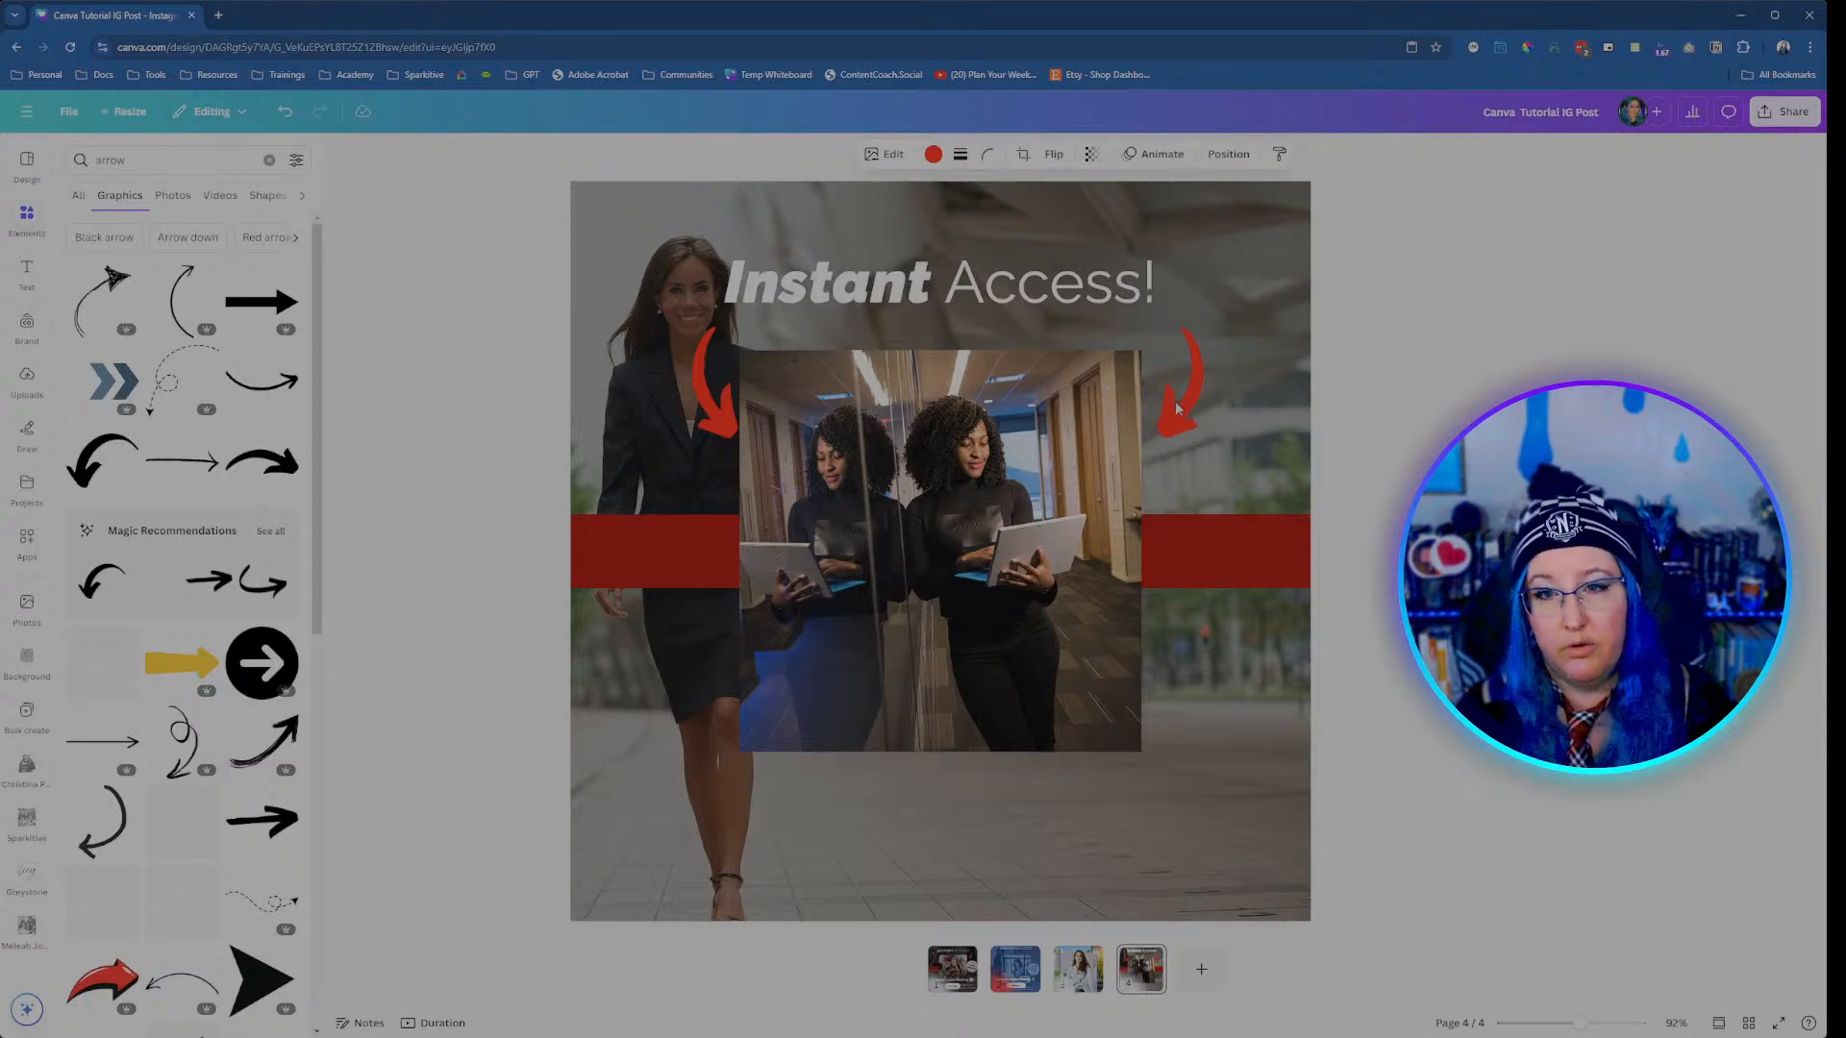
pyautogui.press('Right')
pyautogui.press('Right')
pyautogui.press('Right')
pyautogui.press('Right')
pyautogui.press('Right')
pyautogui.press('Right')
pyautogui.press('Right')
pyautogui.press('Right')
pyautogui.press('Right')
pyautogui.press('Right')
pyautogui.press('Right')
pyautogui.press('Right')
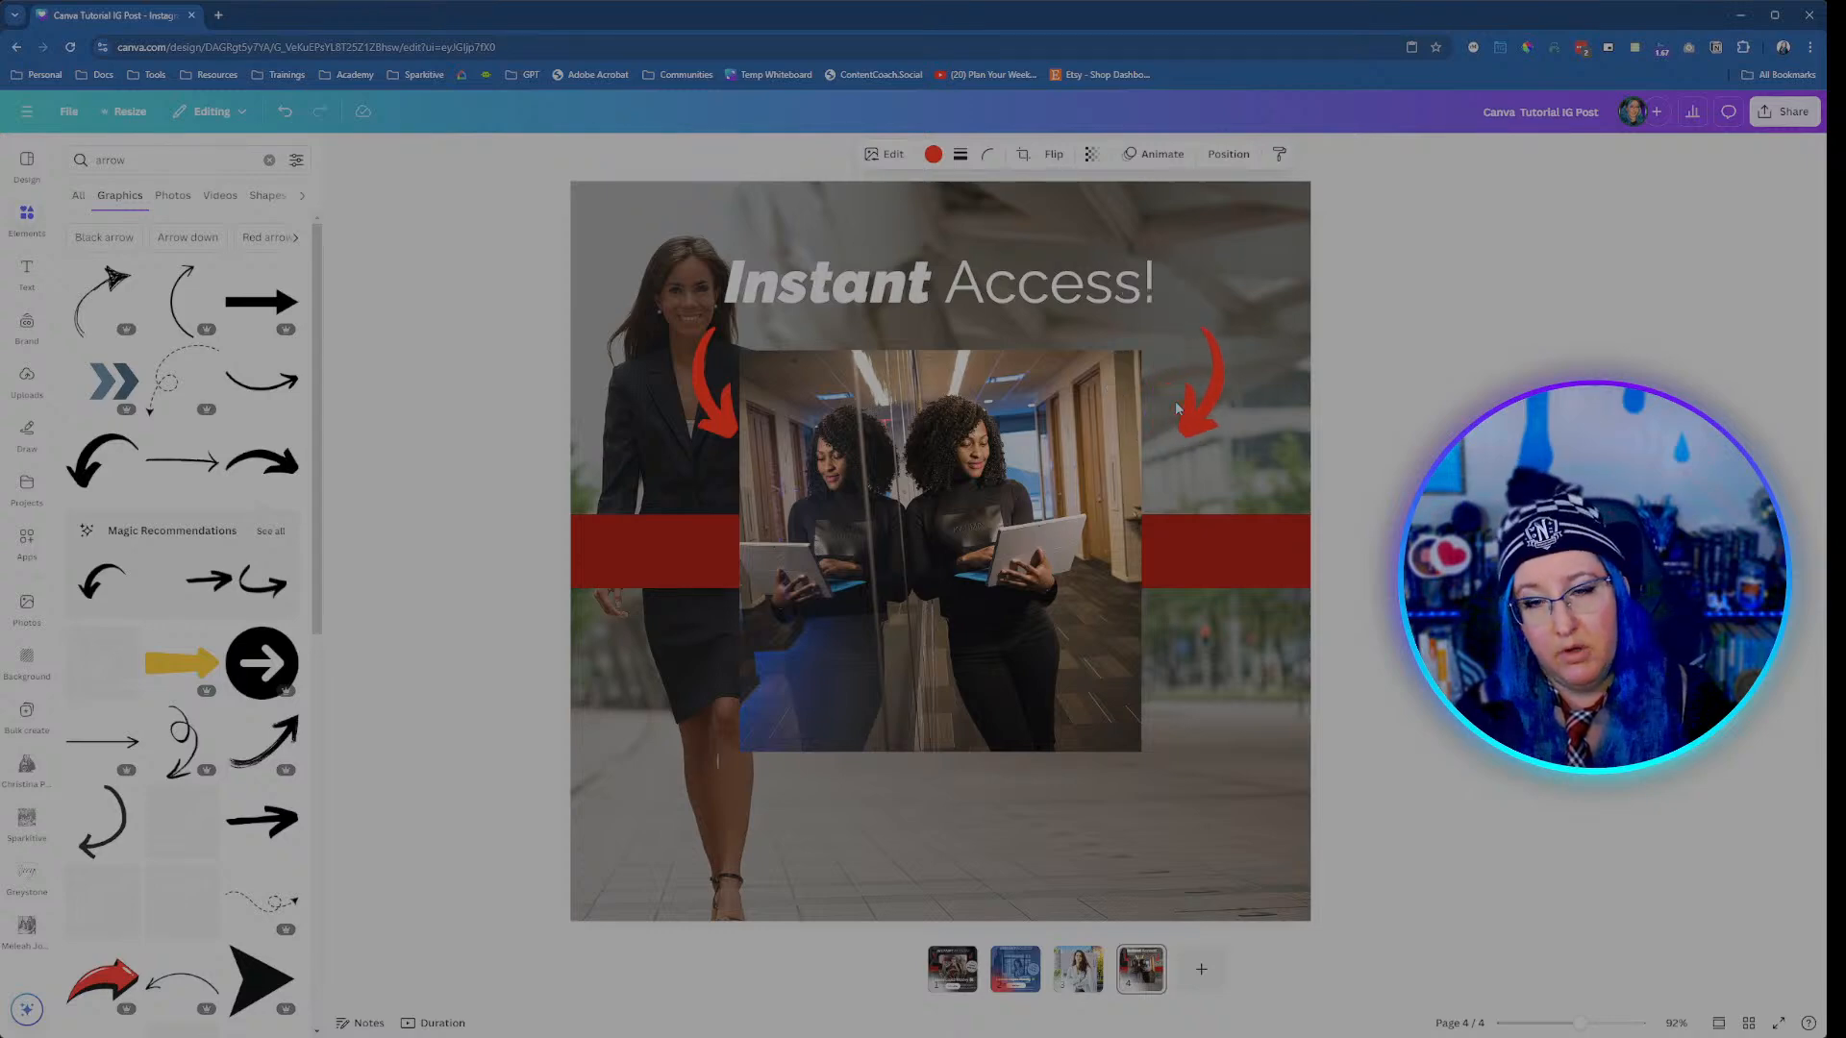
# Step: Nudge the left red arrow farther left and compare with page 1
pyautogui.click(716, 415)
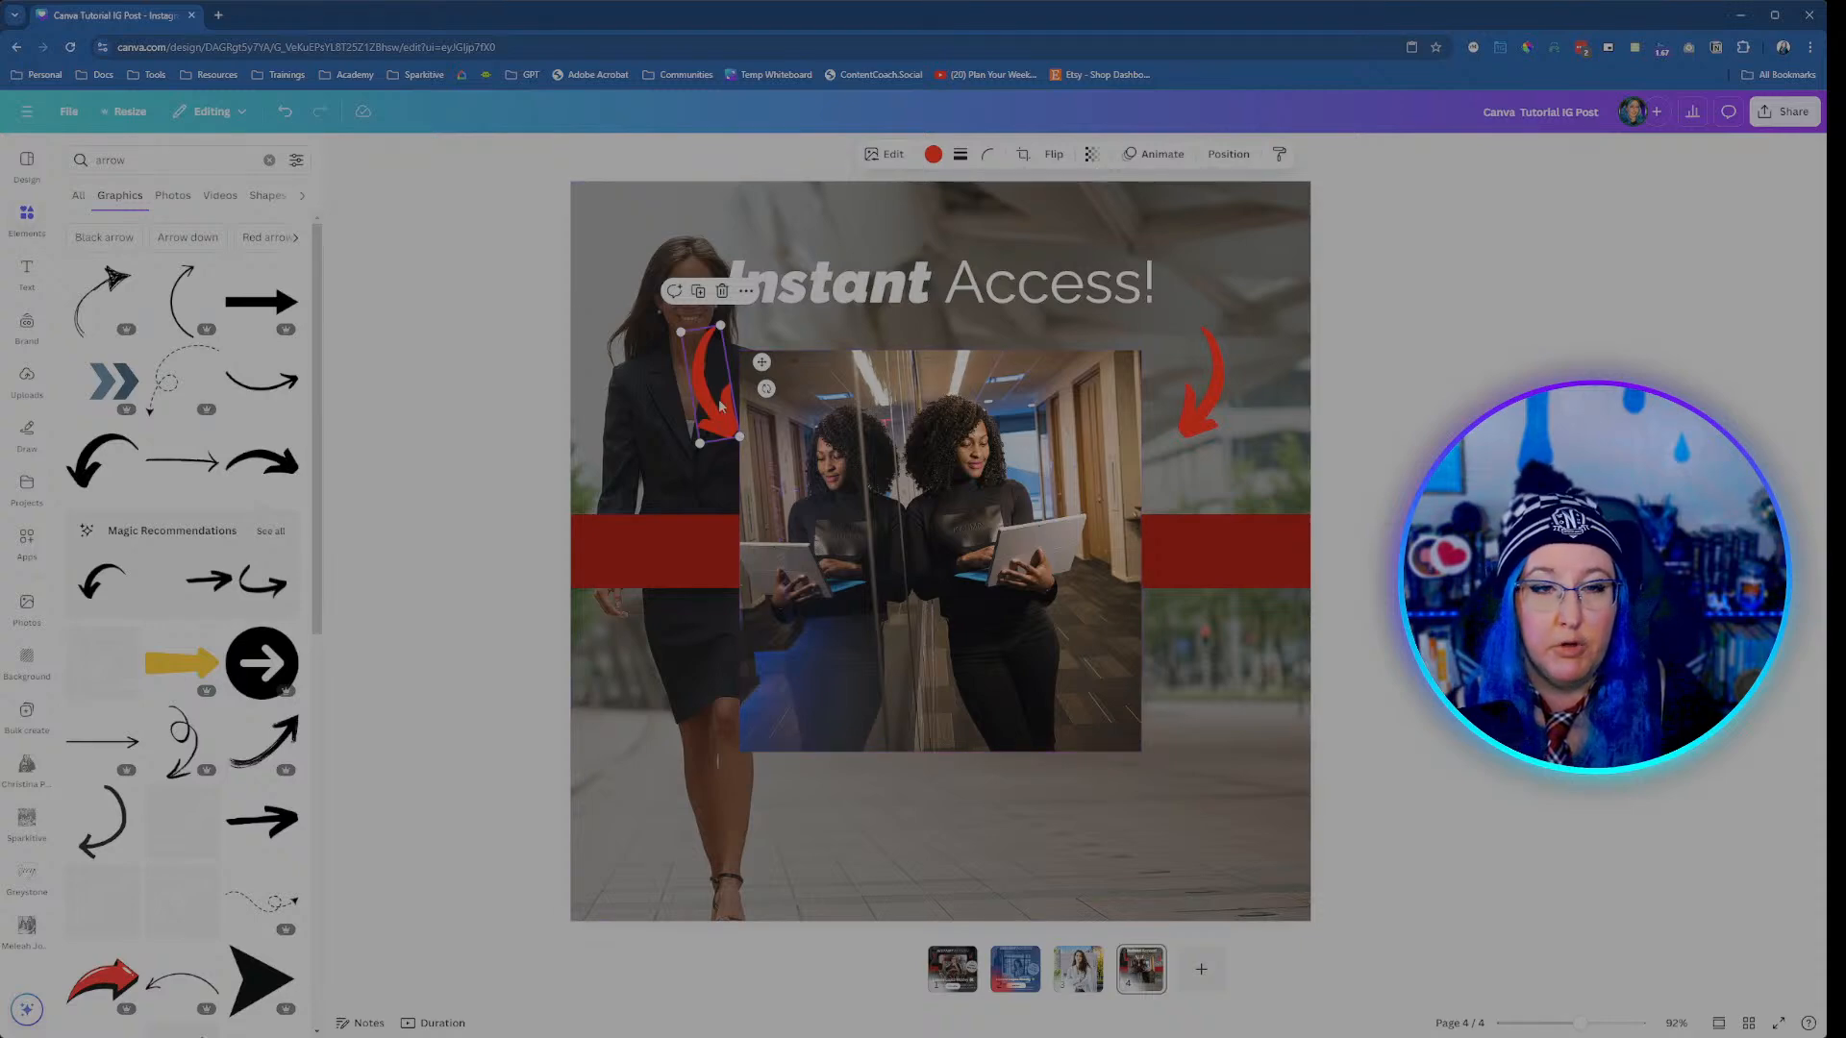
pyautogui.hotkey('ctrl', 'c')
pyautogui.hotkey('shift', 'Left')
pyautogui.hotkey('shift', 'Left')
pyautogui.hotkey('shift', 'Left')
pyautogui.hotkey('shift', 'Left')
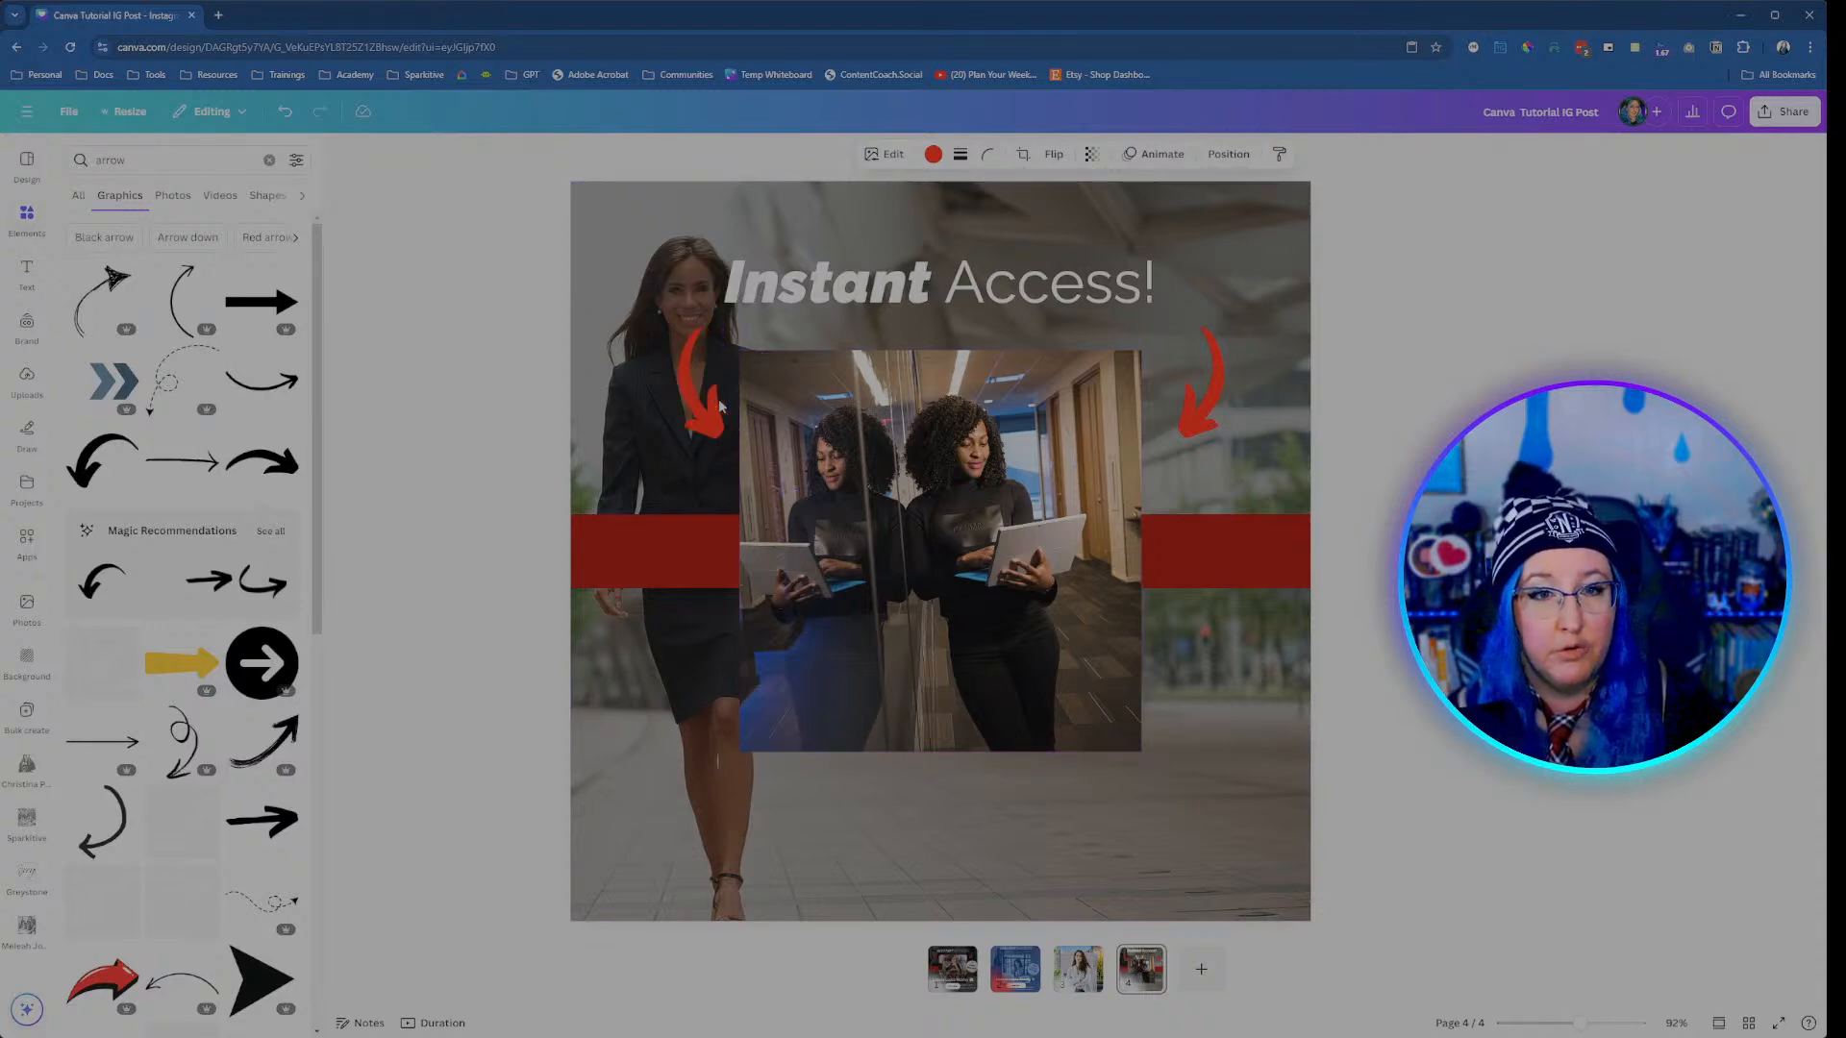
pyautogui.hotkey('shift', 'Left')
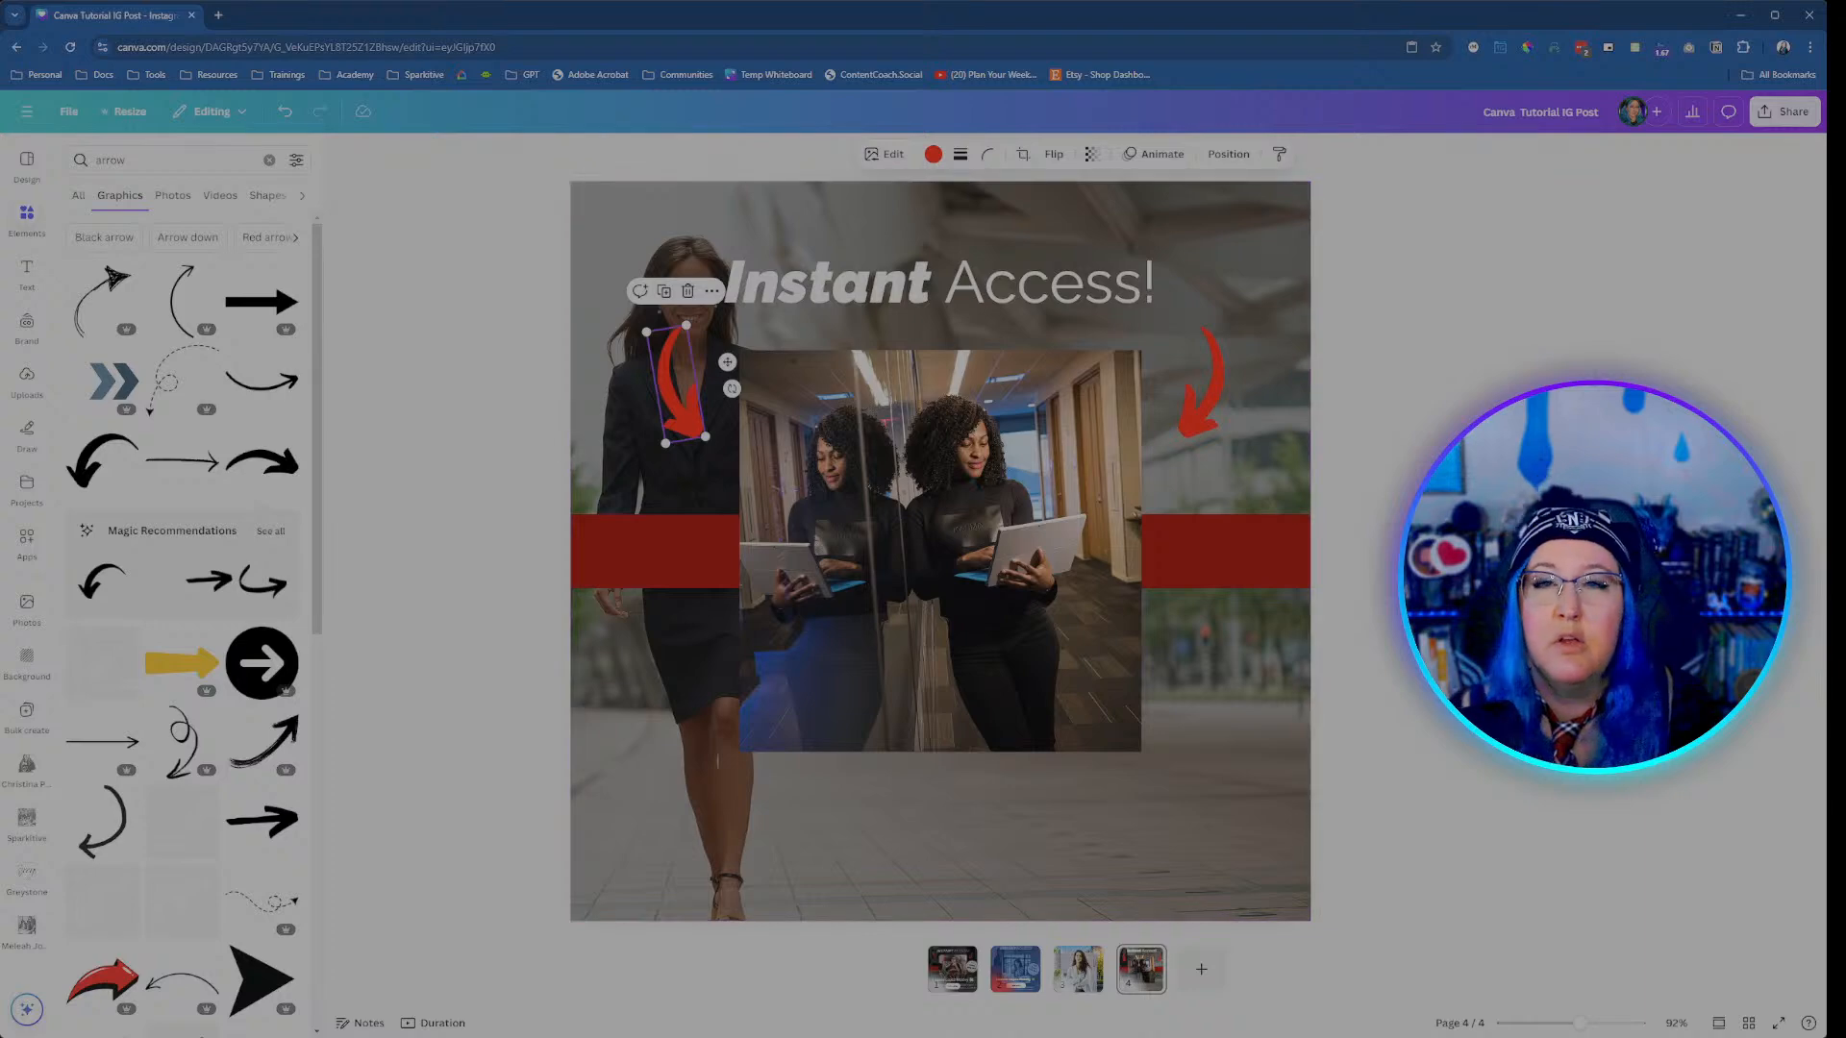
pyautogui.press('Escape')
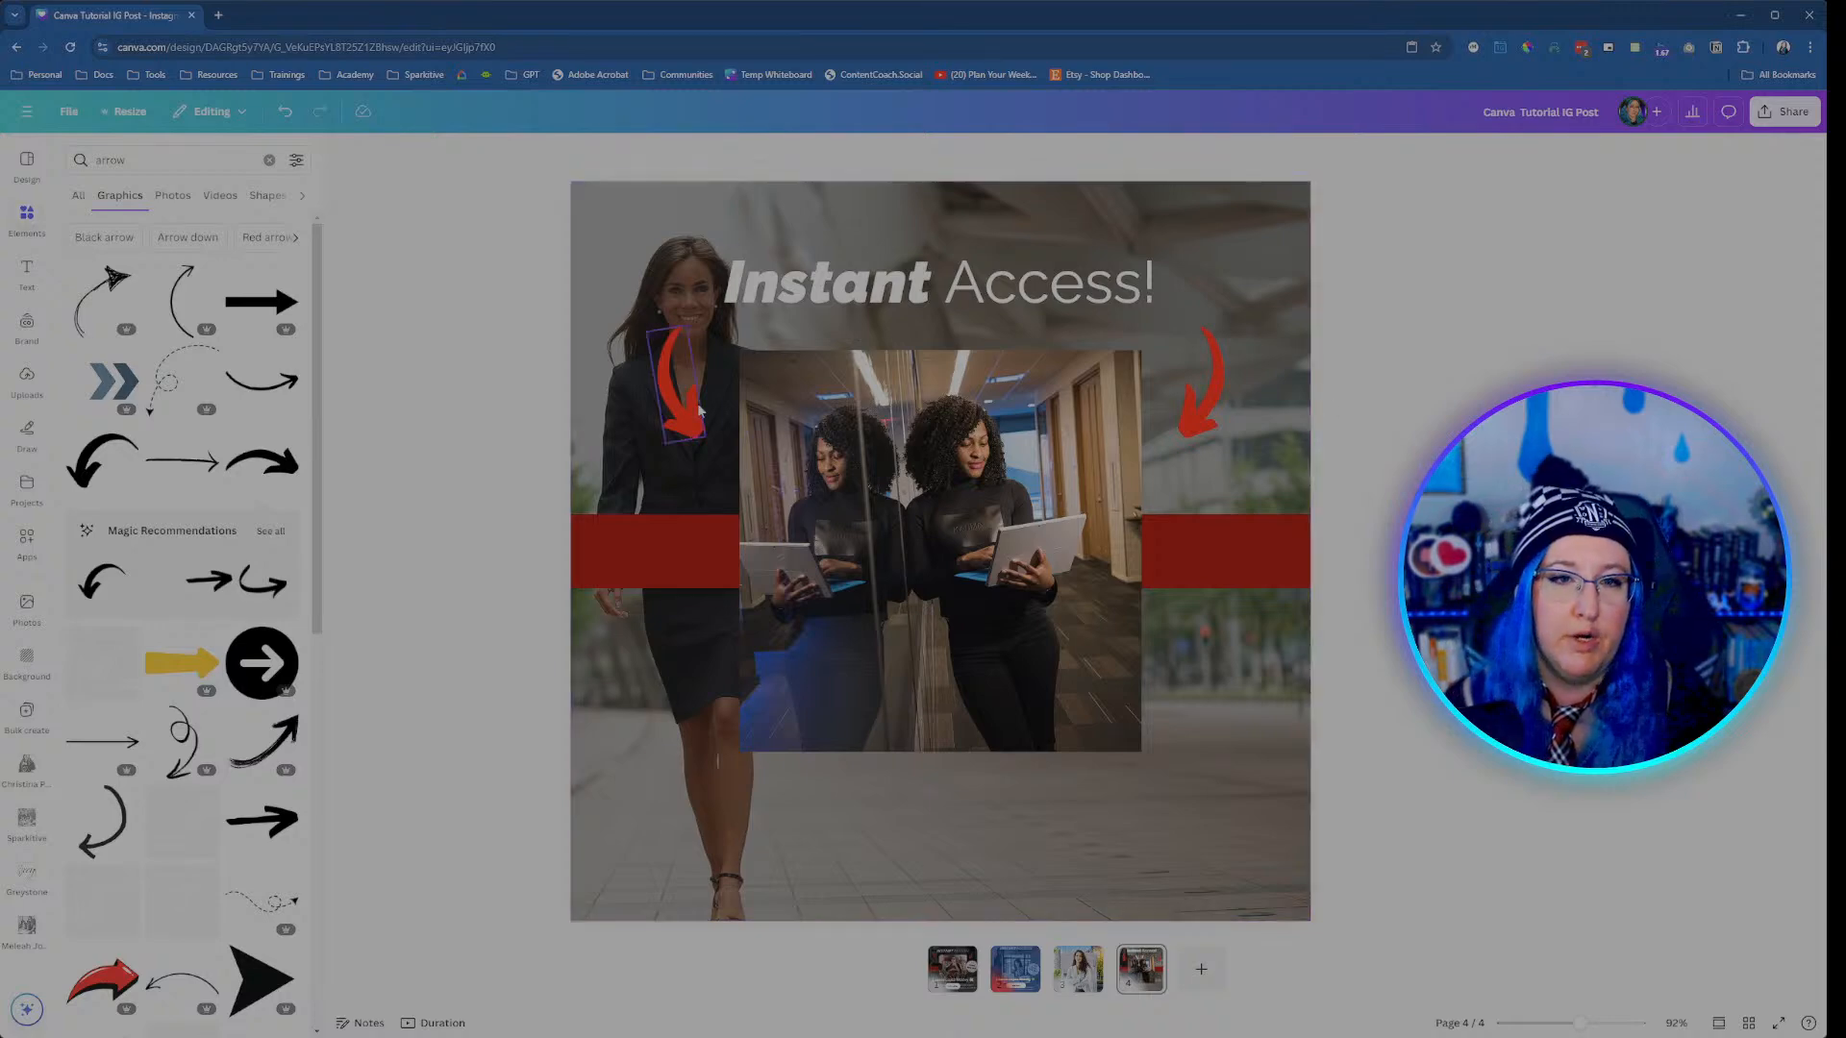
pyautogui.click(971, 979)
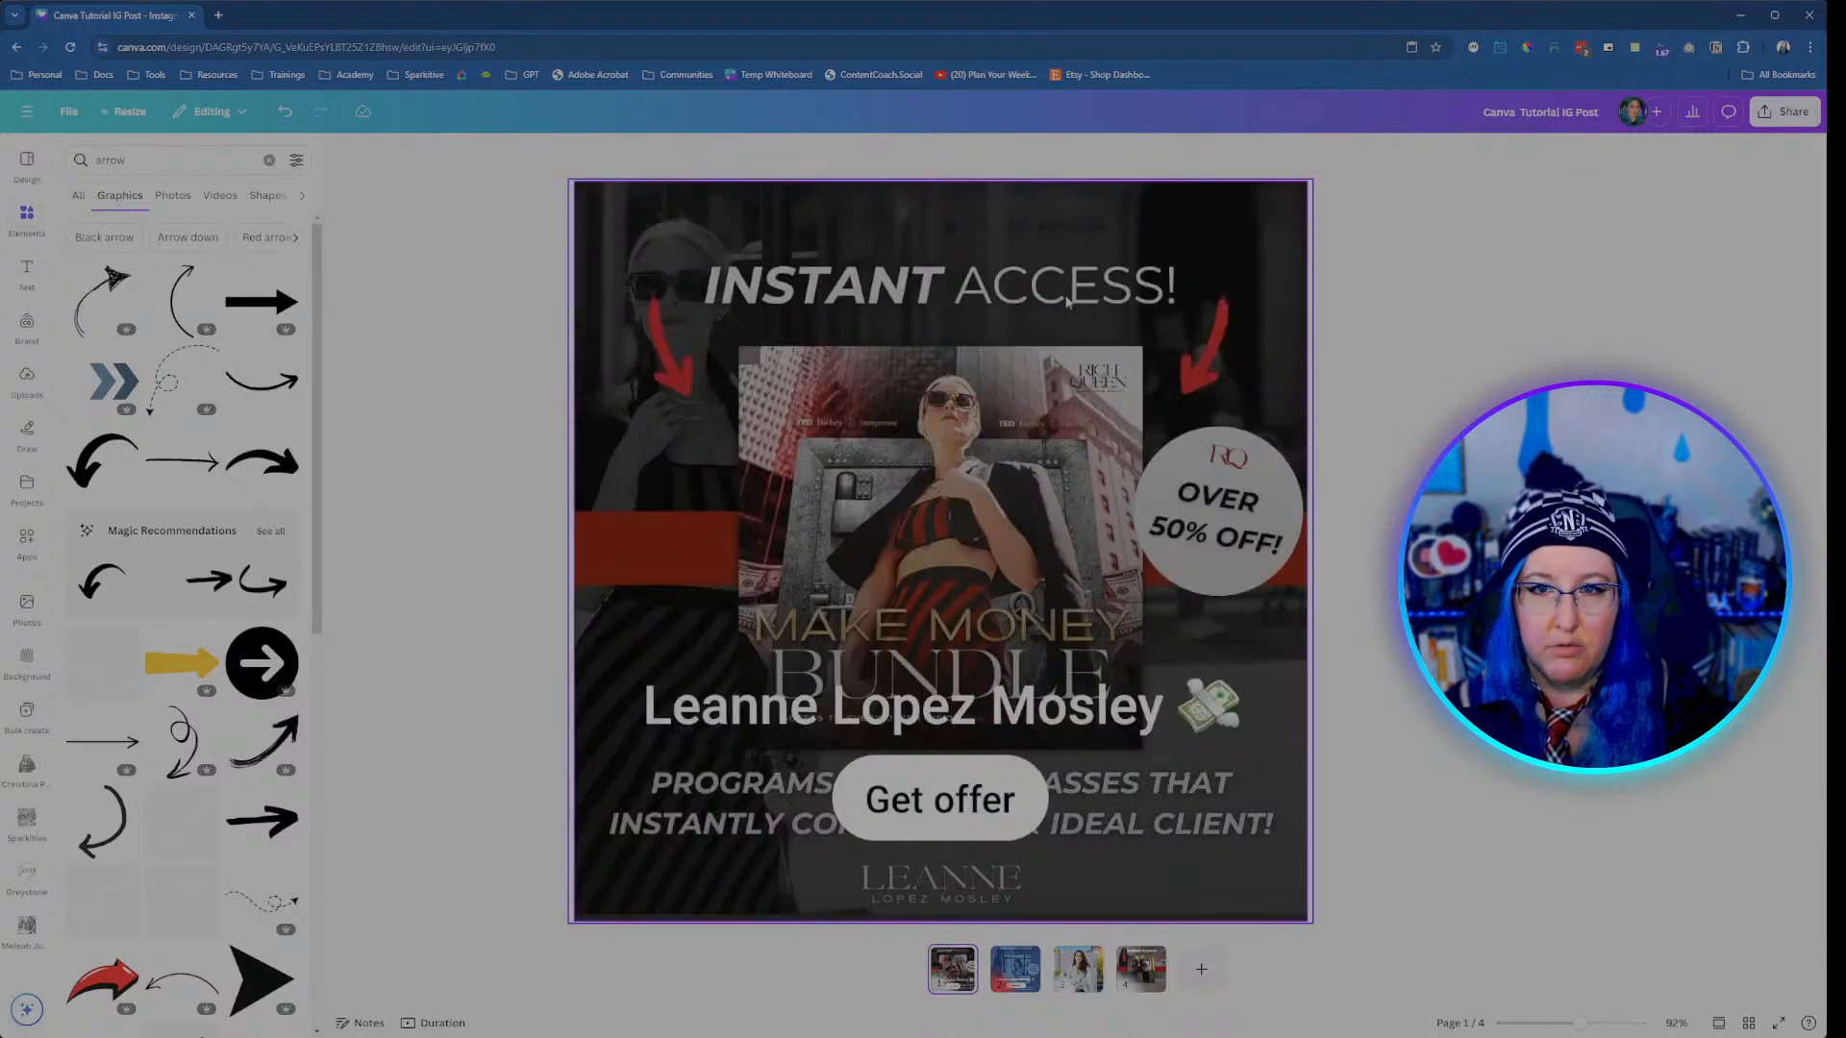
pyautogui.click(1141, 973)
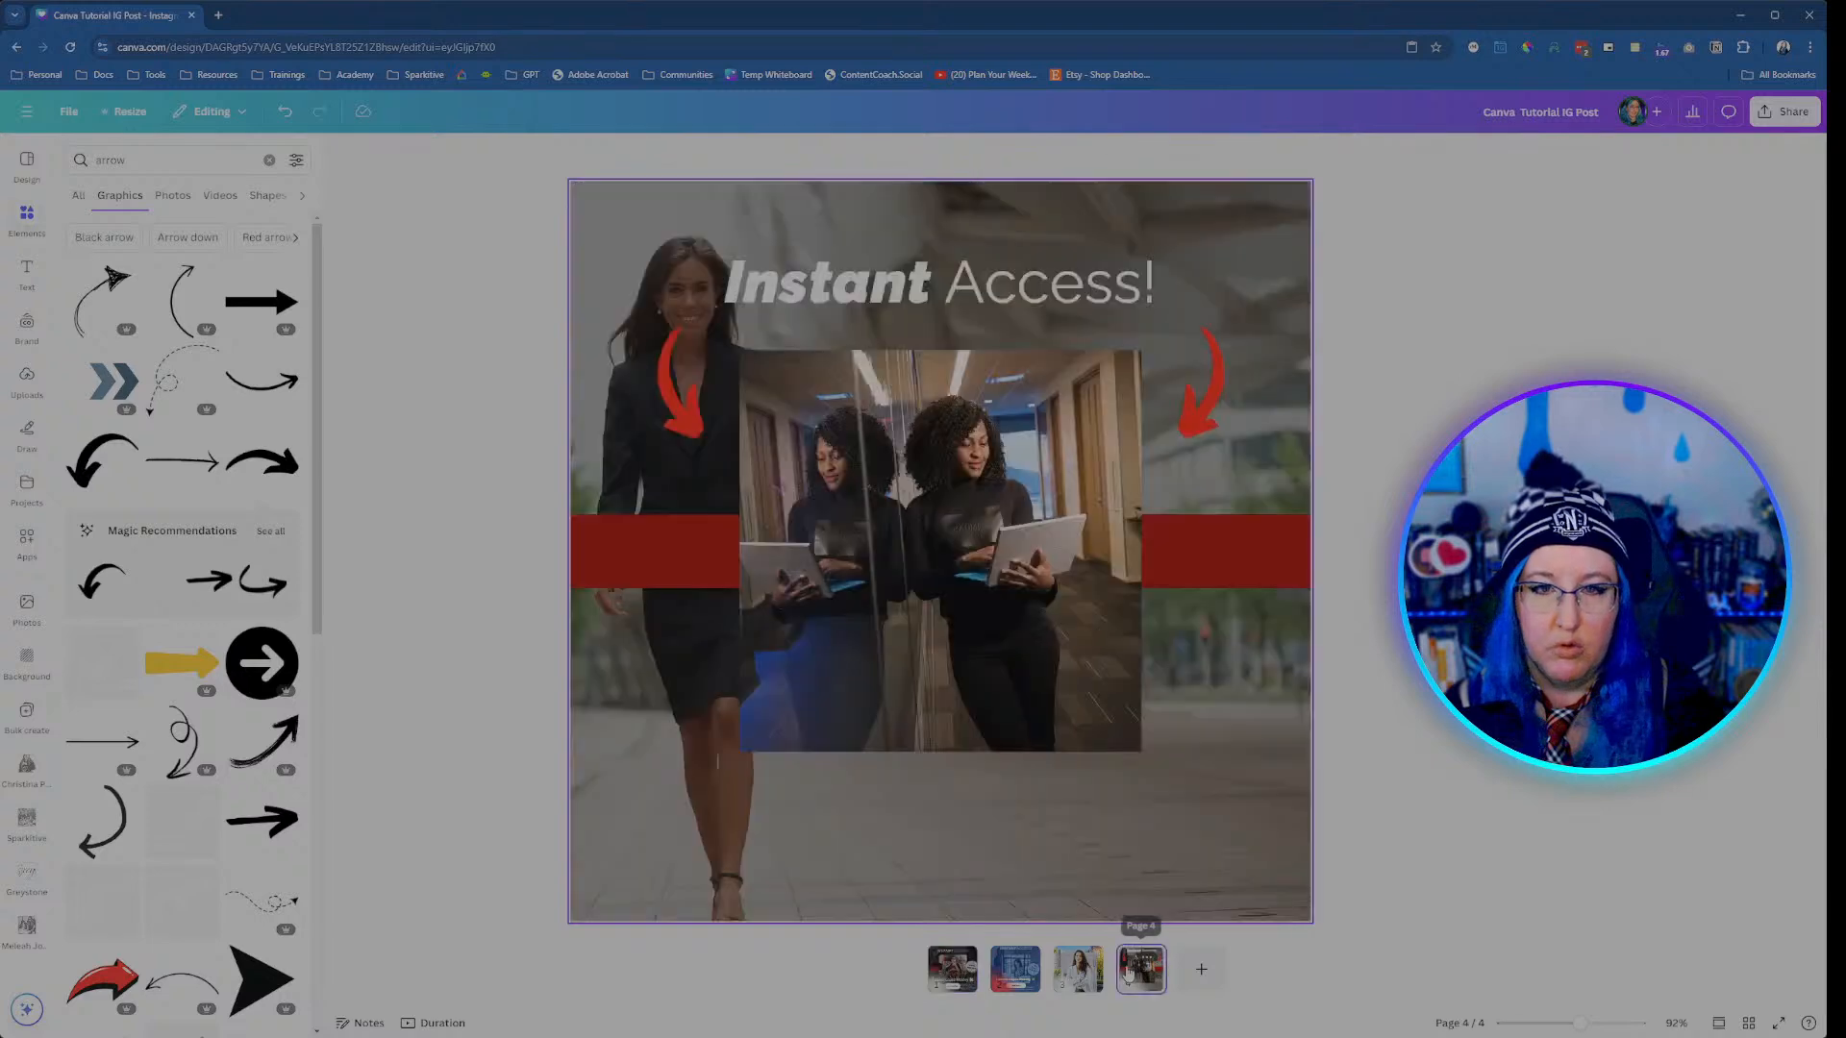
# Step: Raise both arrows together closer to the heading, checking placement against page 1
pyautogui.click(684, 389)
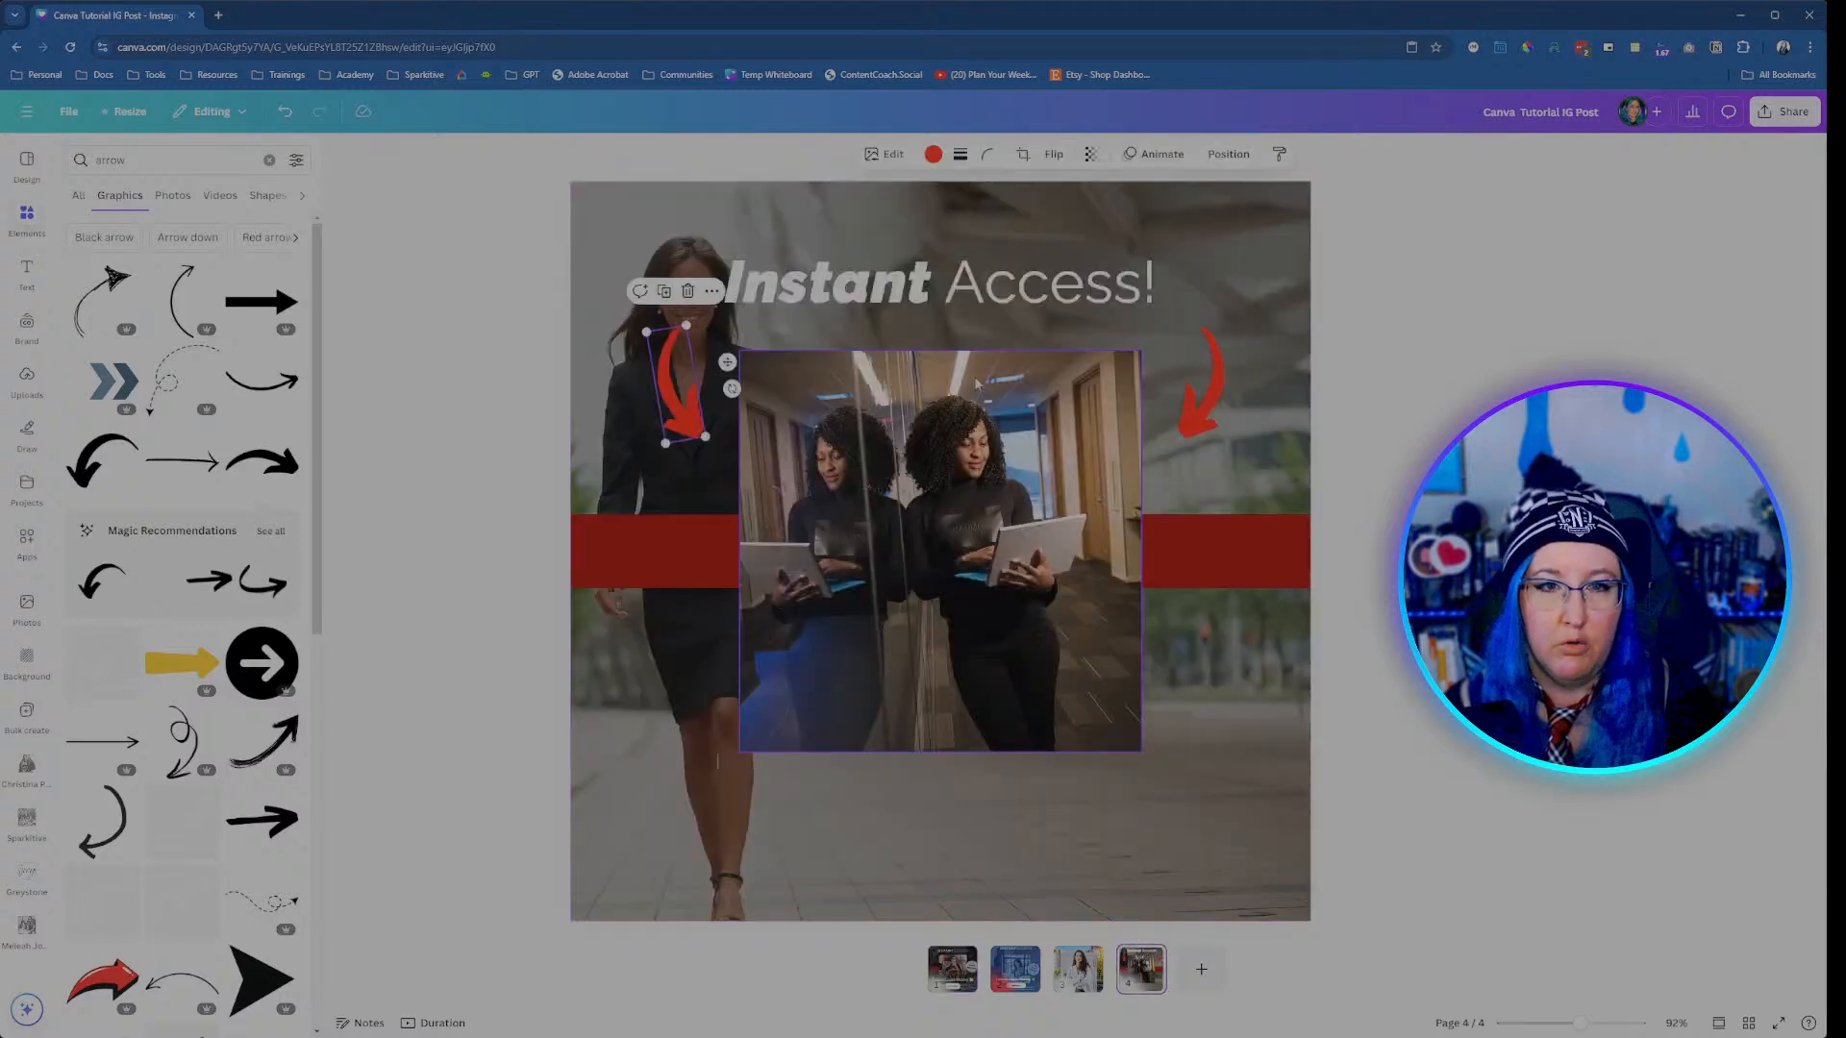
pyautogui.keyDown('shift'); pyautogui.click(1196, 402); pyautogui.keyUp('shift')
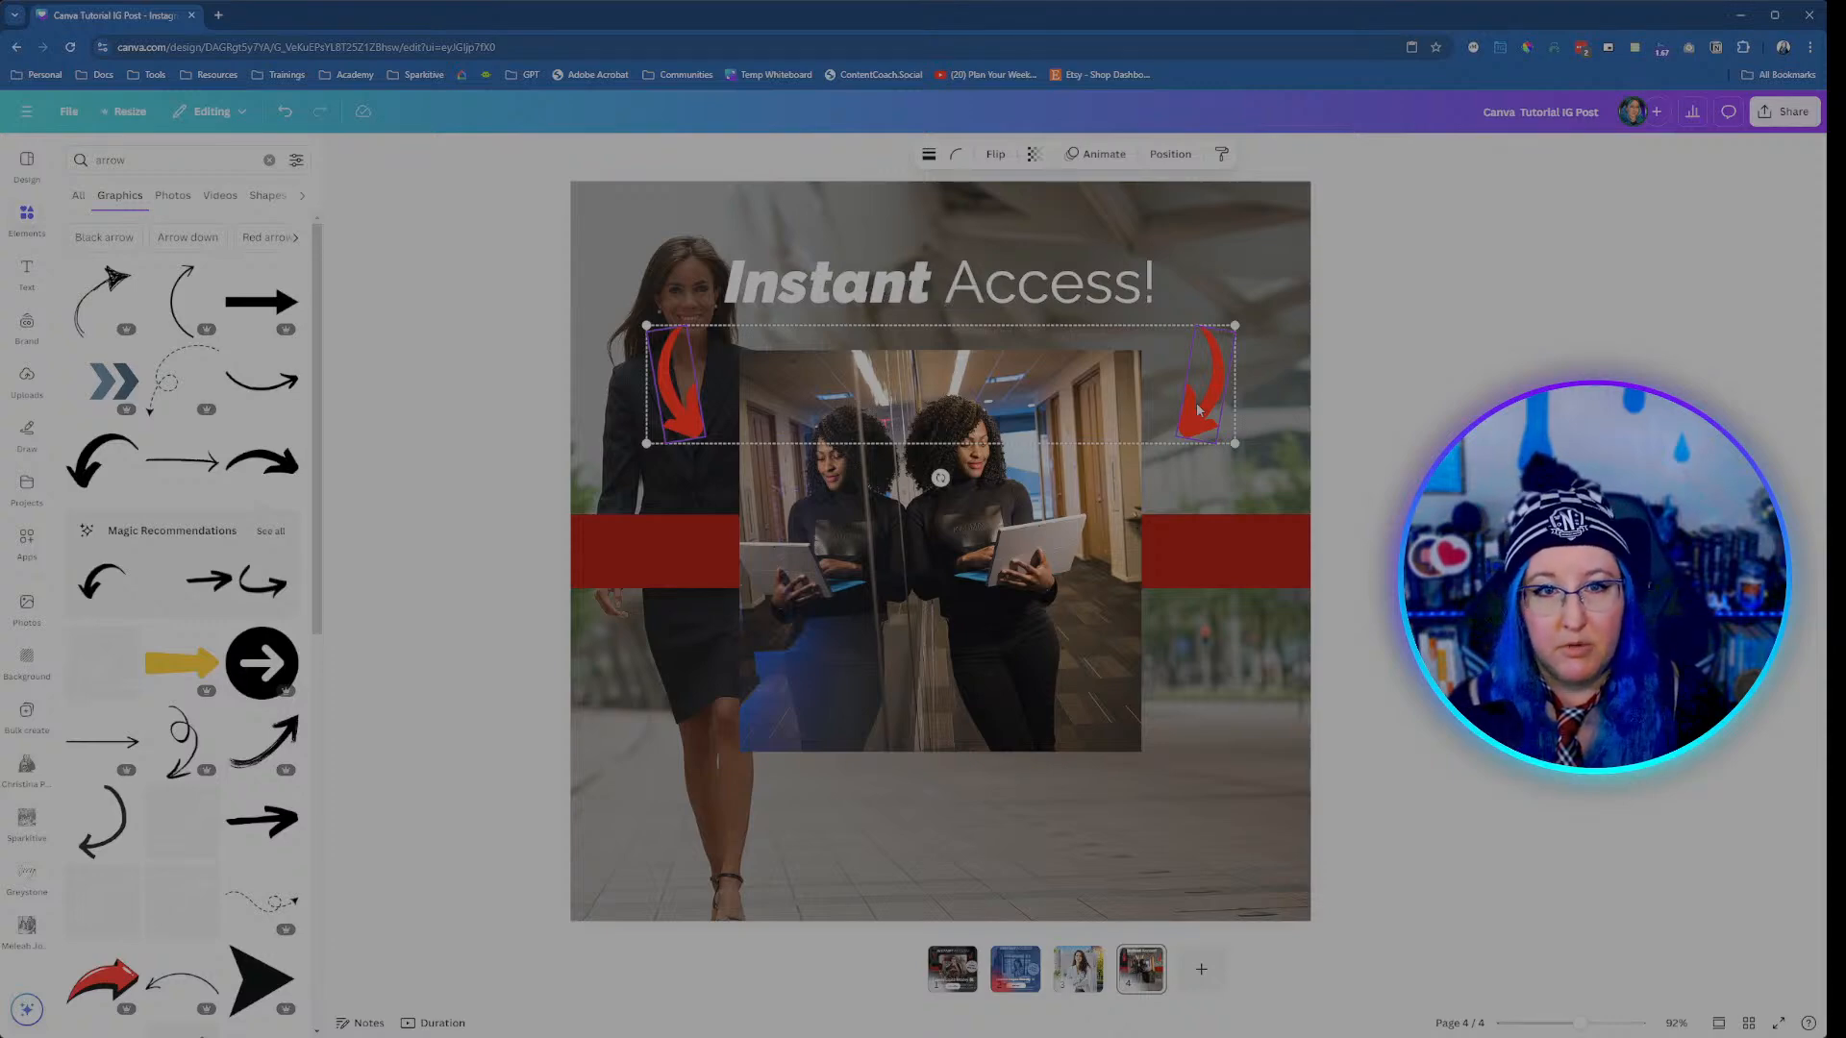
pyautogui.hotkey('shift', 'Up')
pyautogui.hotkey('shift', 'Up')
pyautogui.hotkey('shift', 'Up')
pyautogui.hotkey('shift', 'Up')
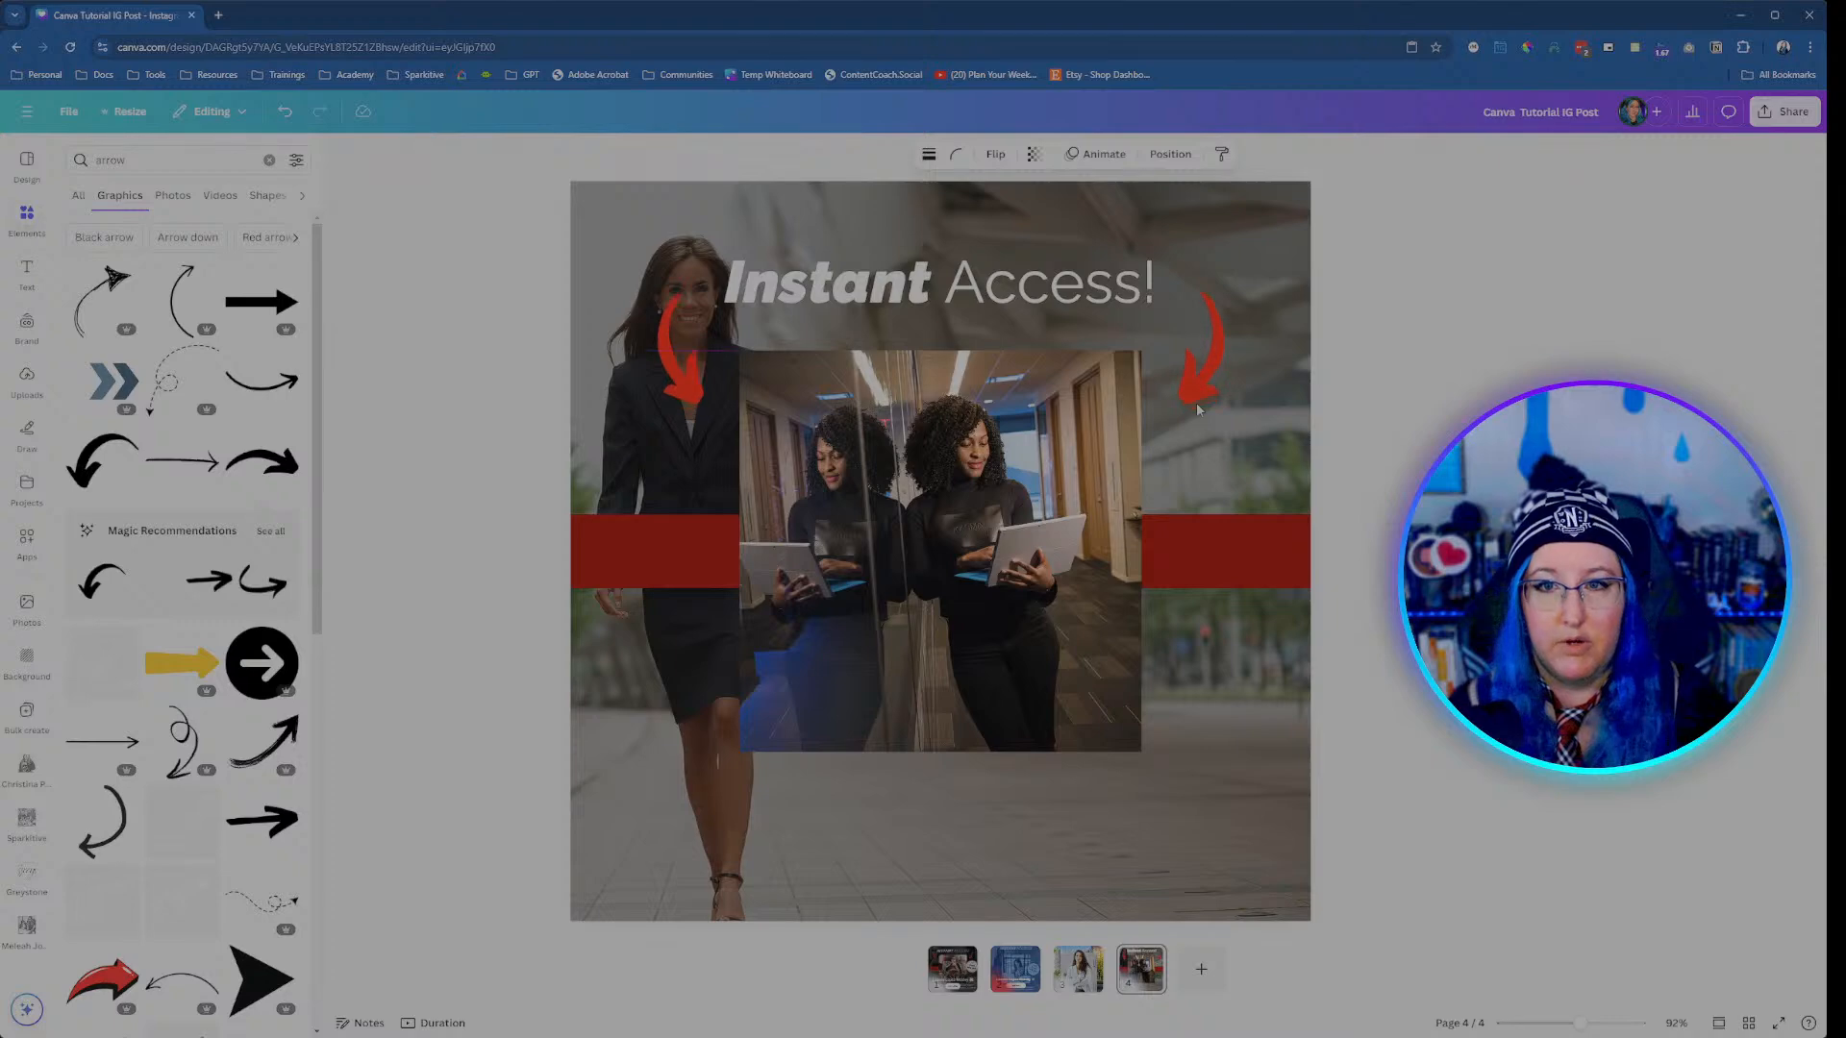
pyautogui.click(515, 315)
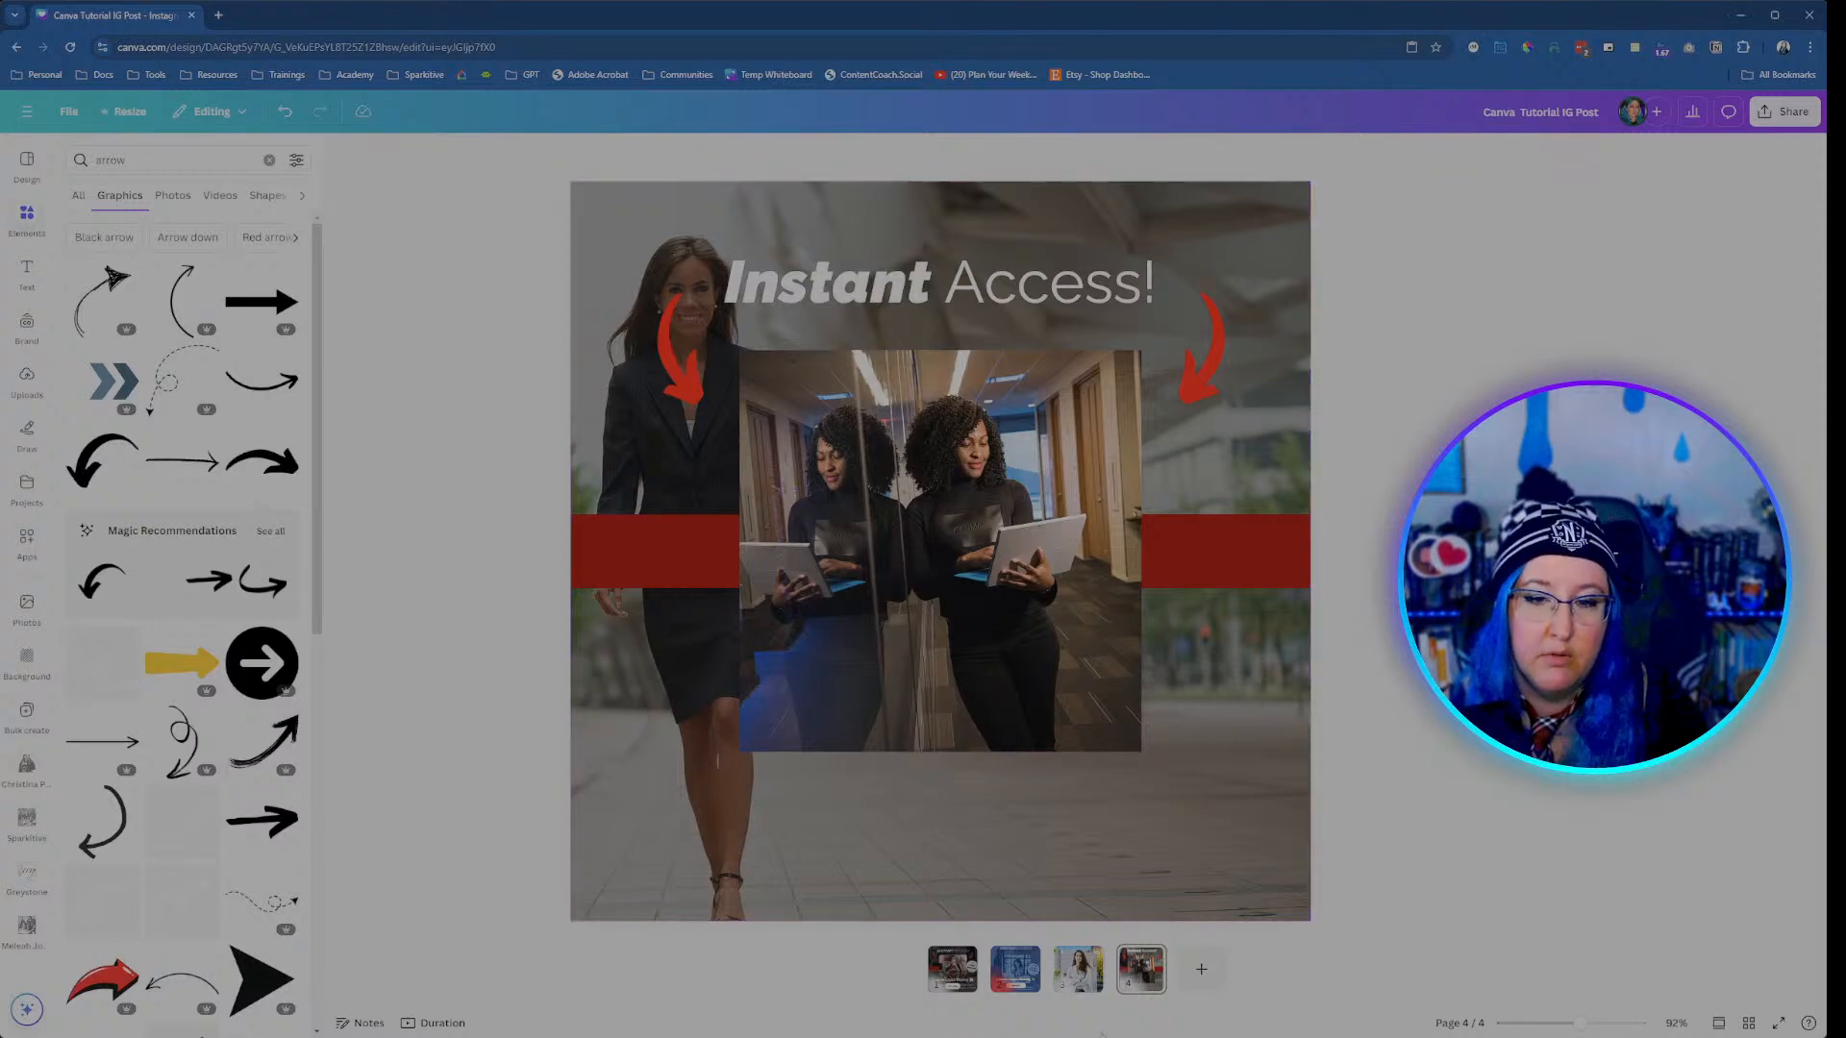
pyautogui.click(952, 969)
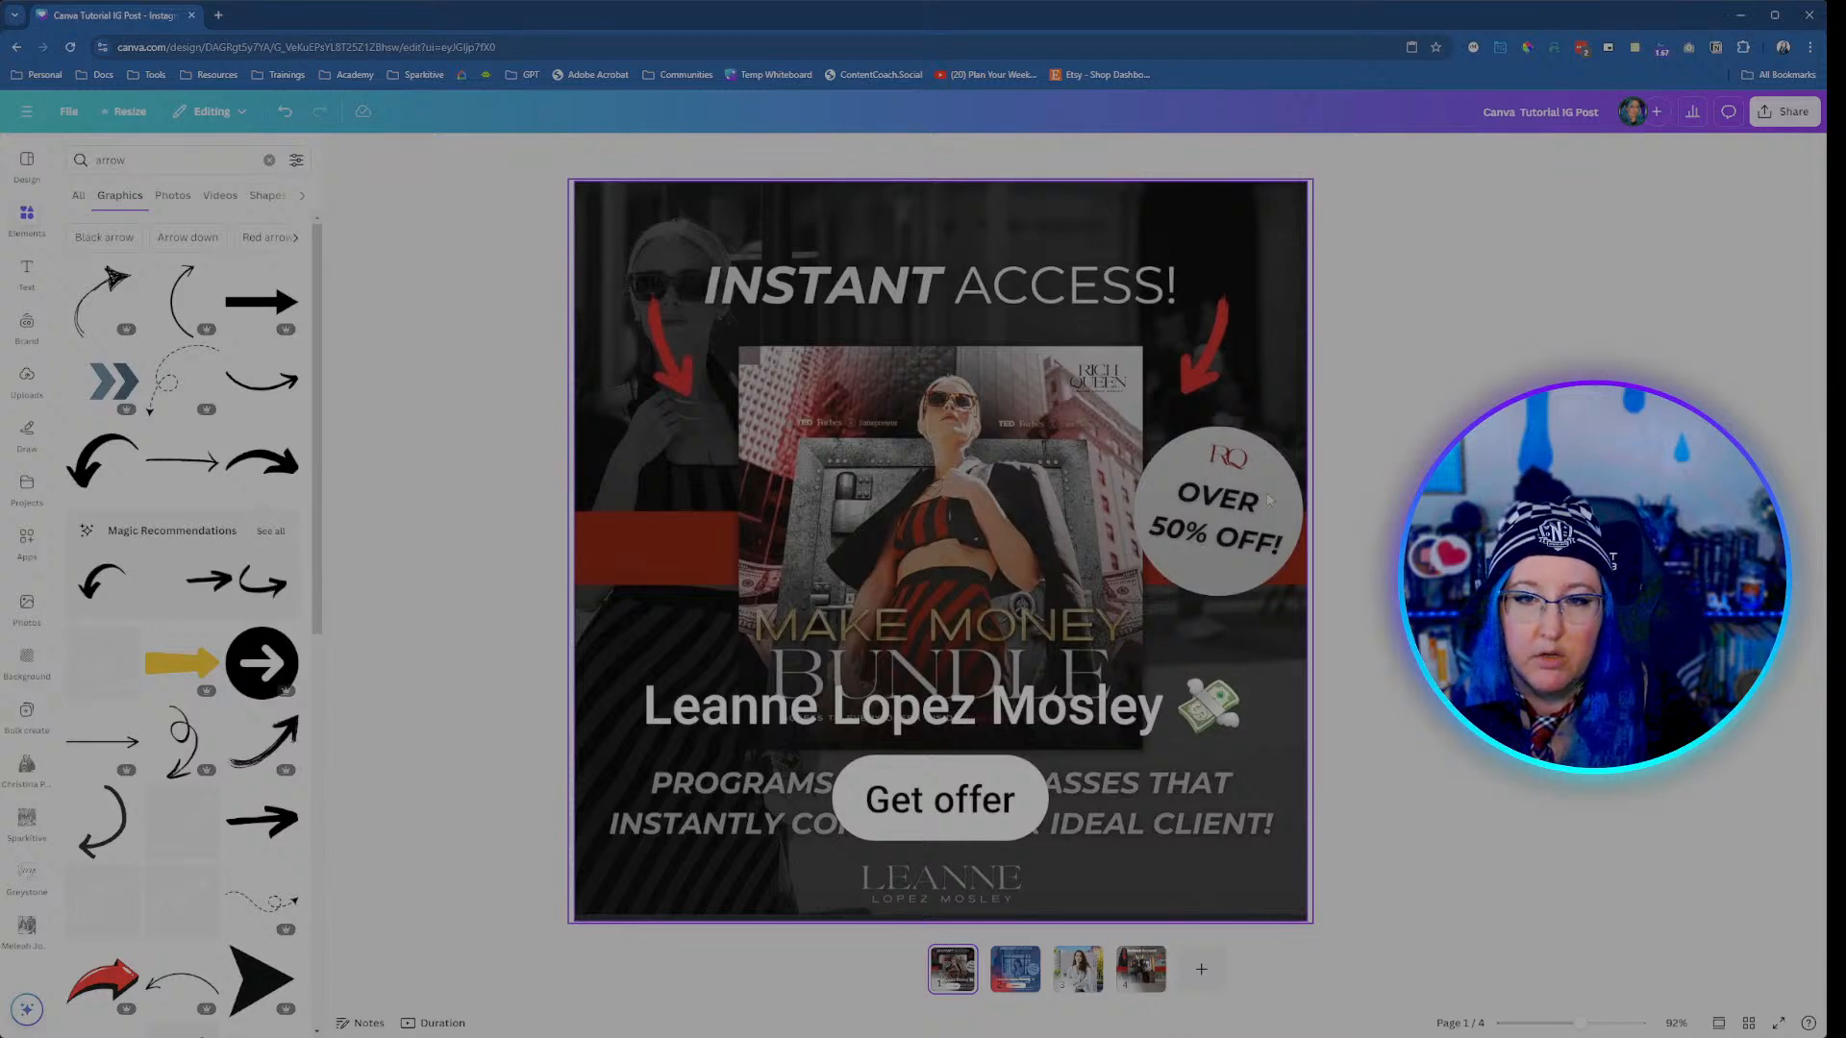
pyautogui.click(1139, 968)
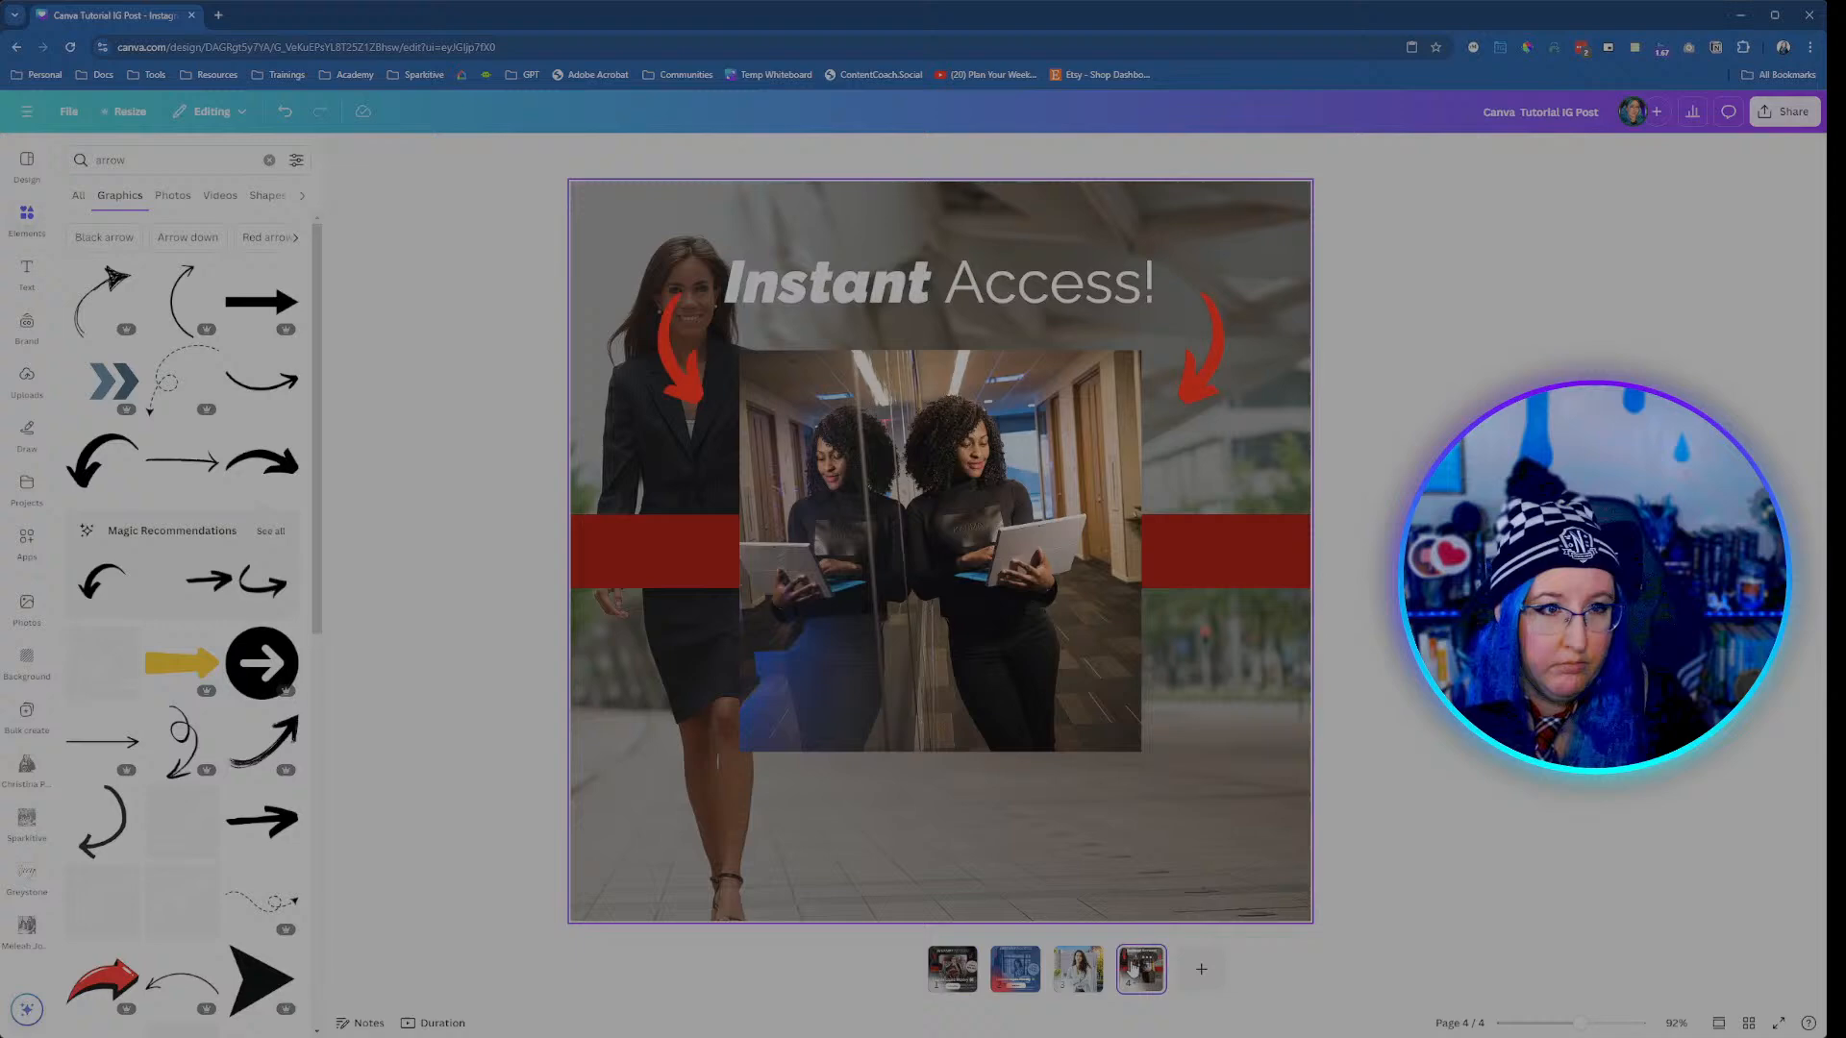
# Step: Add a circle shape over the centre photo and fill it white from Document colors
pyautogui.click(271, 161)
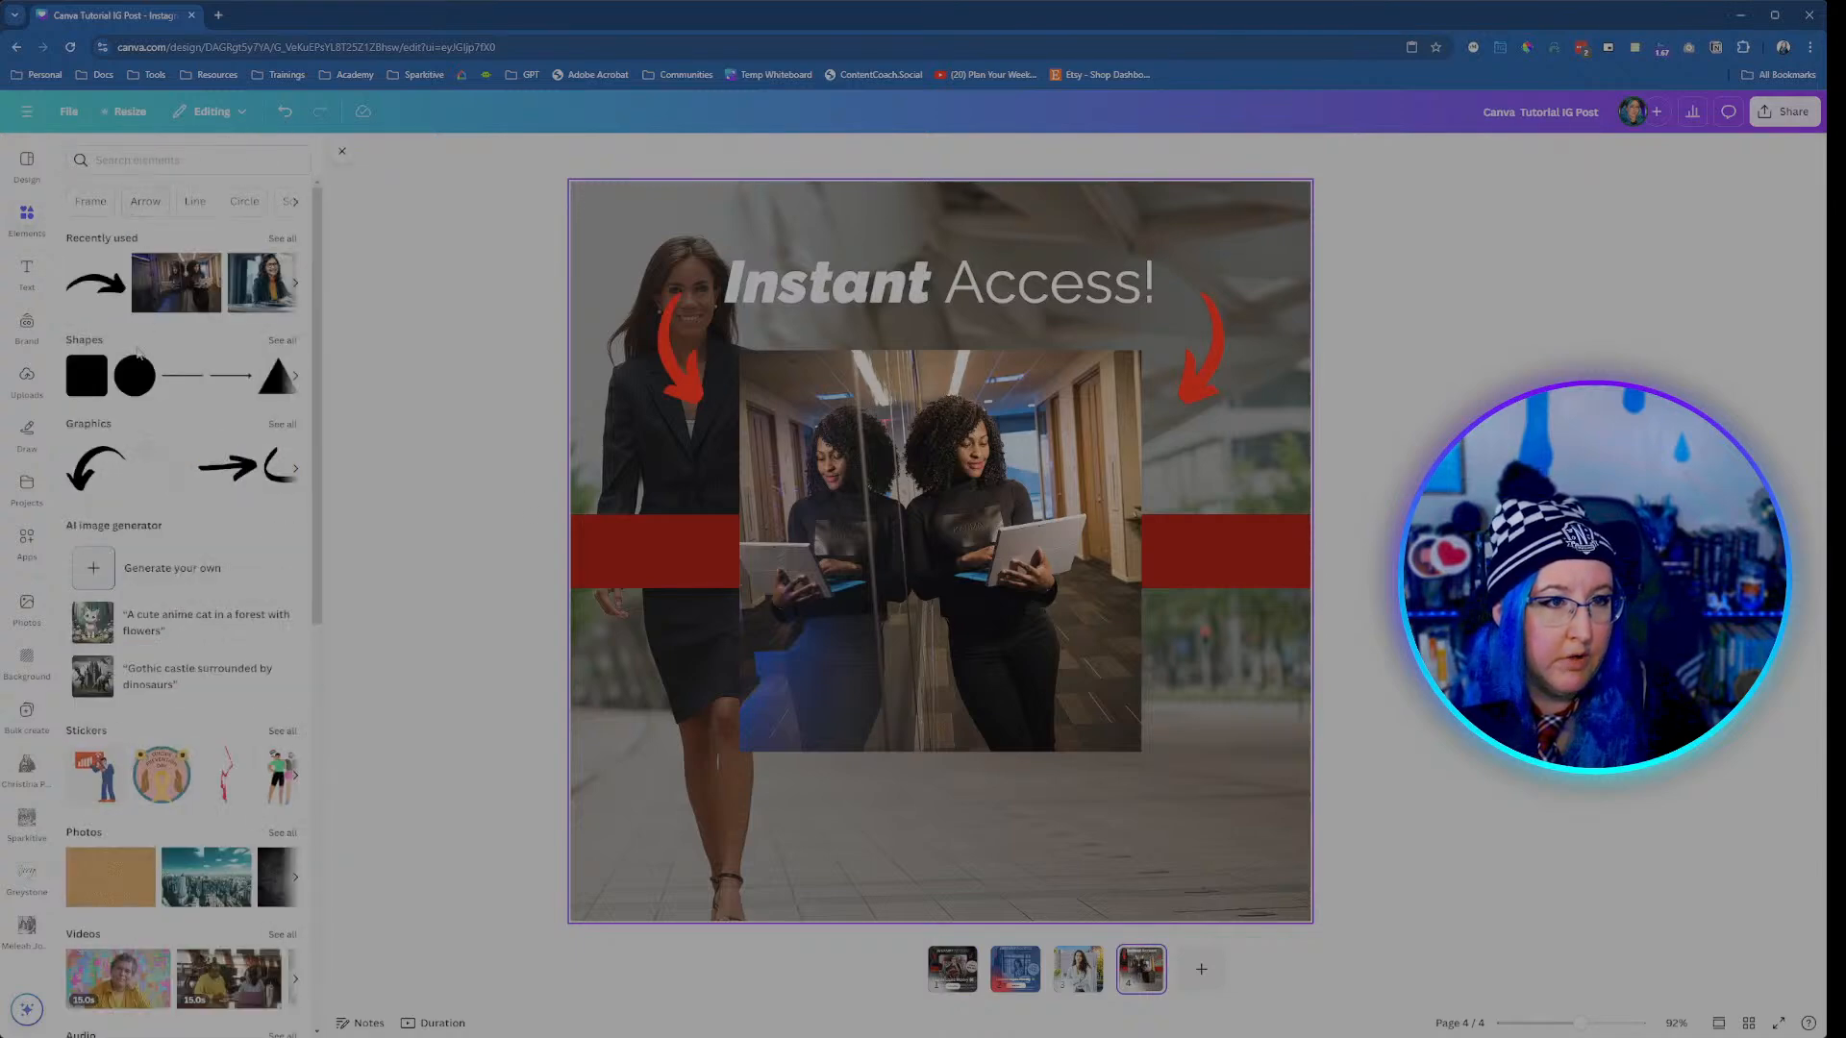
pyautogui.click(134, 373)
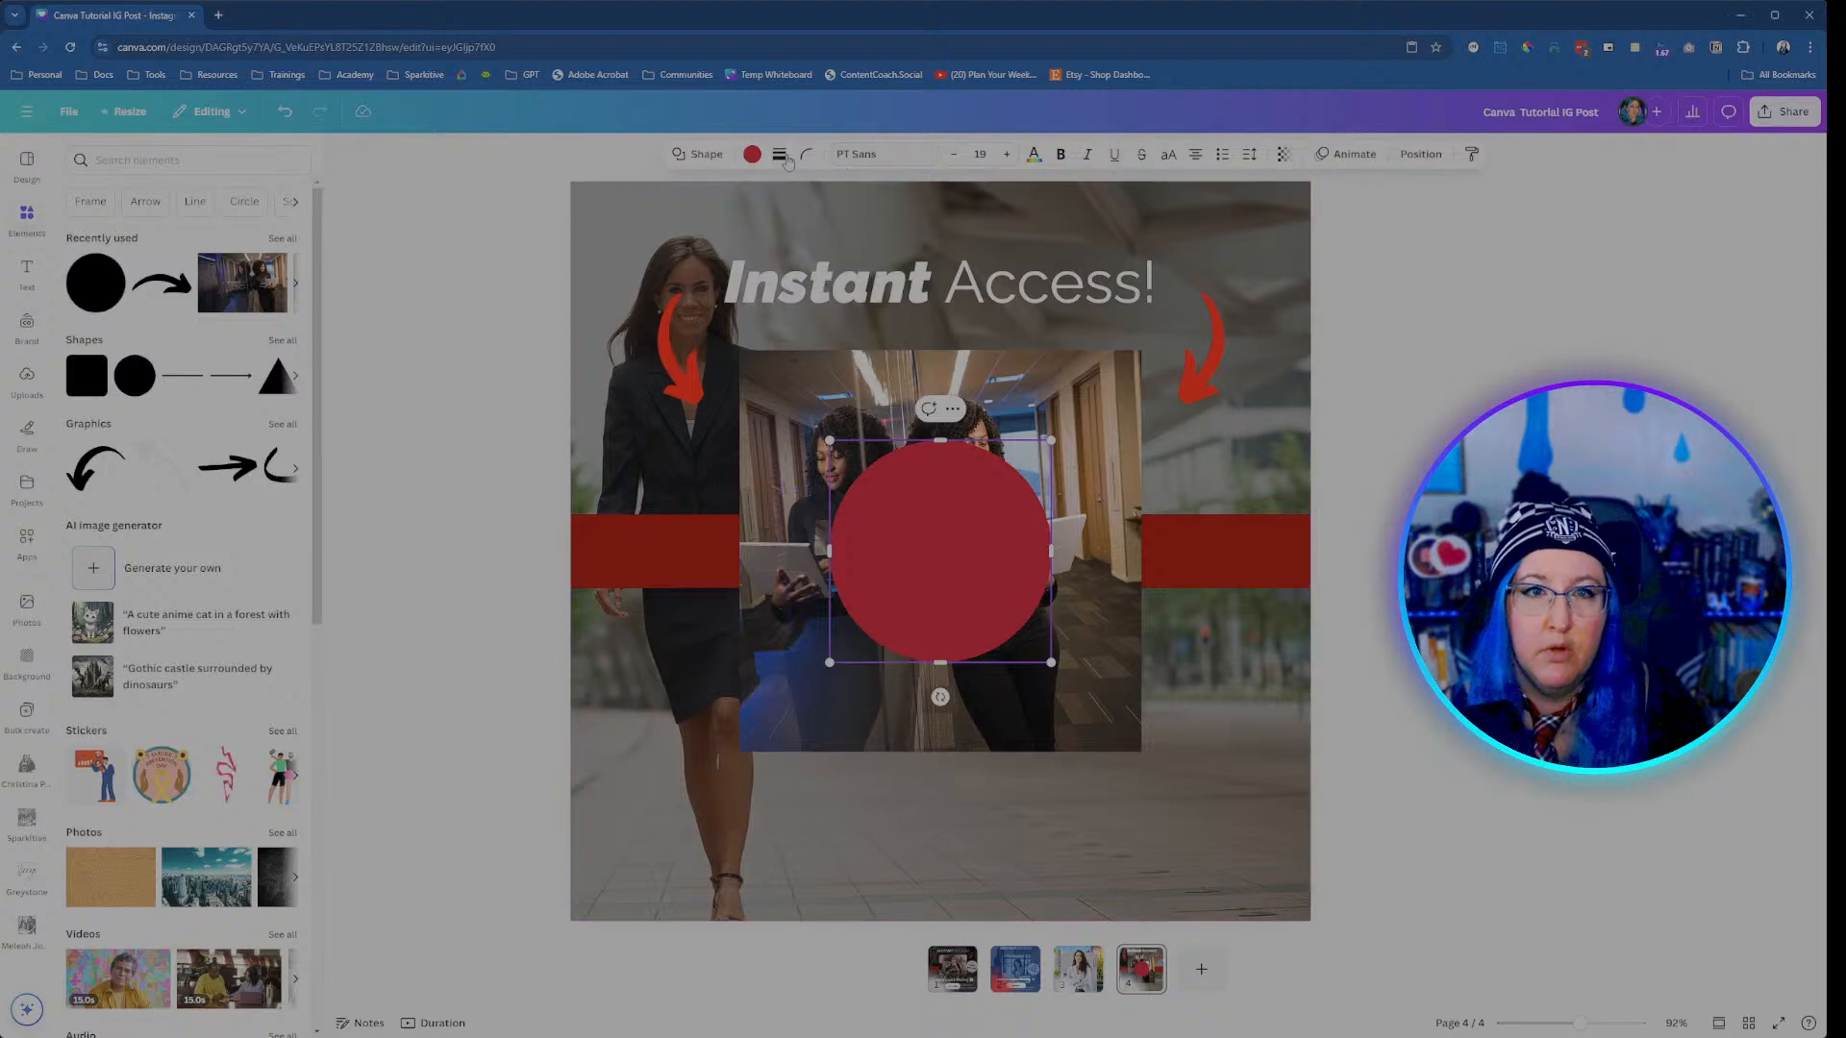
pyautogui.click(752, 155)
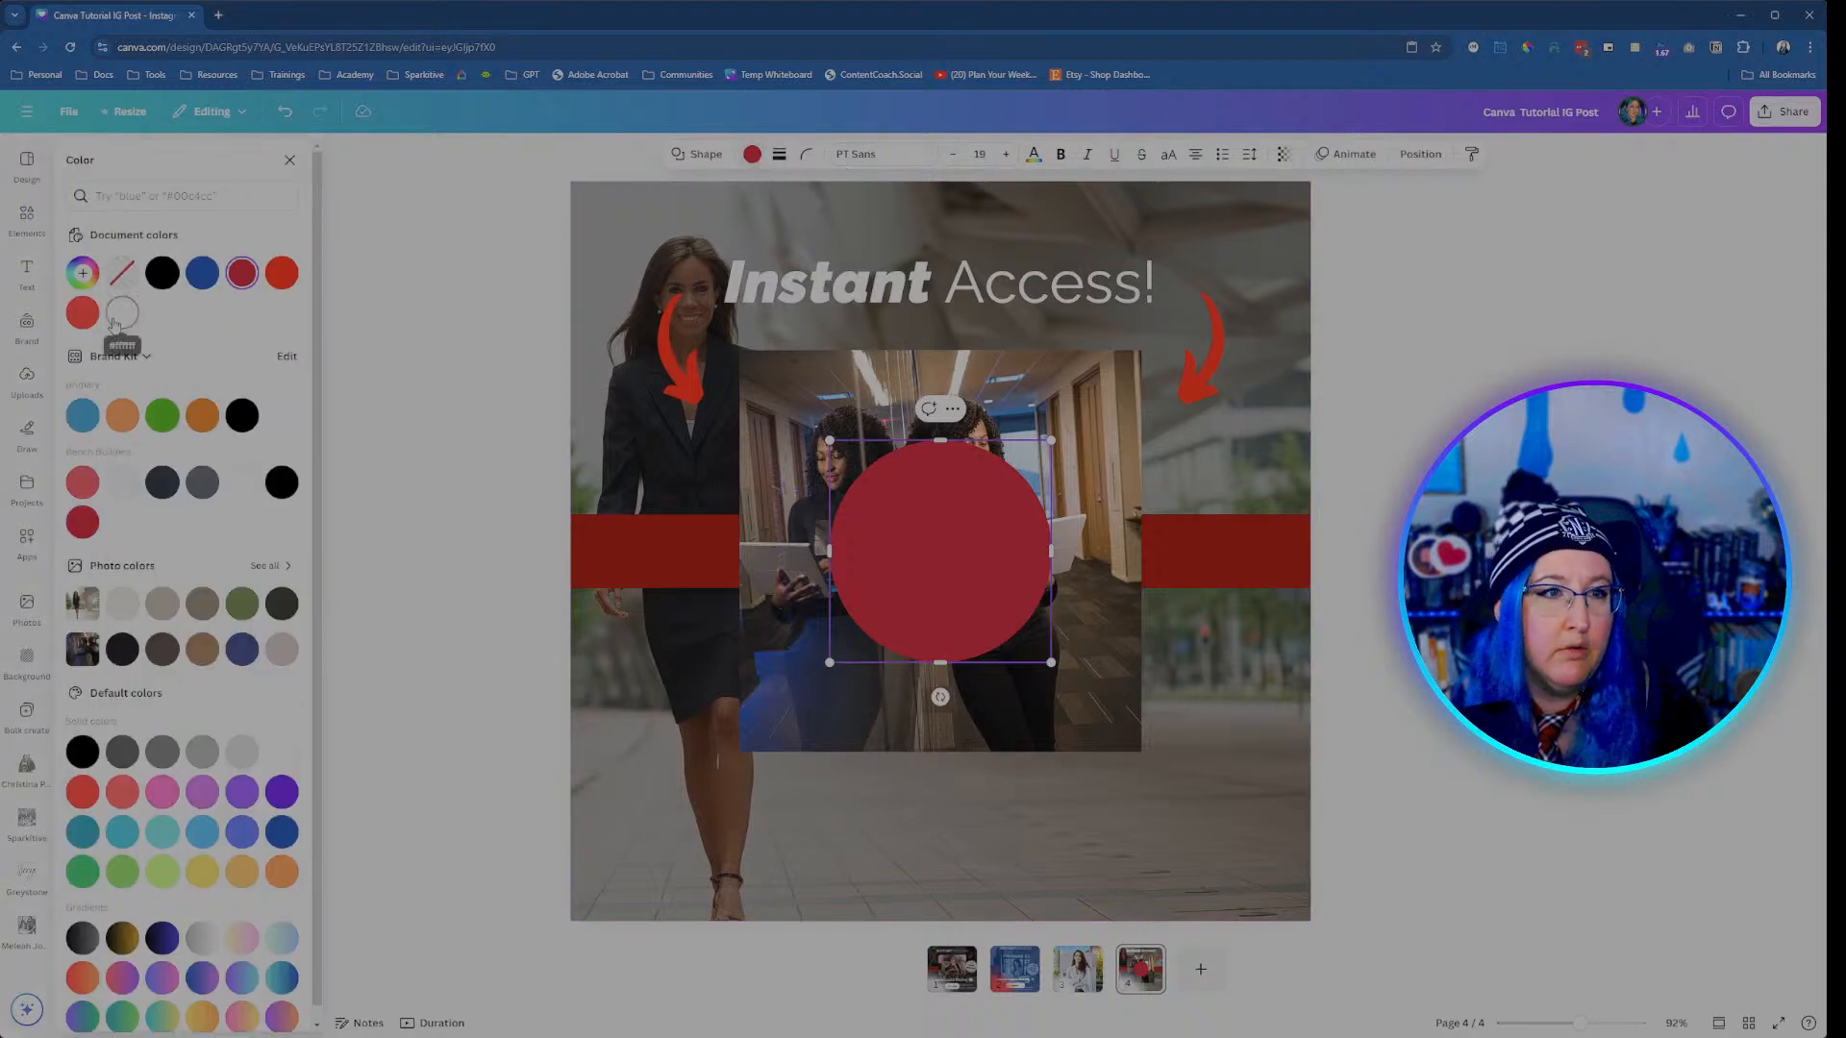
pyautogui.click(114, 323)
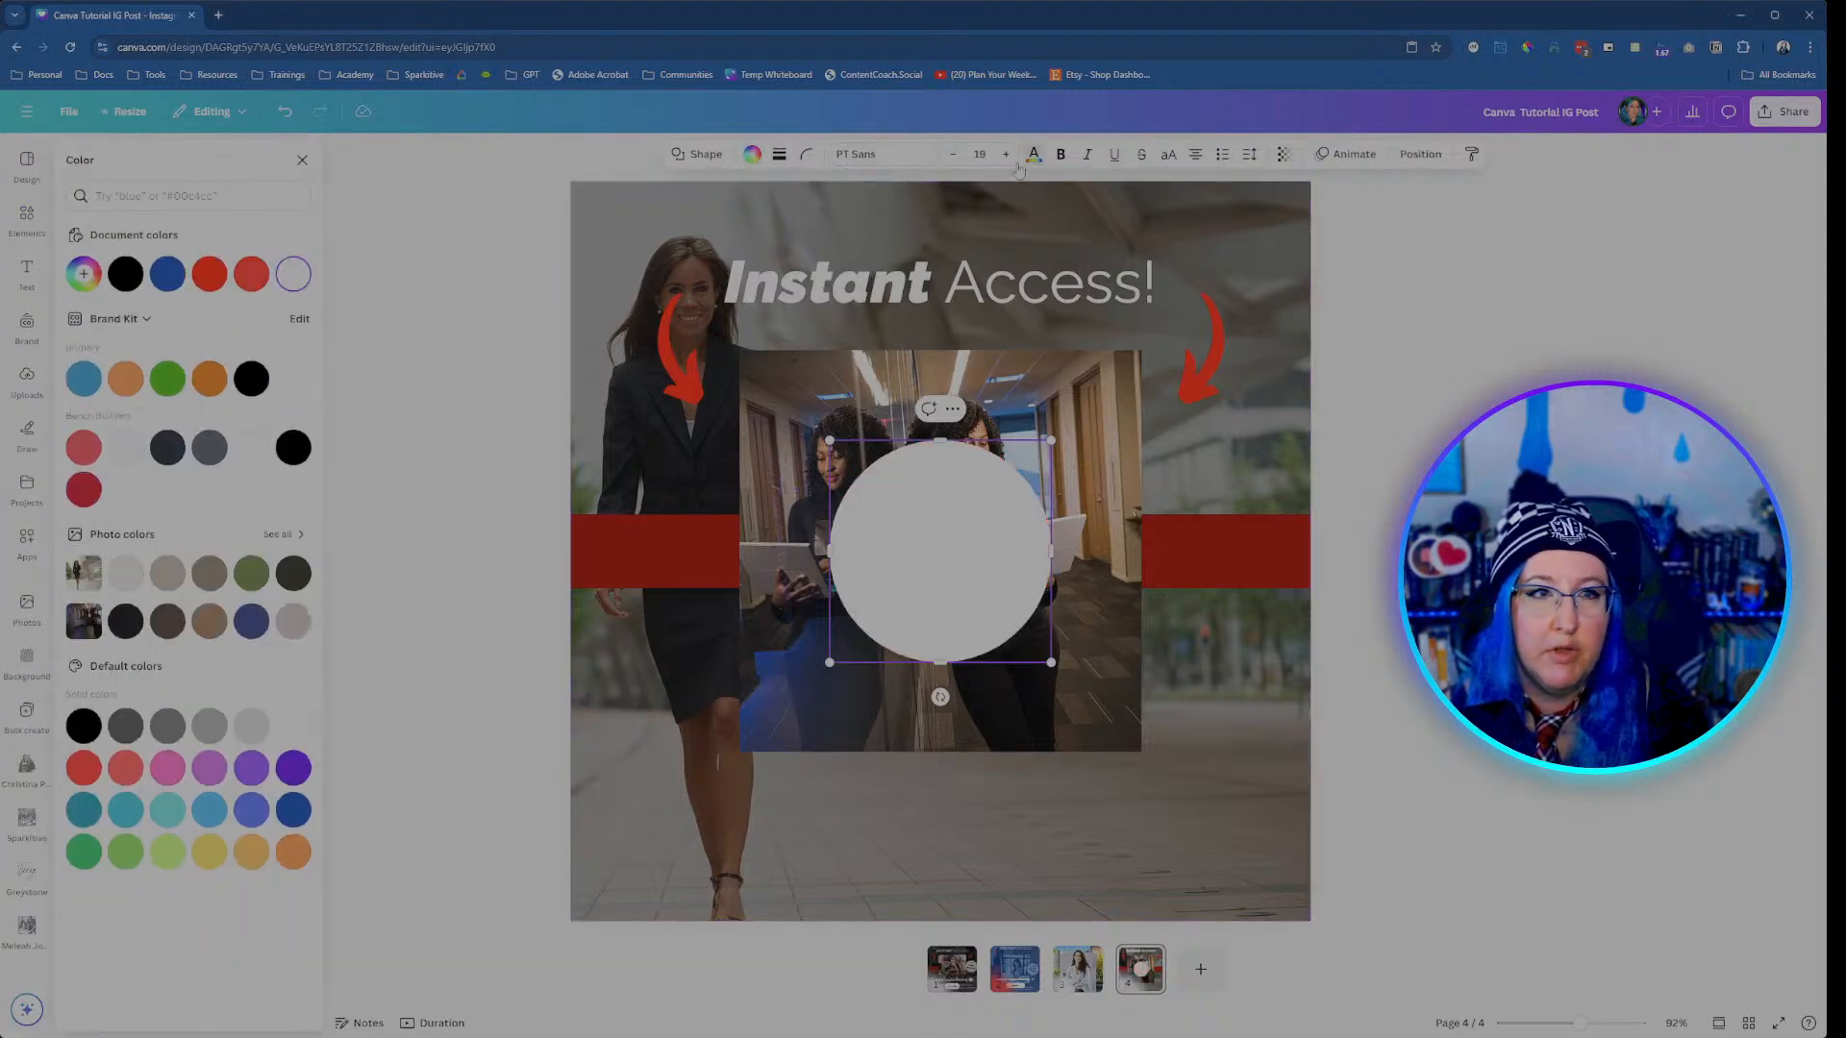
pyautogui.click(125, 274)
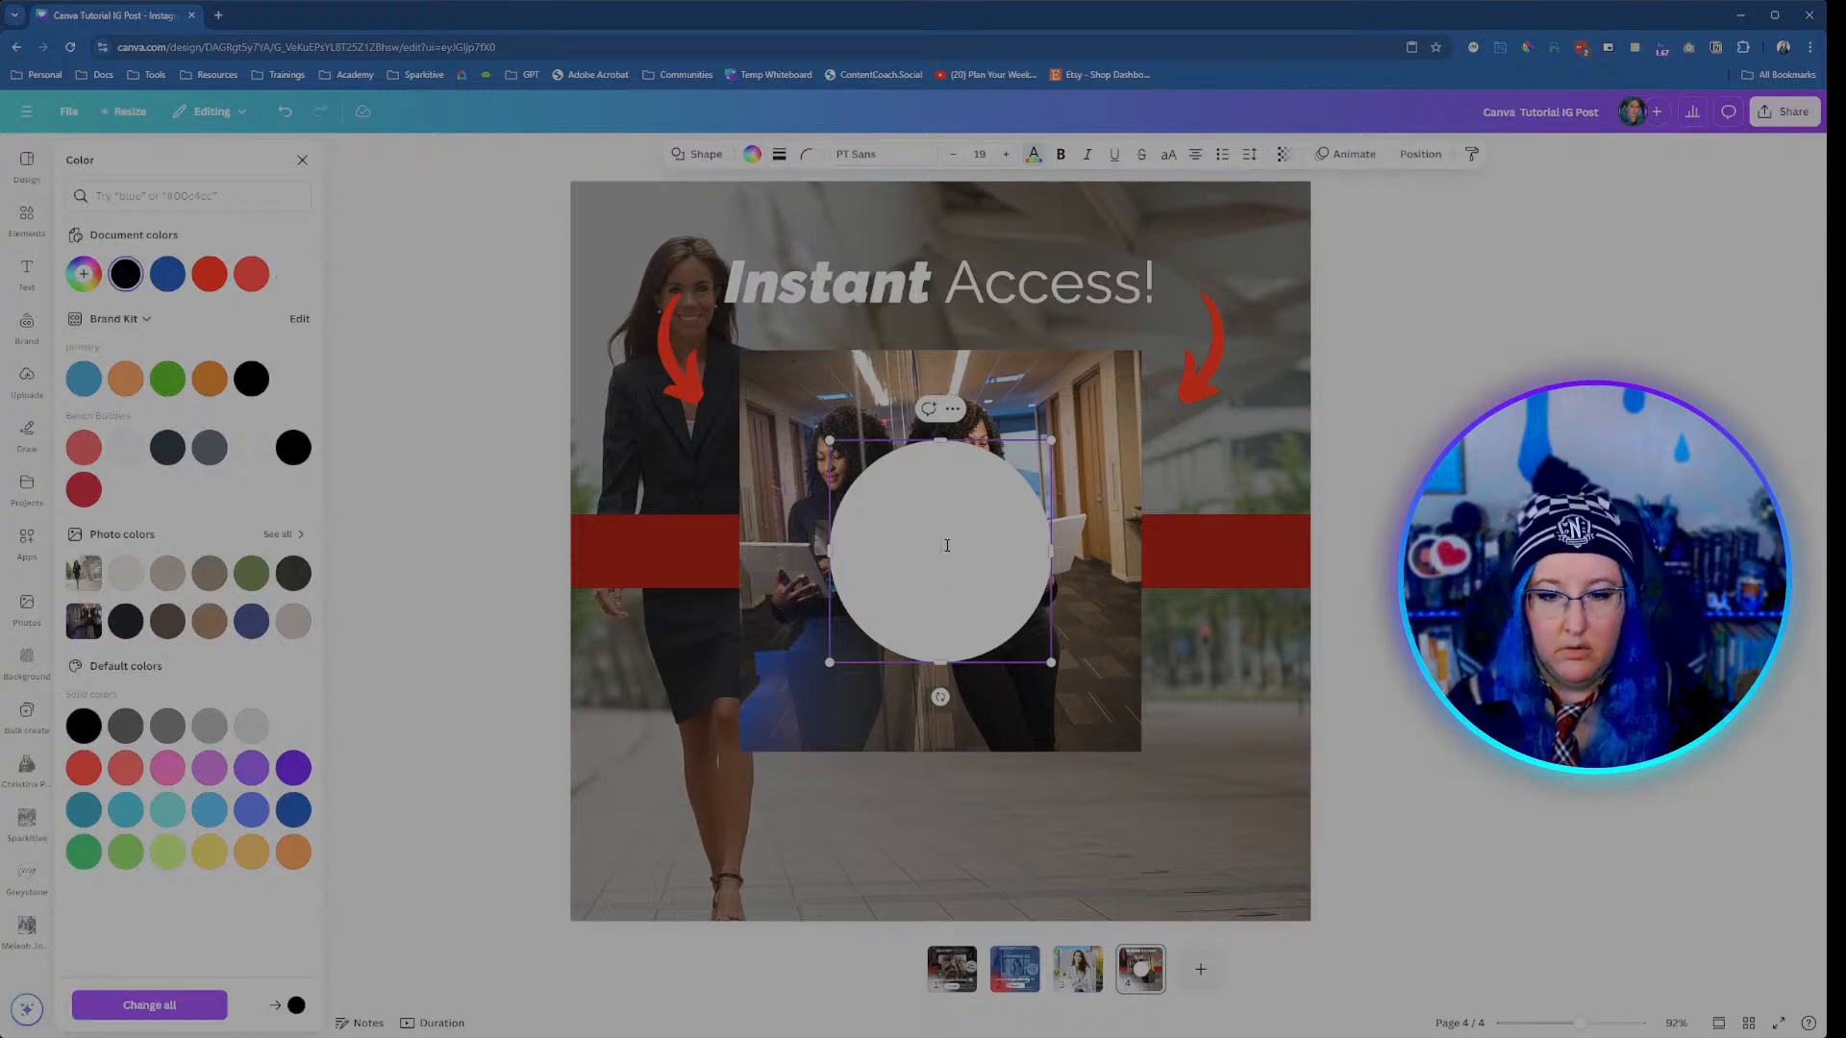
pyautogui.click(952, 968)
pyautogui.click(1143, 971)
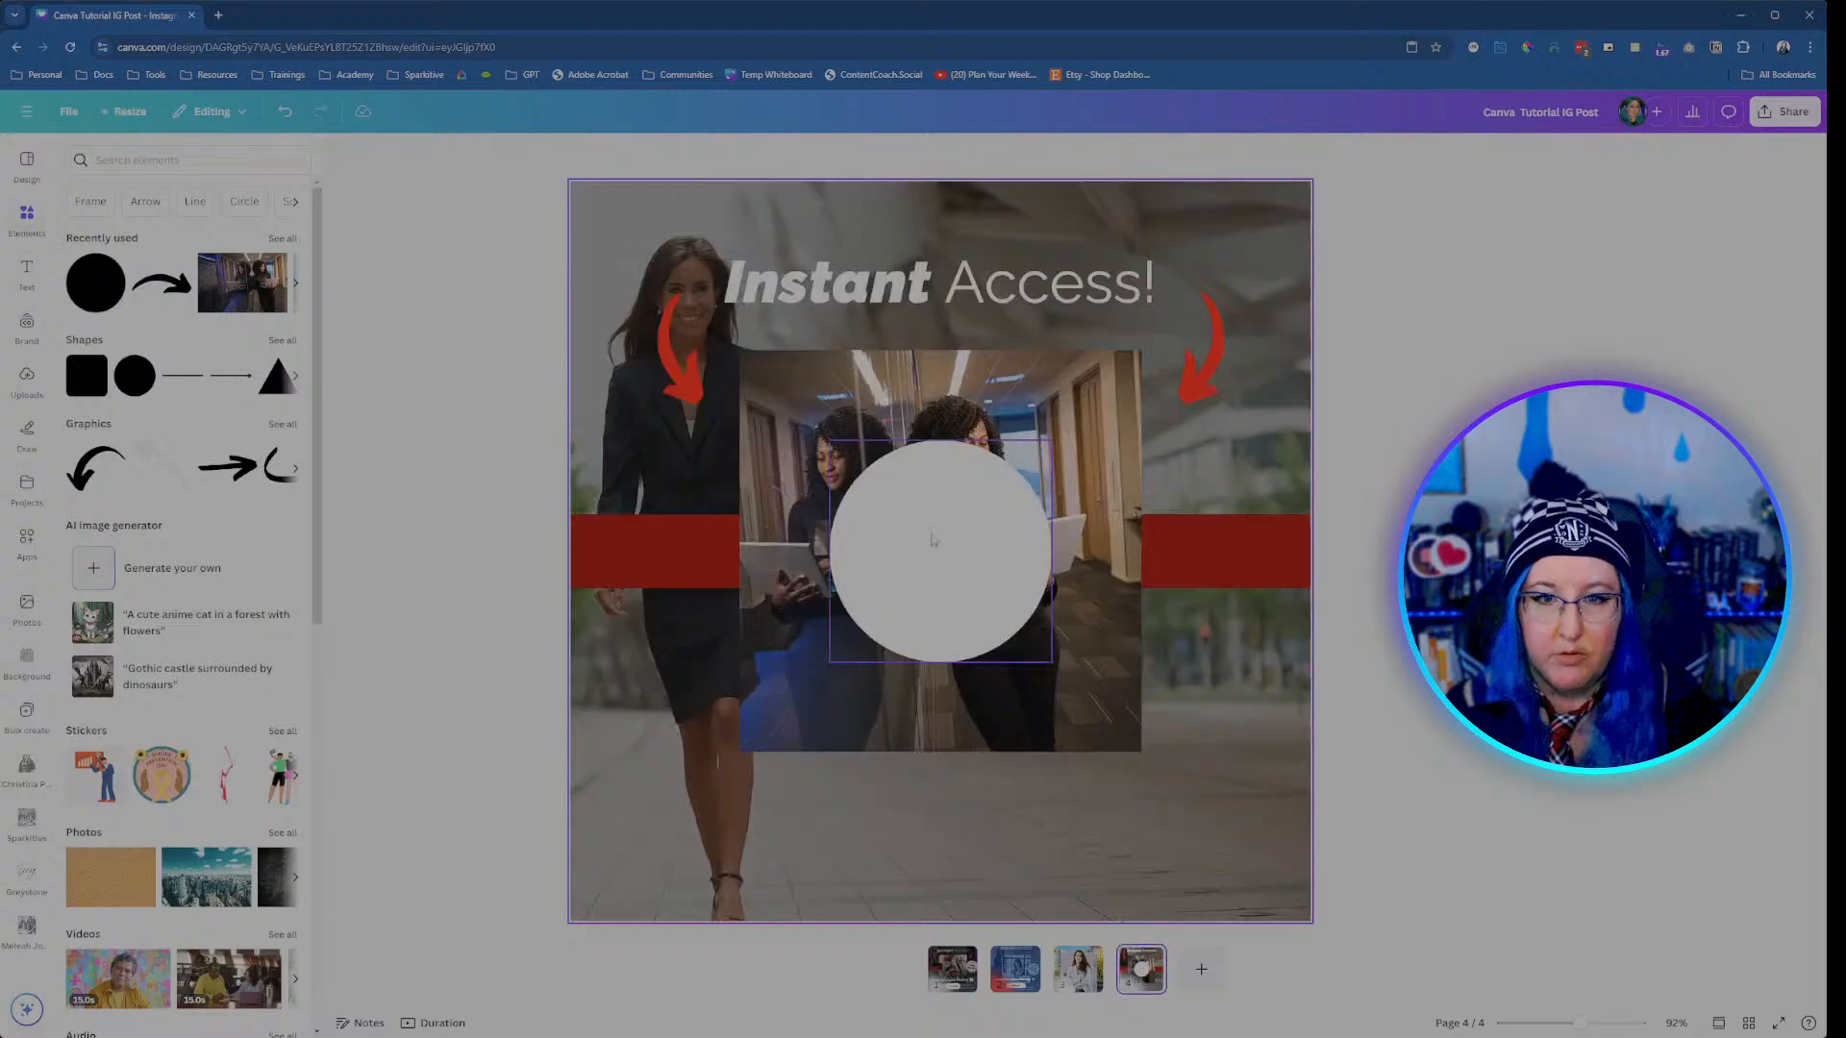
# Step: Type 'Over 50% Off!' inside the circle and break it before '50%'
pyautogui.doubleClick(933, 539)
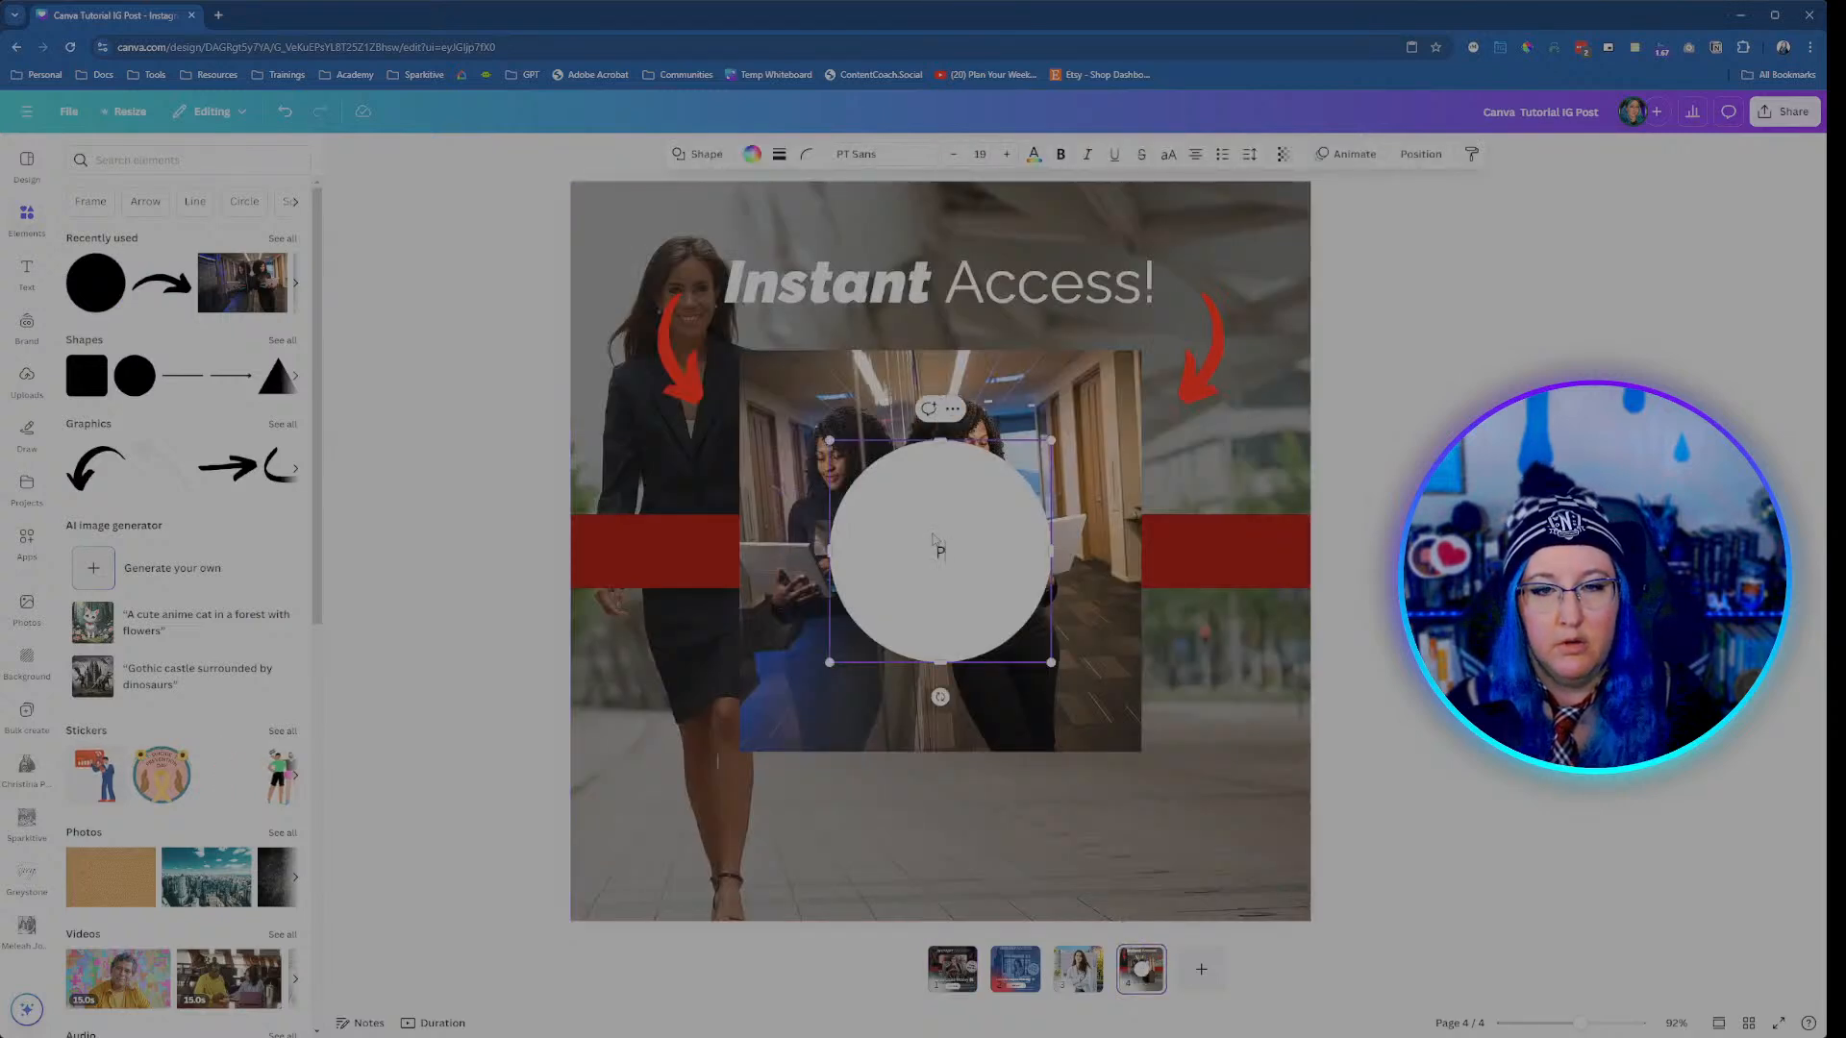
pyautogui.write('Over ')
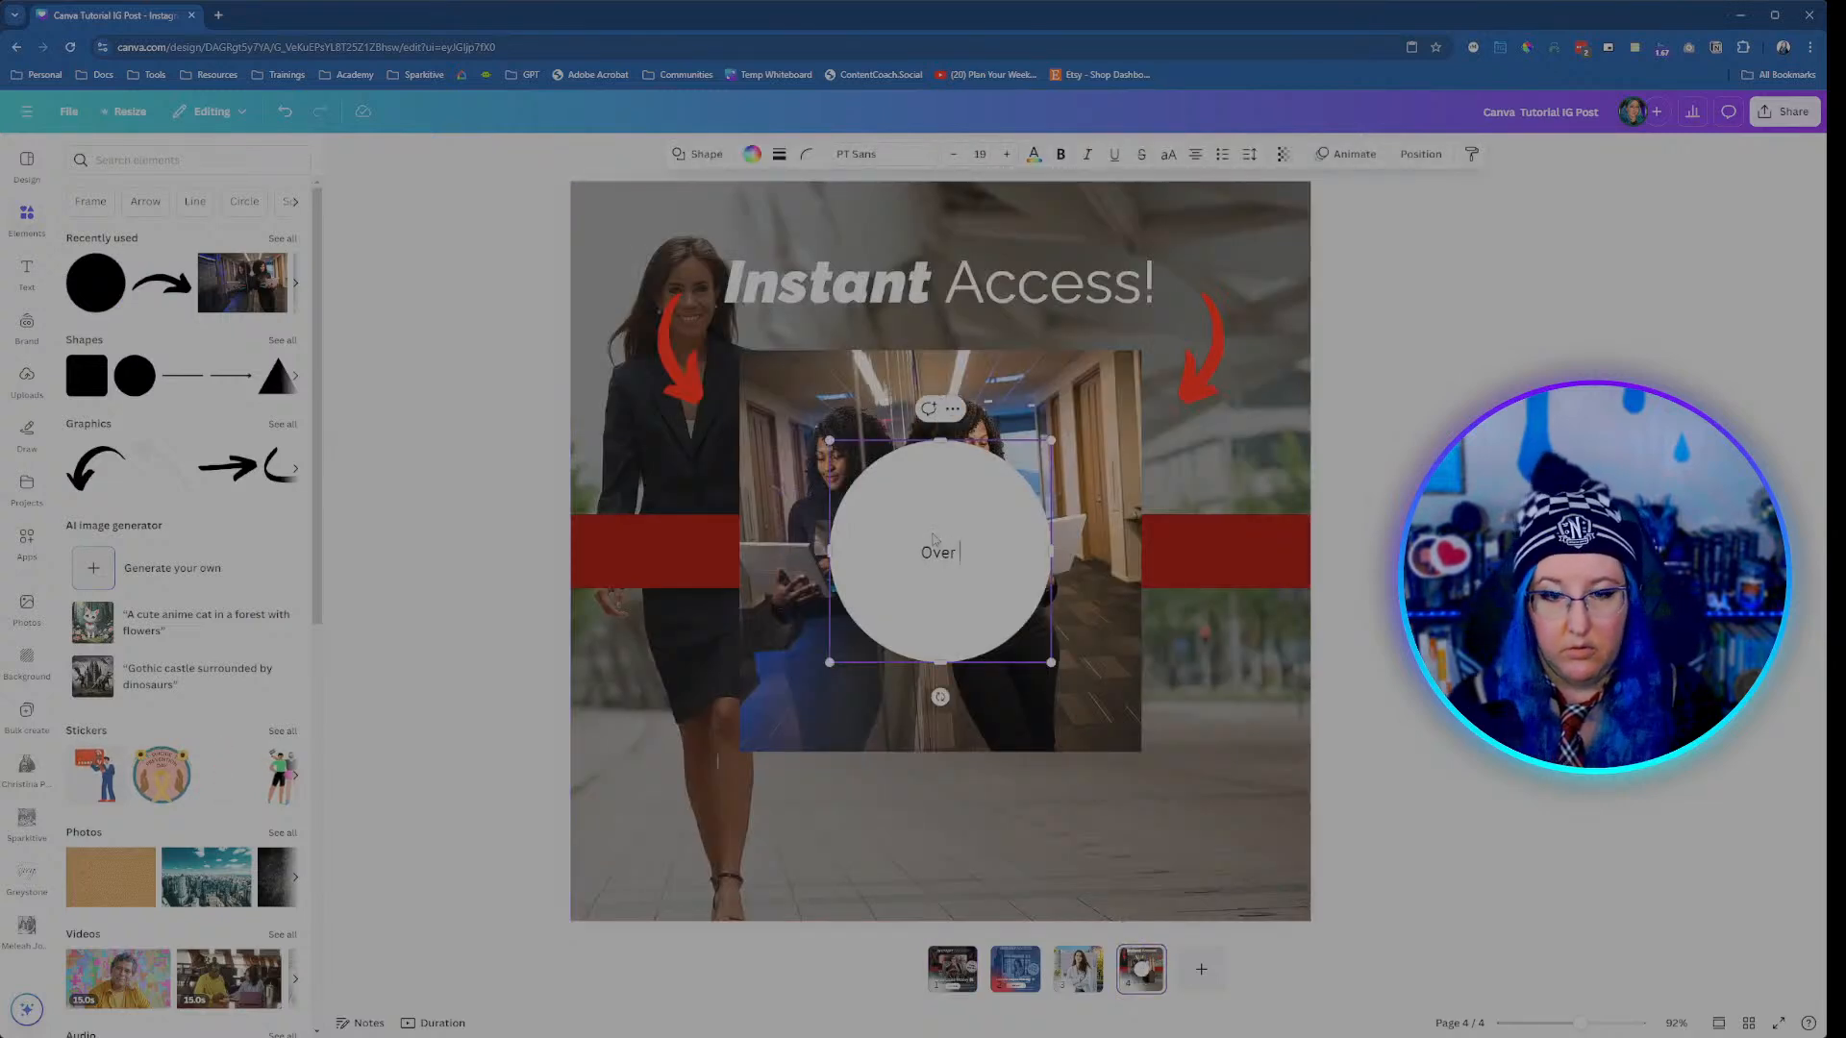
pyautogui.write('50% Off!')
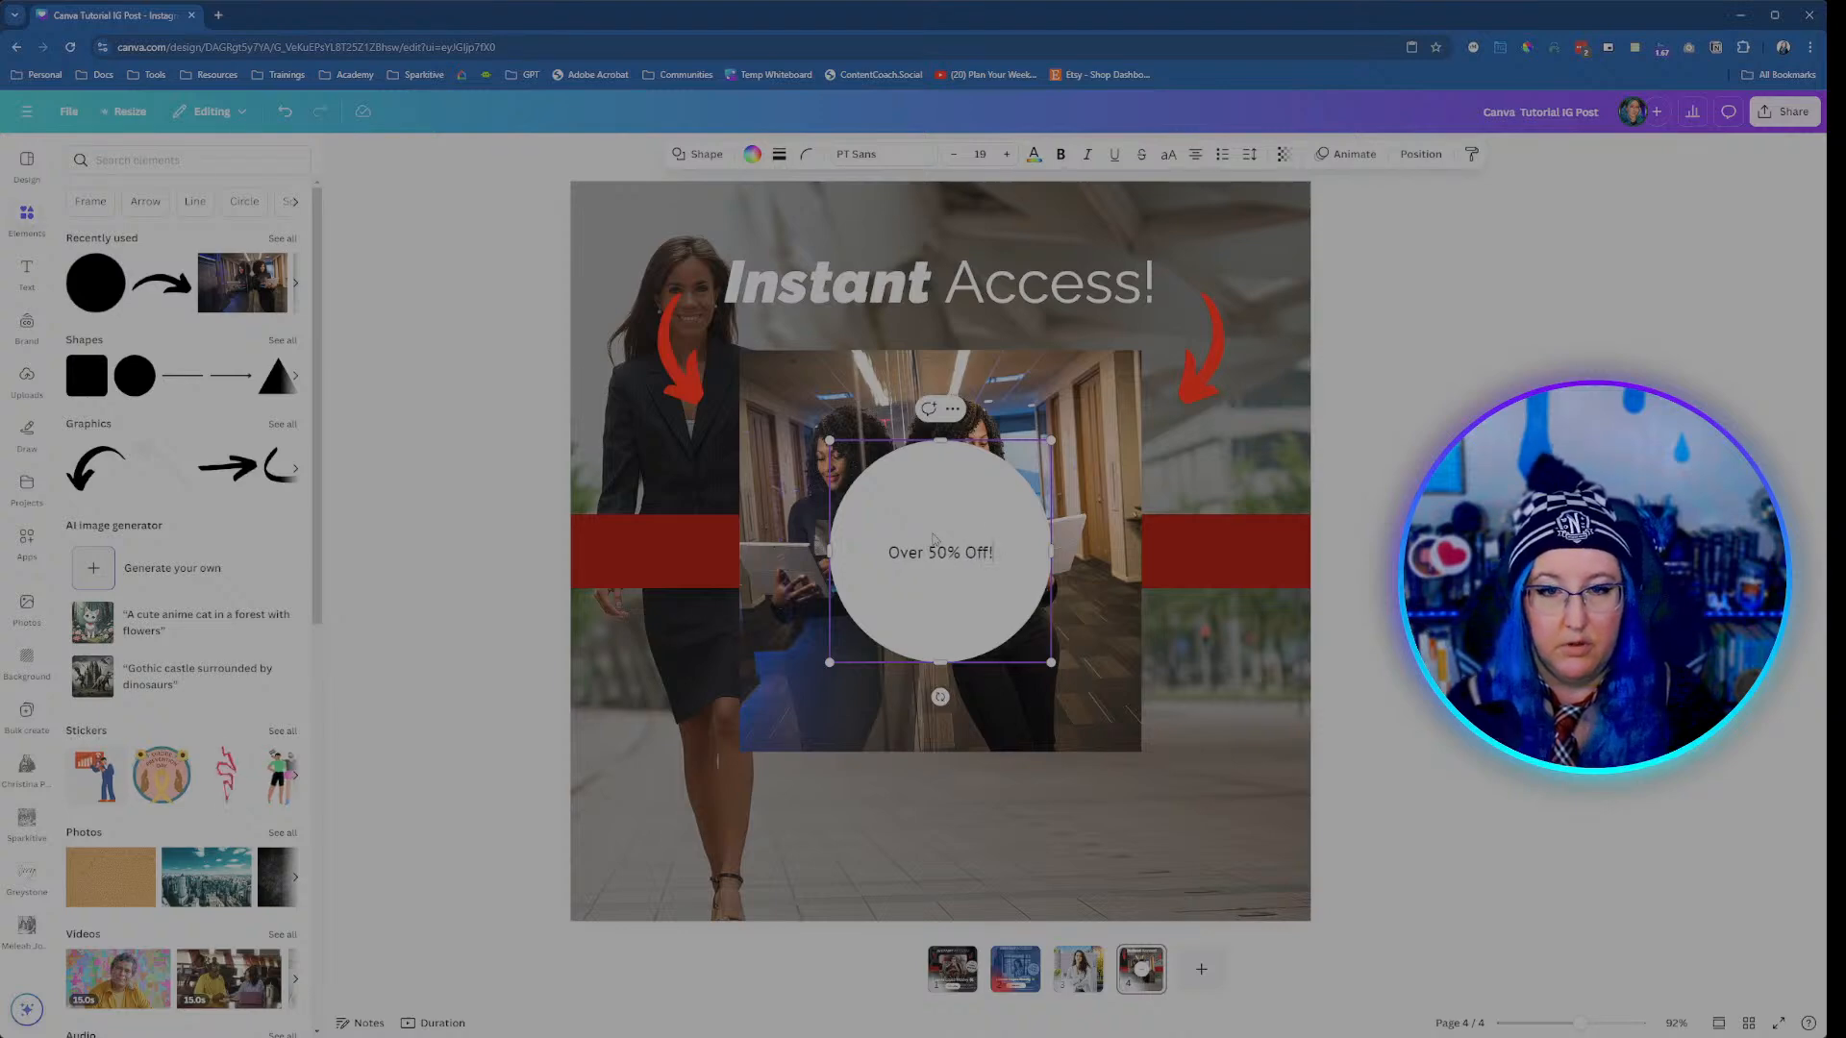
pyautogui.click(945, 964)
pyautogui.click(1134, 972)
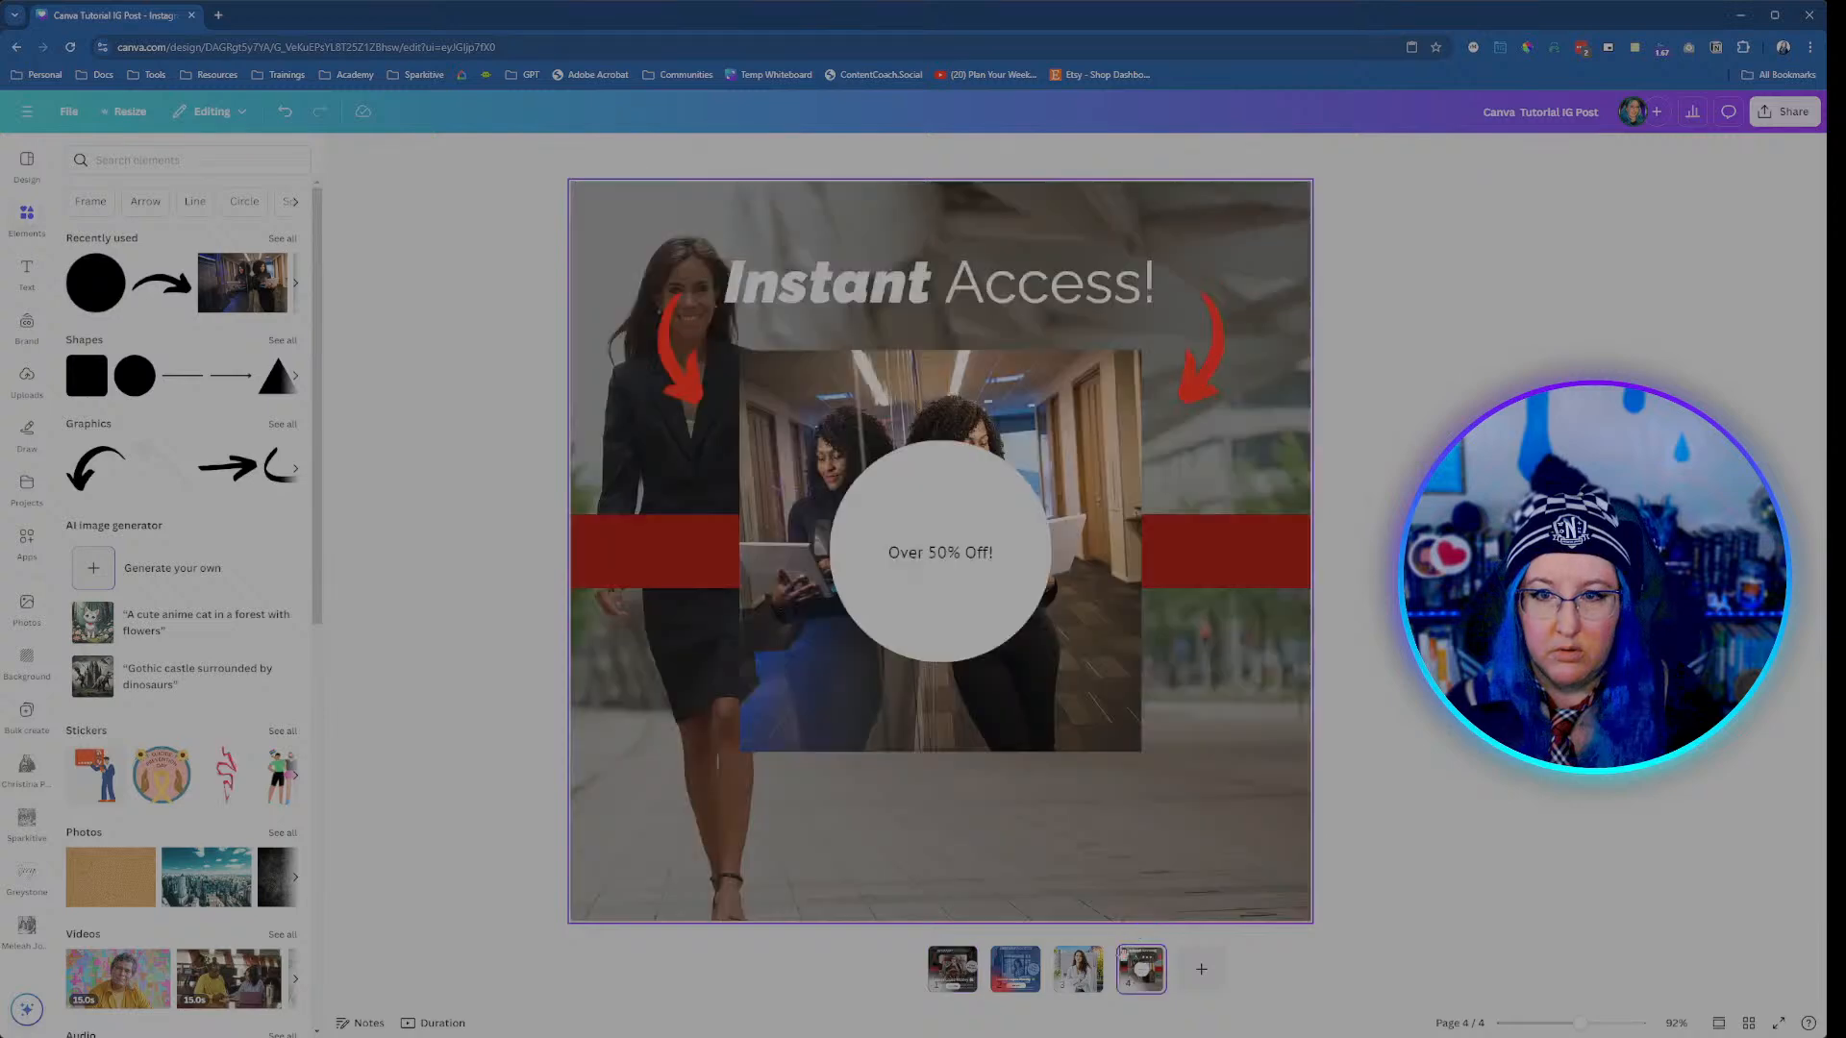
pyautogui.click(905, 543)
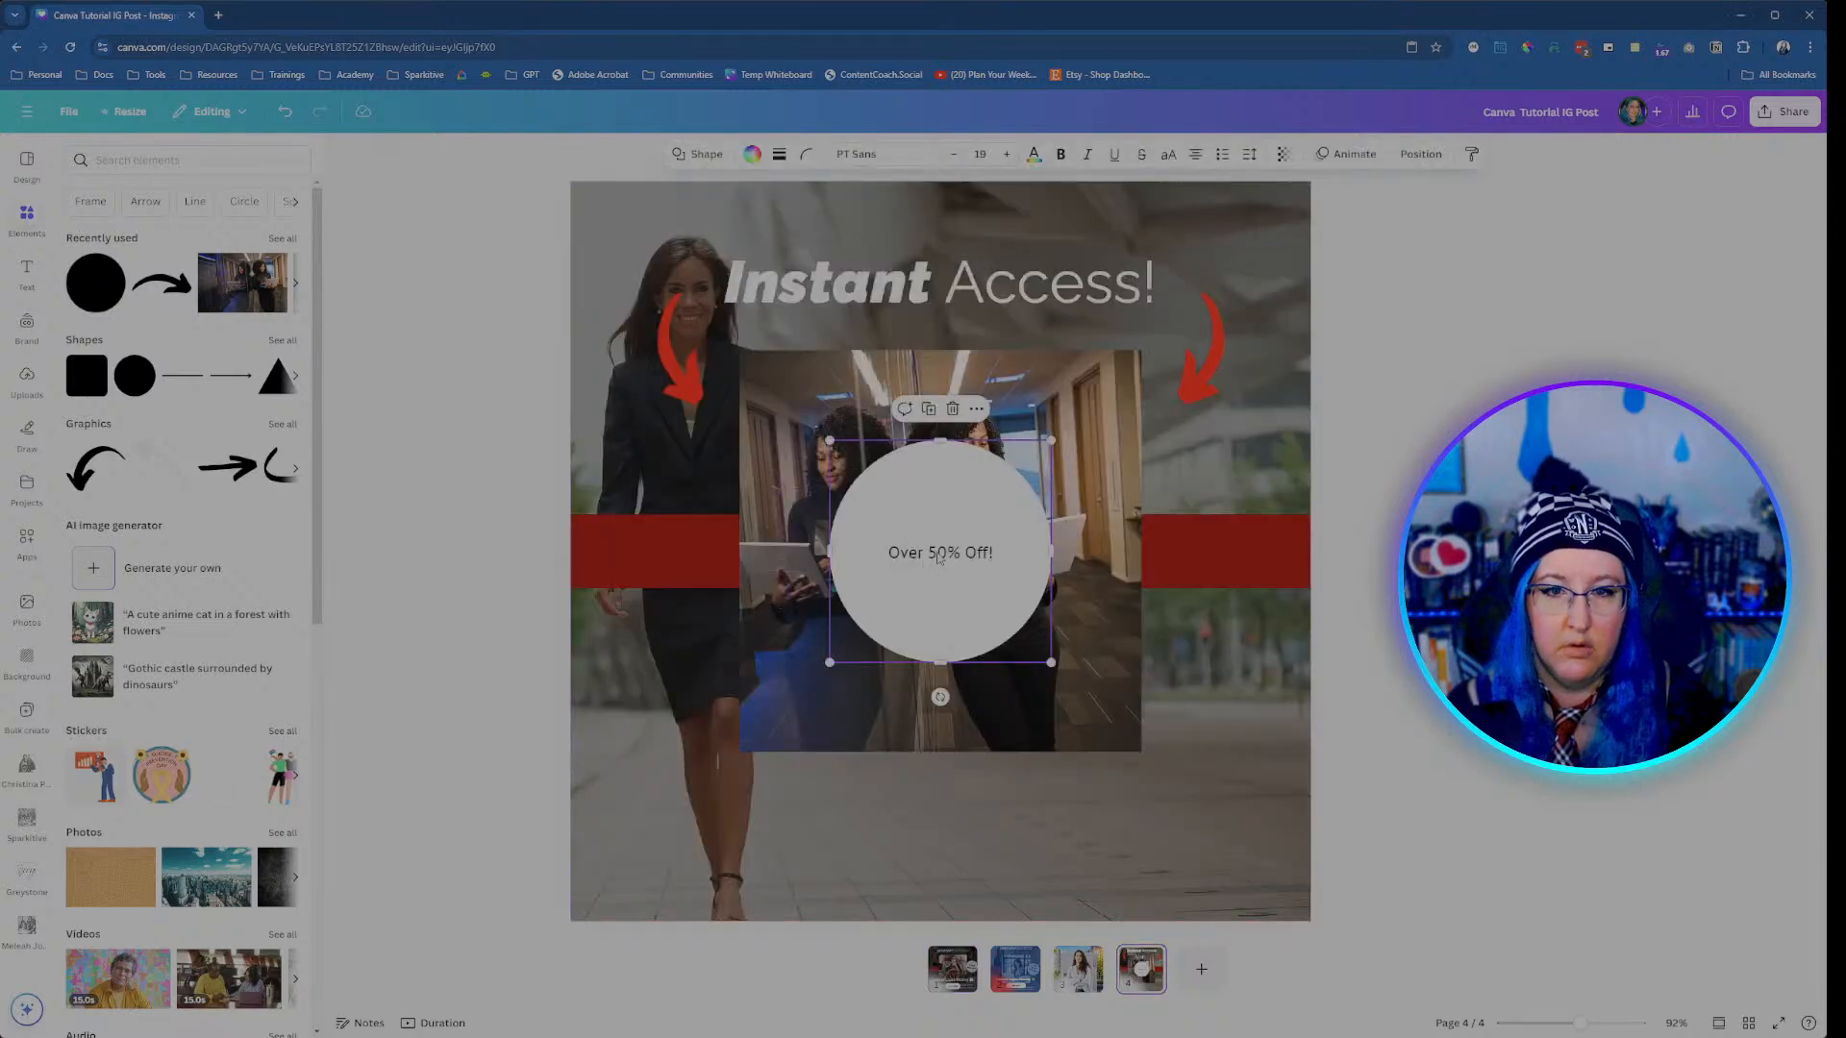
pyautogui.click(931, 552)
pyautogui.press('Return')
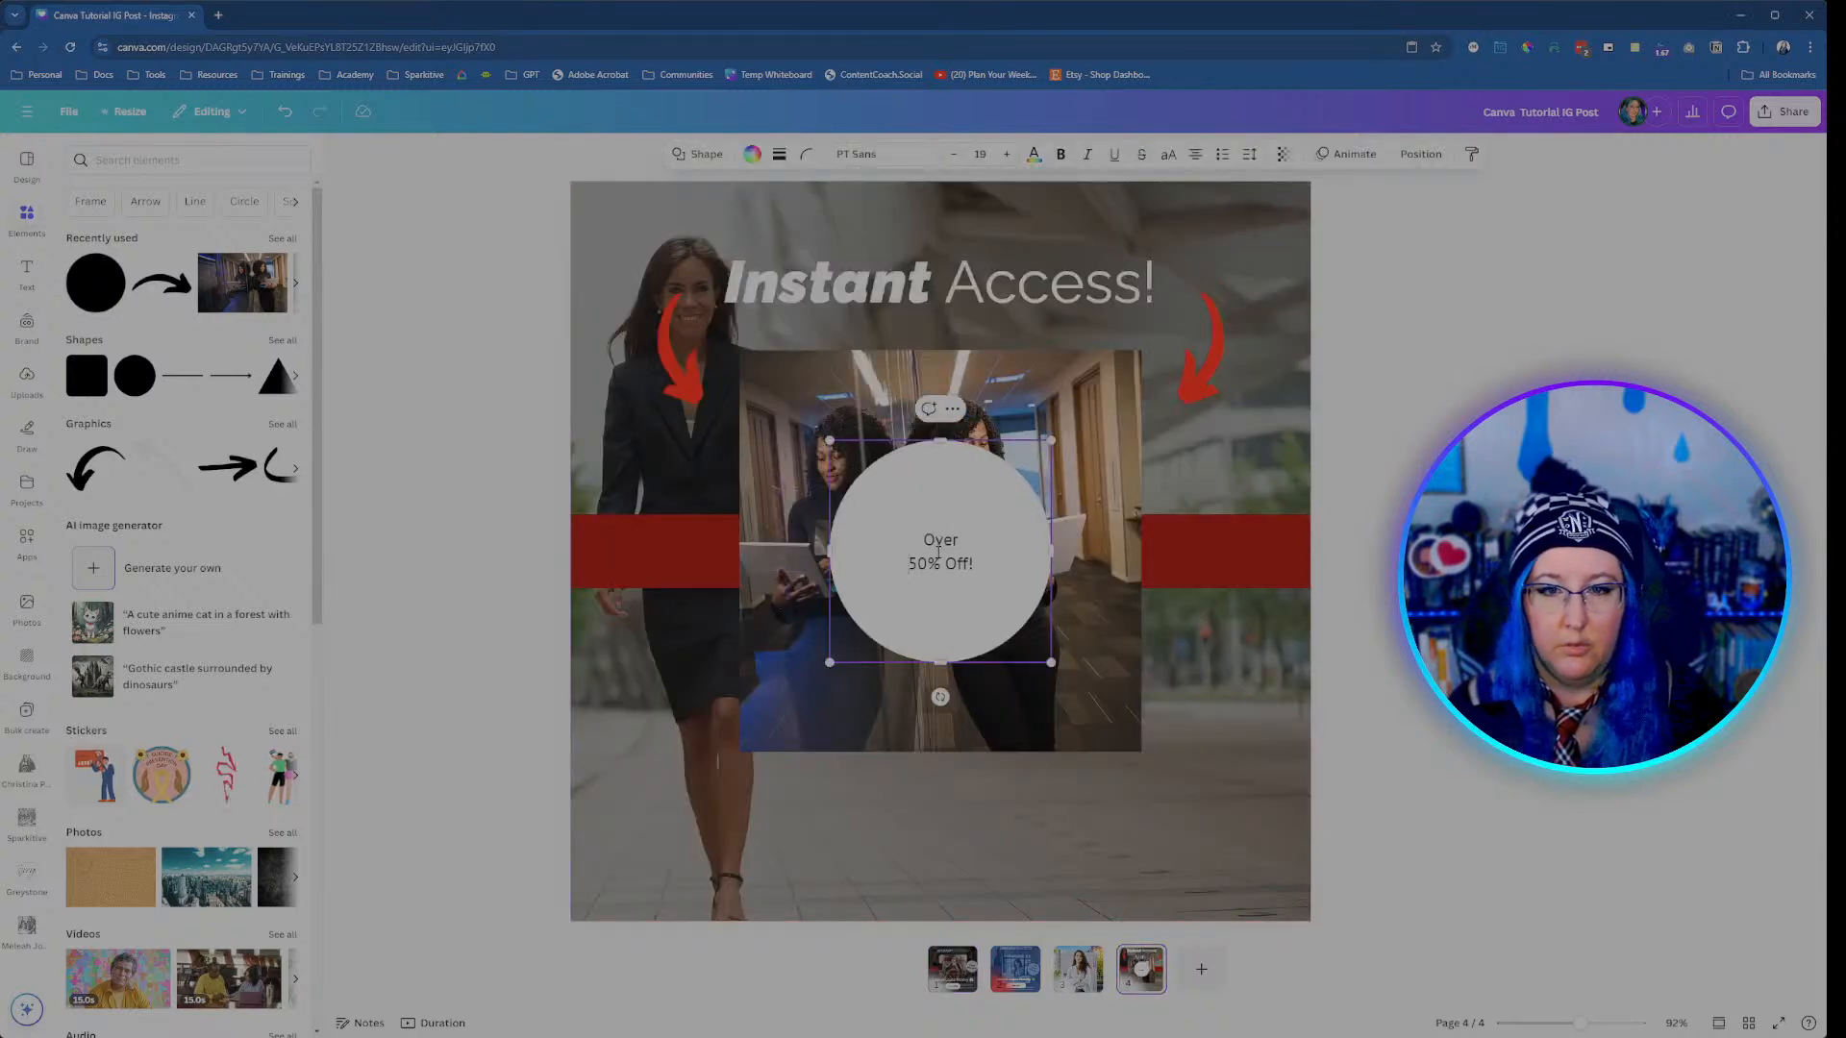
# Step: Make the badge text uppercase and enlarge it to size 27
pyautogui.hotkey('ctrl', 'a')
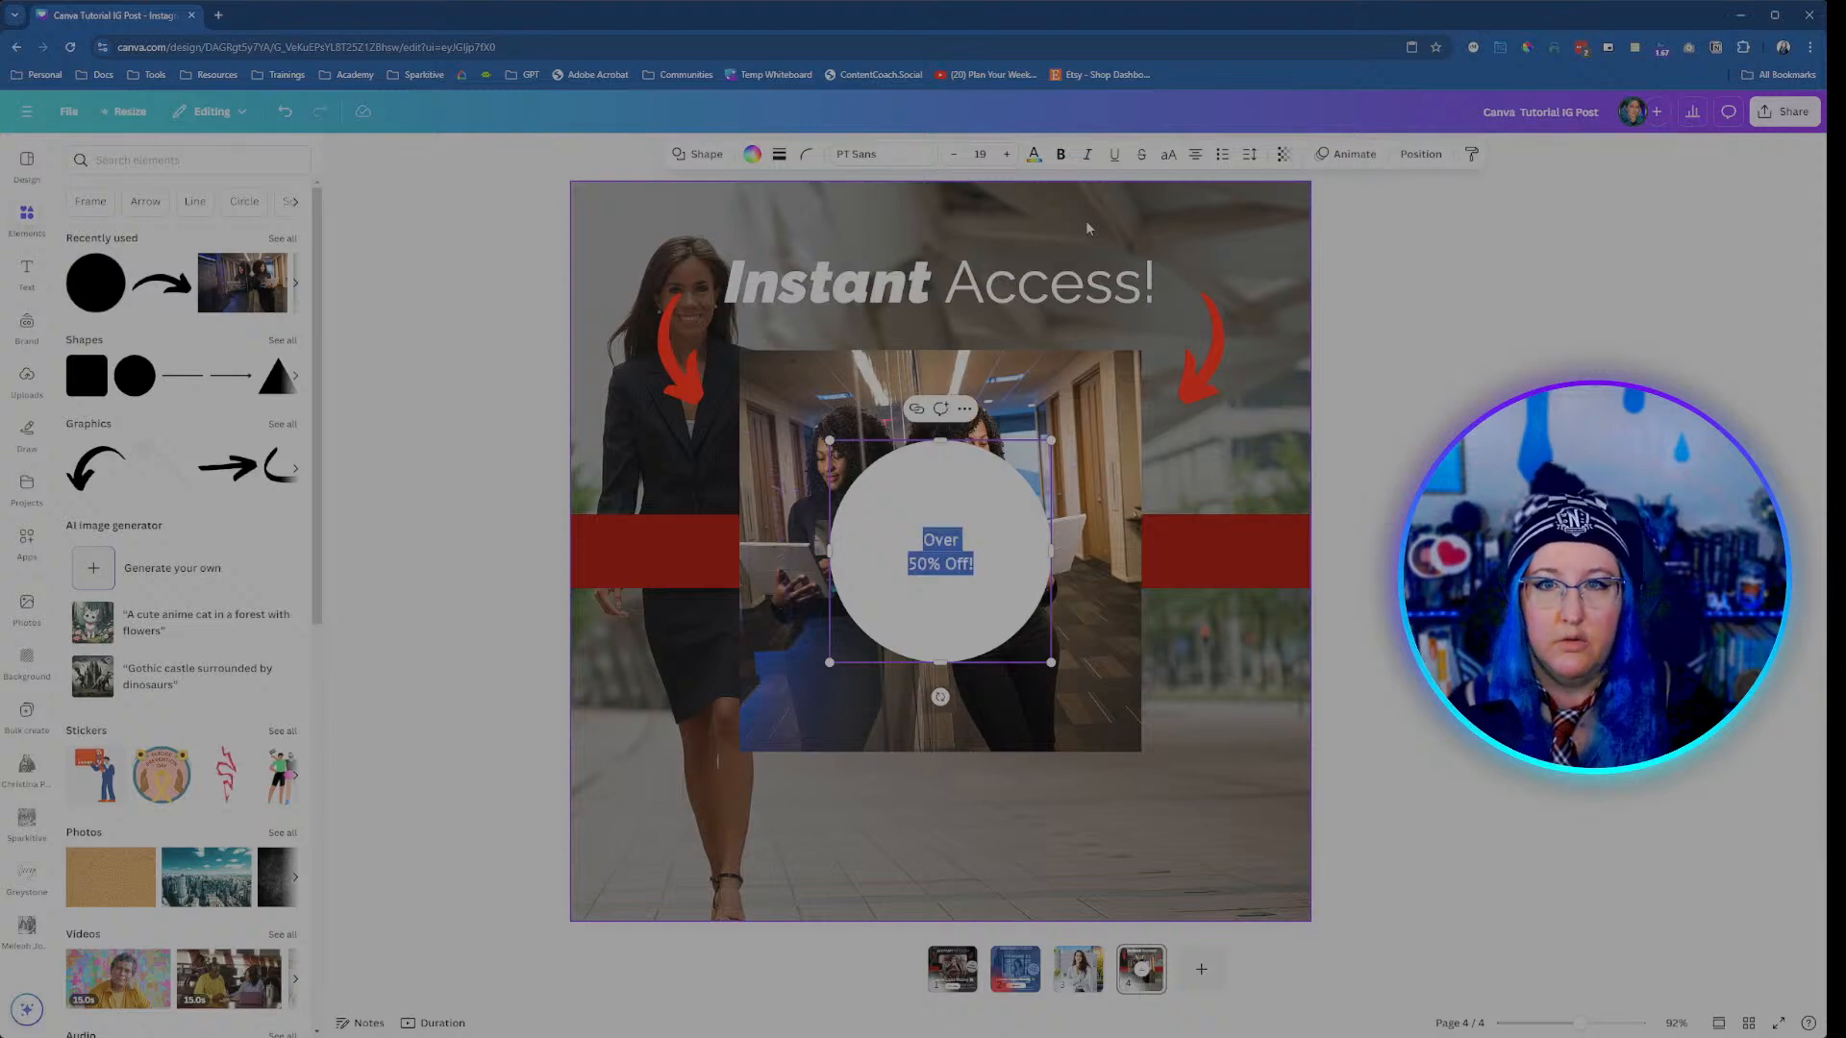
pyautogui.click(1168, 155)
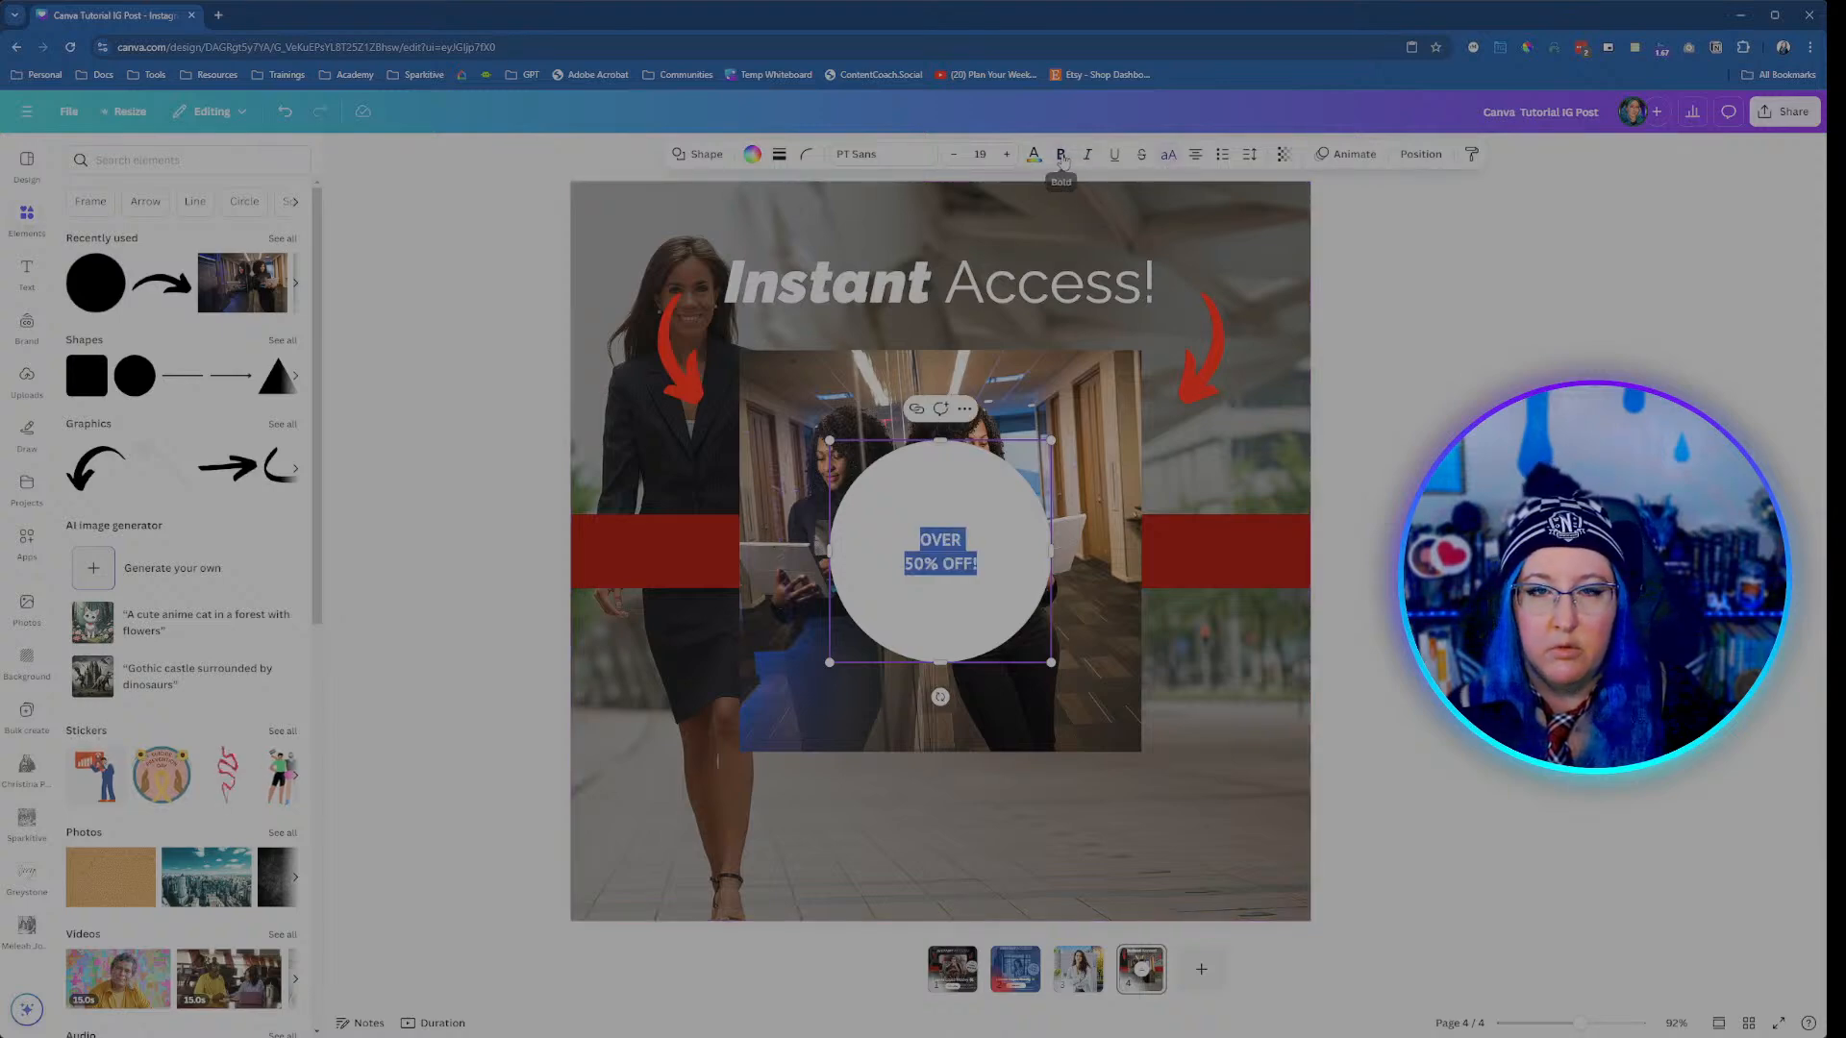
pyautogui.click(1006, 154)
pyautogui.click(1006, 155)
pyautogui.click(1006, 154)
pyautogui.click(1006, 155)
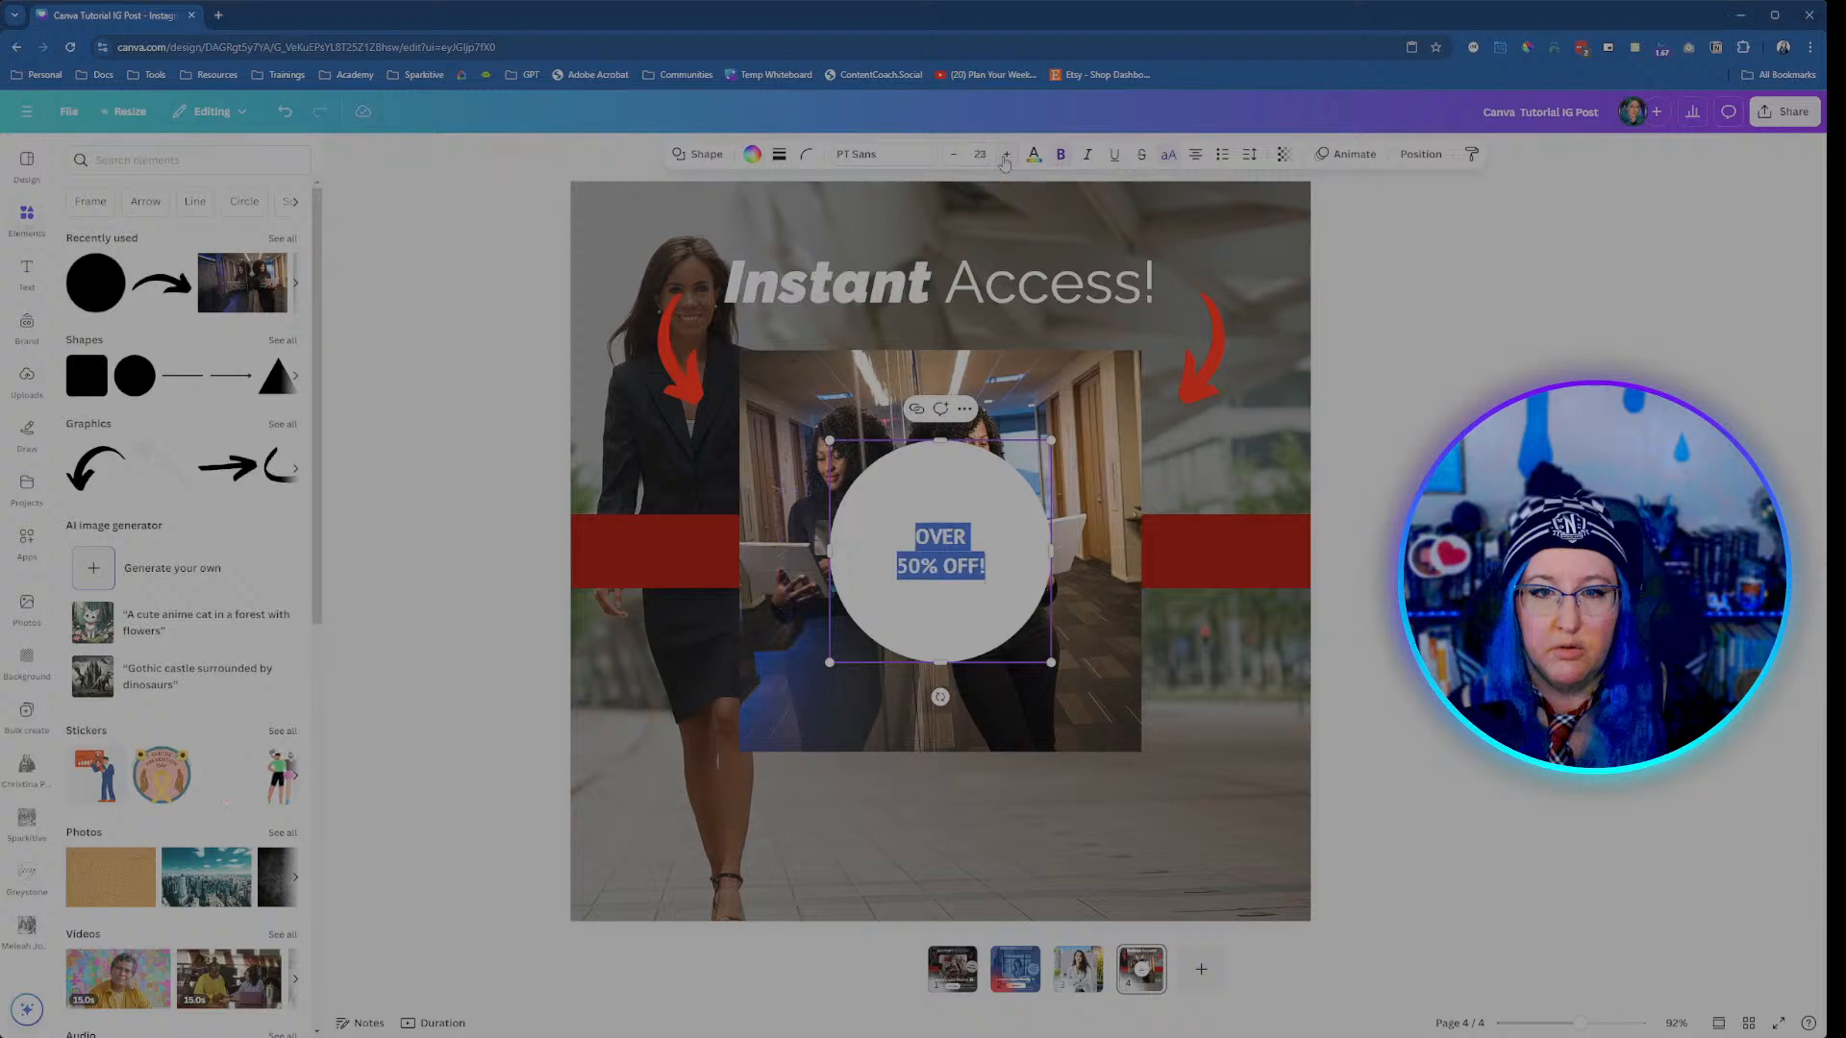
pyautogui.click(1005, 155)
pyautogui.click(1006, 155)
pyautogui.click(1006, 154)
pyautogui.click(1006, 155)
# Step: Add a new 'RQ' line above 'OVER' and select it
pyautogui.click(918, 534)
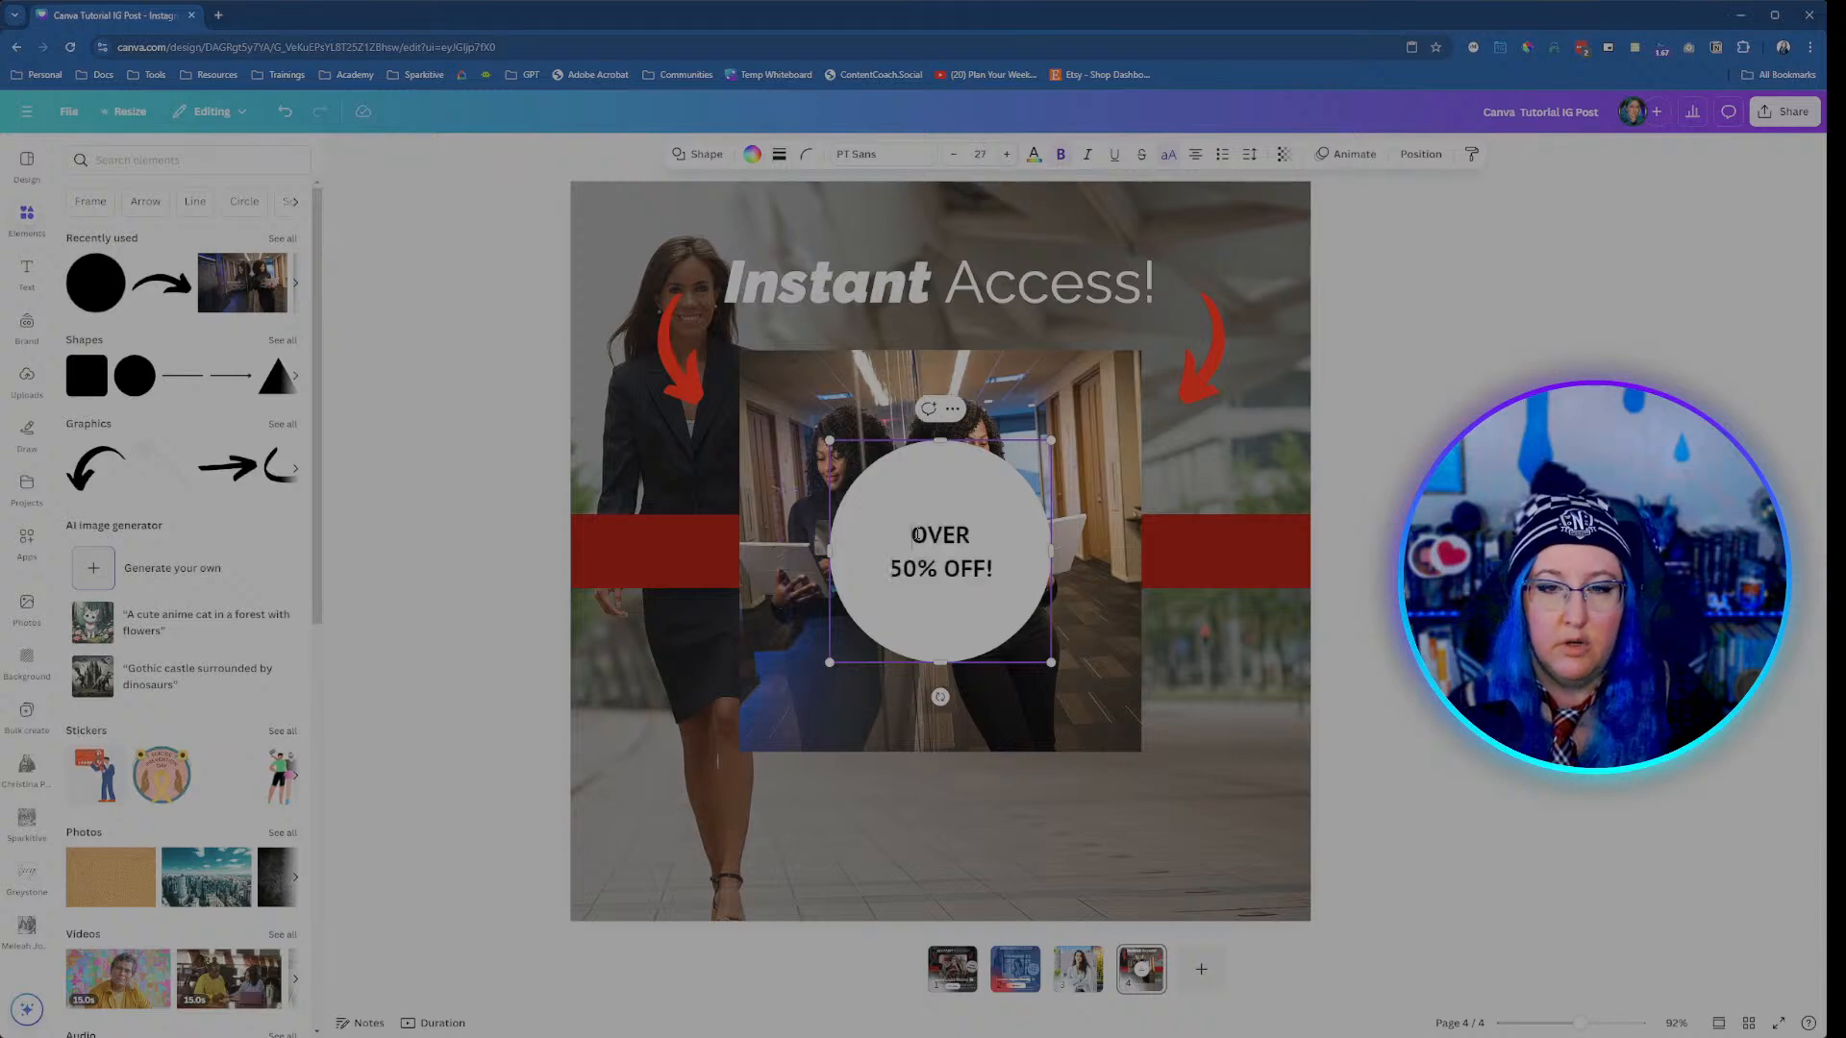
pyautogui.press('Return')
pyautogui.press('Up')
pyautogui.write('RQ')
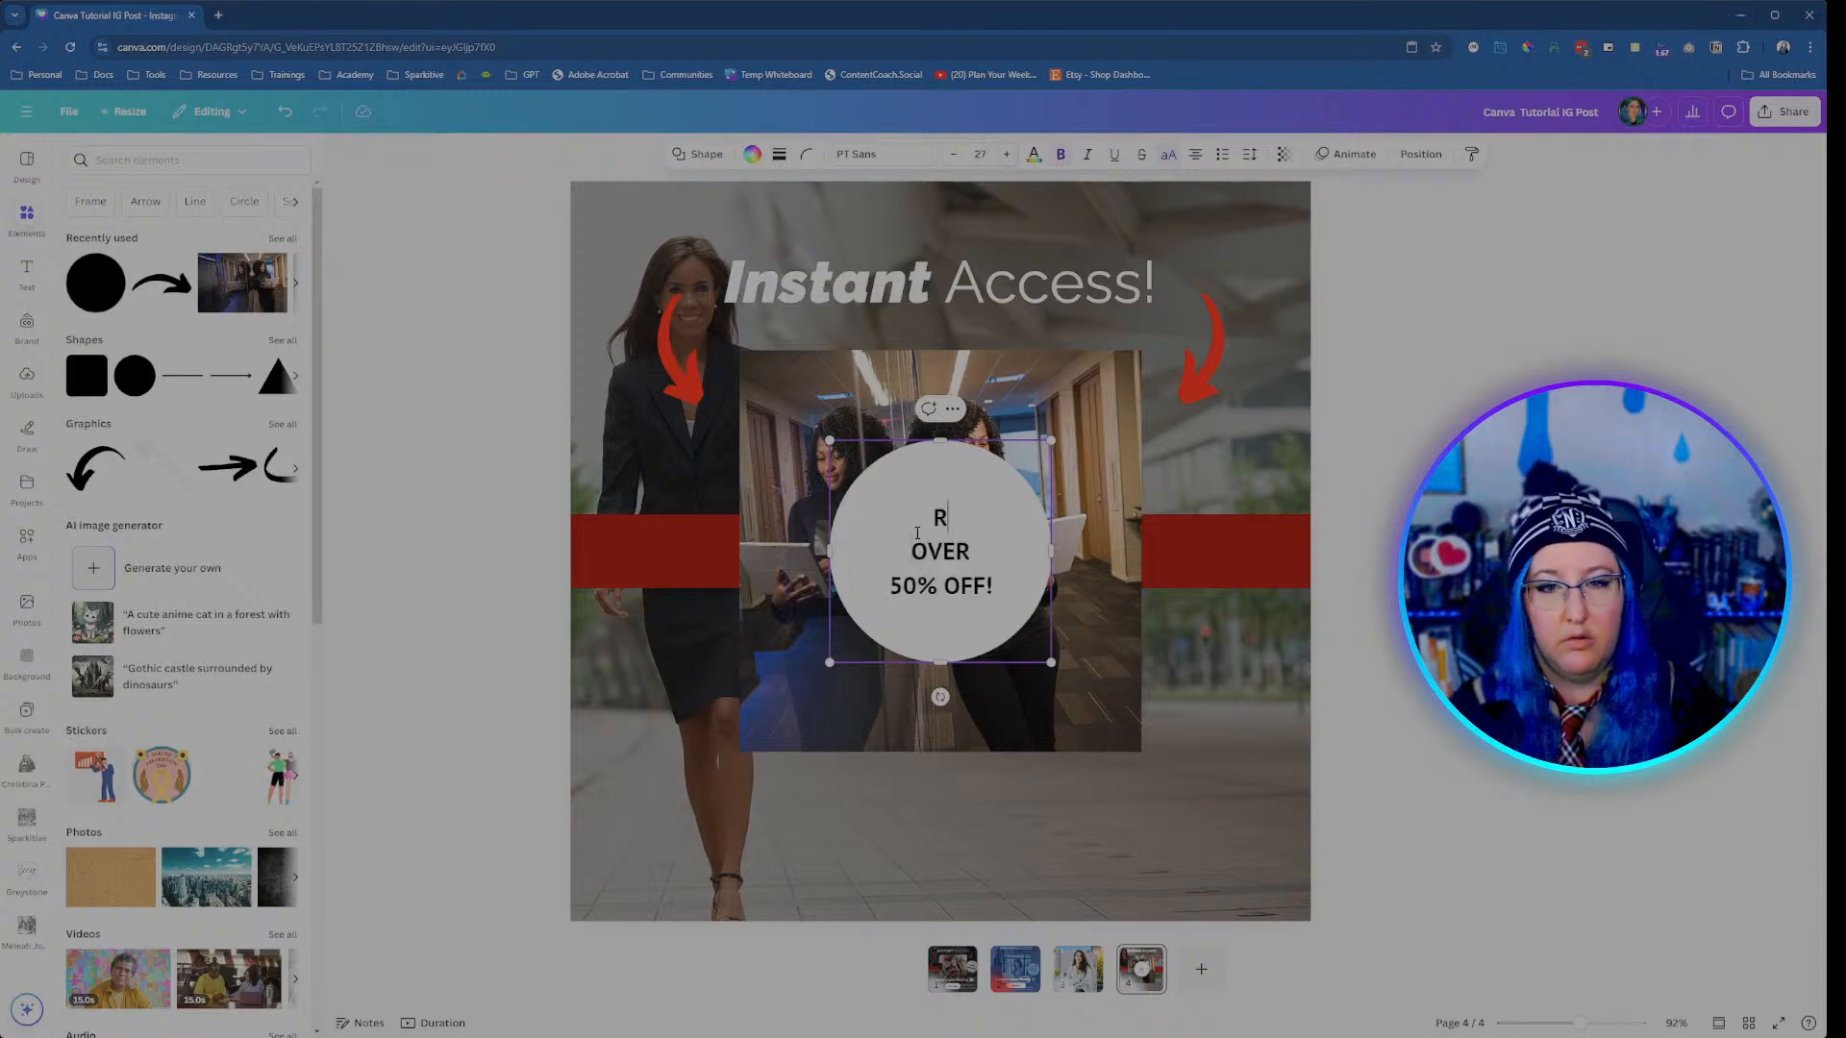
pyautogui.hotkey('shift', 'Left')
pyautogui.hotkey('shift', 'Left')
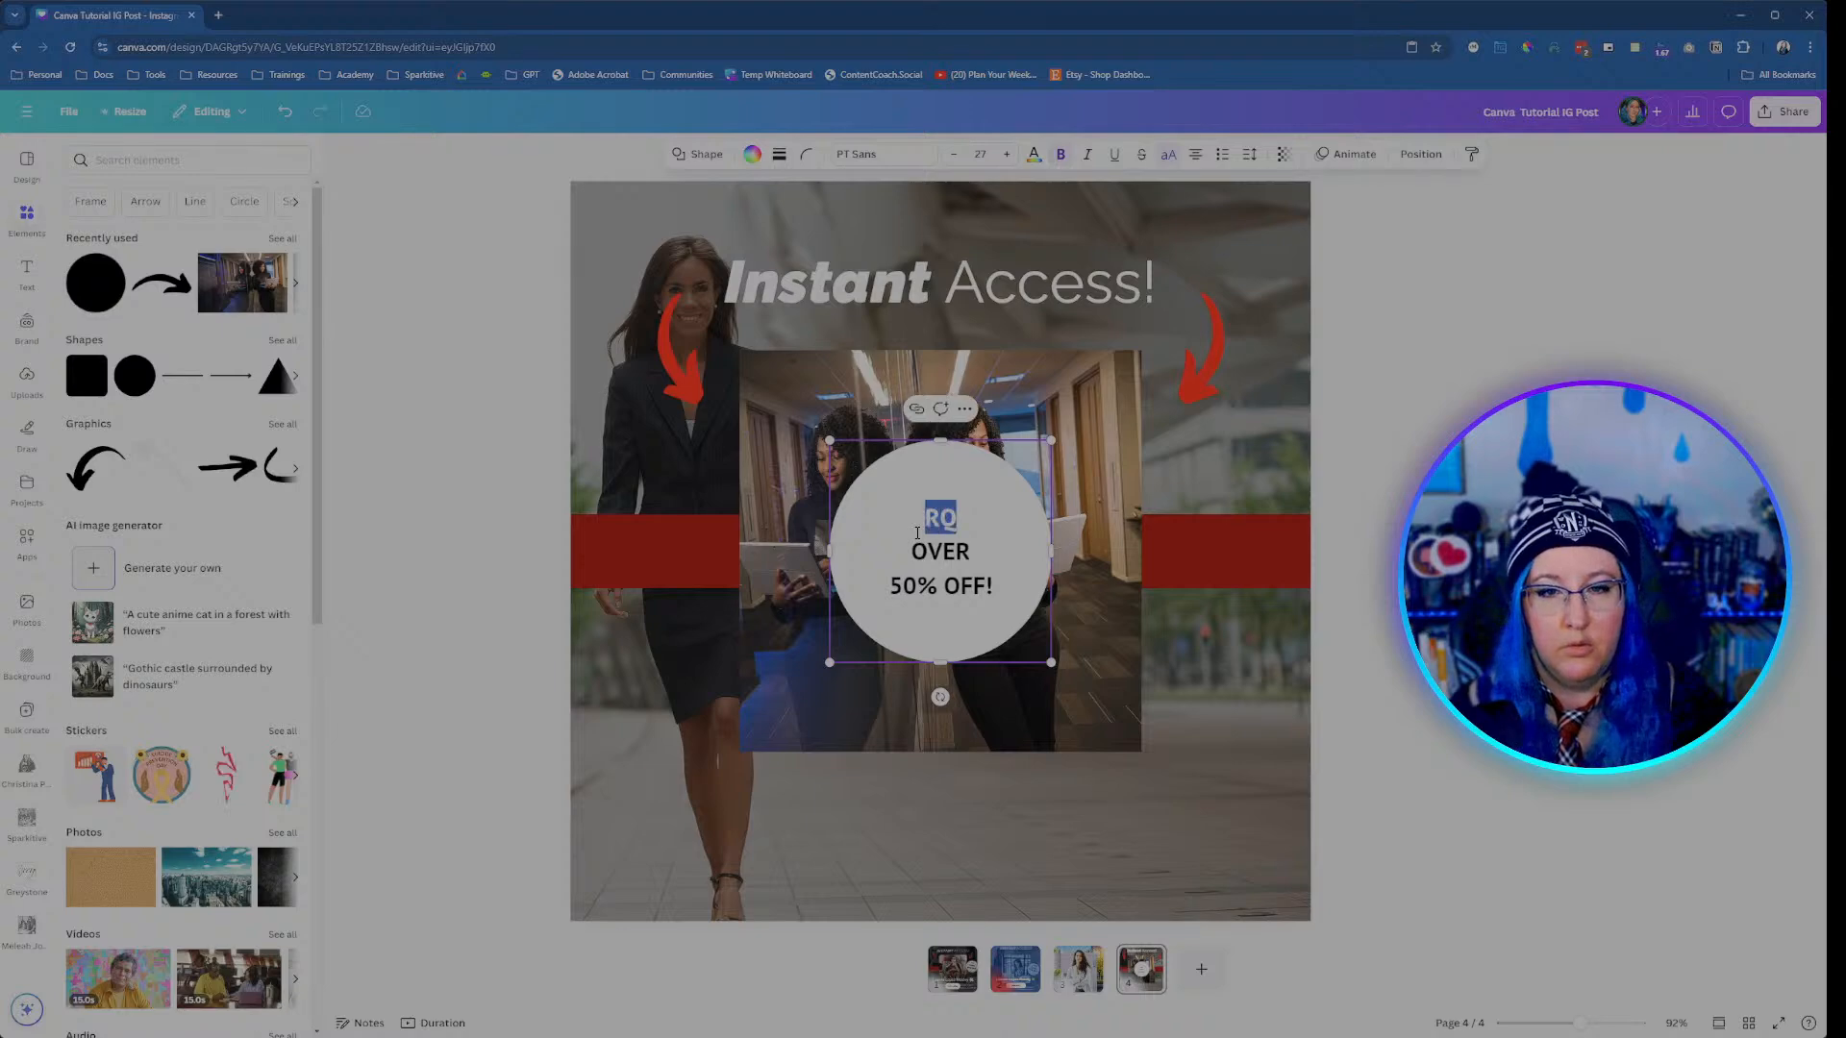
# Step: Set 'RQ' in Safira March, red, and reduce it to size 20
pyautogui.click(853, 154)
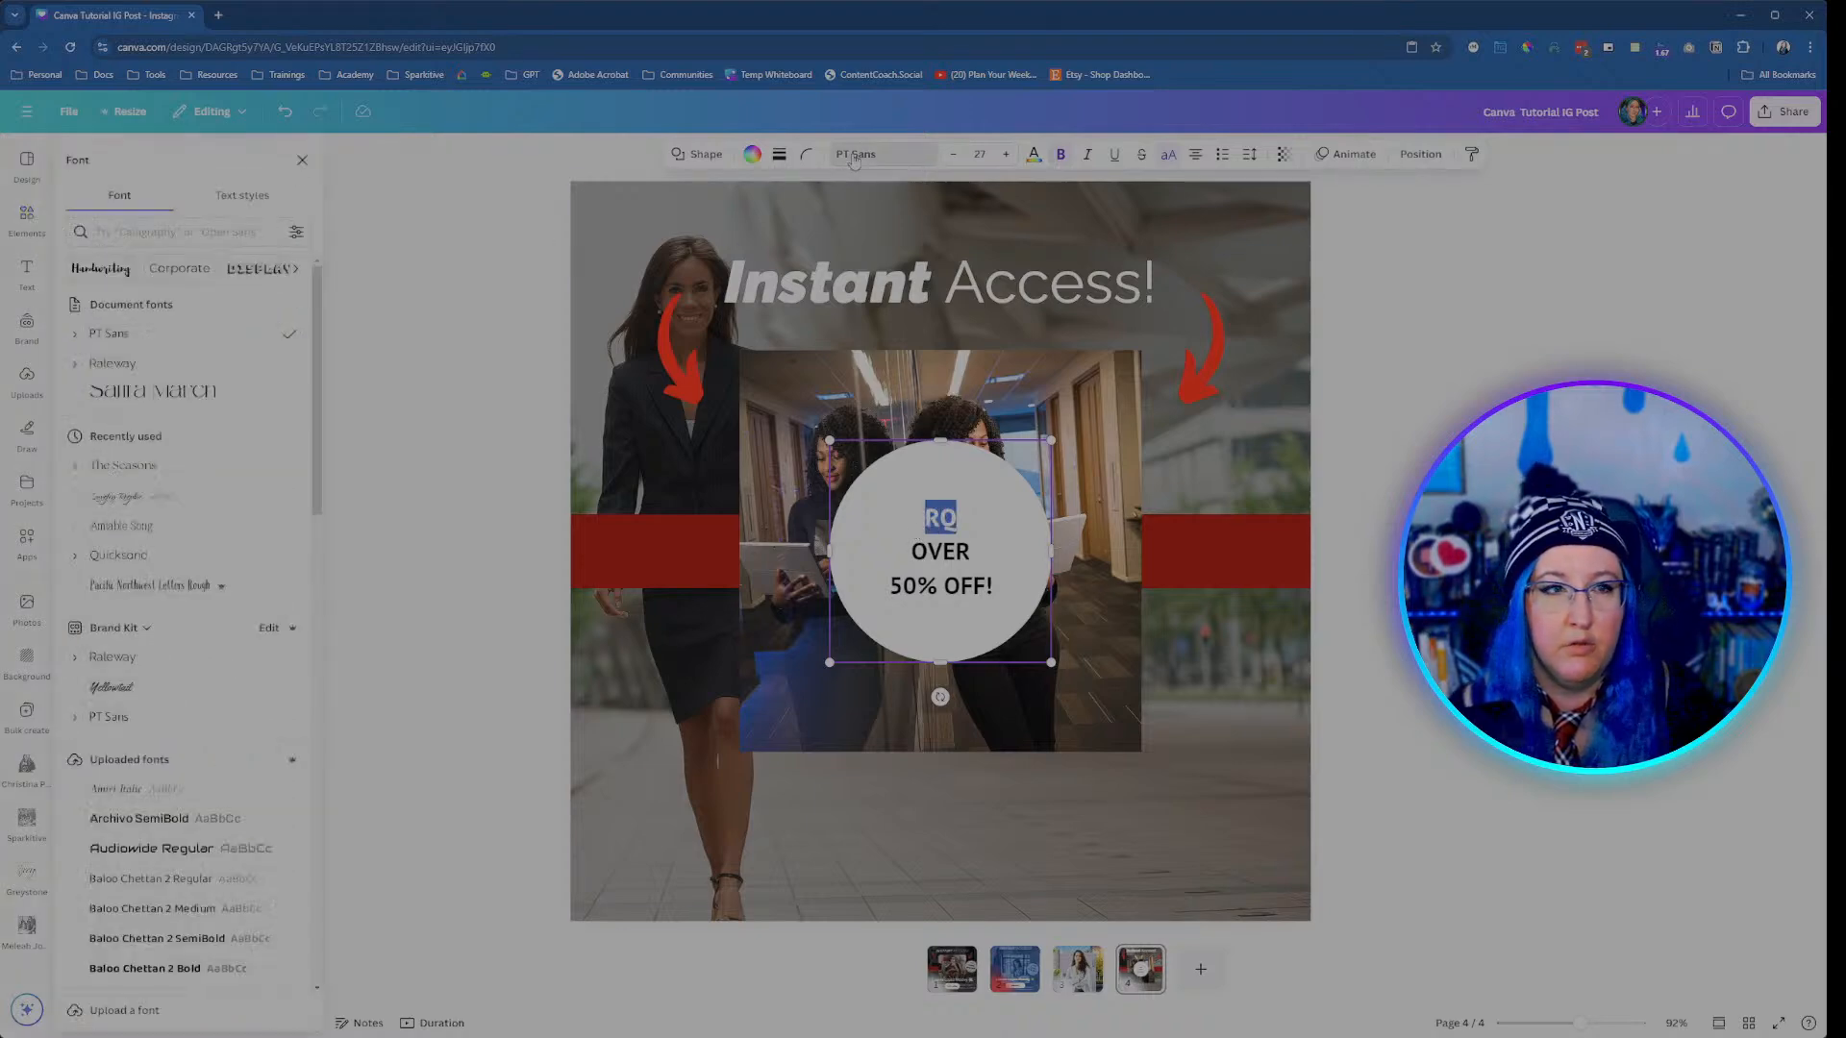
pyautogui.click(211, 392)
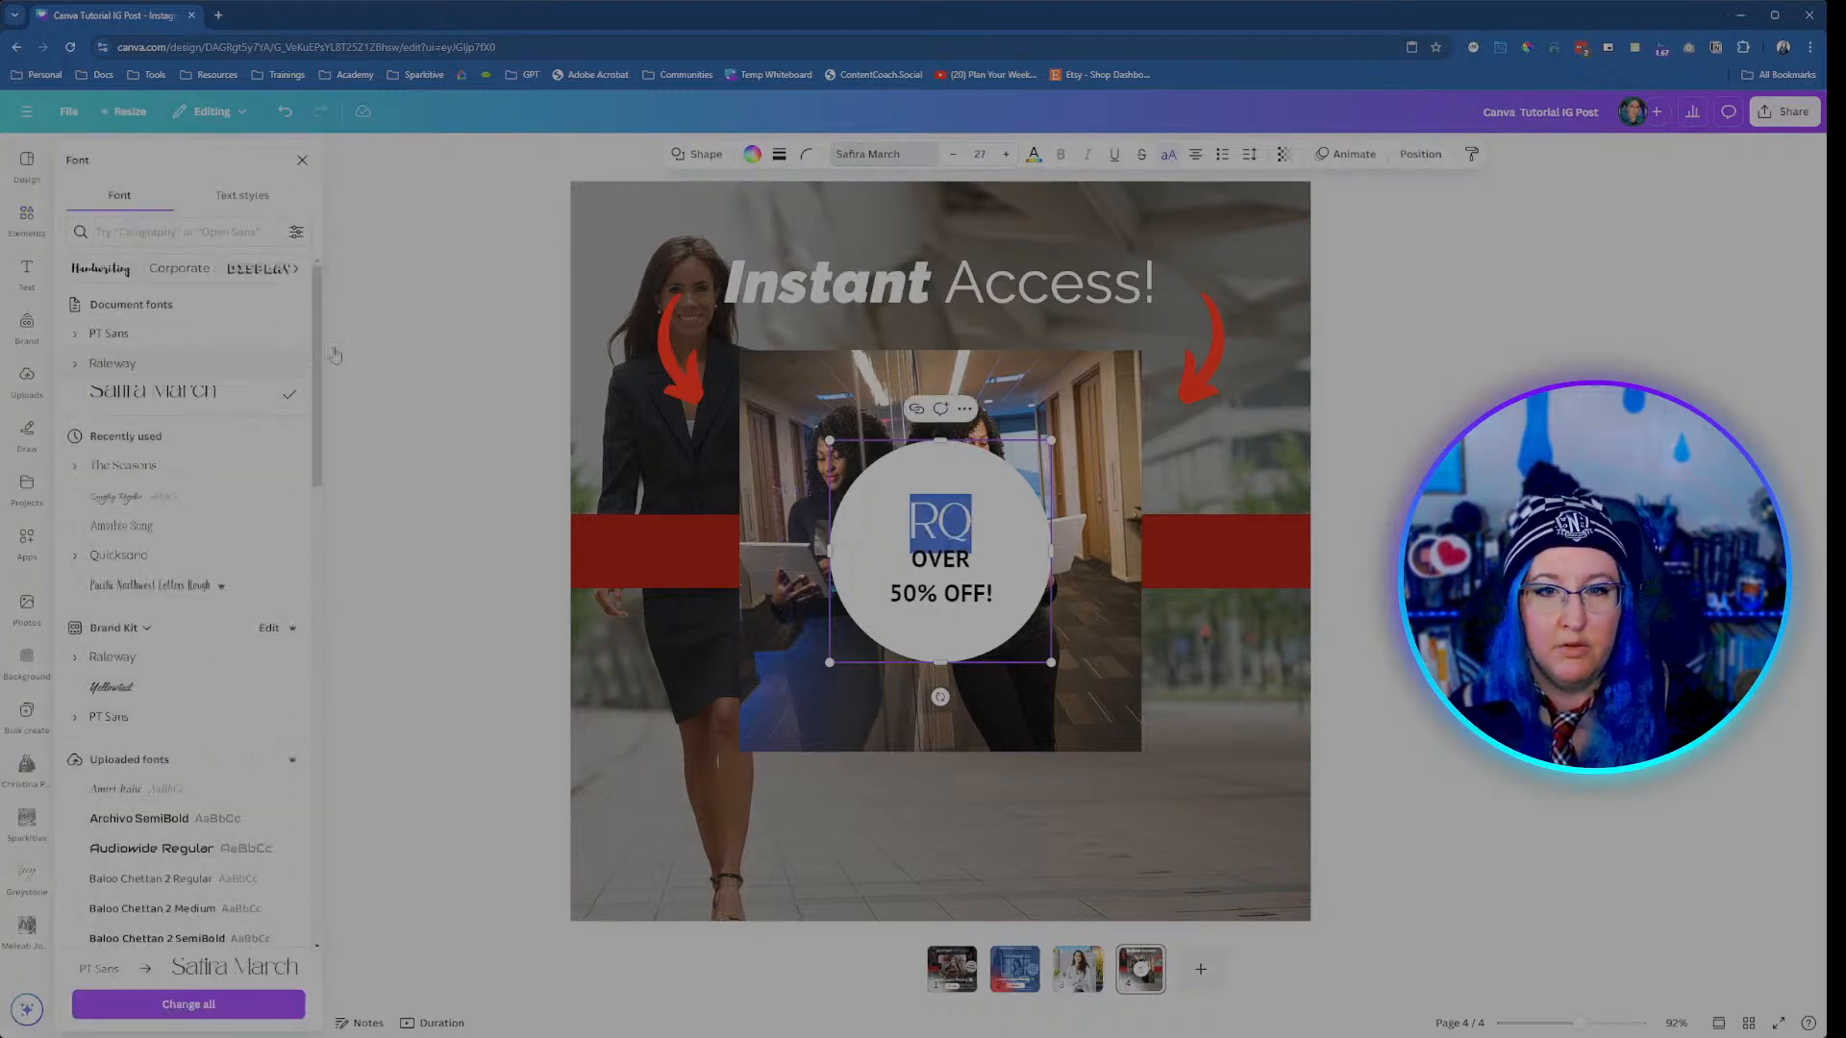
pyautogui.click(1036, 155)
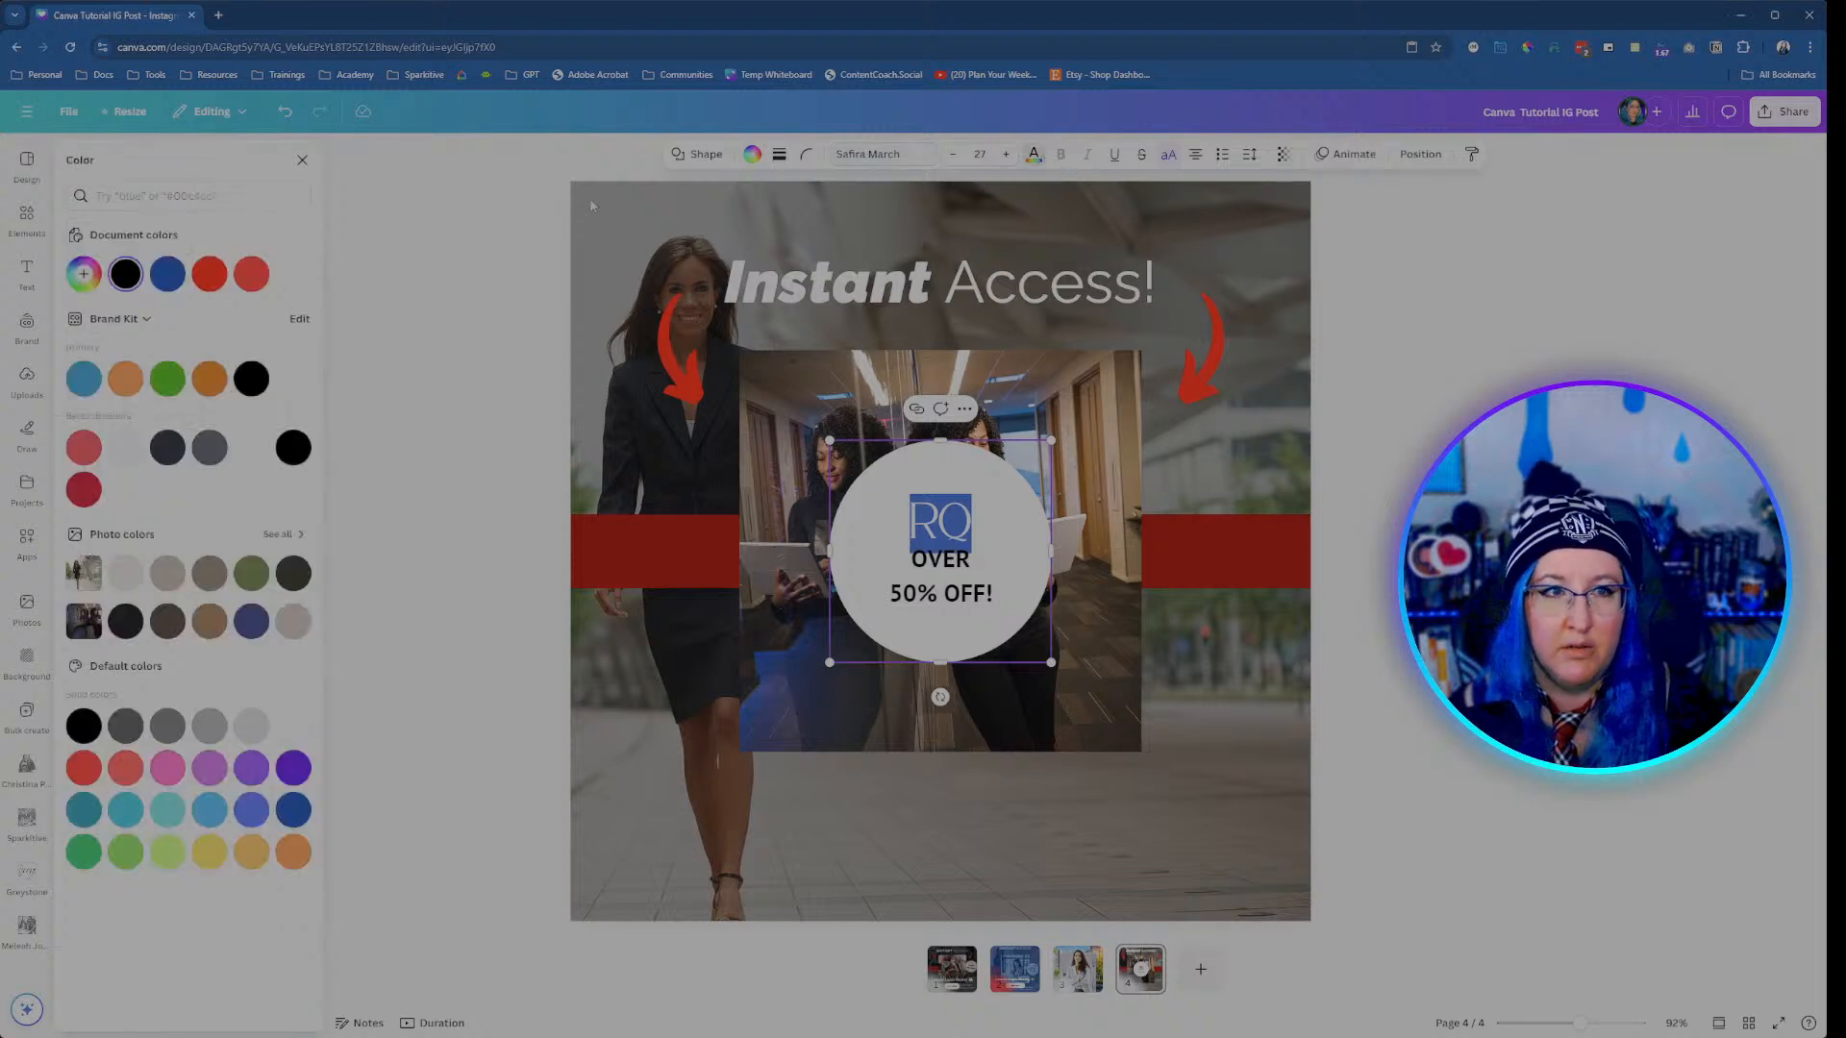
pyautogui.click(210, 274)
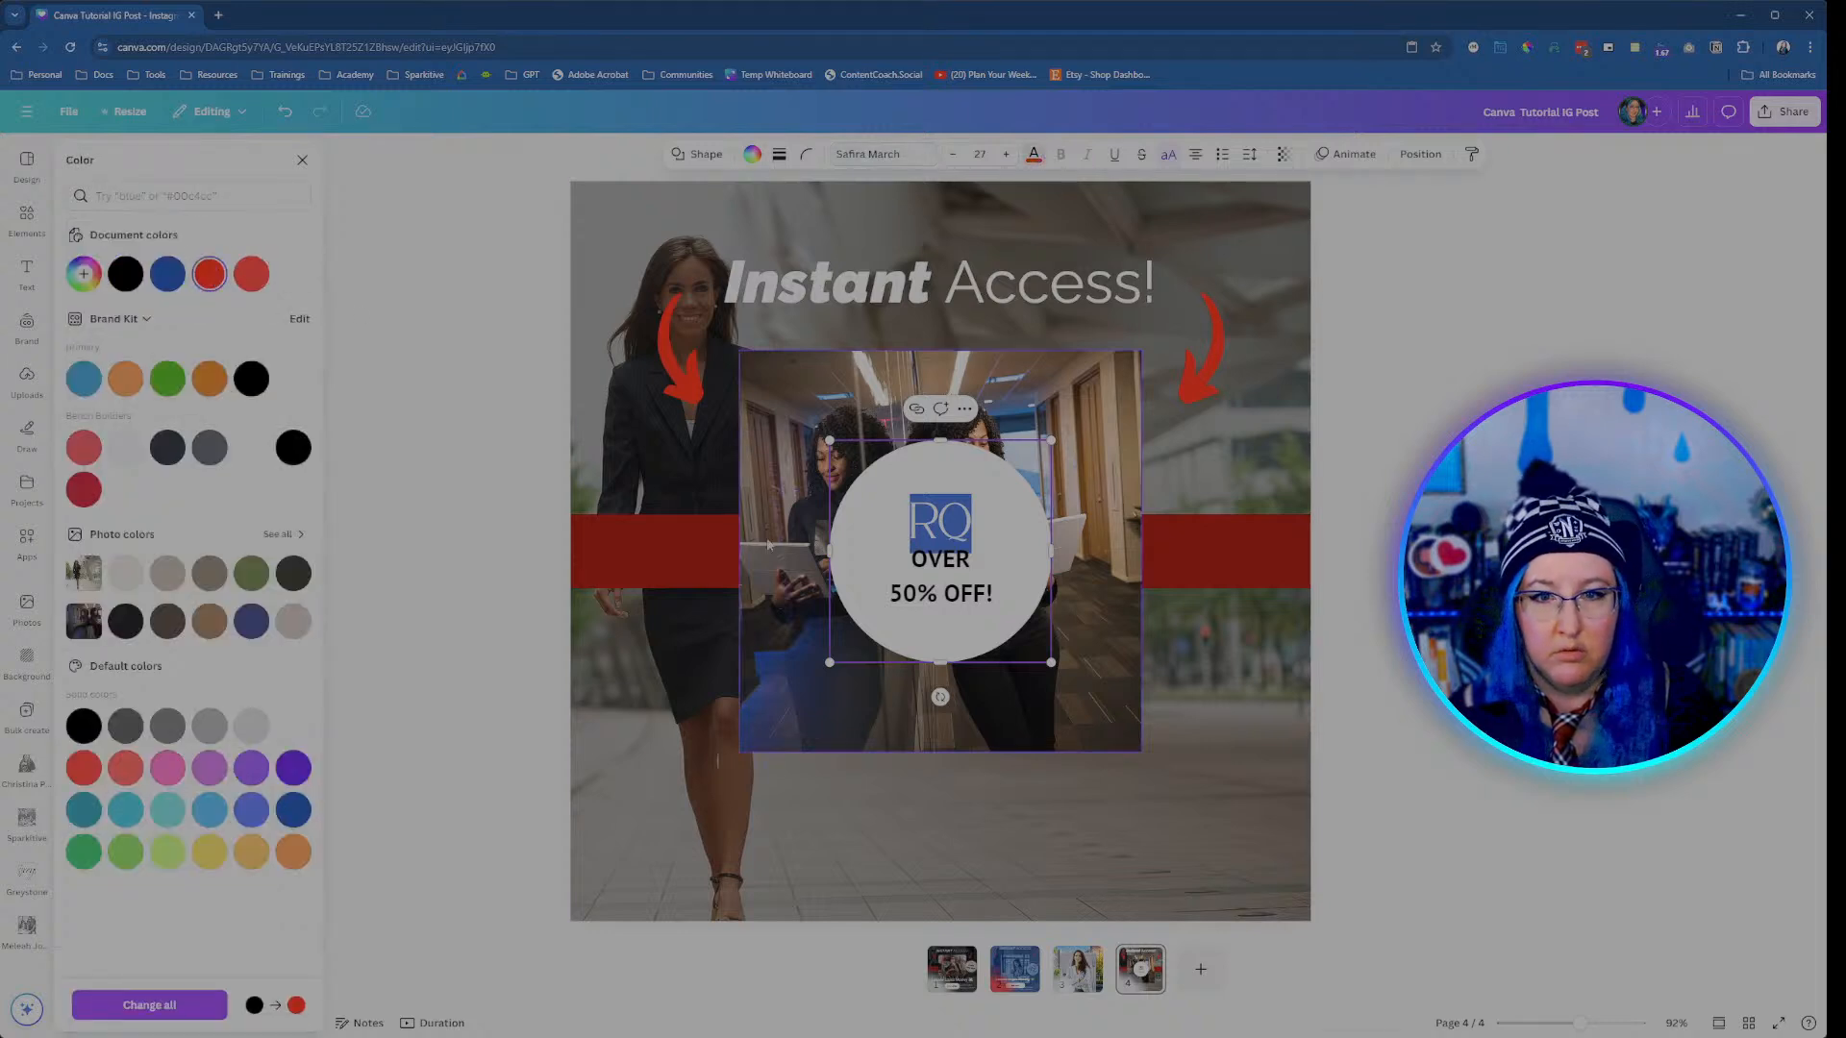
pyautogui.click(952, 156)
pyautogui.click(952, 155)
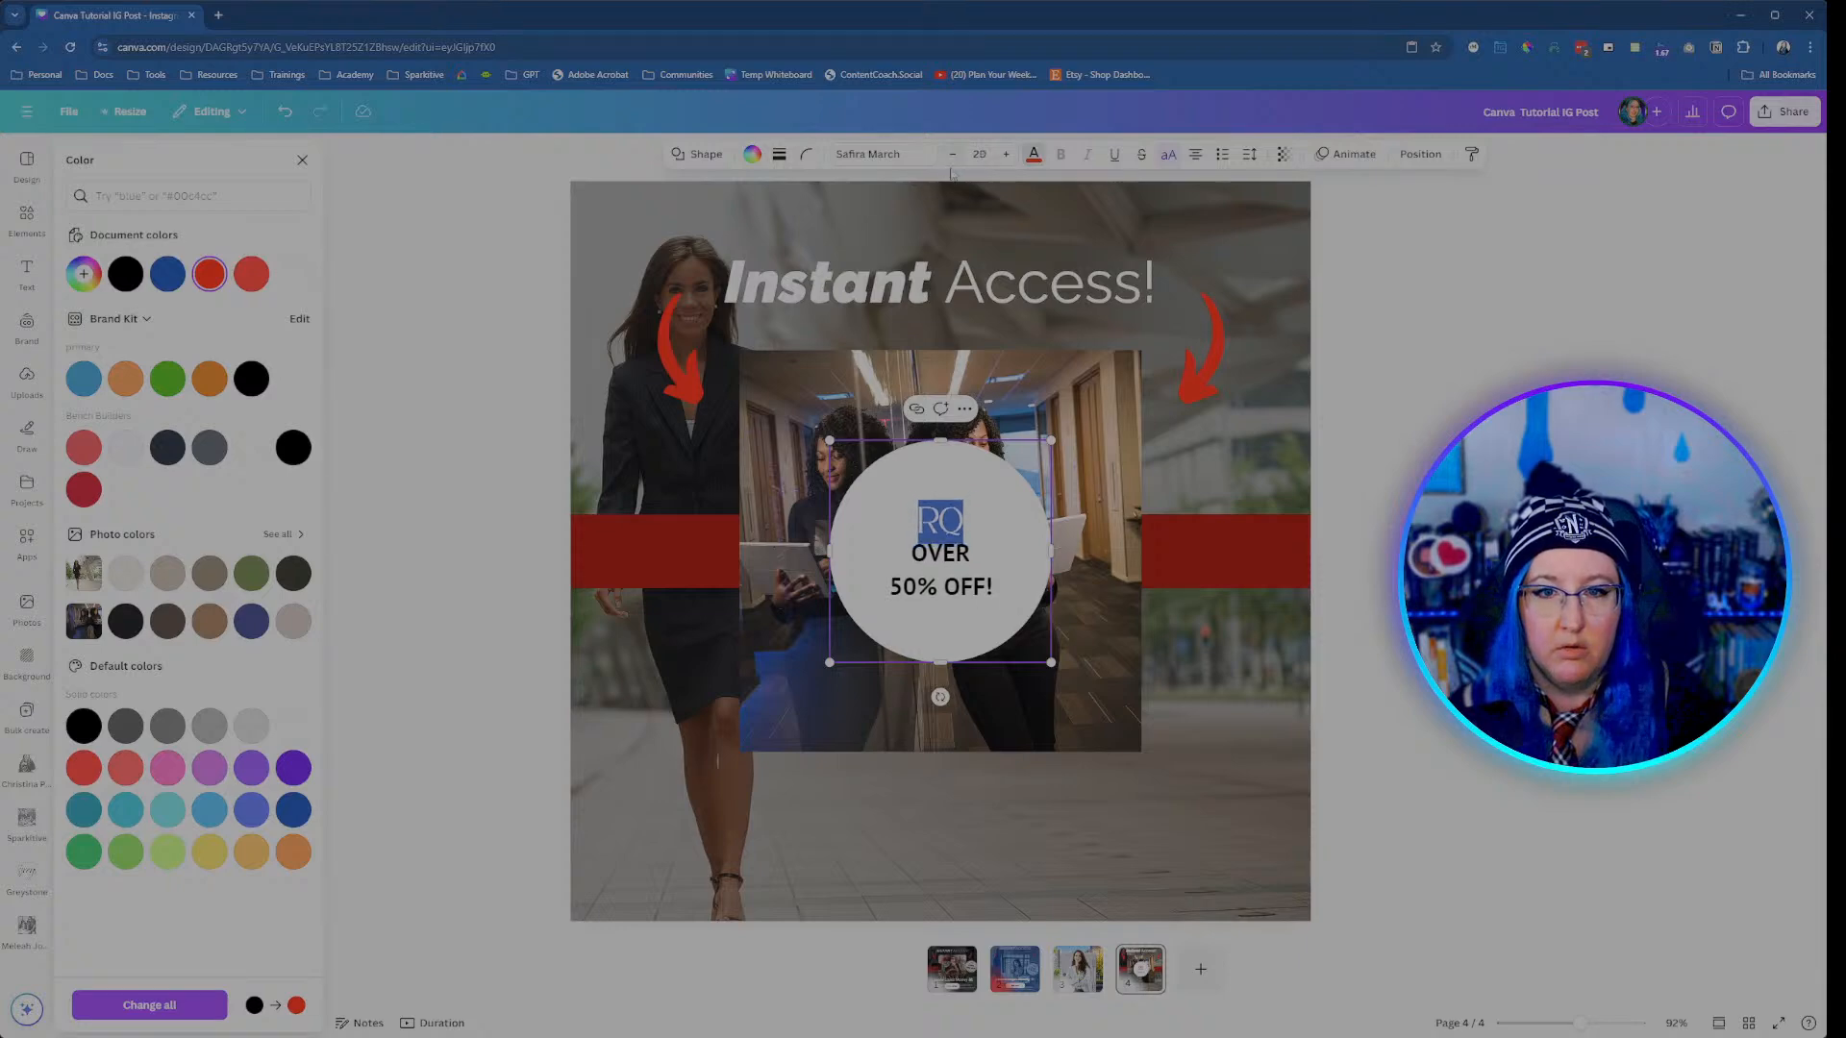
# Step: Select the 'OVER 50% OFF!' lines and enlarge them to size 39
pyautogui.click(981, 532)
pyautogui.tripleClick(982, 533)
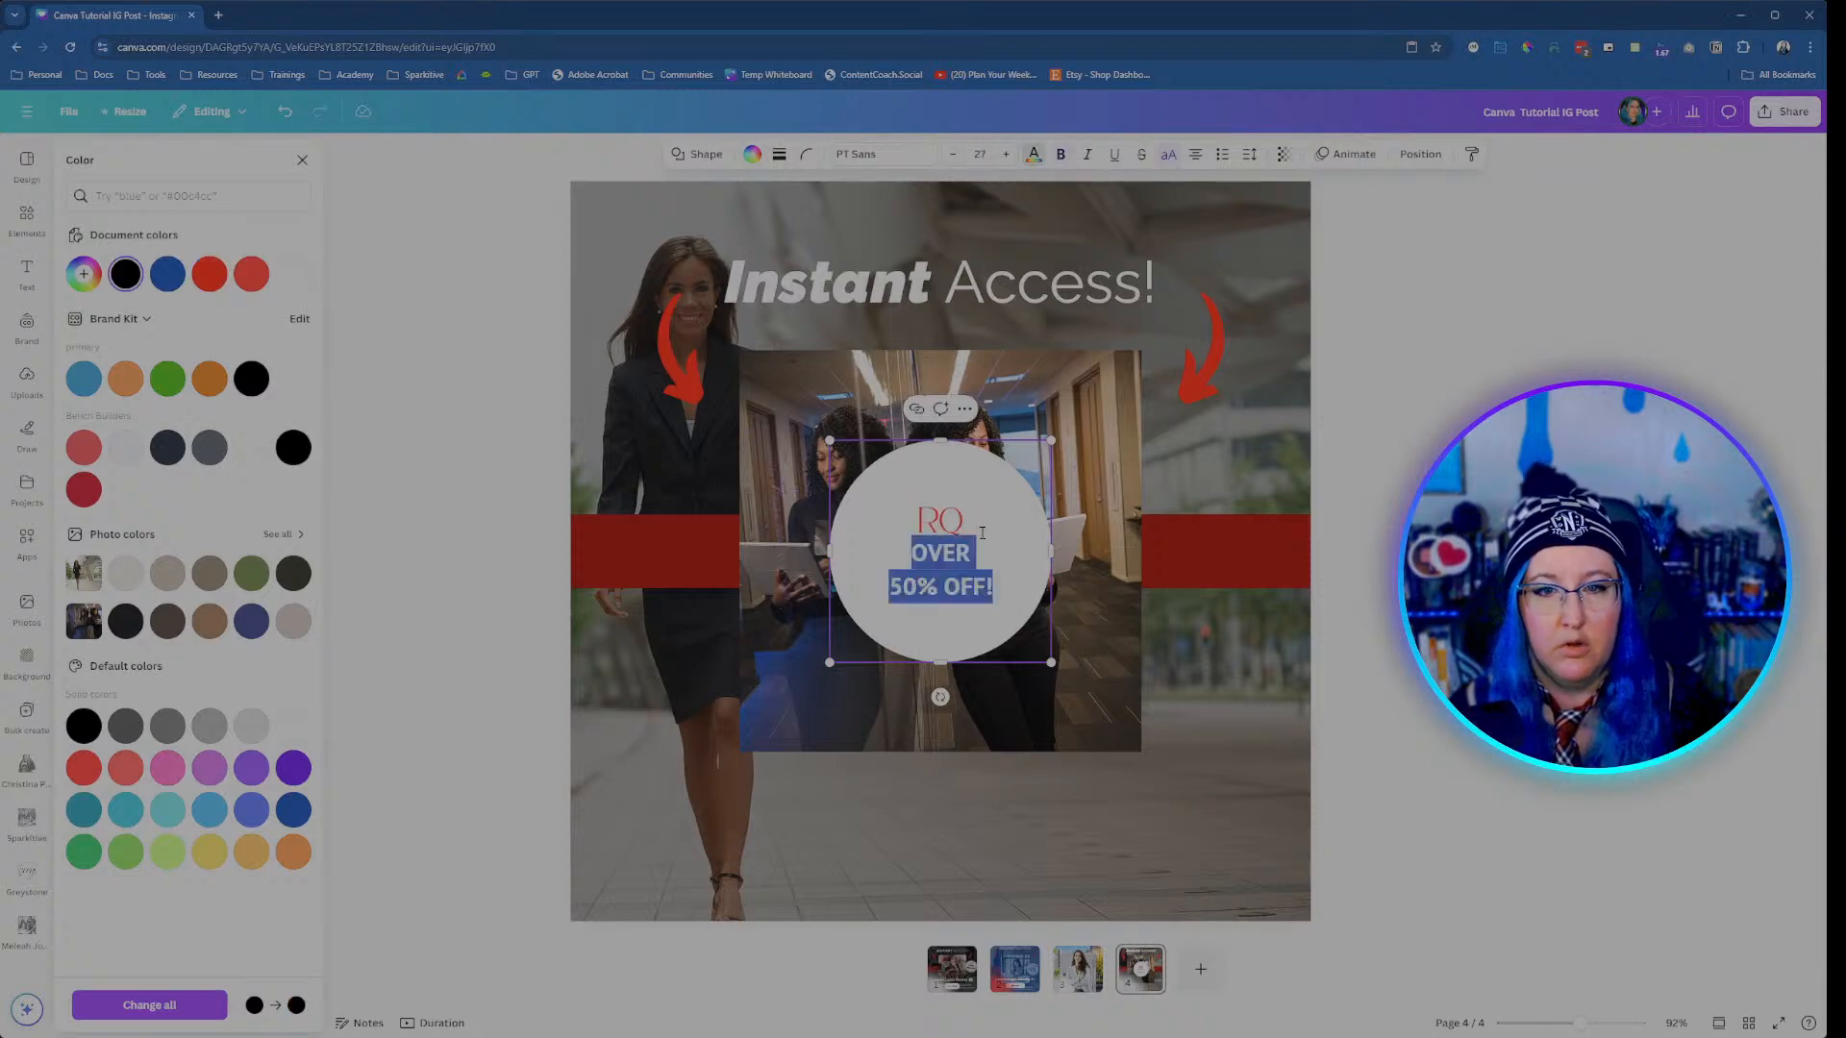
pyautogui.click(1005, 154)
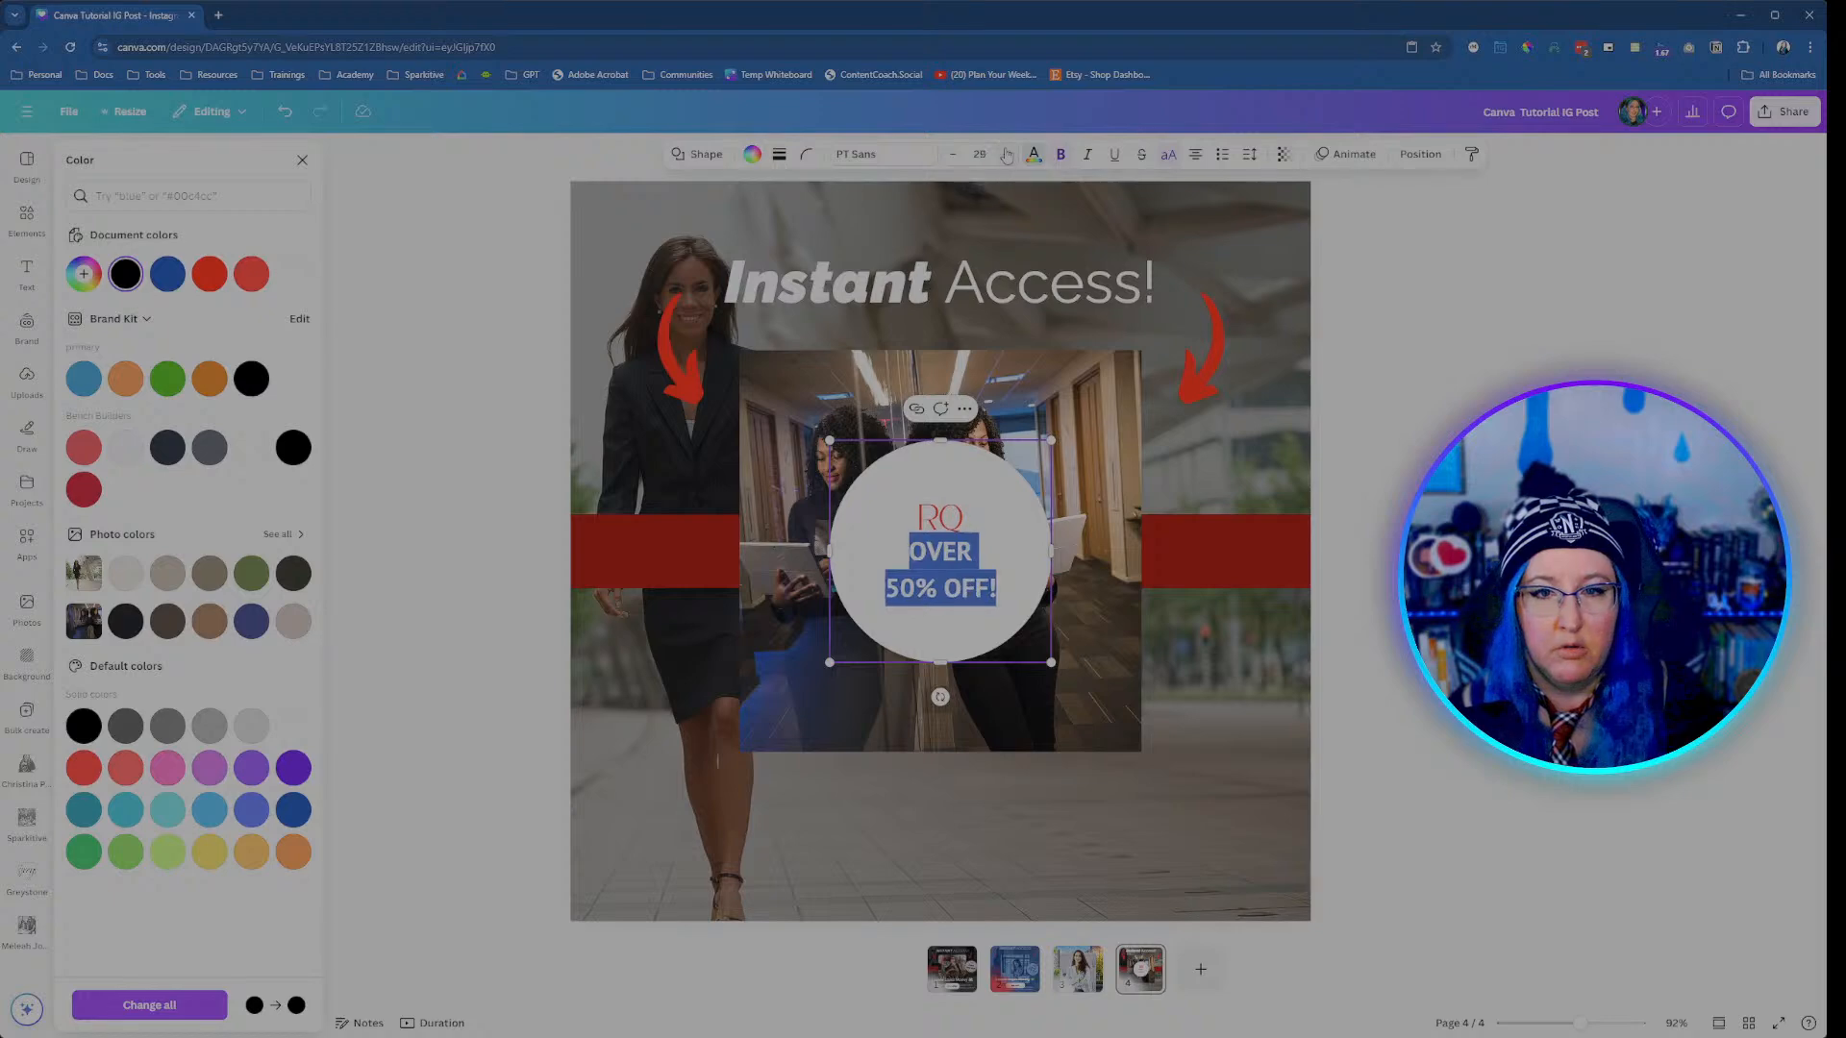
pyautogui.click(1006, 154)
pyautogui.click(1005, 154)
pyautogui.click(1006, 154)
pyautogui.click(1006, 154)
pyautogui.click(1007, 155)
pyautogui.click(1007, 154)
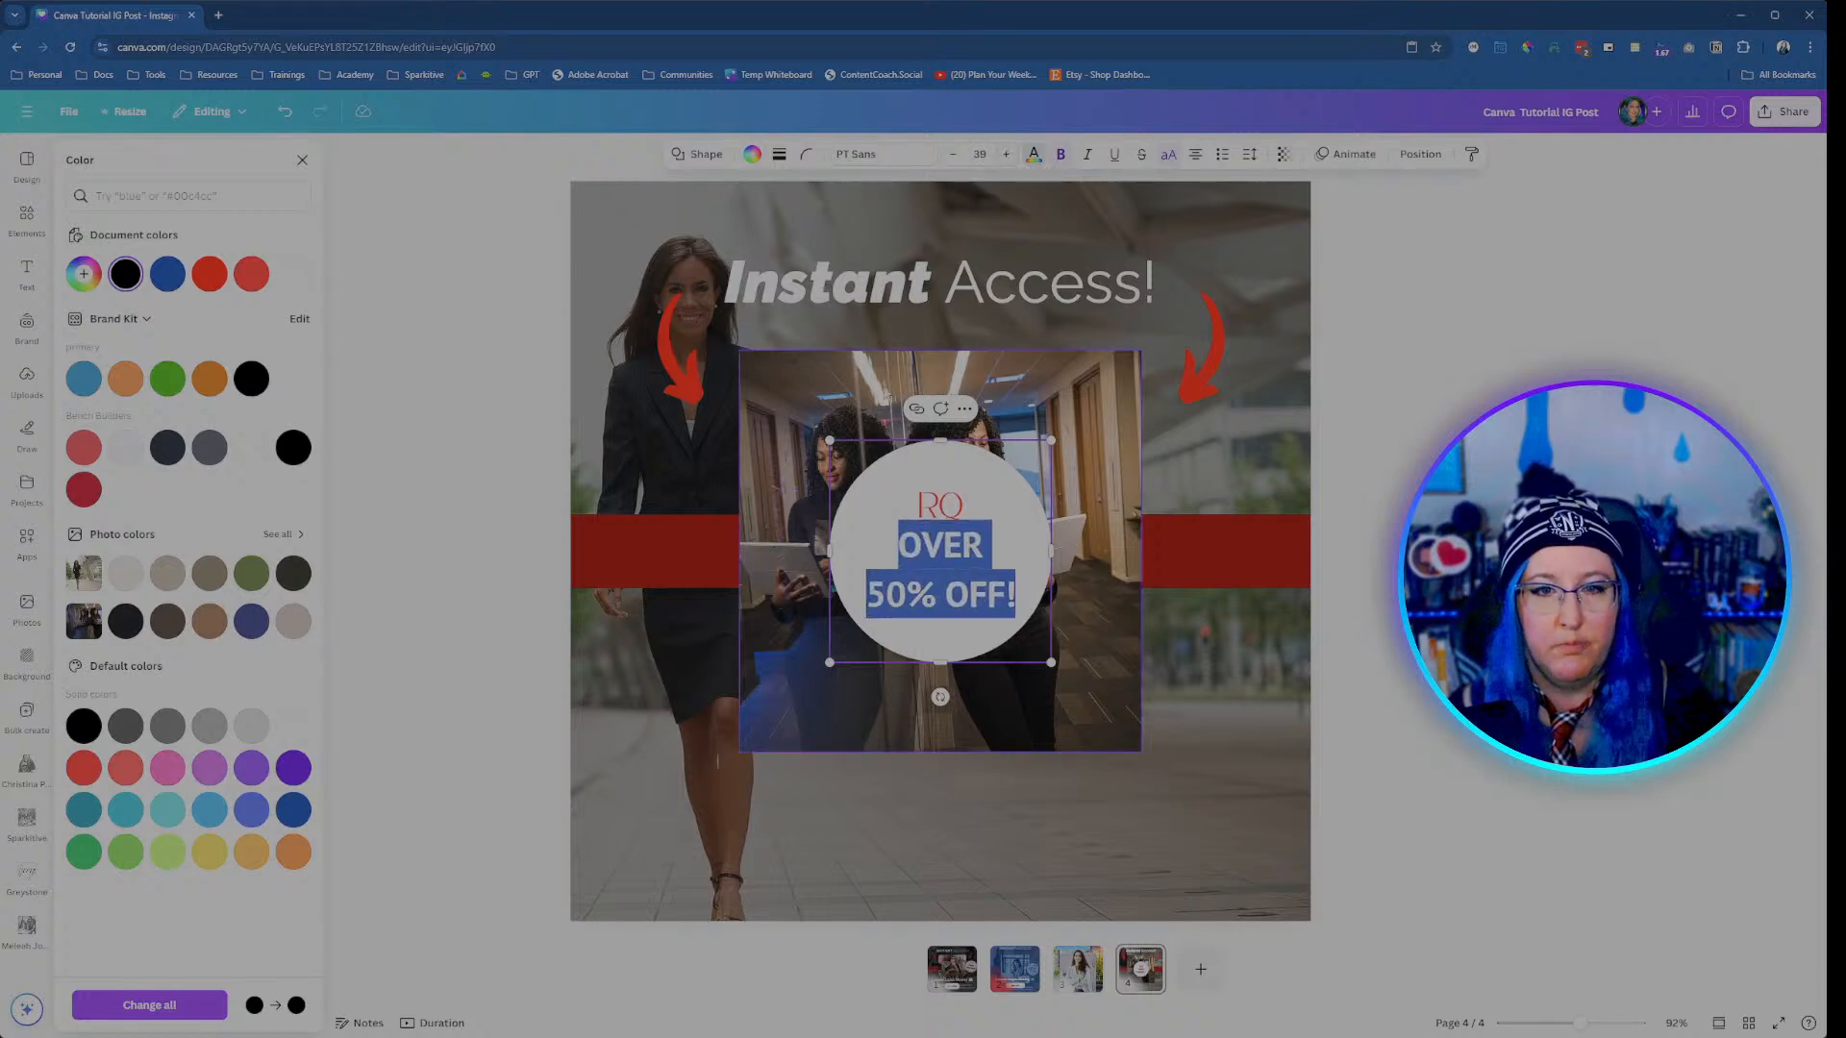
# Step: Shrink the discount circle and reduce its text to size 33
pyautogui.moveTo(835, 444); pyautogui.dragTo(860, 470)
pyautogui.click(953, 154)
pyautogui.click(952, 154)
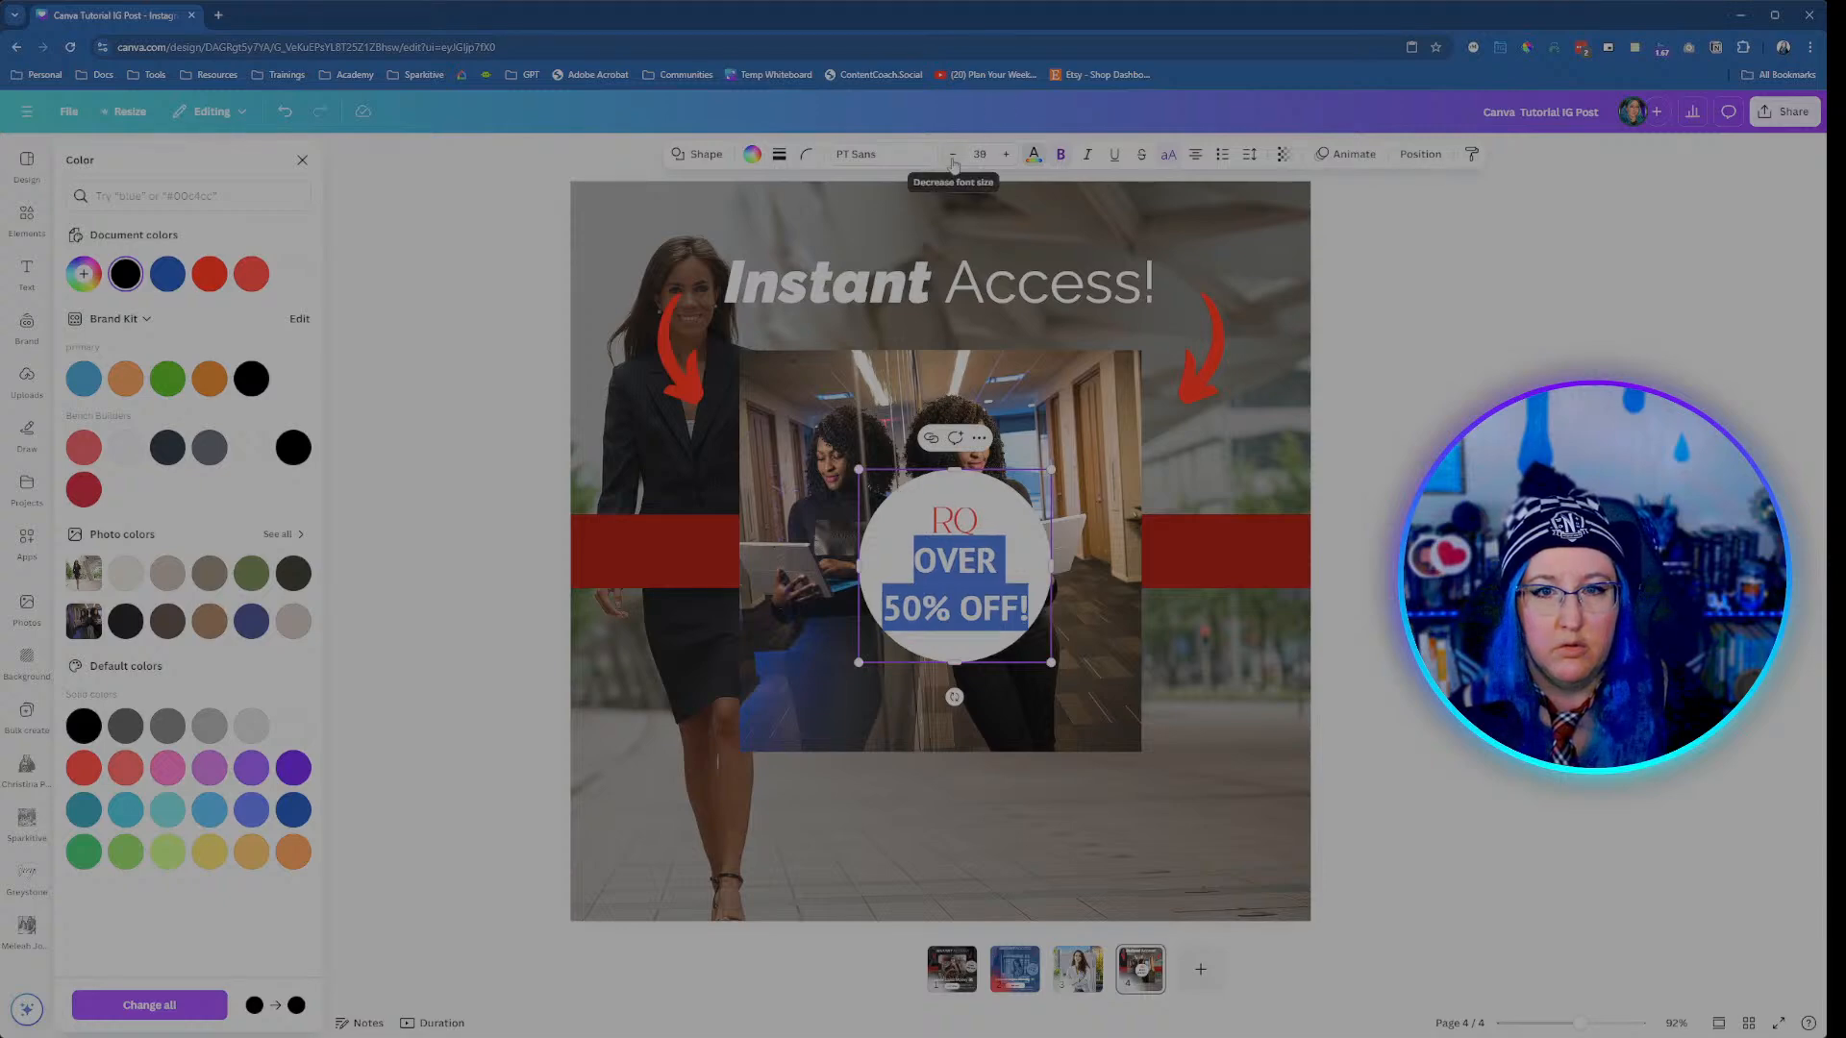
pyautogui.click(952, 154)
pyautogui.click(952, 154)
pyautogui.click(952, 154)
pyautogui.click(953, 154)
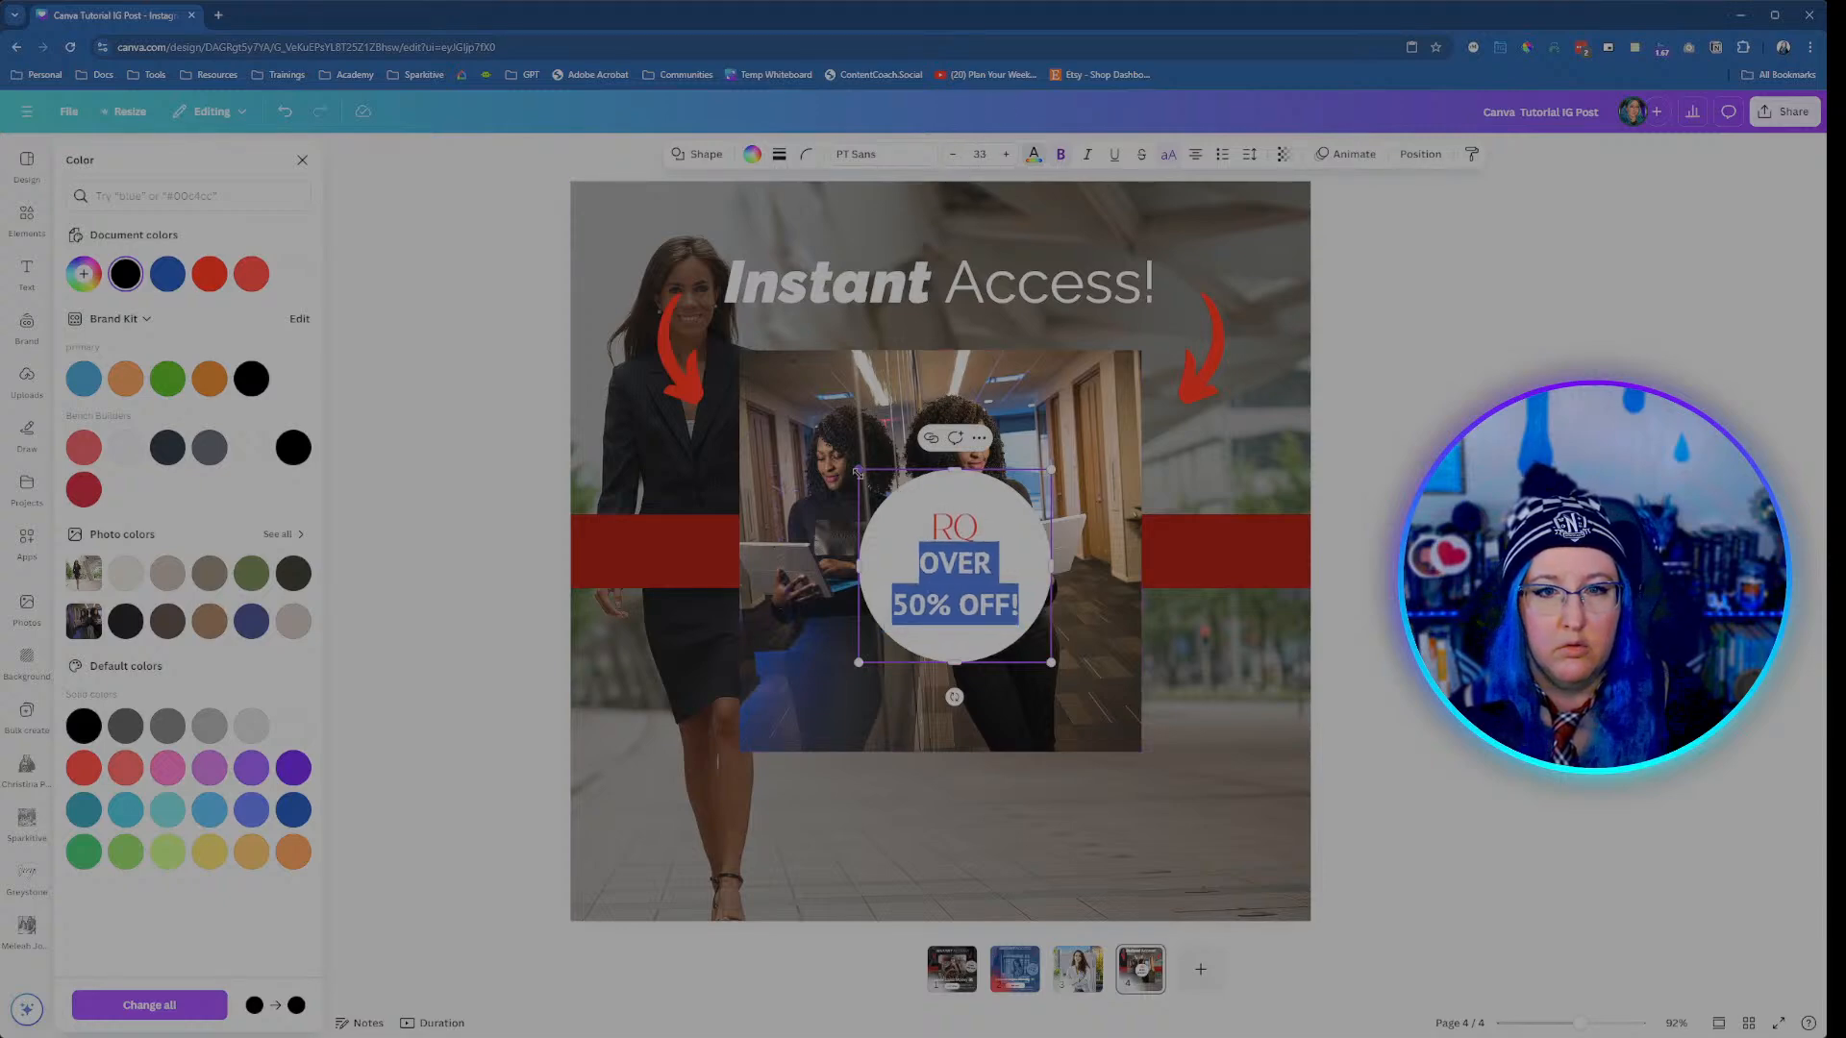
pyautogui.moveTo(858, 469); pyautogui.dragTo(881, 490)
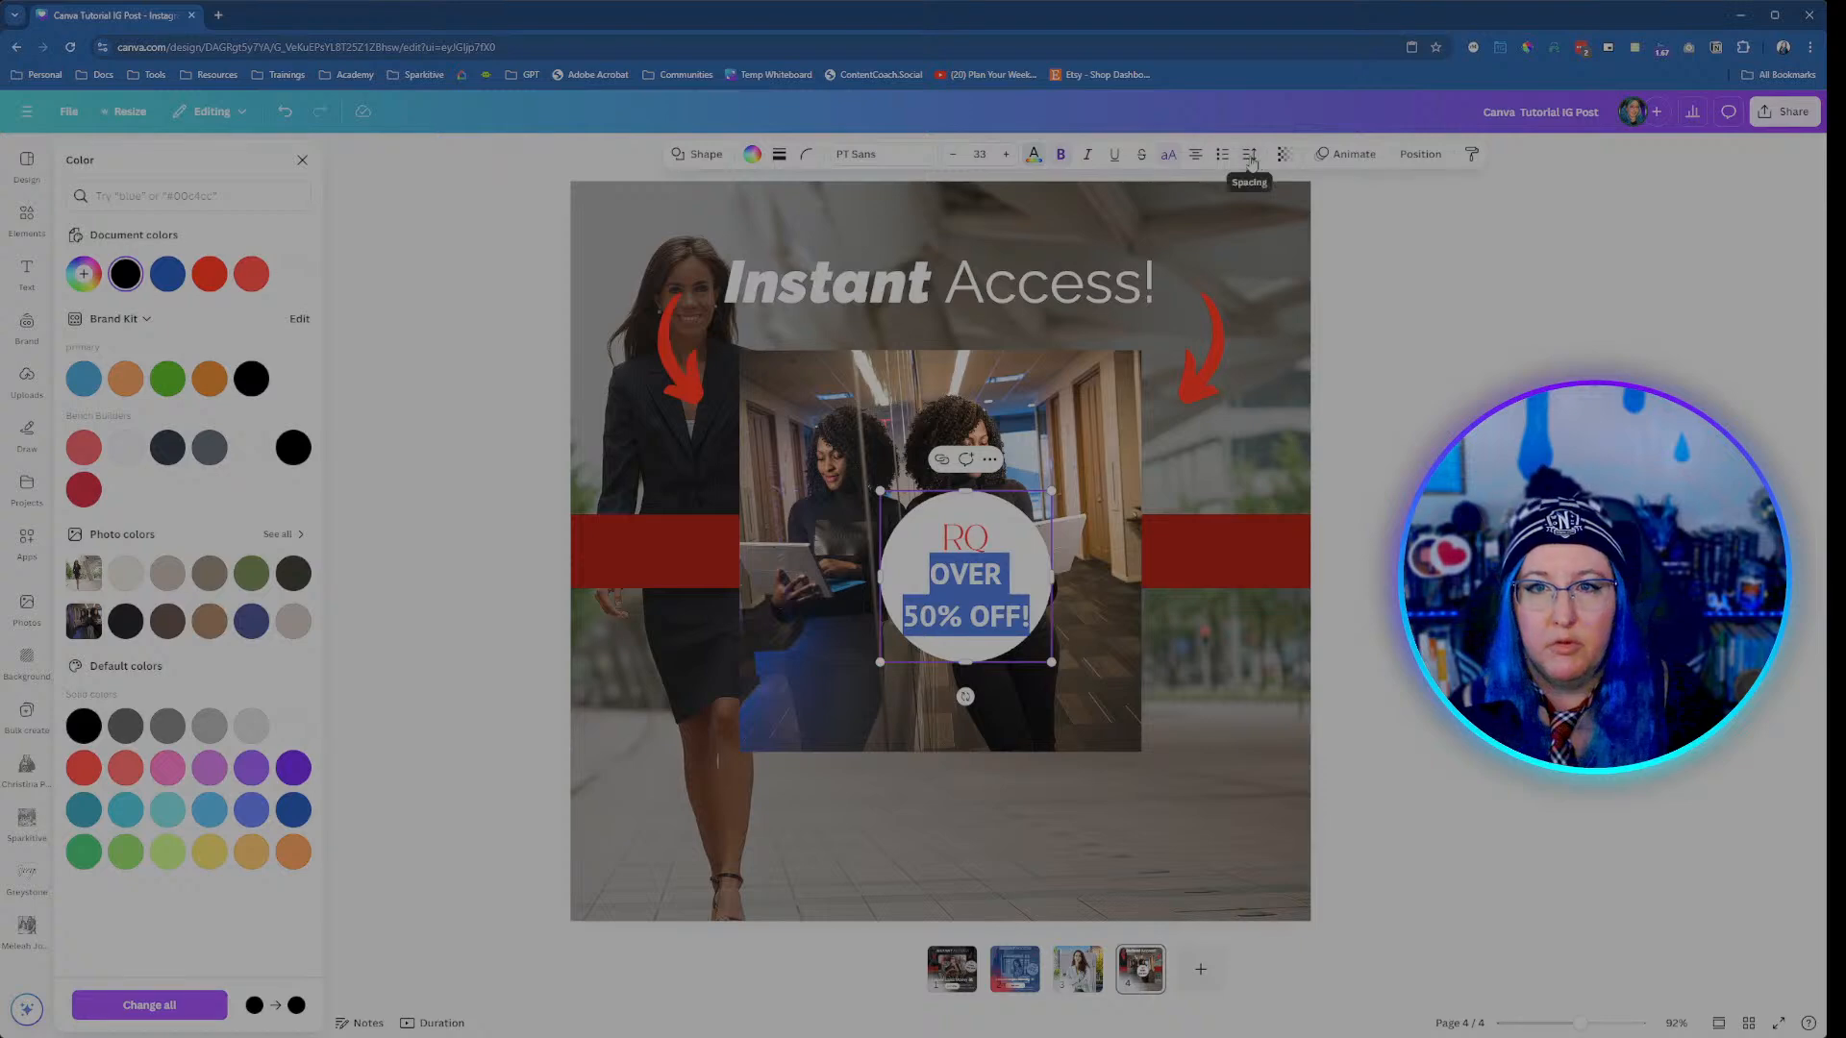
# Step: Tighten the line spacing, set letter spacing to 0, and move the badge onto the right band
pyautogui.click(1249, 155)
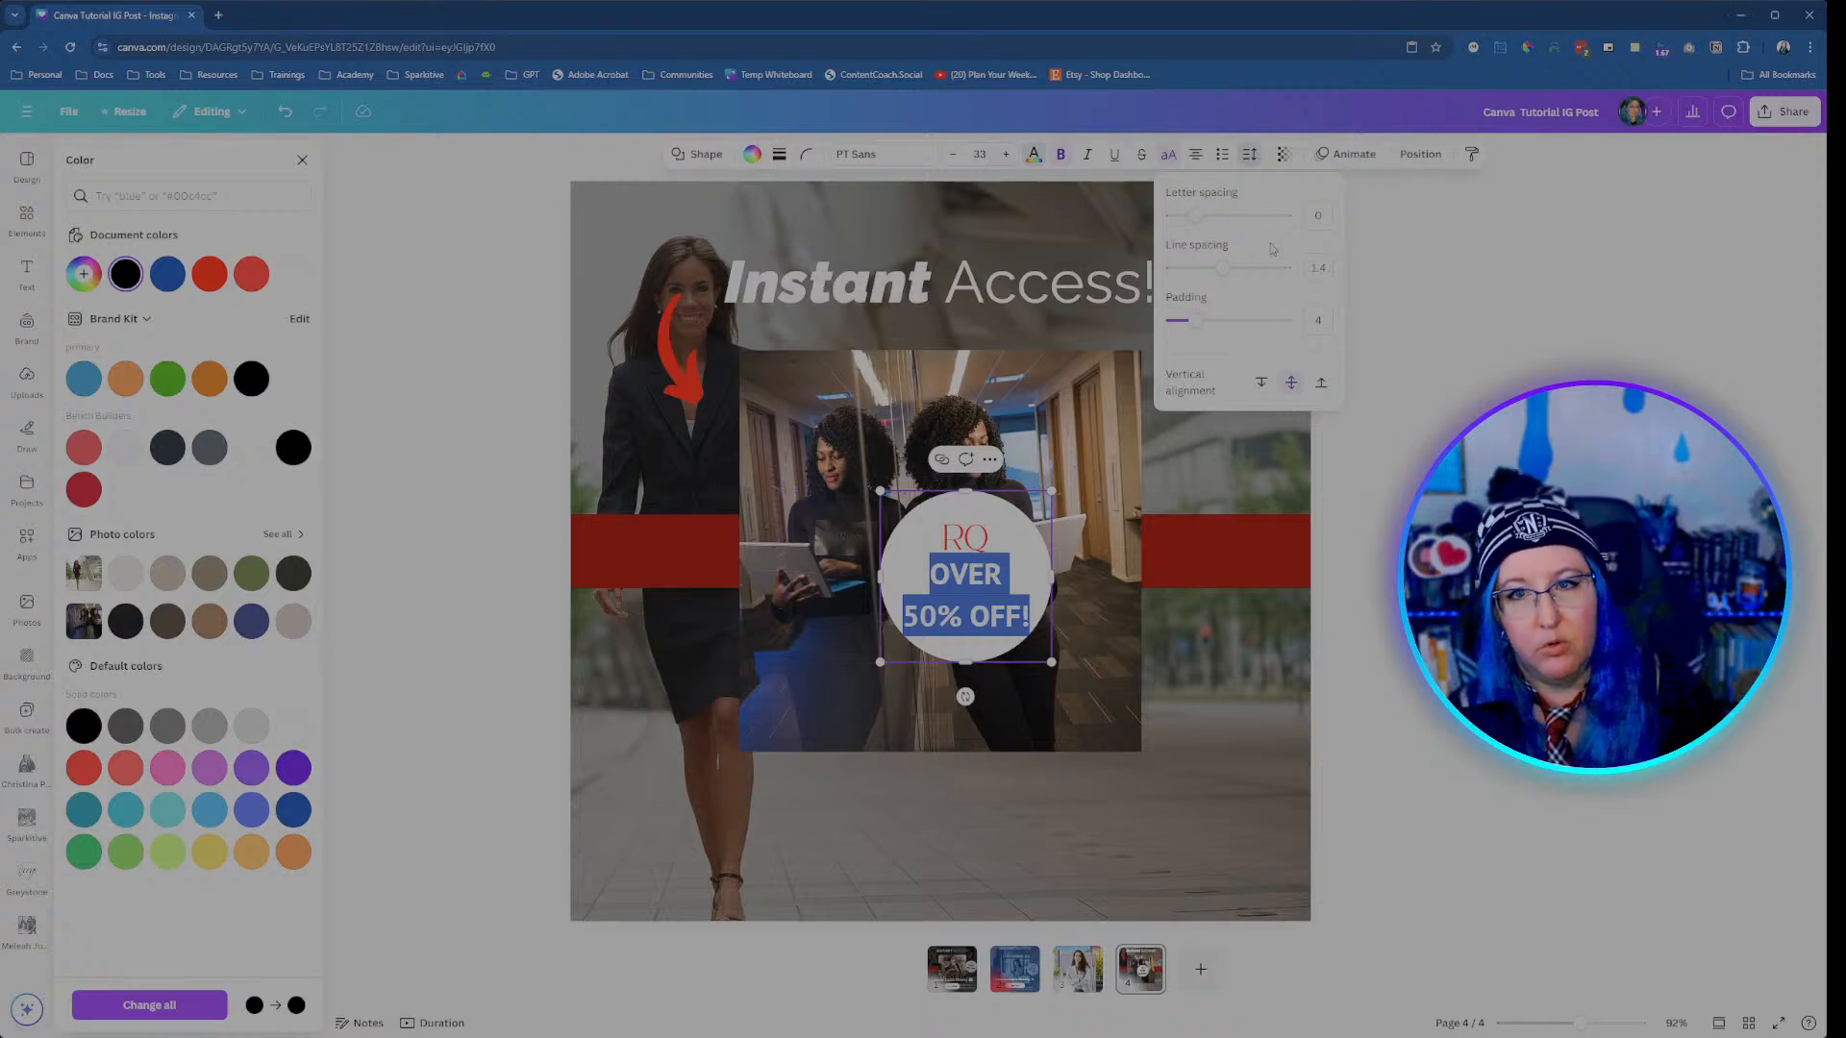
pyautogui.moveTo(1225, 268); pyautogui.dragTo(1195, 270)
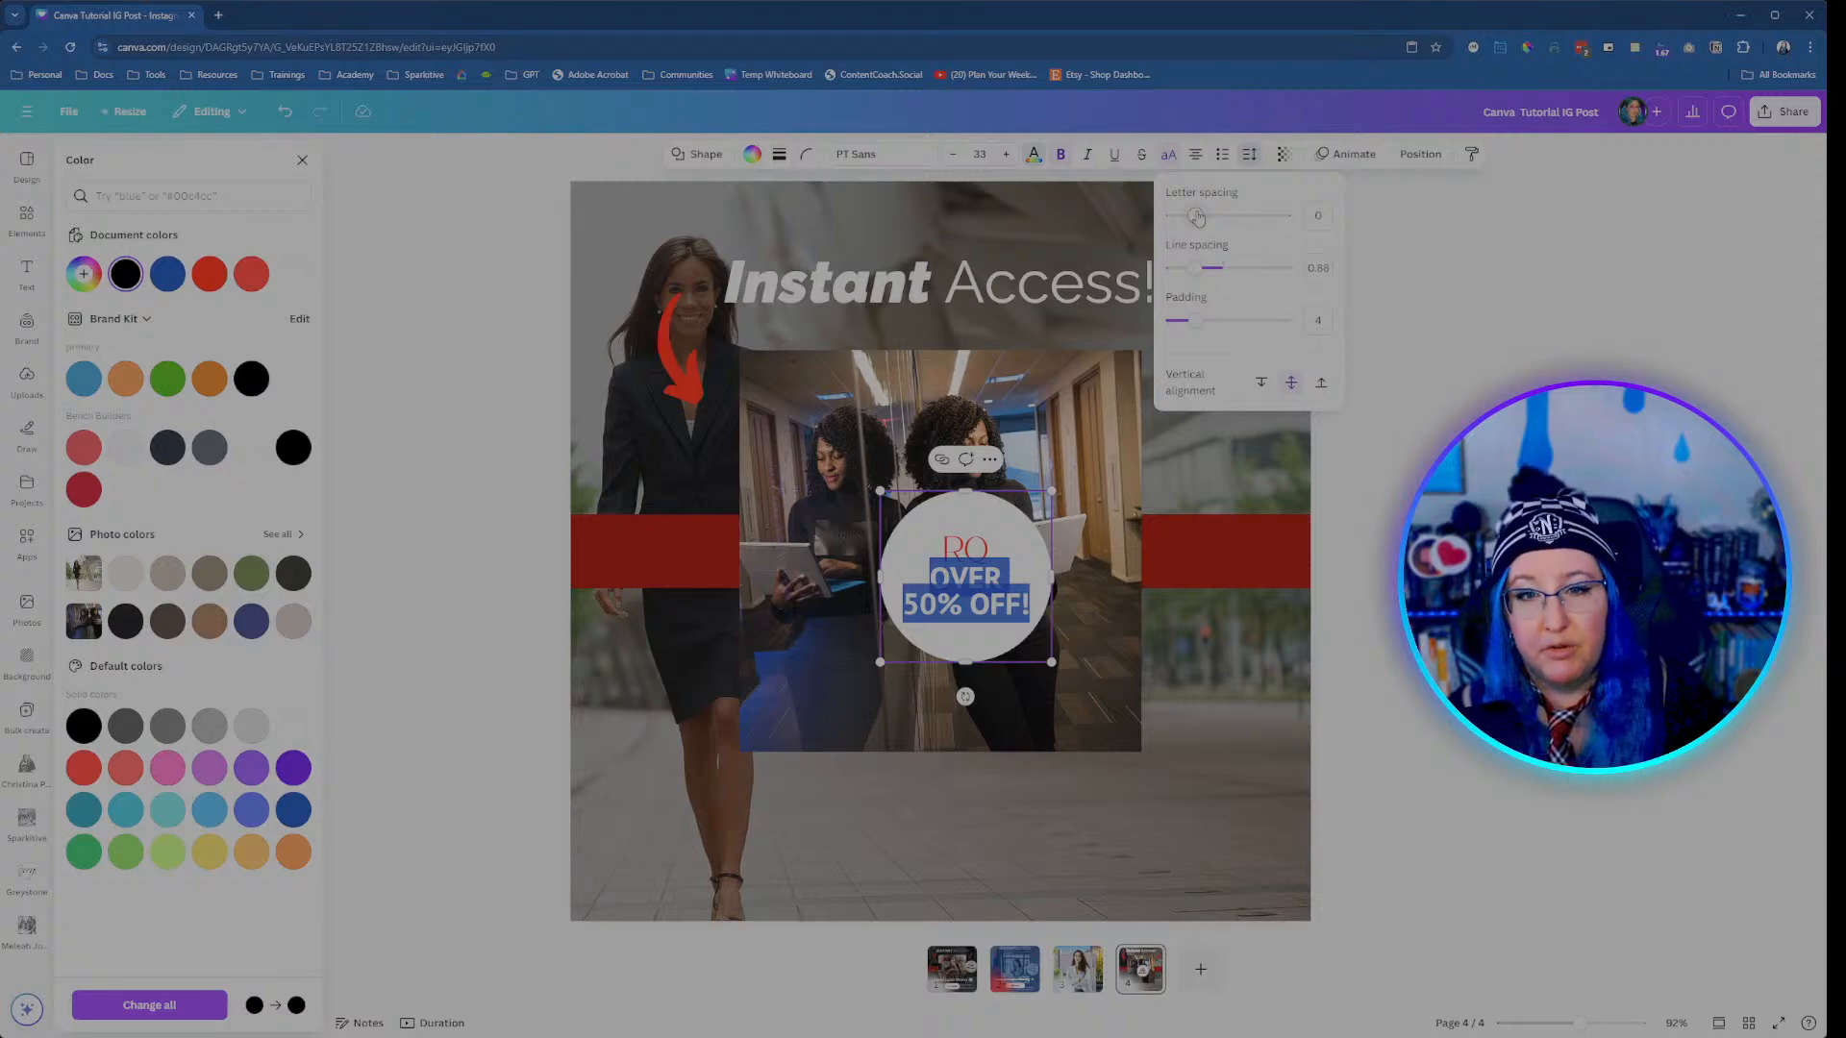
pyautogui.moveTo(1197, 217)
pyautogui.mouseDown()
pyautogui.moveTo(1273, 214)
pyautogui.moveTo(1209, 211)
pyautogui.mouseUp()
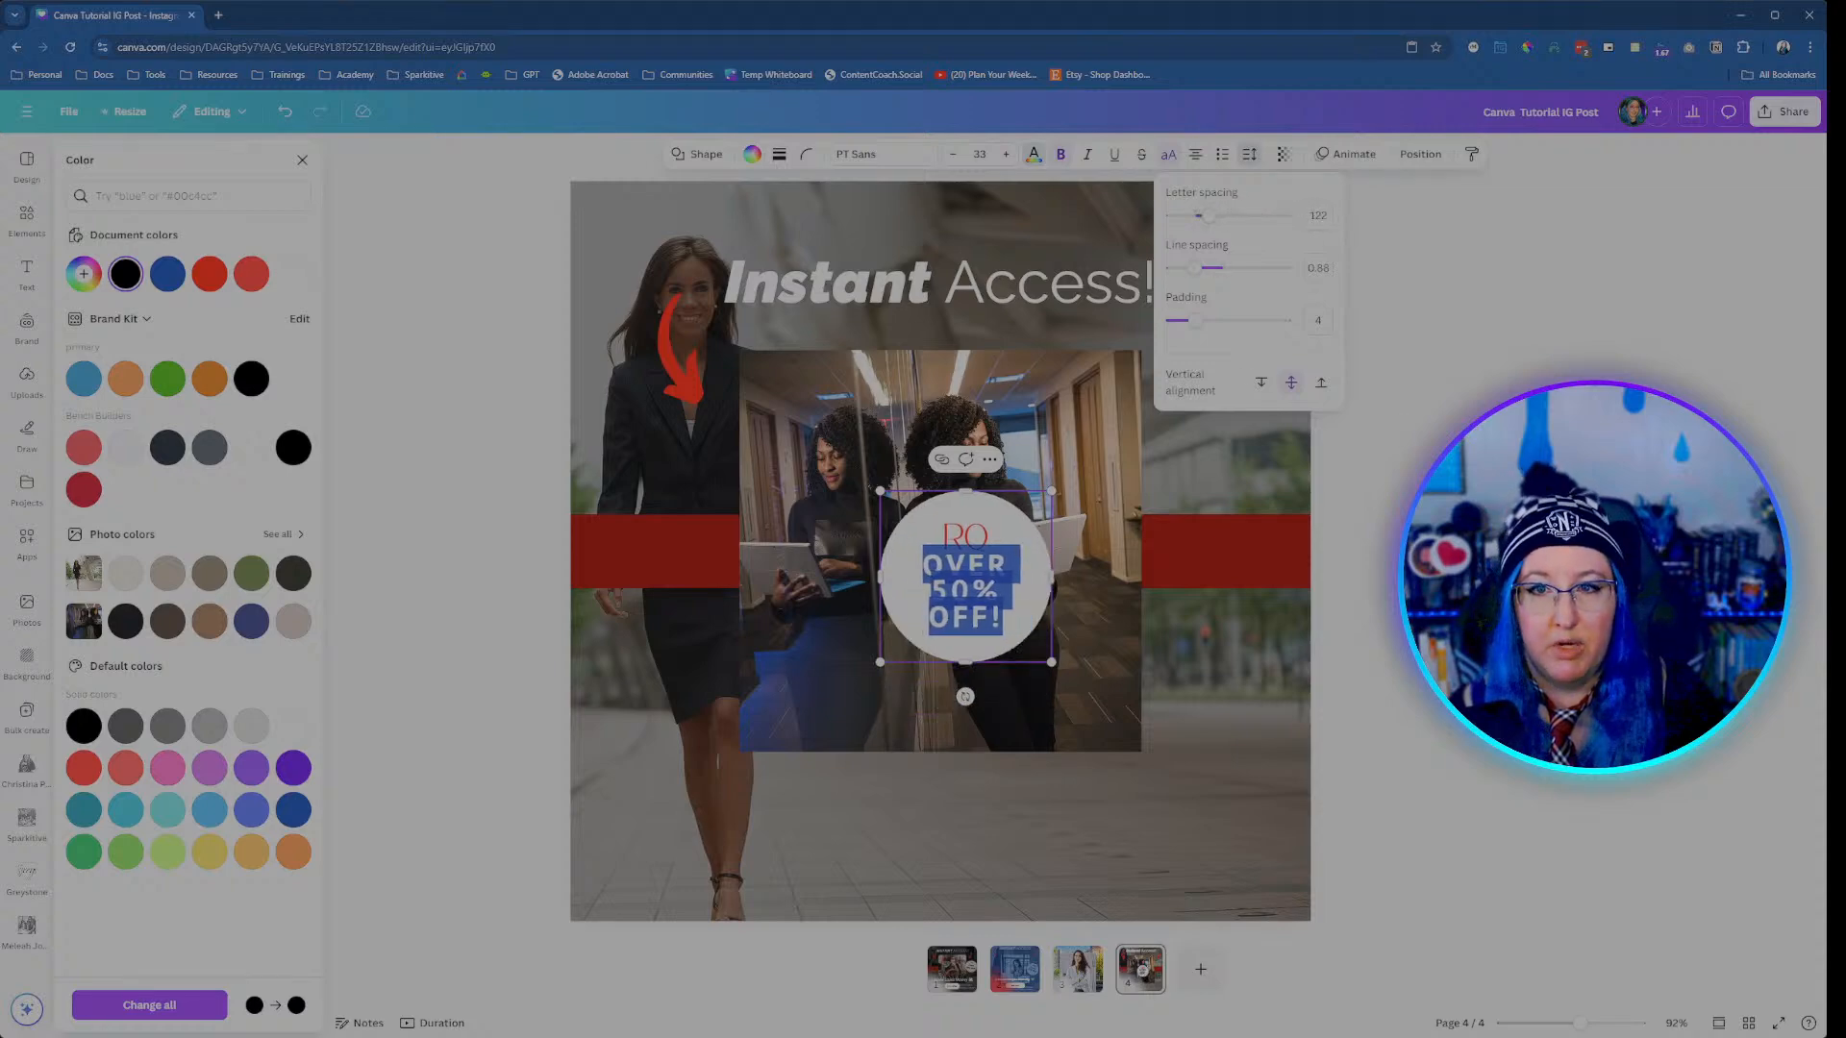
pyautogui.click(1315, 215)
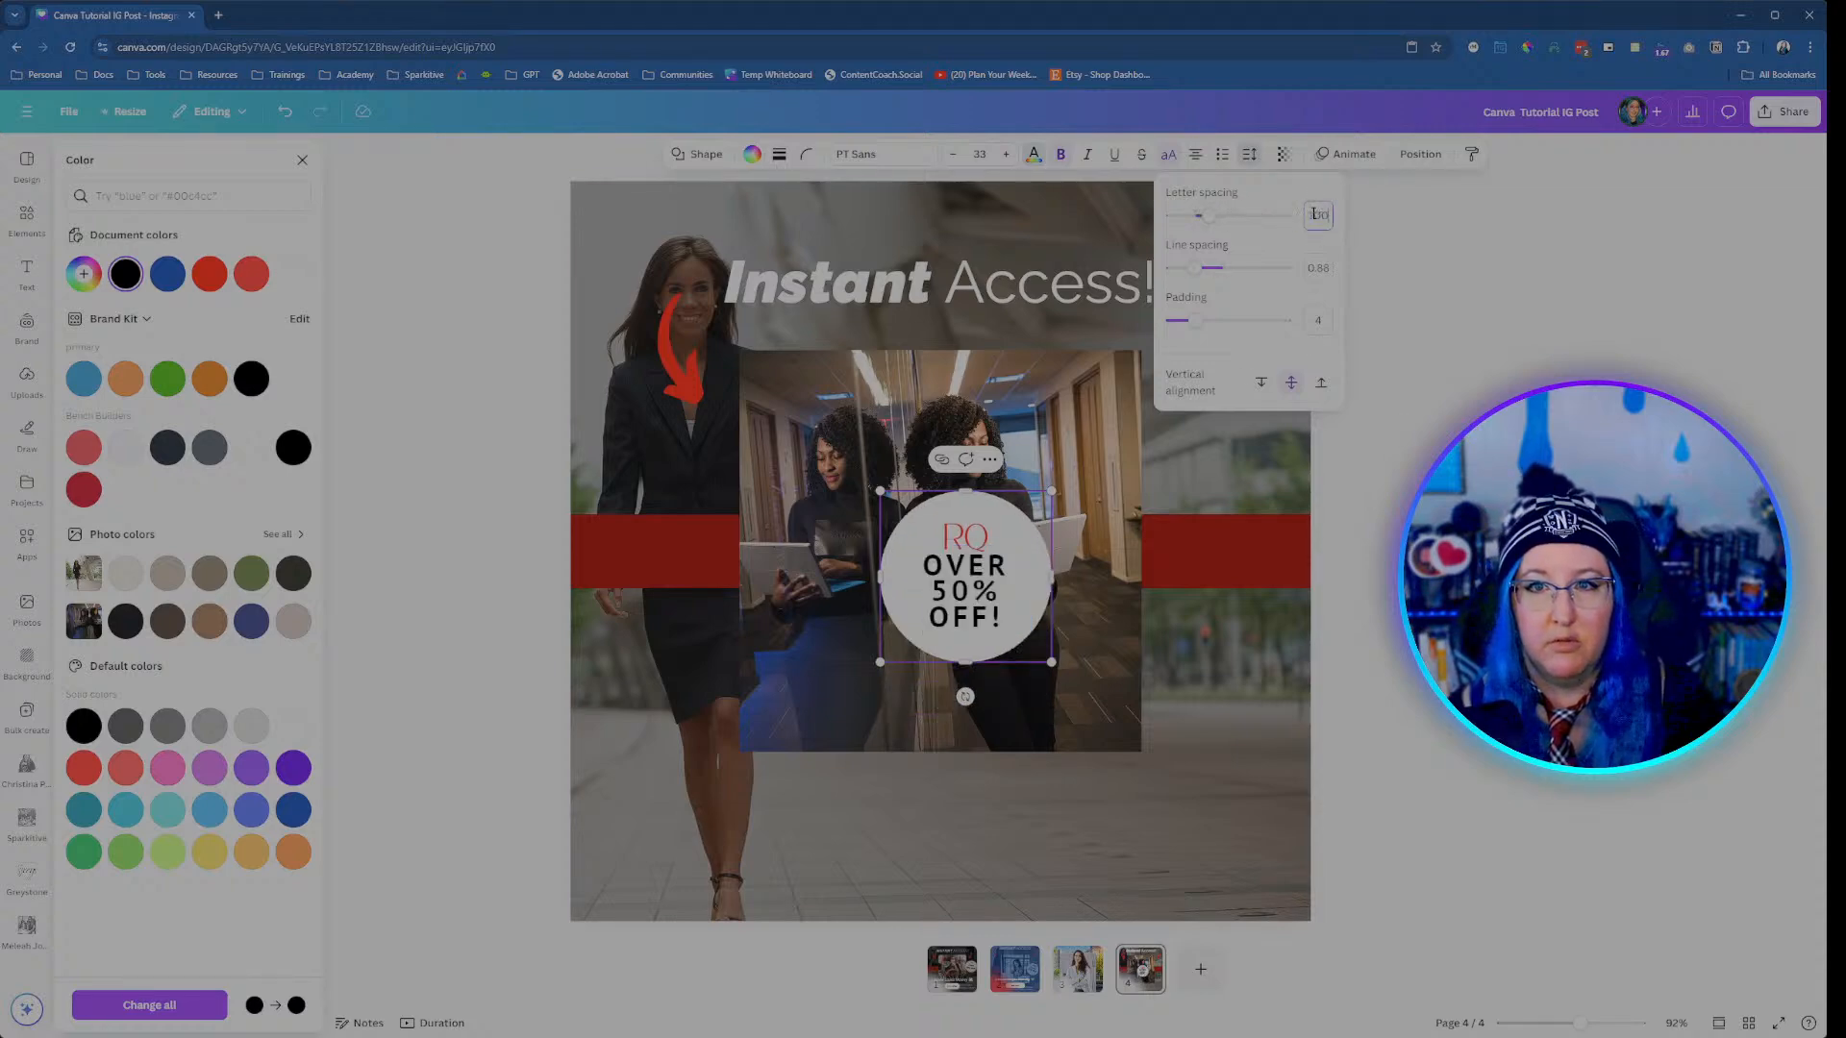
pyautogui.write('0')
pyautogui.press('Return')
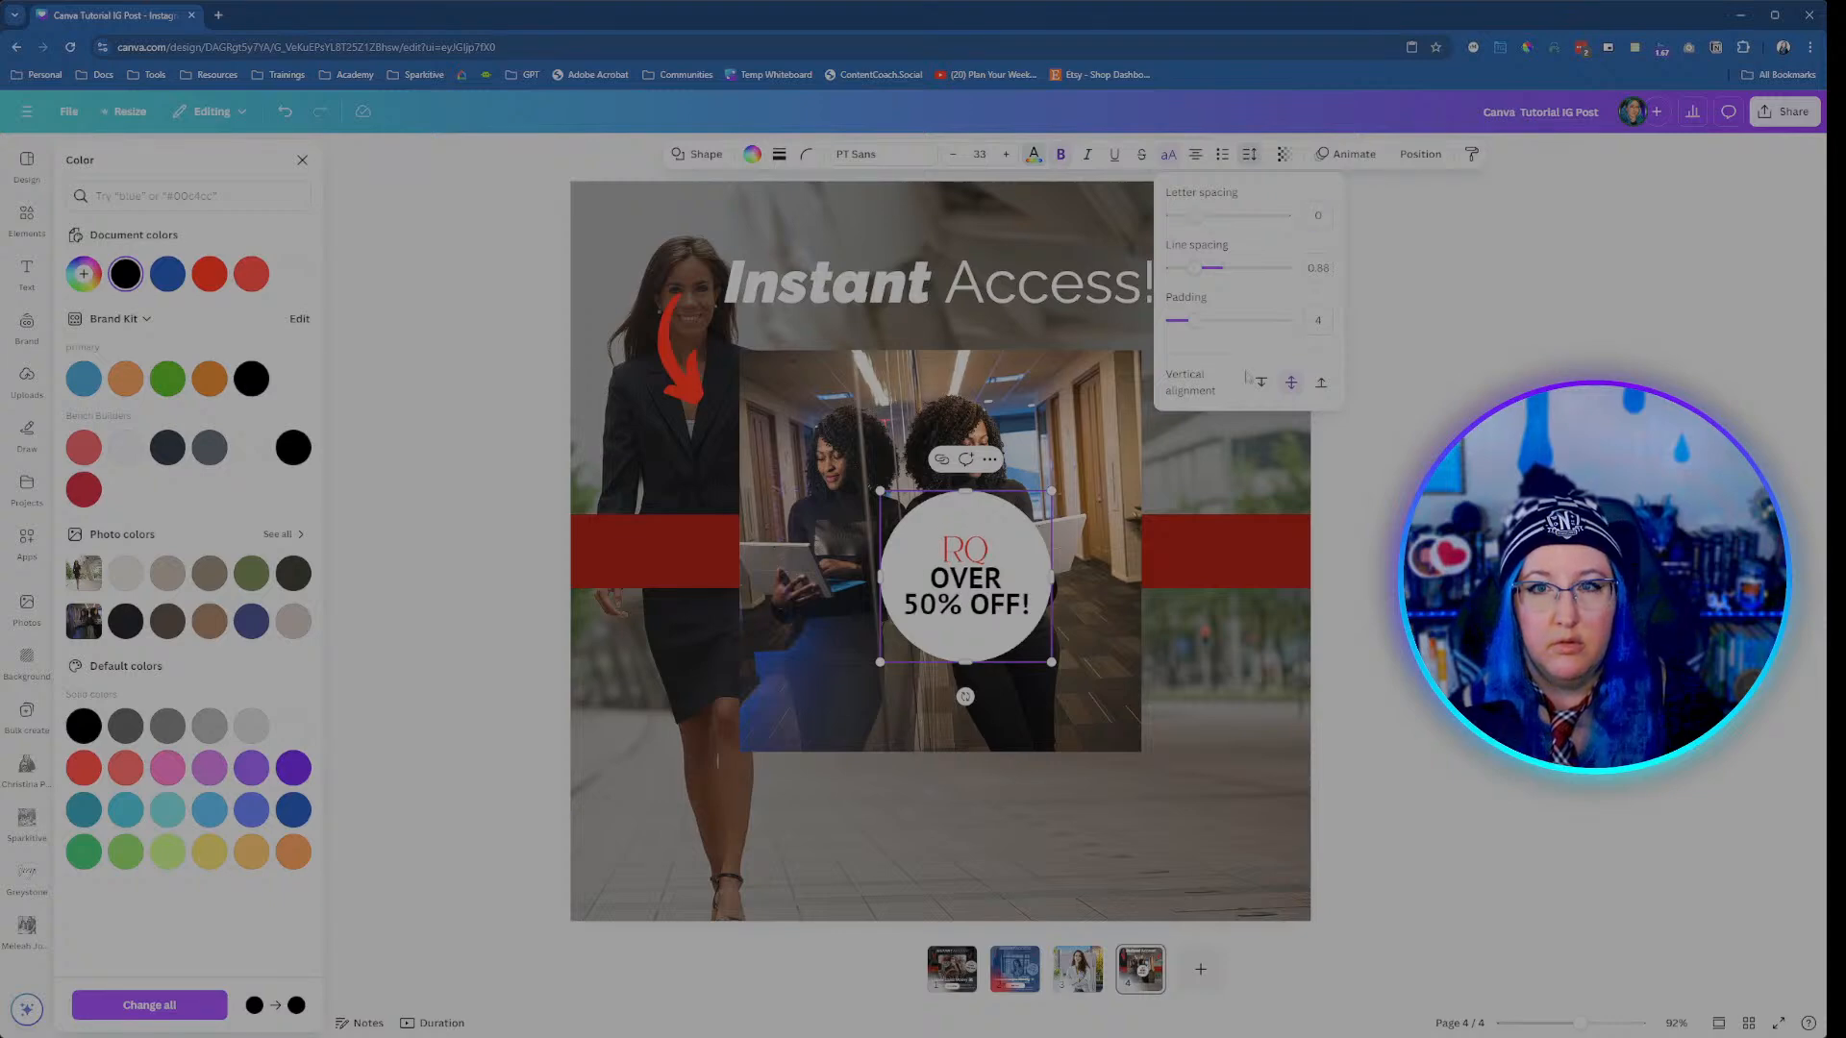
pyautogui.press('Escape')
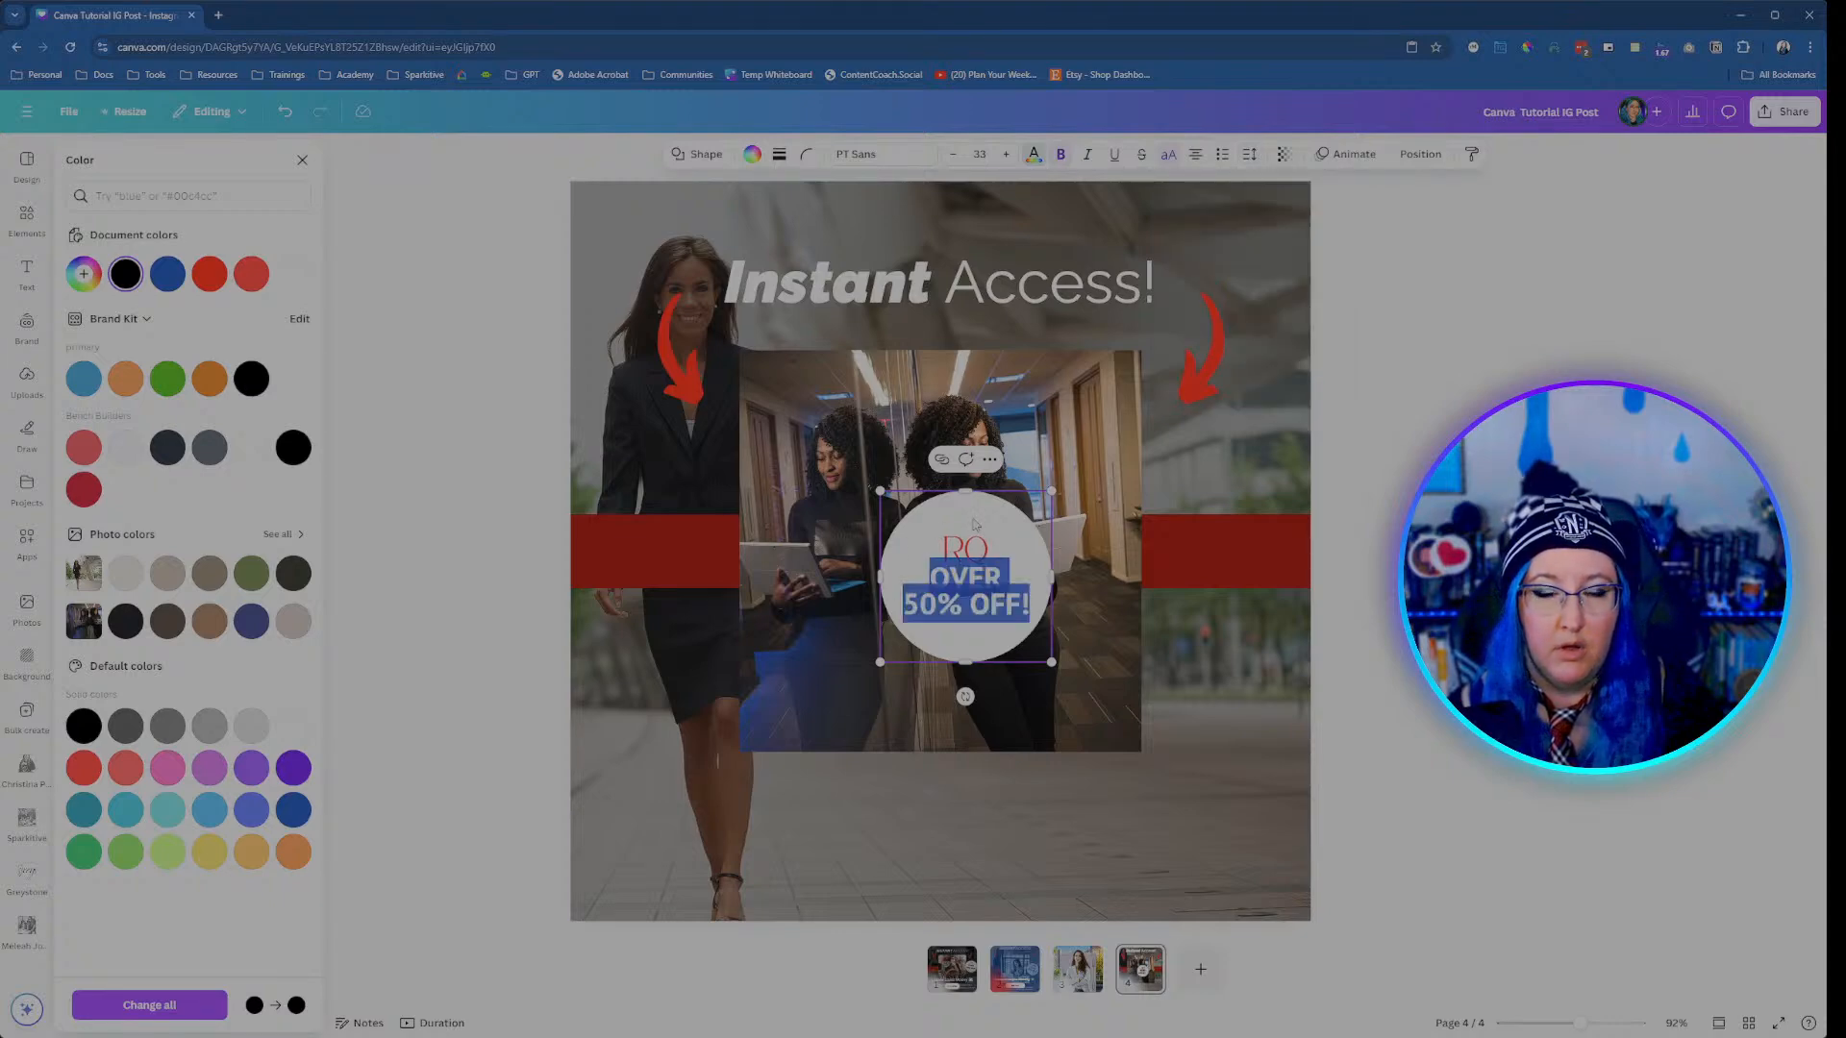
pyautogui.click(1400, 774)
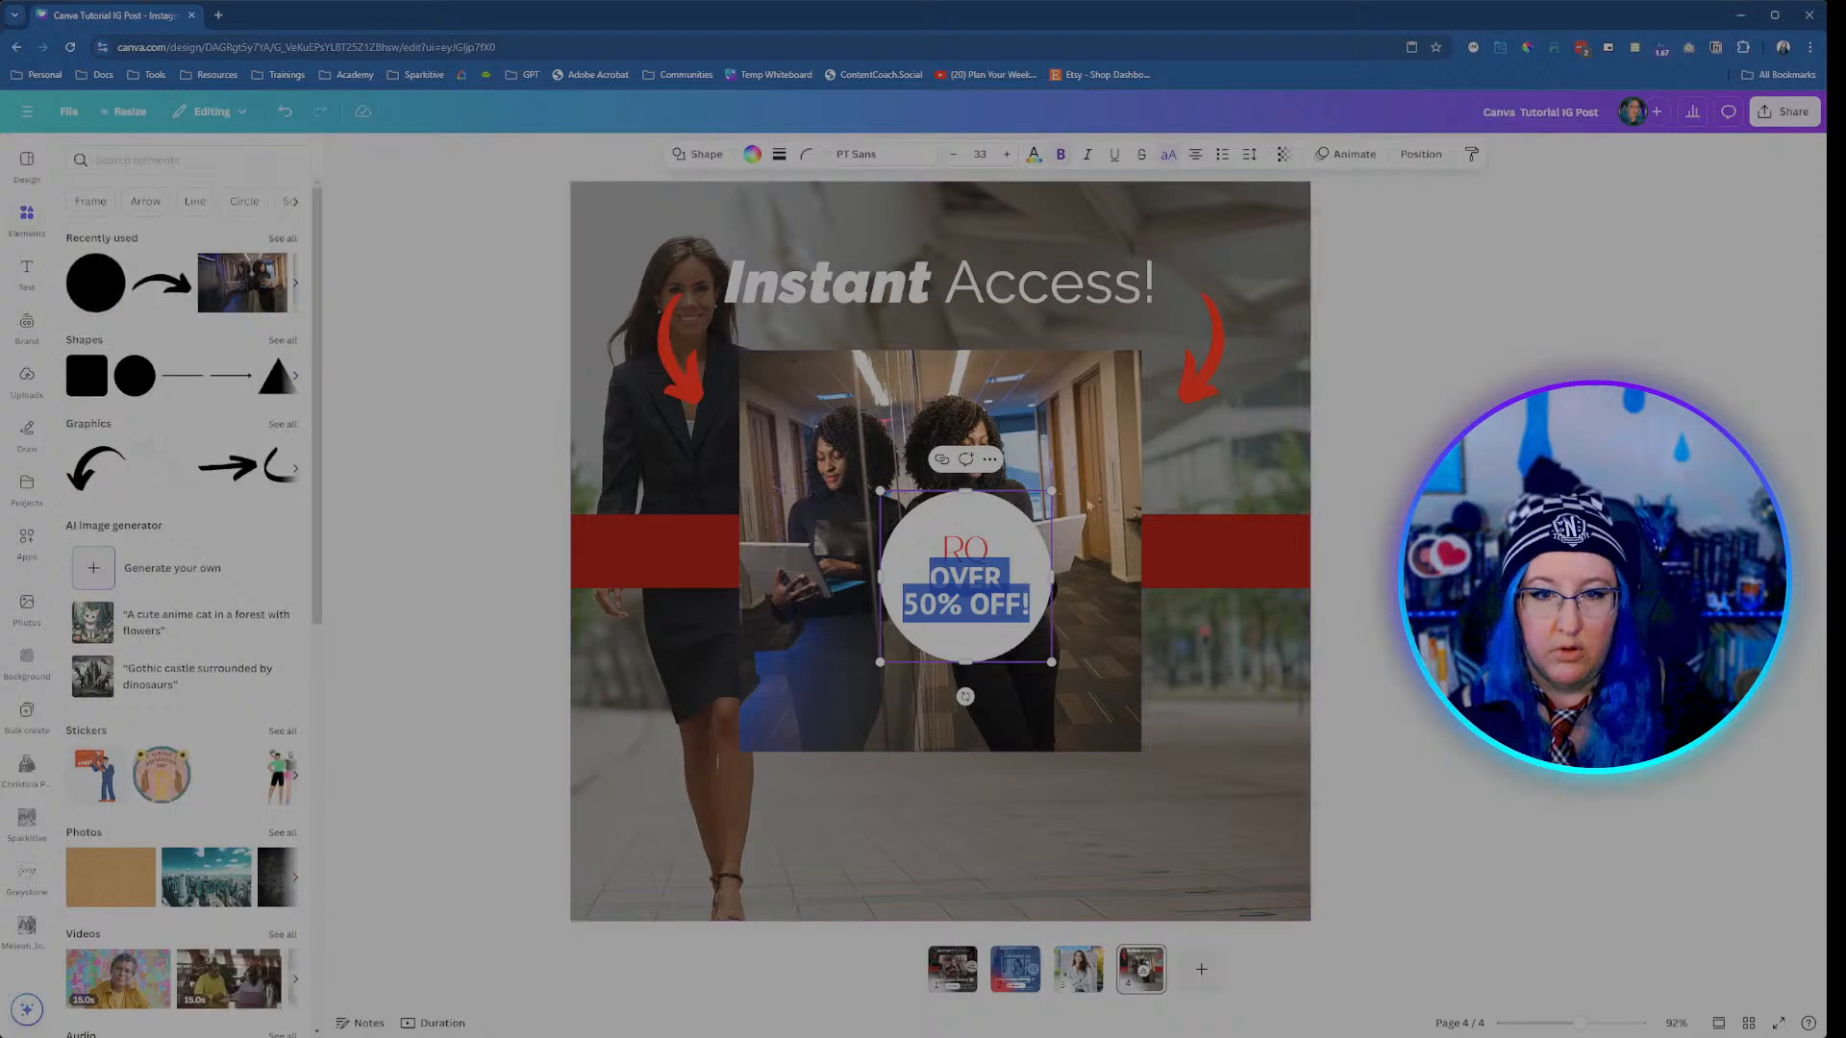
pyautogui.press('Escape')
pyautogui.moveTo(970, 533); pyautogui.dragTo(1220, 450)
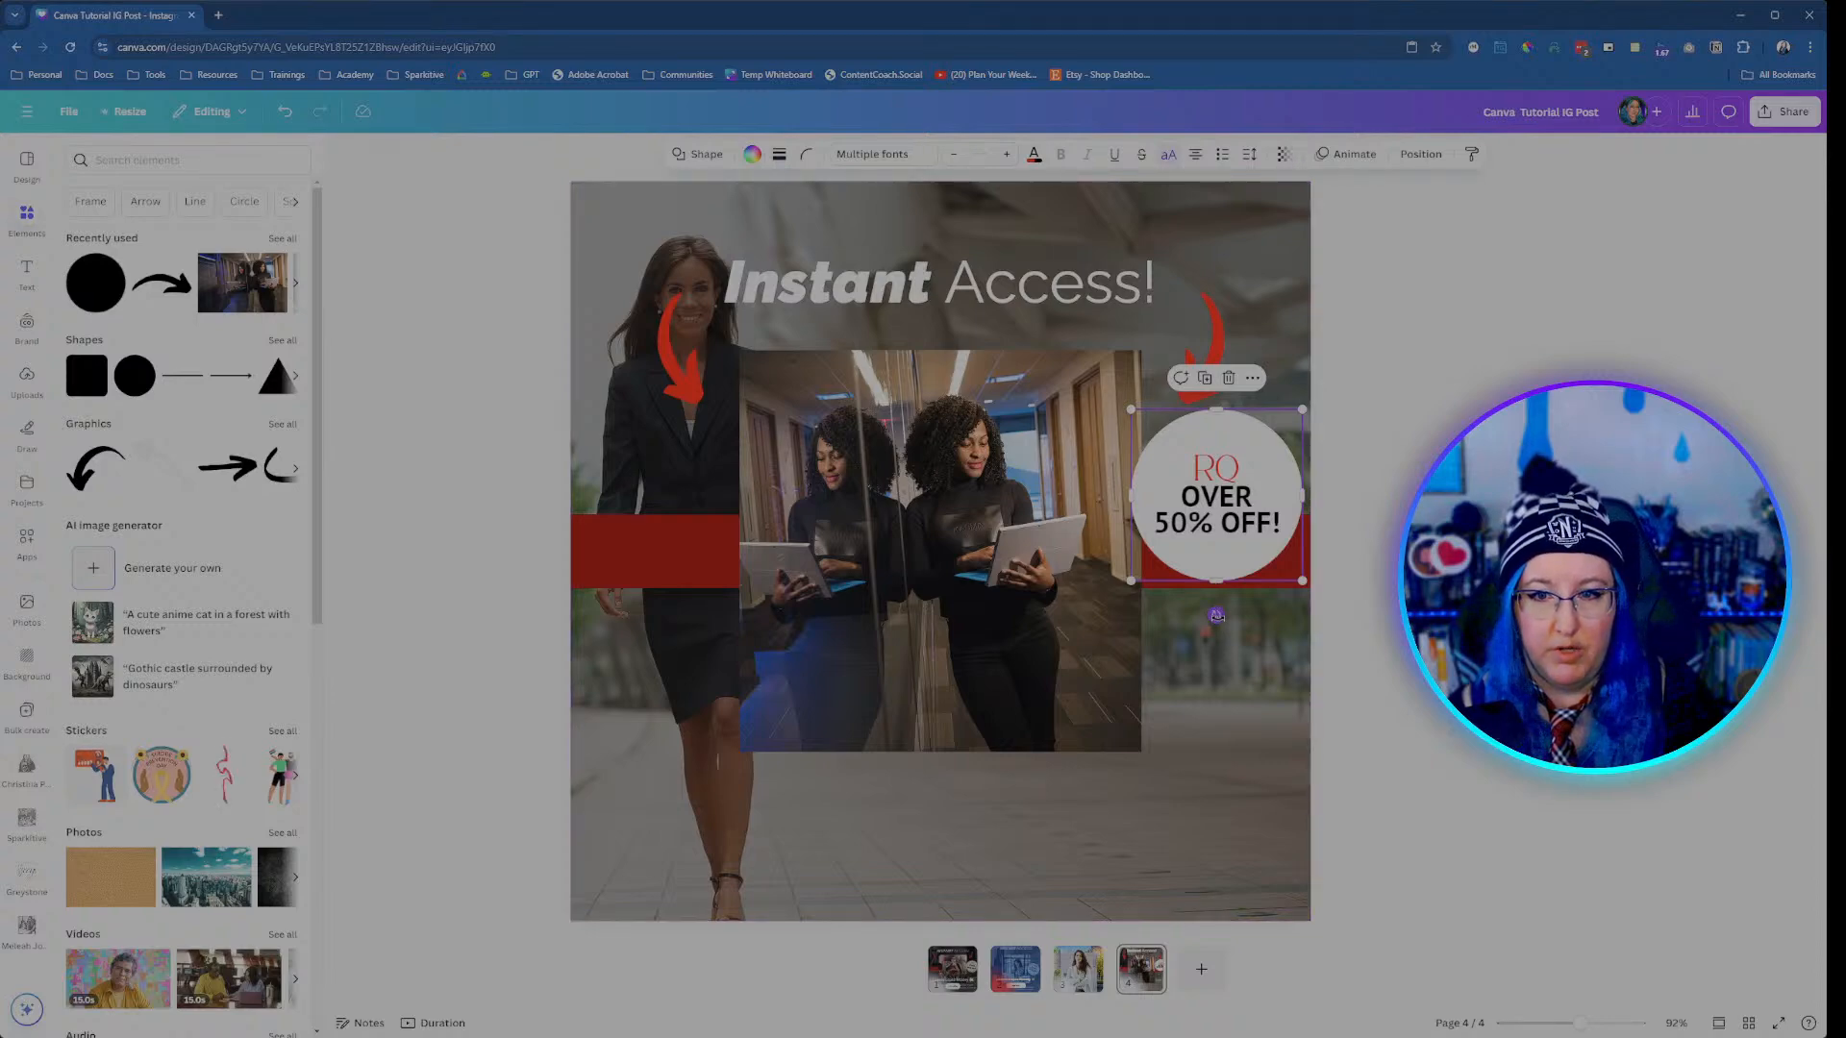
# Step: Rotate the discount badge to about 14° and view page 1 for comparison
pyautogui.moveTo(1217, 616); pyautogui.dragTo(1185, 621)
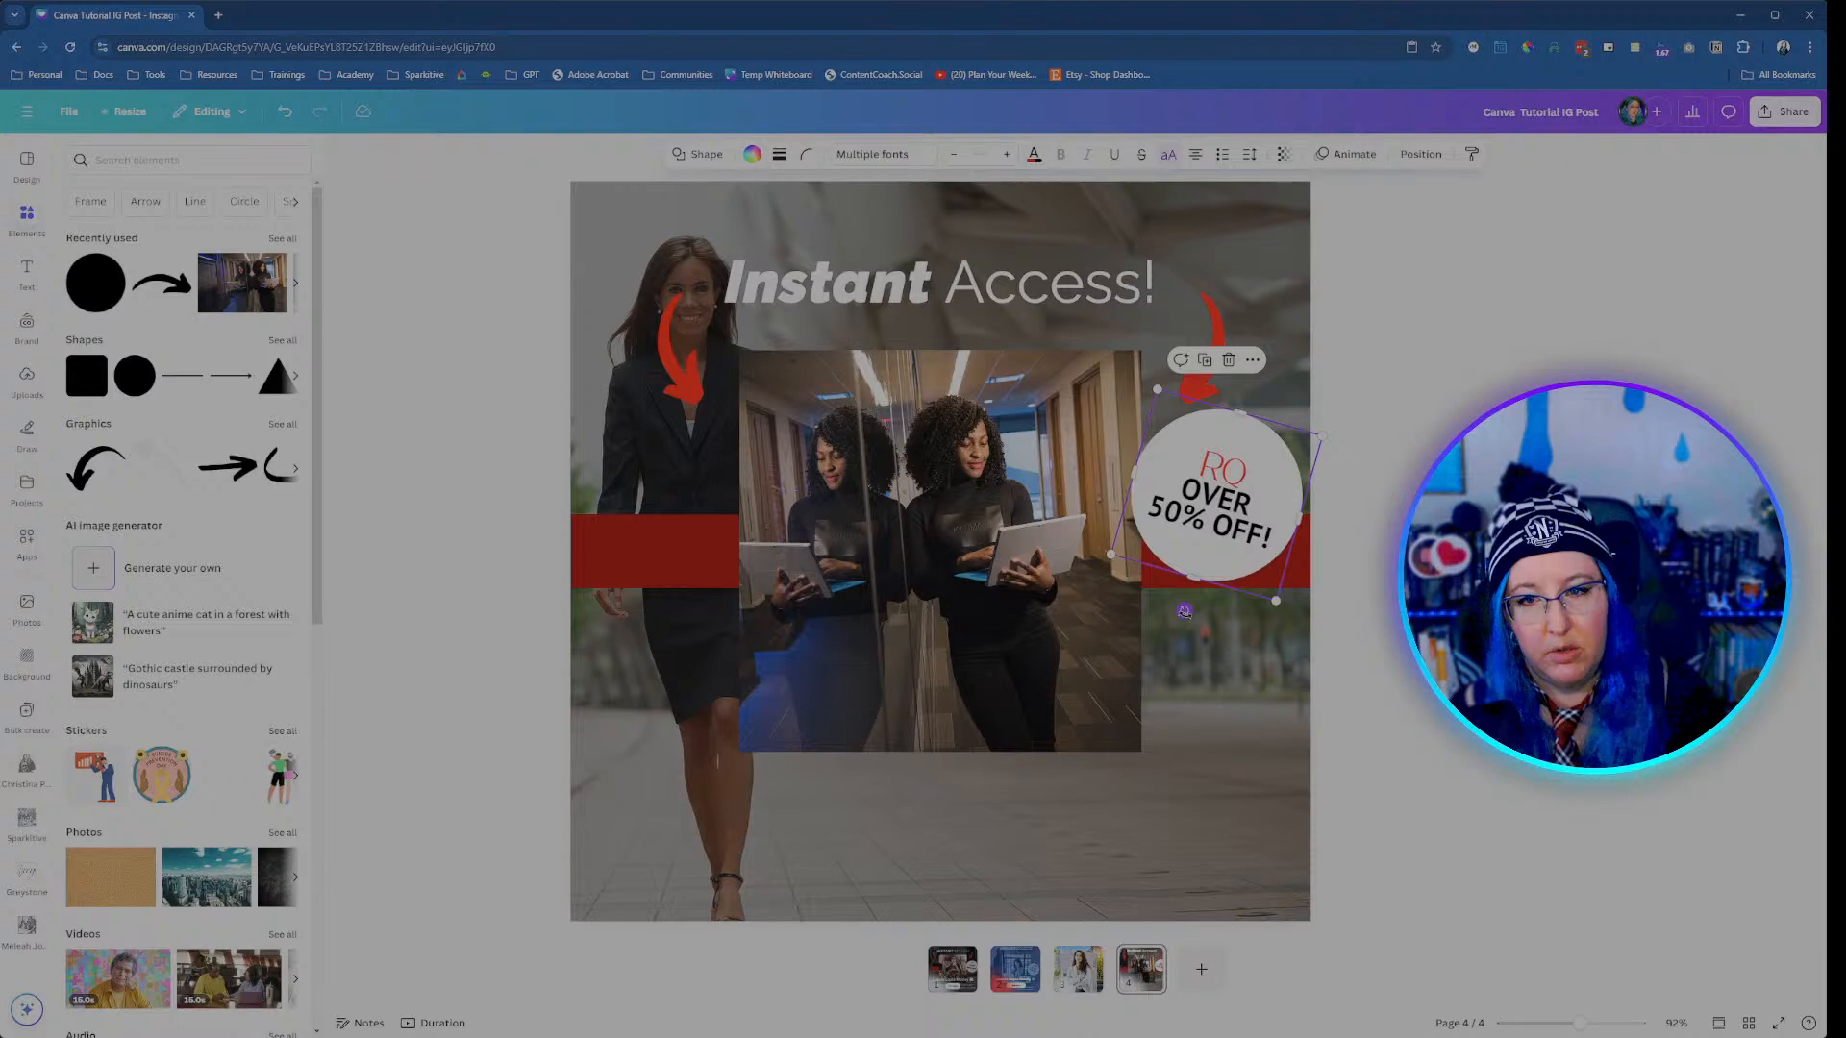
pyautogui.click(1471, 605)
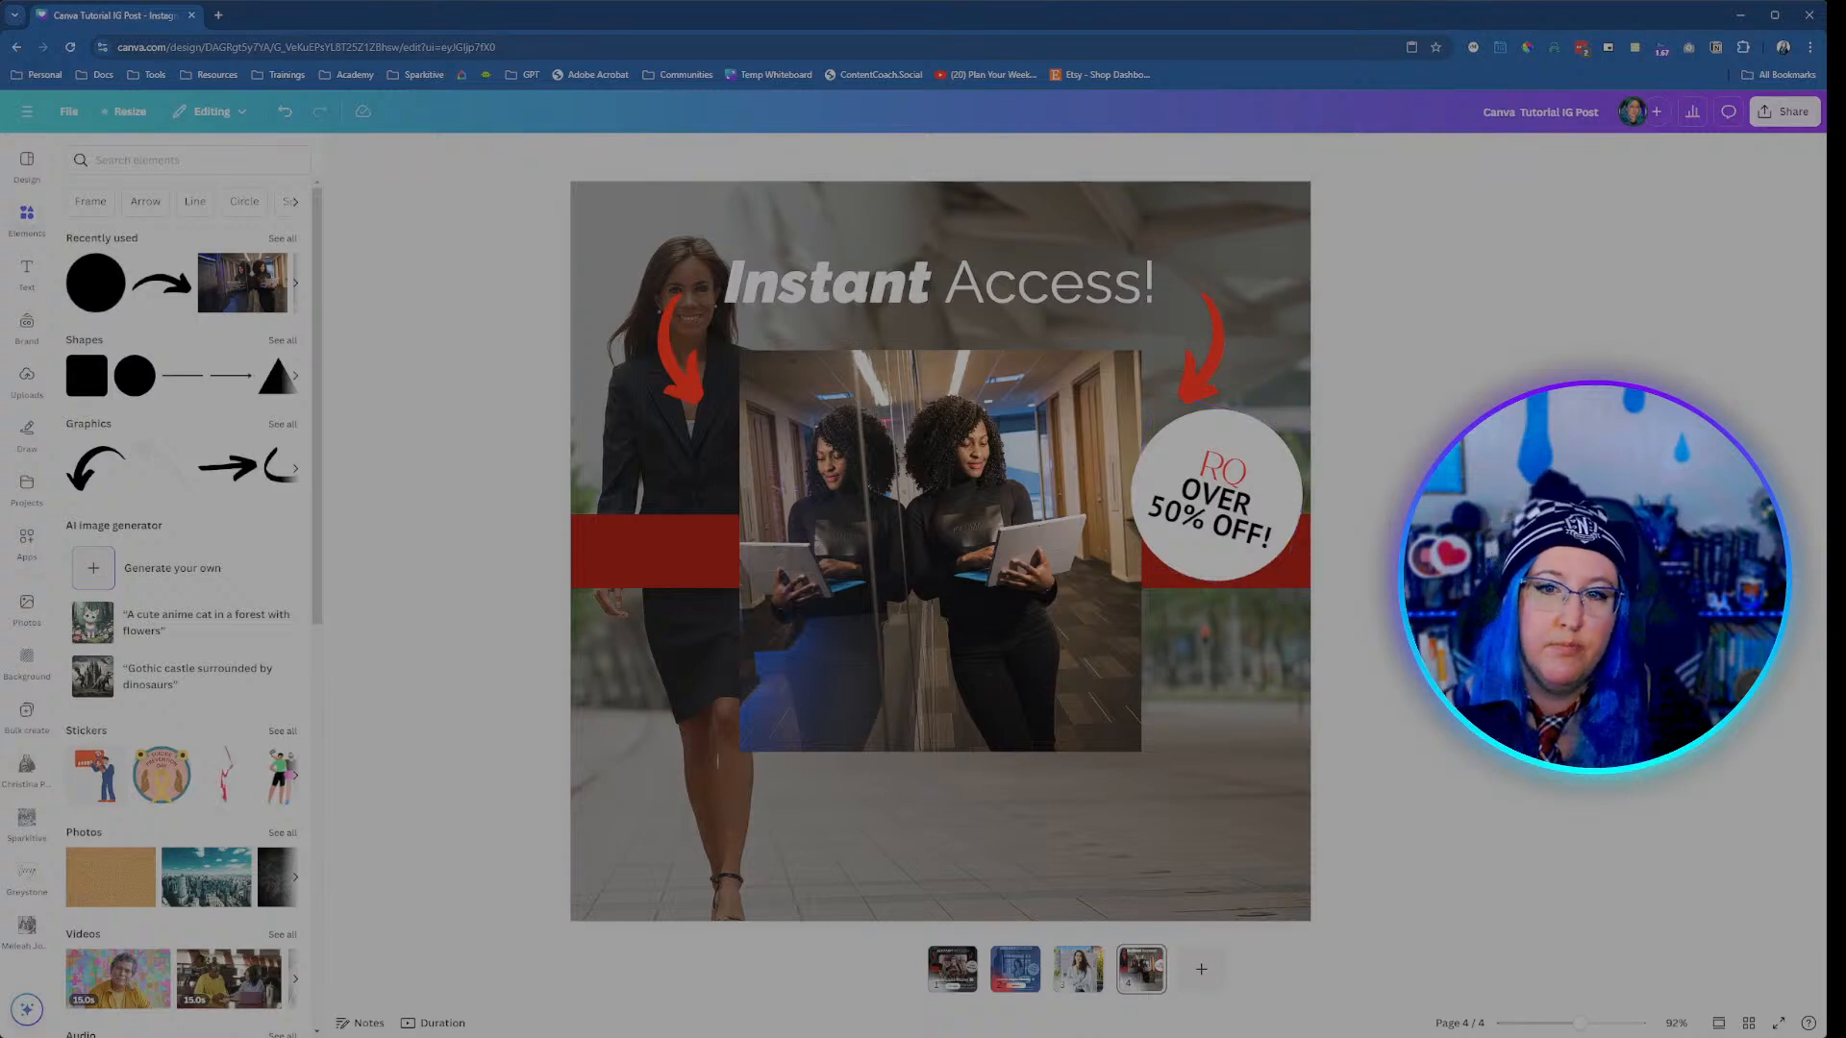
pyautogui.click(946, 972)
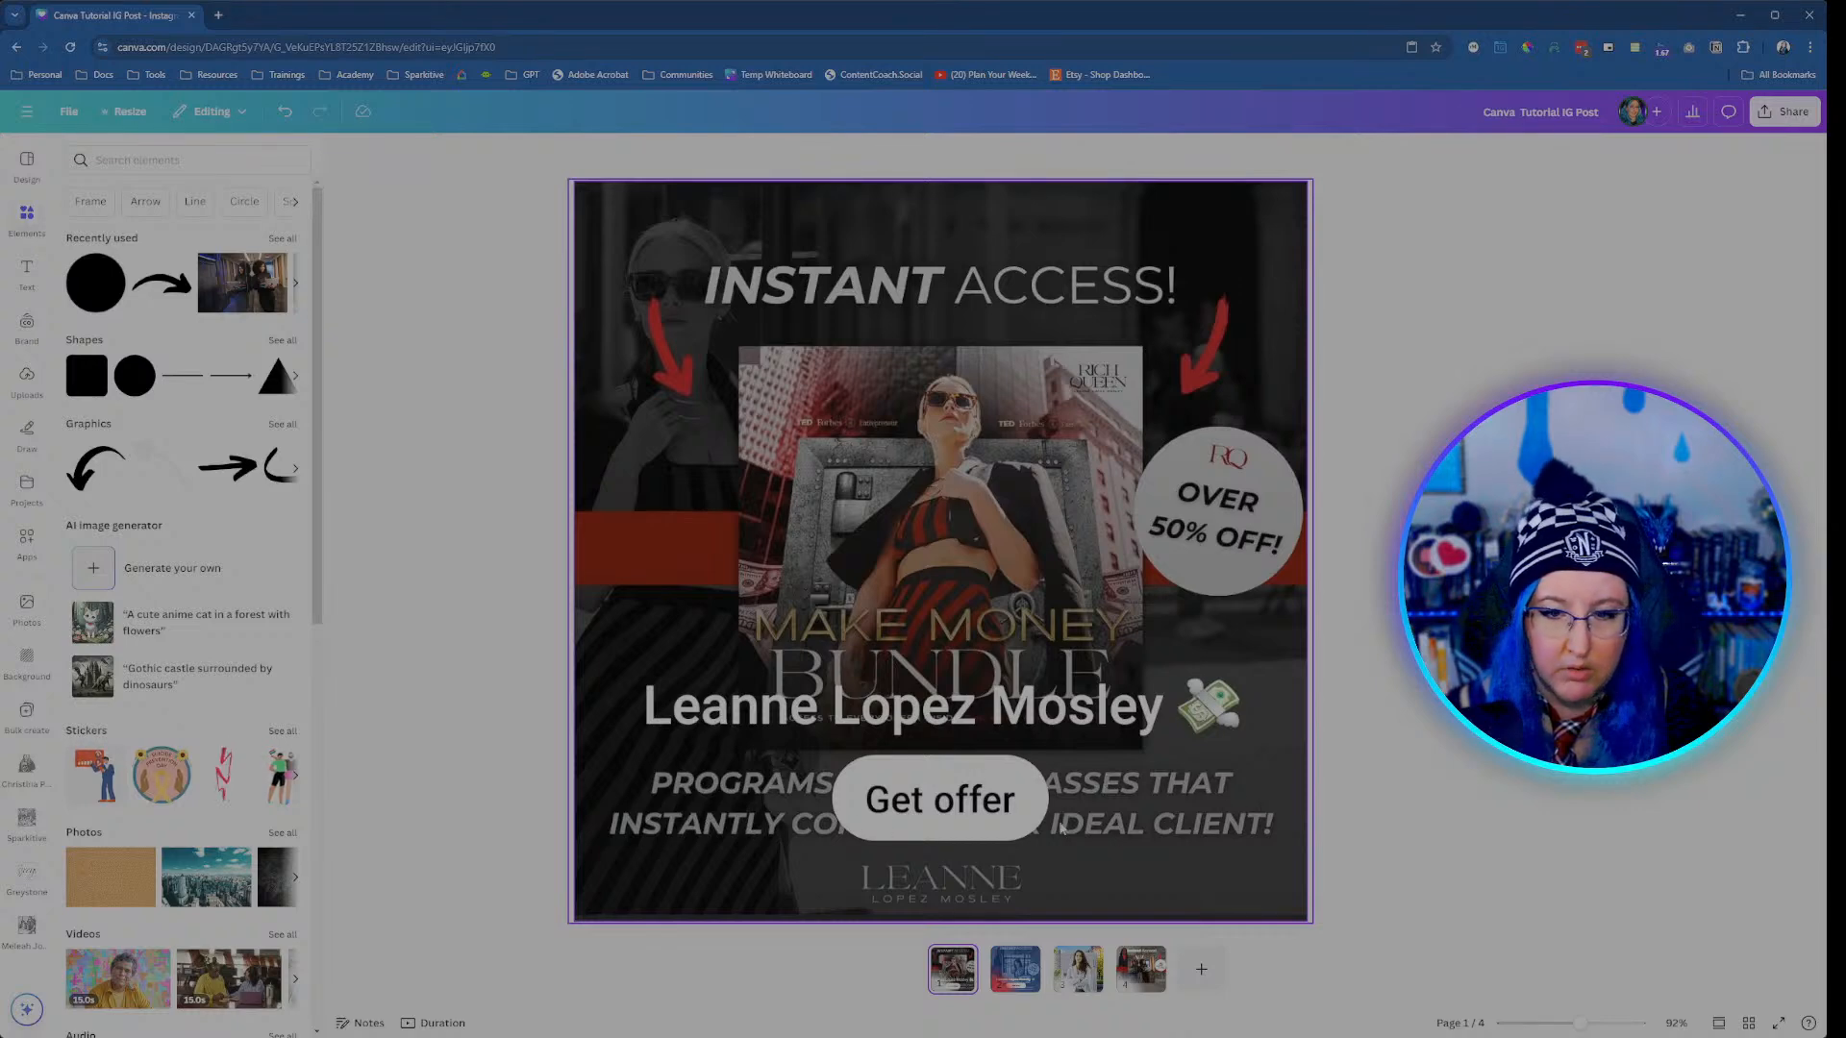
# Step: Duplicate the 'Instant Access!' heading on page 4 and drag the copy below the laptop photo
pyautogui.click(1125, 979)
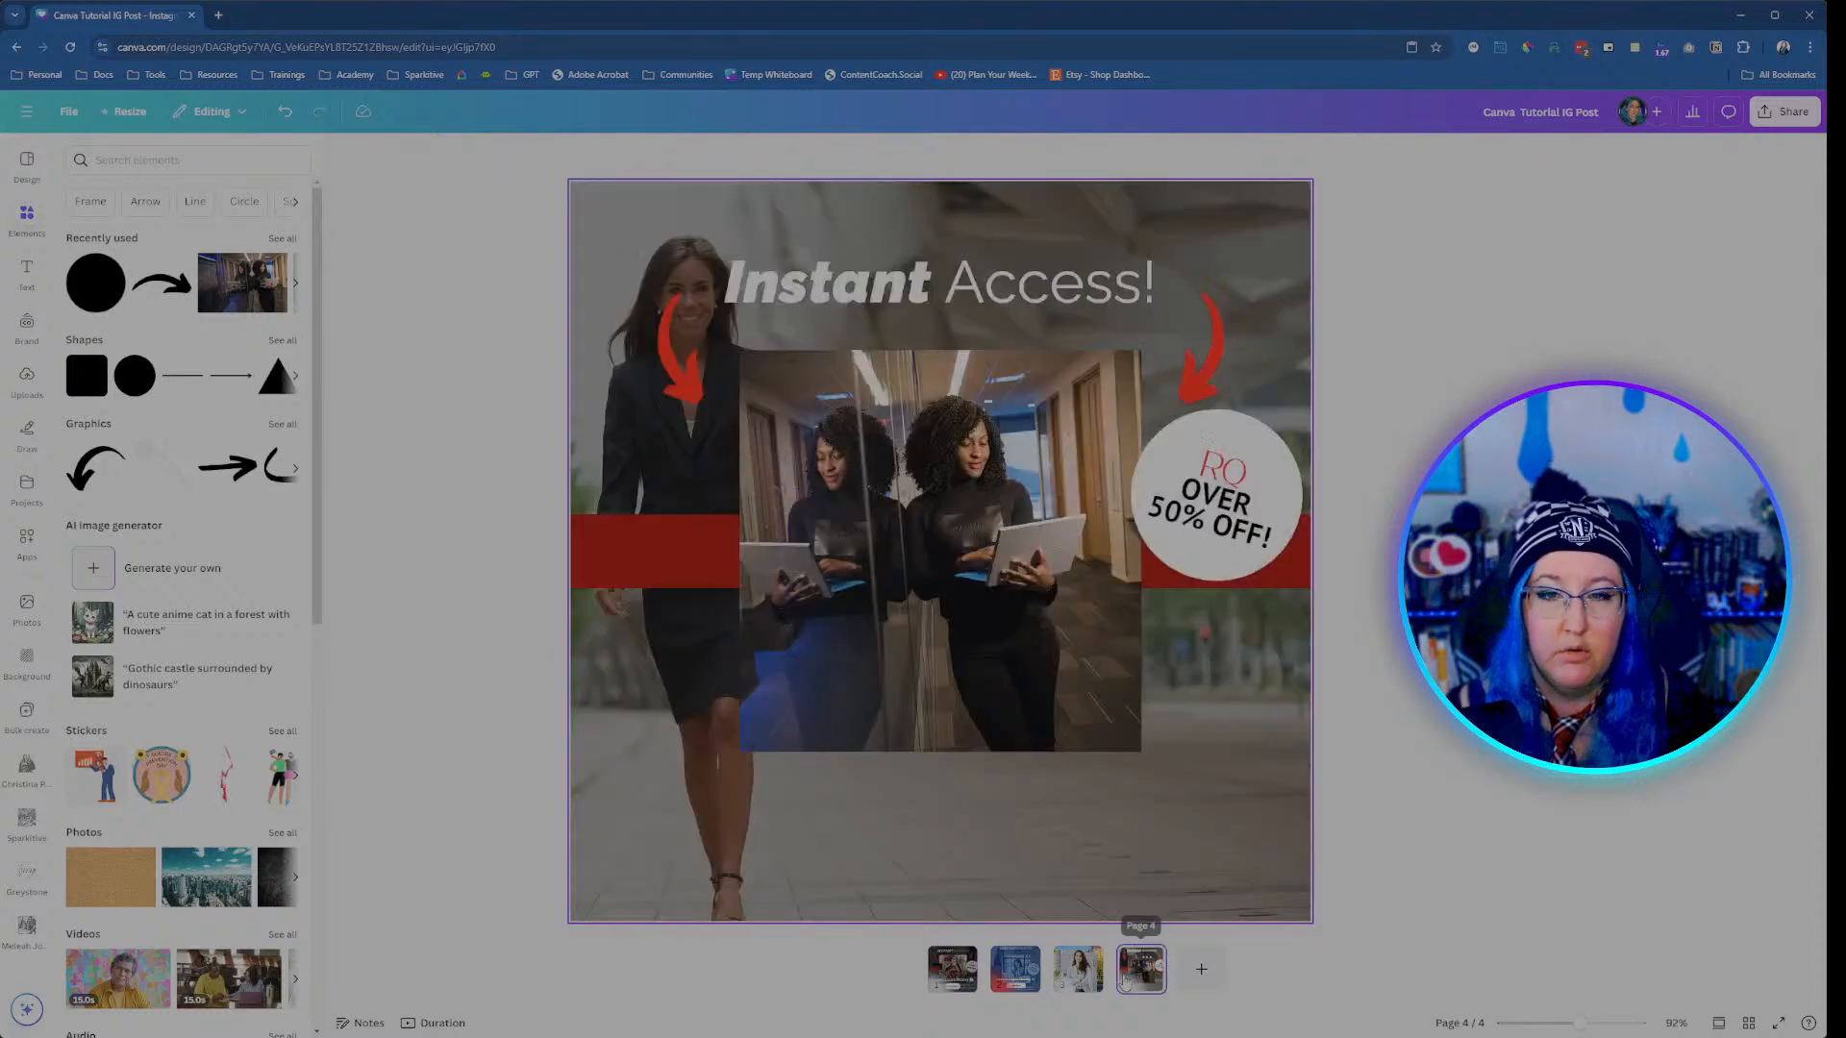
pyautogui.click(1028, 281)
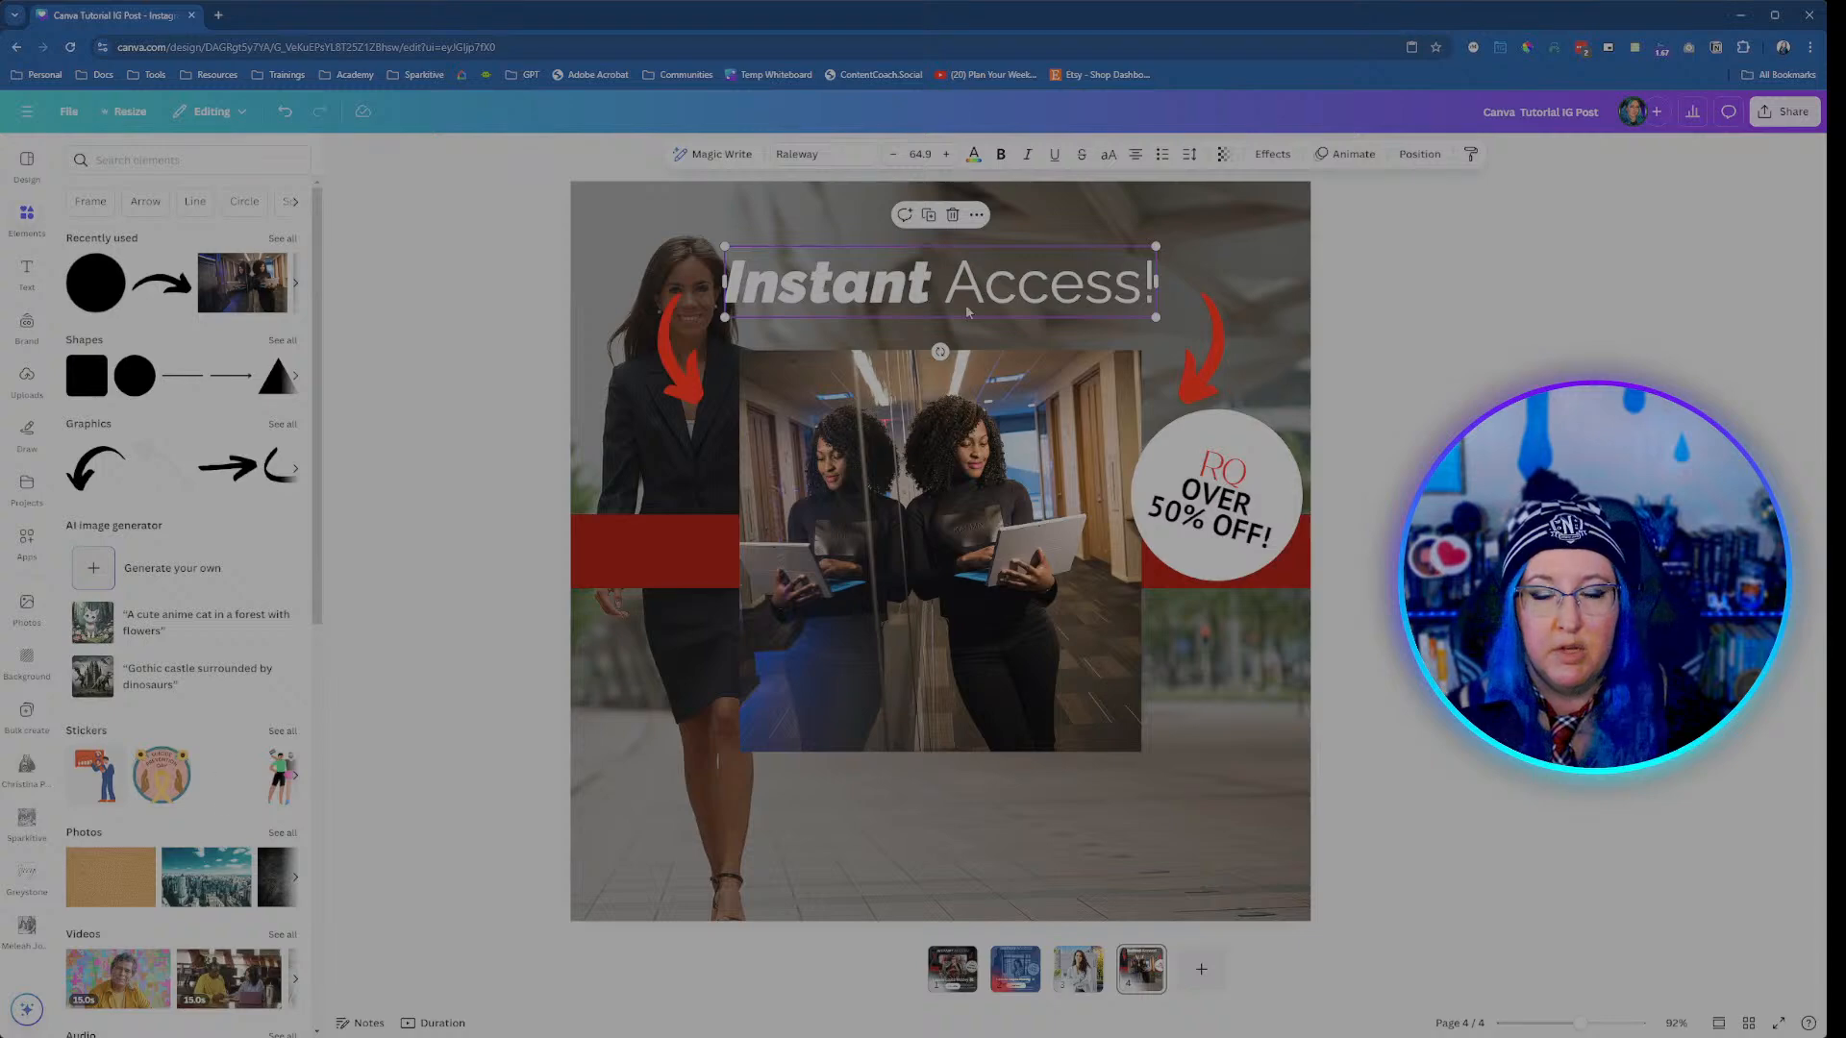
pyautogui.hotkey('ctrl', 'd')
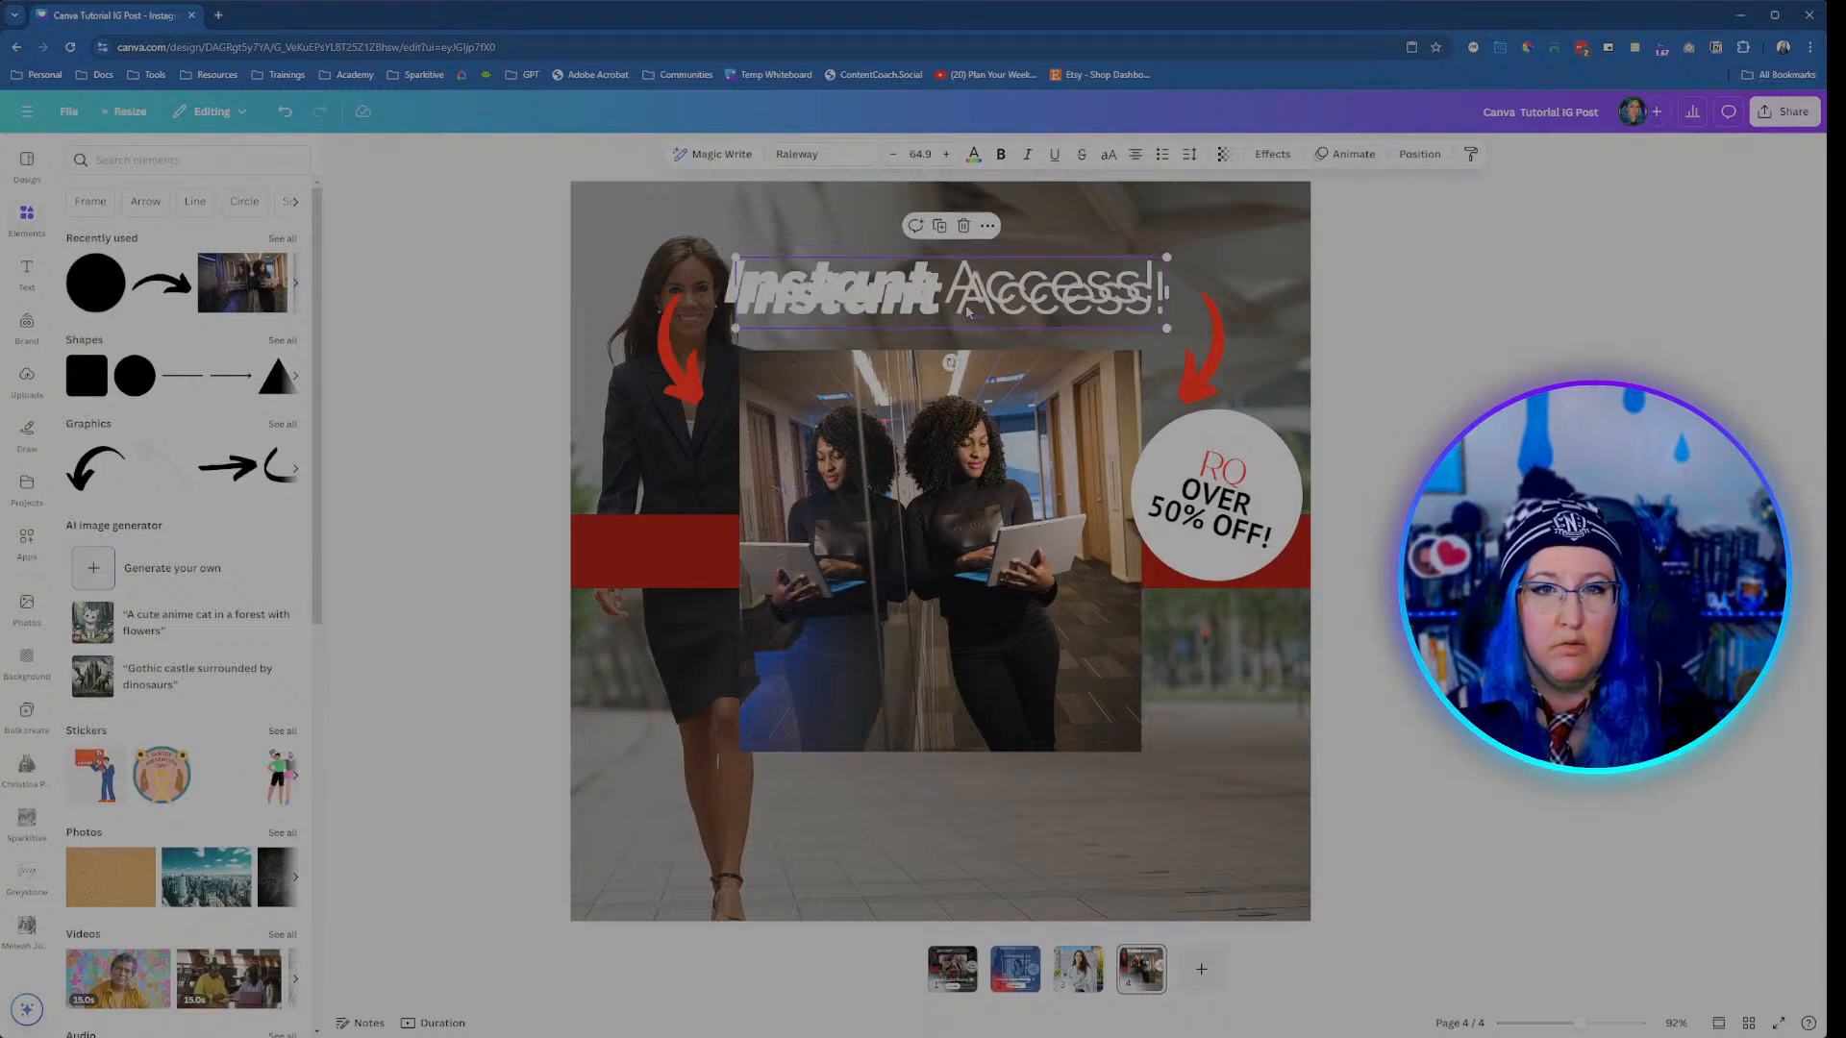
pyautogui.doubleClick(967, 310)
pyautogui.press('Escape')
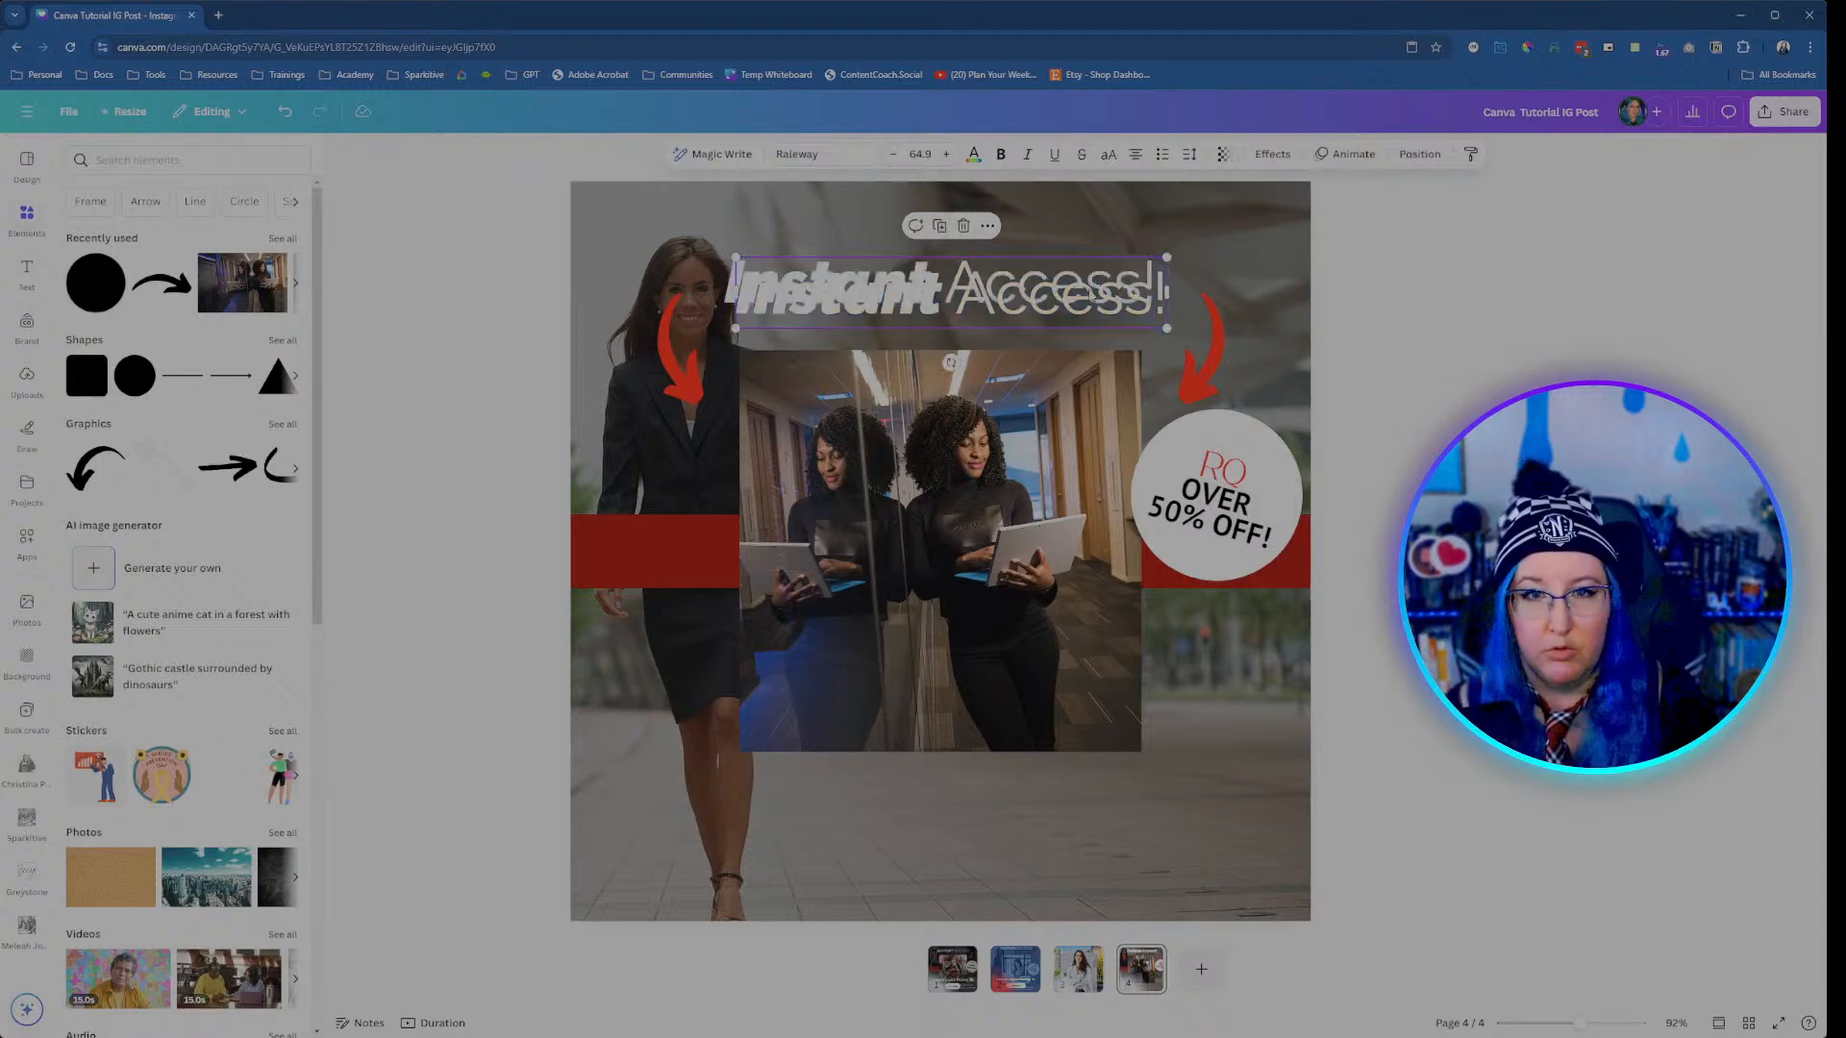
pyautogui.press('Delete')
pyautogui.click(774, 314)
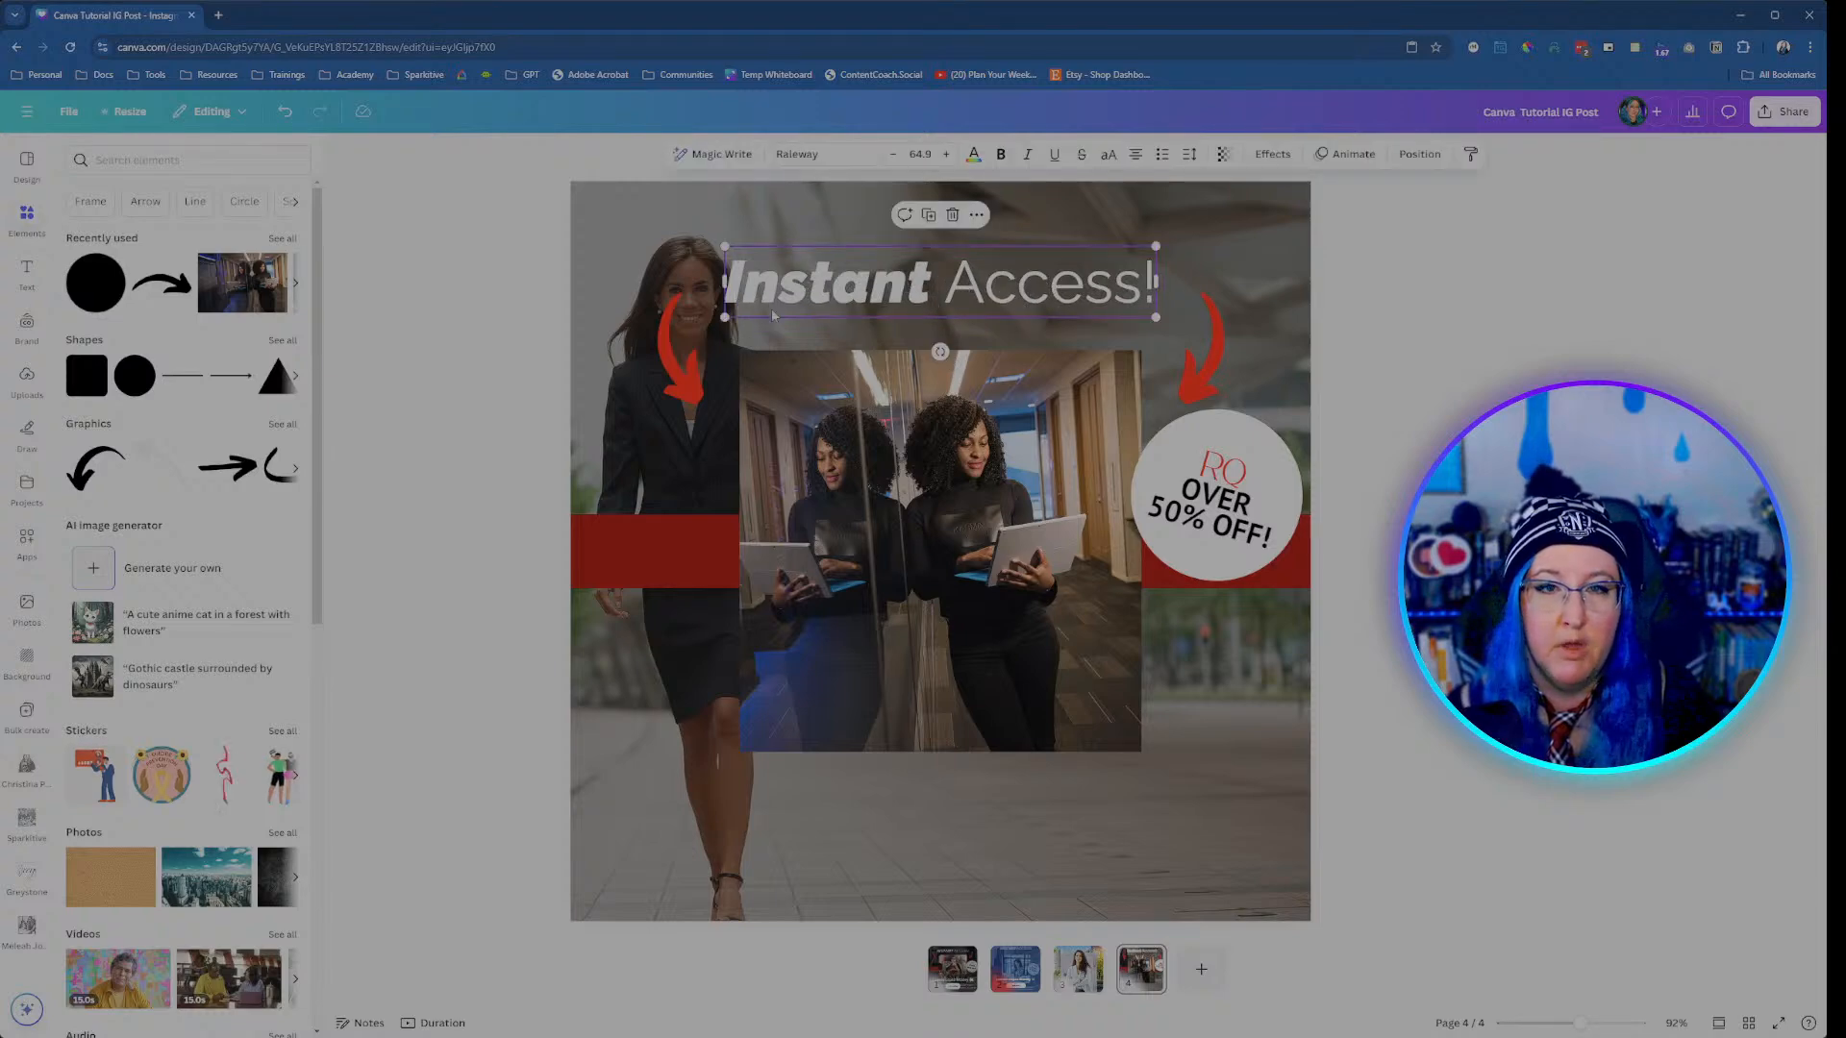
pyautogui.click(929, 217)
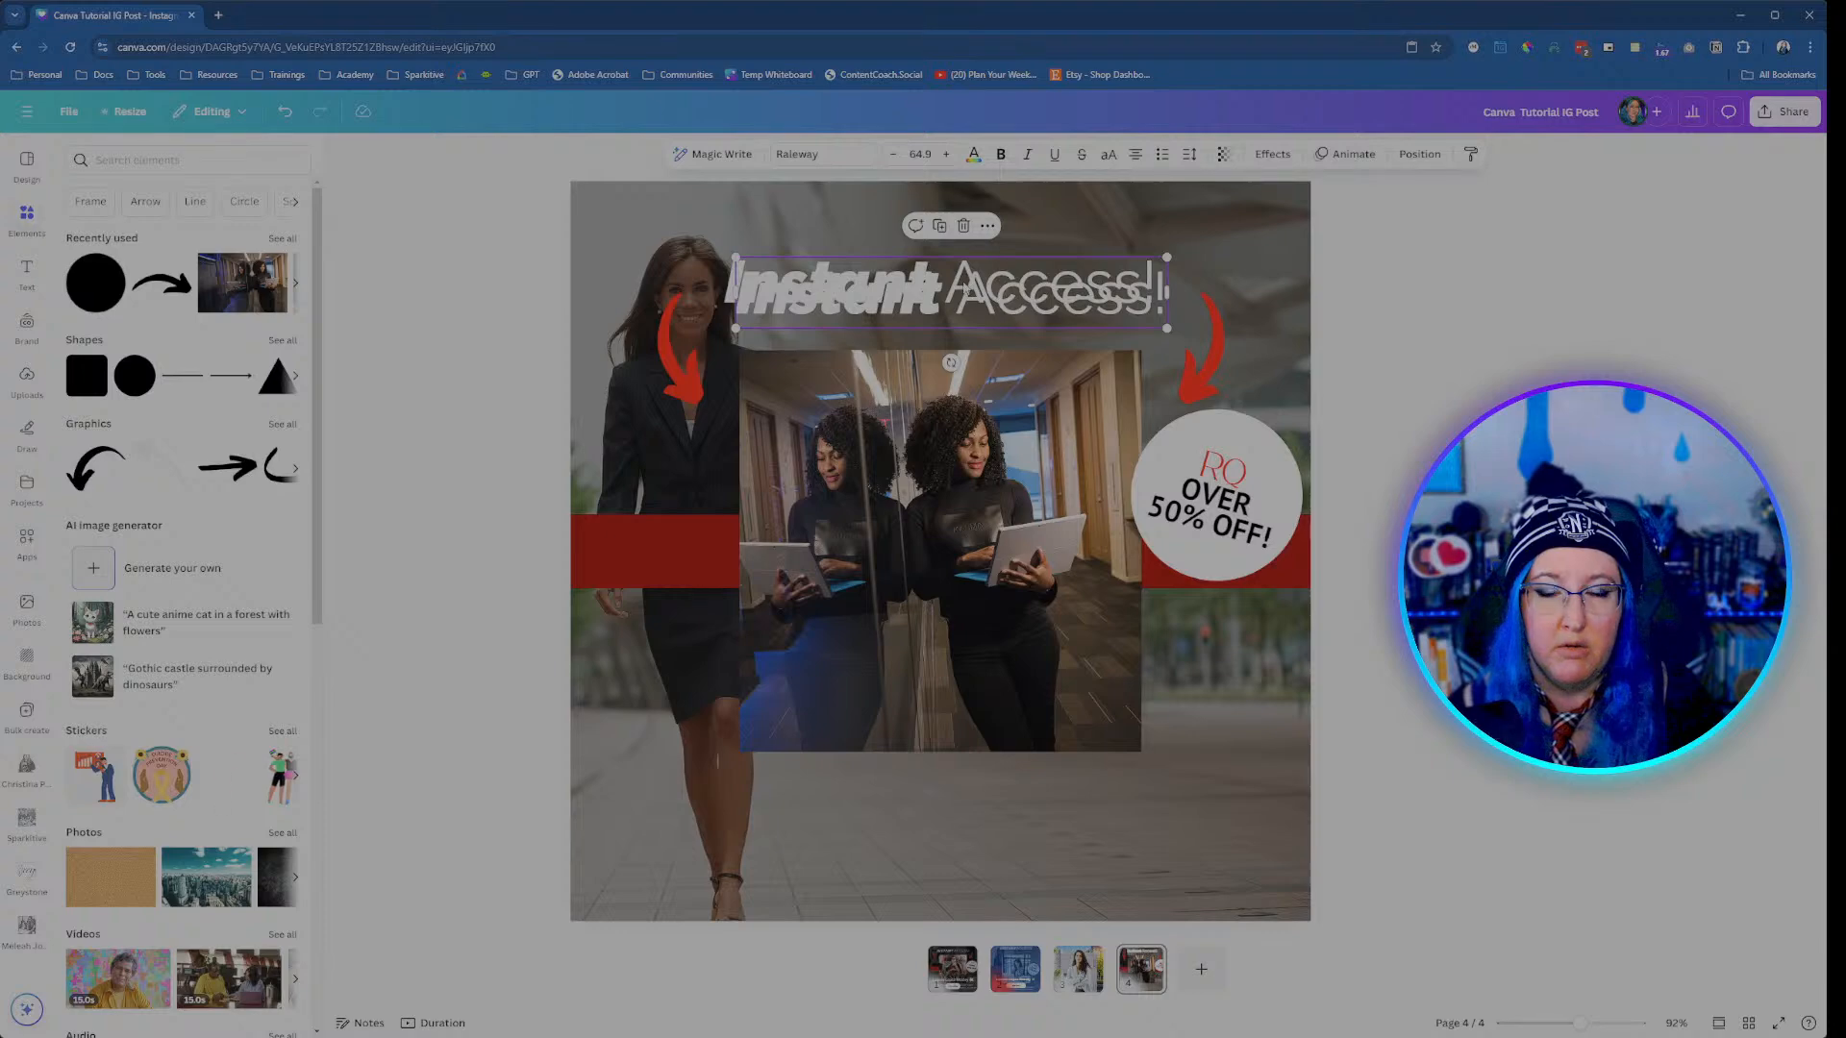
pyautogui.moveTo(964, 287); pyautogui.dragTo(926, 810)
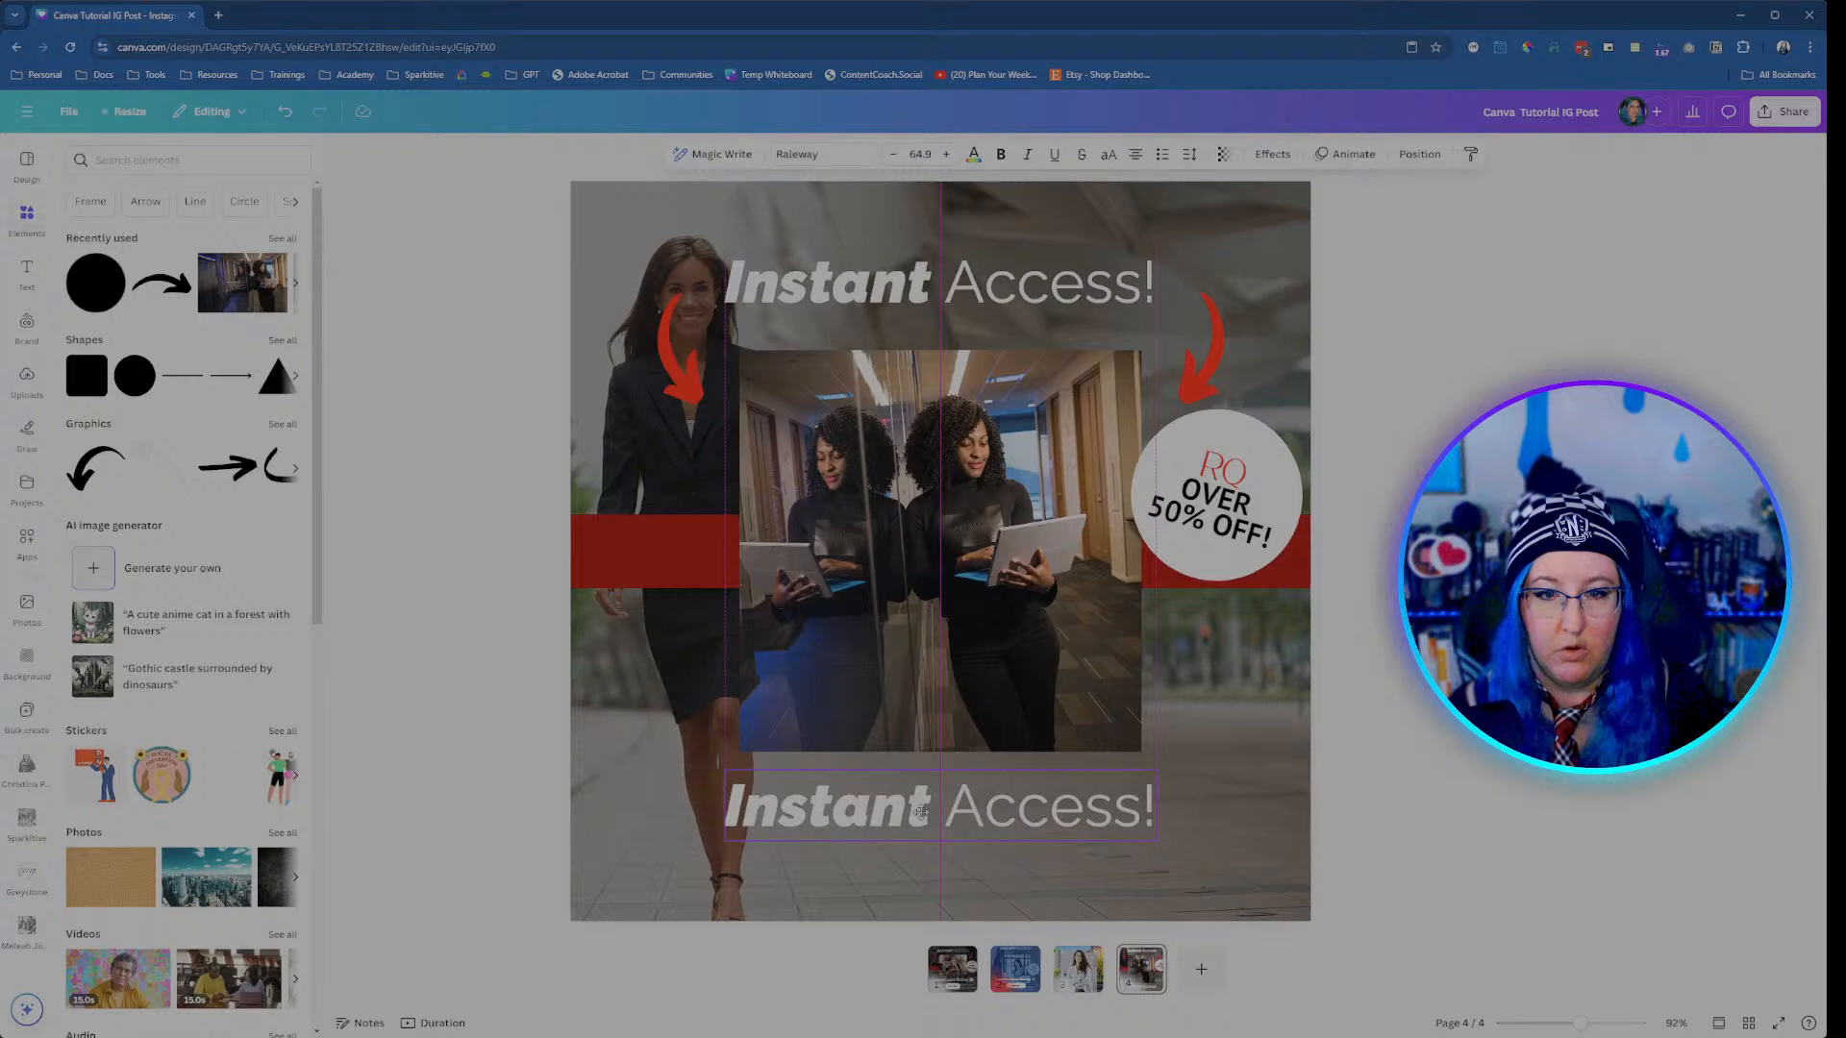
pyautogui.moveTo(921, 812); pyautogui.dragTo(1102, 826)
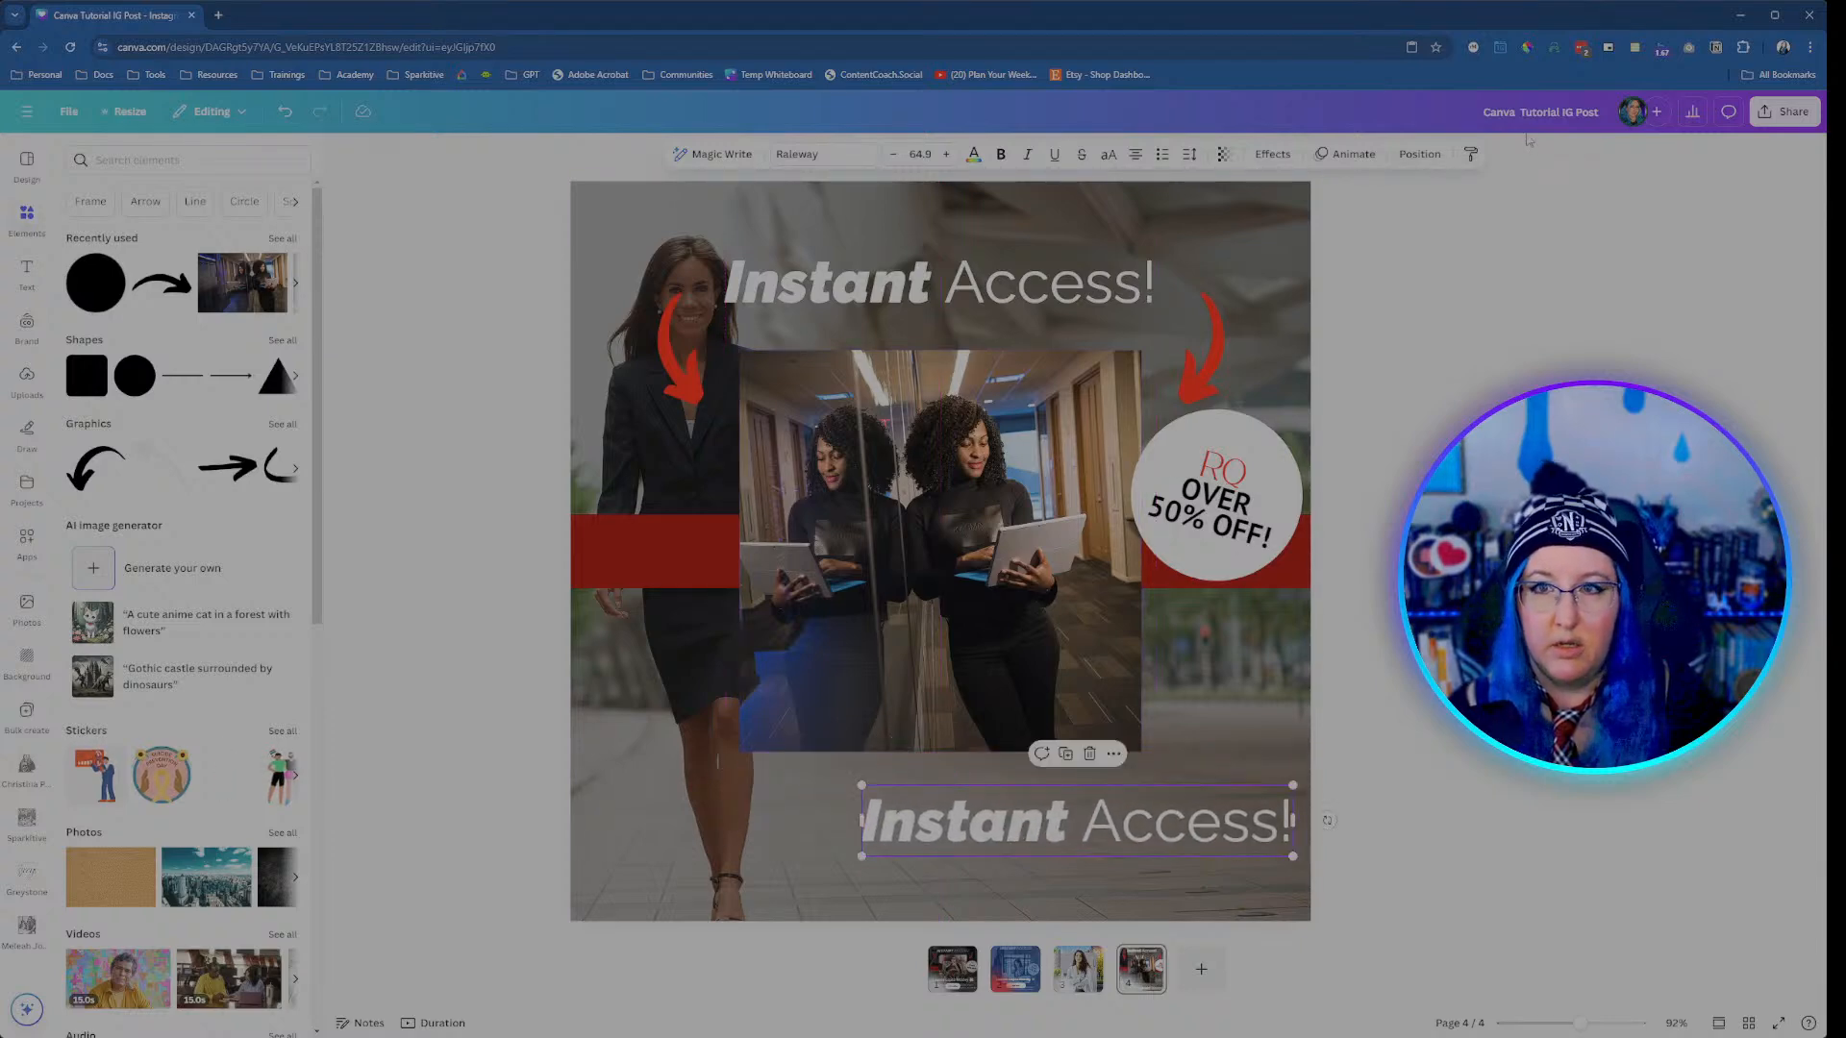
# Step: Centre the bottom heading copy on the page and retype it as 'Programs that something that'
pyautogui.click(1422, 167)
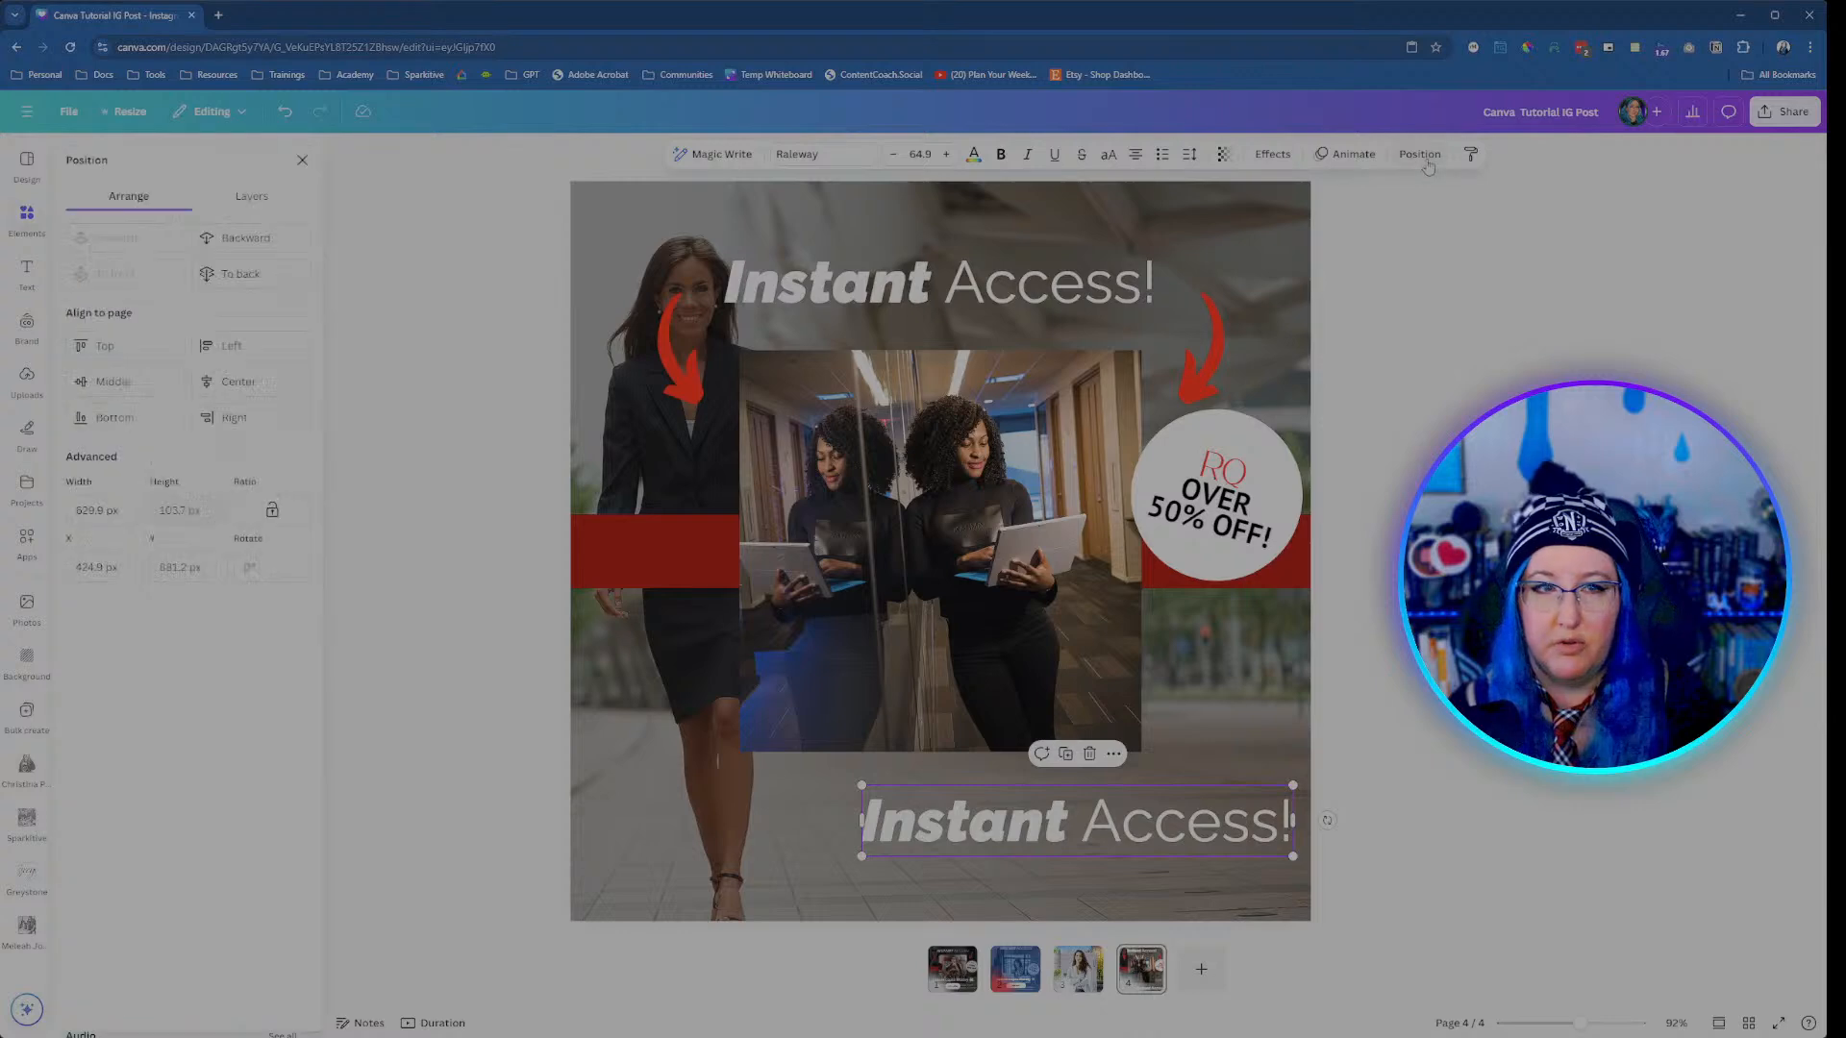
pyautogui.click(204, 381)
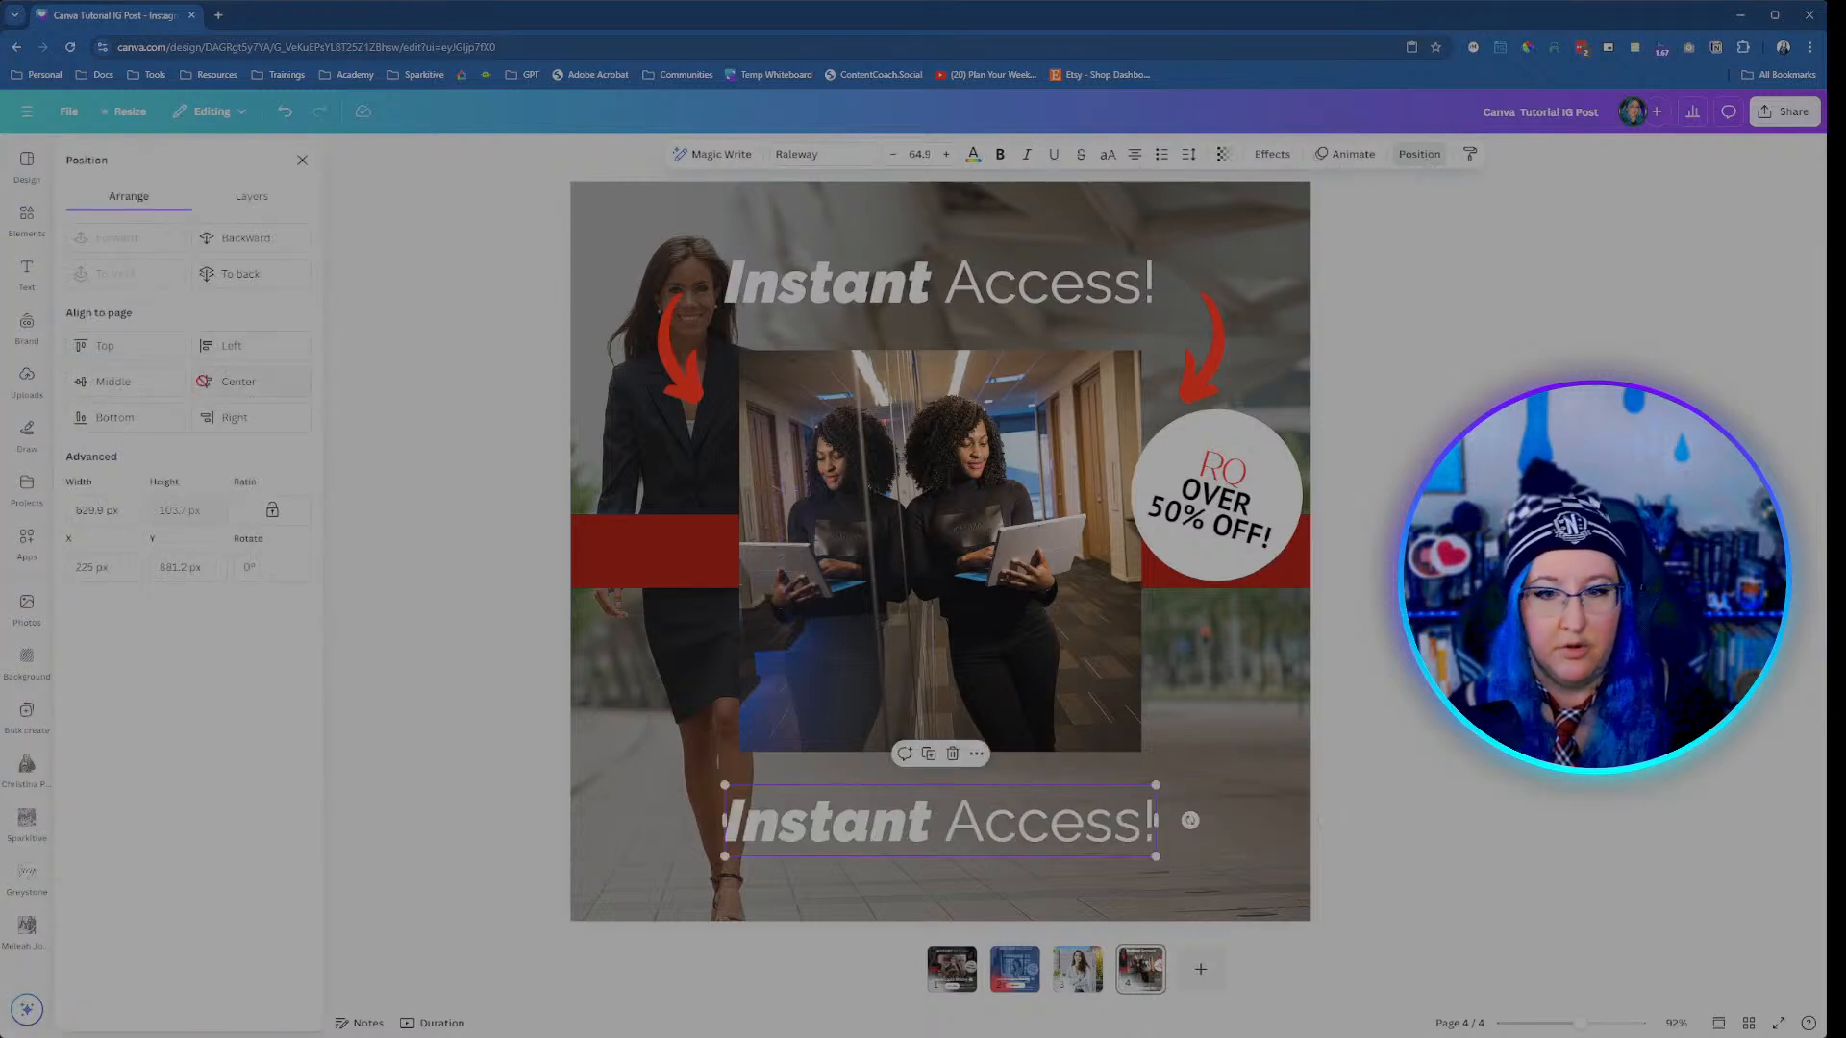
pyautogui.doubleClick(880, 819)
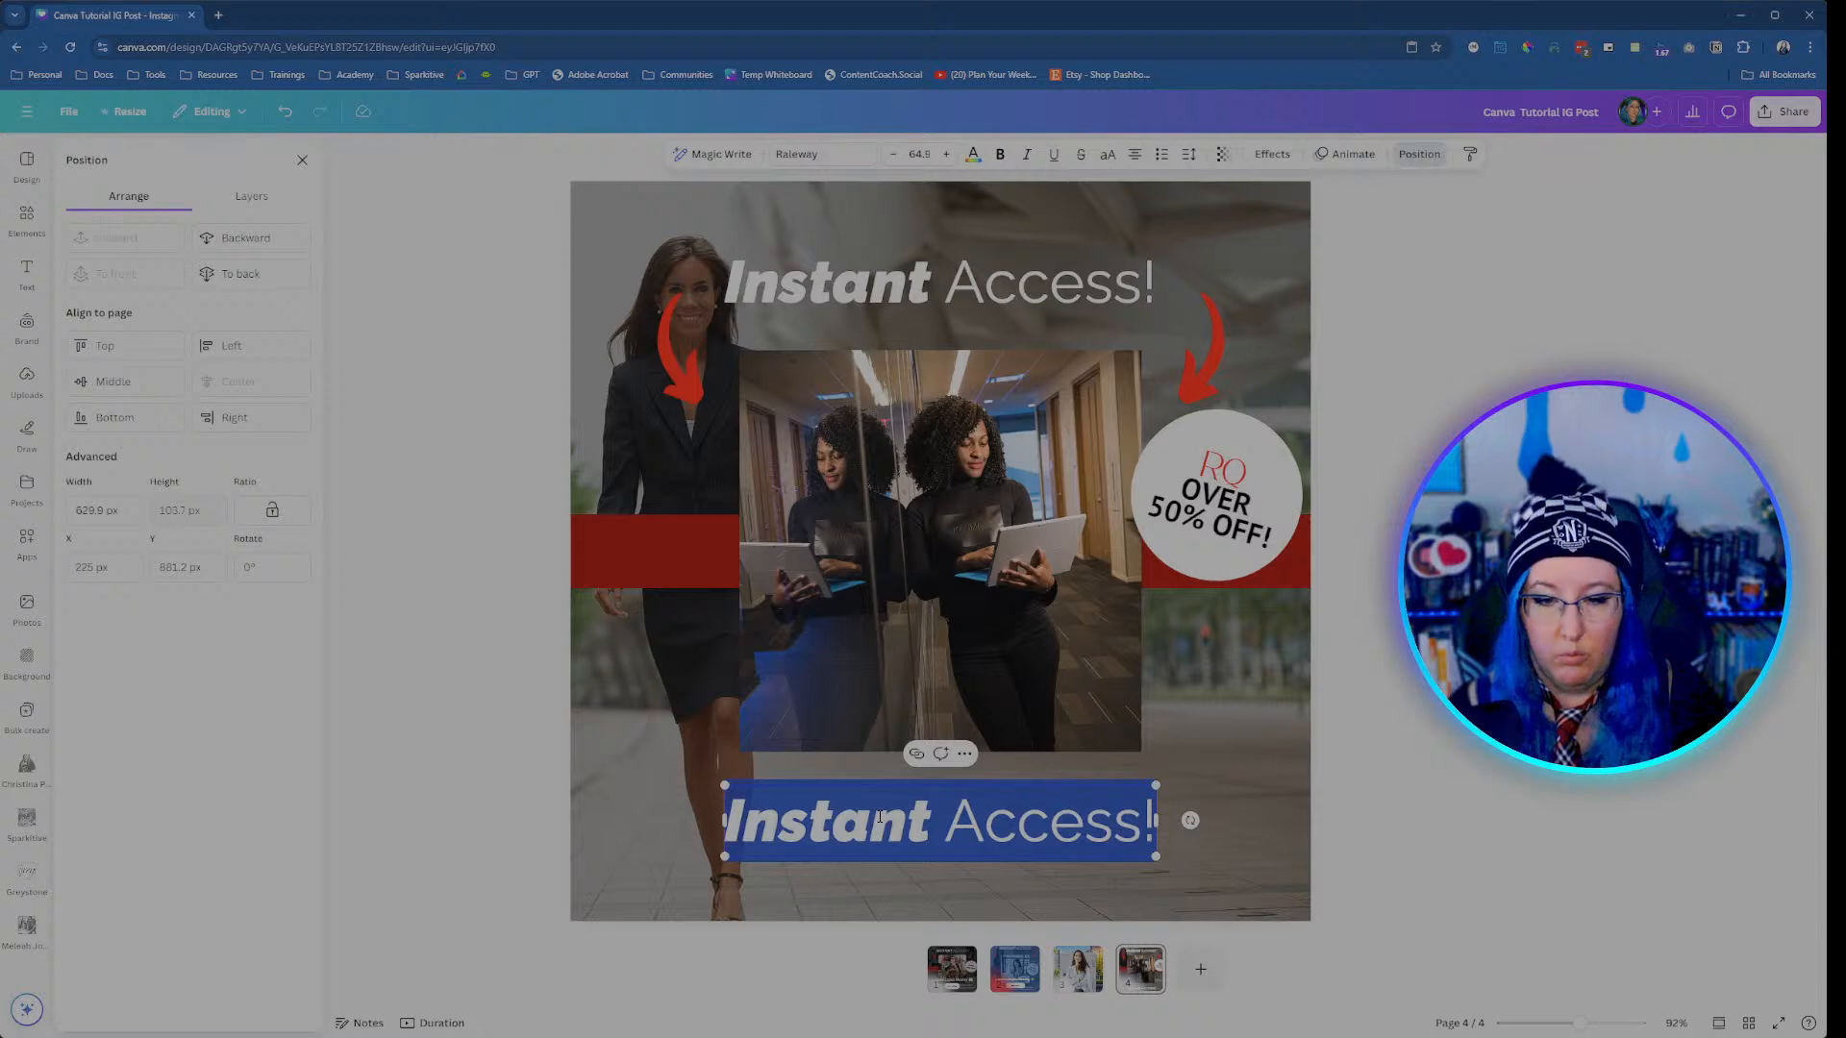
pyautogui.click(943, 972)
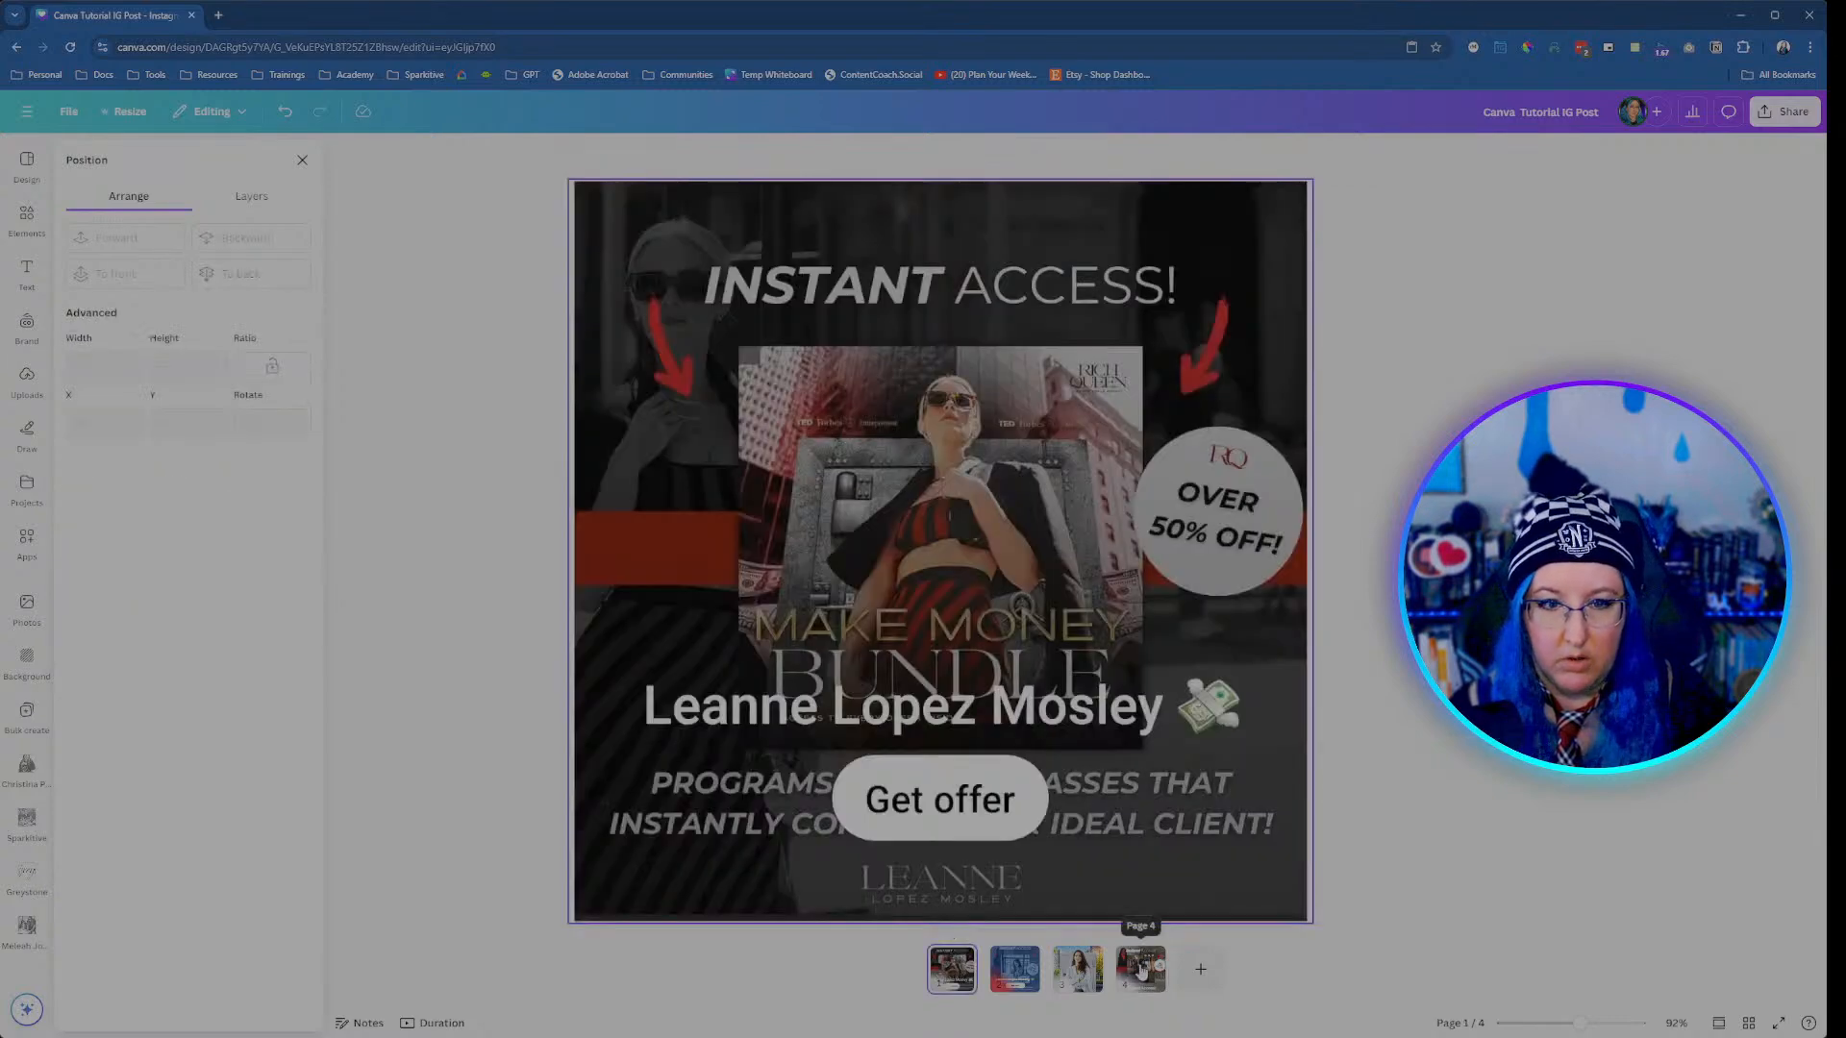
pyautogui.click(1141, 973)
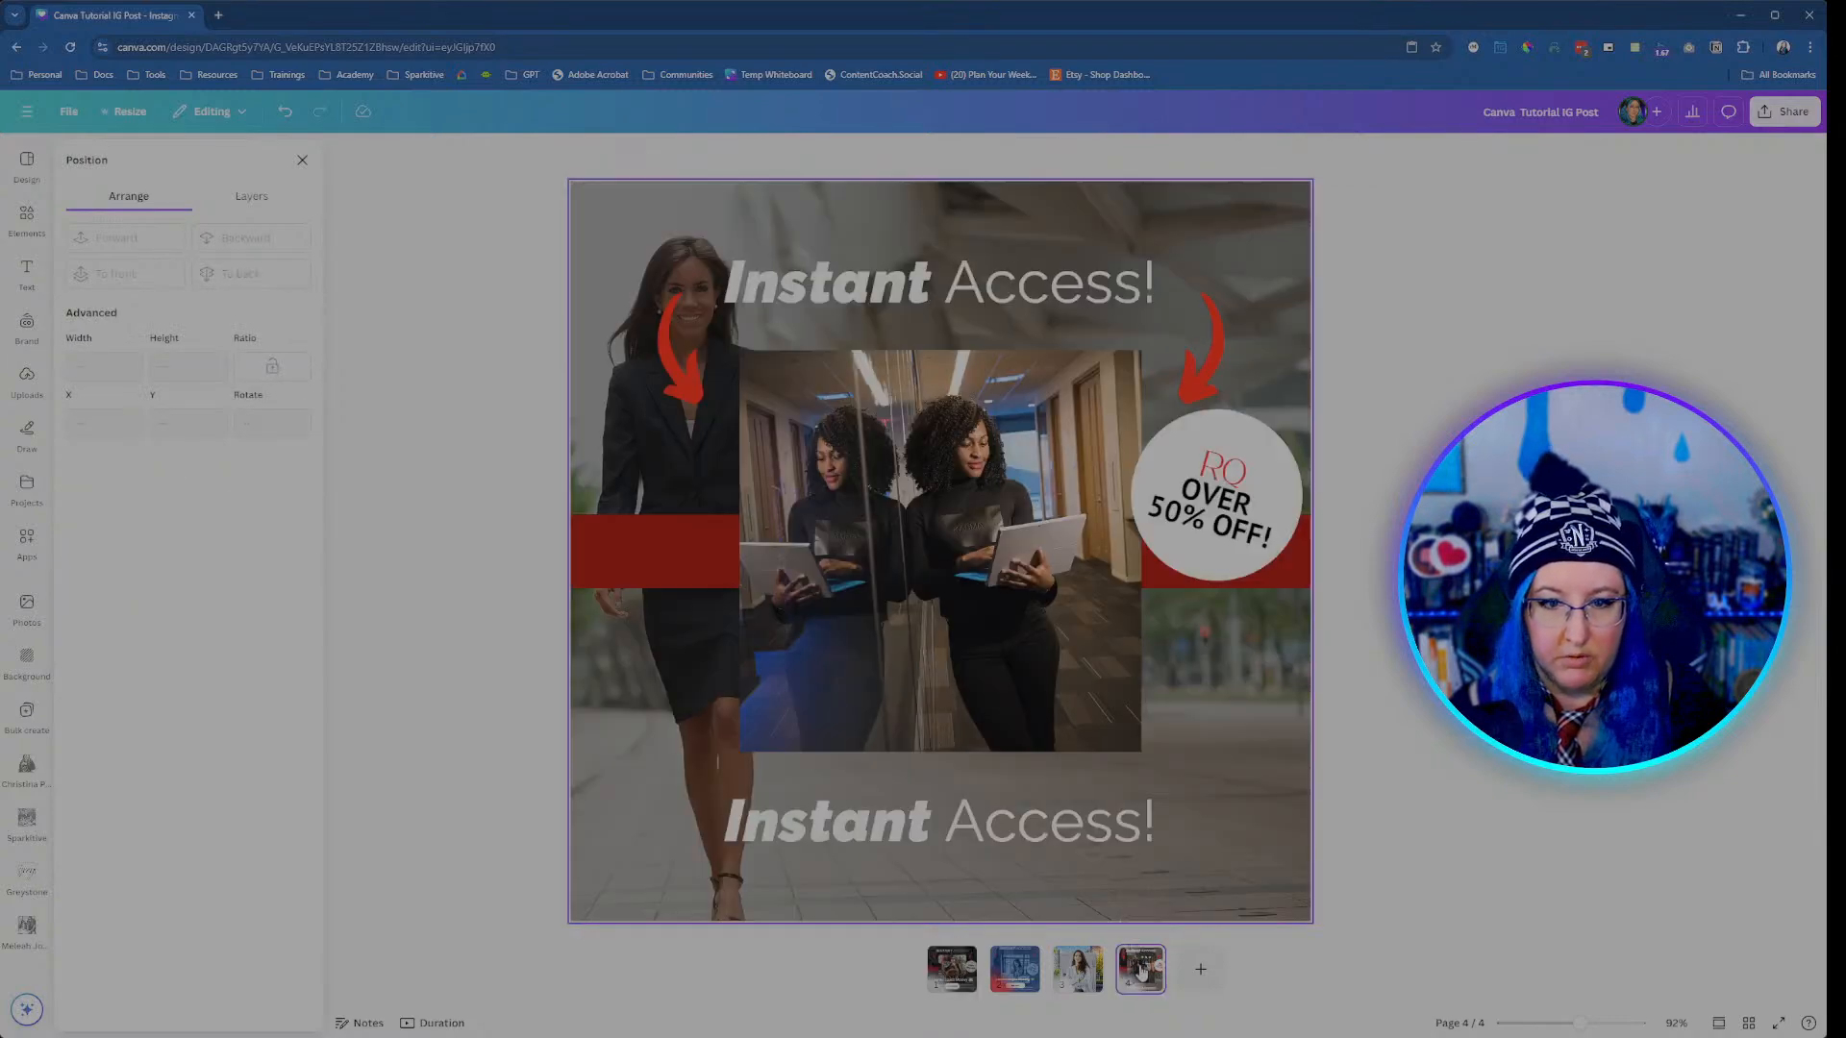
pyautogui.doubleClick(838, 829)
pyautogui.write('progrea')
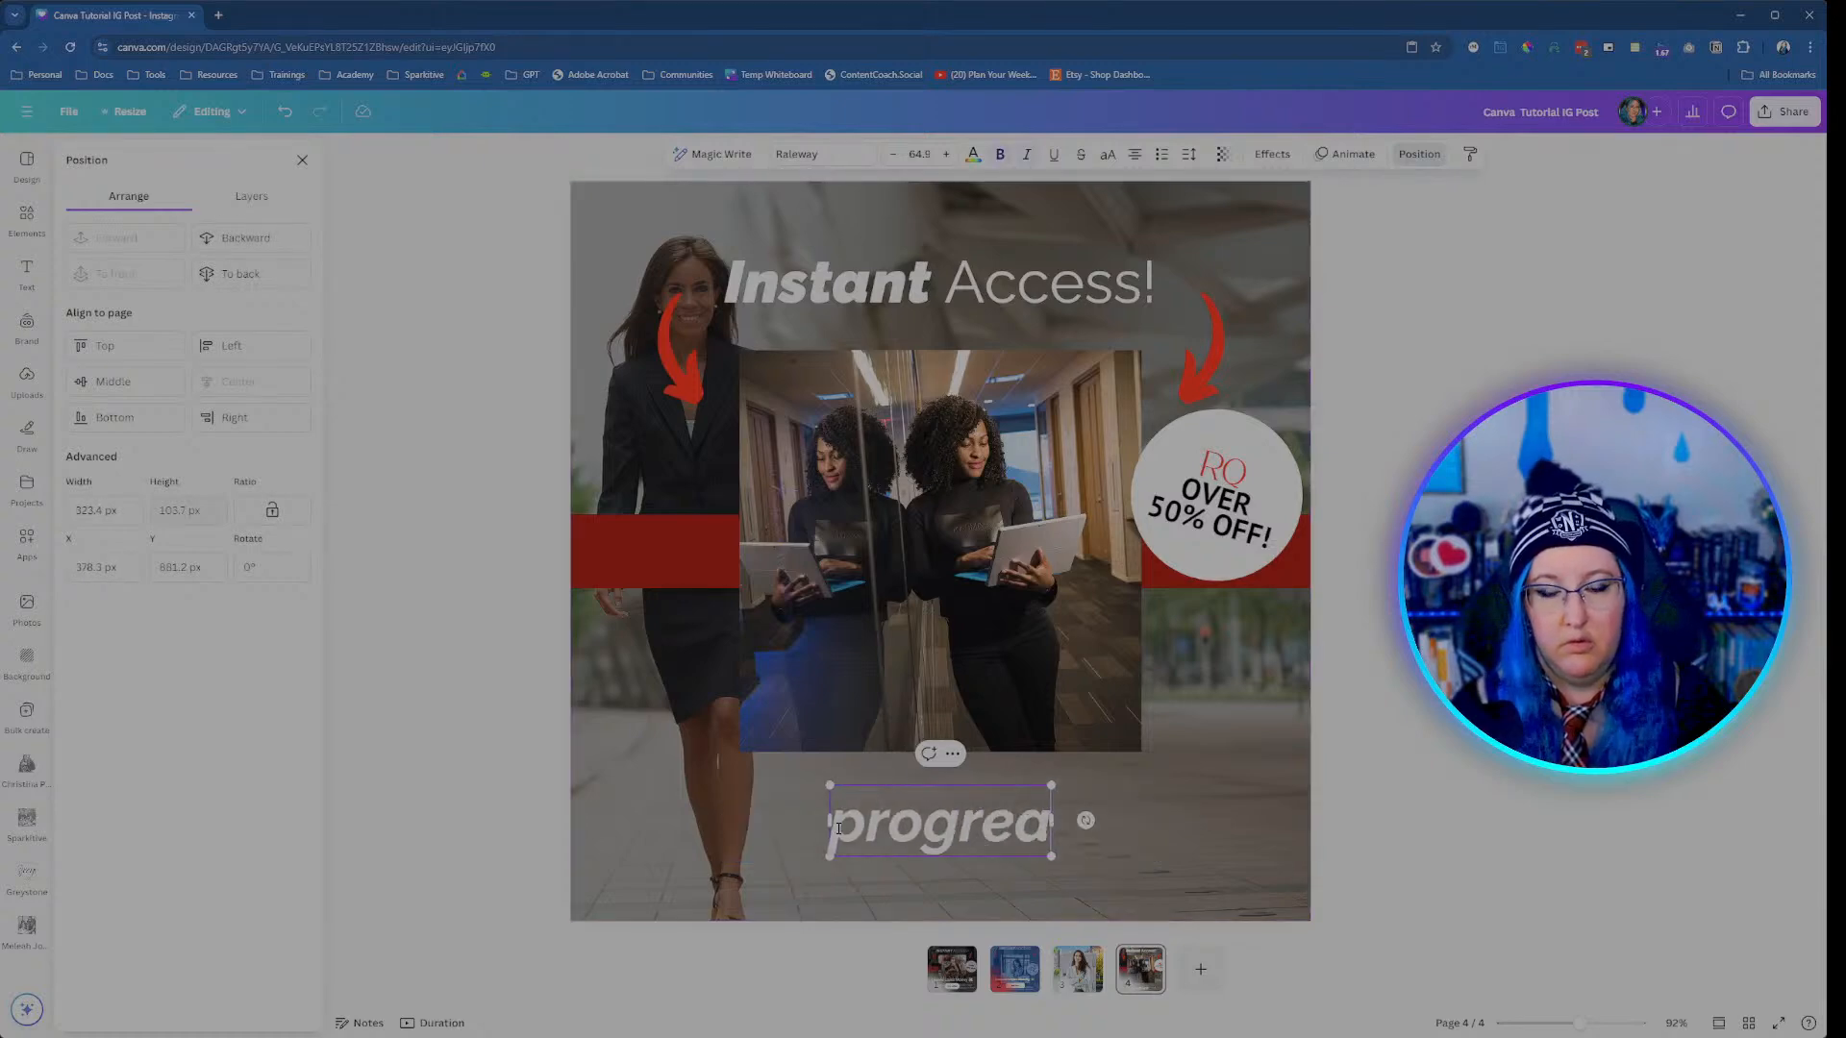
pyautogui.hotkey('ctrl', 'a')
pyautogui.write('Programs that')
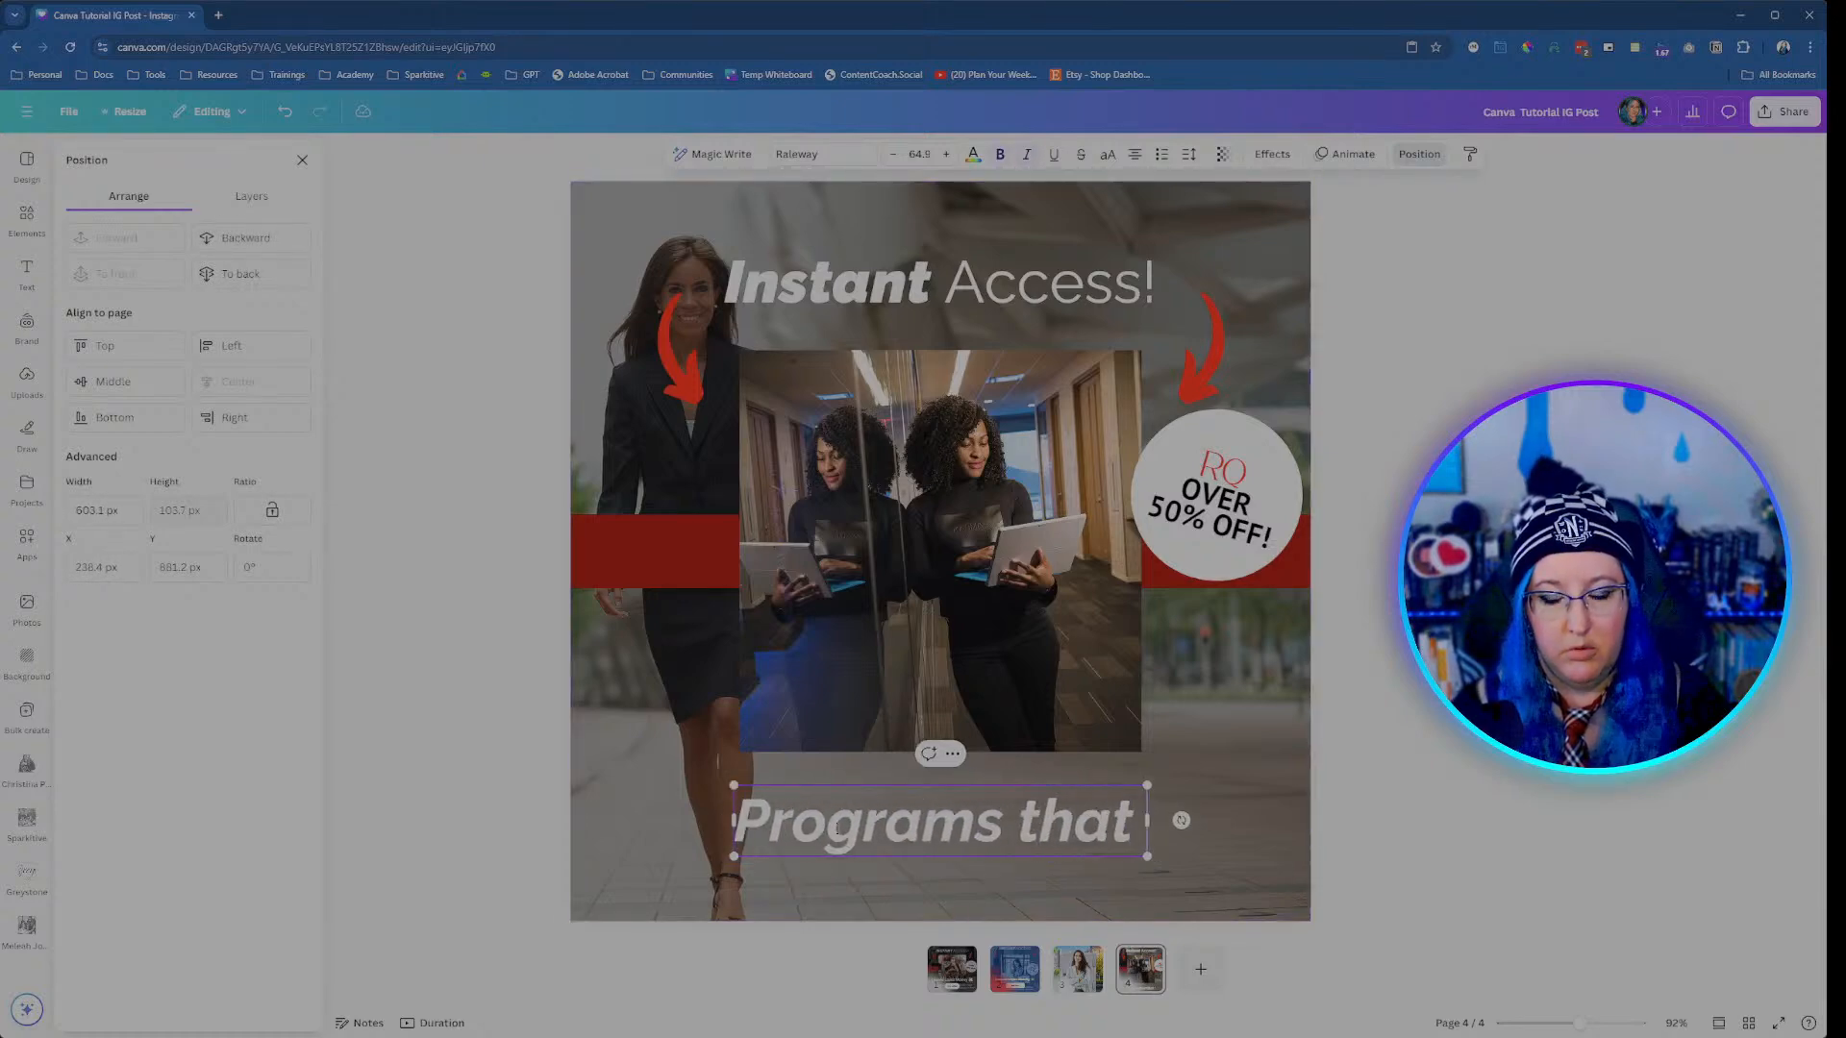
pyautogui.write(' something that')
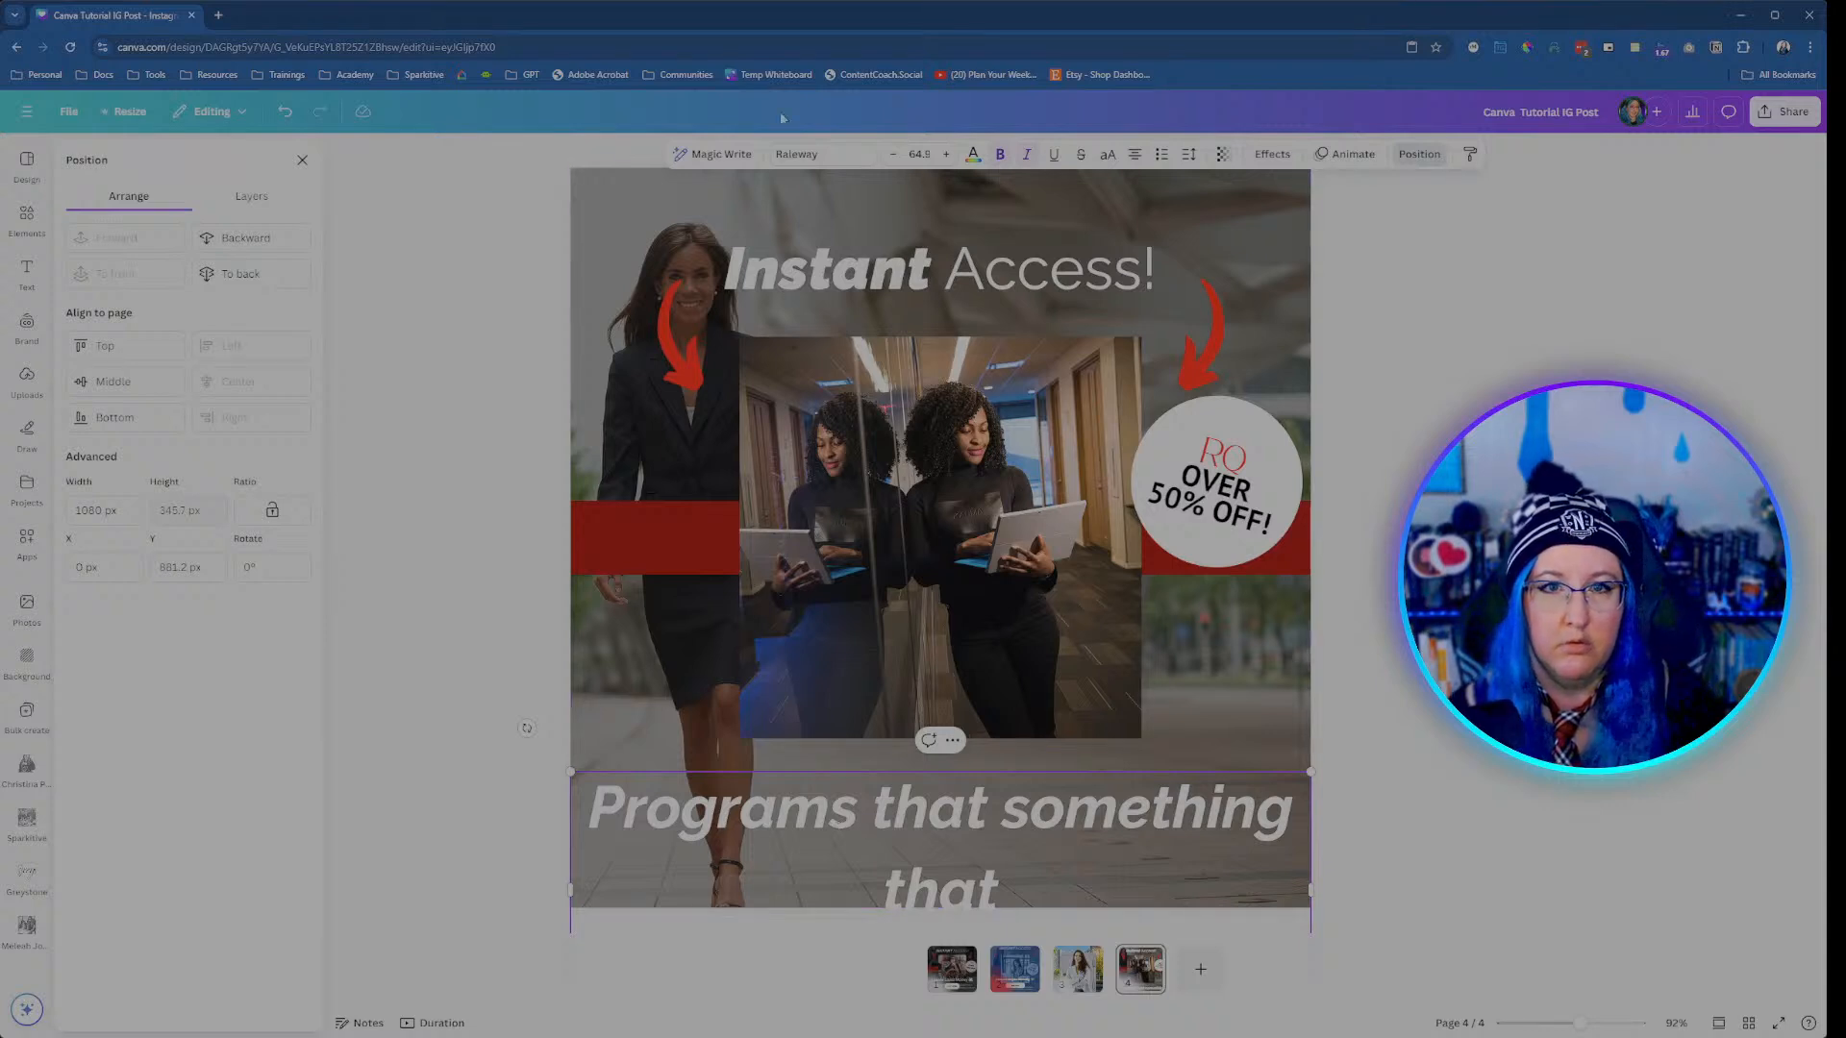
# Step: Reduce the whole bottom tagline to font size 45.9, checking page 1's wording
pyautogui.hotkey('ctrl', 'a')
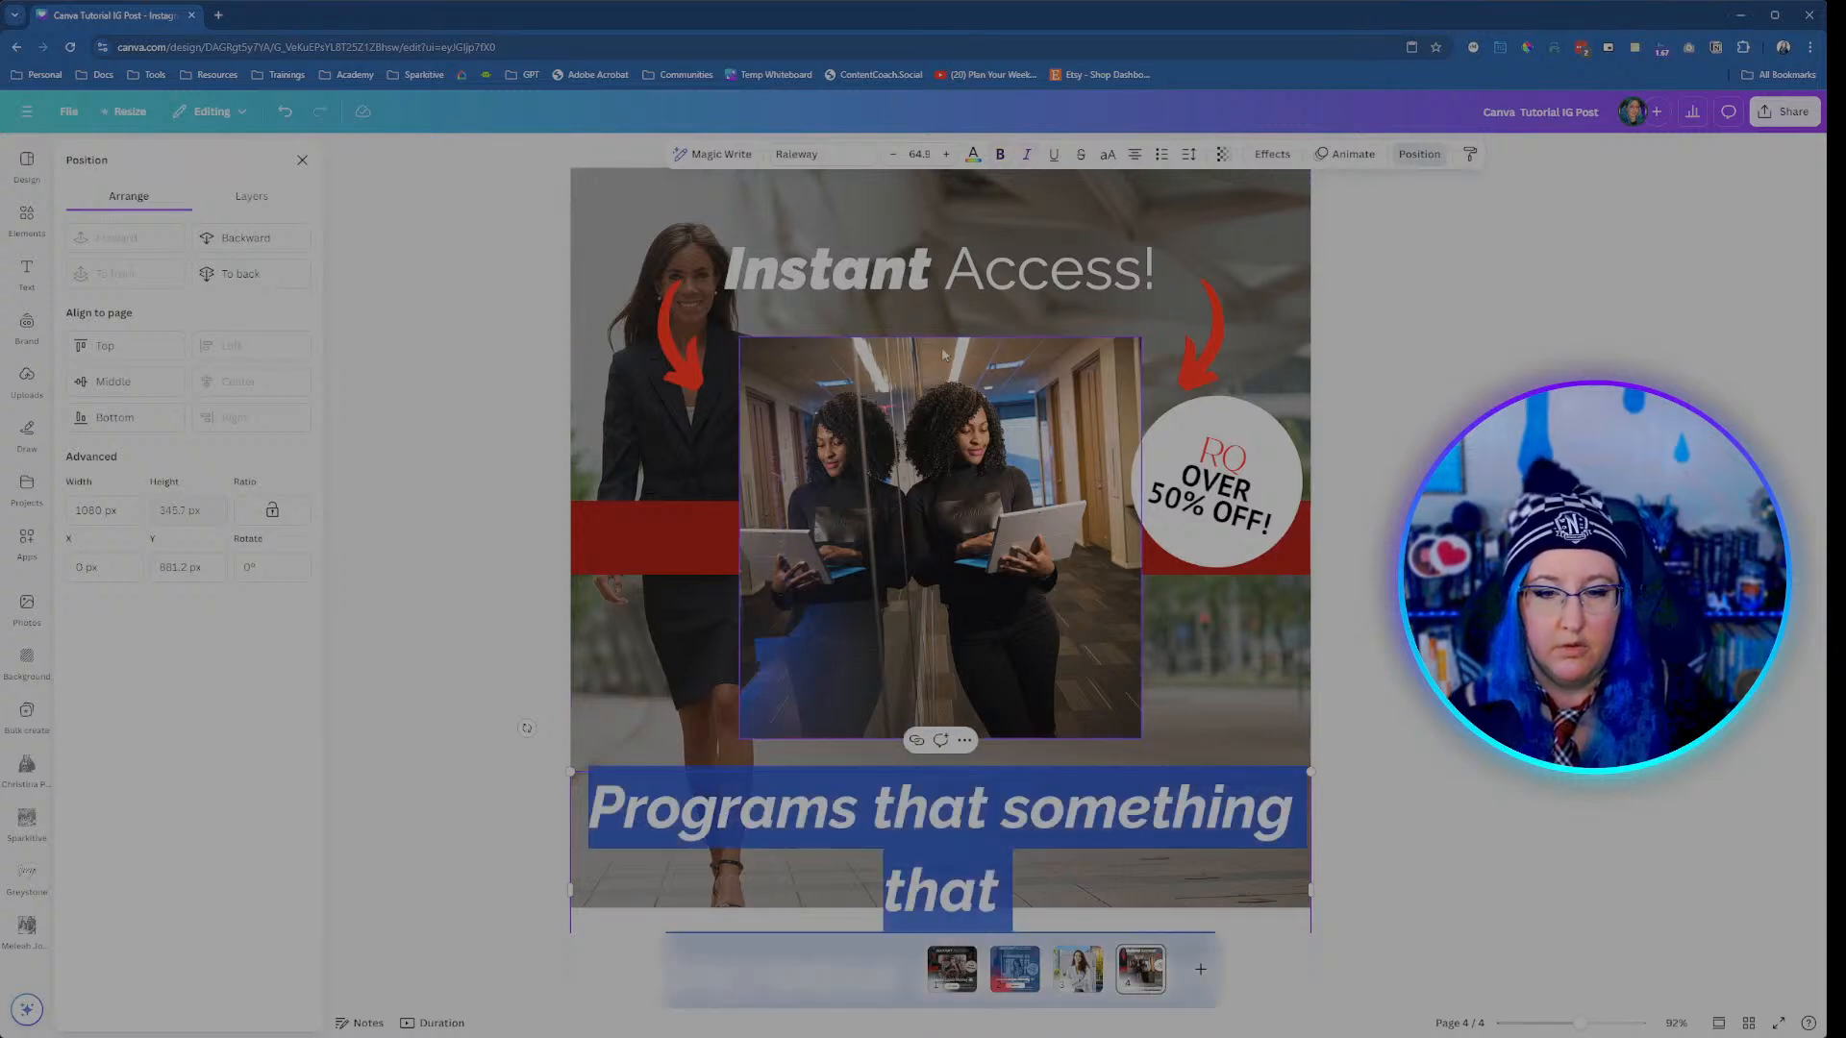
pyautogui.click(894, 156)
pyautogui.click(894, 156)
pyautogui.click(894, 156)
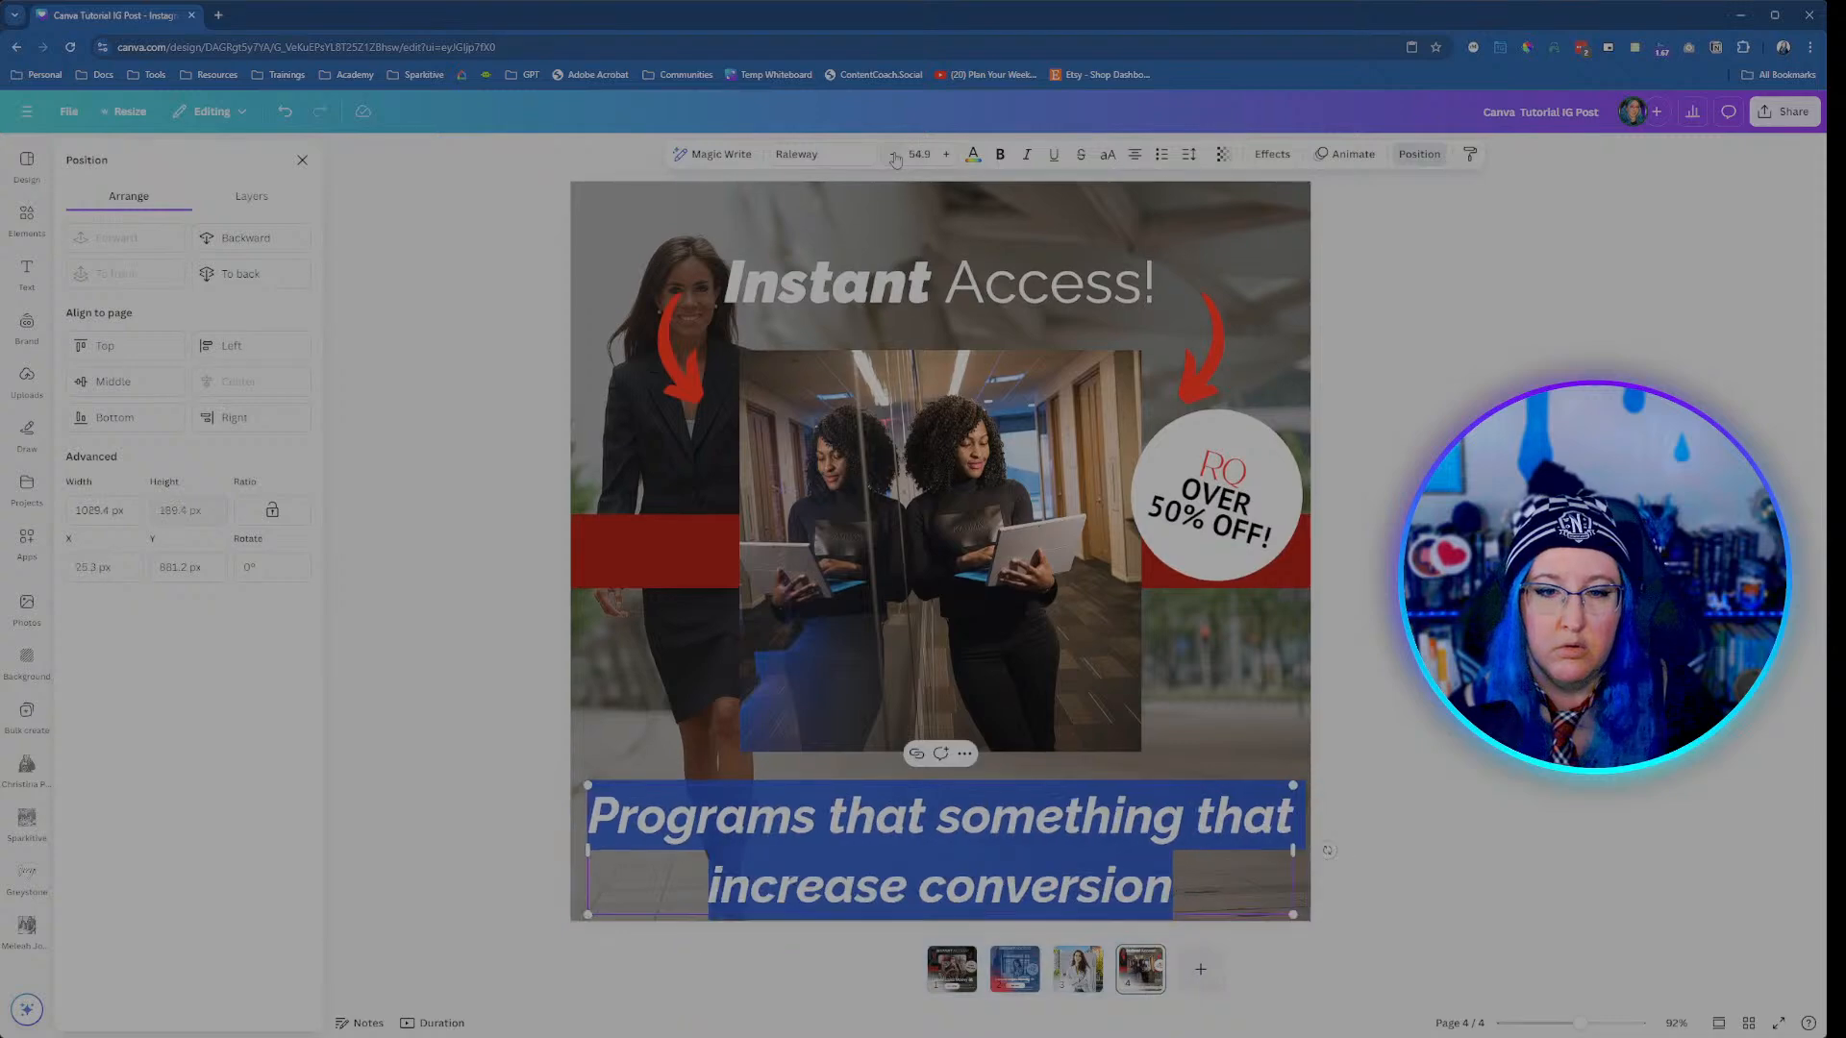
pyautogui.click(894, 156)
pyautogui.click(894, 155)
pyautogui.click(894, 156)
pyautogui.click(894, 156)
pyautogui.click(894, 155)
pyautogui.click(894, 155)
pyautogui.click(894, 155)
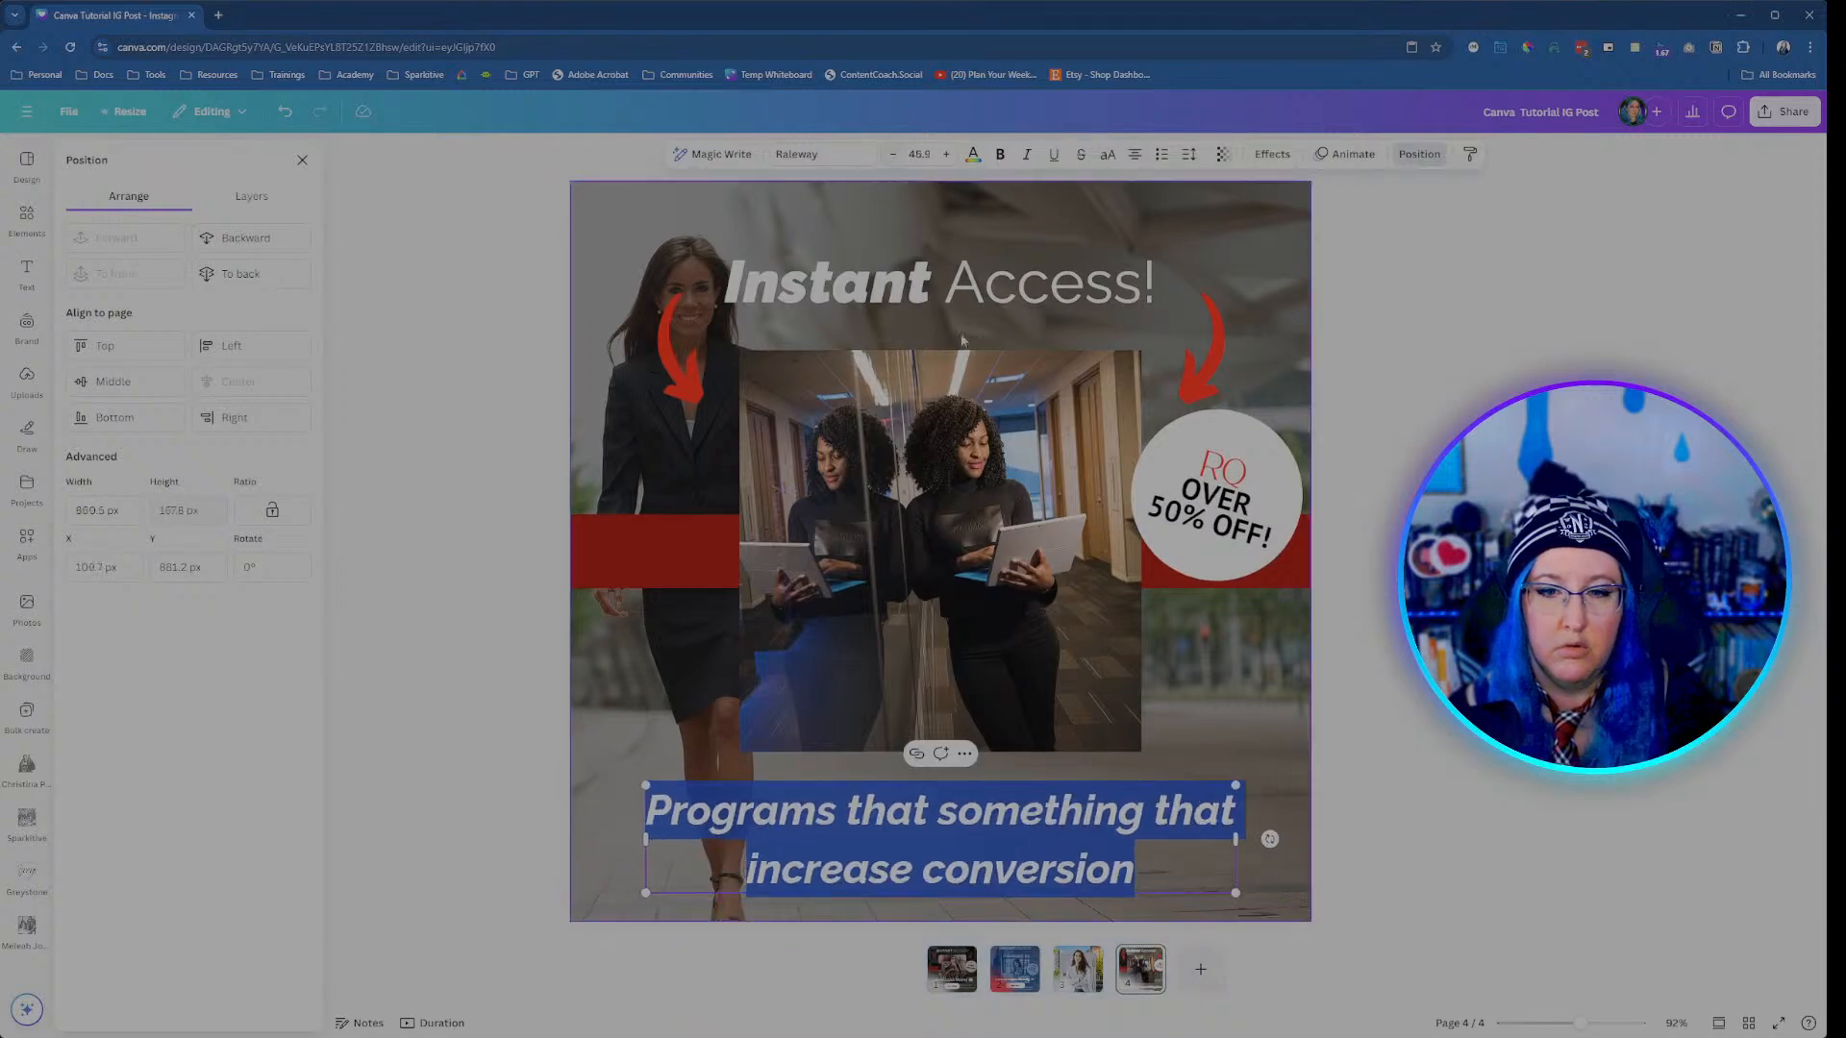
pyautogui.click(894, 156)
pyautogui.click(955, 972)
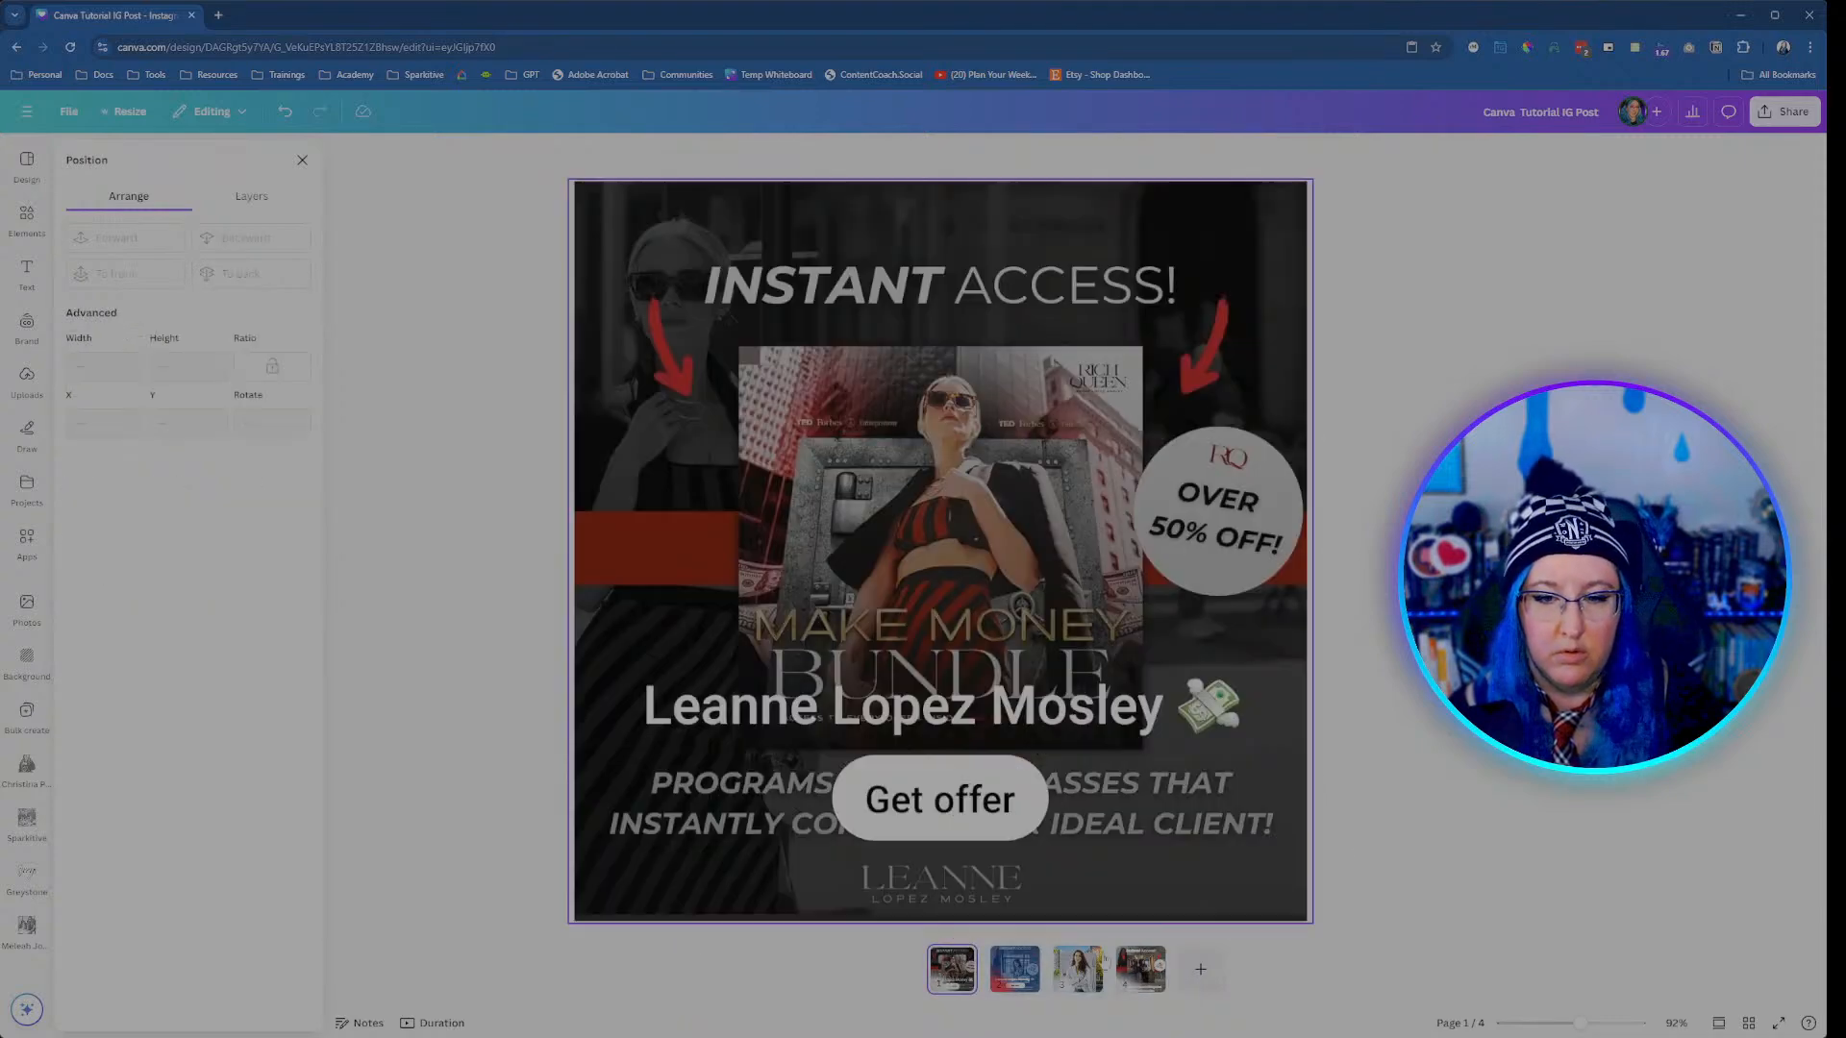
pyautogui.click(1127, 983)
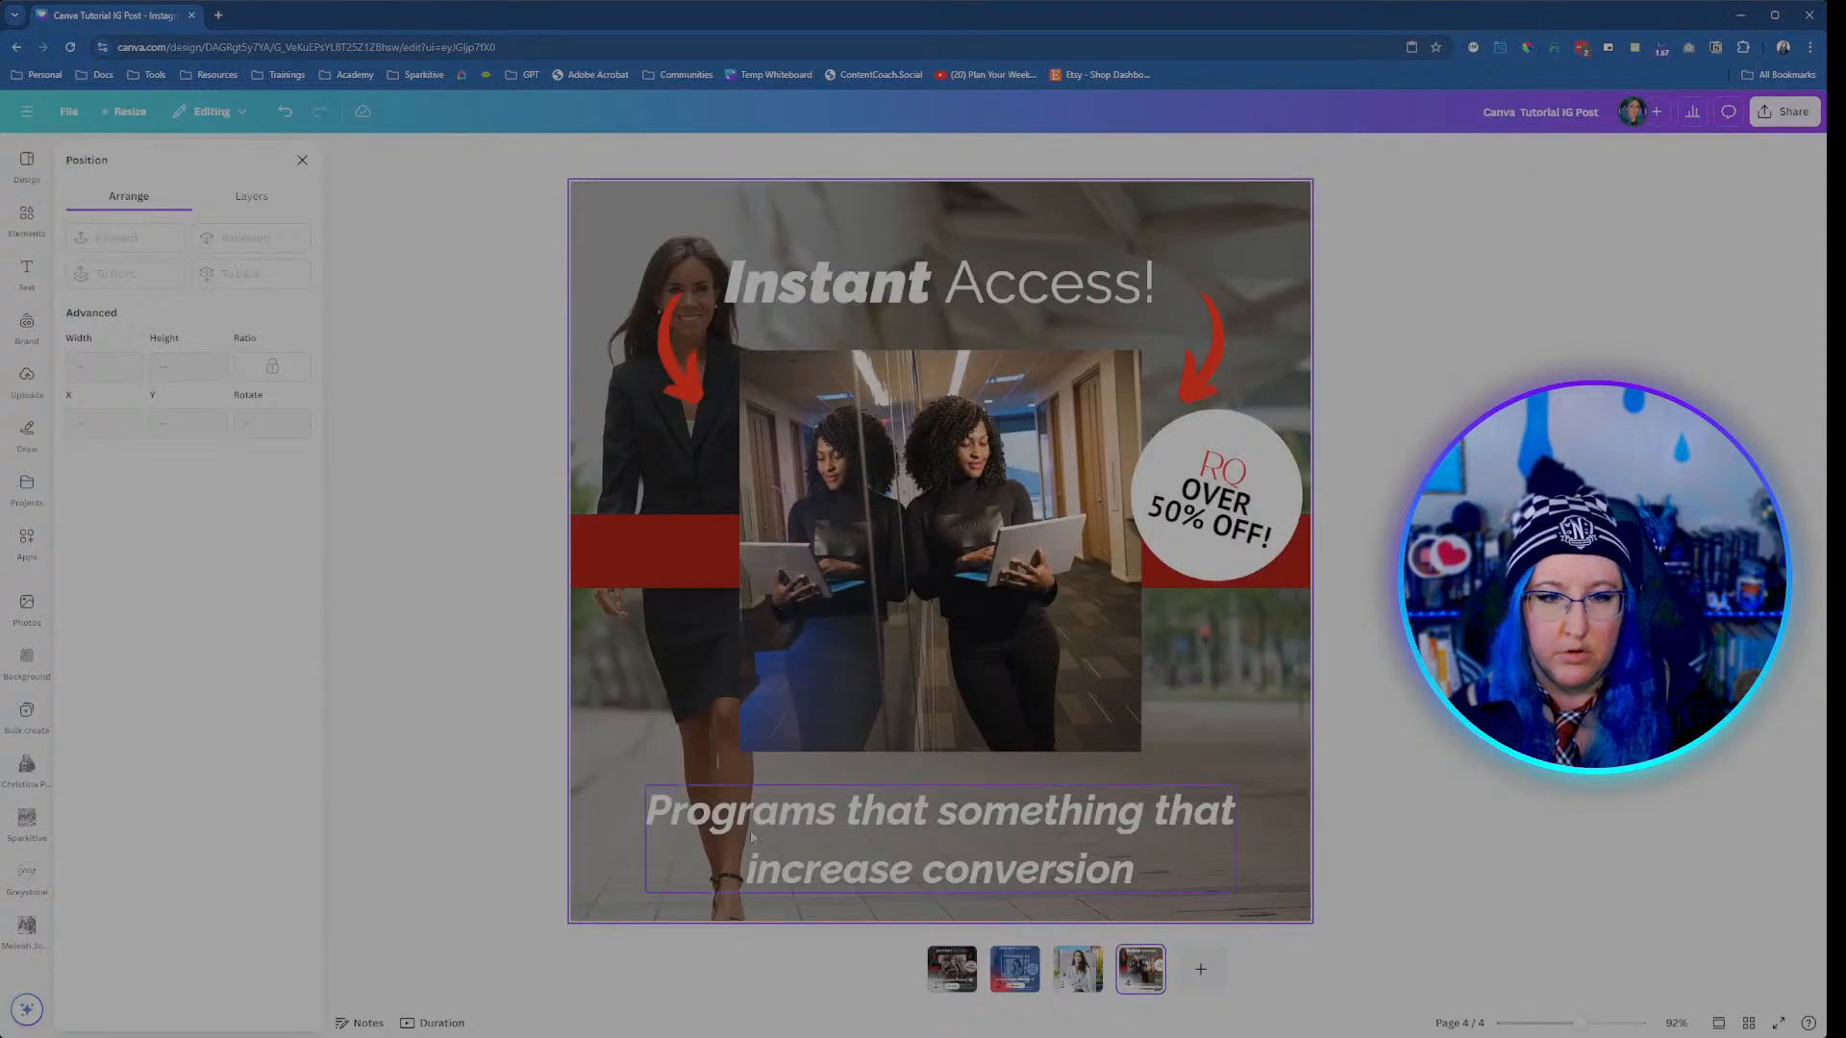
# Step: Replace the tagline's second line with 'instantly converts your ideal client!'
pyautogui.click(852, 882)
pyautogui.tripleClick(852, 880)
pyautogui.write('instant')
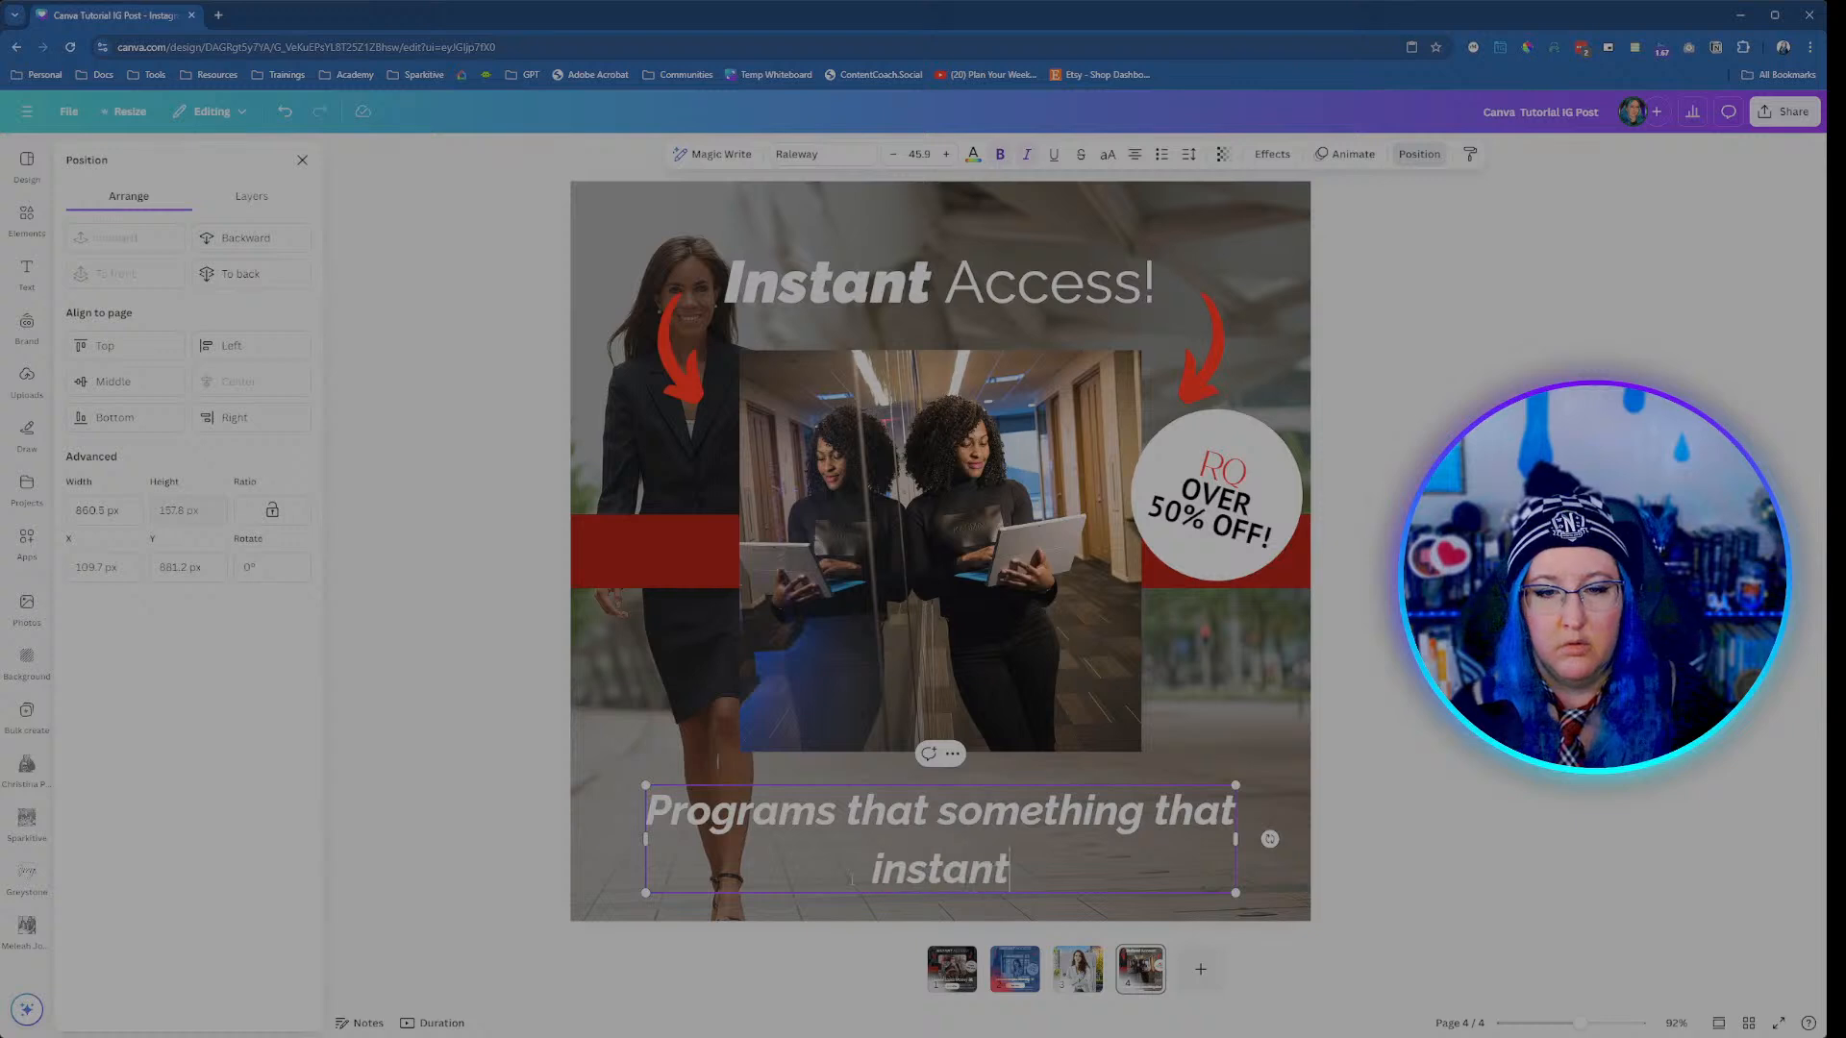
pyautogui.write('ly converts yo')
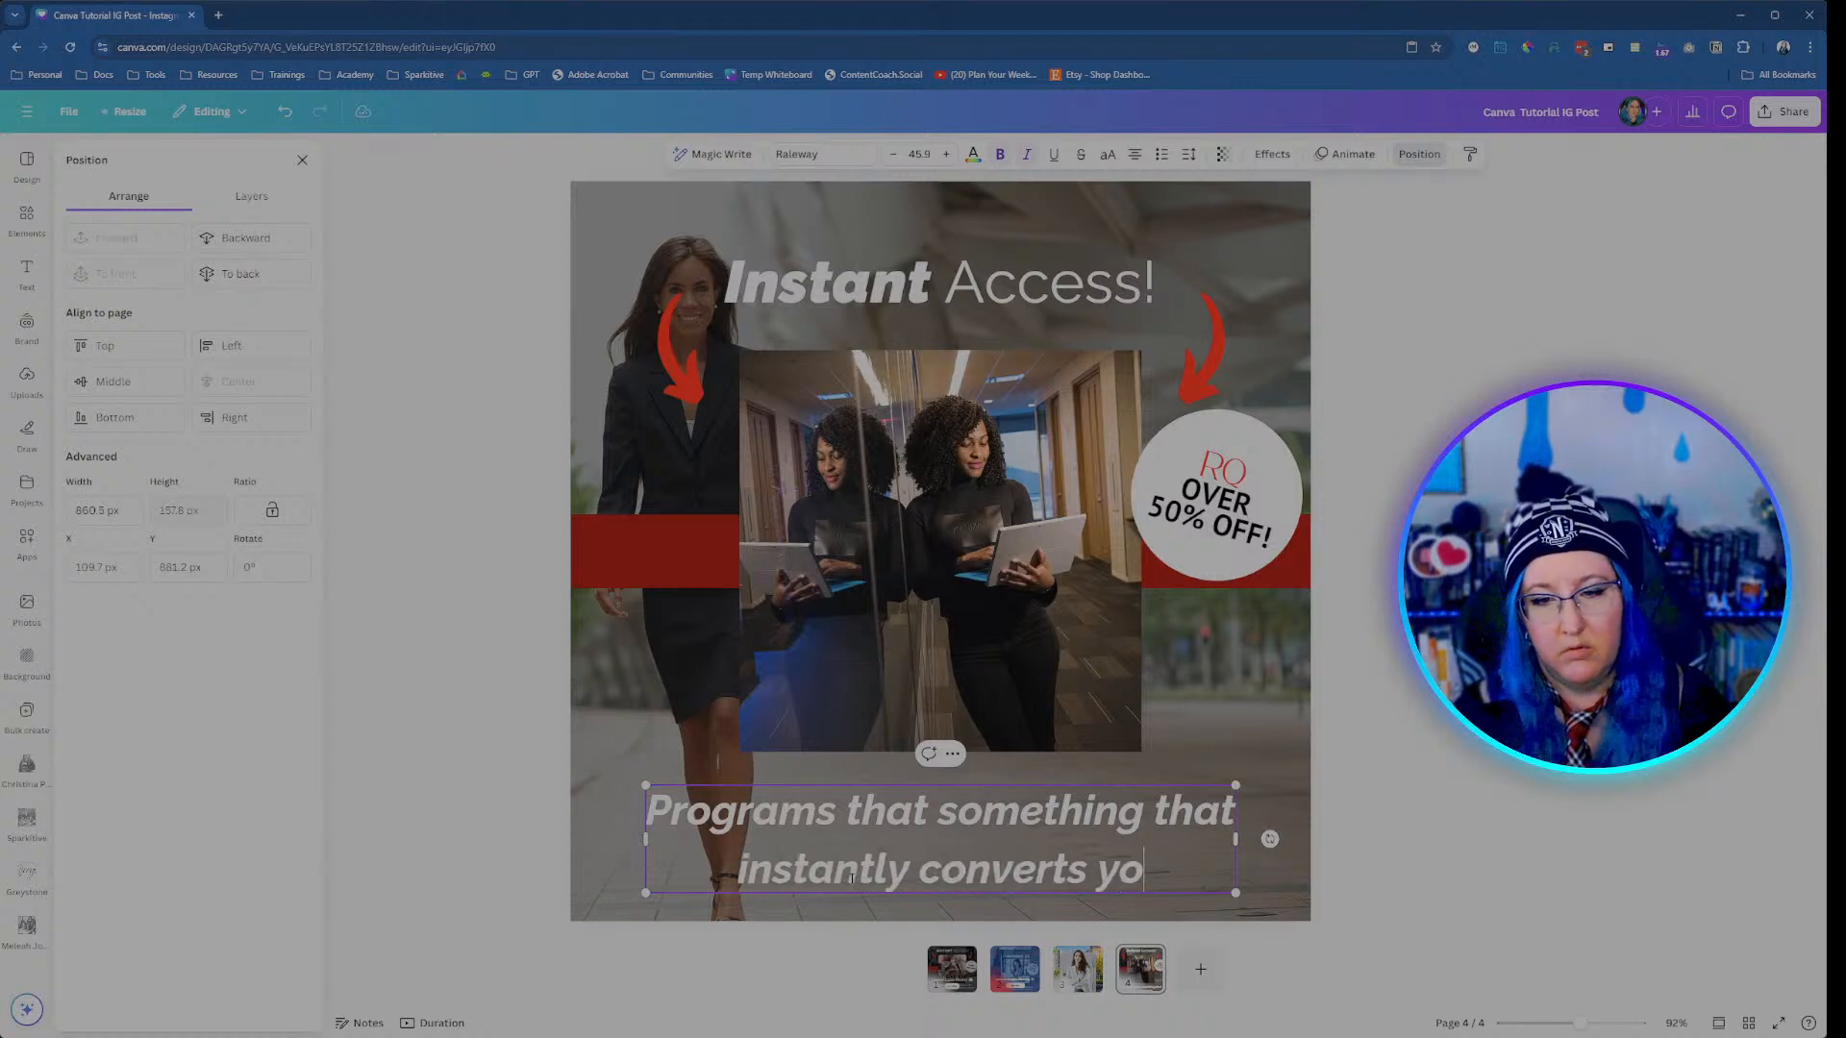
pyautogui.write('ur ideal client')
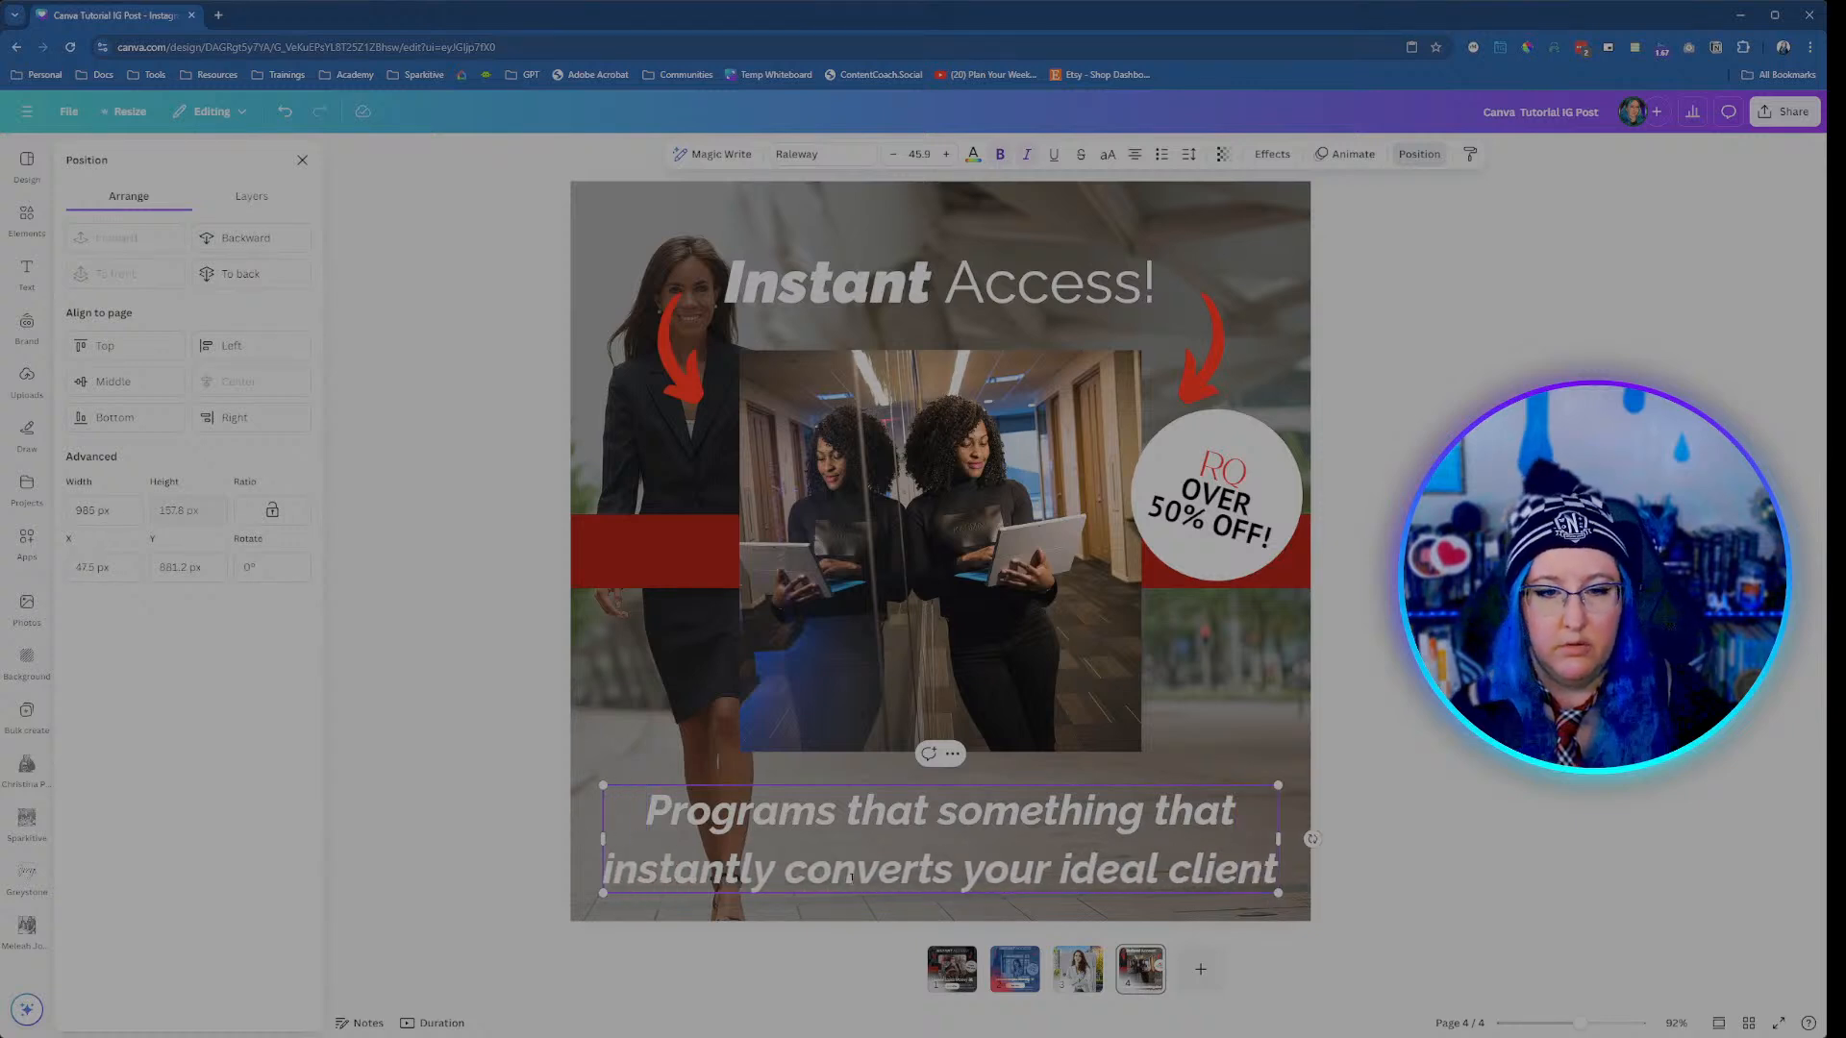
pyautogui.write('!')
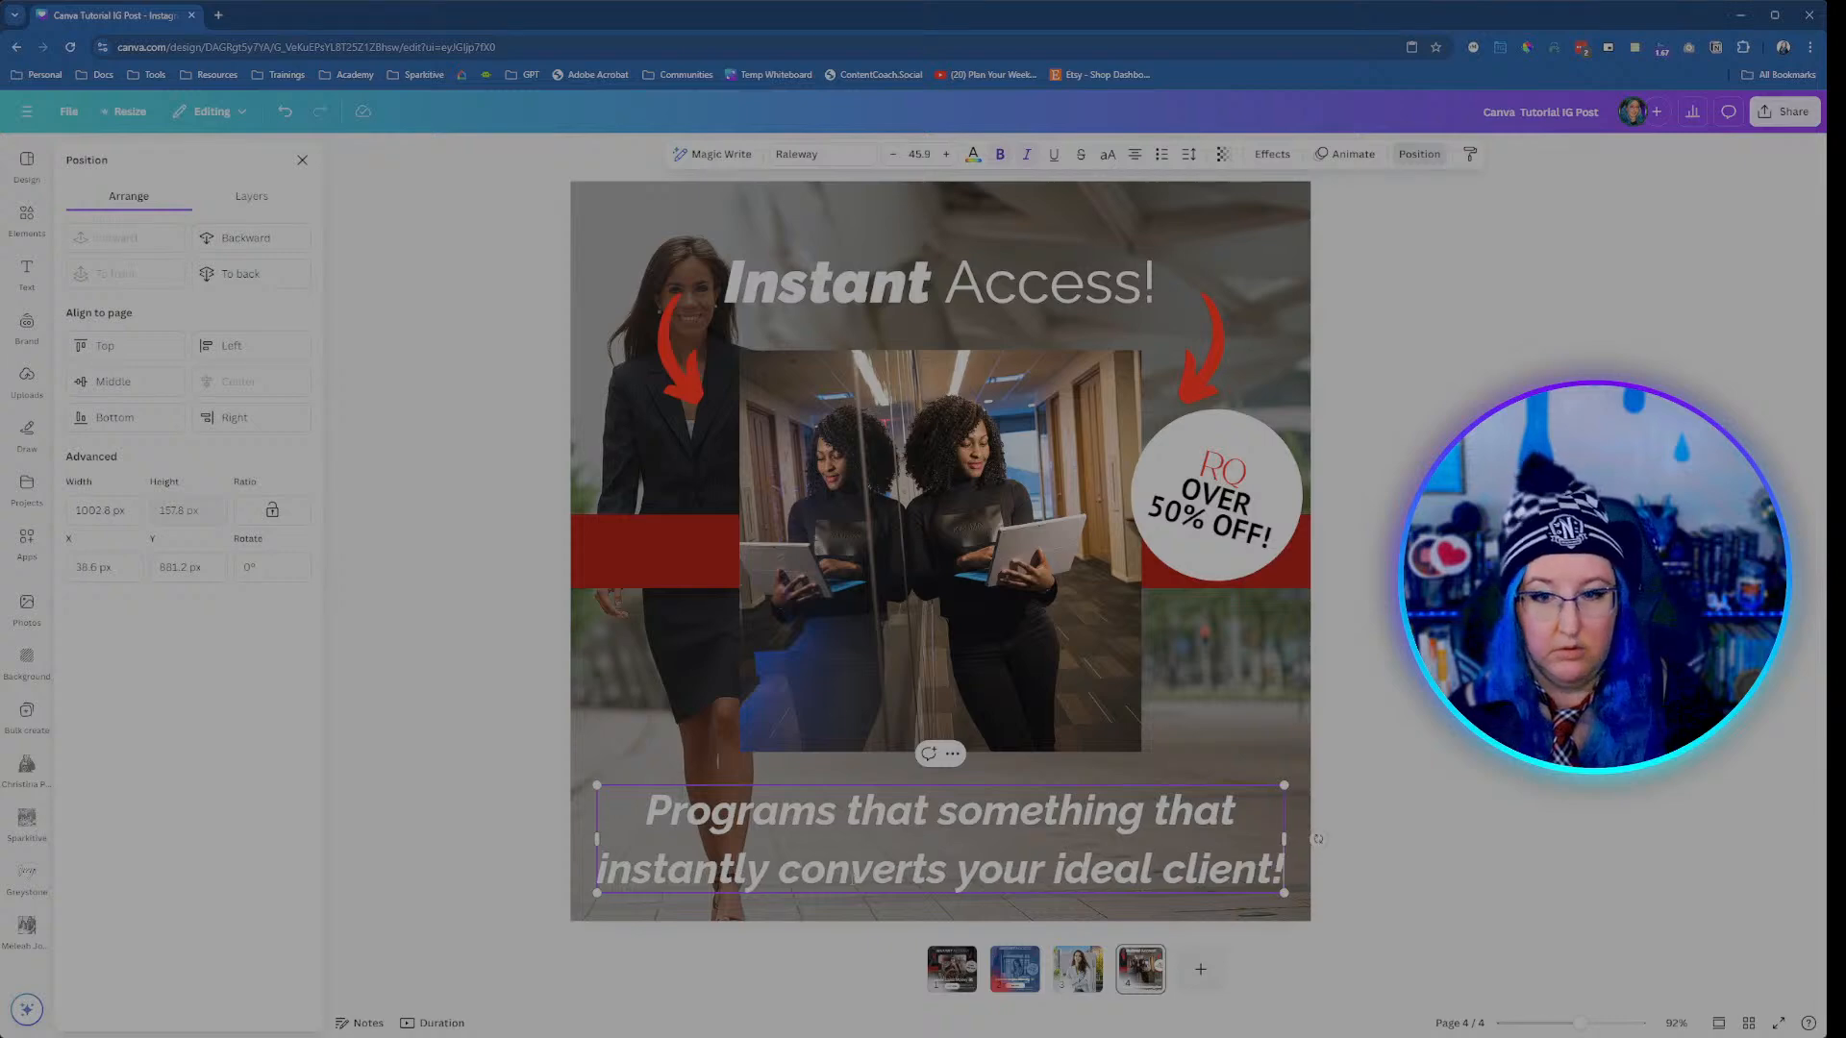
pyautogui.click(932, 978)
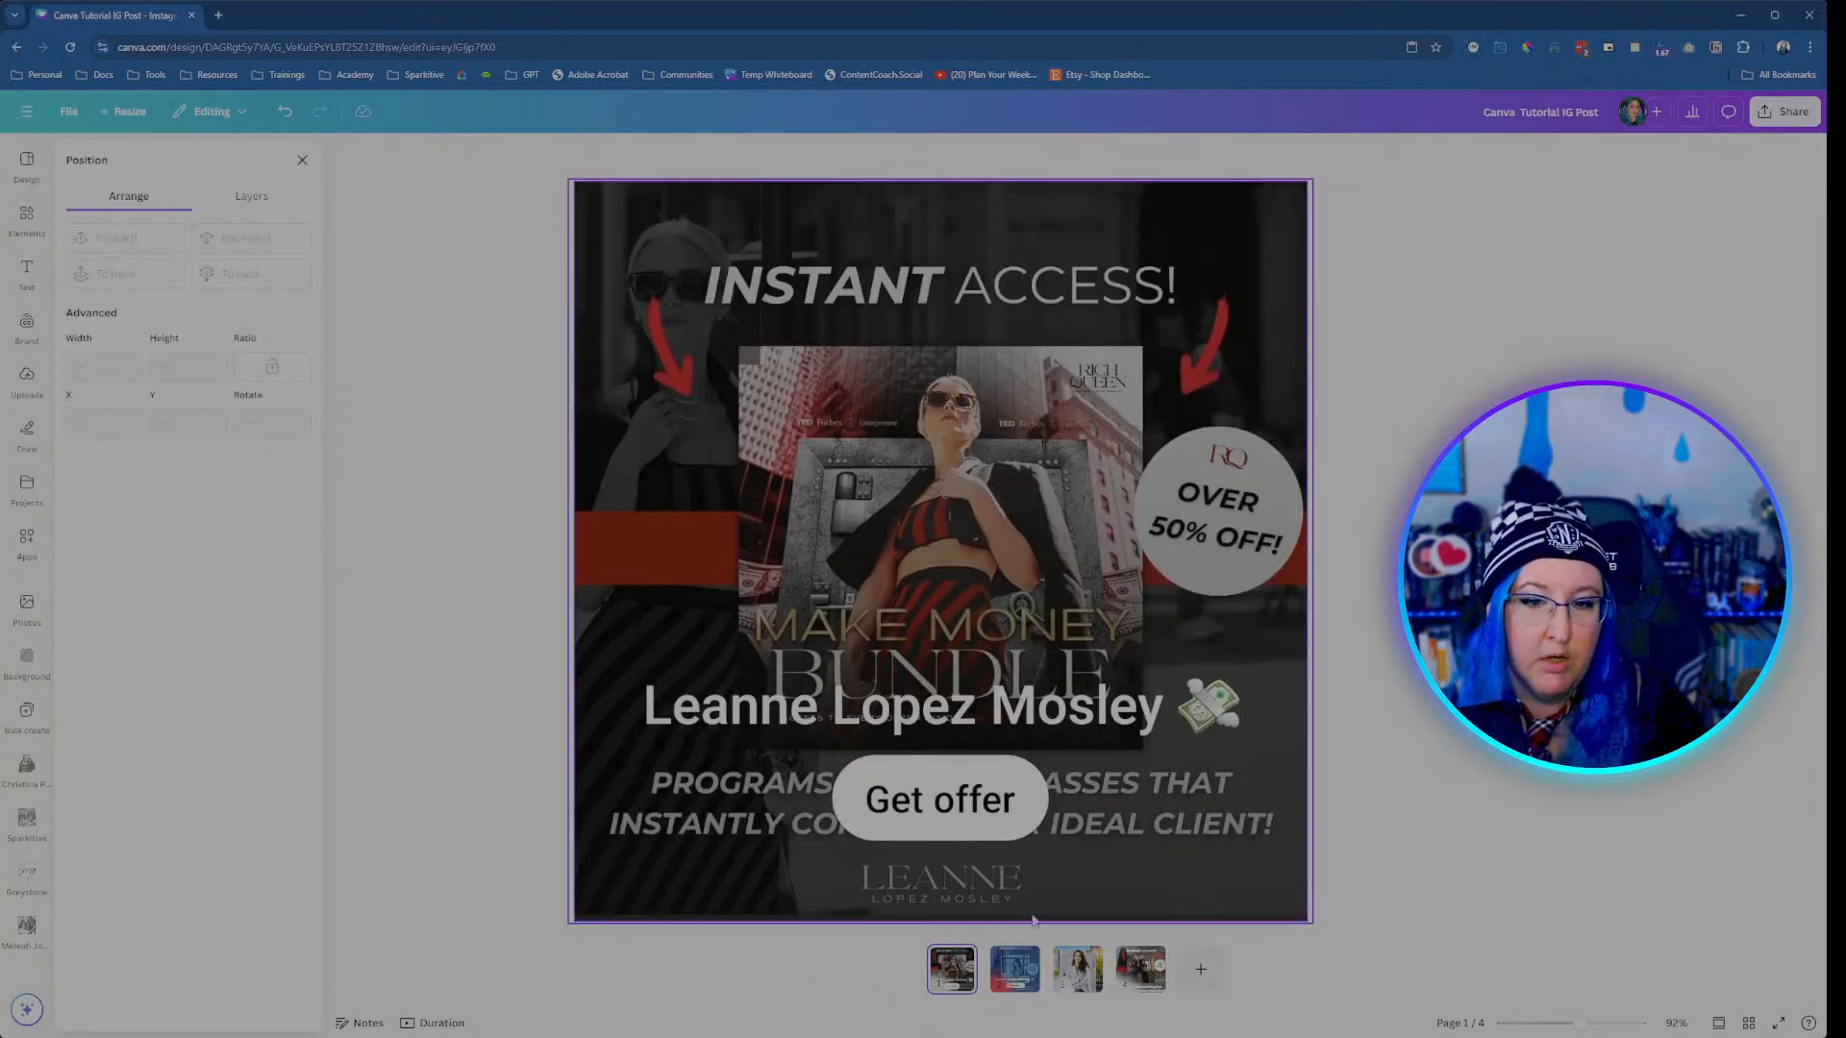
pyautogui.click(1140, 969)
pyautogui.click(1060, 844)
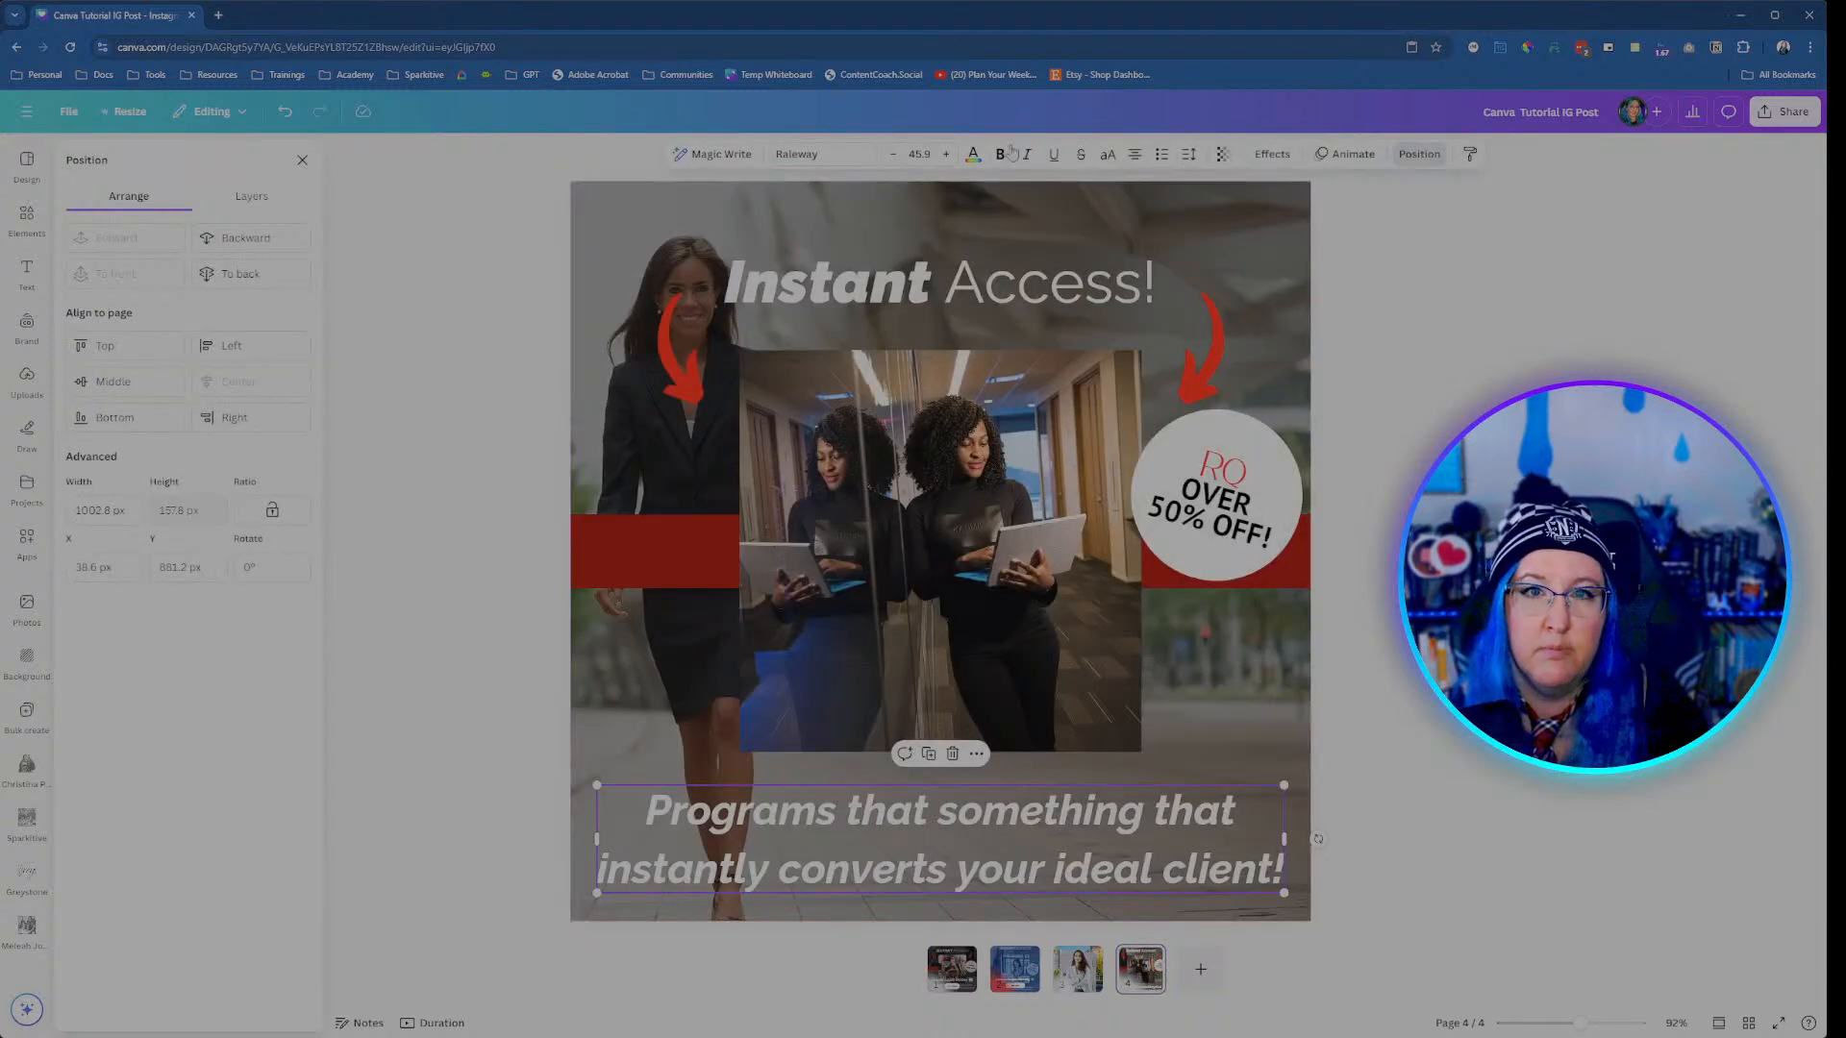
# Step: Make the bottom tagline all caps and reduce it to size 33.9
pyautogui.click(1109, 155)
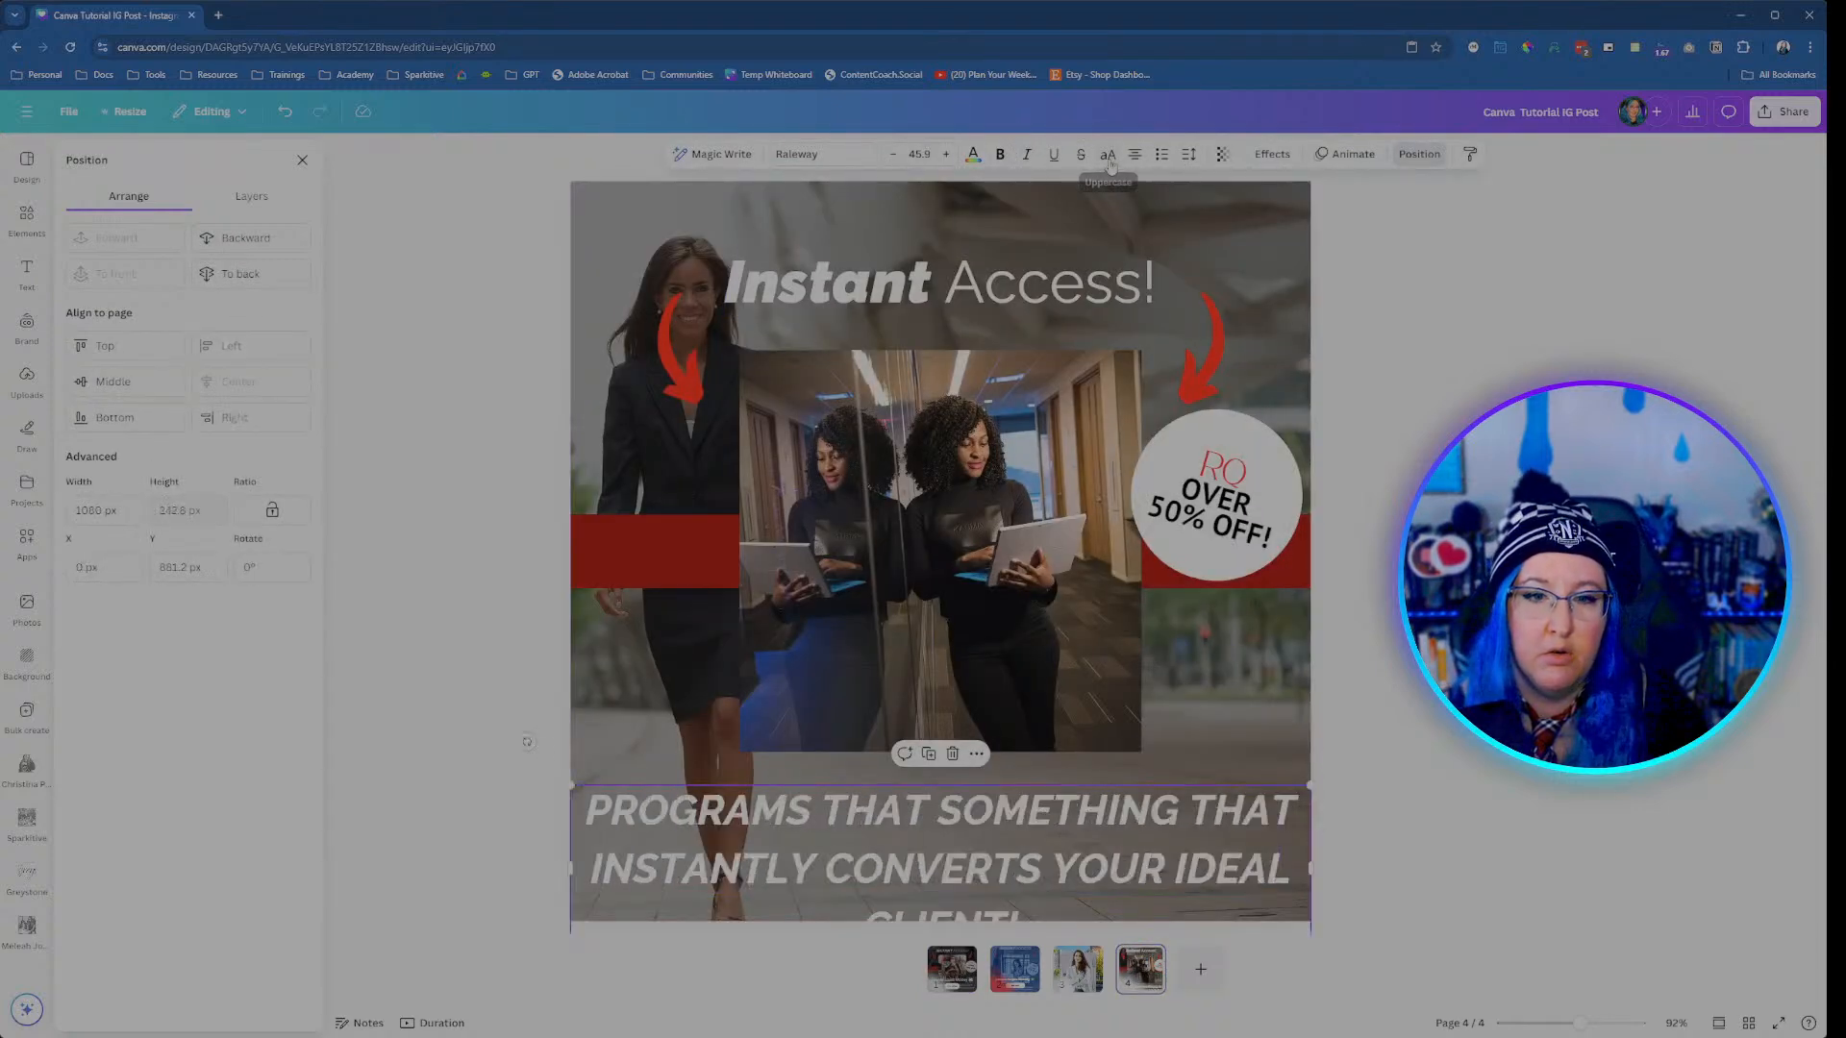
pyautogui.click(896, 156)
pyautogui.click(896, 156)
pyautogui.click(896, 155)
pyautogui.click(895, 156)
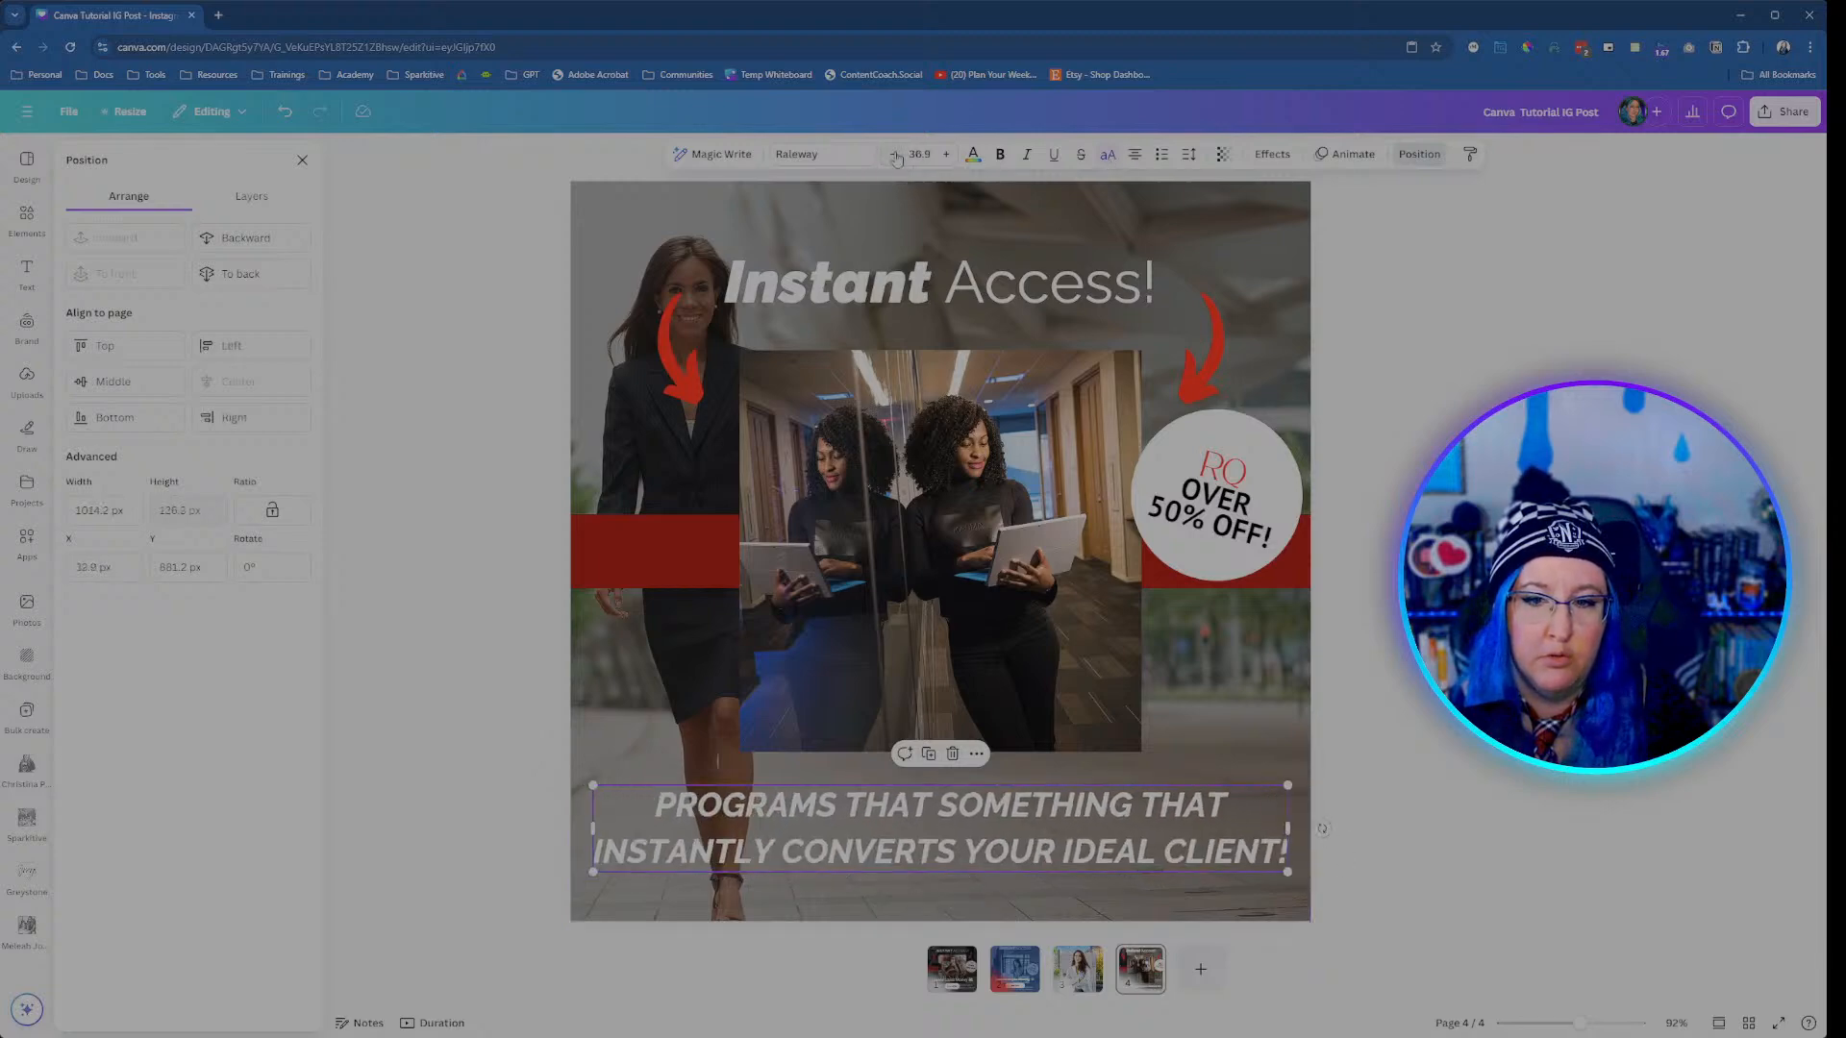
pyautogui.click(896, 156)
pyautogui.click(896, 156)
pyautogui.click(896, 156)
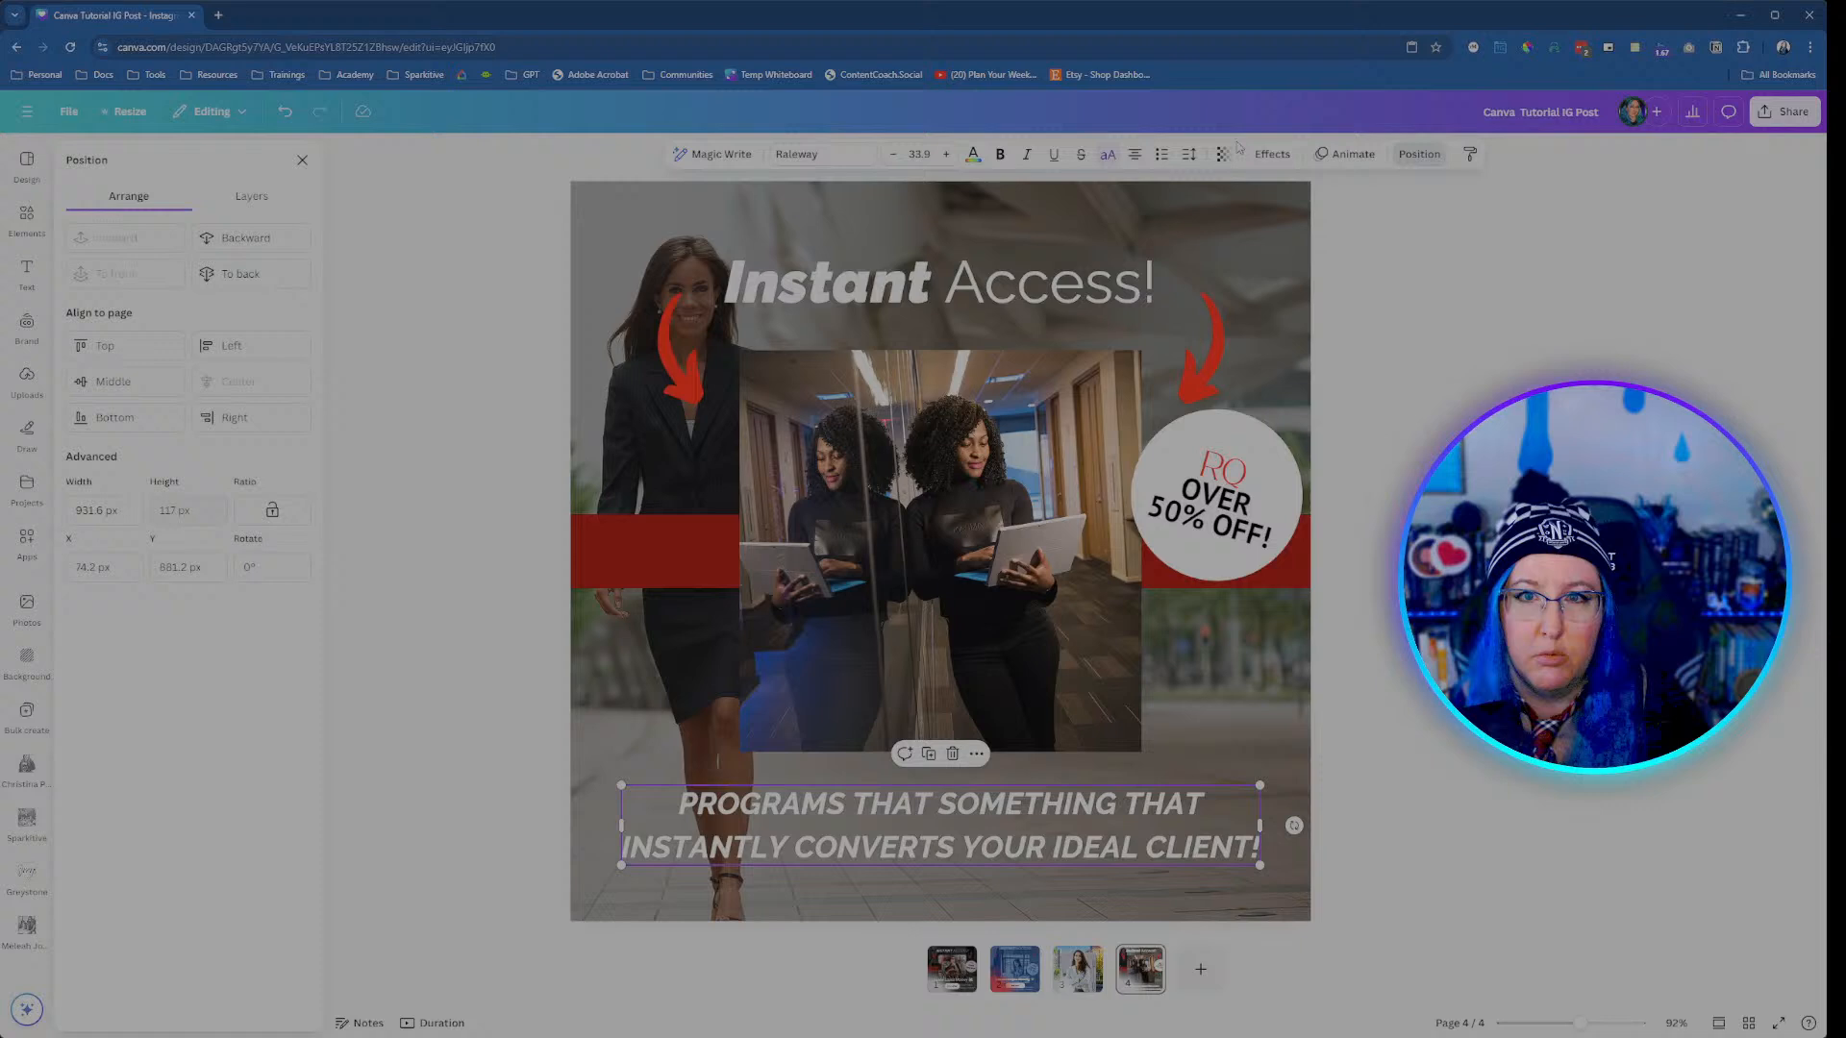
# Step: Set the tagline's line spacing to 1.05, nudge it up slightly, and view page 1
pyautogui.click(1188, 154)
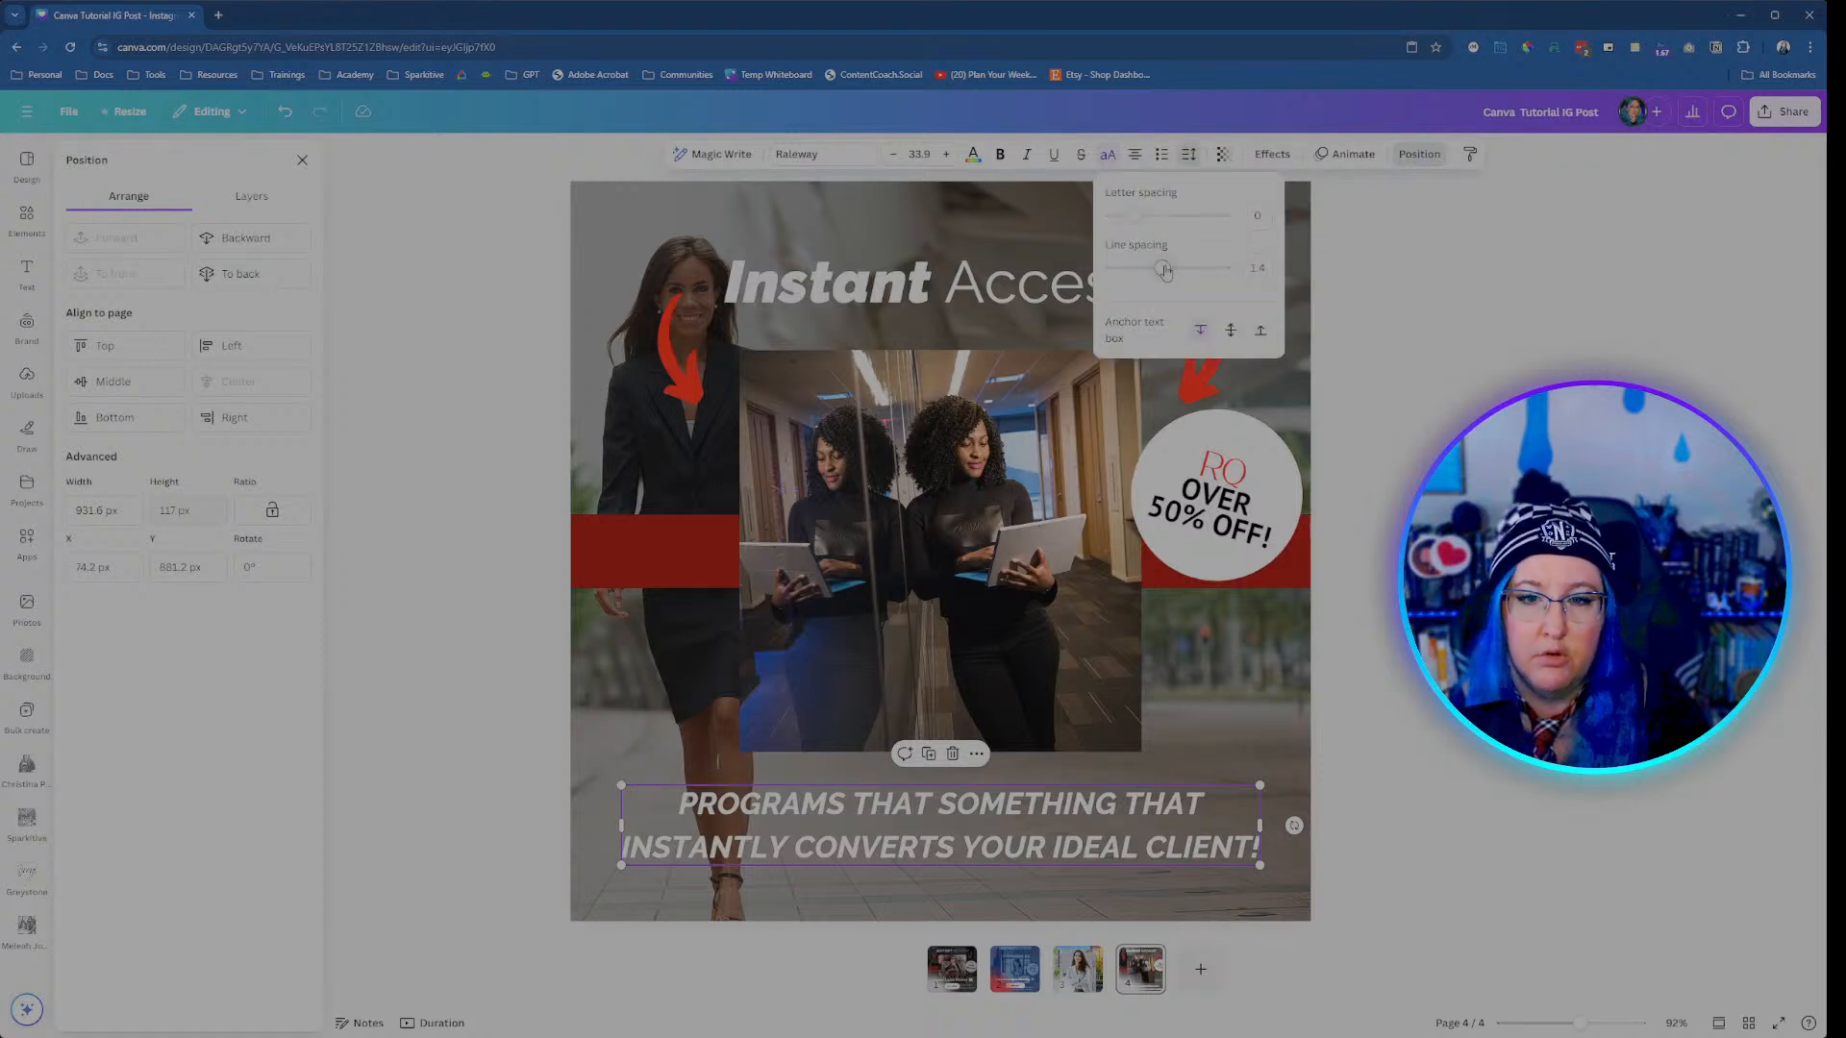
pyautogui.moveTo(1165, 270); pyautogui.dragTo(1143, 272)
pyautogui.click(1254, 801)
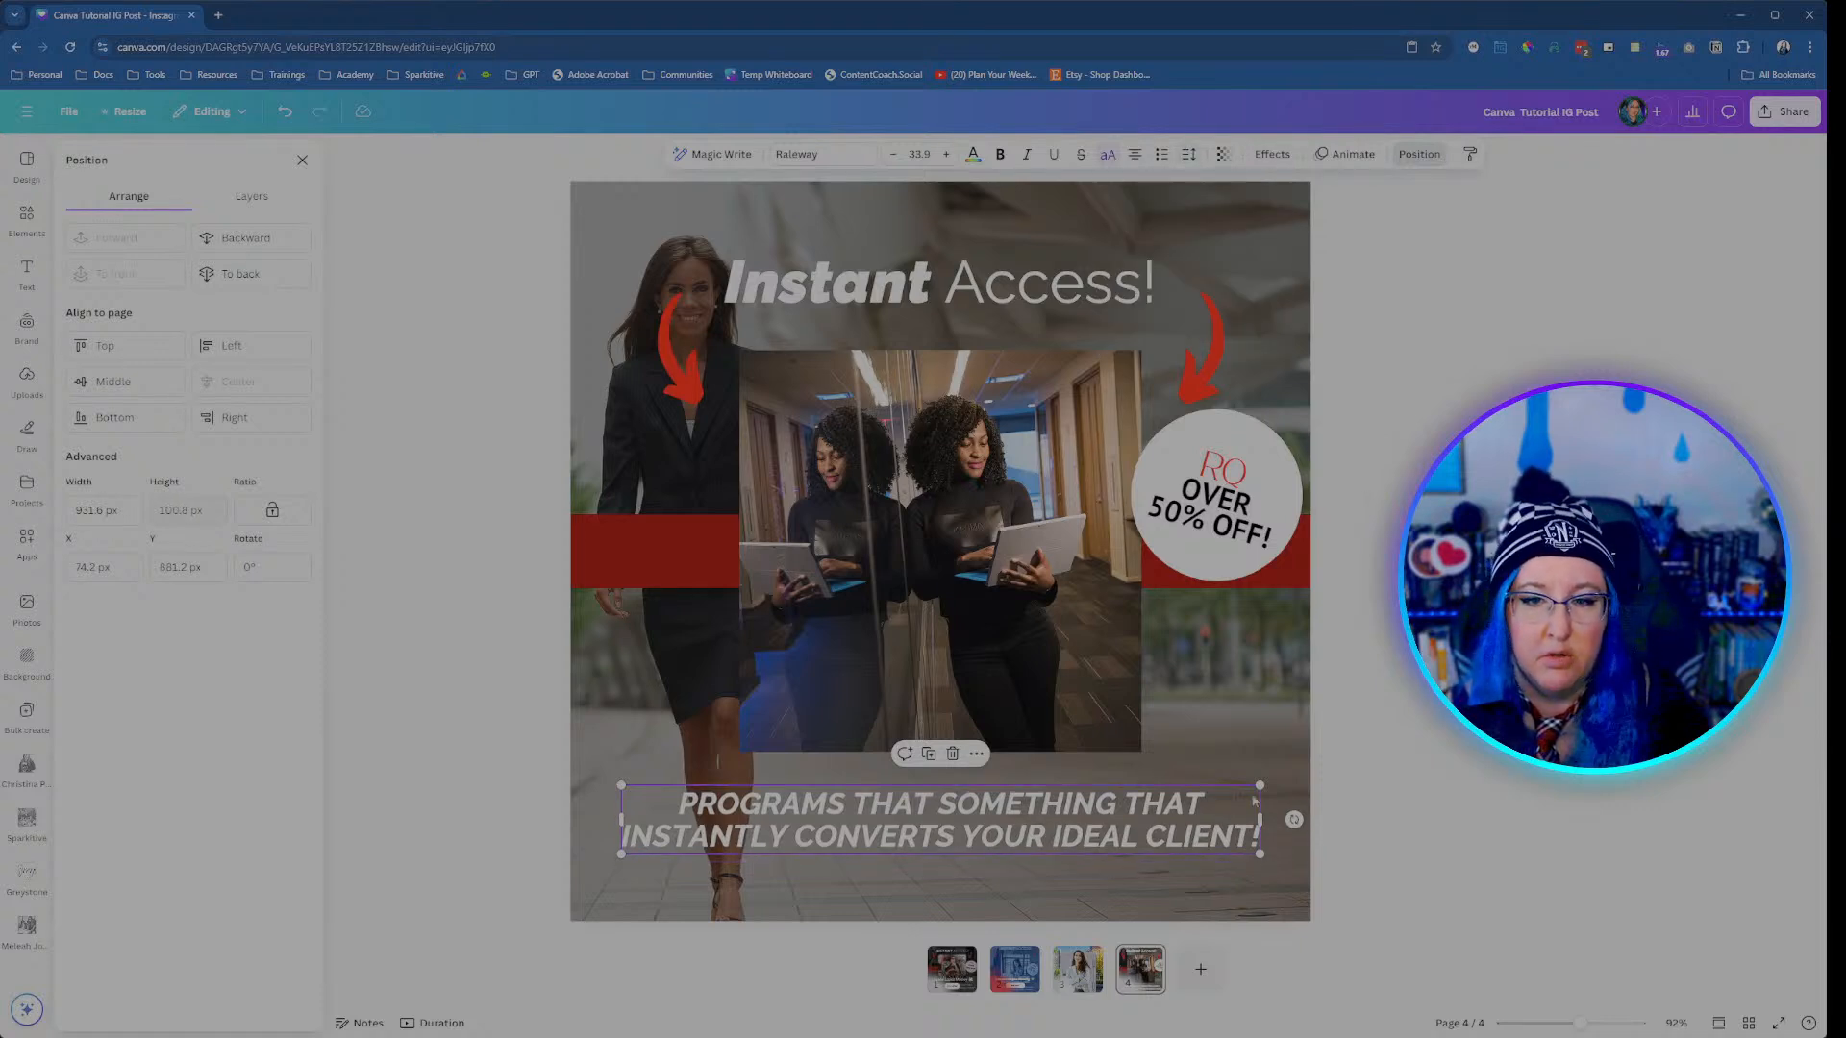
pyautogui.moveTo(1019, 824); pyautogui.dragTo(1023, 805)
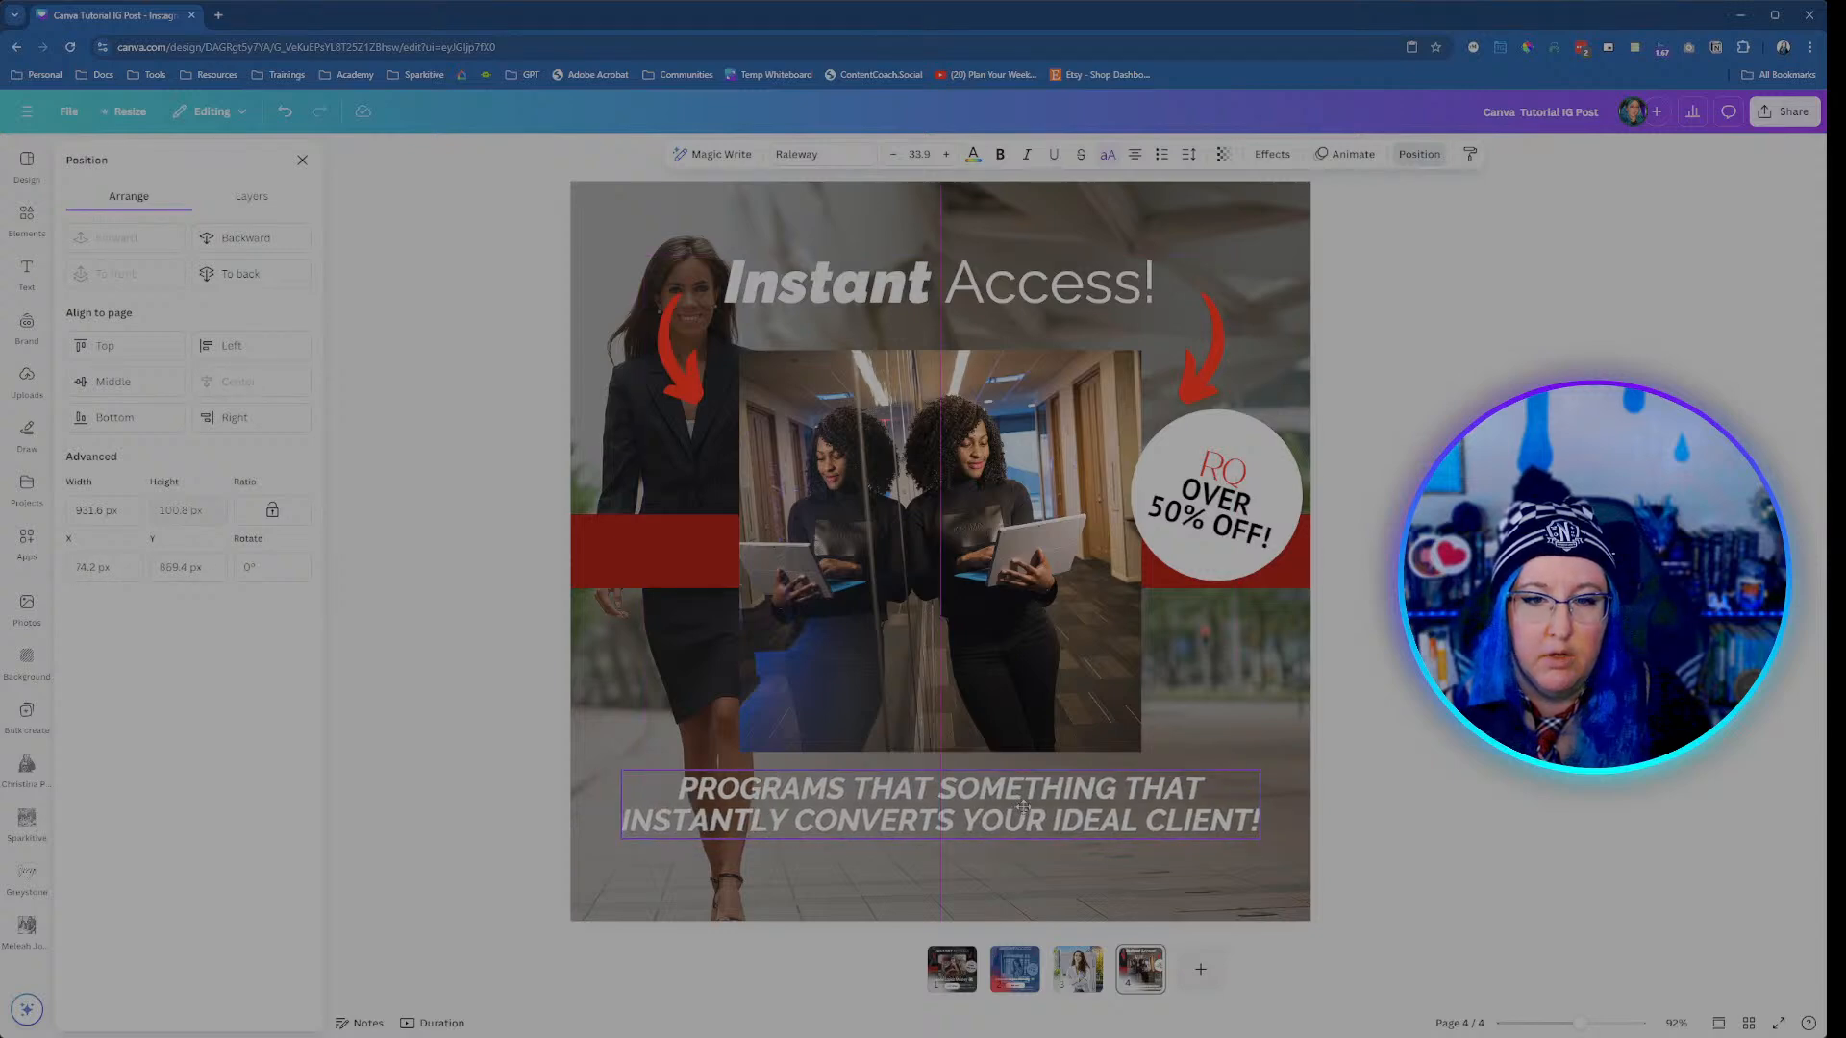
pyautogui.click(948, 972)
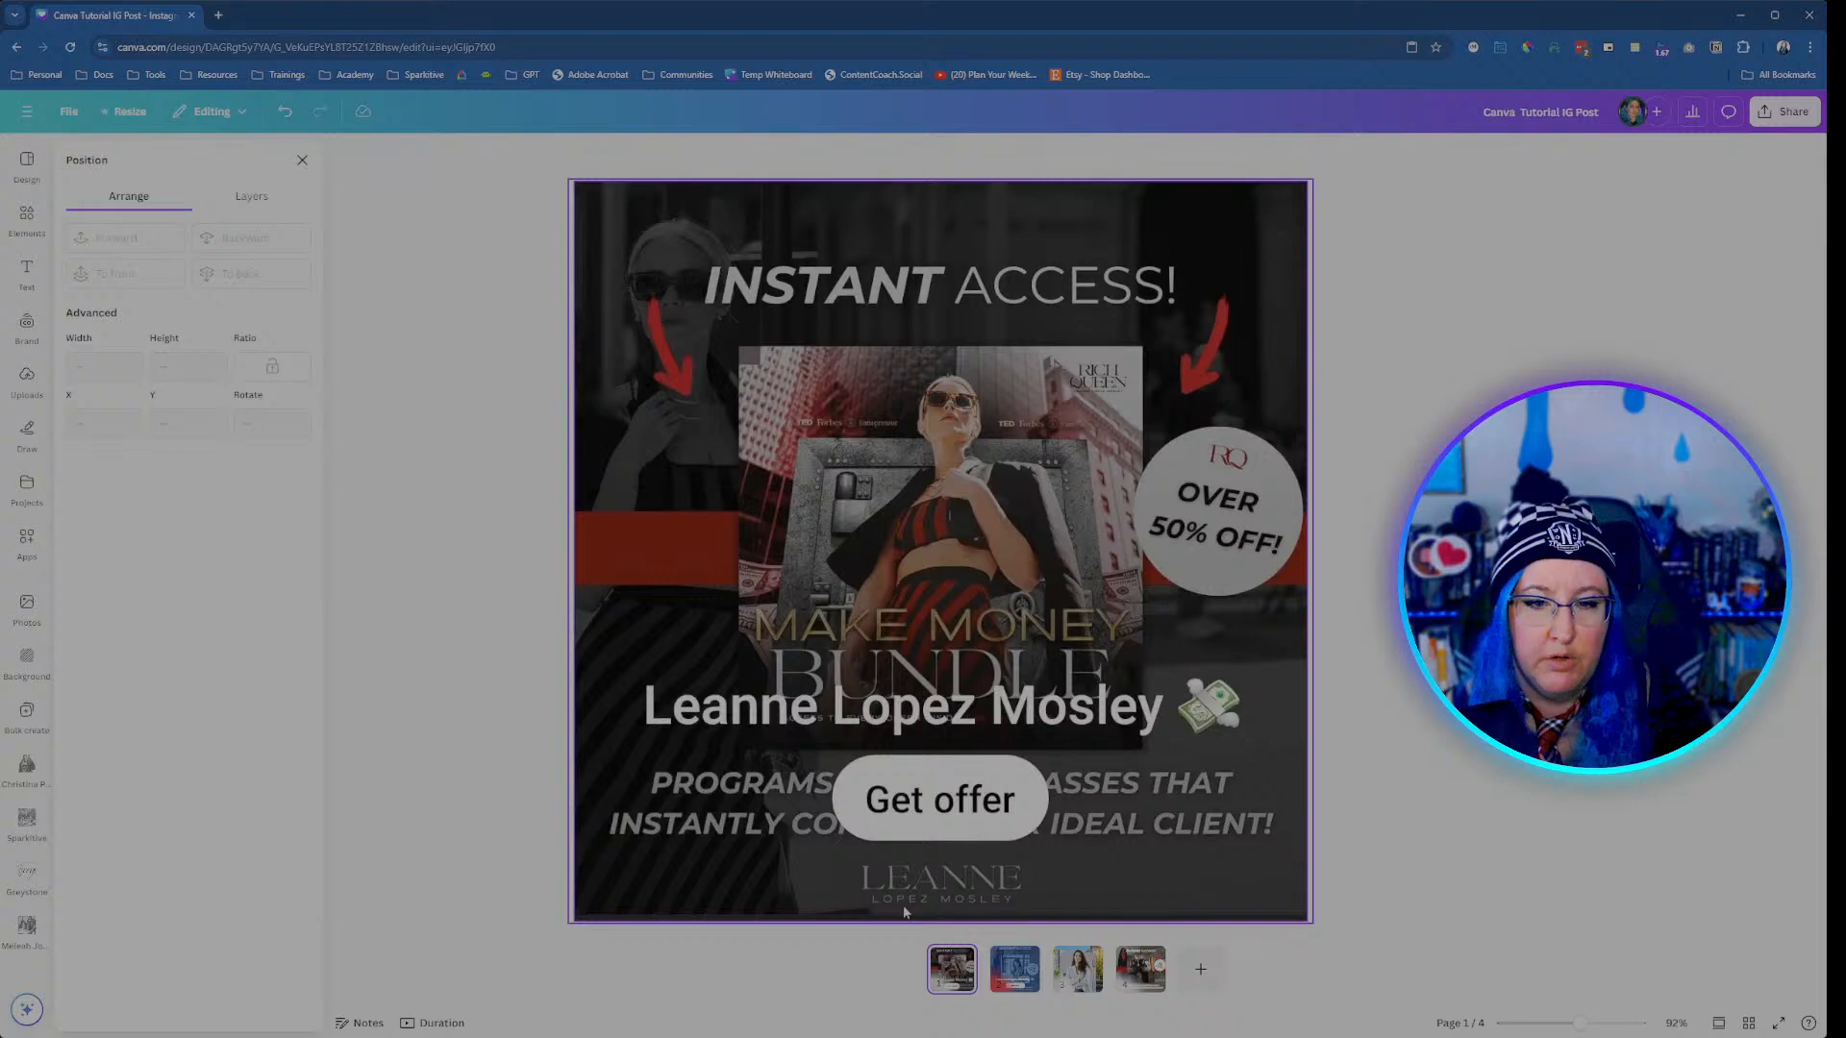
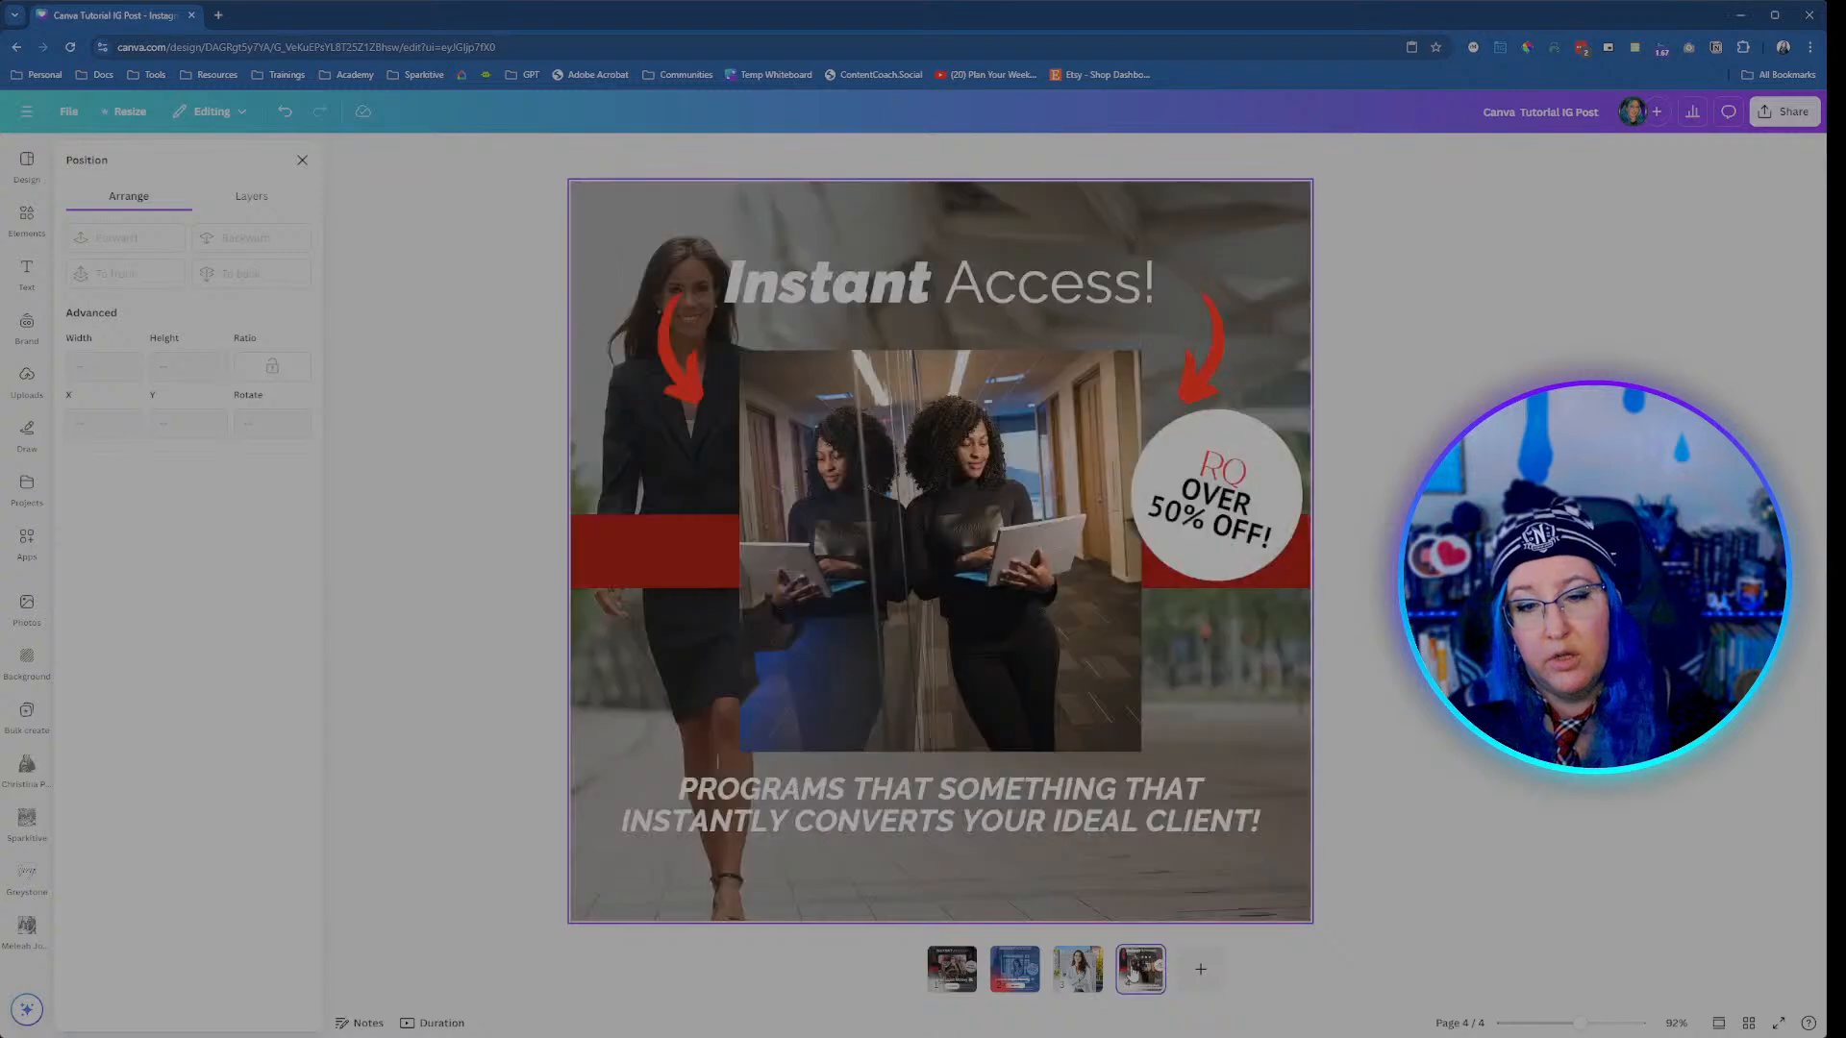
# Step: On page 4, duplicate the tagline and move the copy centred just below the original
pyautogui.click(1133, 974)
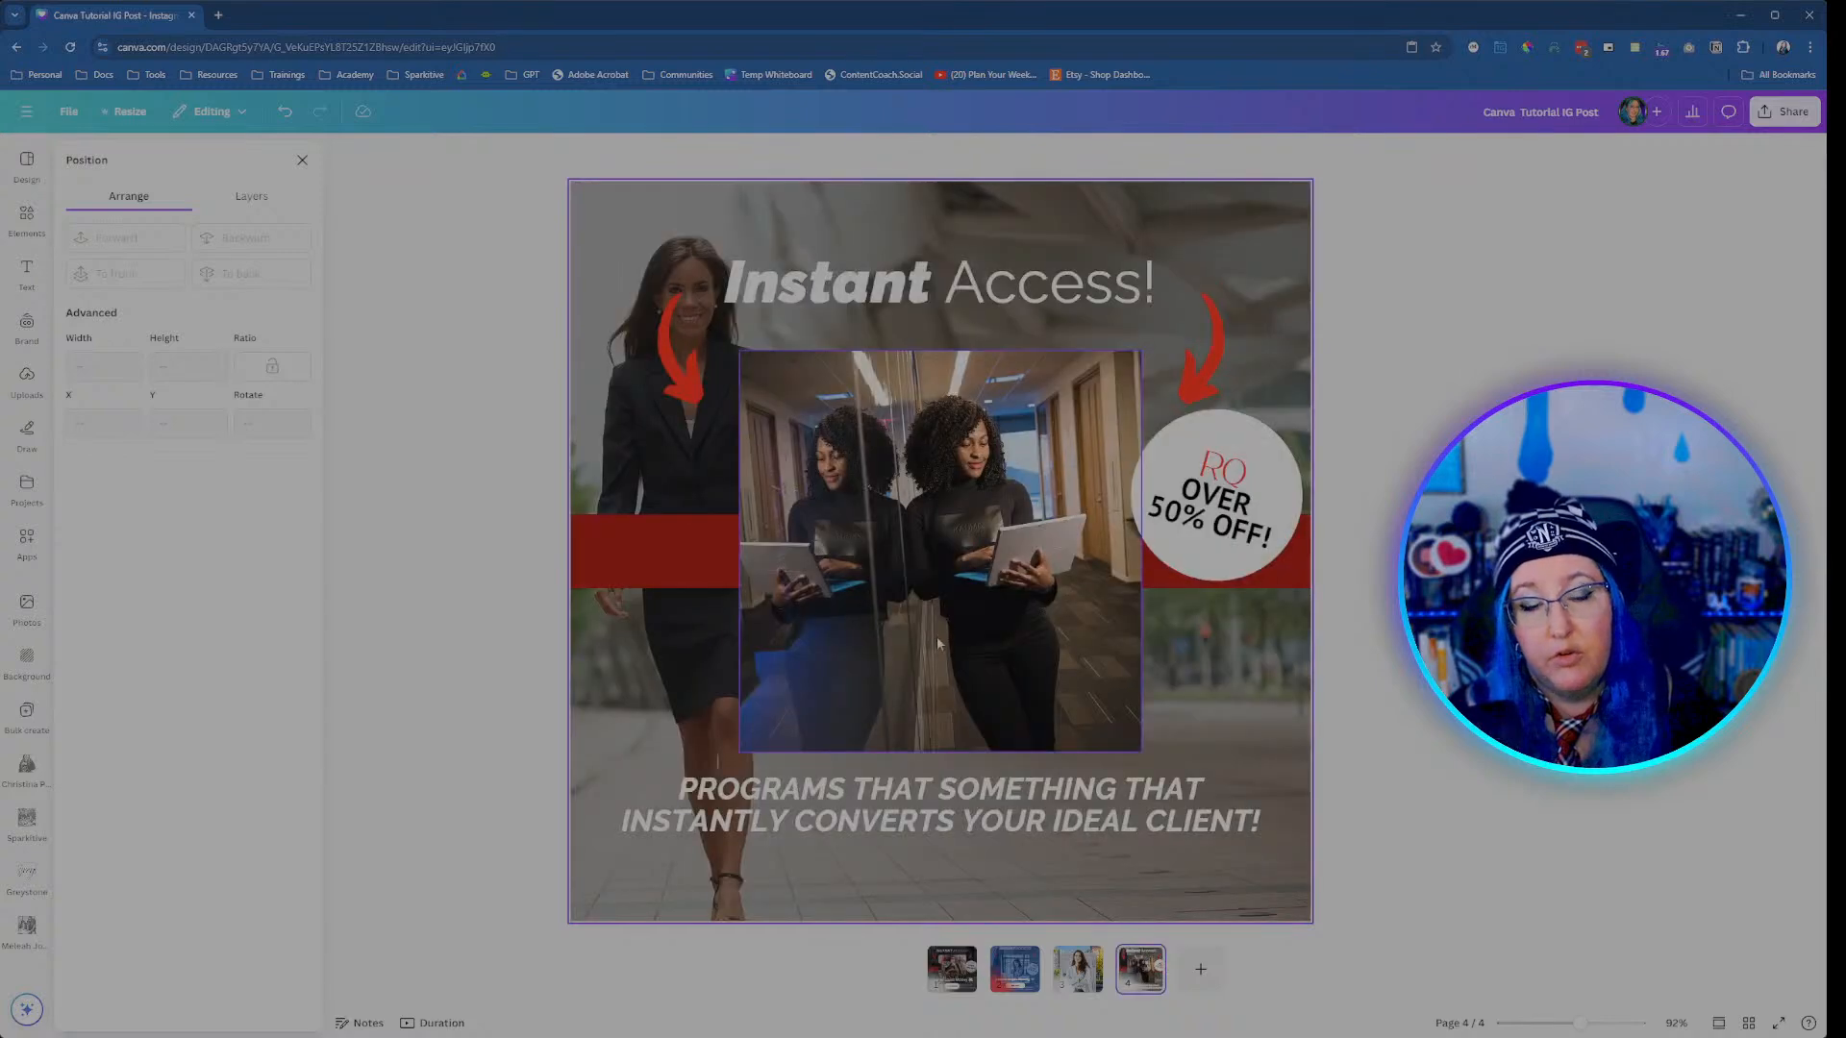
pyautogui.click(906, 815)
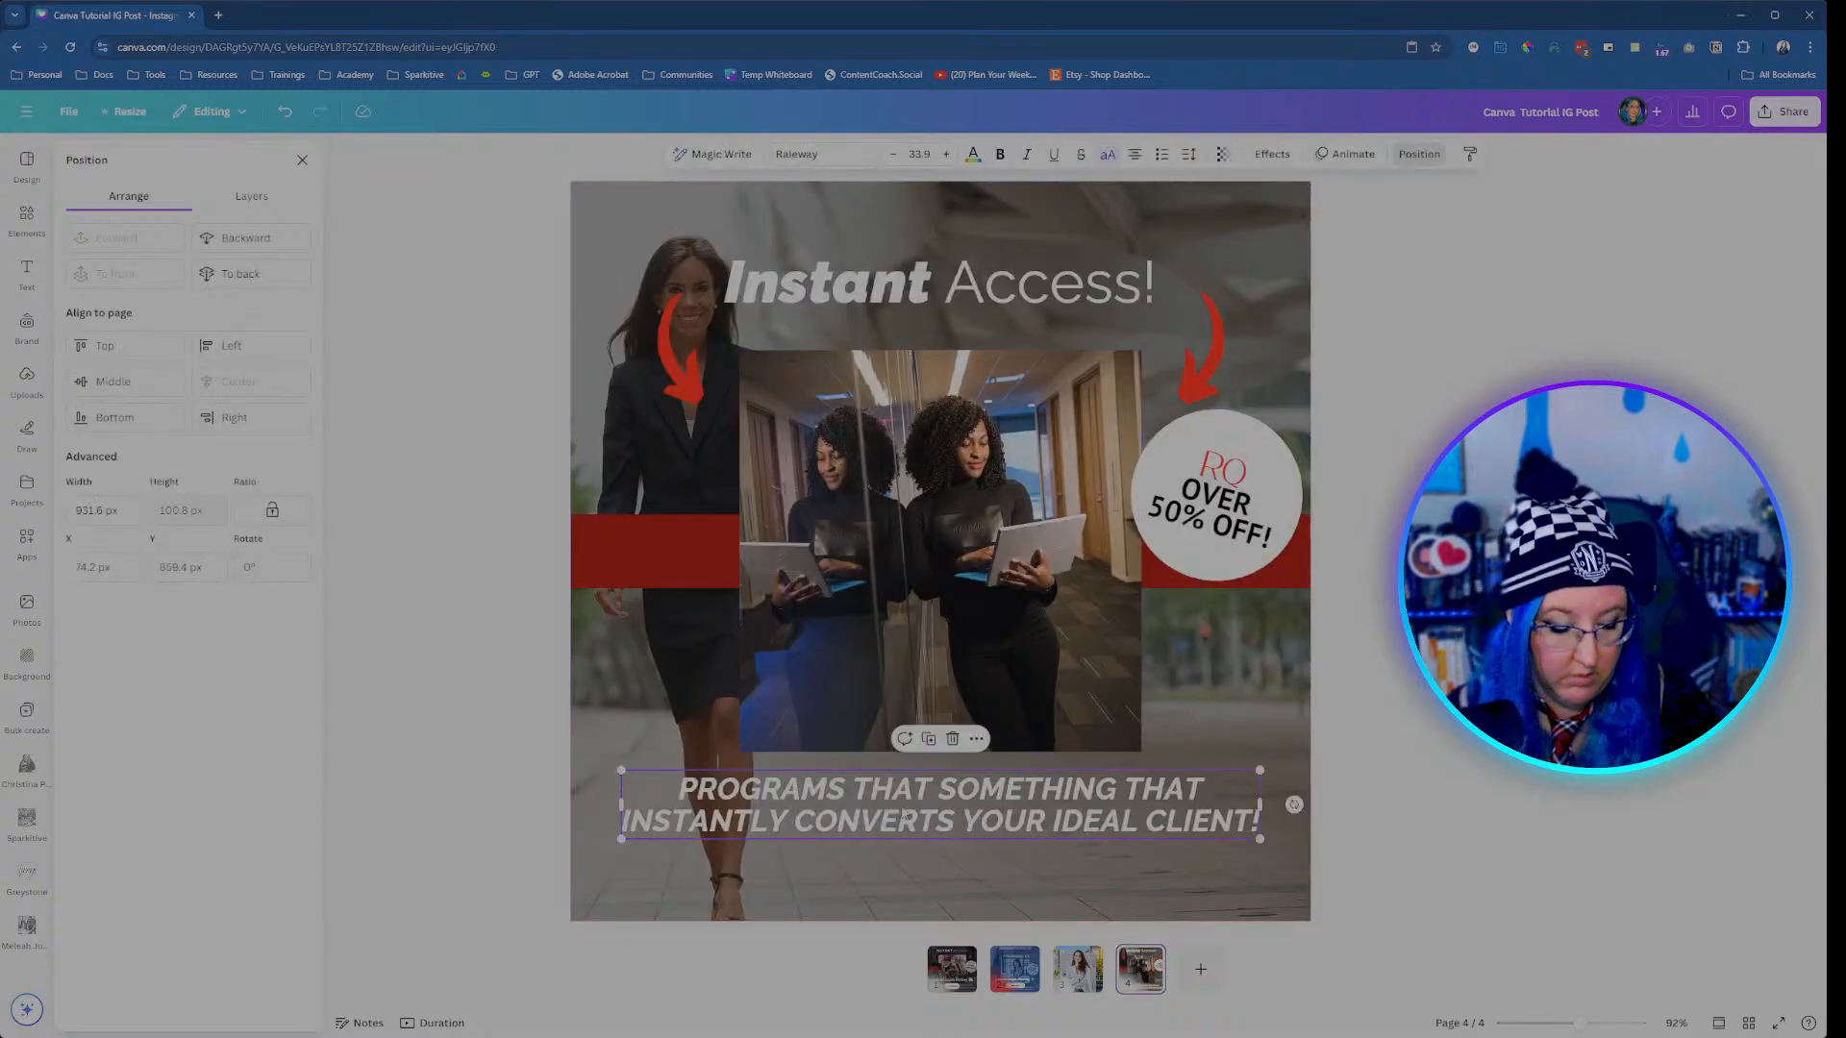
pyautogui.moveTo(906, 816); pyautogui.dragTo(916, 826)
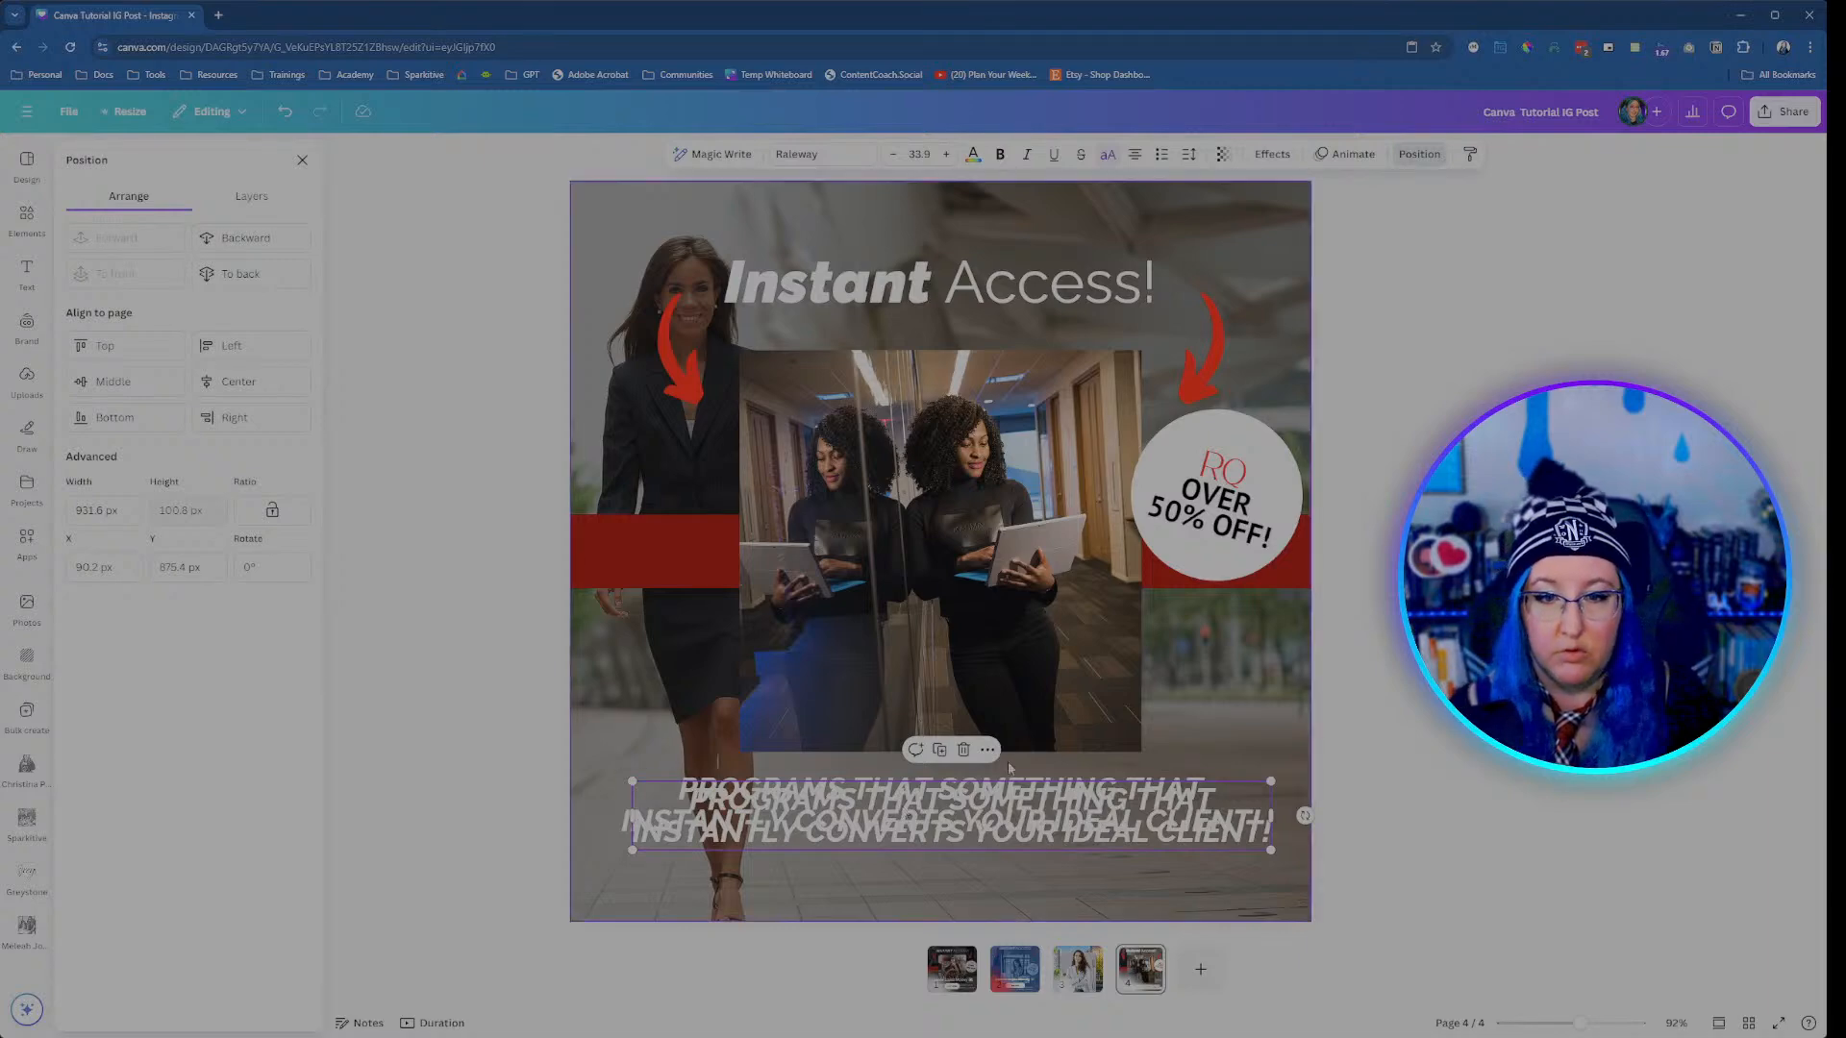
pyautogui.moveTo(930, 820); pyautogui.dragTo(921, 875)
pyautogui.click(1016, 796)
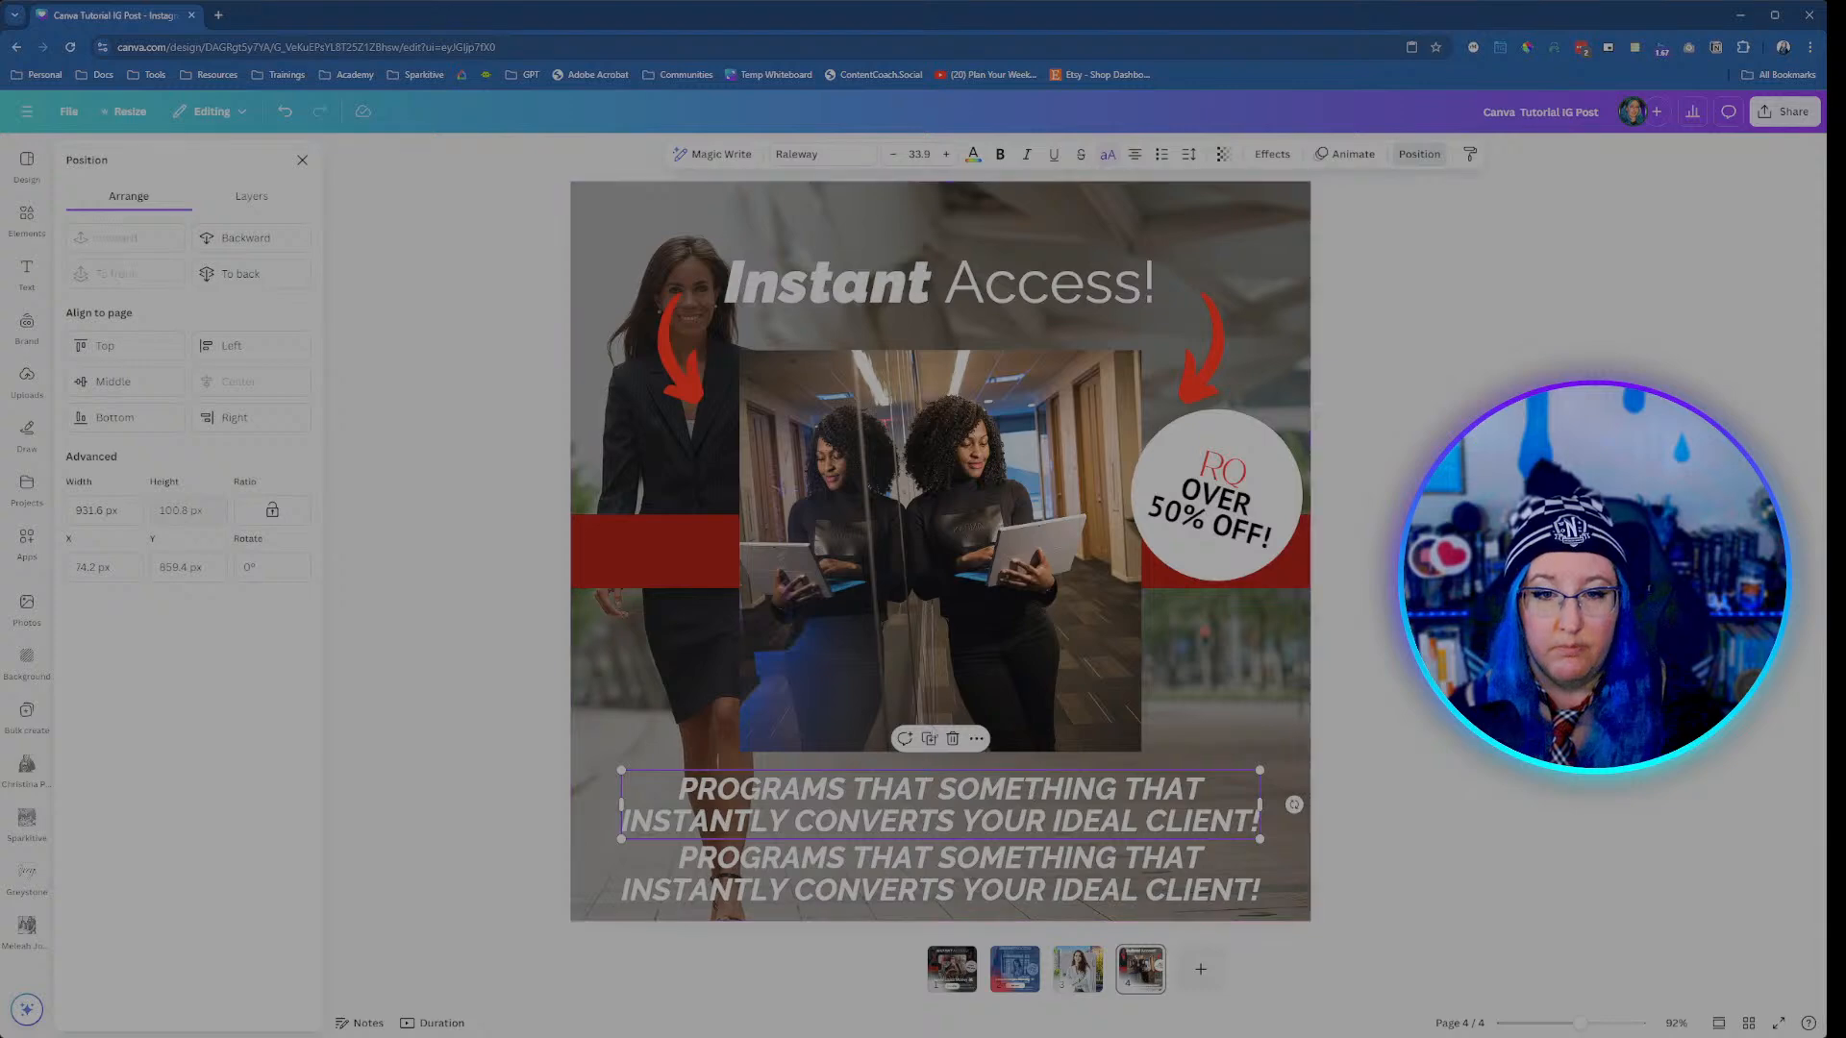
pyautogui.click(939, 883)
pyautogui.click(939, 883)
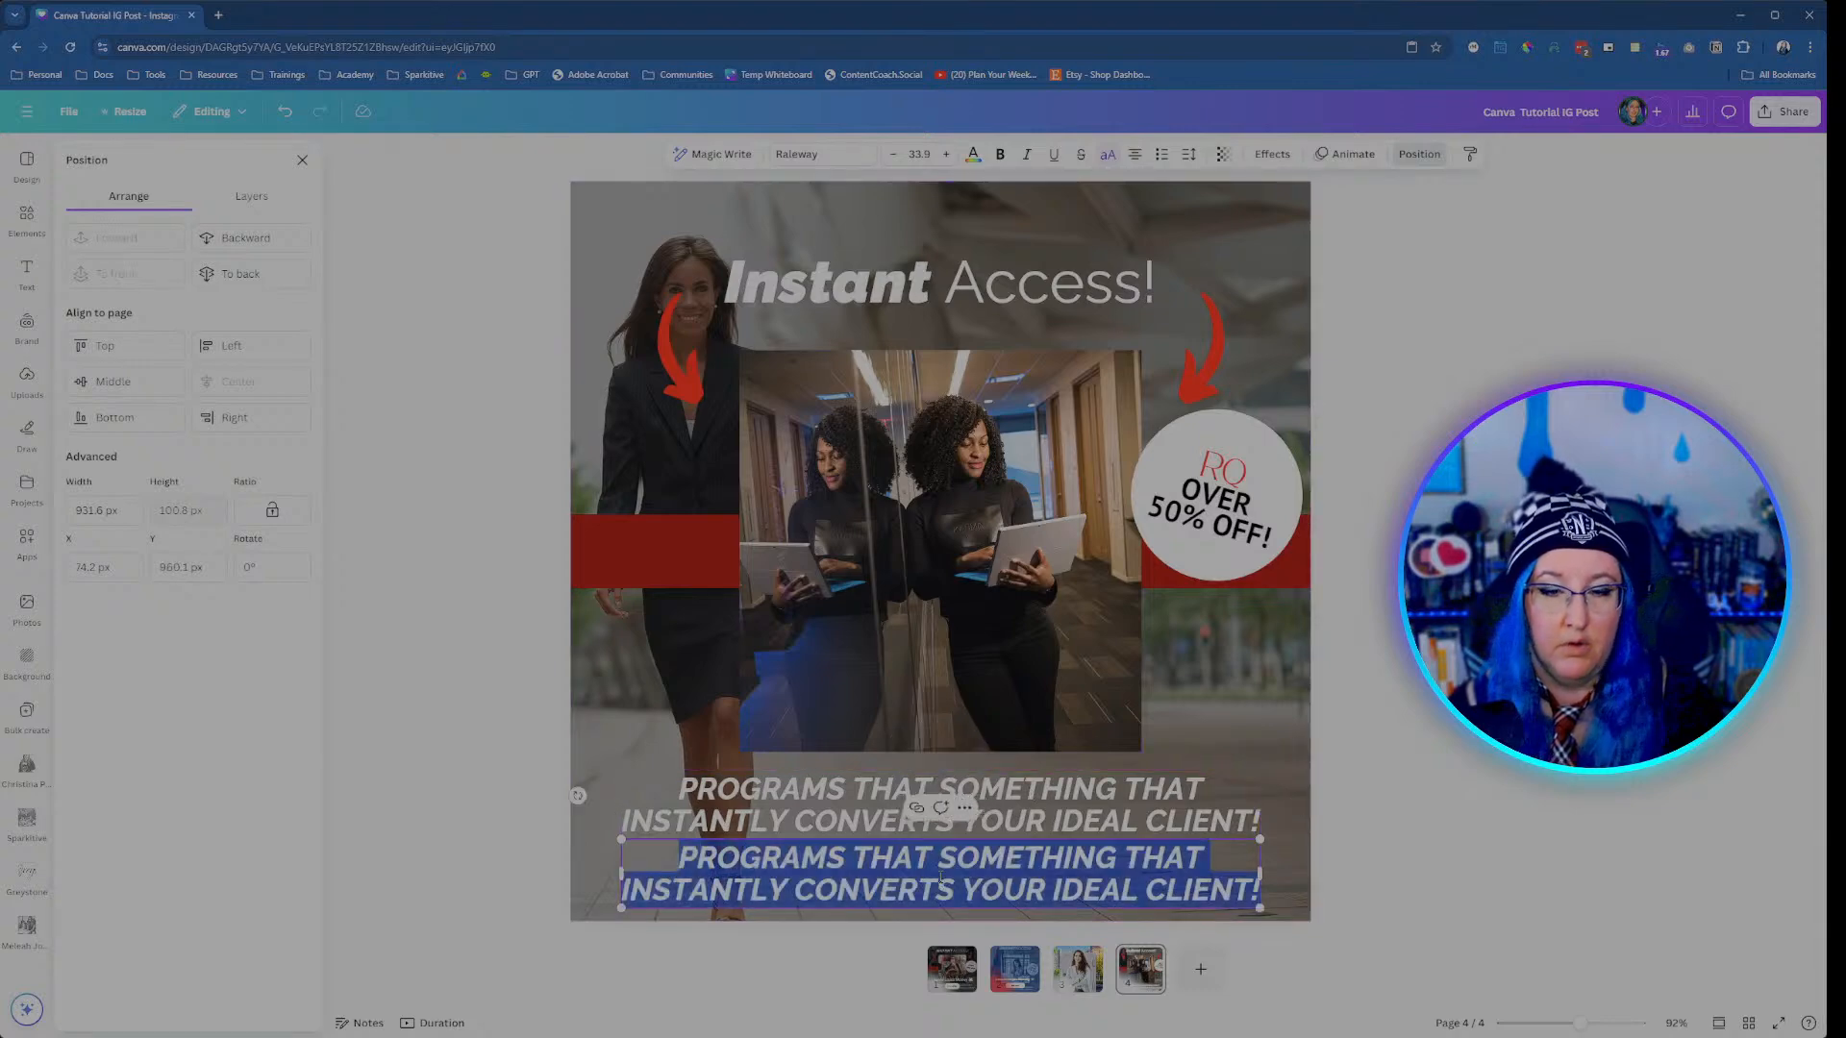
# Step: Replace the copy's text with the creator's first name and surname on two lines
pyautogui.write('LEANNE')
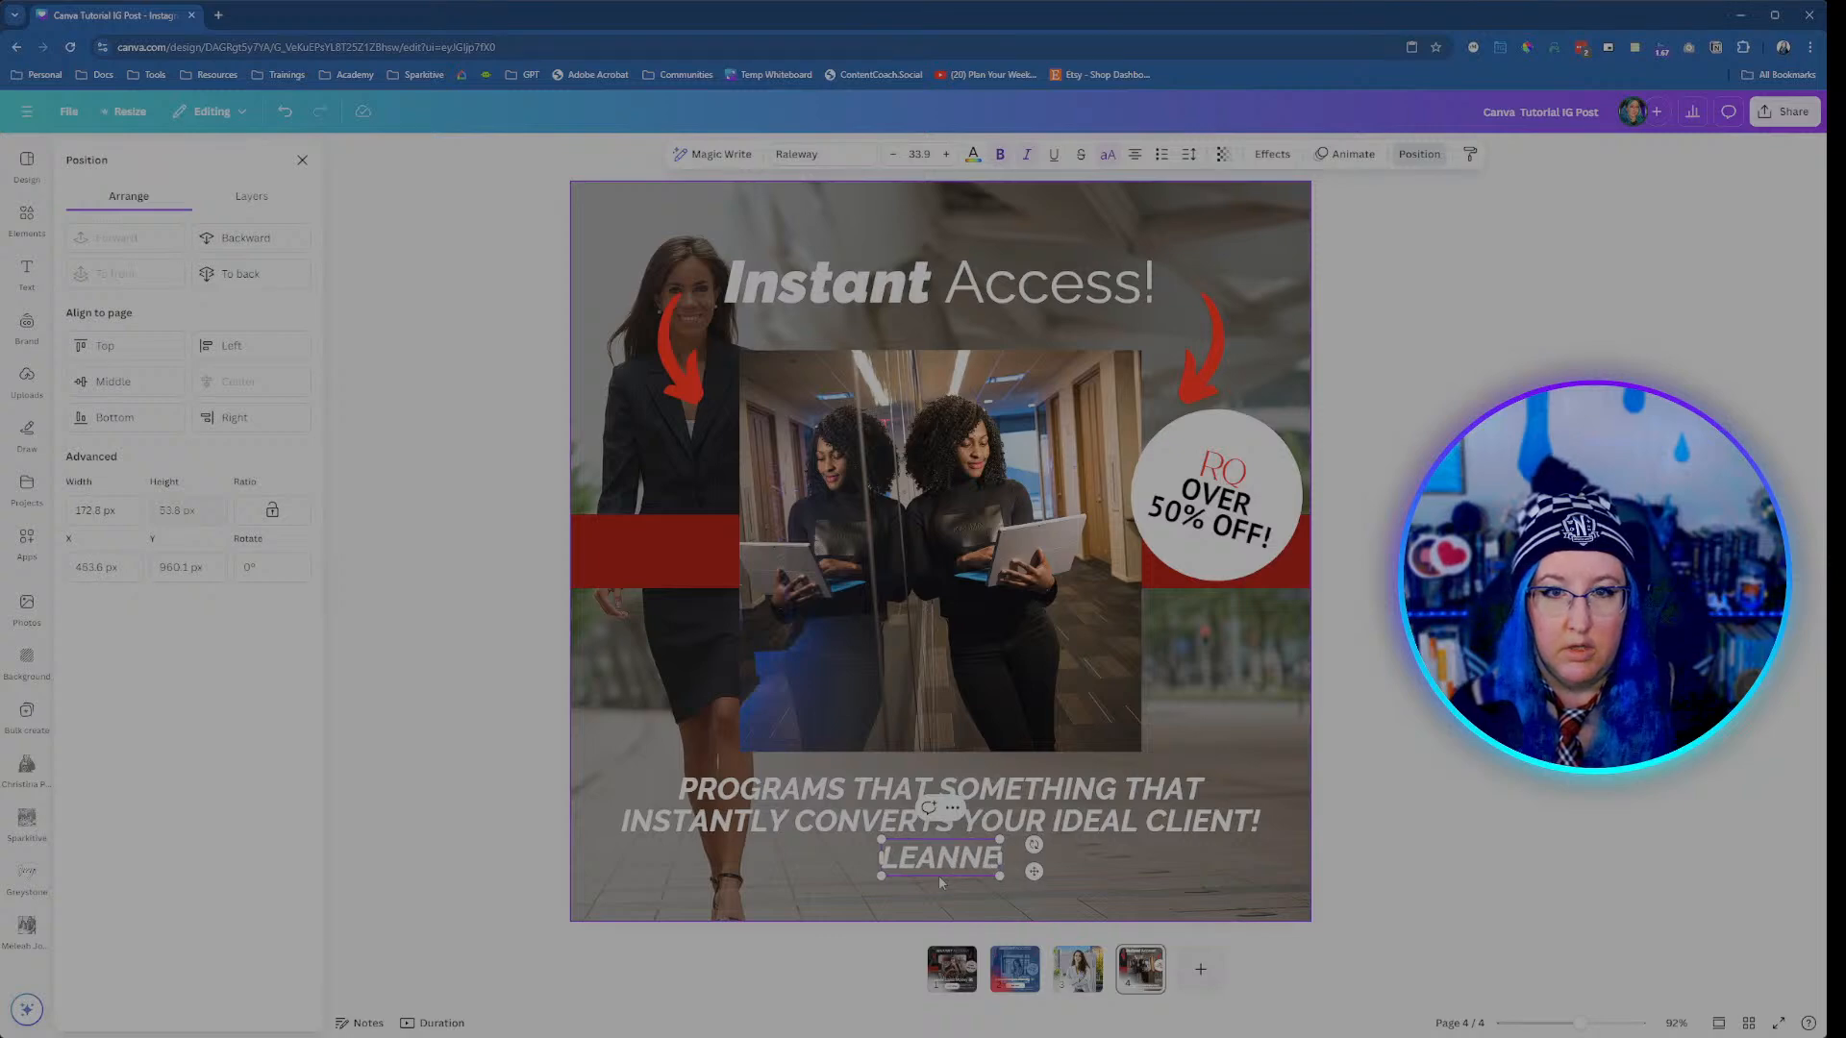
pyautogui.press('Return')
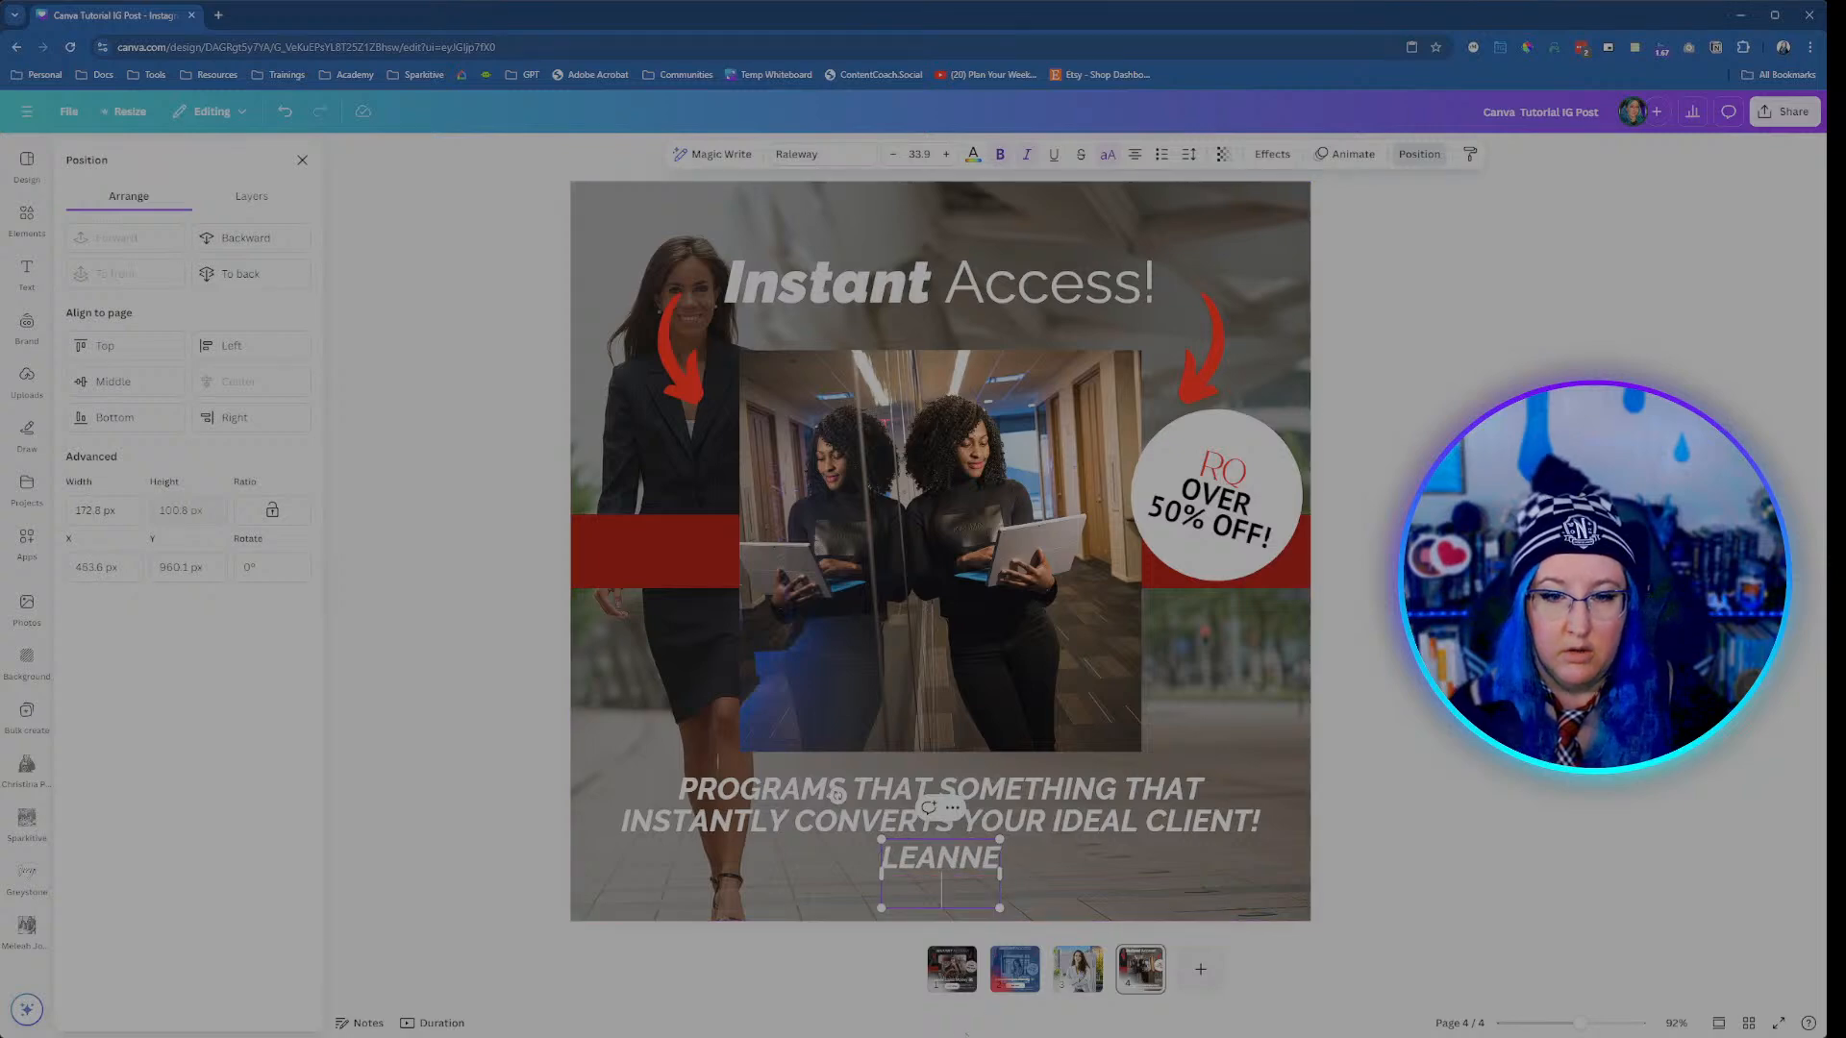
pyautogui.click(950, 967)
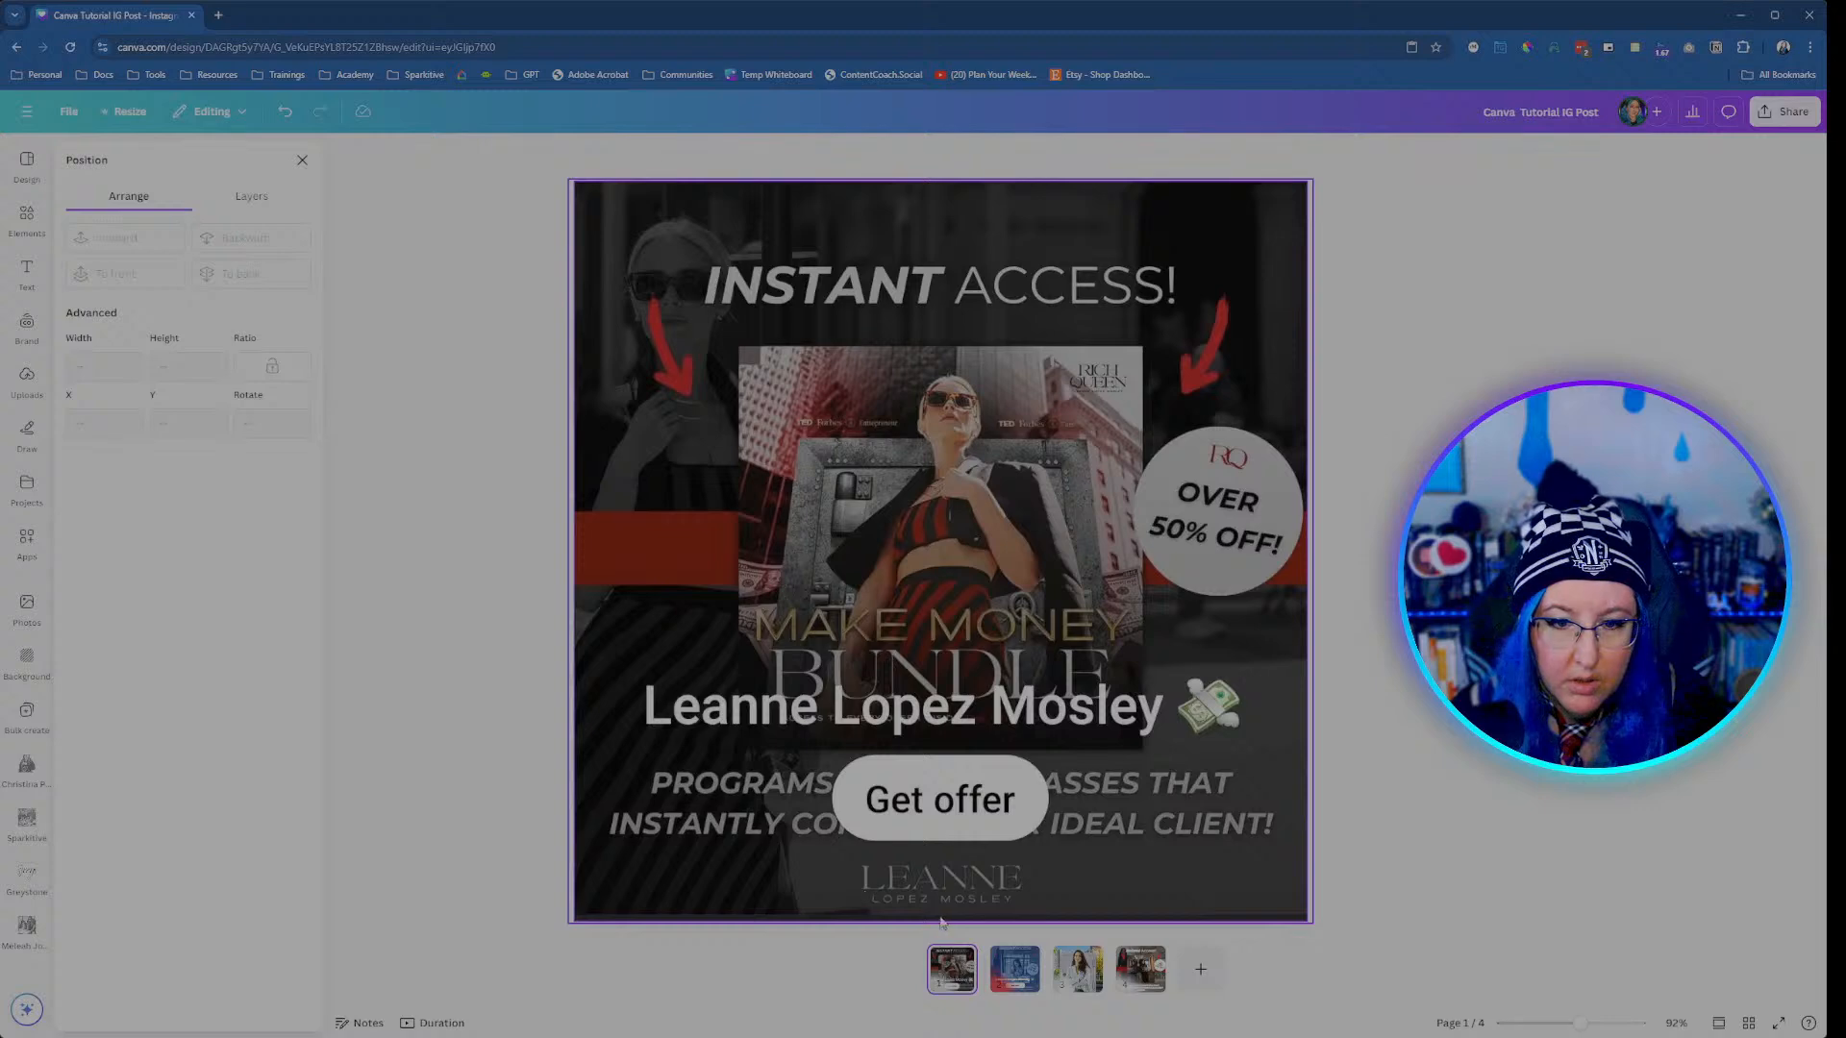
pyautogui.click(1137, 969)
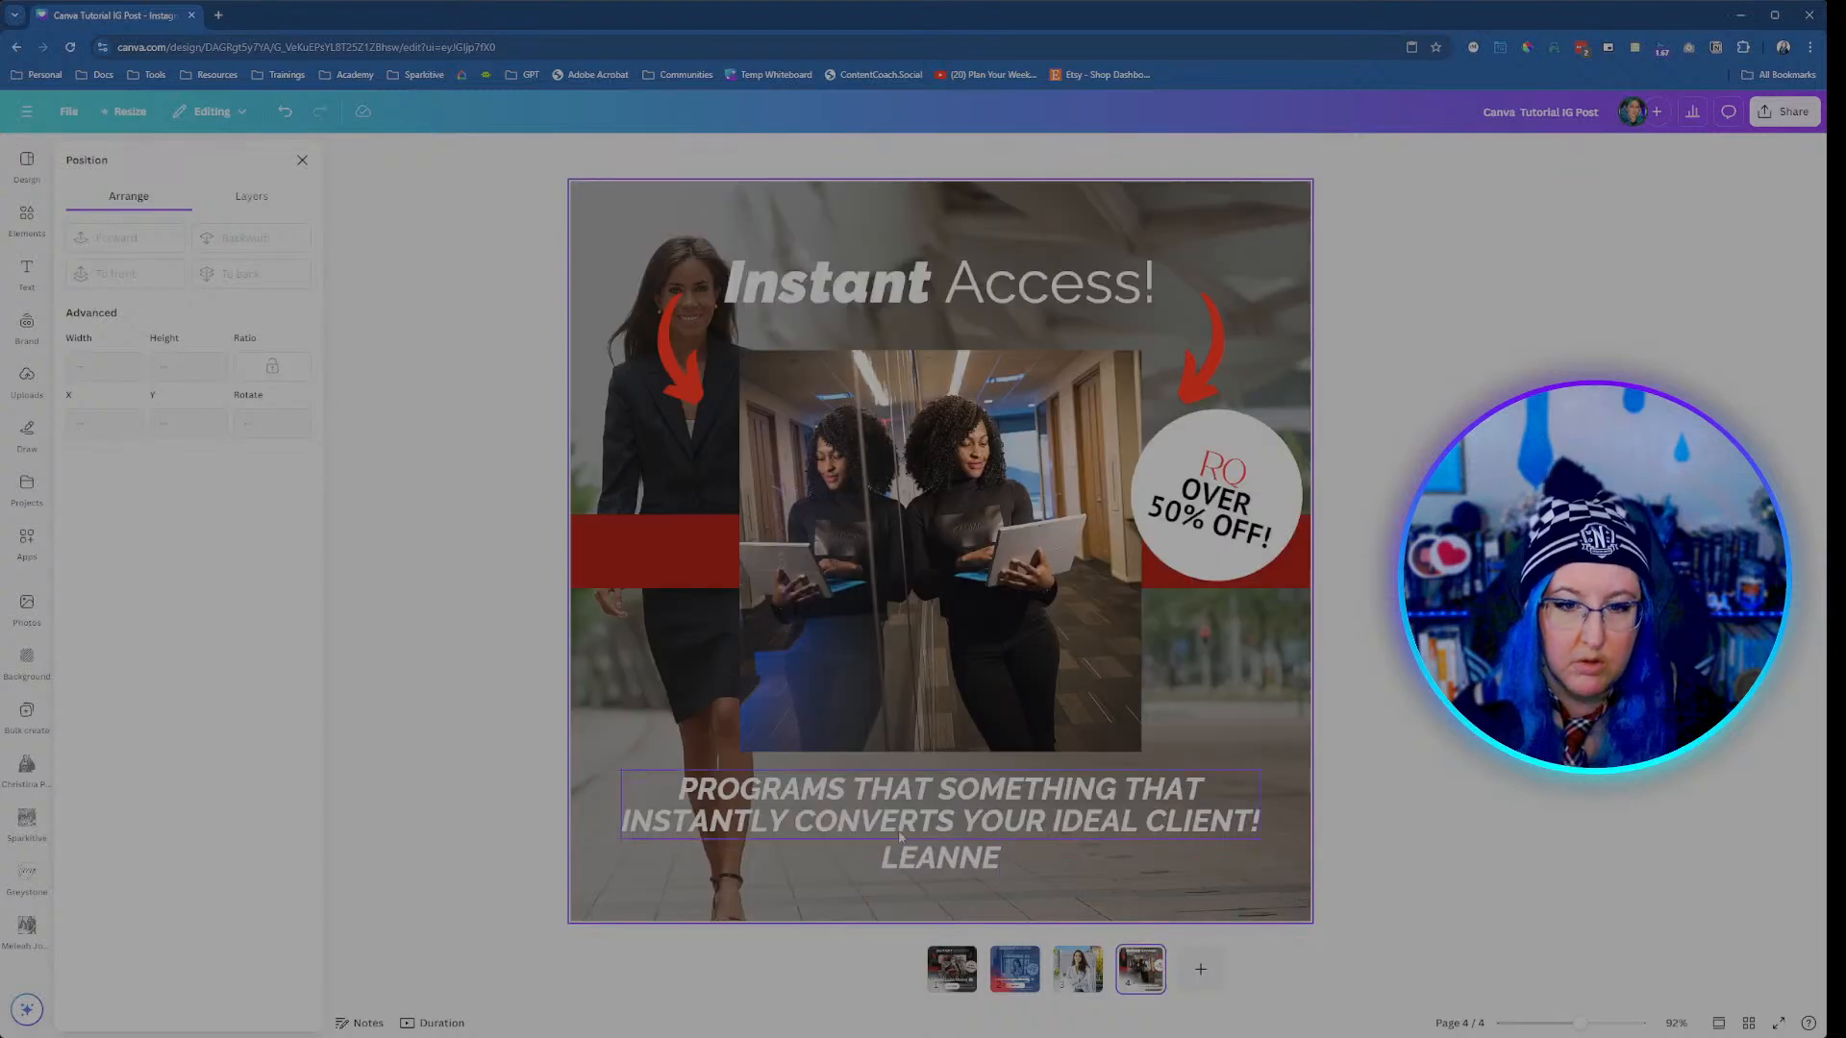
pyautogui.click(944, 869)
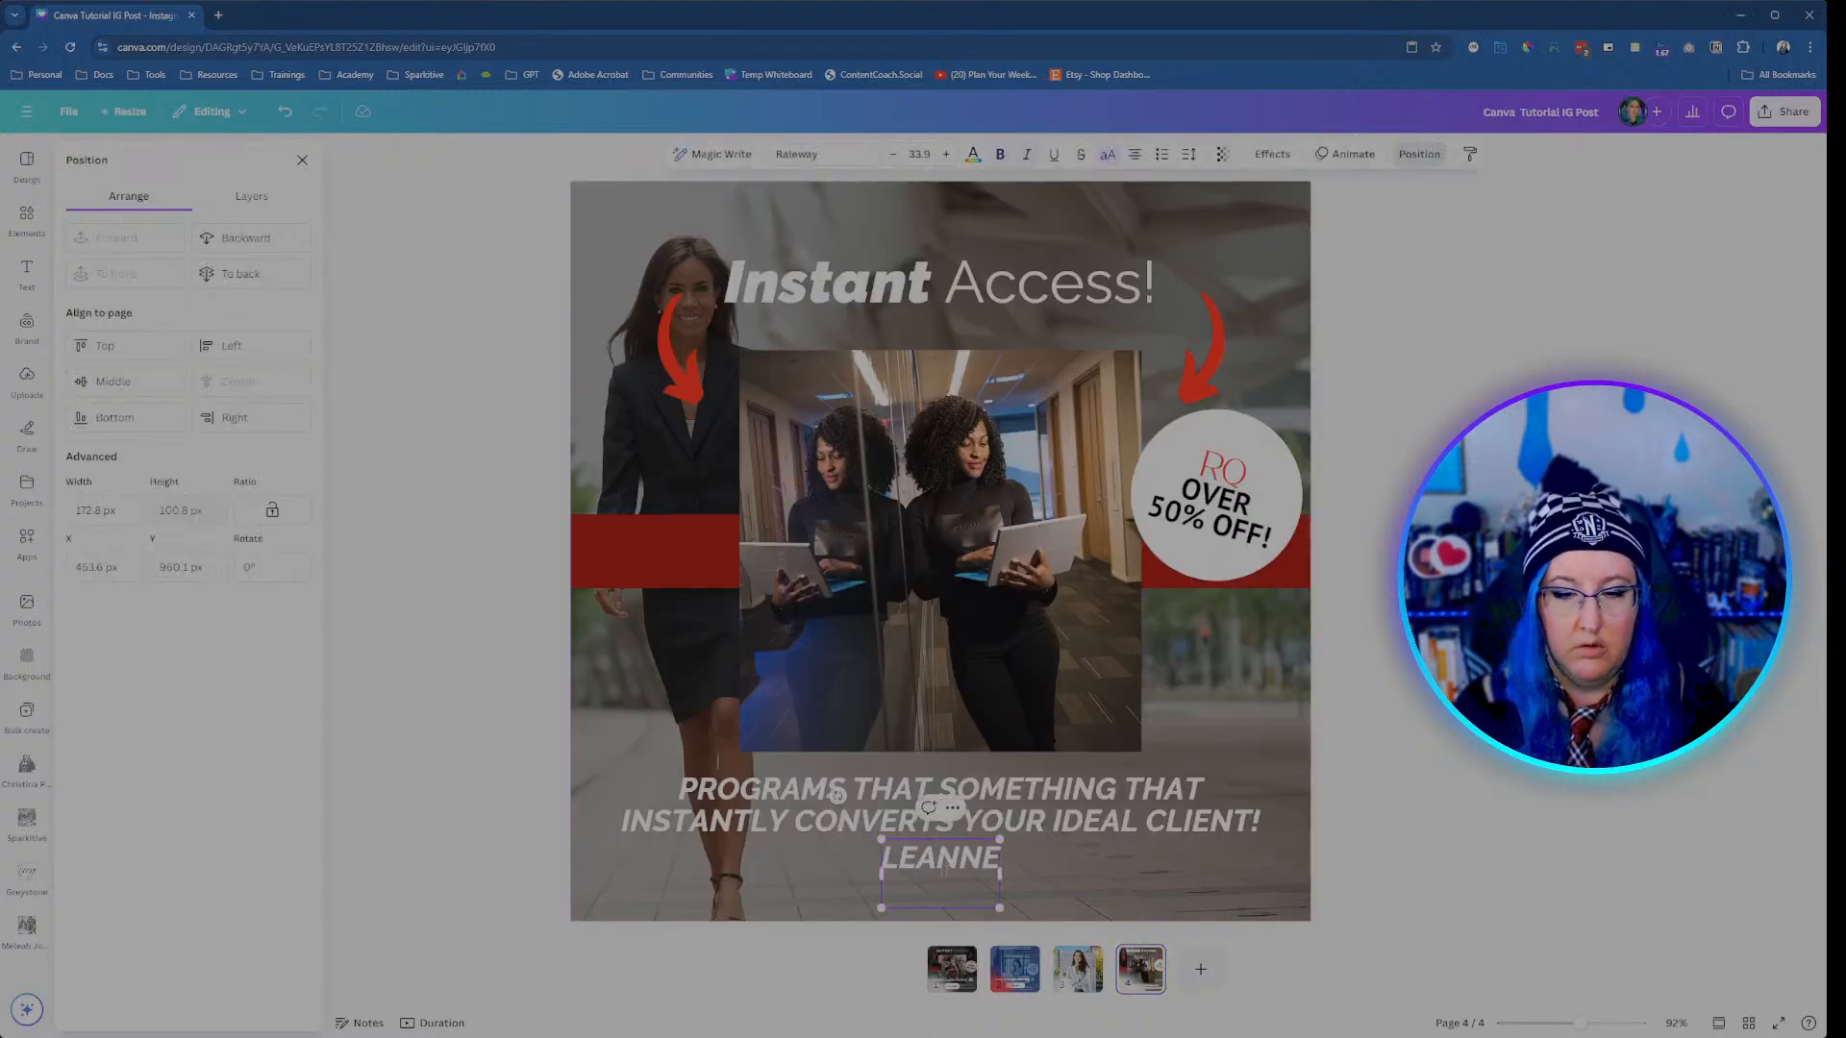
pyautogui.write('LOPEZ MOSL')
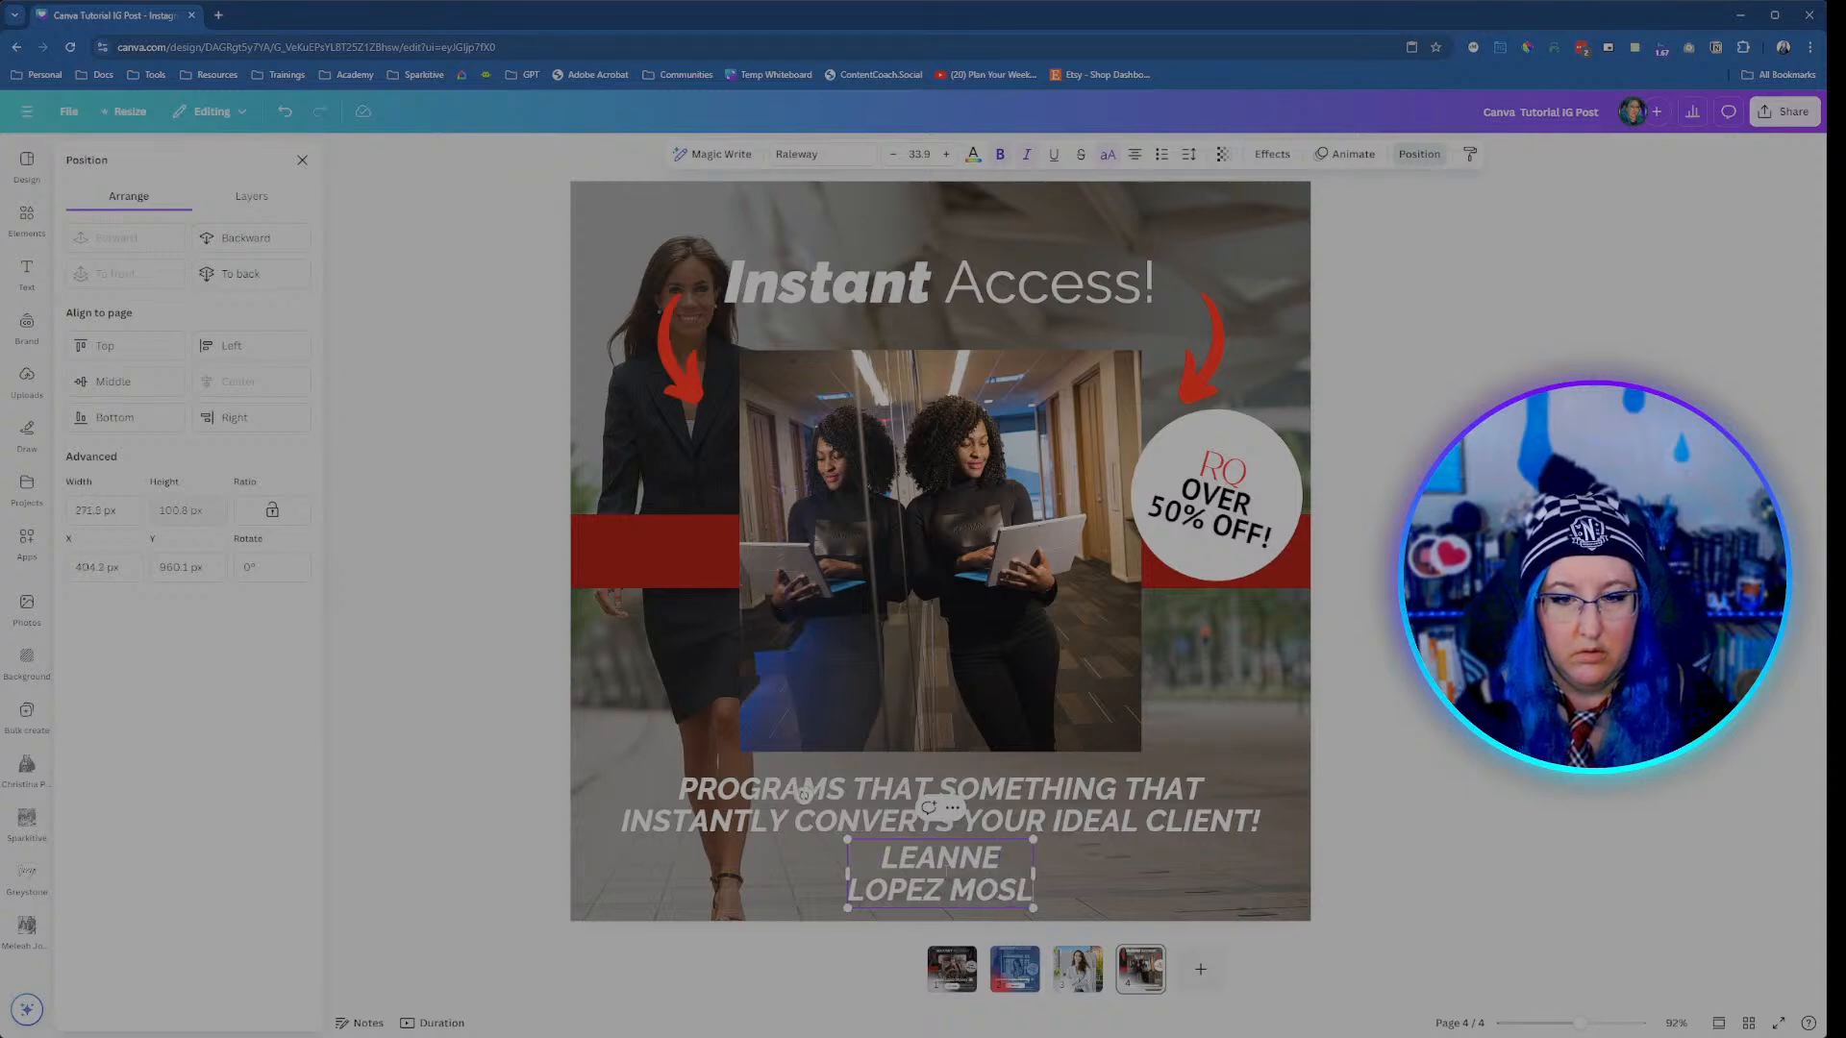
pyautogui.write('EY')
# Step: Remove italic and bold from the whole name text
pyautogui.hotkey('ctrl', 'a')
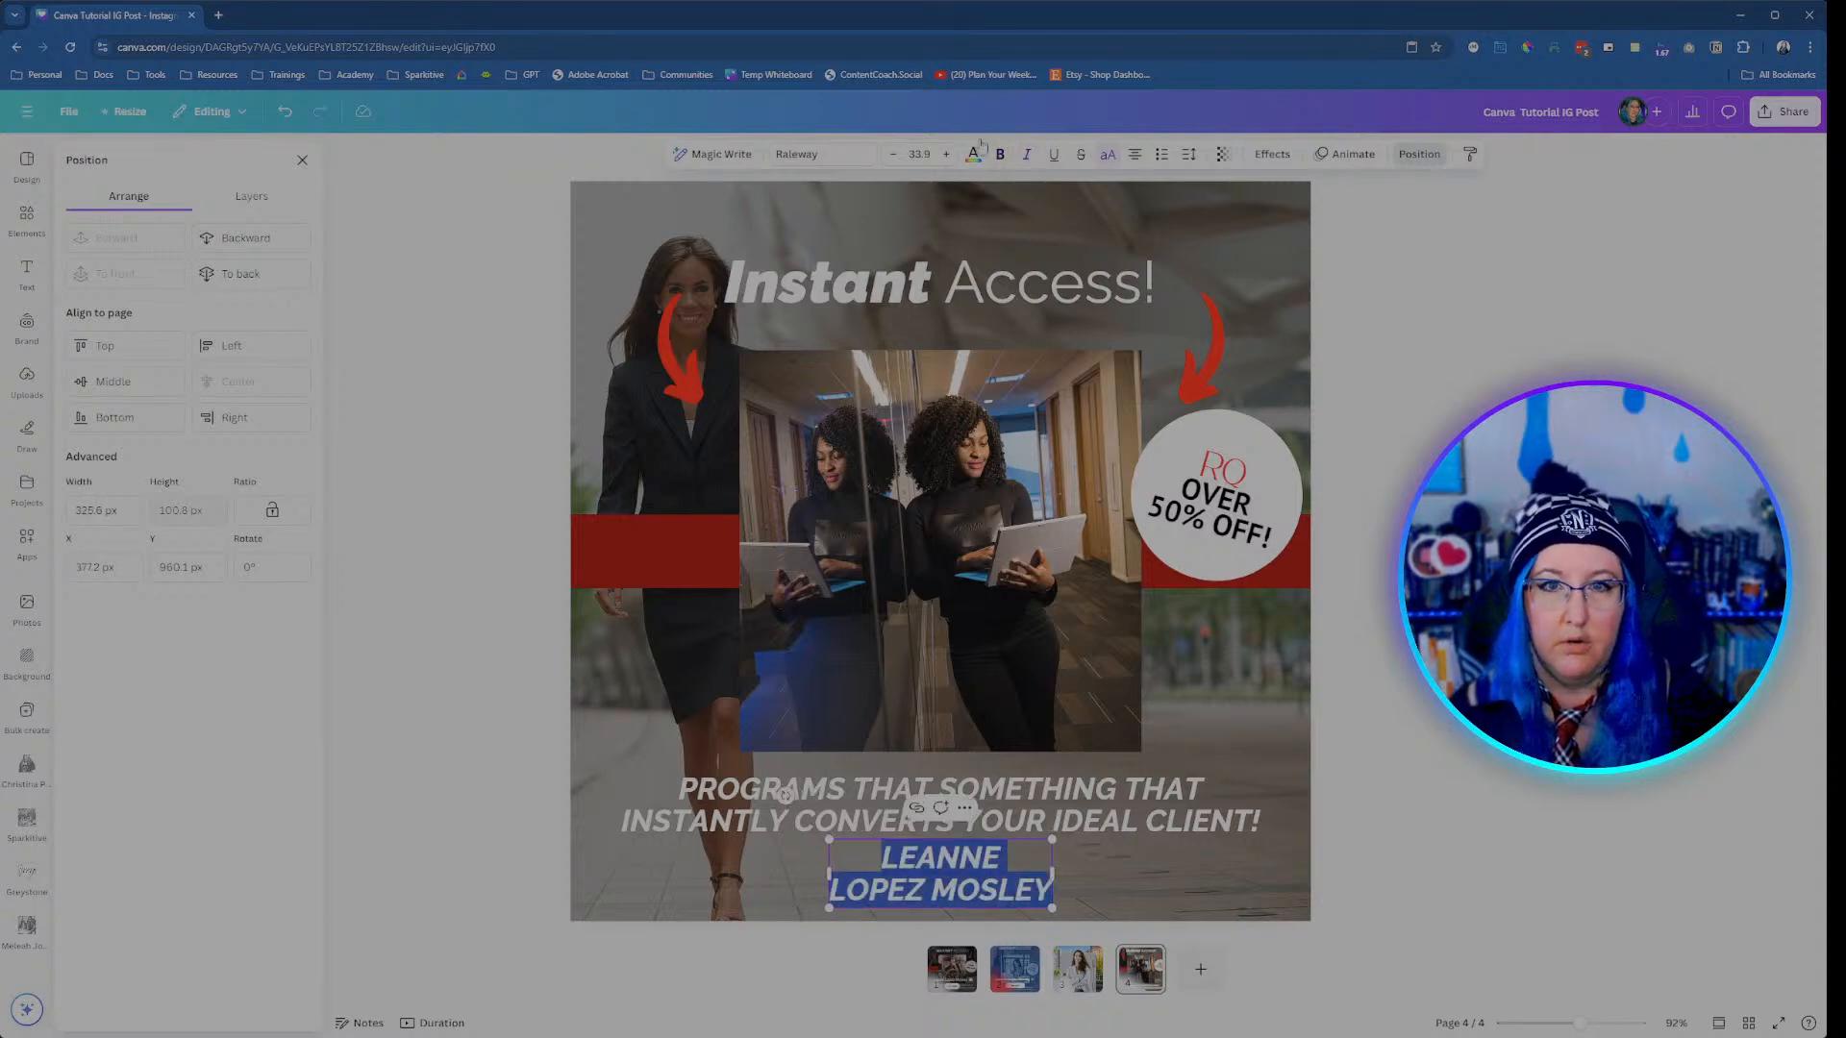
pyautogui.click(1026, 154)
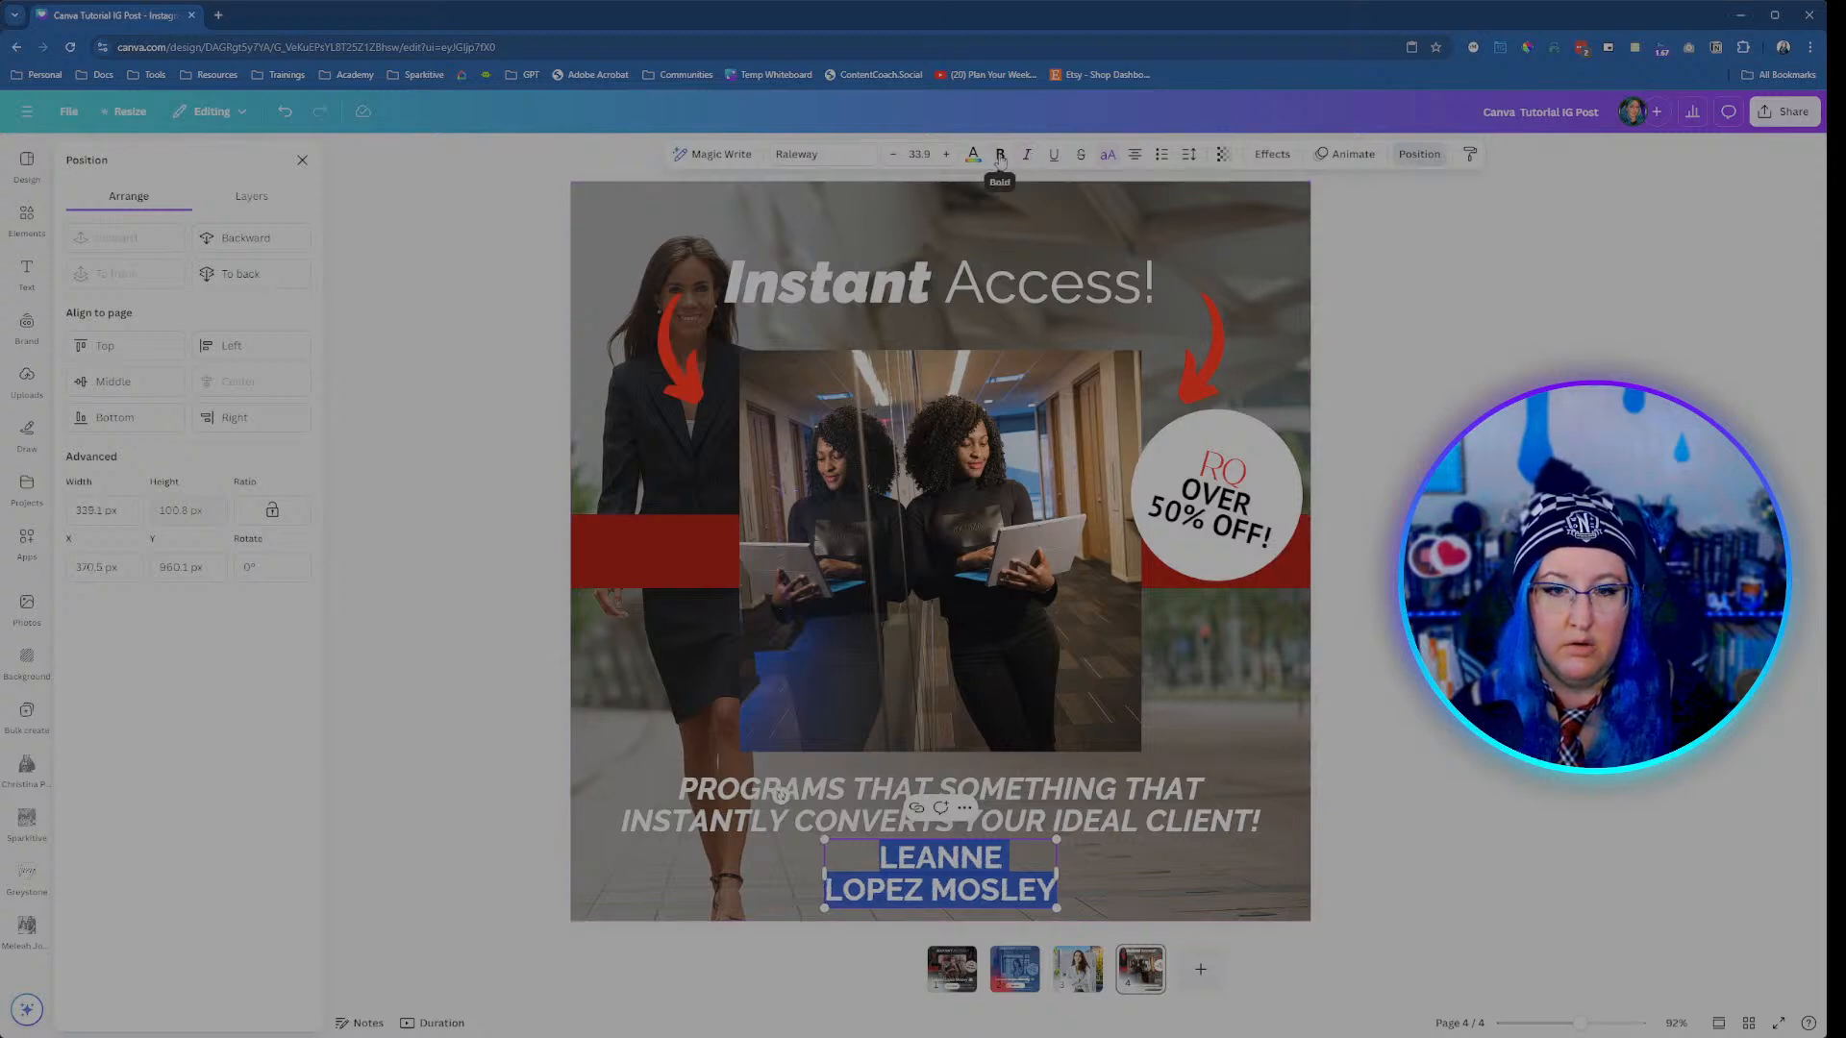
pyautogui.click(1000, 156)
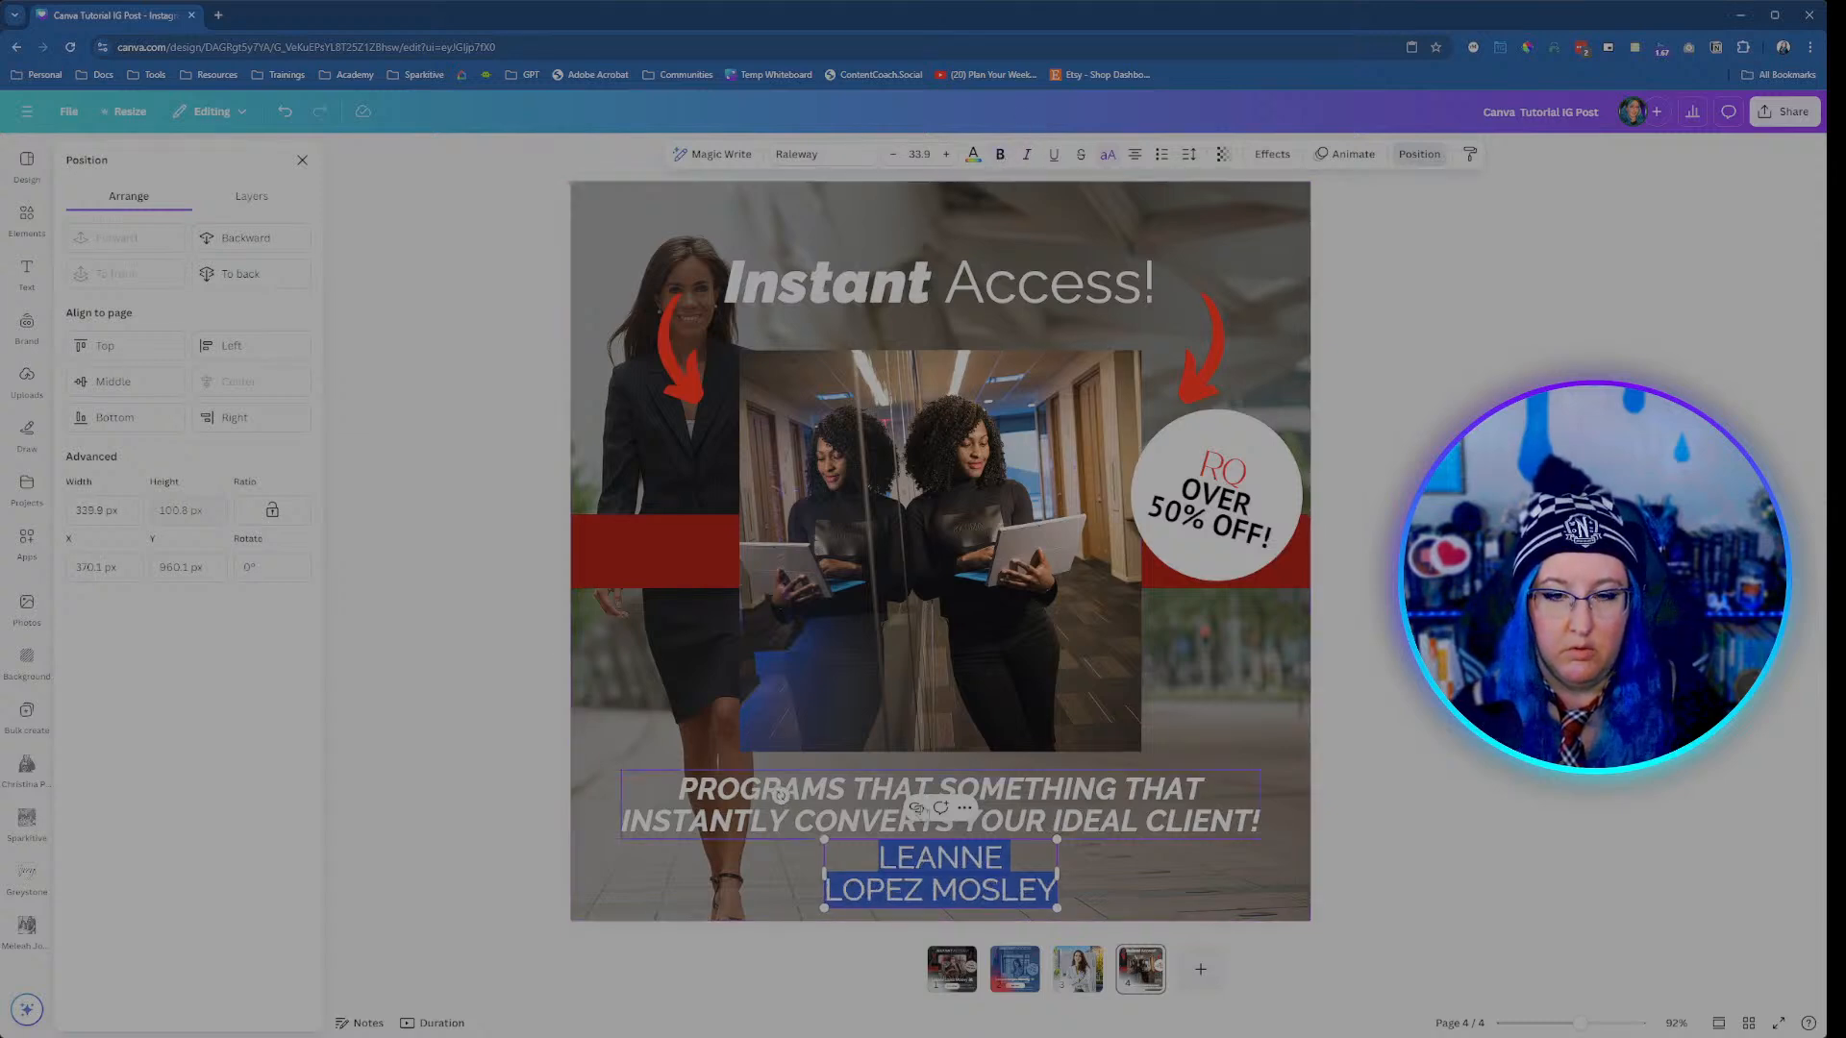
pyautogui.click(934, 859)
pyautogui.doubleClick(934, 858)
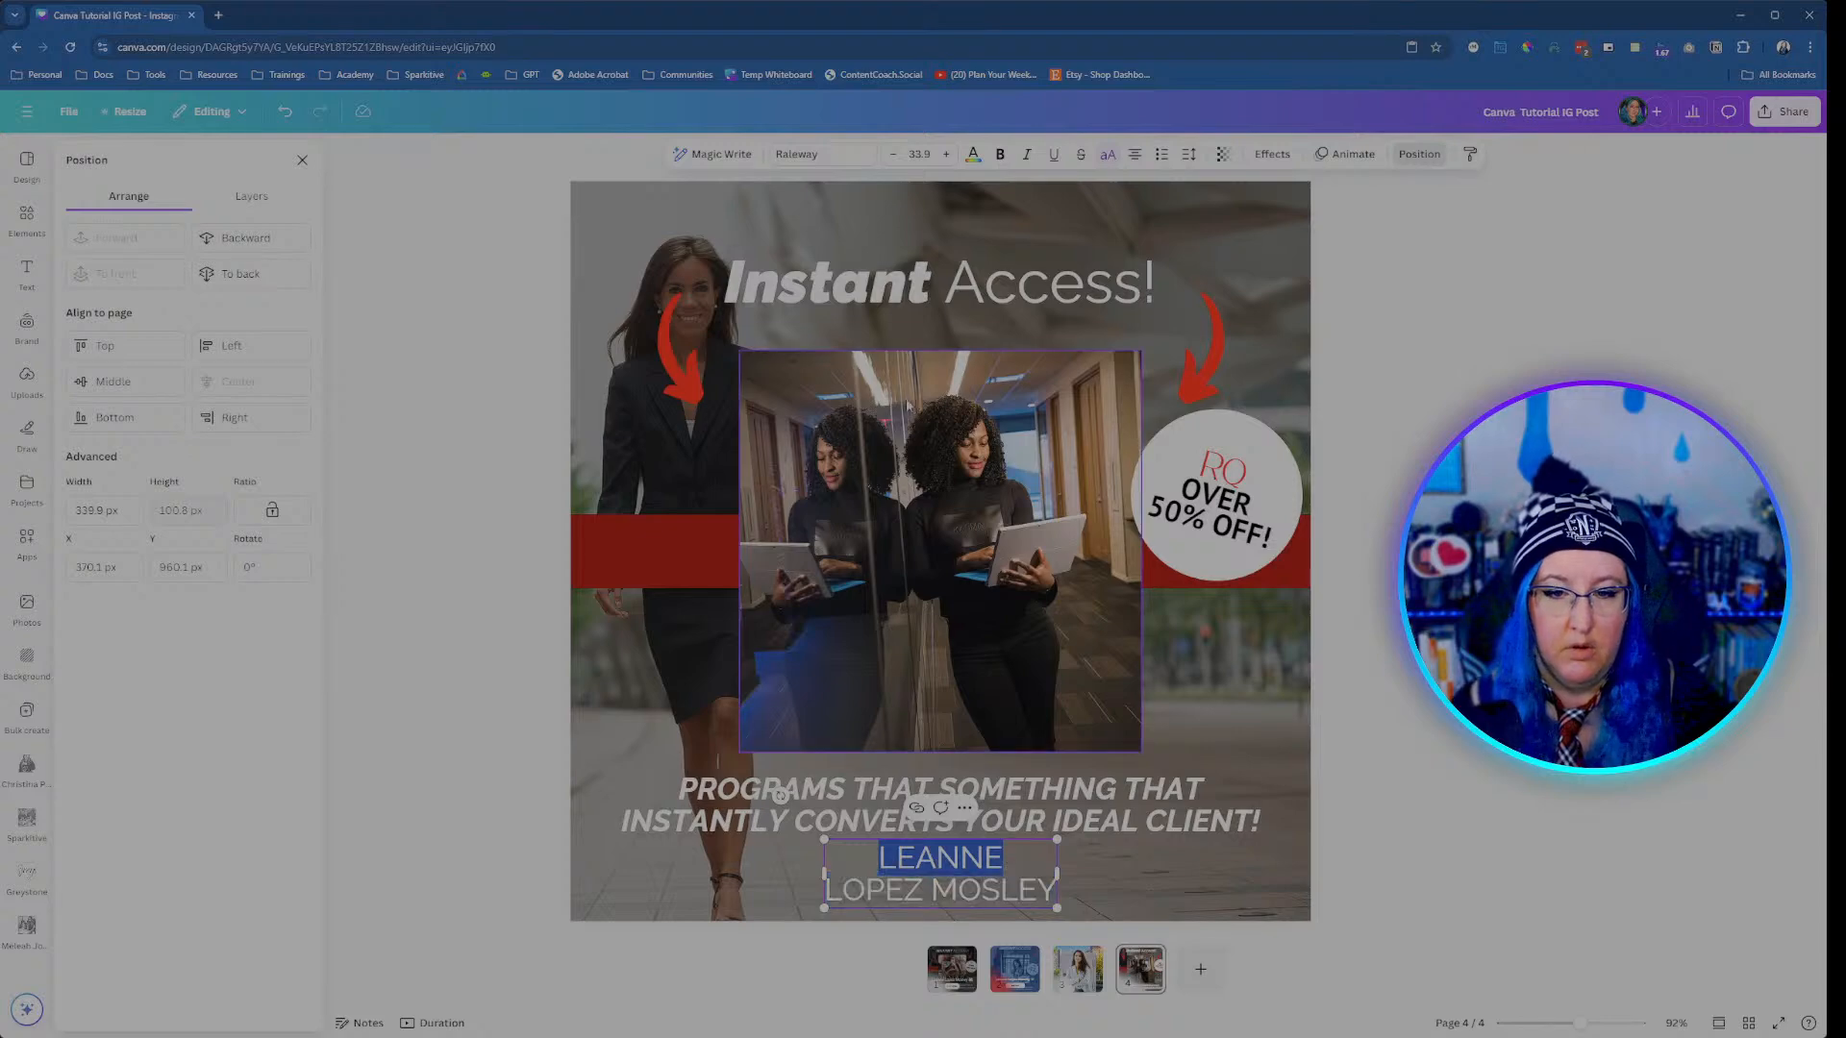
# Step: Set the first name line to the Safira March font and enlarge it three sizes
pyautogui.click(811, 157)
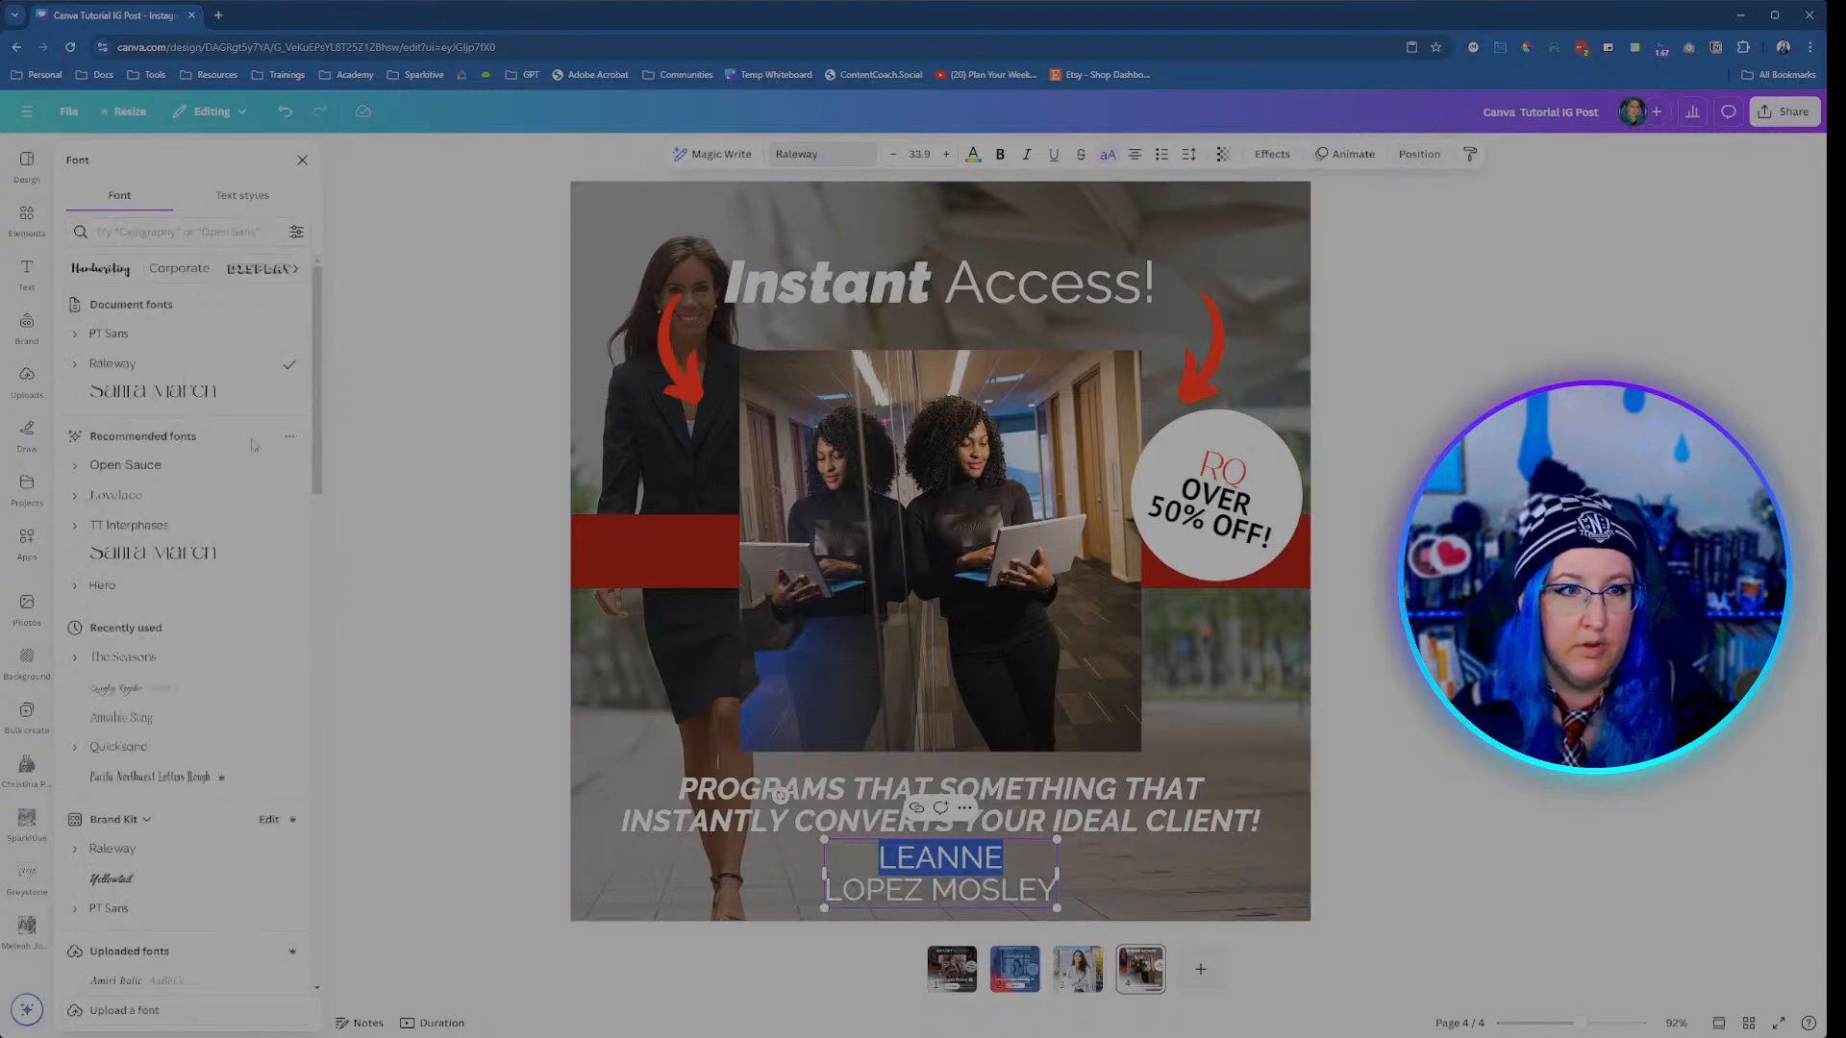
pyautogui.click(189, 394)
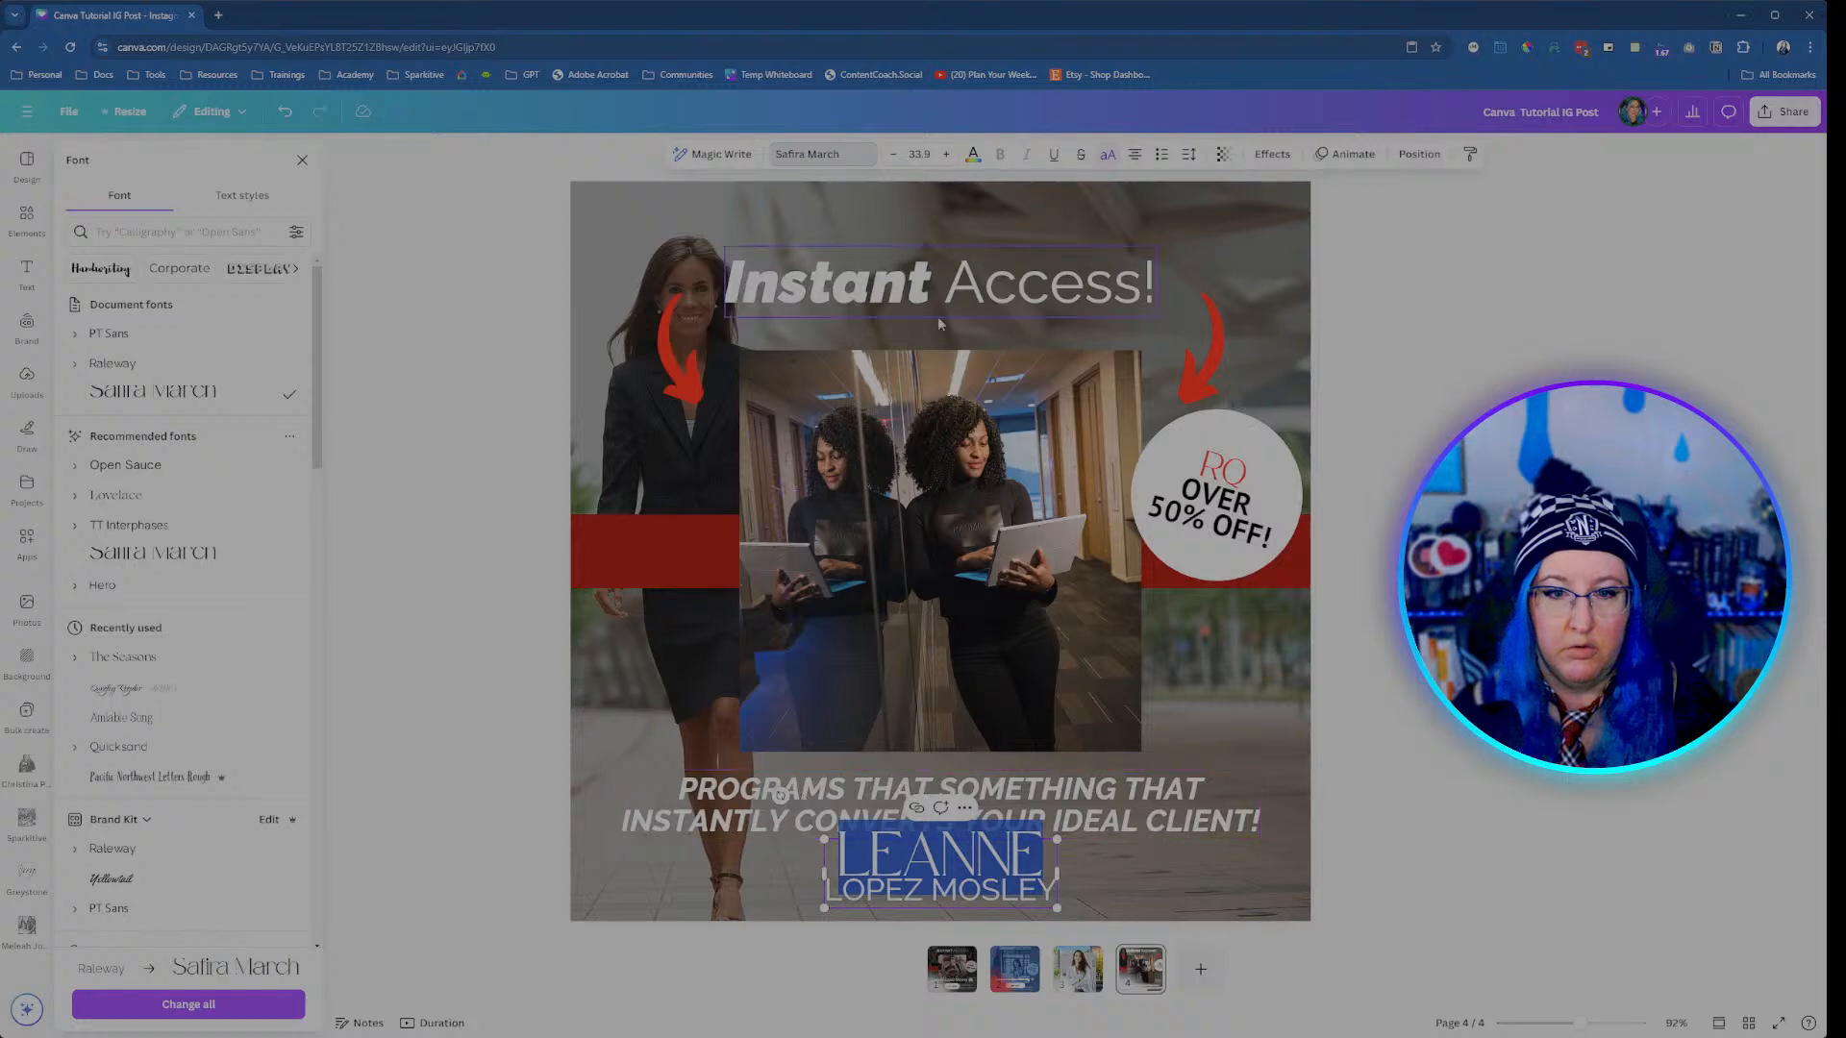
pyautogui.click(948, 155)
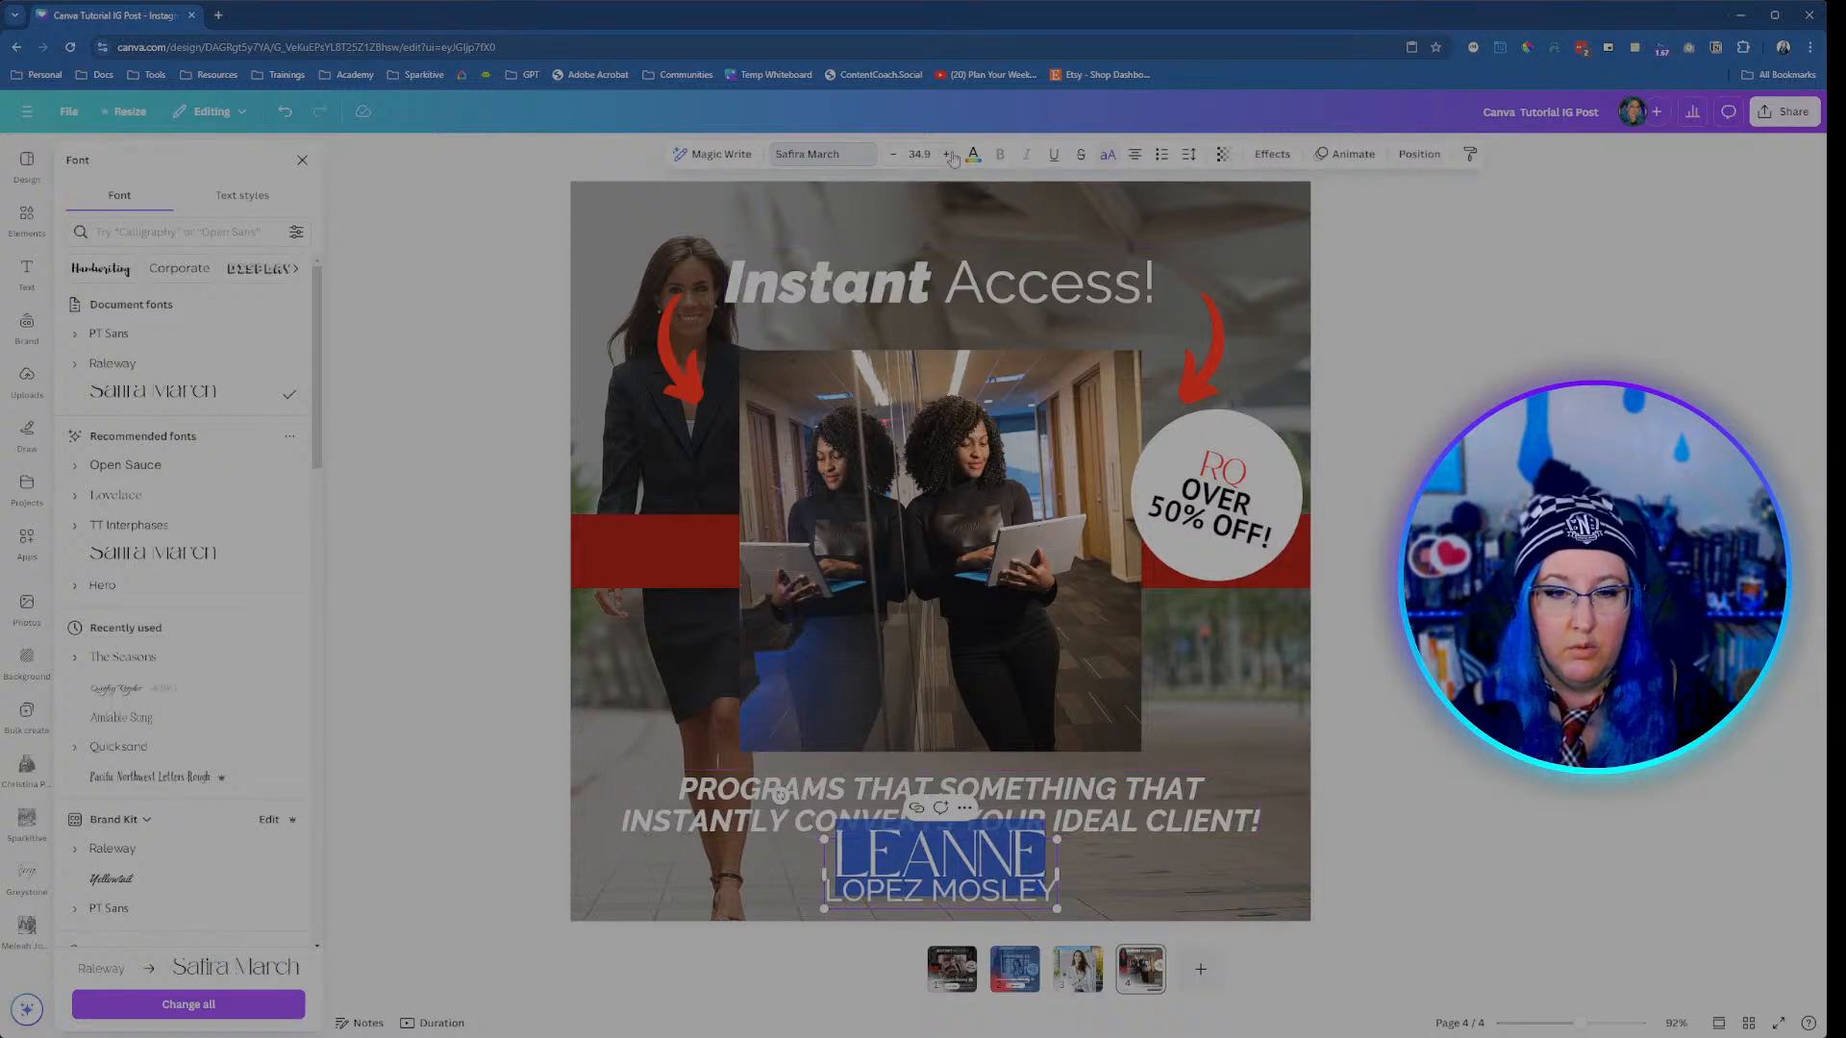
pyautogui.click(948, 155)
pyautogui.click(948, 154)
pyautogui.click(948, 155)
pyautogui.click(948, 154)
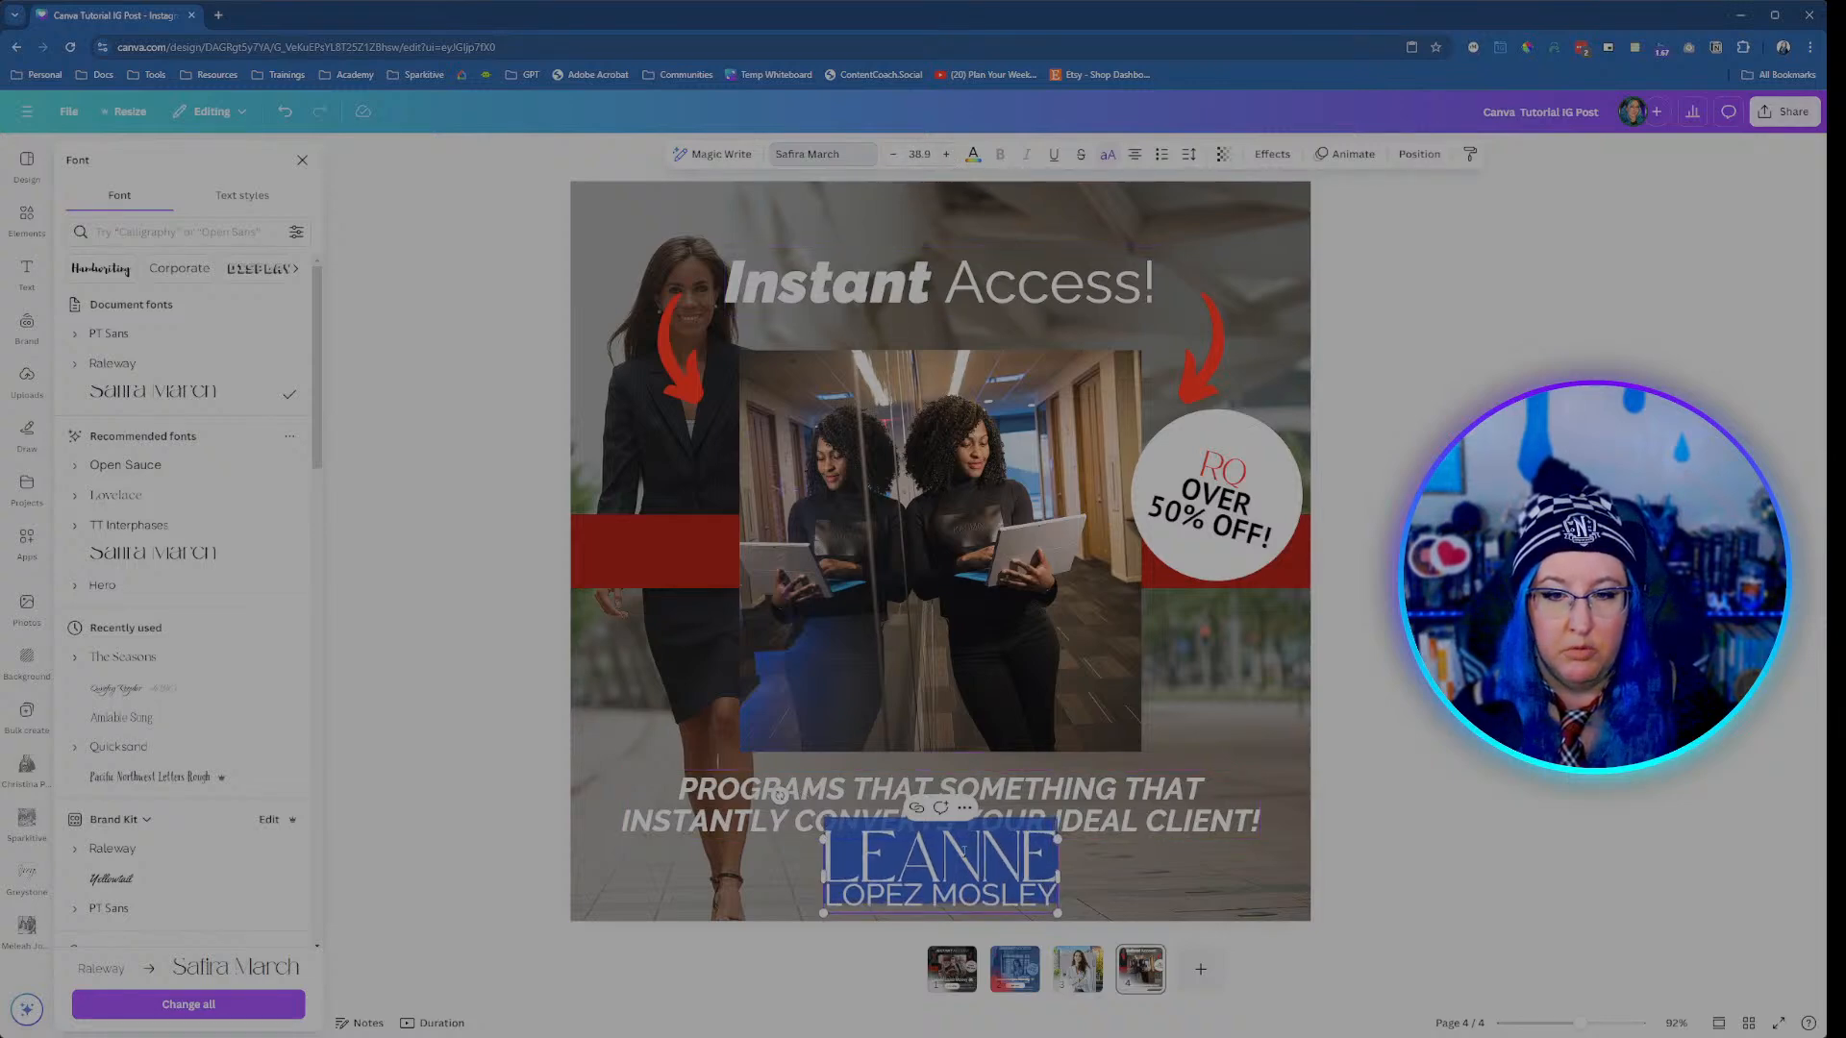
# Step: Widen the letter spacing of the surname line
pyautogui.click(952, 973)
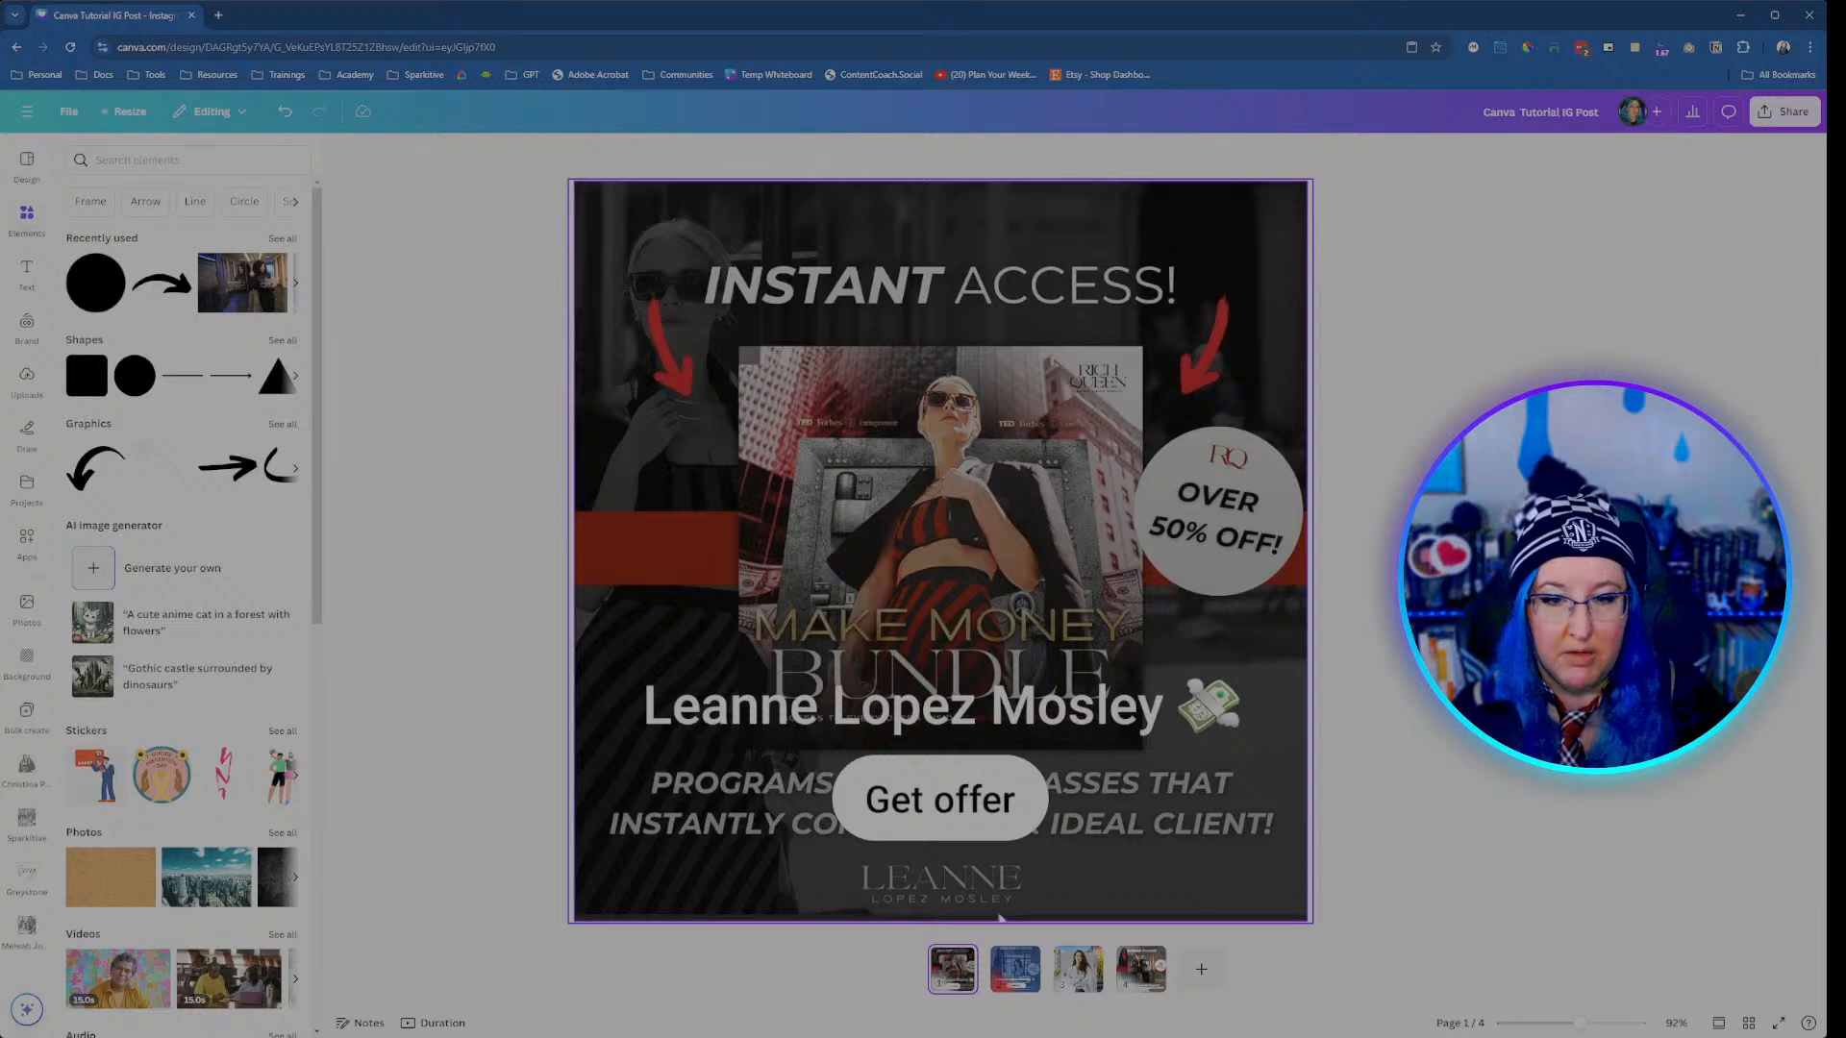
pyautogui.click(1140, 969)
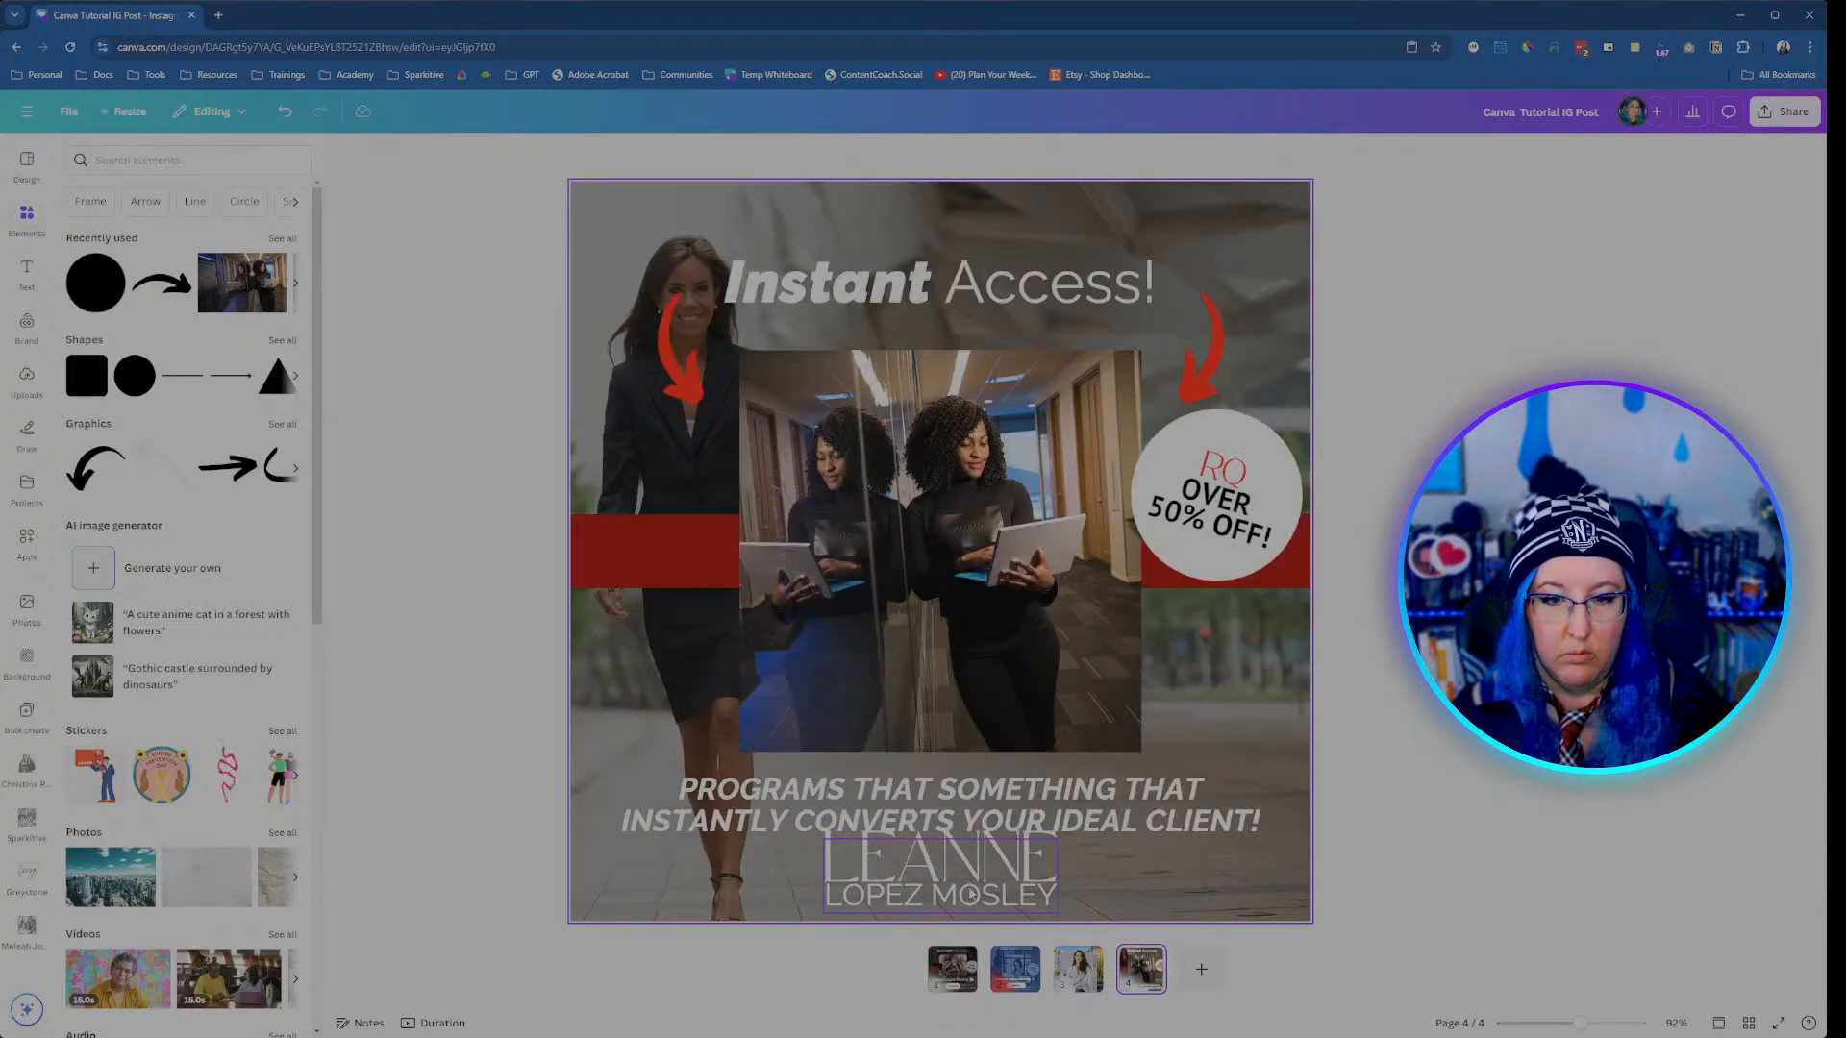
pyautogui.click(971, 894)
pyautogui.doubleClick(971, 894)
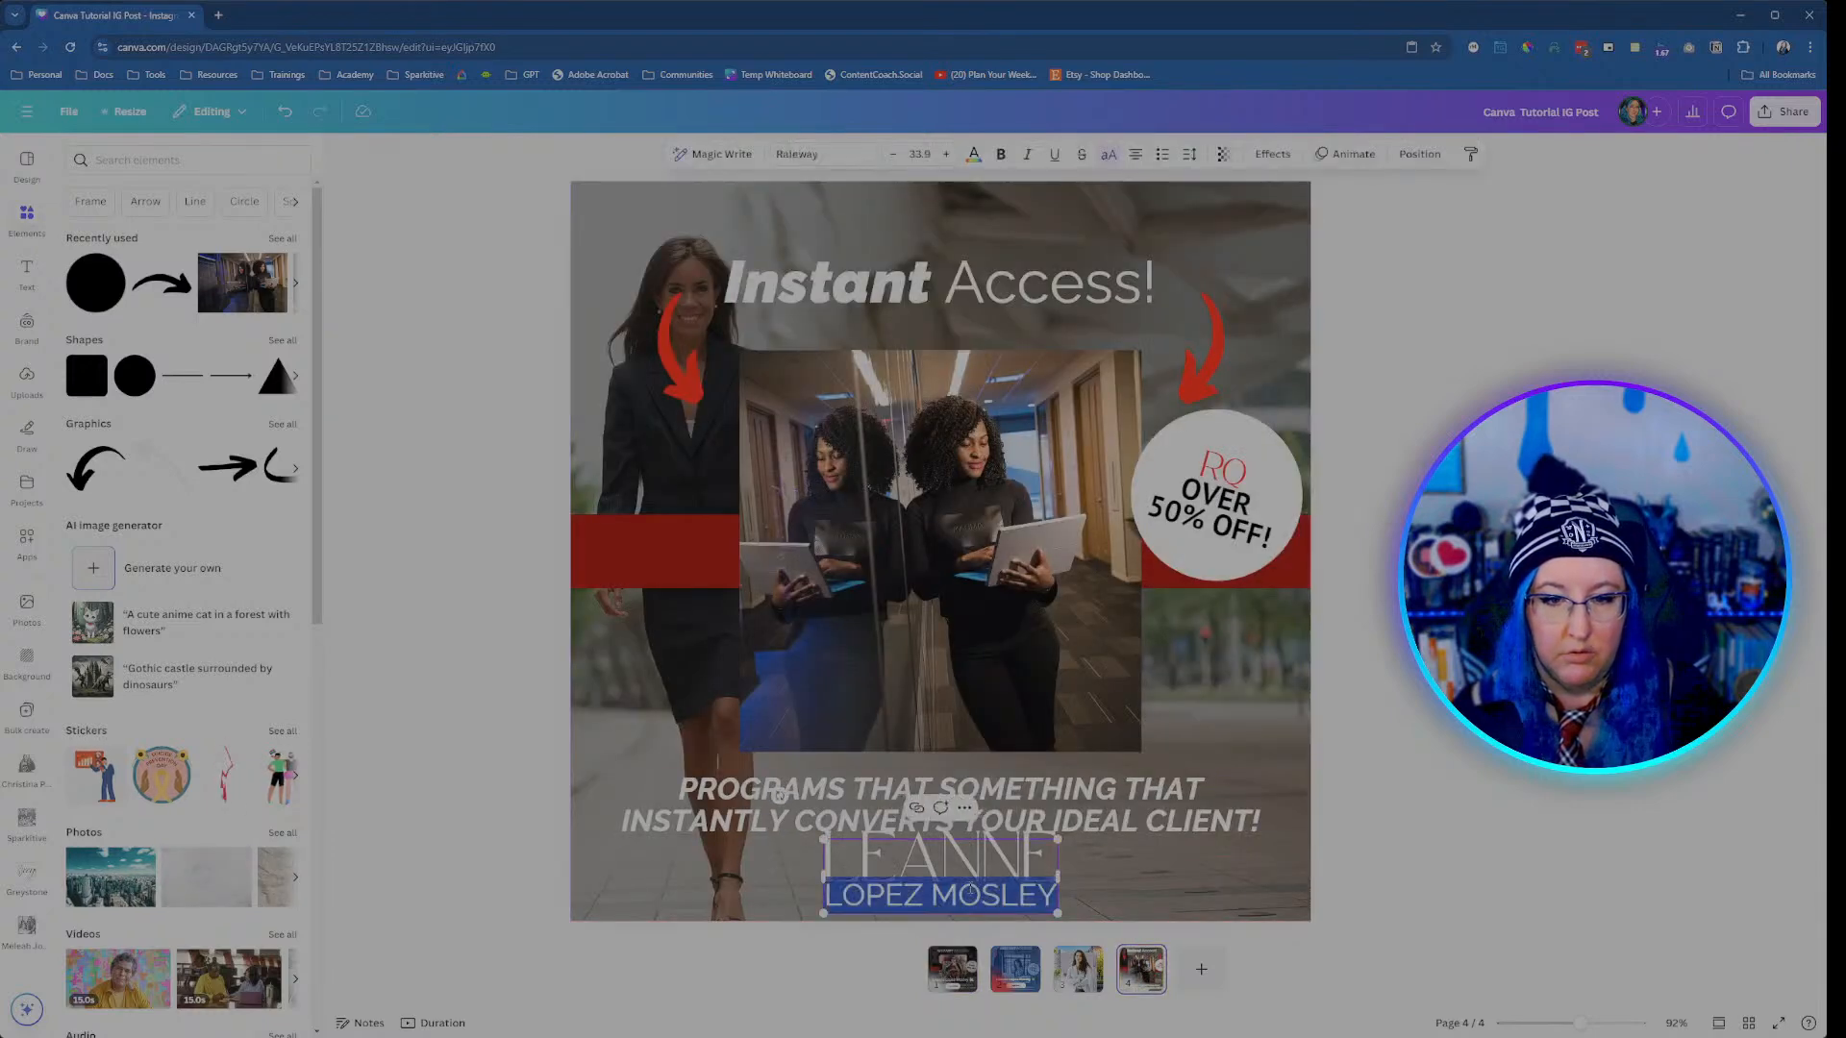
pyautogui.click(1189, 154)
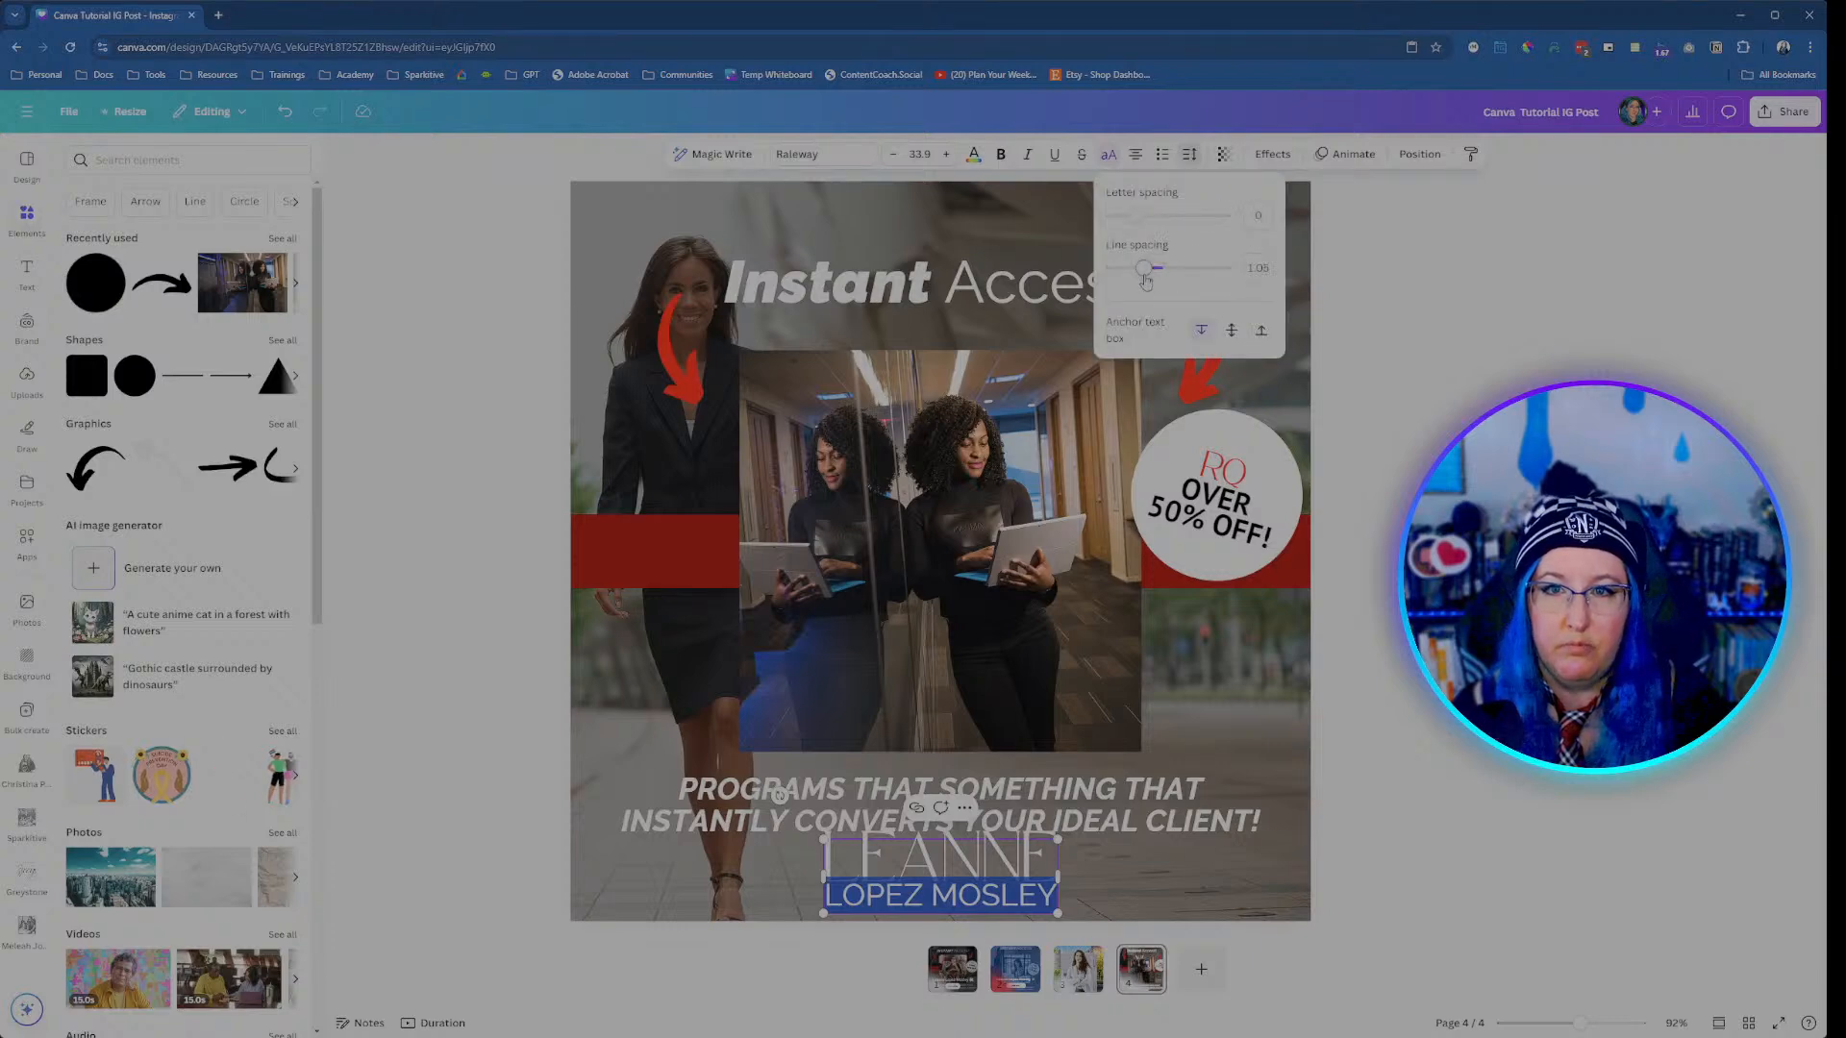
pyautogui.moveTo(1135, 221); pyautogui.dragTo(1155, 219)
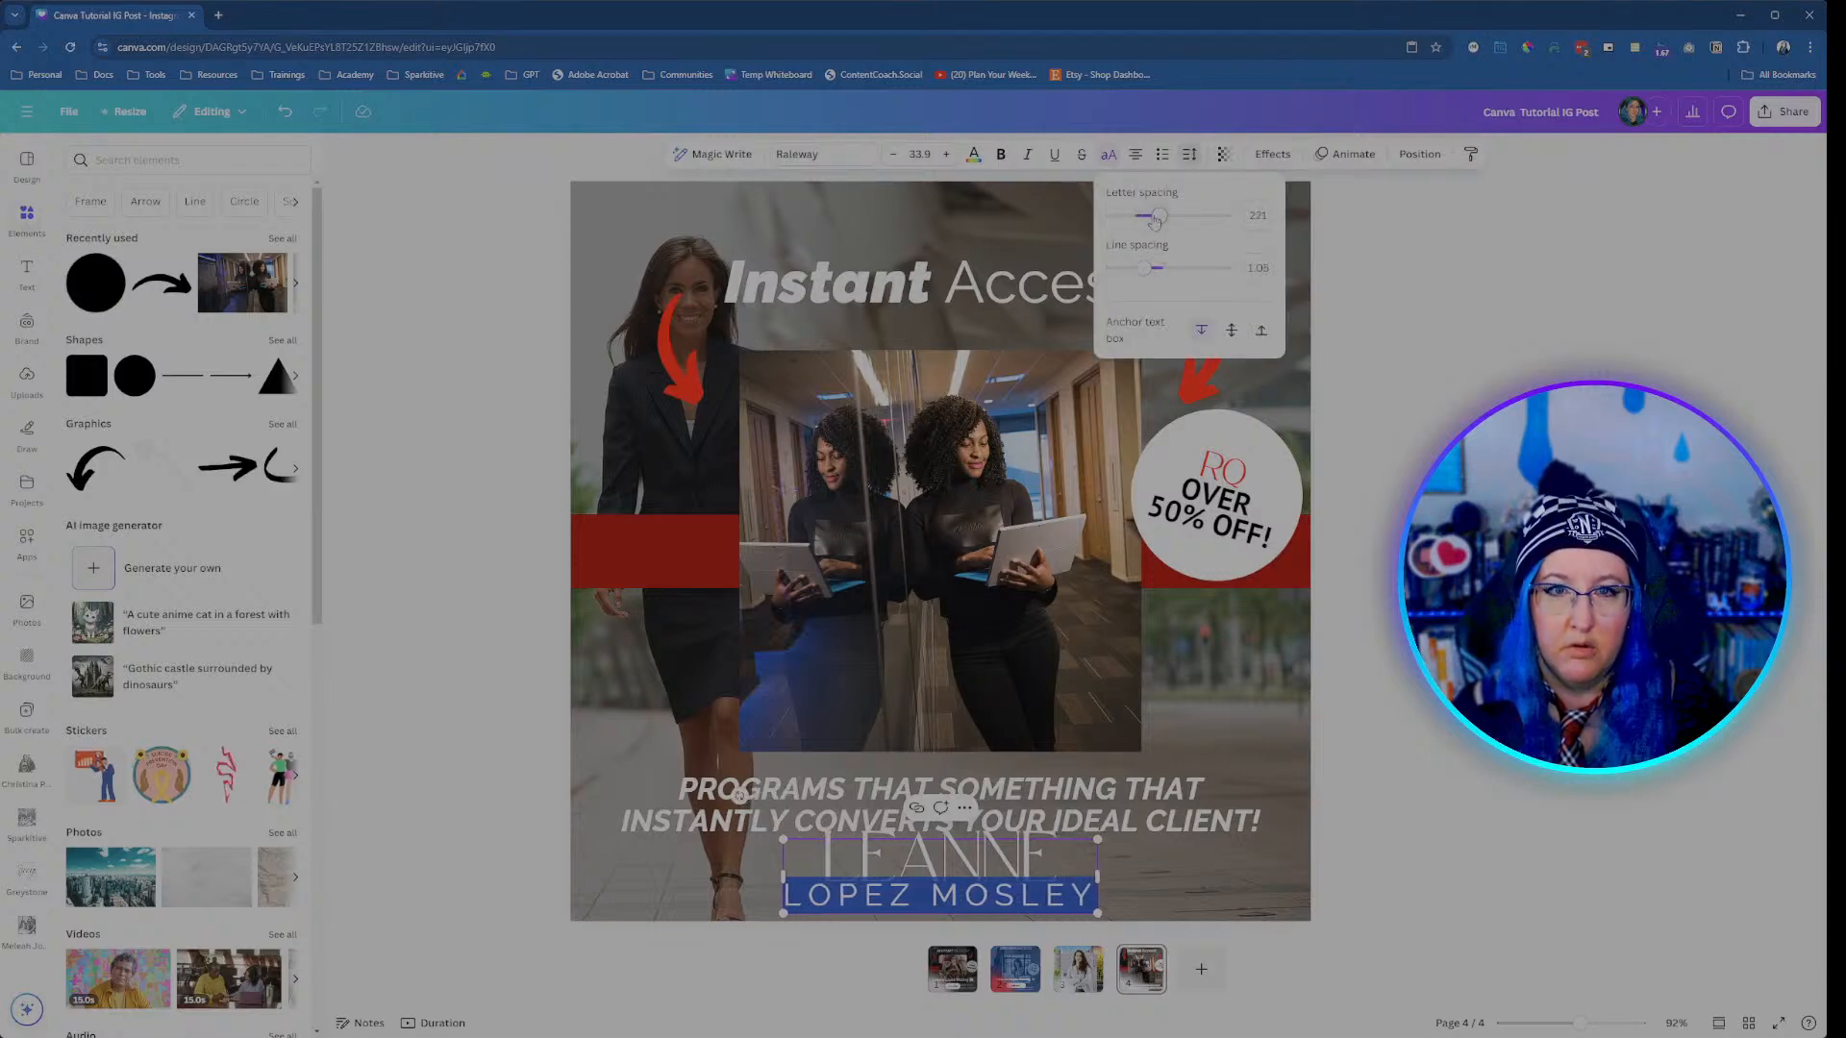
# Step: Shrink the surname to 19.9, bump it up two sizes, and narrow its text box
pyautogui.click(892, 154)
pyautogui.click(892, 154)
pyautogui.click(892, 154)
pyautogui.click(892, 154)
pyautogui.click(892, 154)
pyautogui.click(891, 155)
pyautogui.click(891, 155)
pyautogui.click(891, 155)
pyautogui.click(891, 155)
pyautogui.click(891, 155)
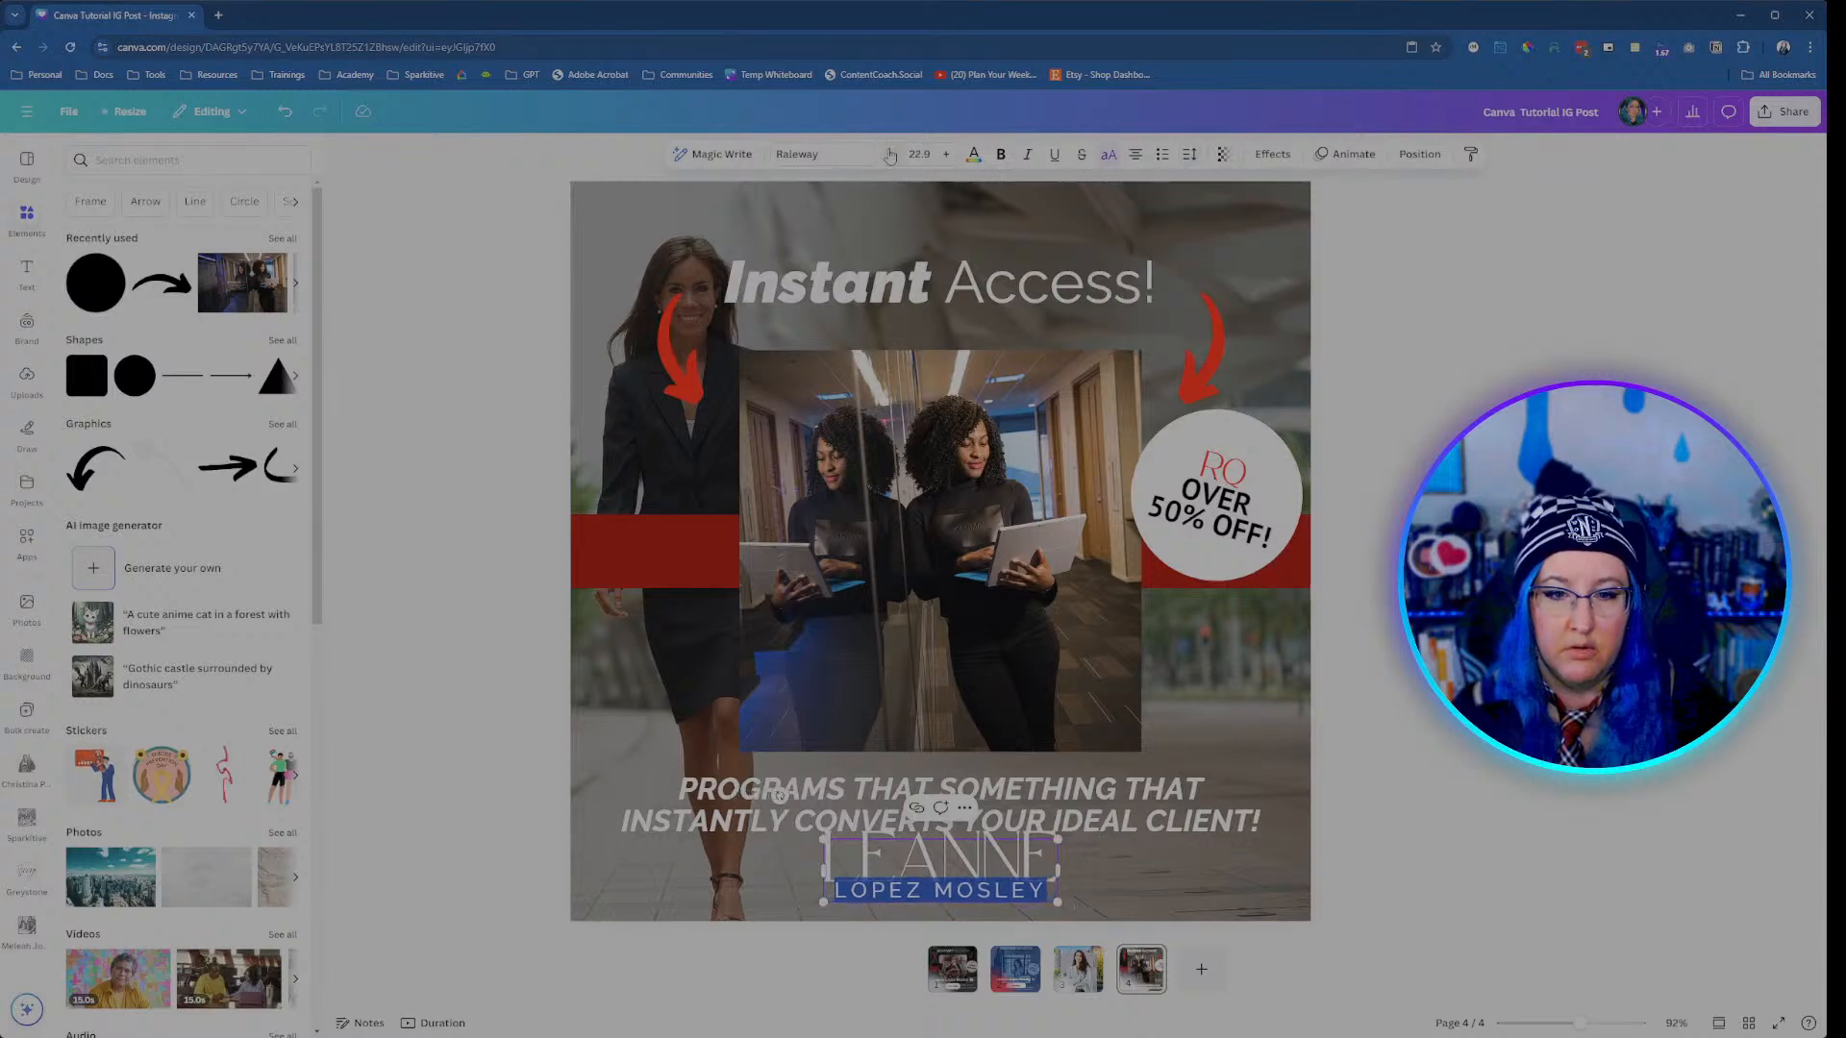
pyautogui.click(891, 155)
pyautogui.click(891, 155)
pyautogui.click(891, 155)
pyautogui.click(891, 155)
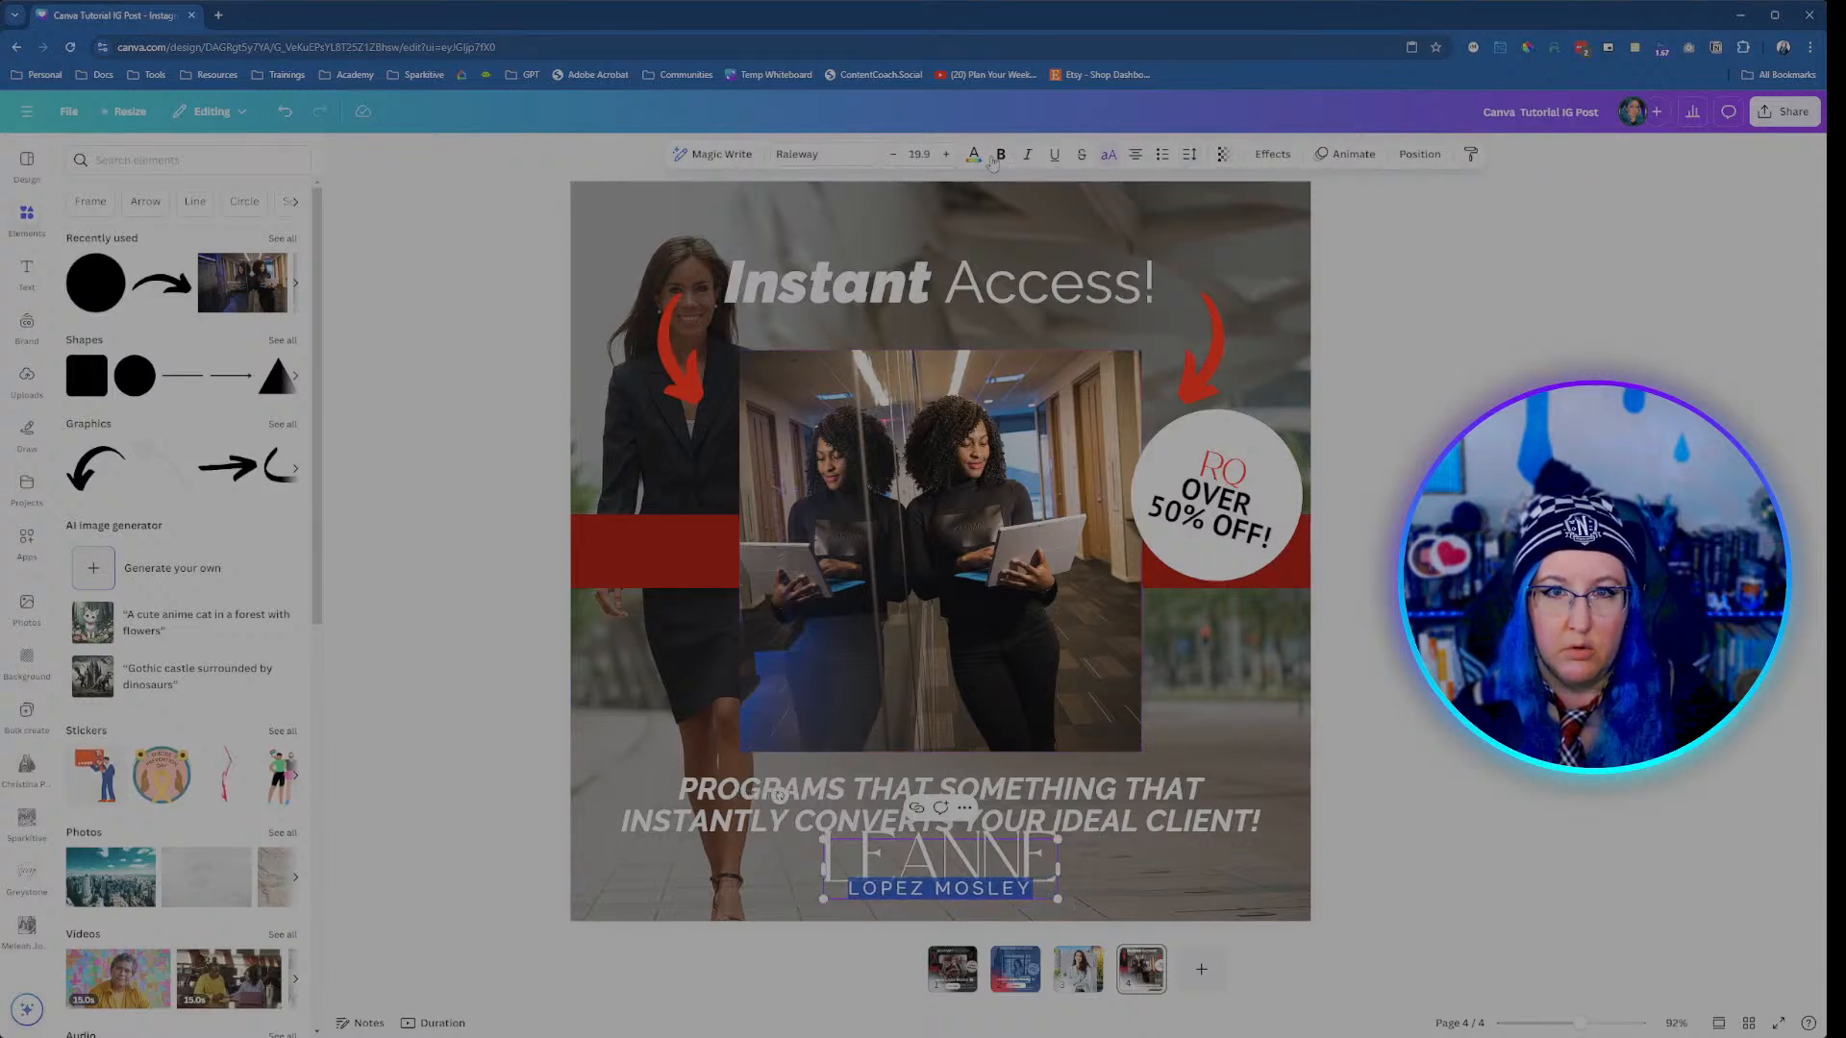
pyautogui.click(942, 154)
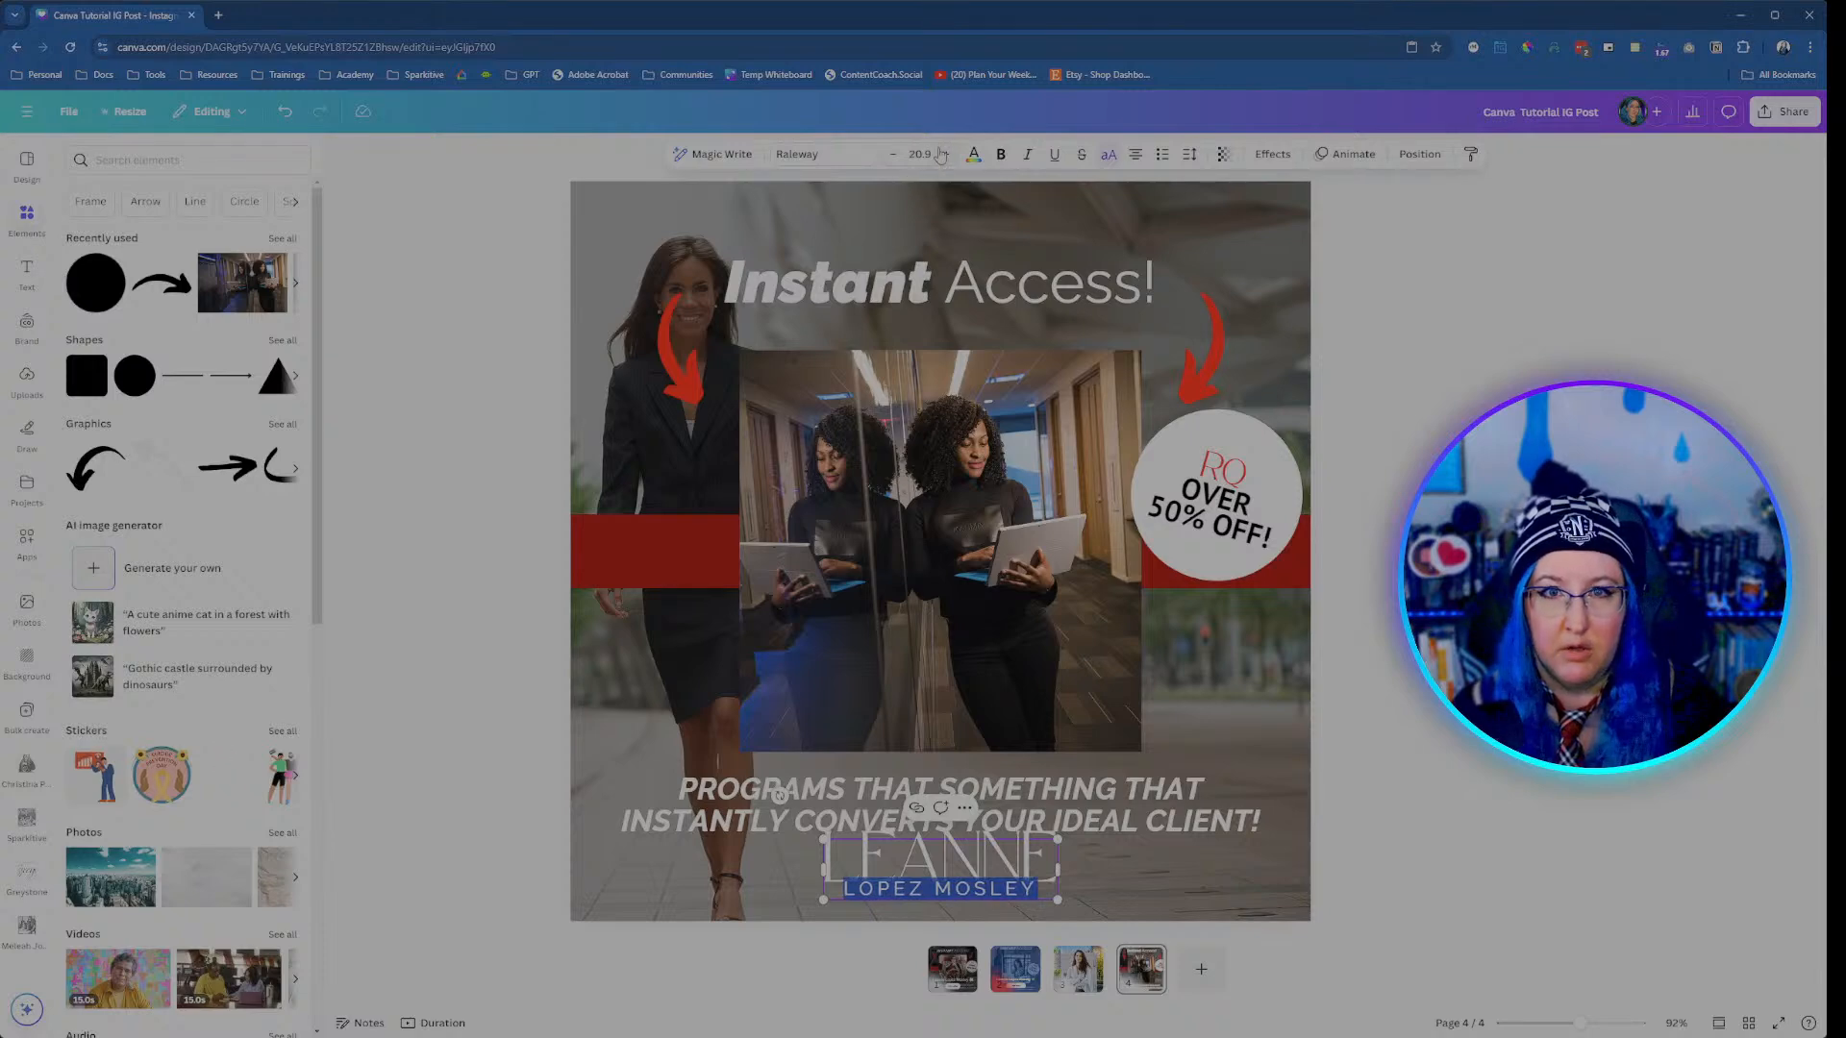
pyautogui.click(942, 154)
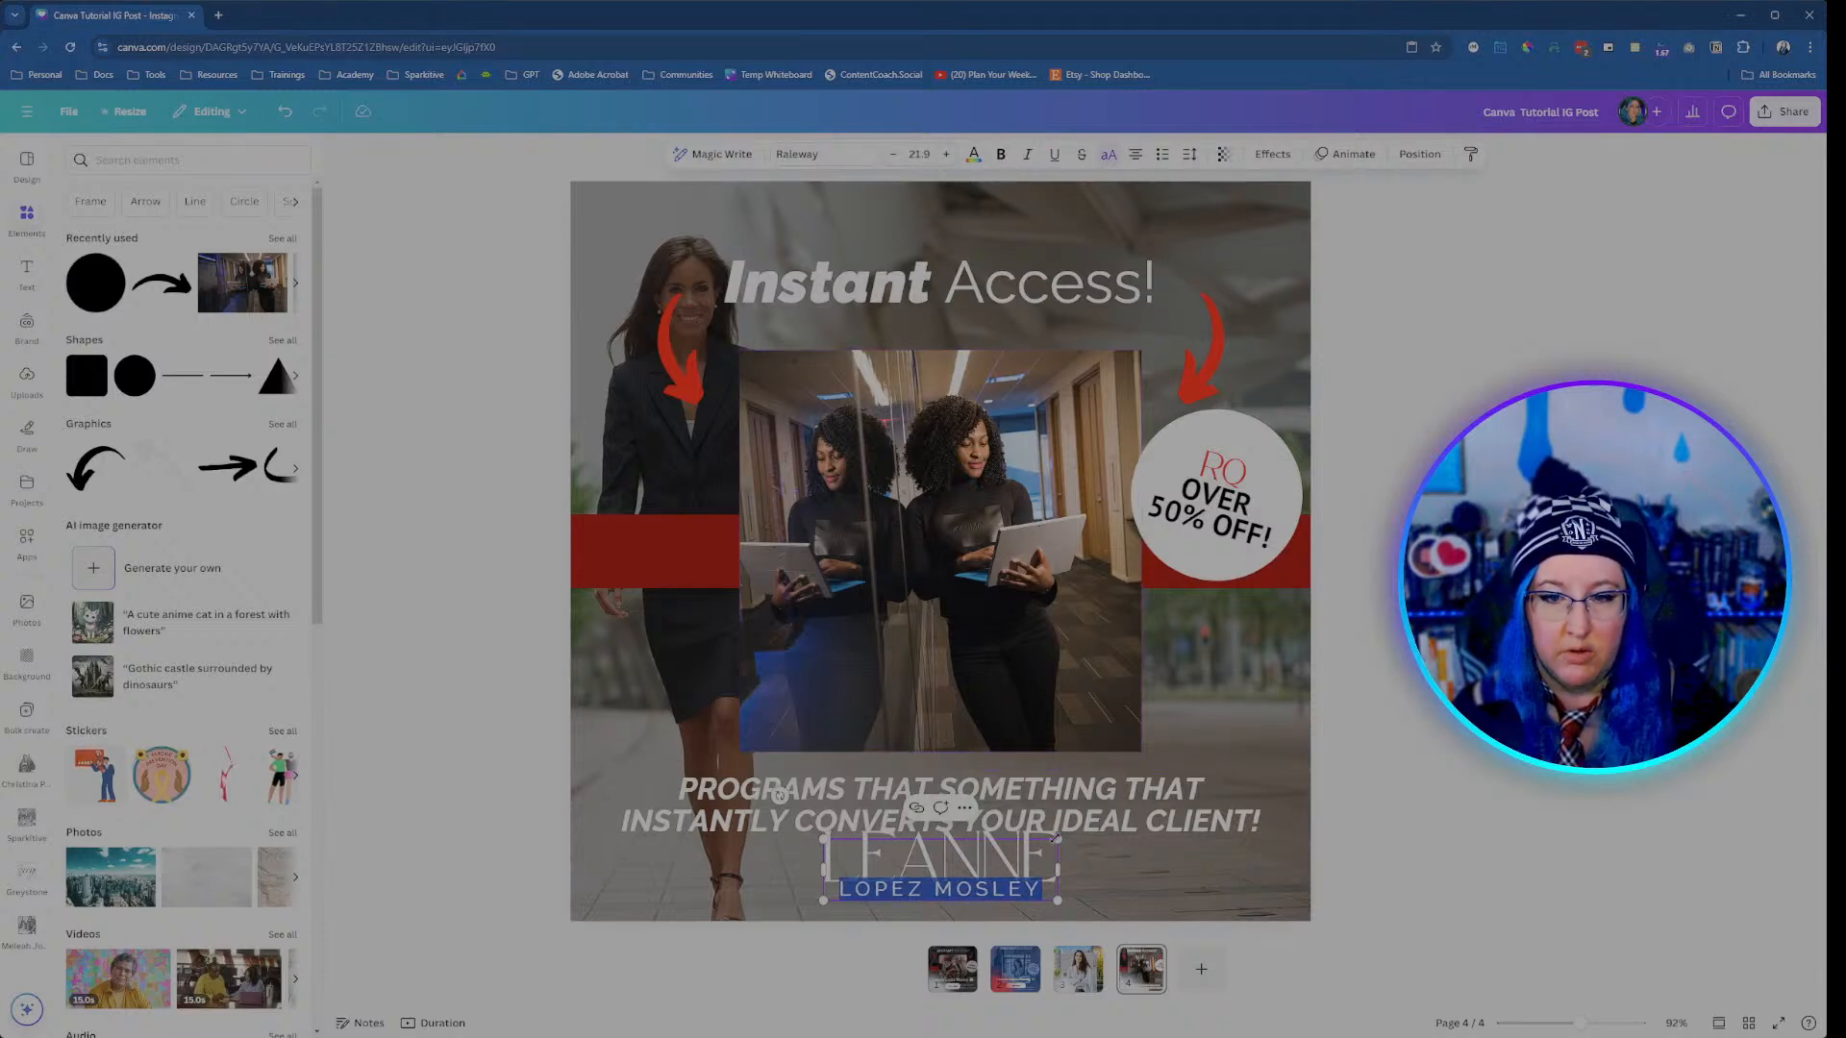
pyautogui.moveTo(1055, 838); pyautogui.dragTo(999, 854)
pyautogui.click(1063, 882)
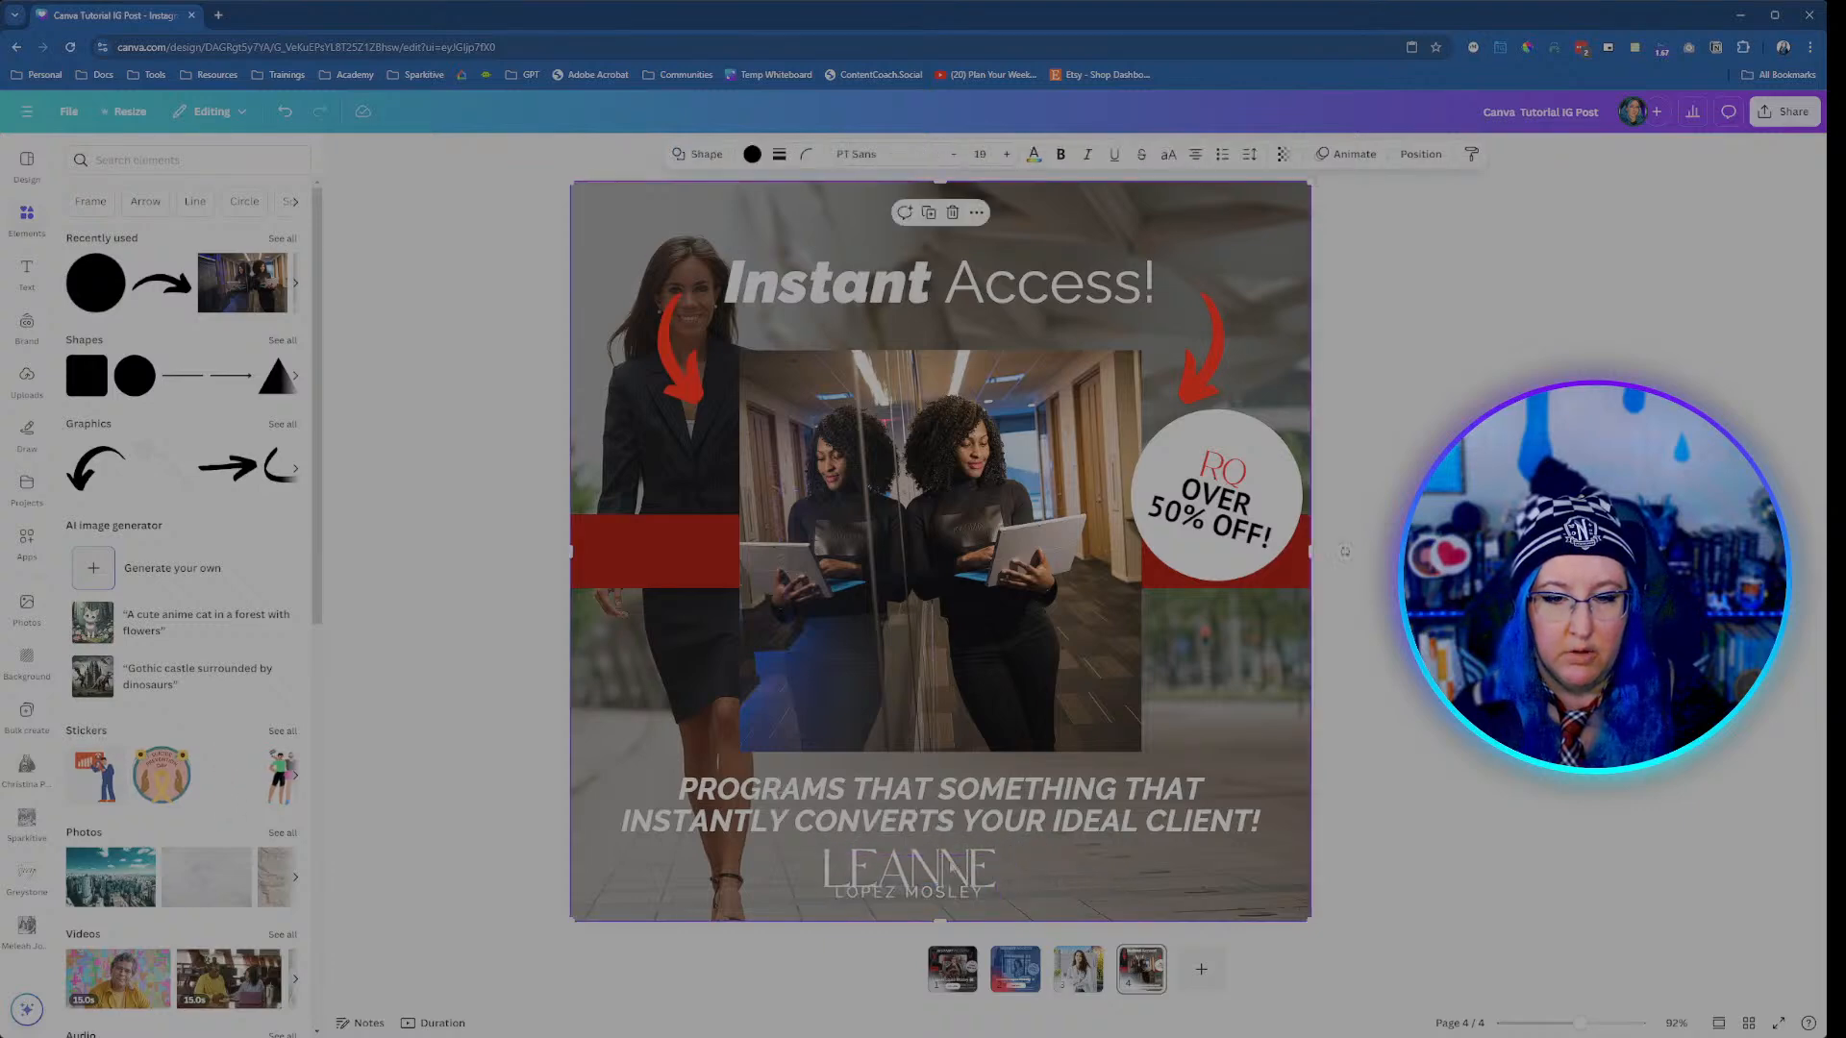
pyautogui.click(950, 866)
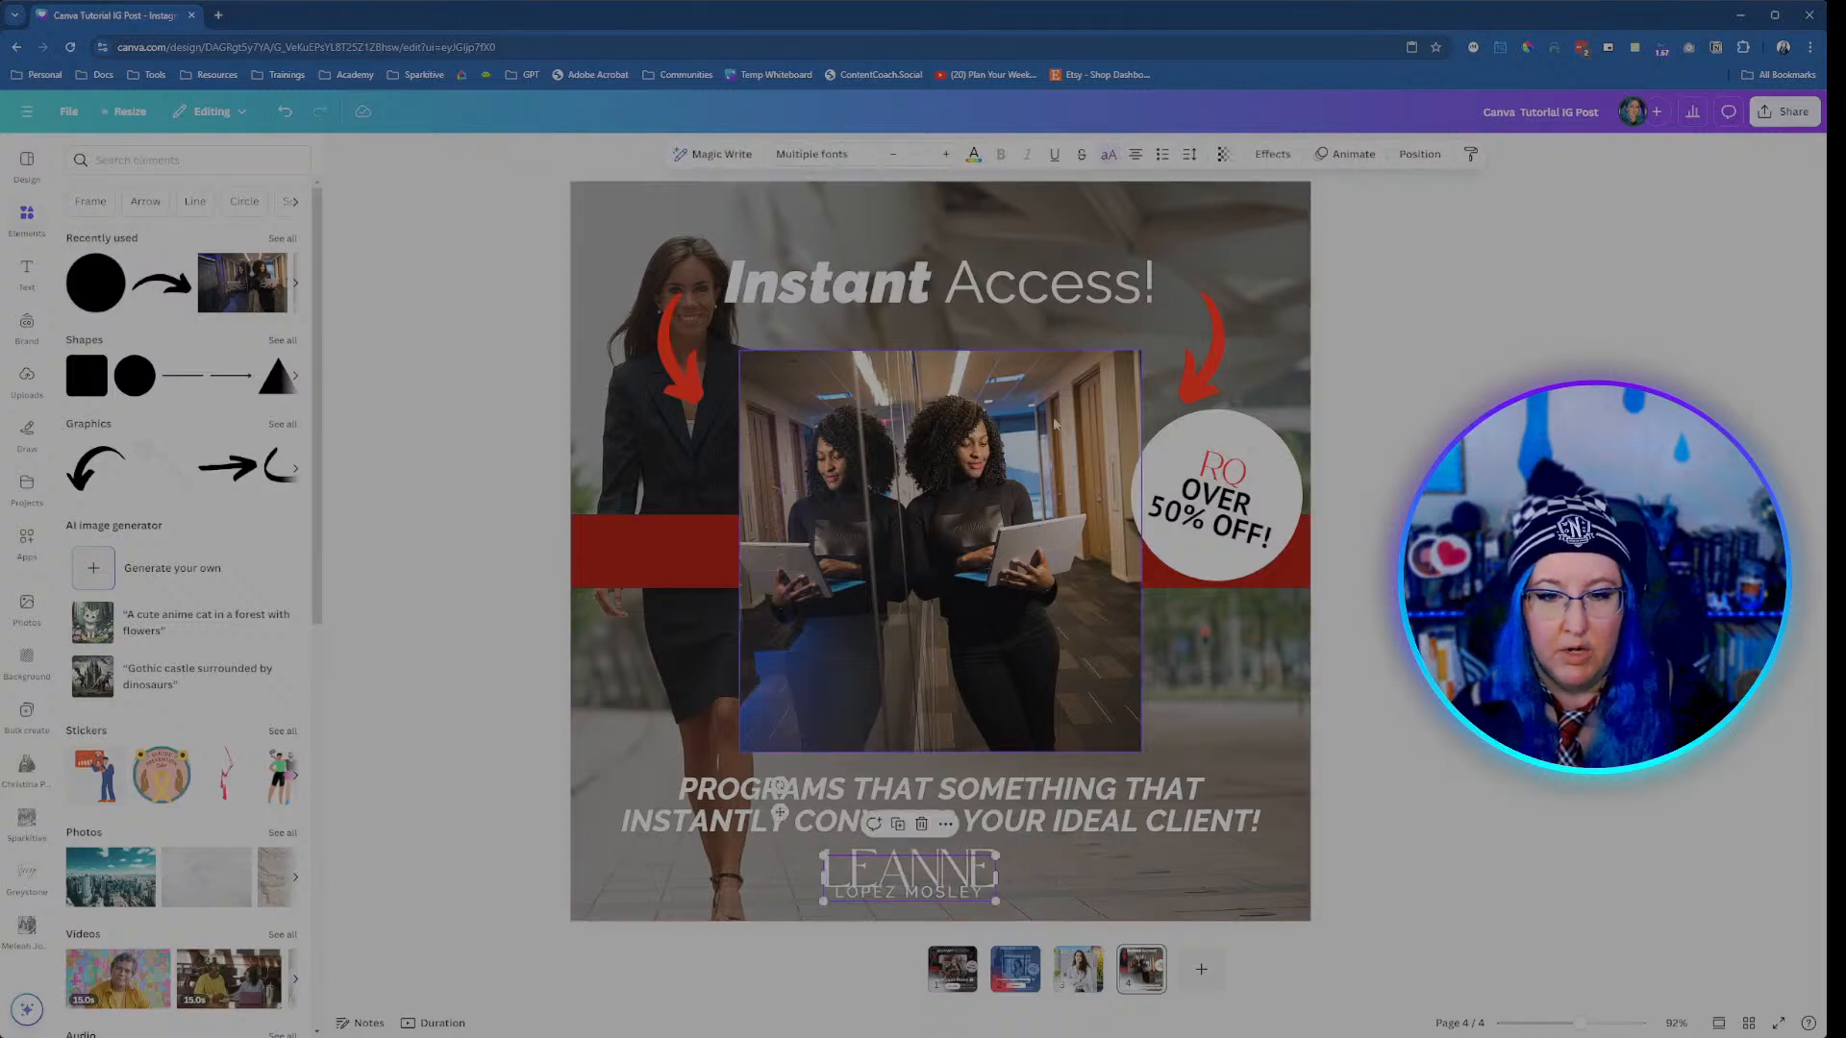
# Step: Increase the name logo's line spacing to 1.38 and scale the logo down slightly
pyautogui.click(1189, 154)
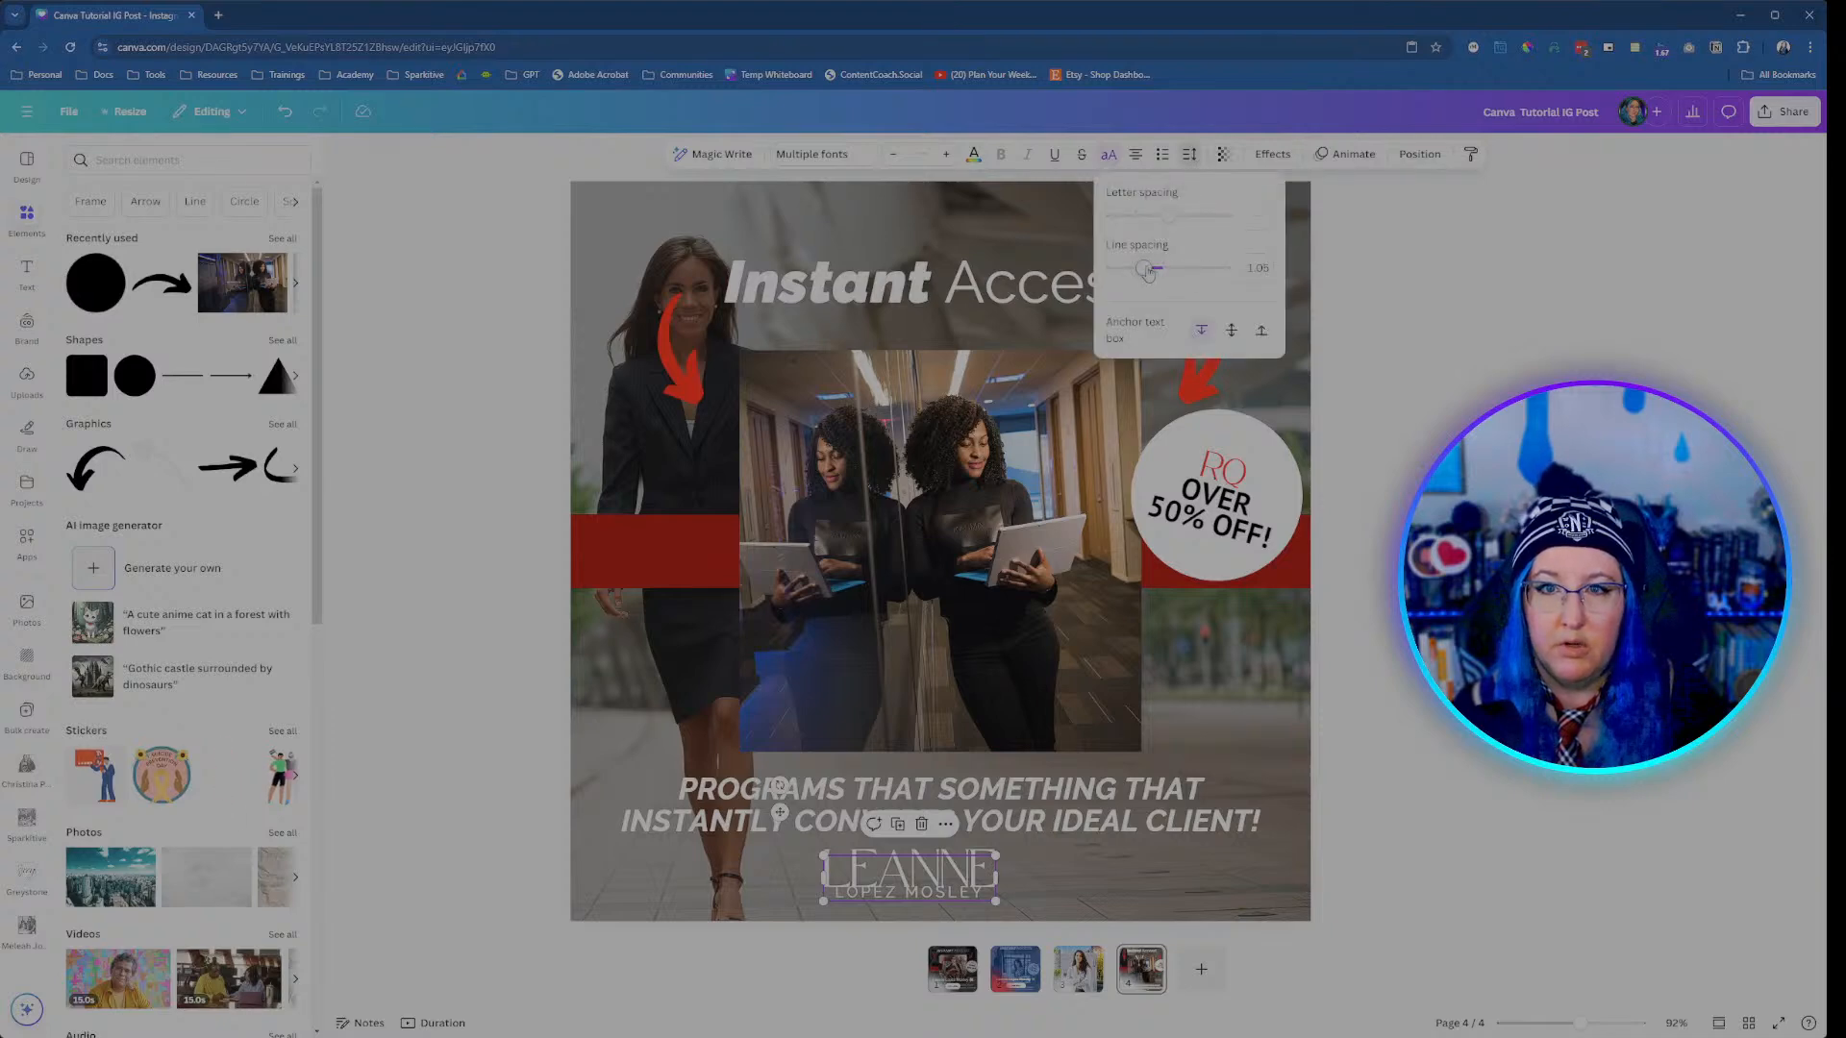
pyautogui.moveTo(1146, 269); pyautogui.dragTo(1163, 270)
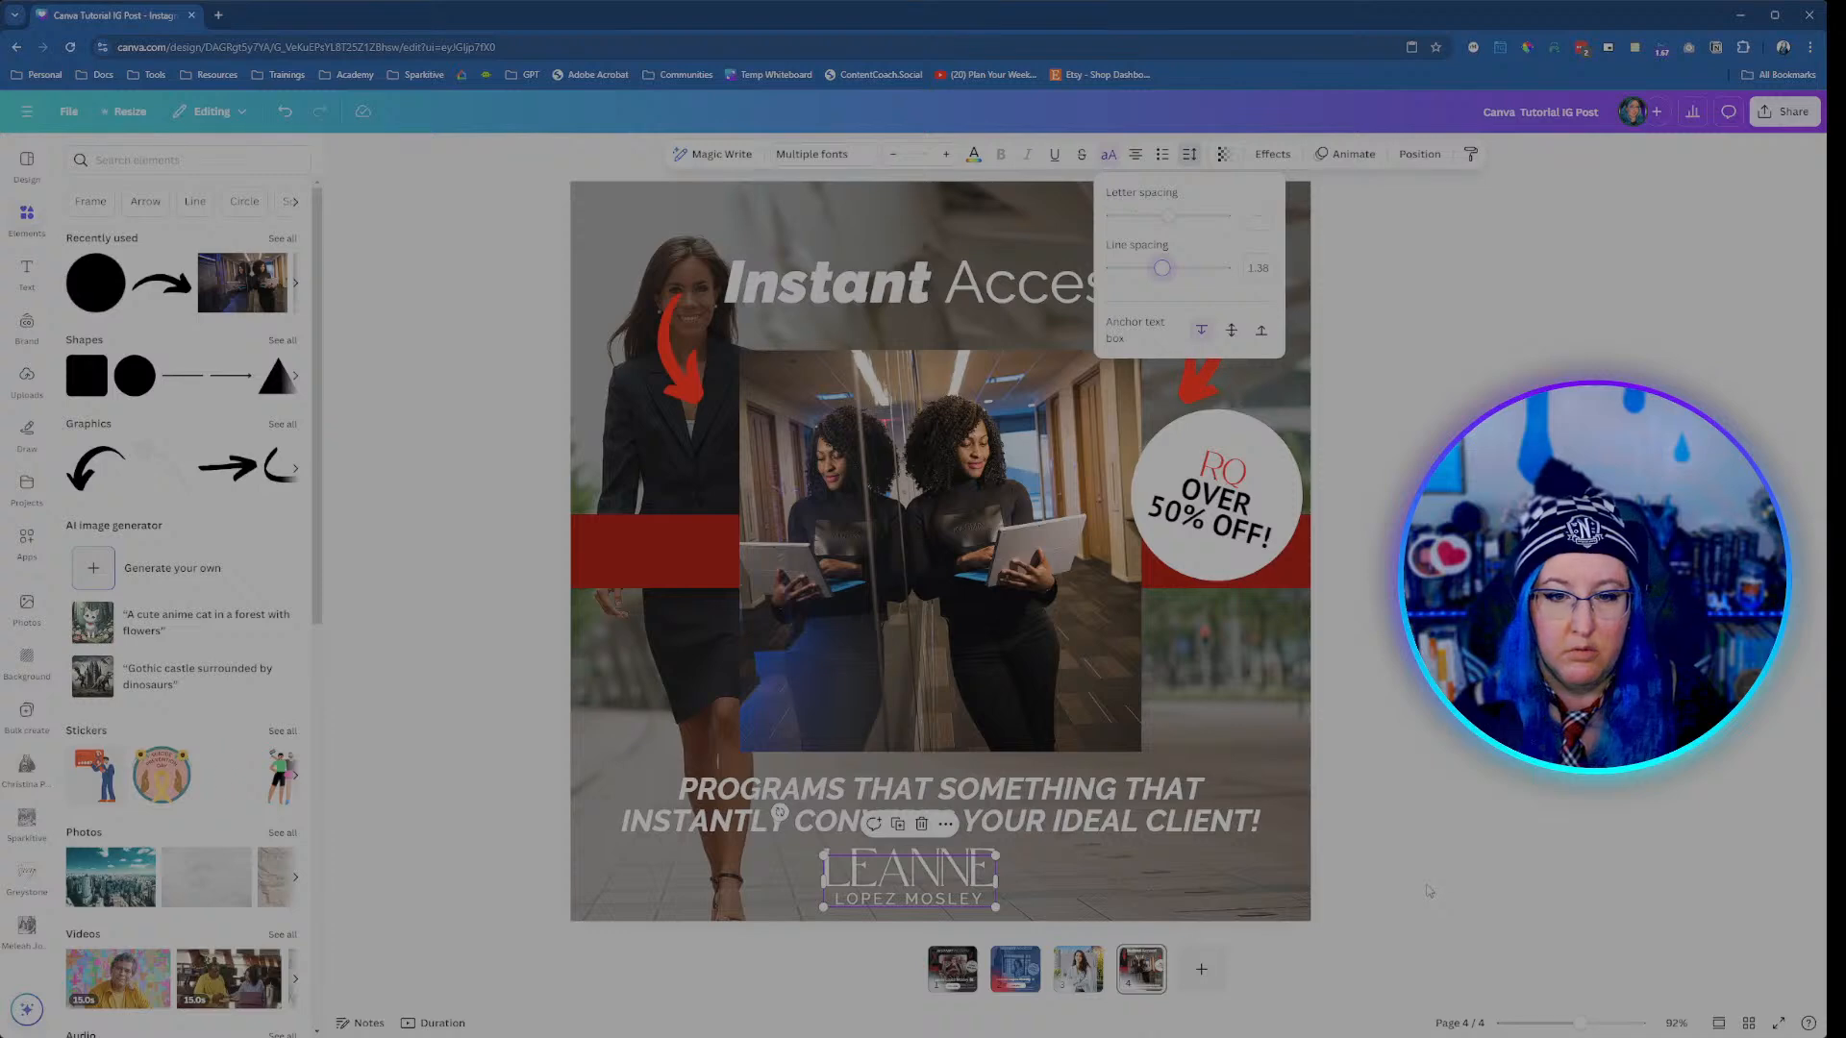
pyautogui.click(964, 886)
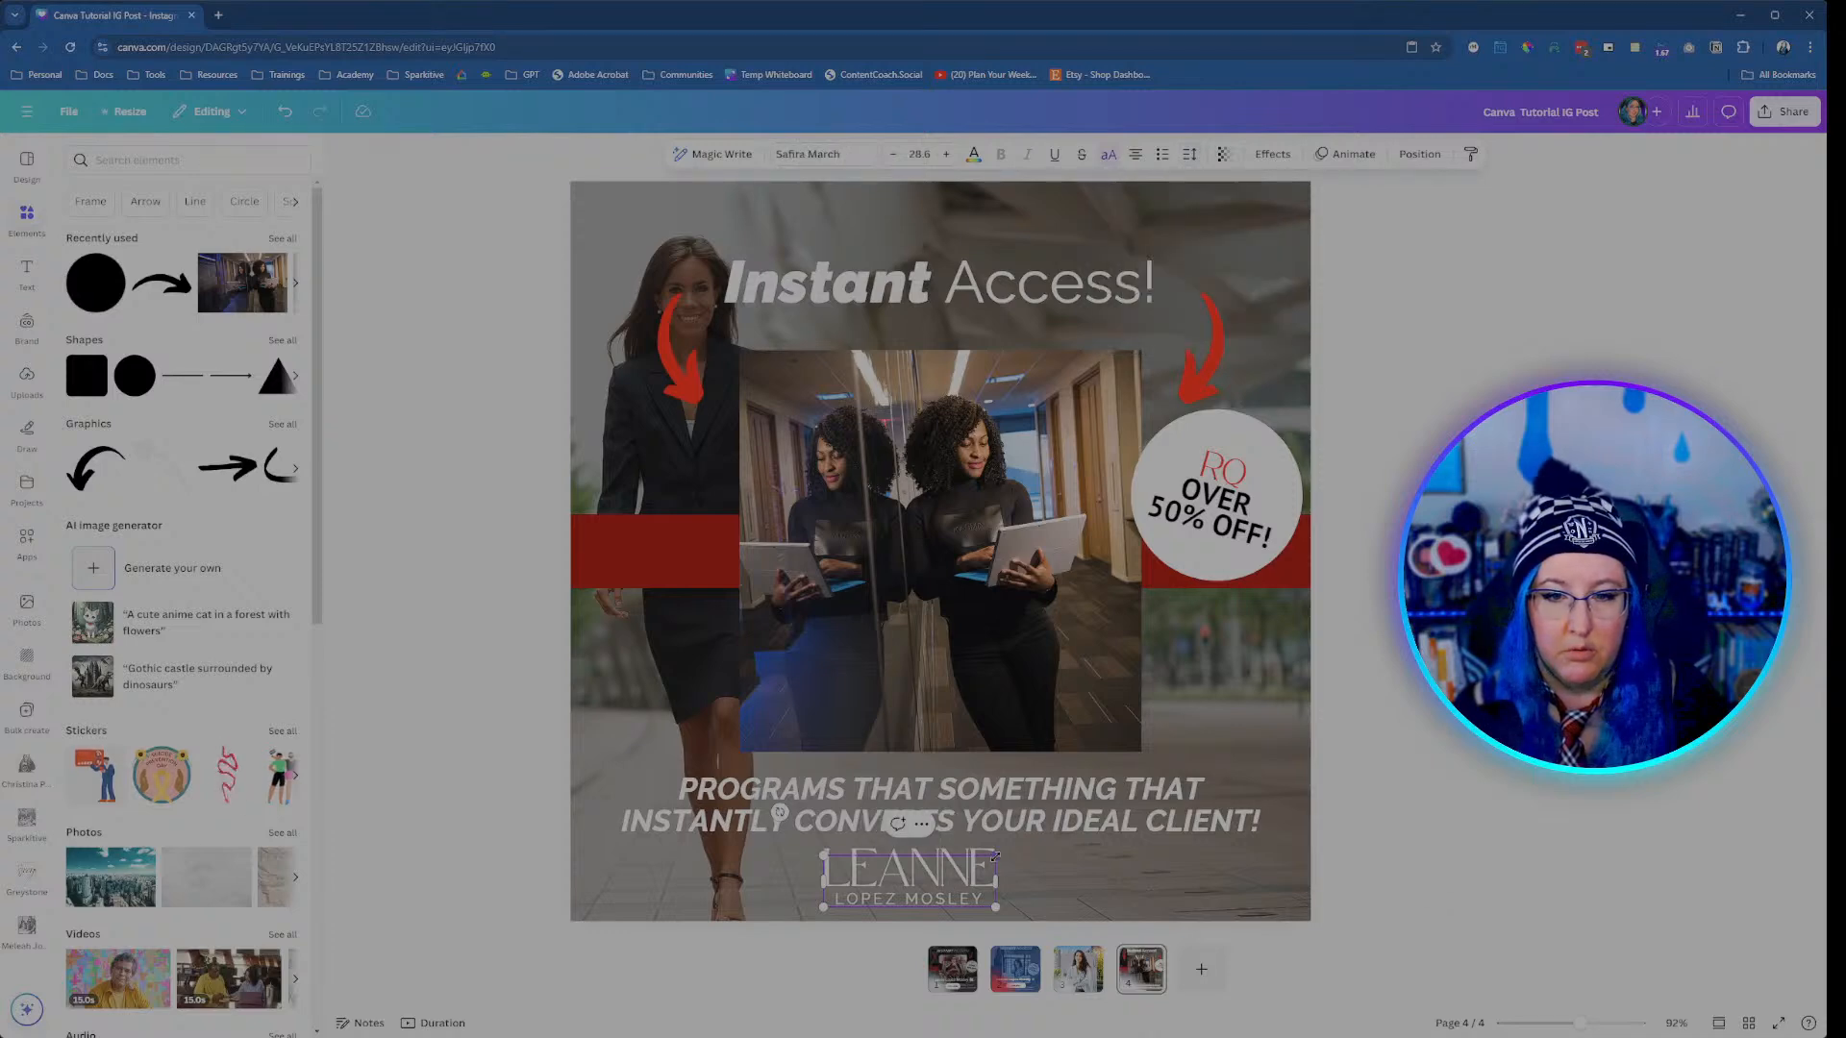
pyautogui.moveTo(995, 856); pyautogui.dragTo(968, 862)
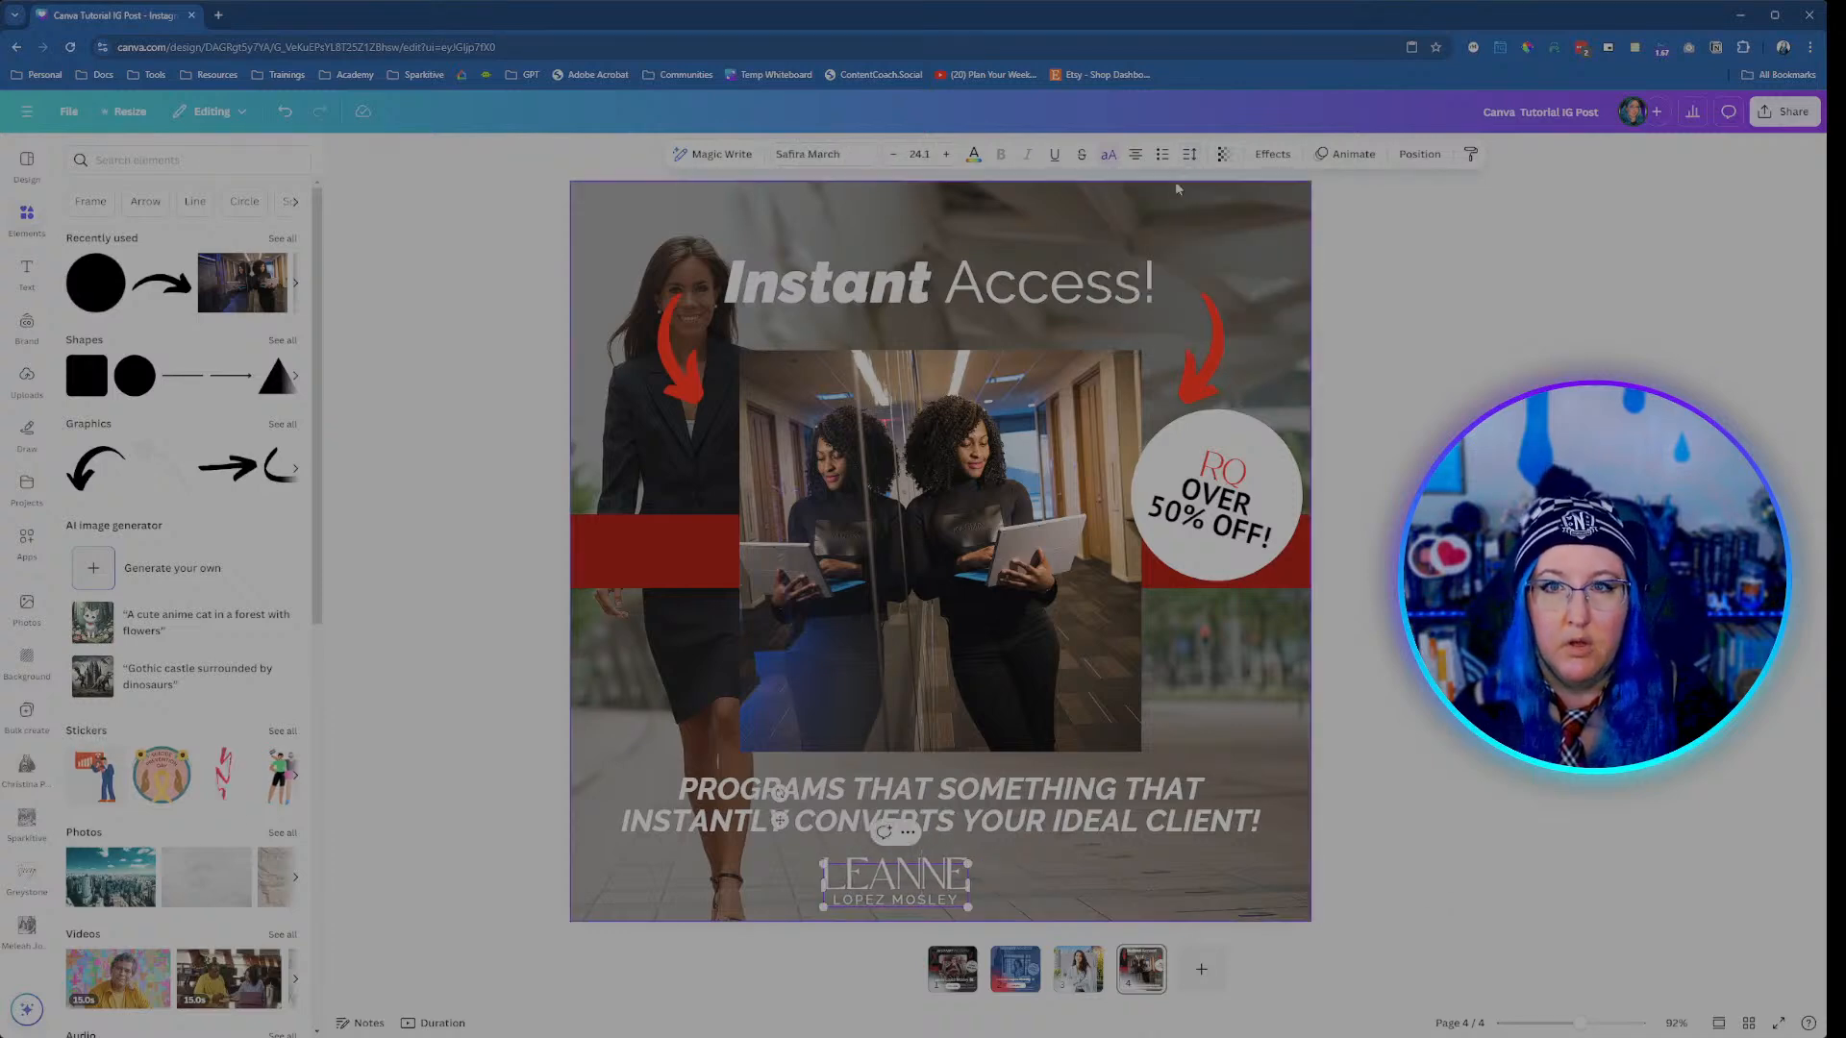
# Step: Centre the name logo horizontally and nudge it slightly up near the bottom
pyautogui.click(1417, 153)
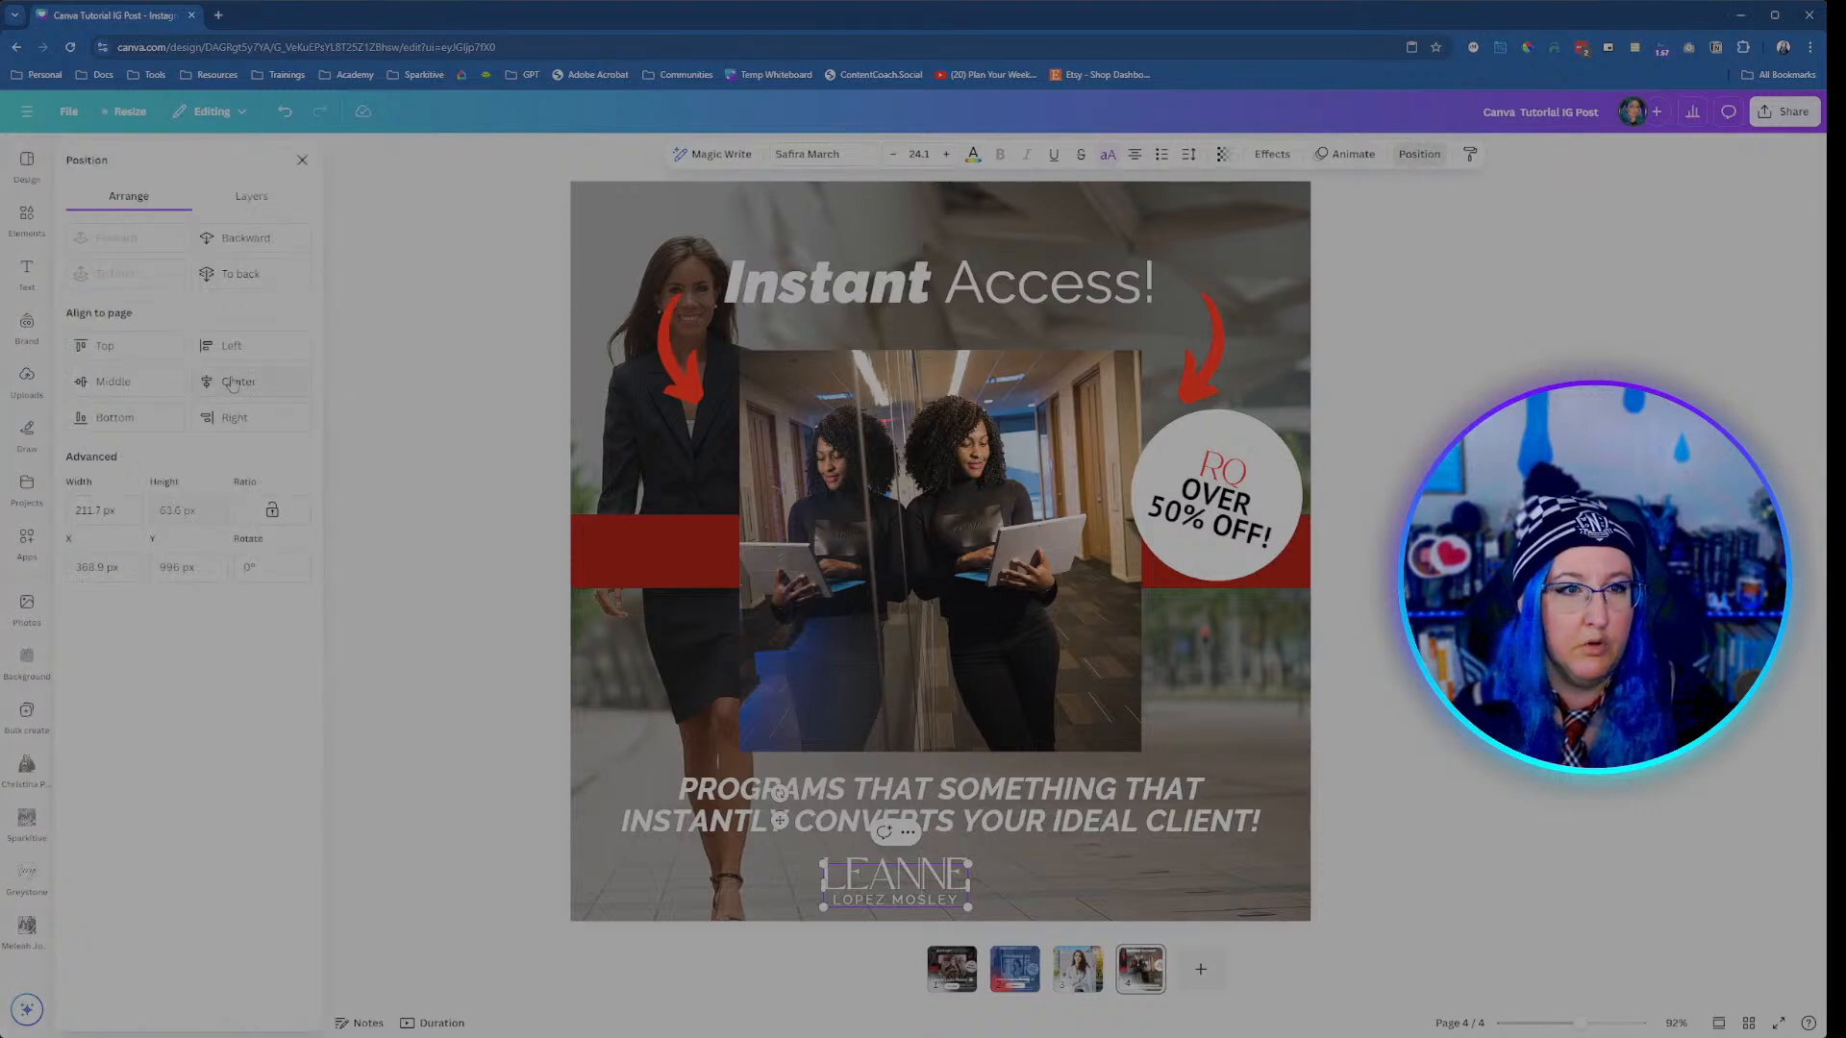
pyautogui.click(231, 381)
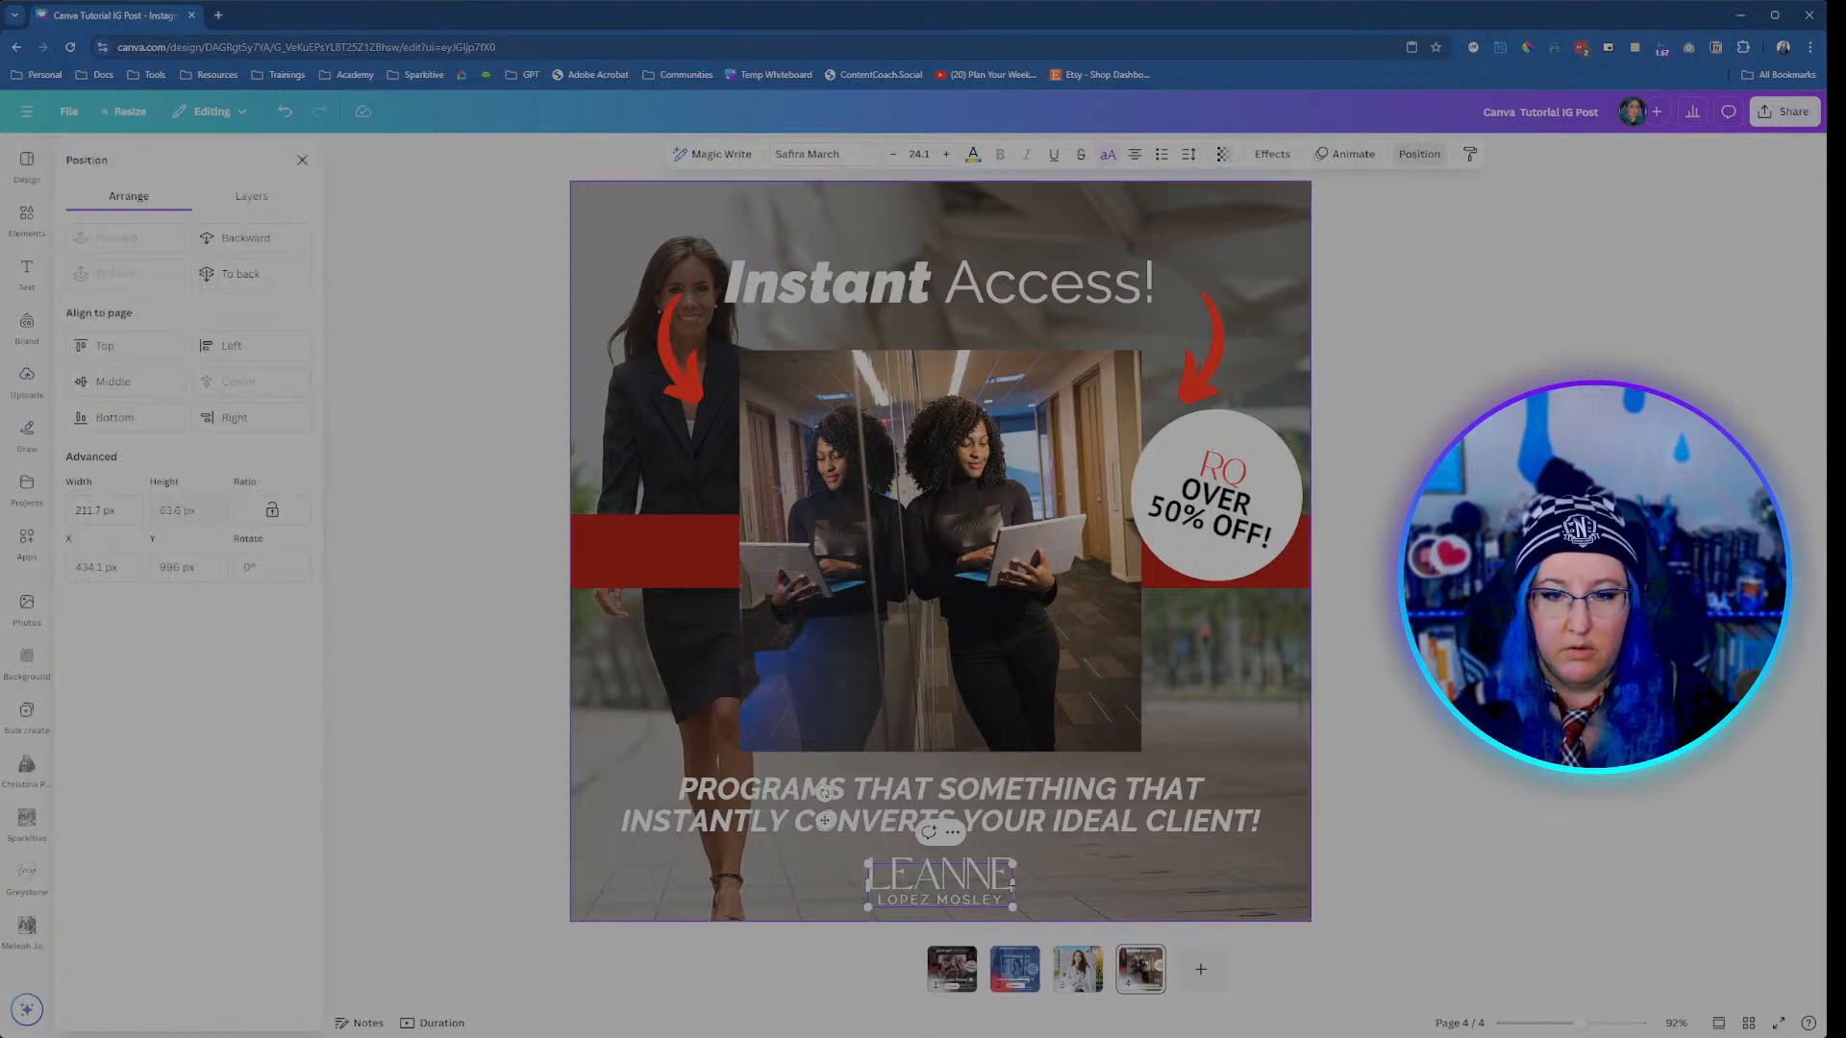
pyautogui.click(1063, 862)
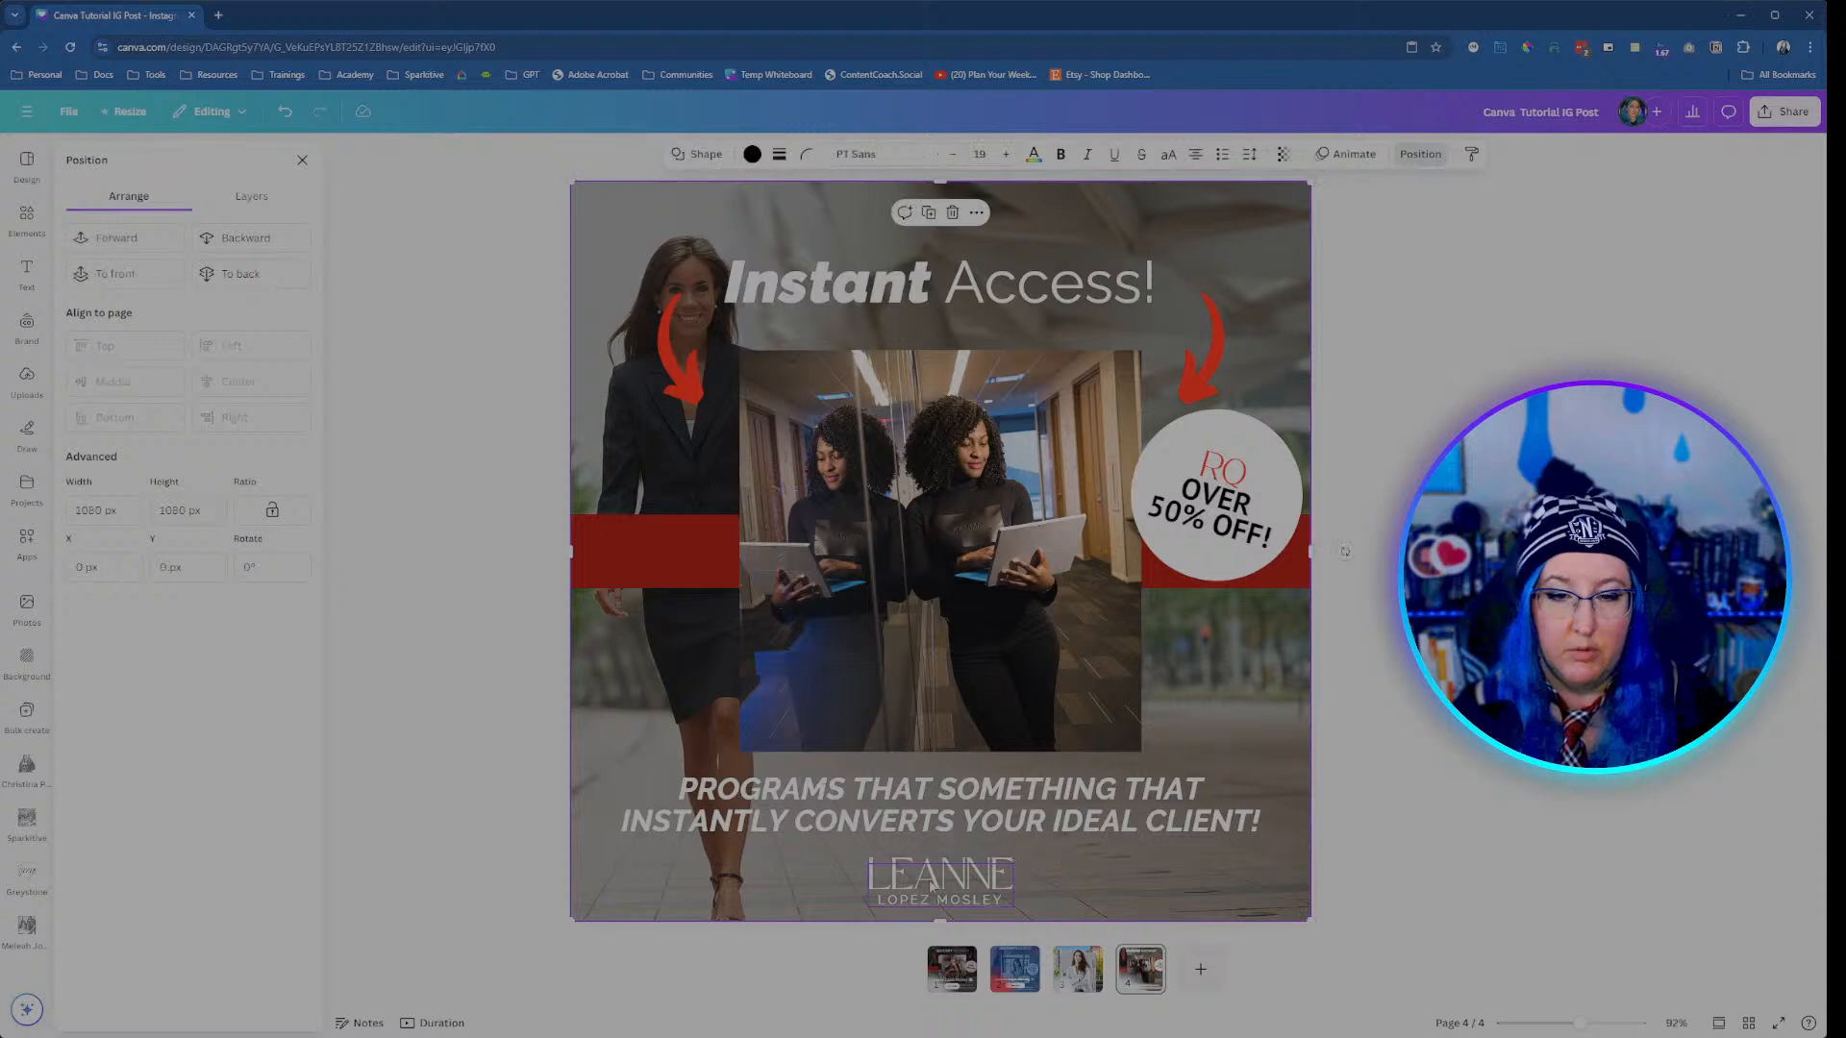
pyautogui.click(930, 887)
pyautogui.press('Up')
pyautogui.press('Up')
pyautogui.press('Up')
pyautogui.press('Up')
pyautogui.press('Up')
pyautogui.press('Up')
pyautogui.press('Up')
pyautogui.press('Up')
pyautogui.press('Up')
pyautogui.press('Up')
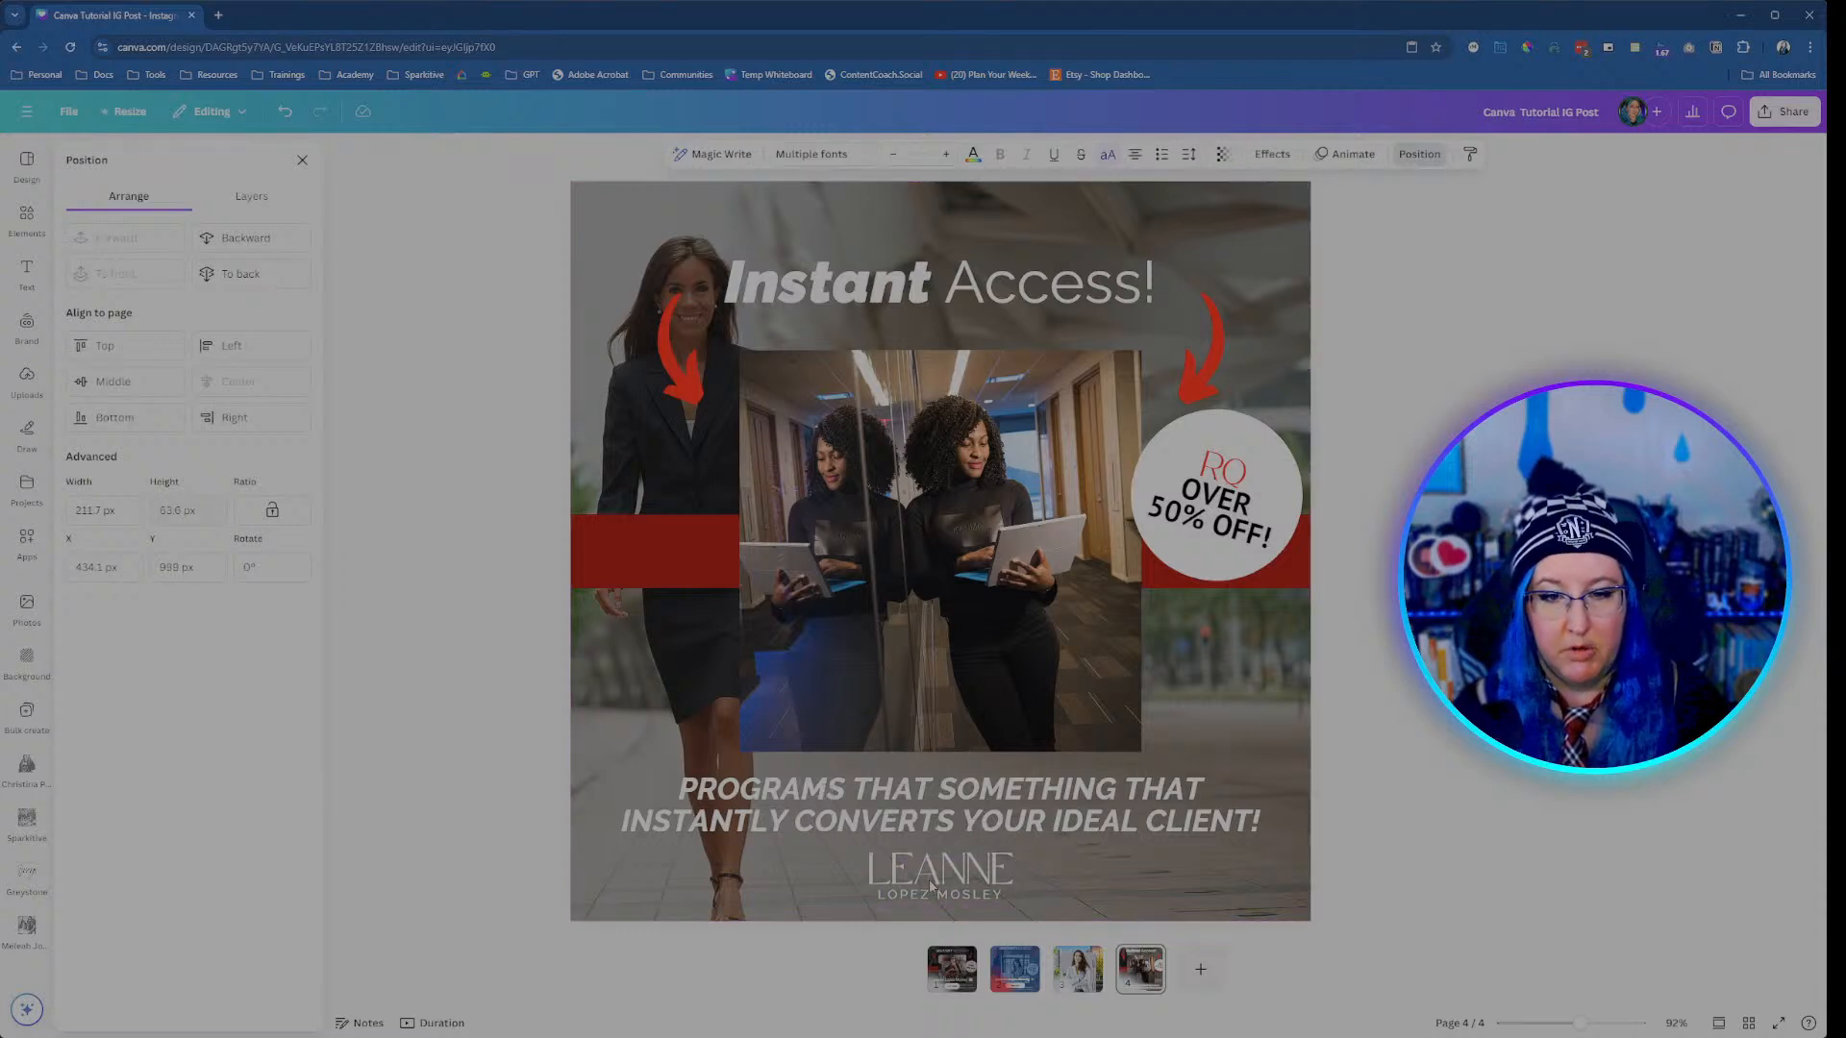
pyautogui.click(1454, 770)
pyautogui.click(928, 869)
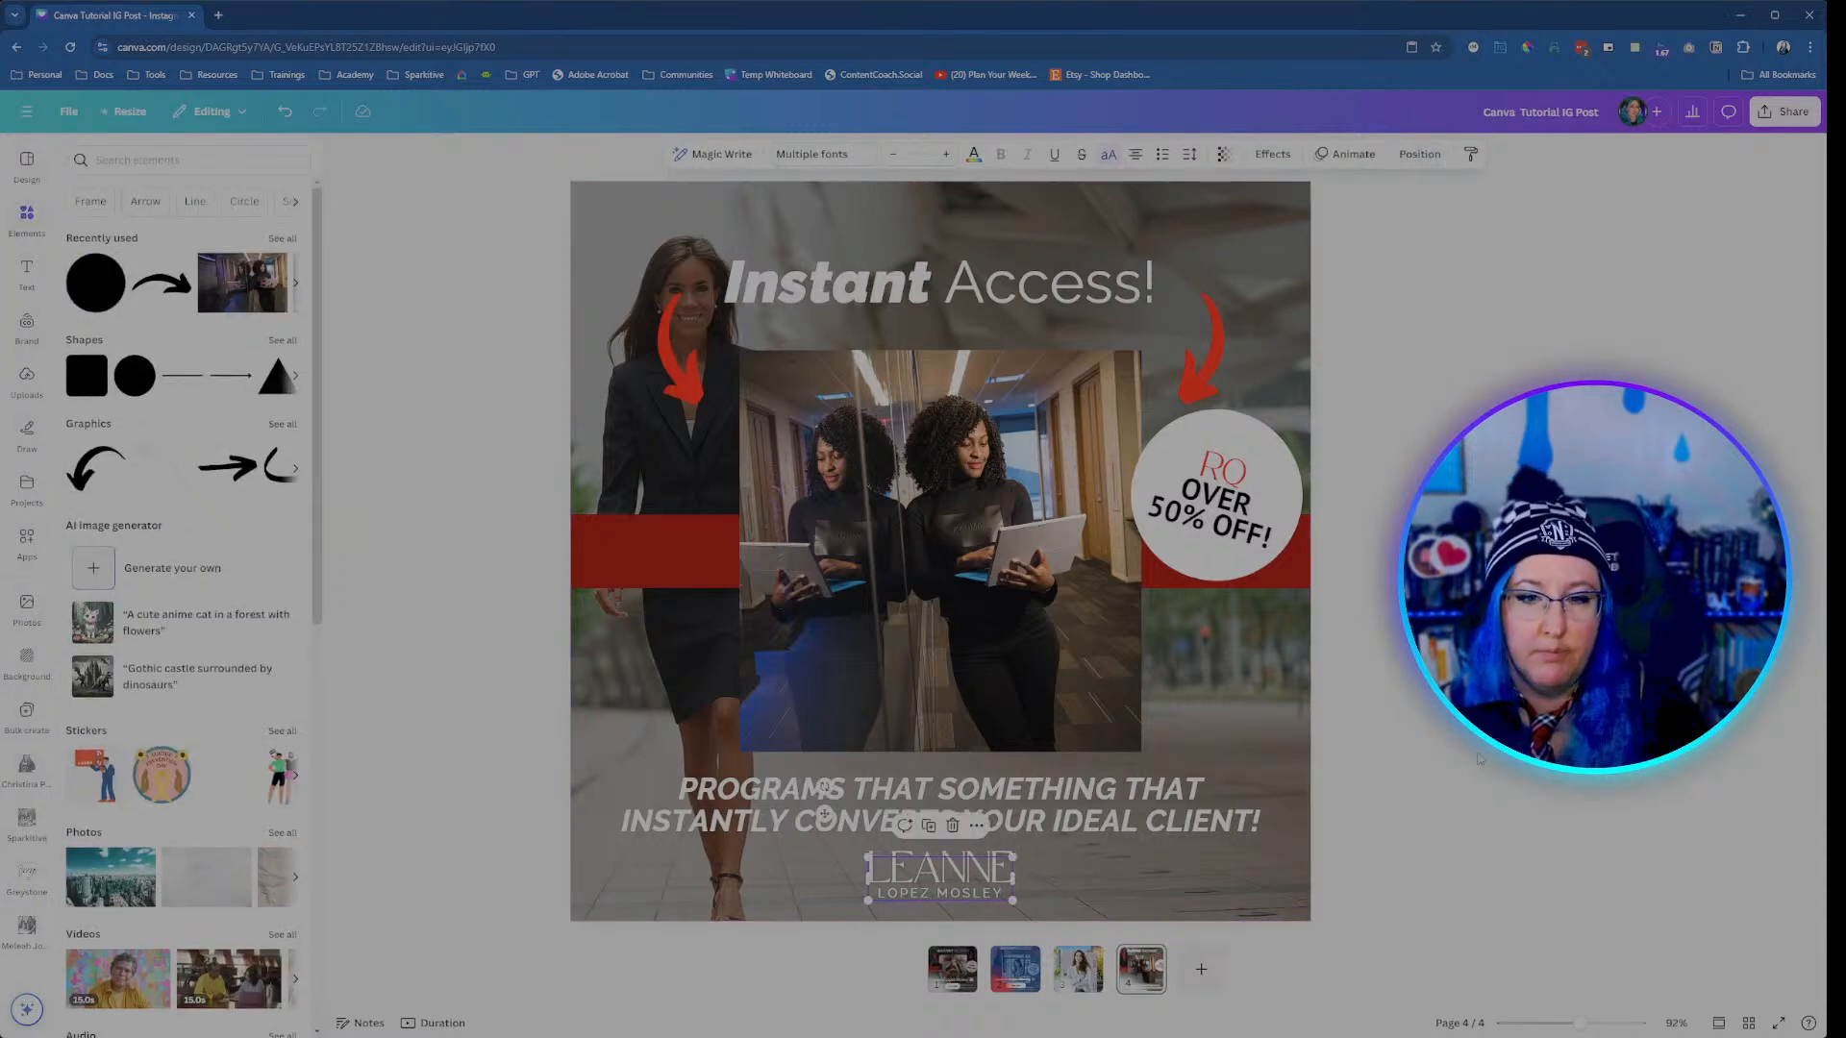
pyautogui.click(1340, 786)
pyautogui.click(928, 868)
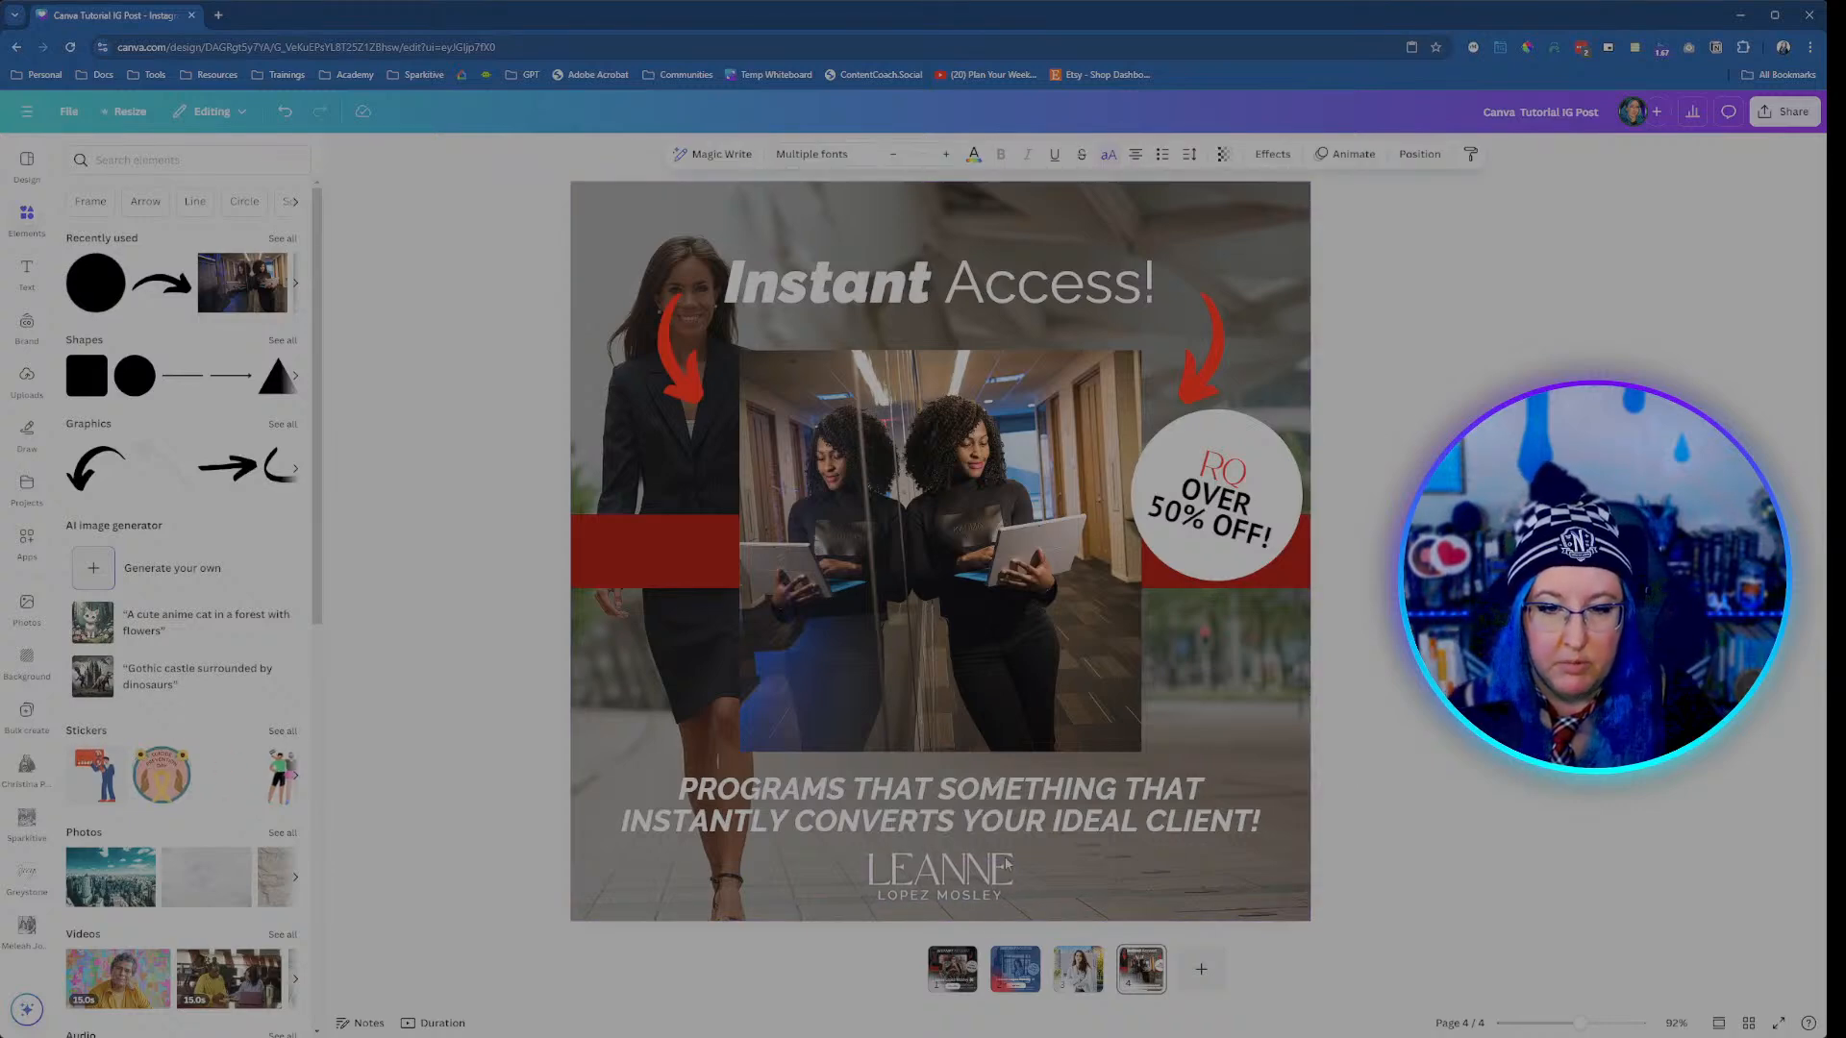
pyautogui.moveTo(957, 844); pyautogui.dragTo(957, 843)
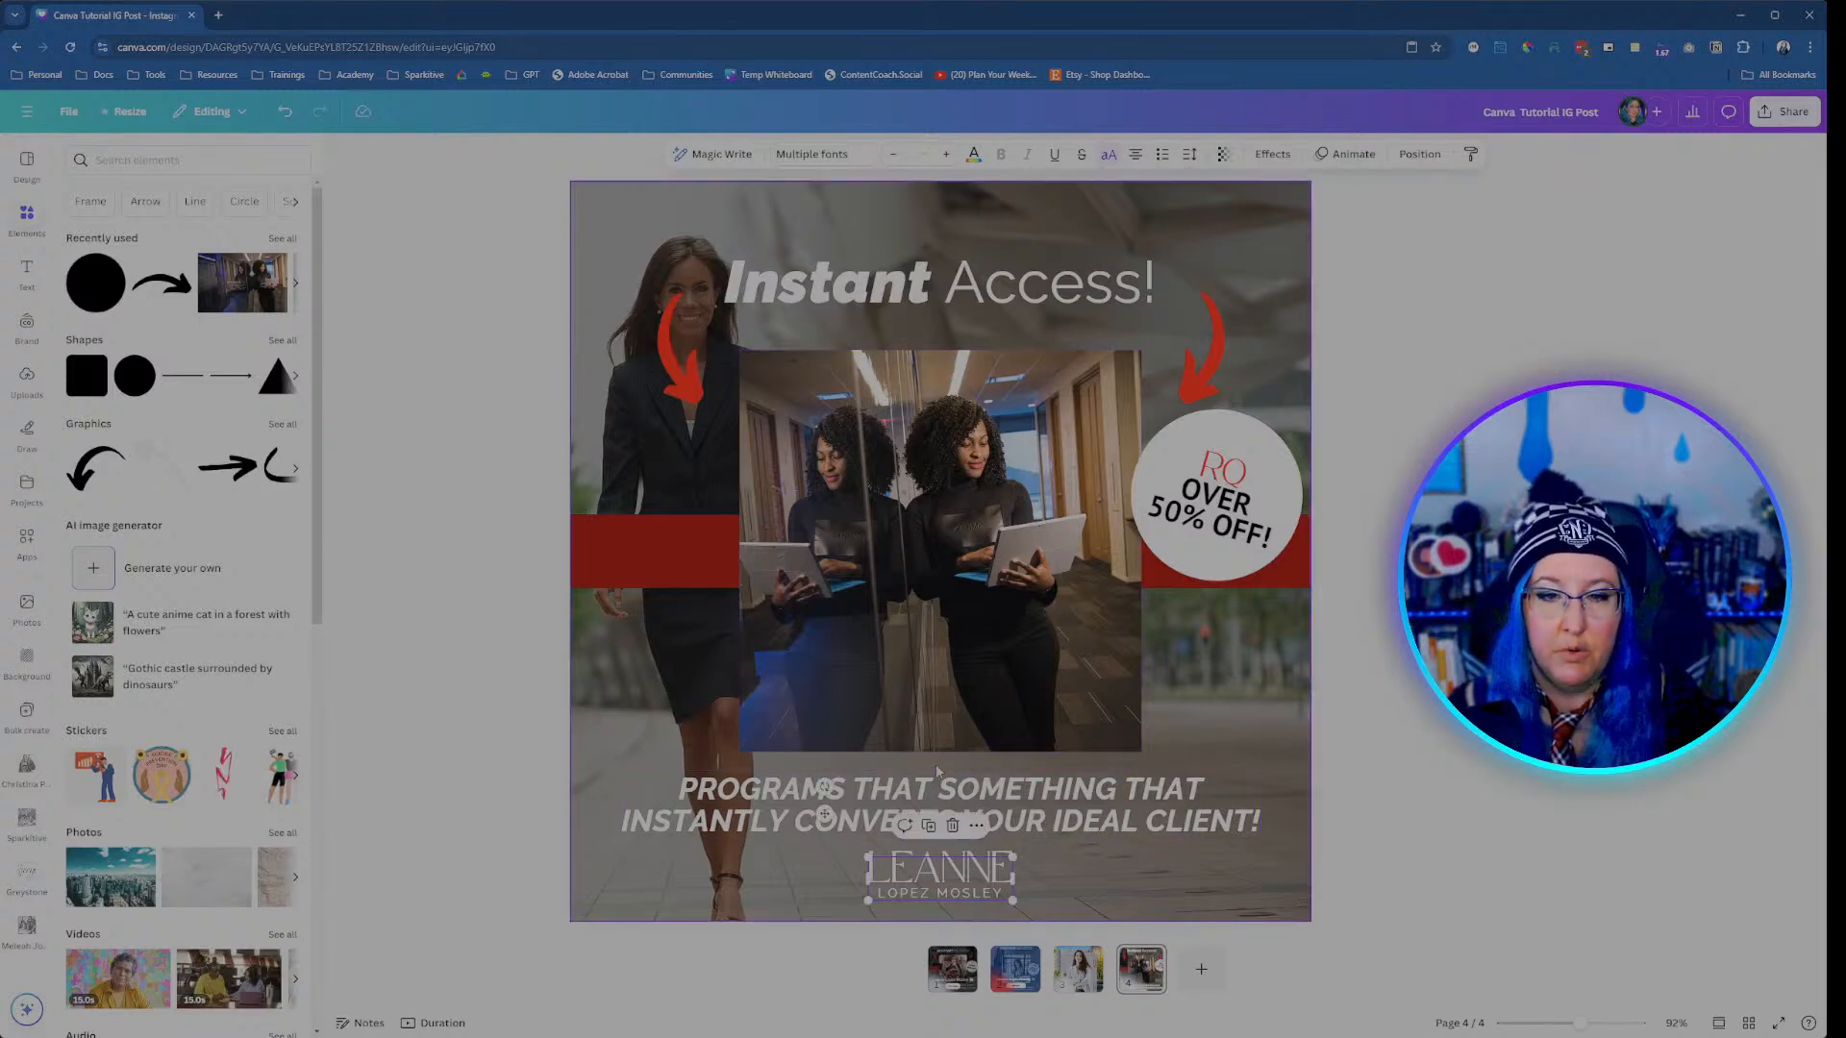
pyautogui.click(1455, 815)
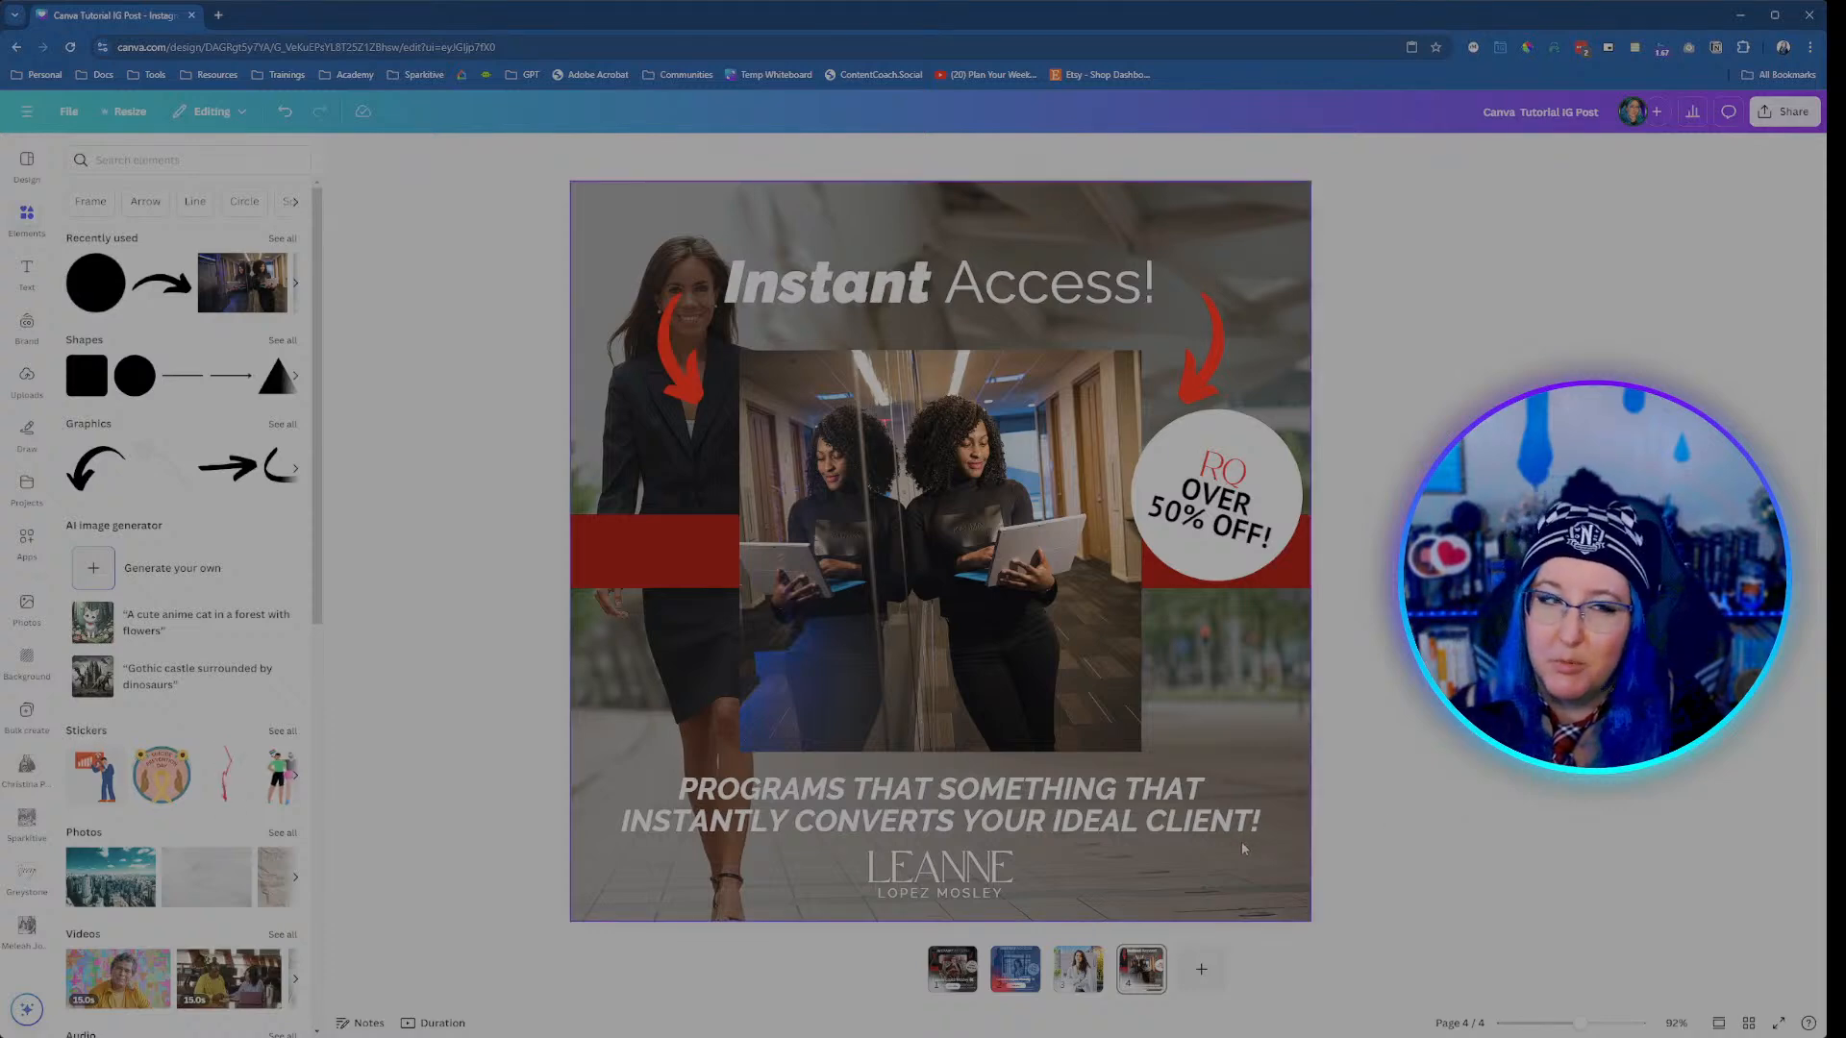
# Step: Duplicate the page-sized overlay shape on page 4
pyautogui.click(946, 971)
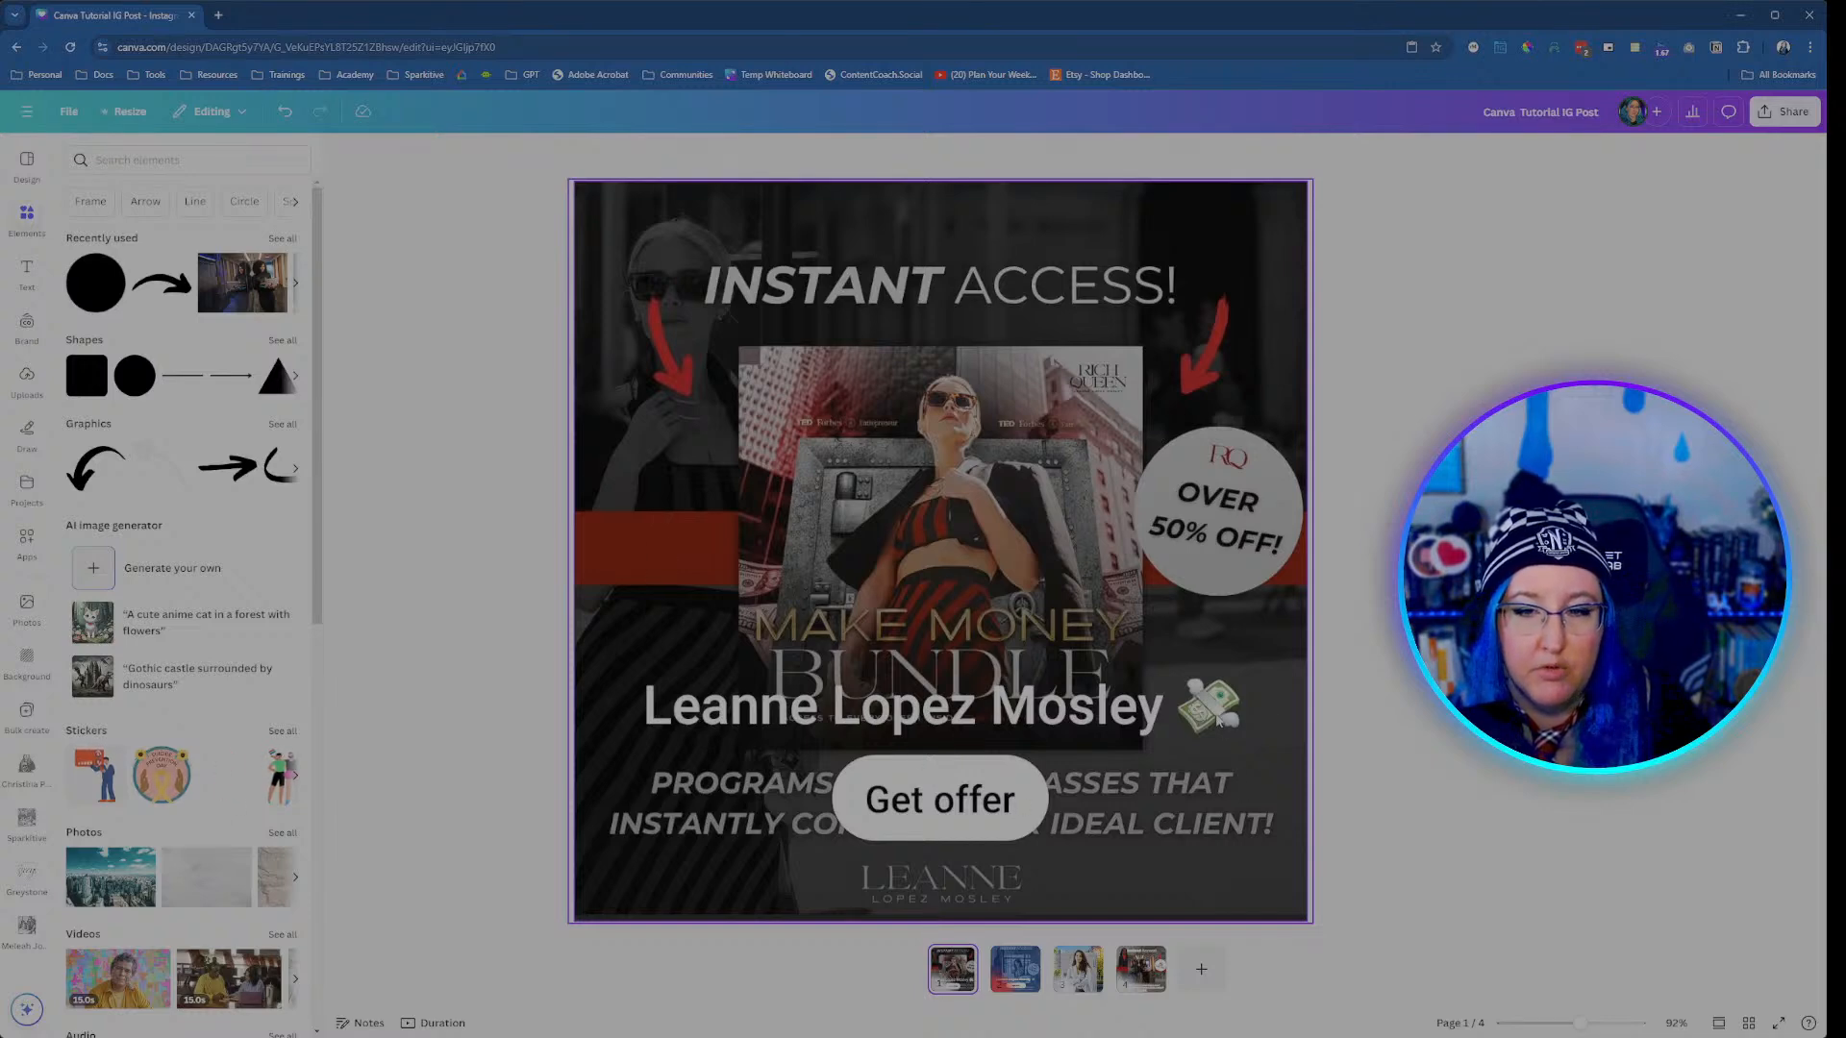
pyautogui.click(1131, 979)
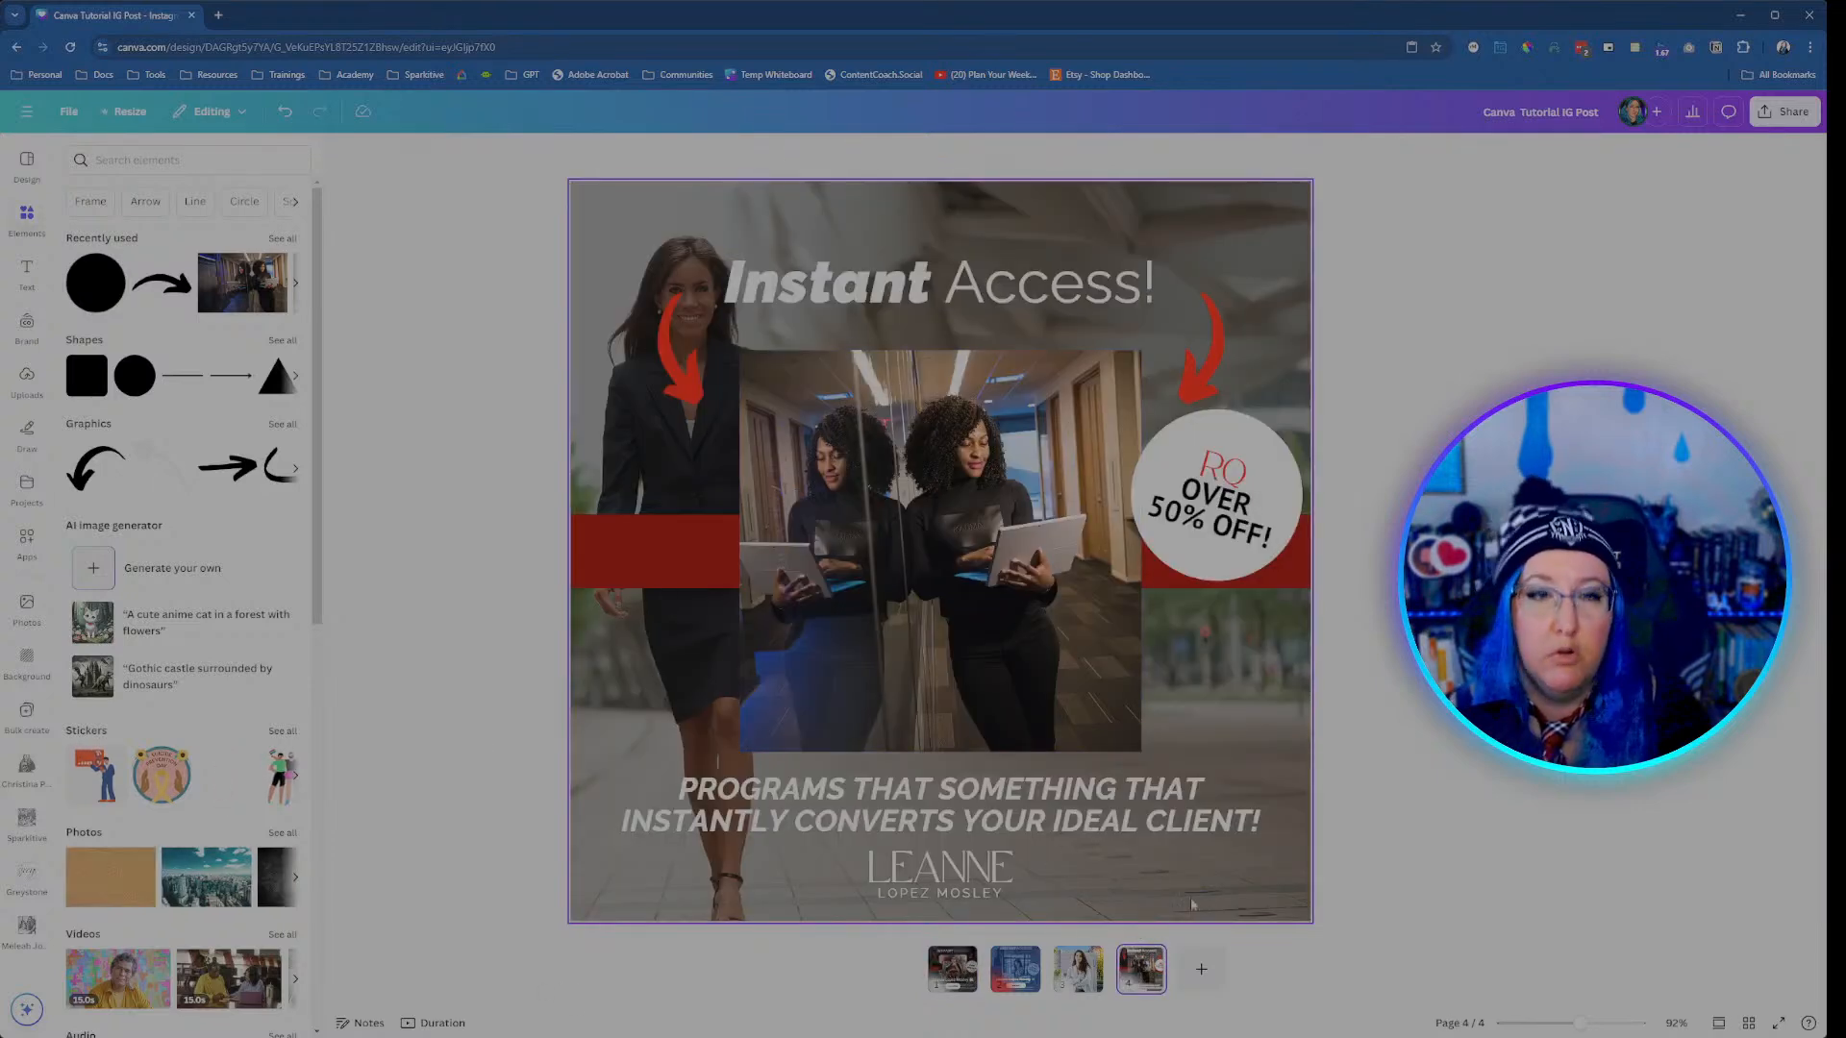
pyautogui.click(668, 669)
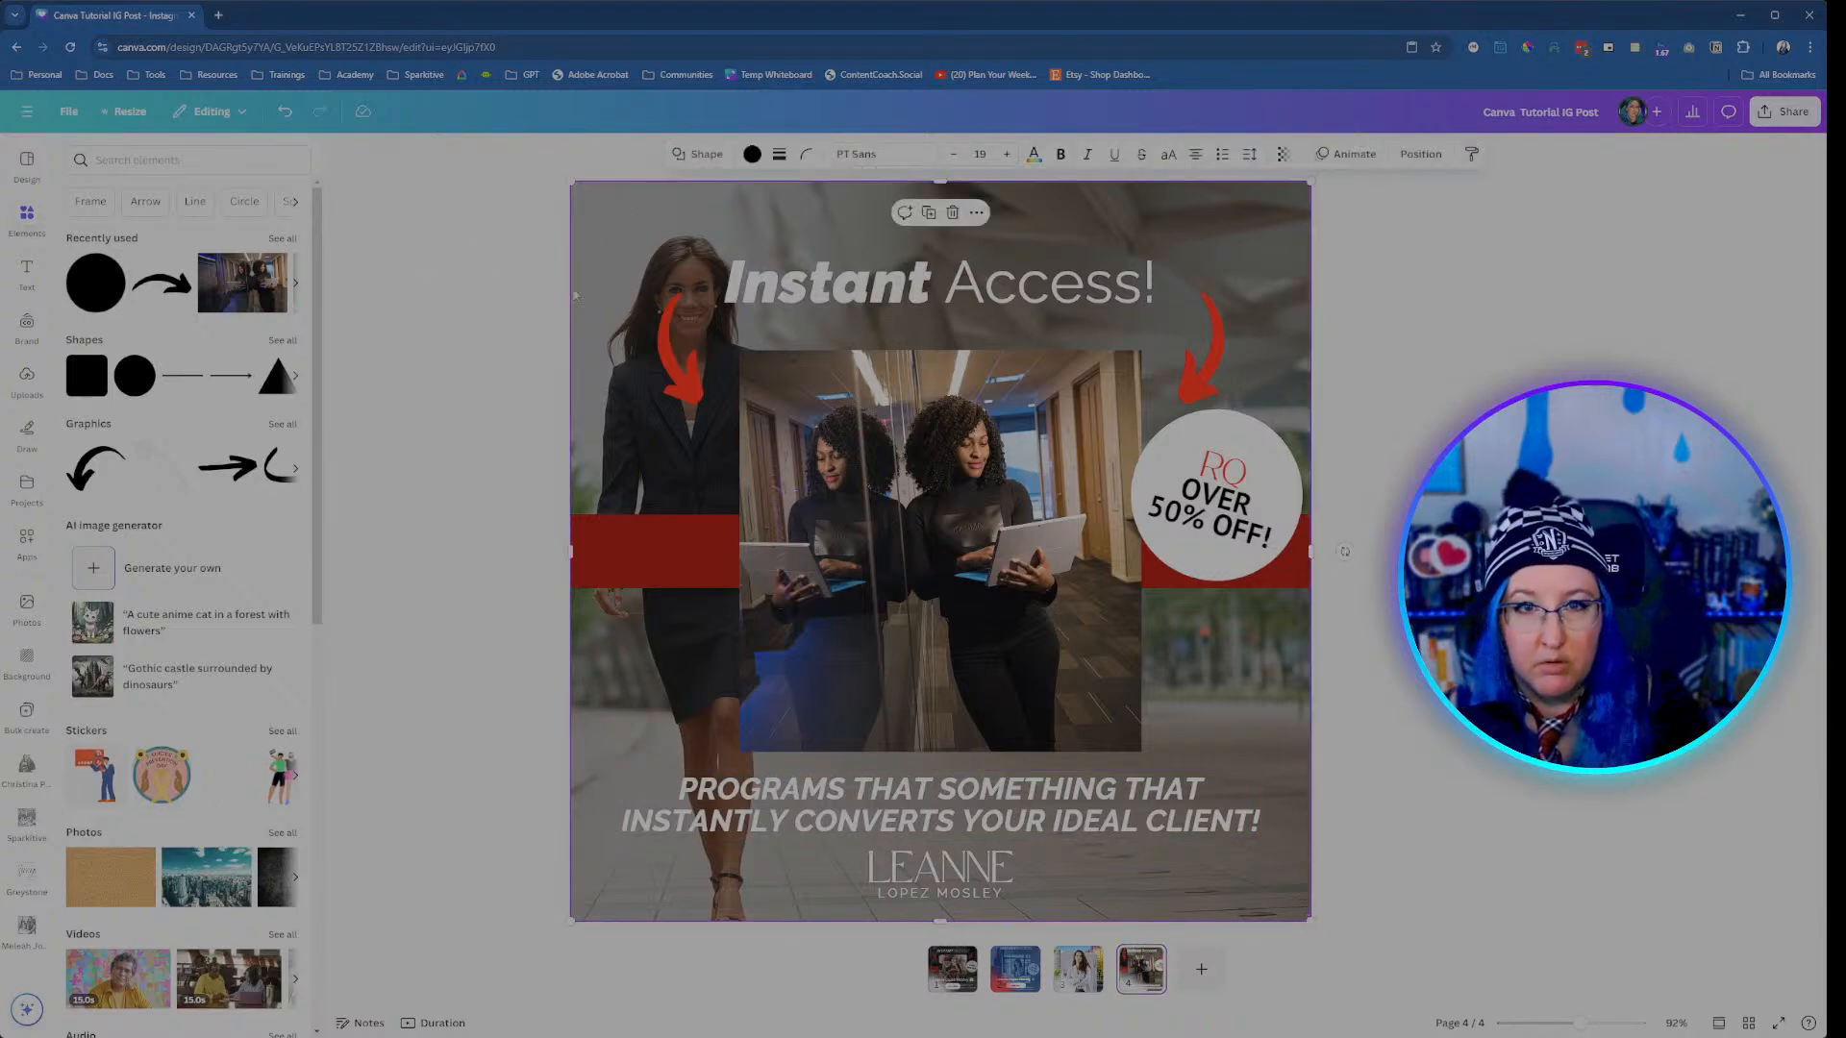
pyautogui.click(930, 213)
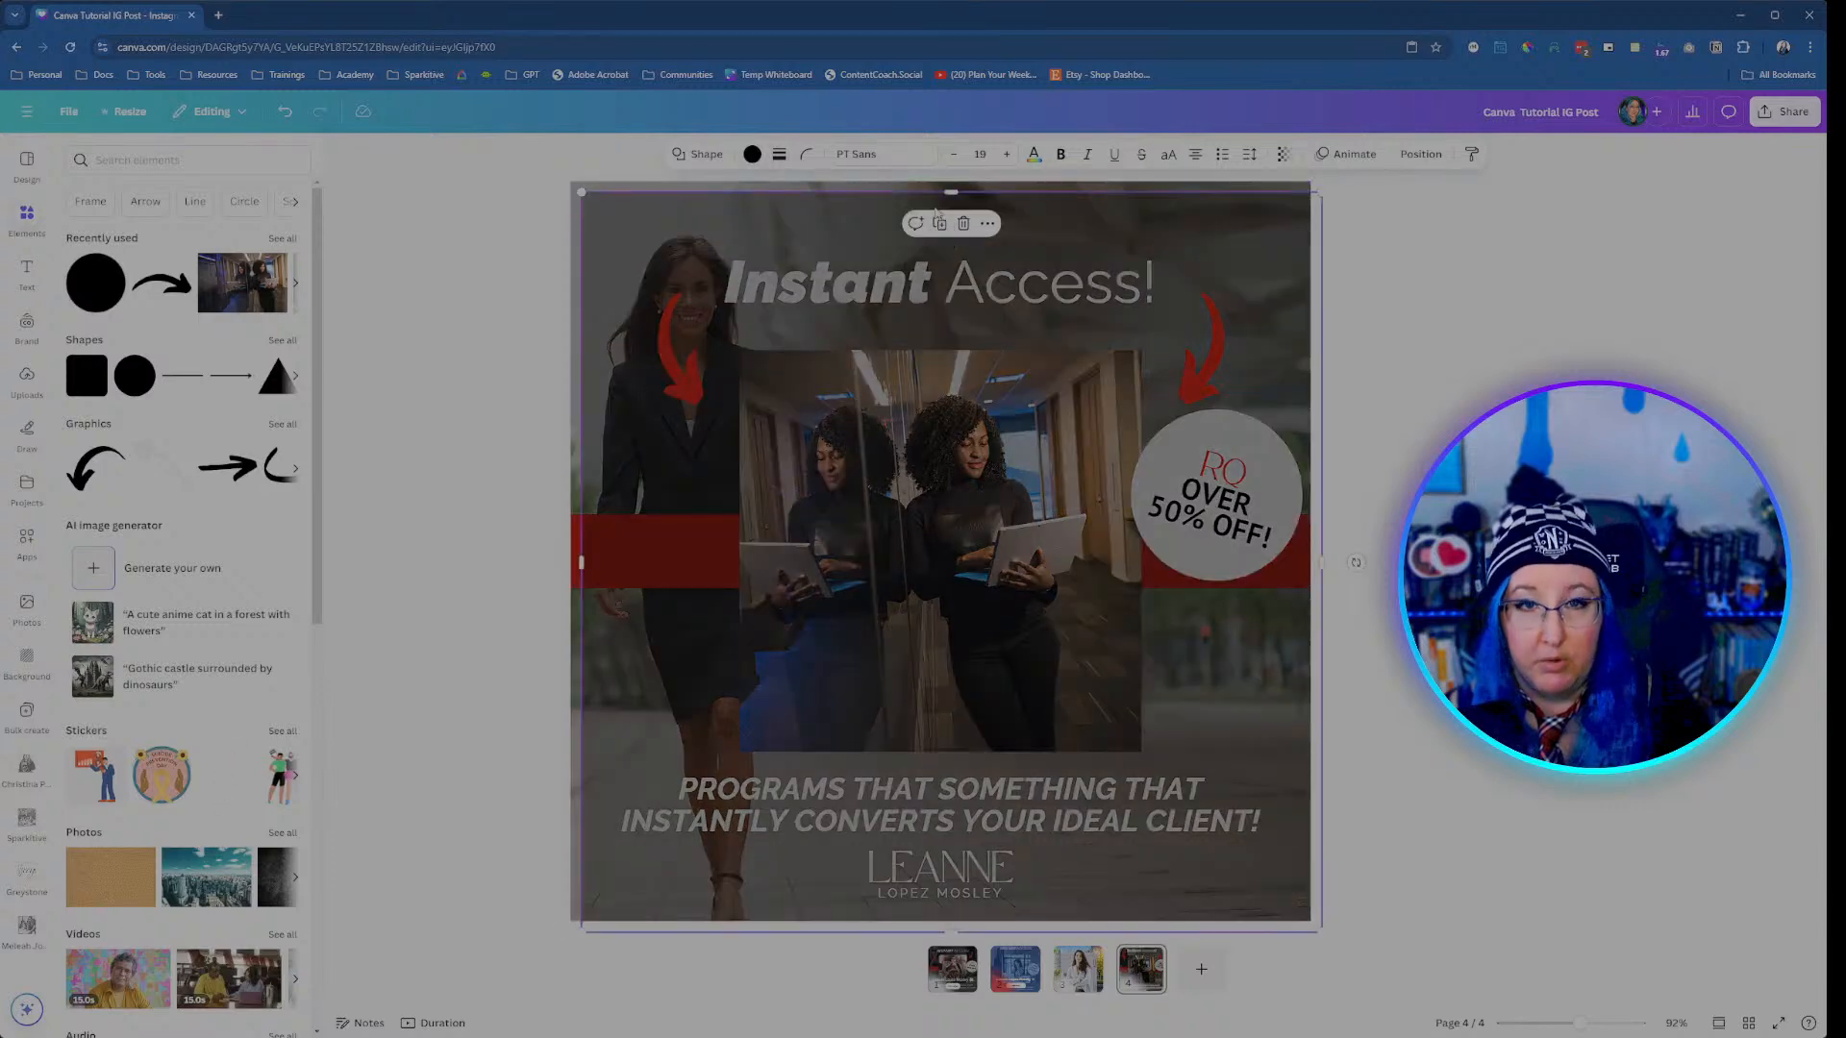
# Step: Align the overlay copy to the page's centre and middle so it covers the page
pyautogui.click(1420, 154)
pyautogui.click(259, 389)
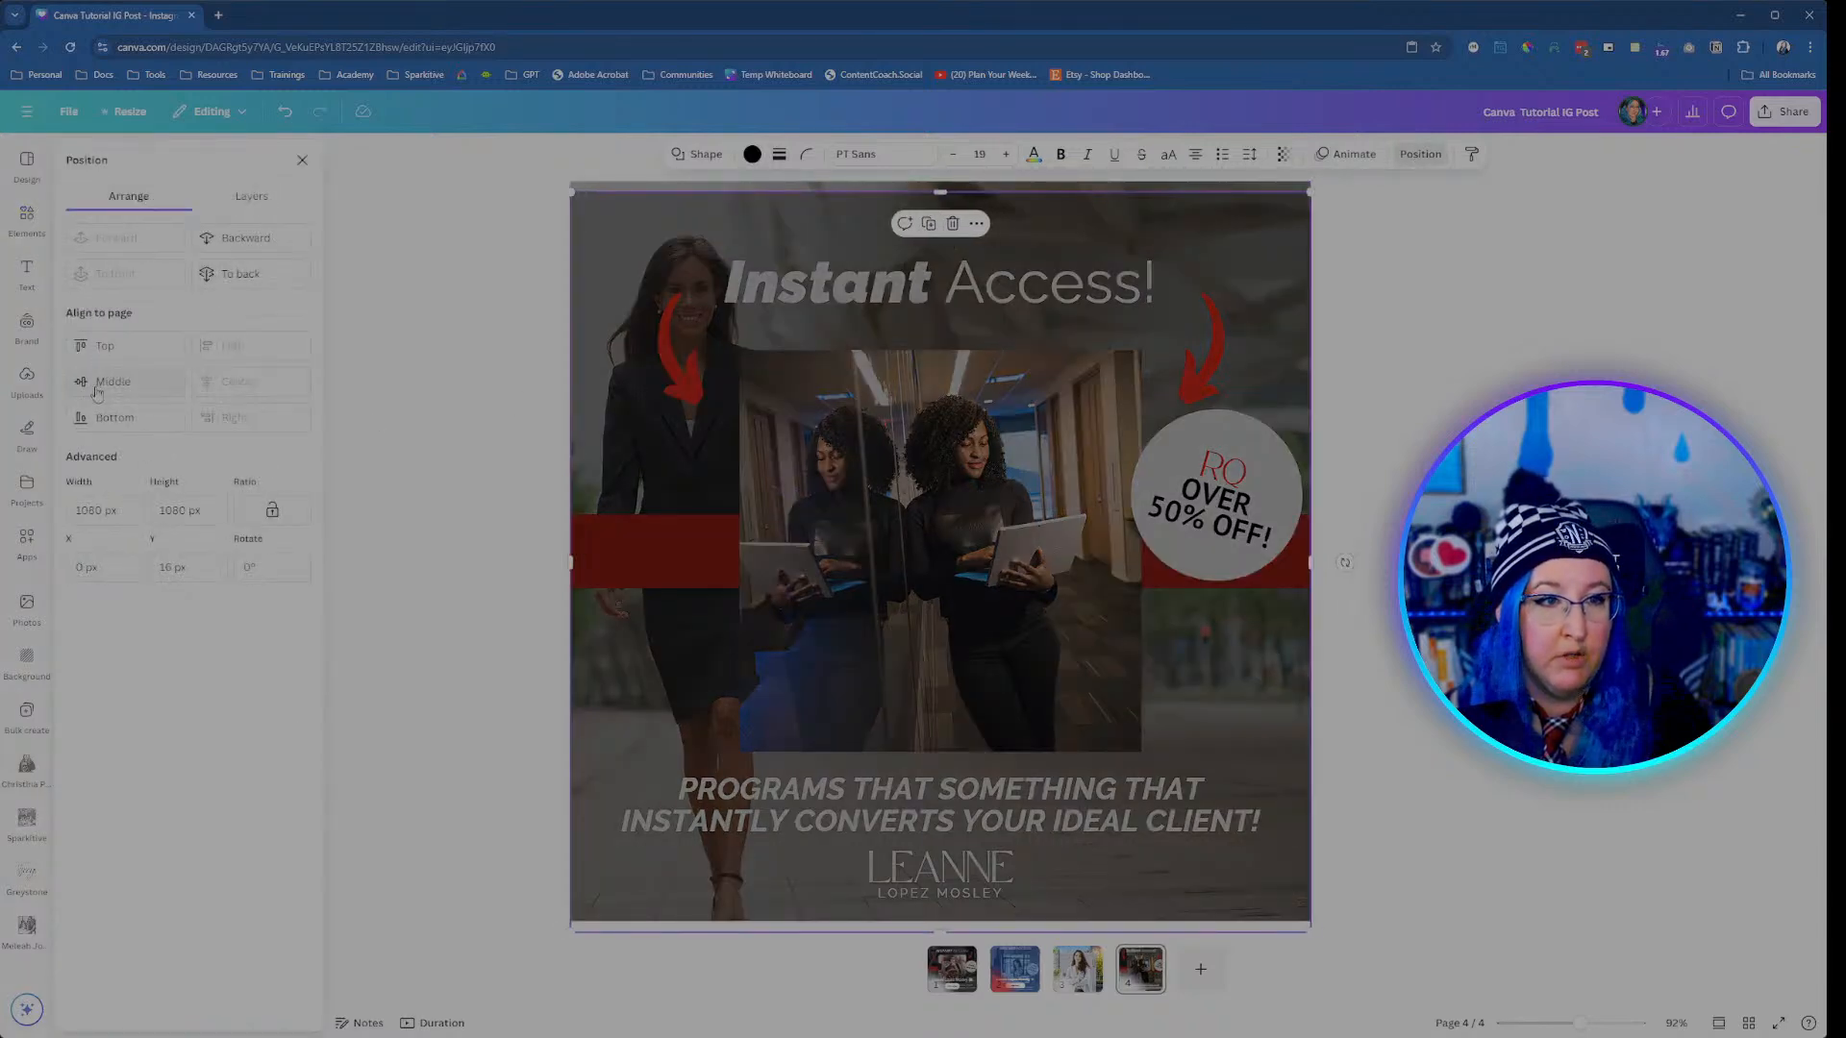
pyautogui.click(94, 383)
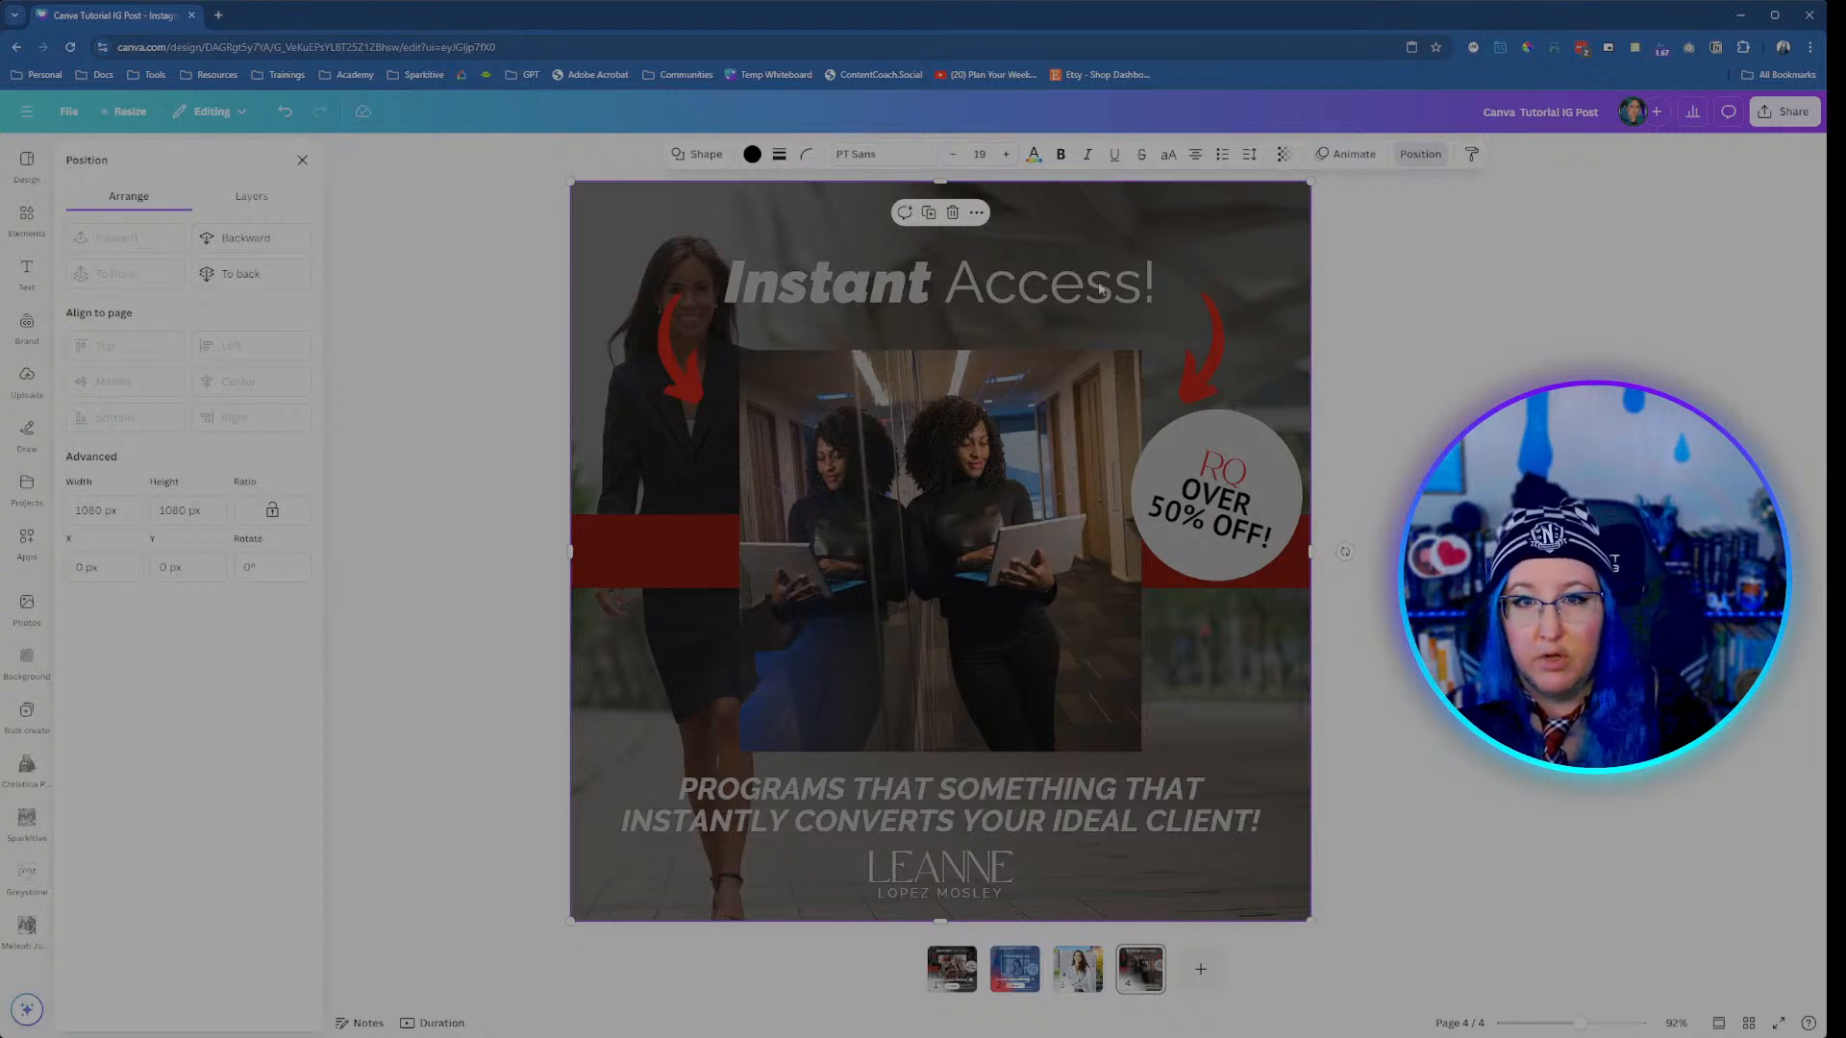
pyautogui.click(27, 217)
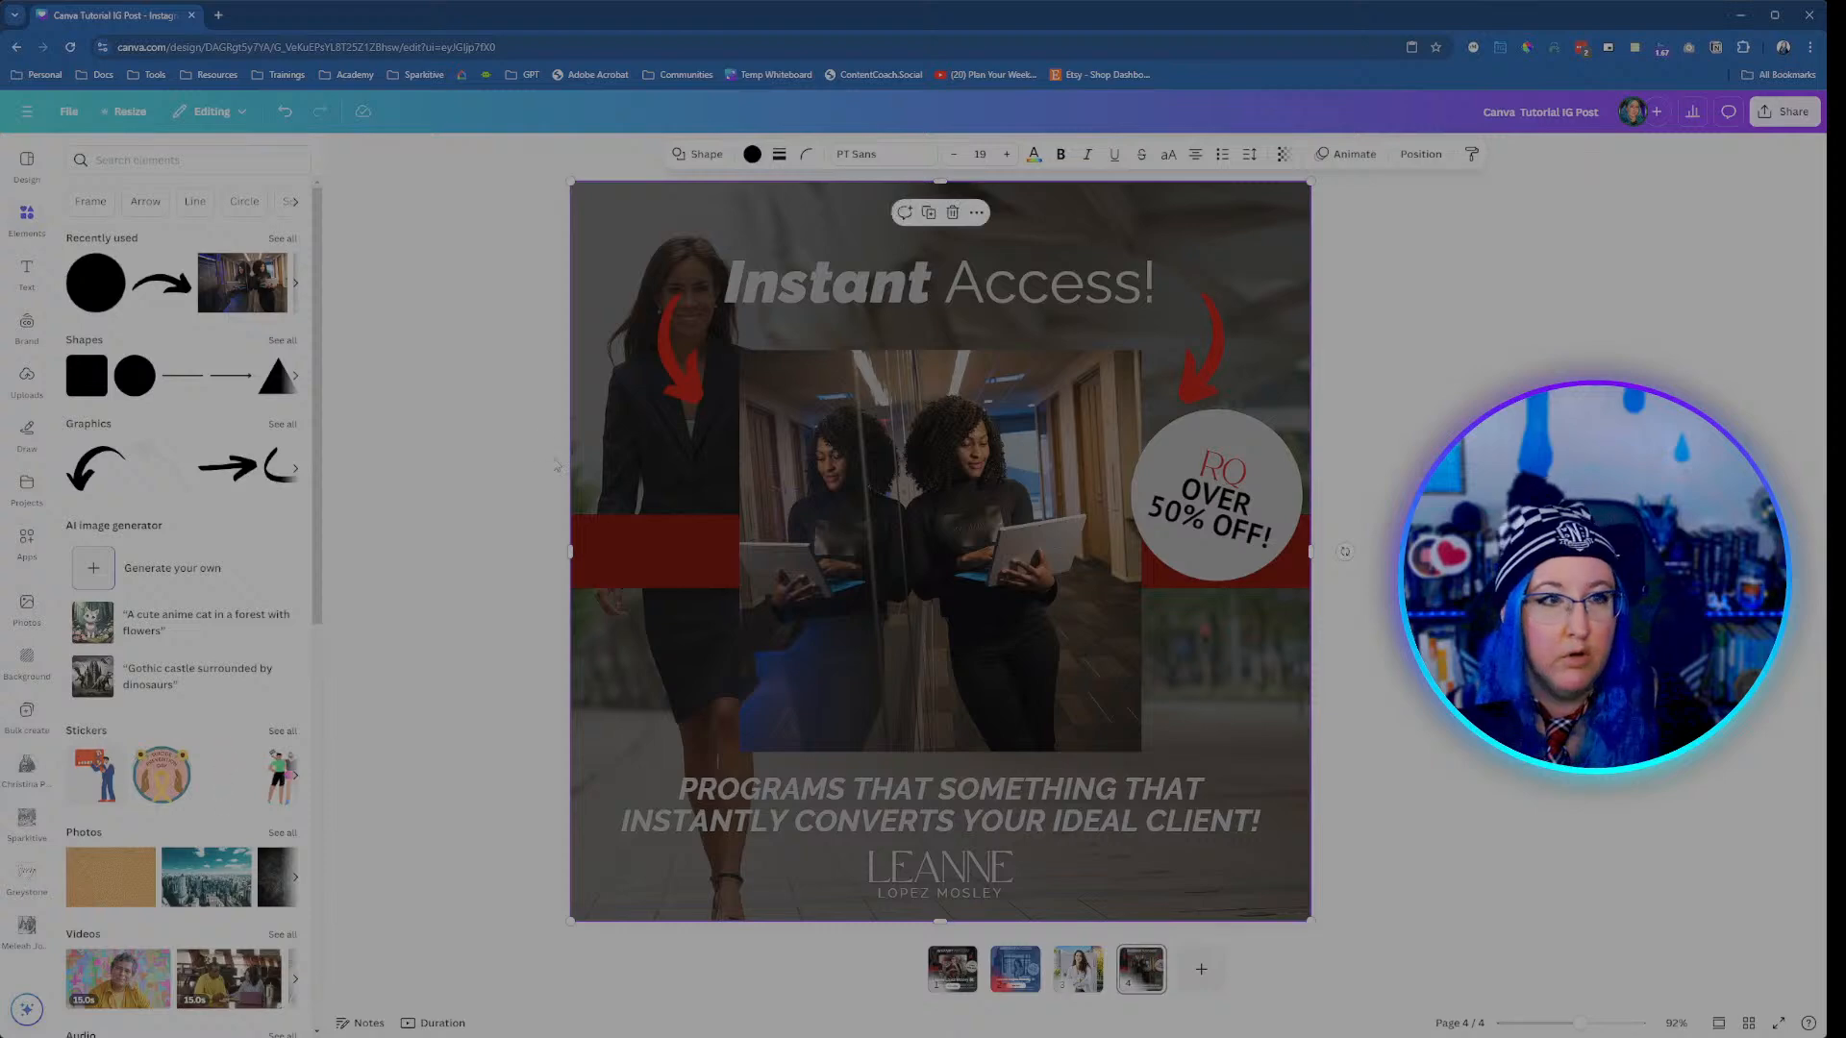
pyautogui.click(23, 274)
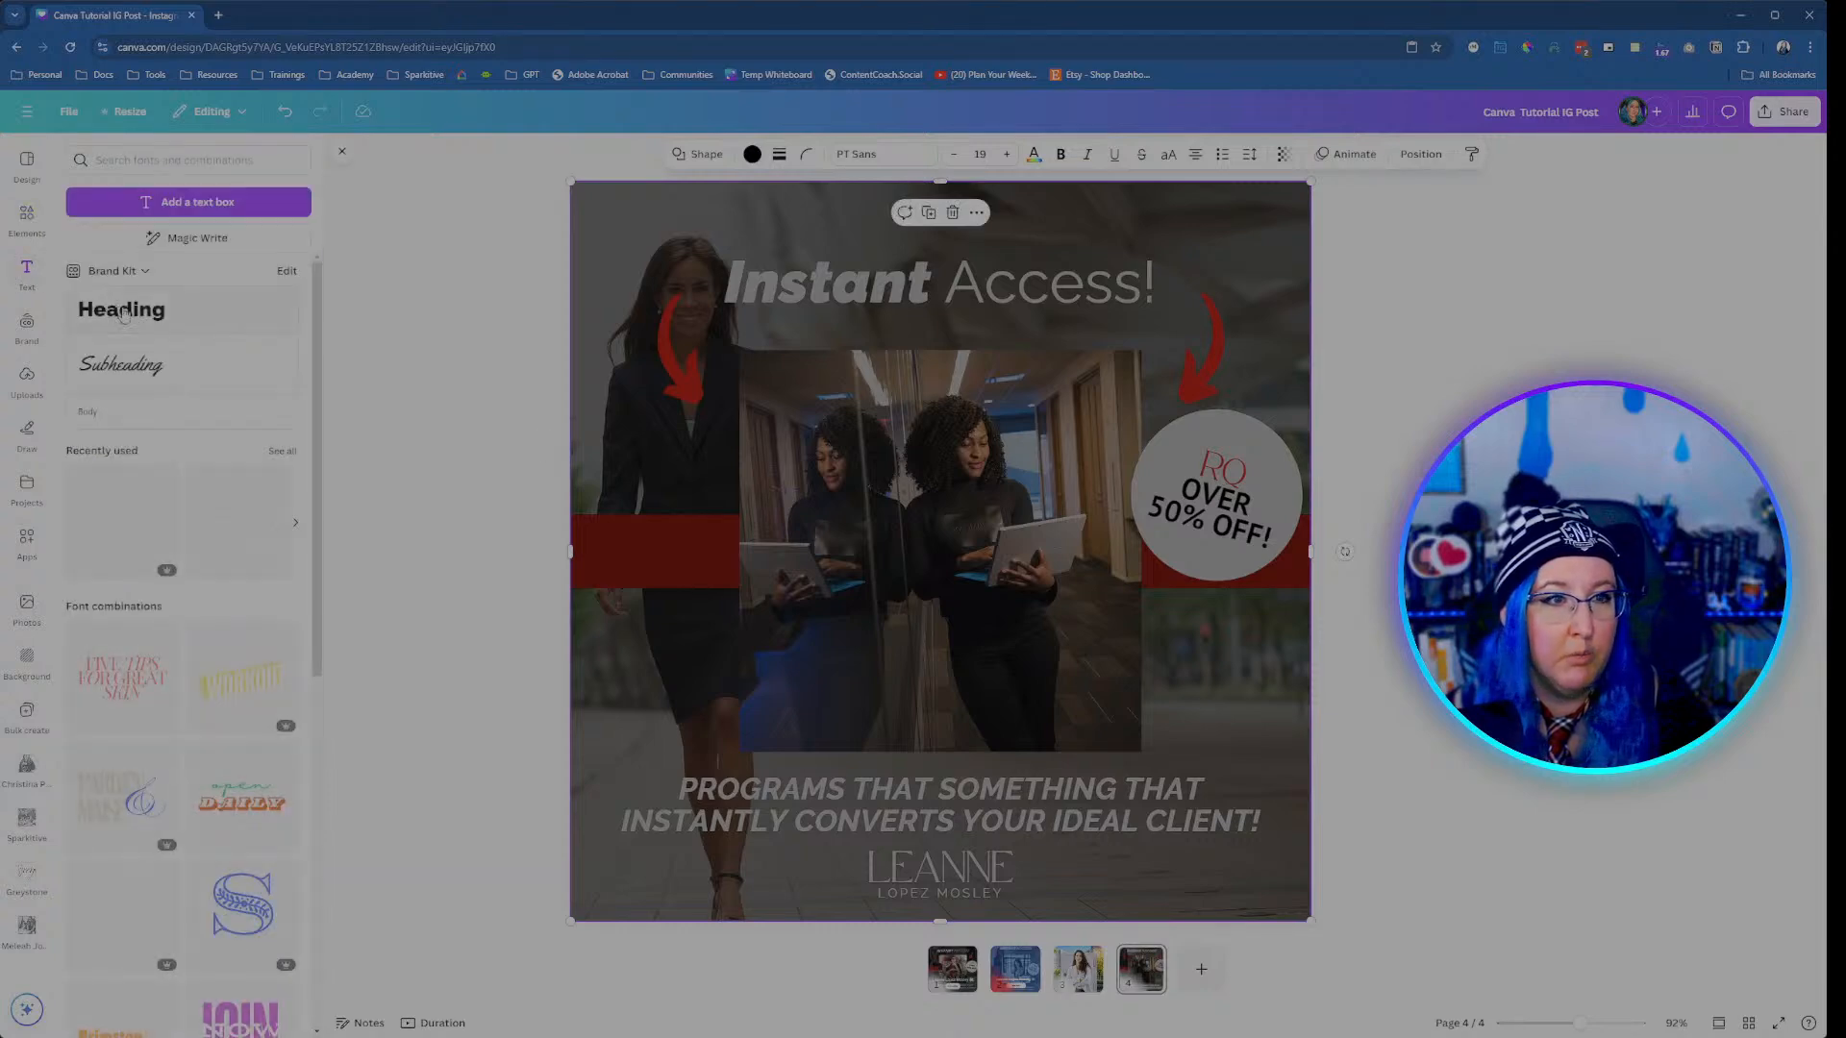
# Step: Add a Heading text box, enlarge it to about 72, and select its text
pyautogui.click(123, 318)
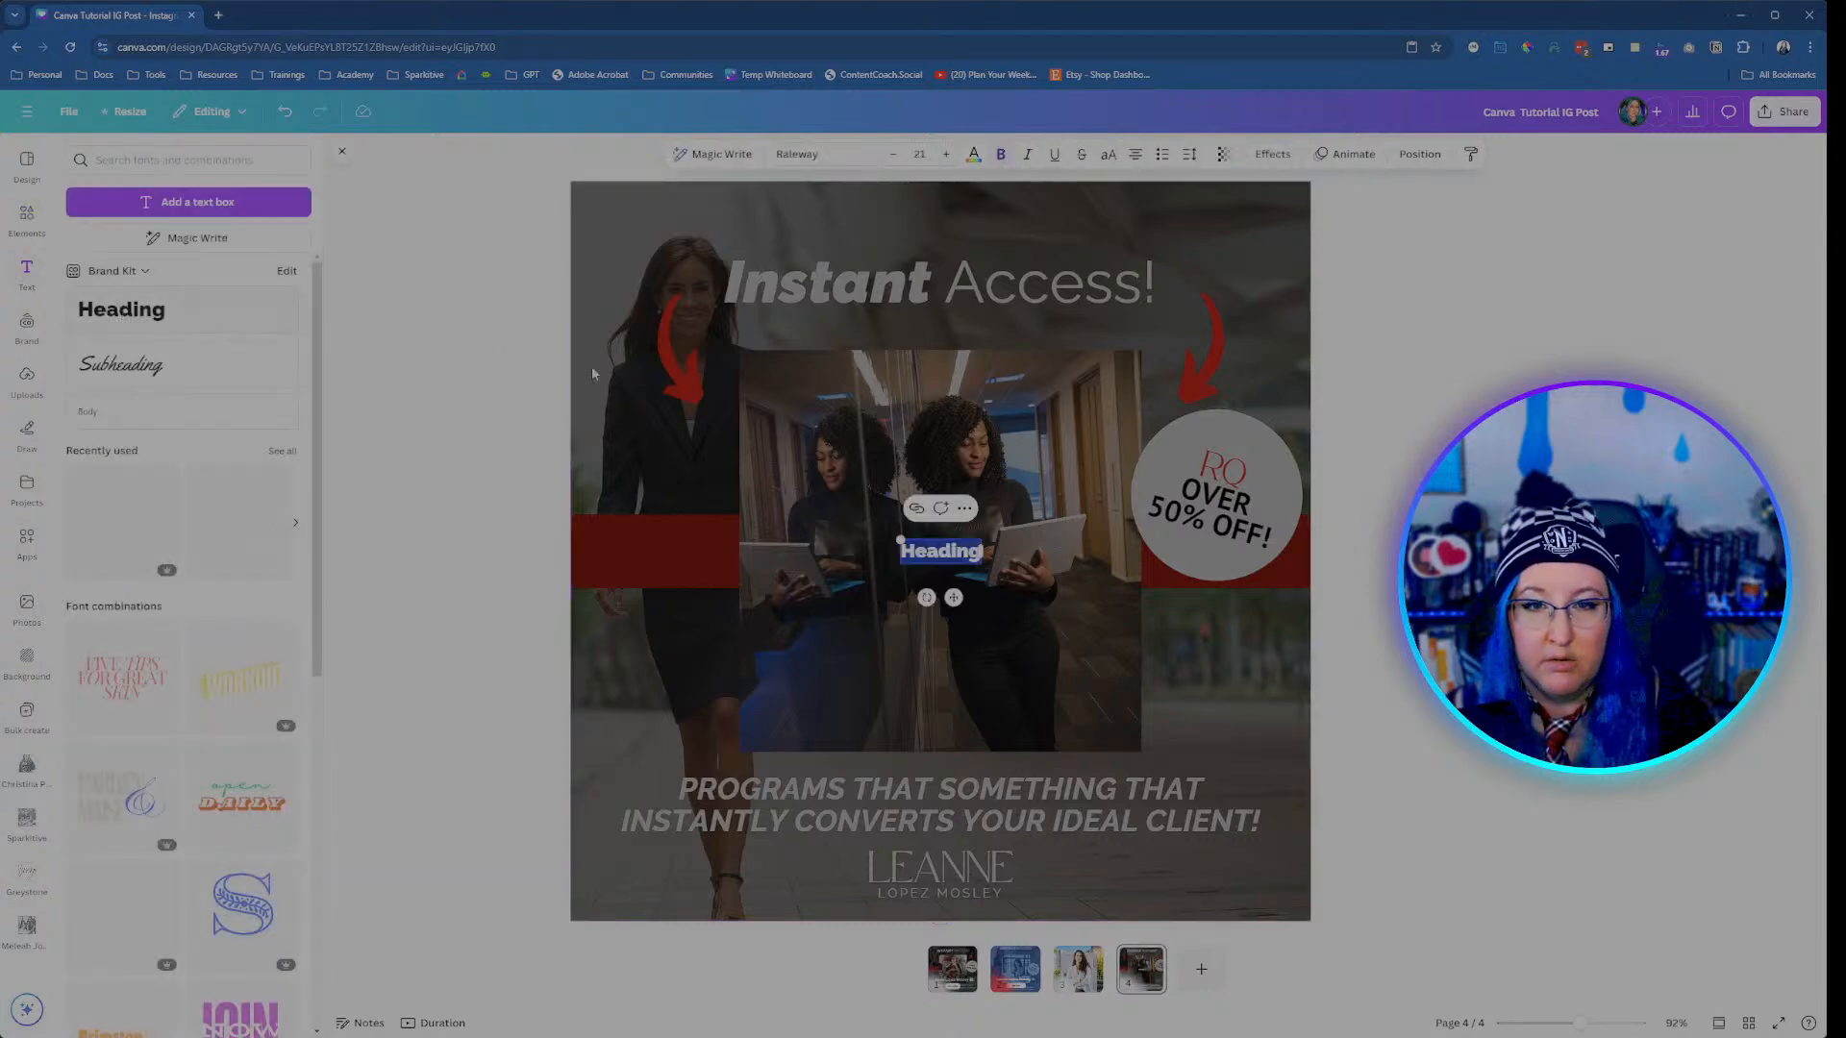
pyautogui.moveTo(897, 537); pyautogui.dragTo(704, 486)
pyautogui.doubleClick(865, 533)
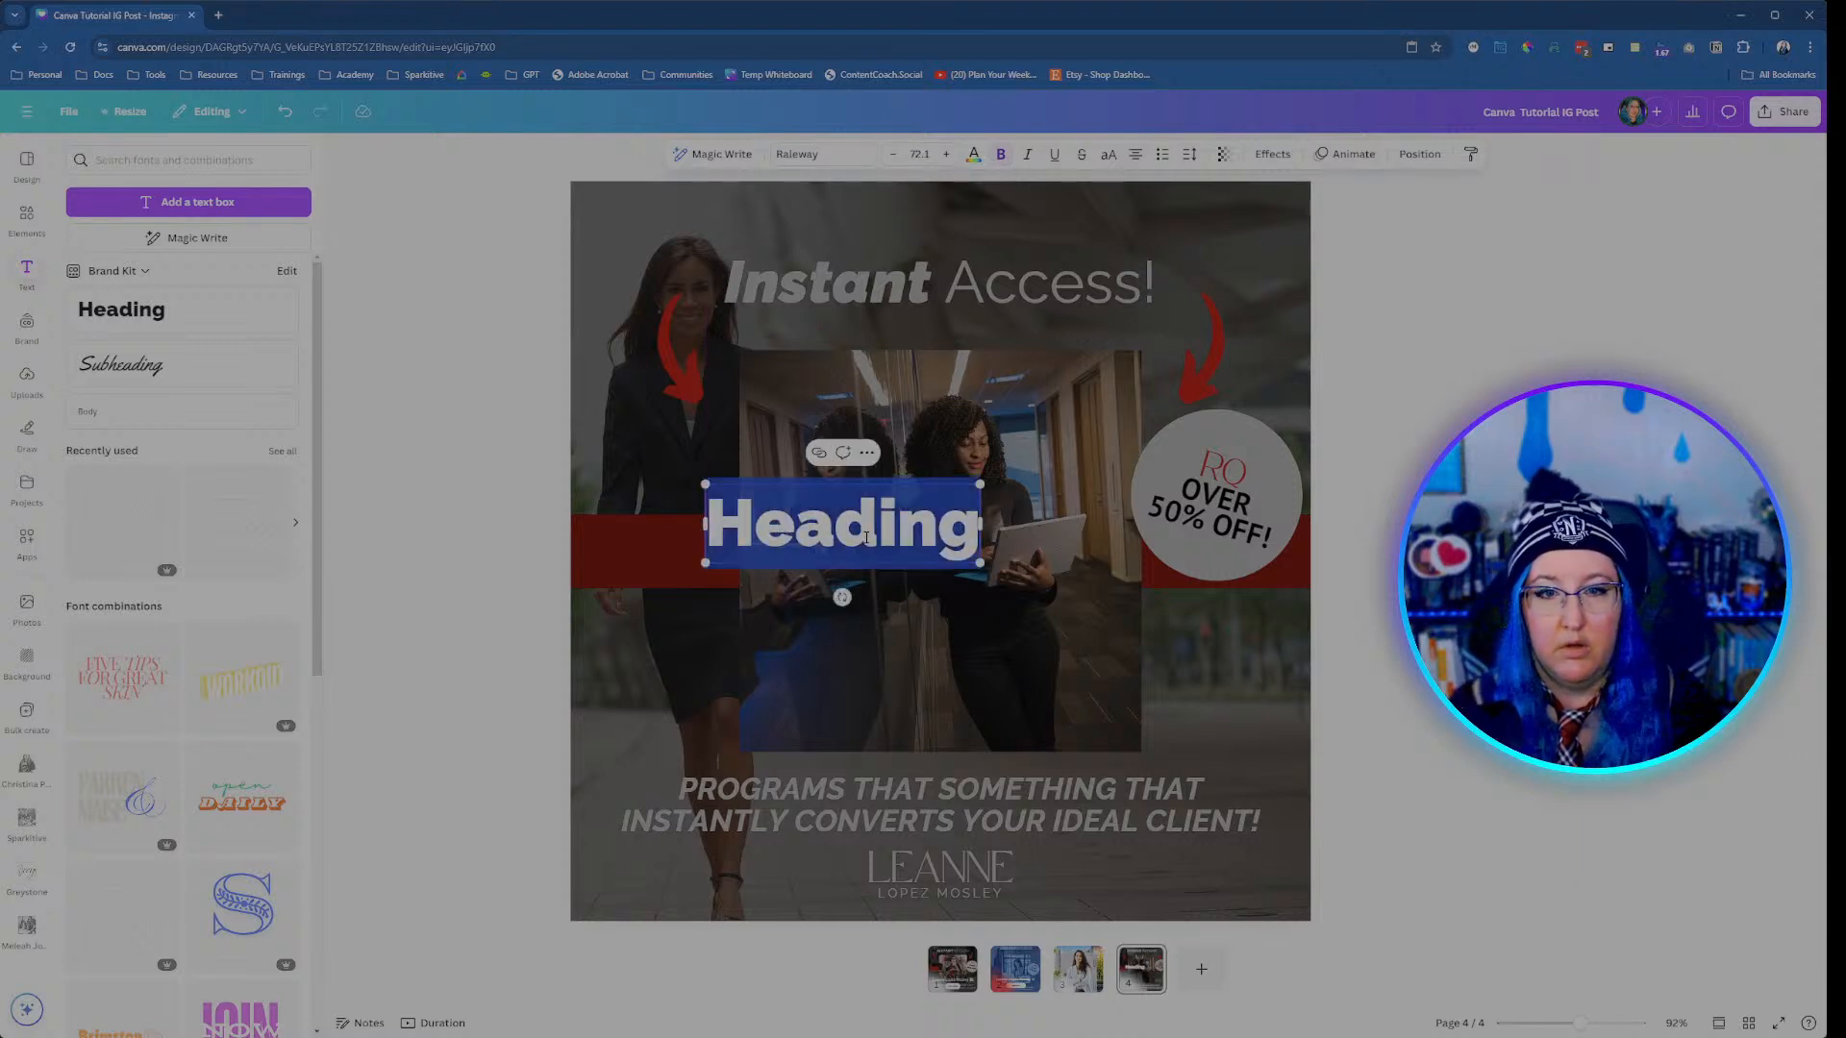
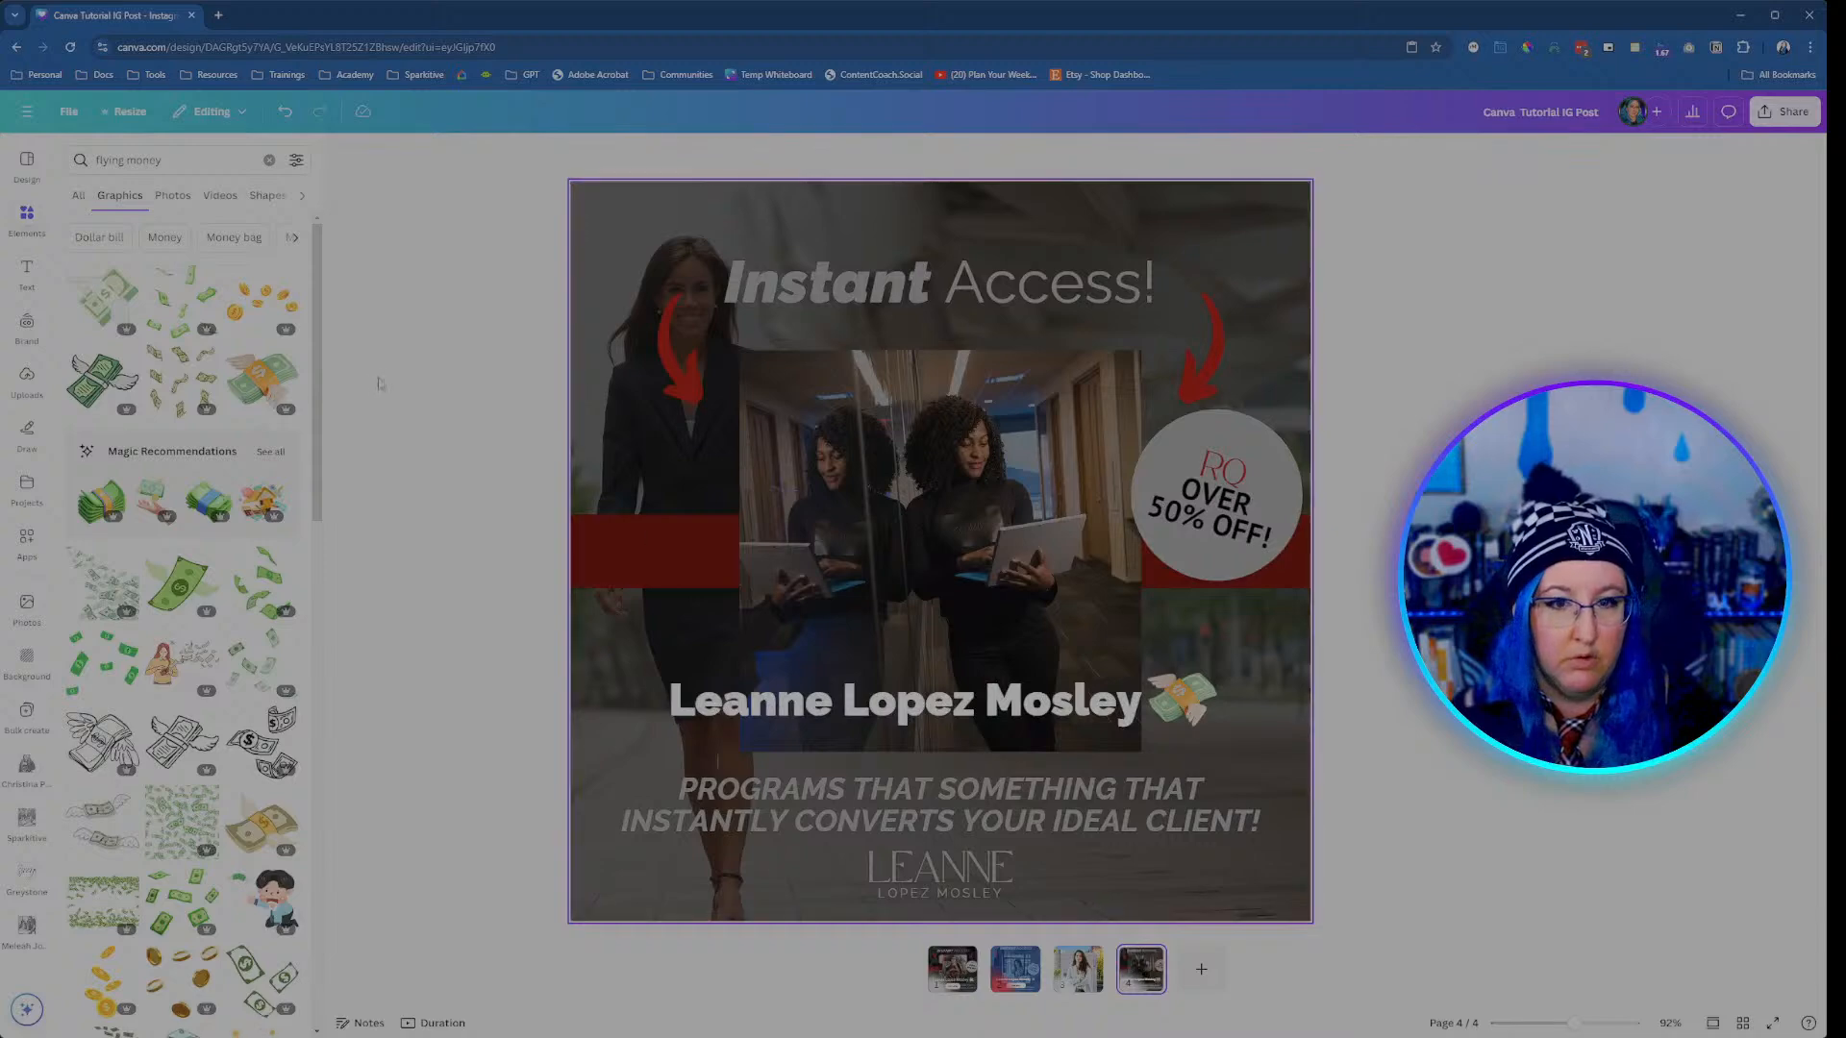
# Step: Clear the 'flying money' search in Elements now that the money graphic sits beside the name heading
pyautogui.click(269, 160)
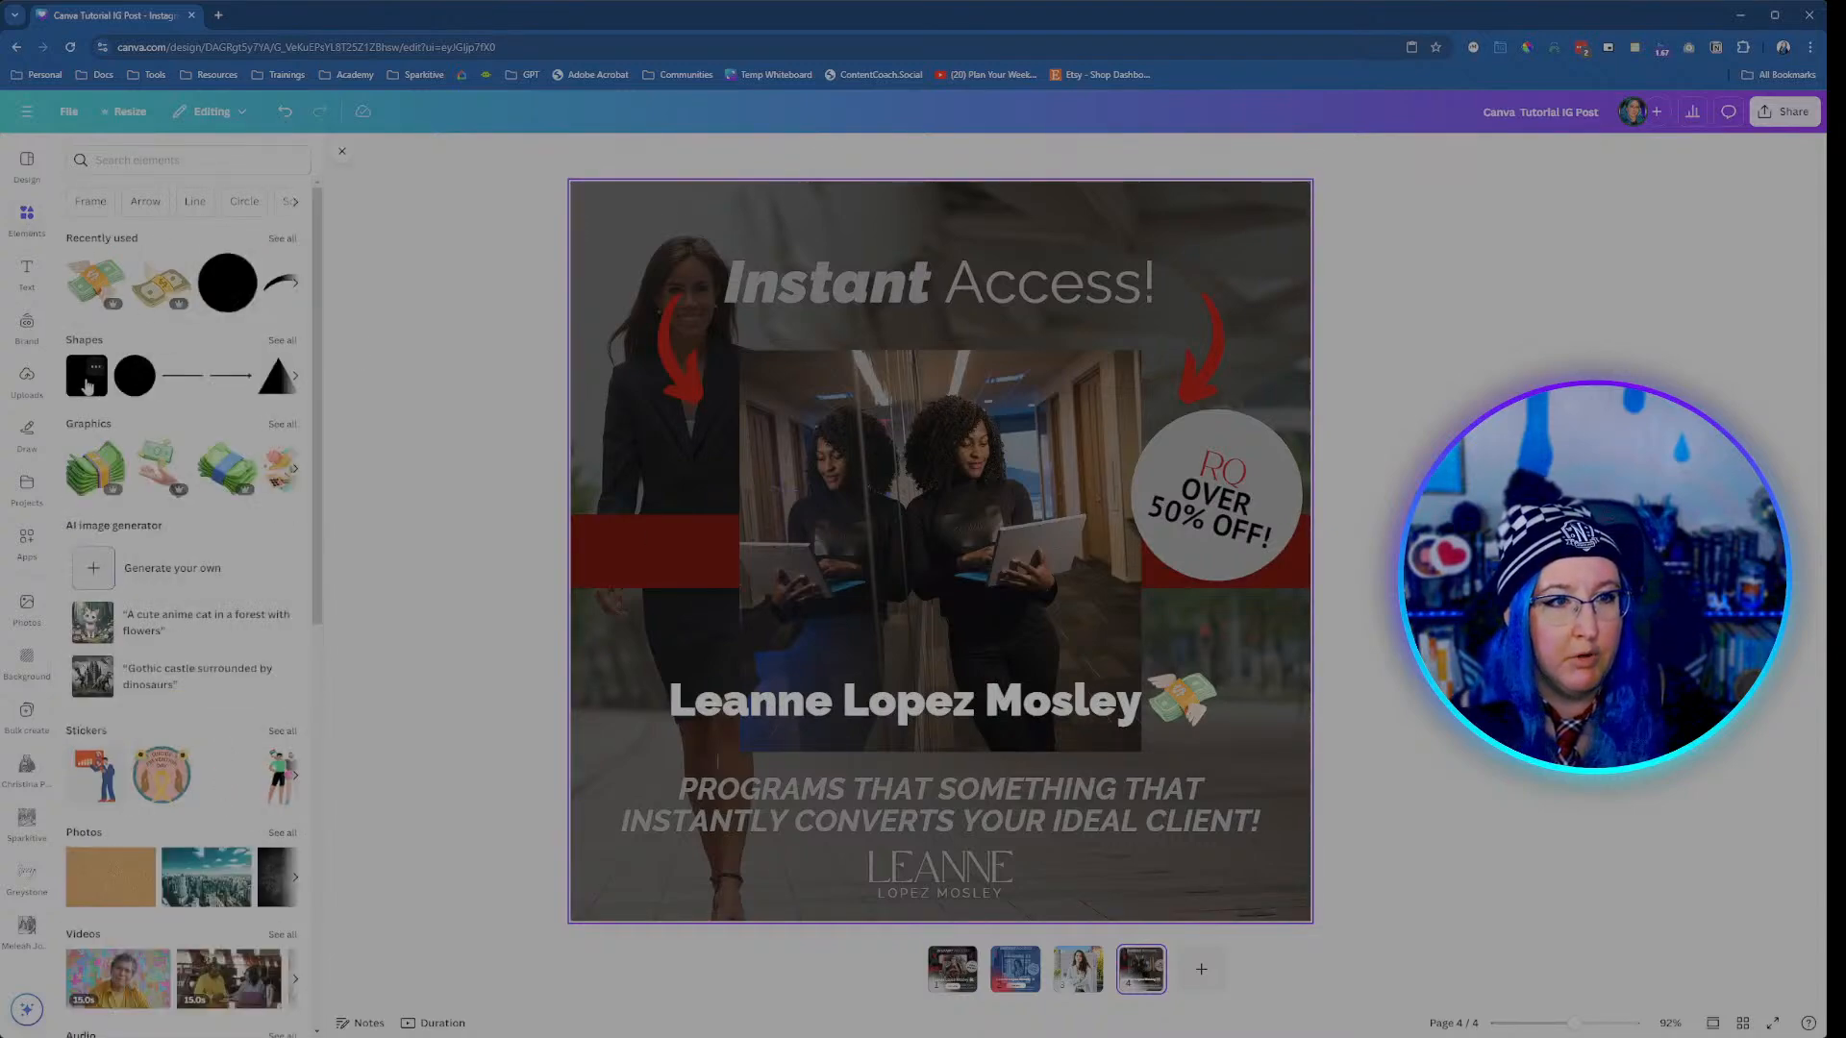
# Step: Add a square shape below the photo on page 4 and colour it white
pyautogui.click(96, 385)
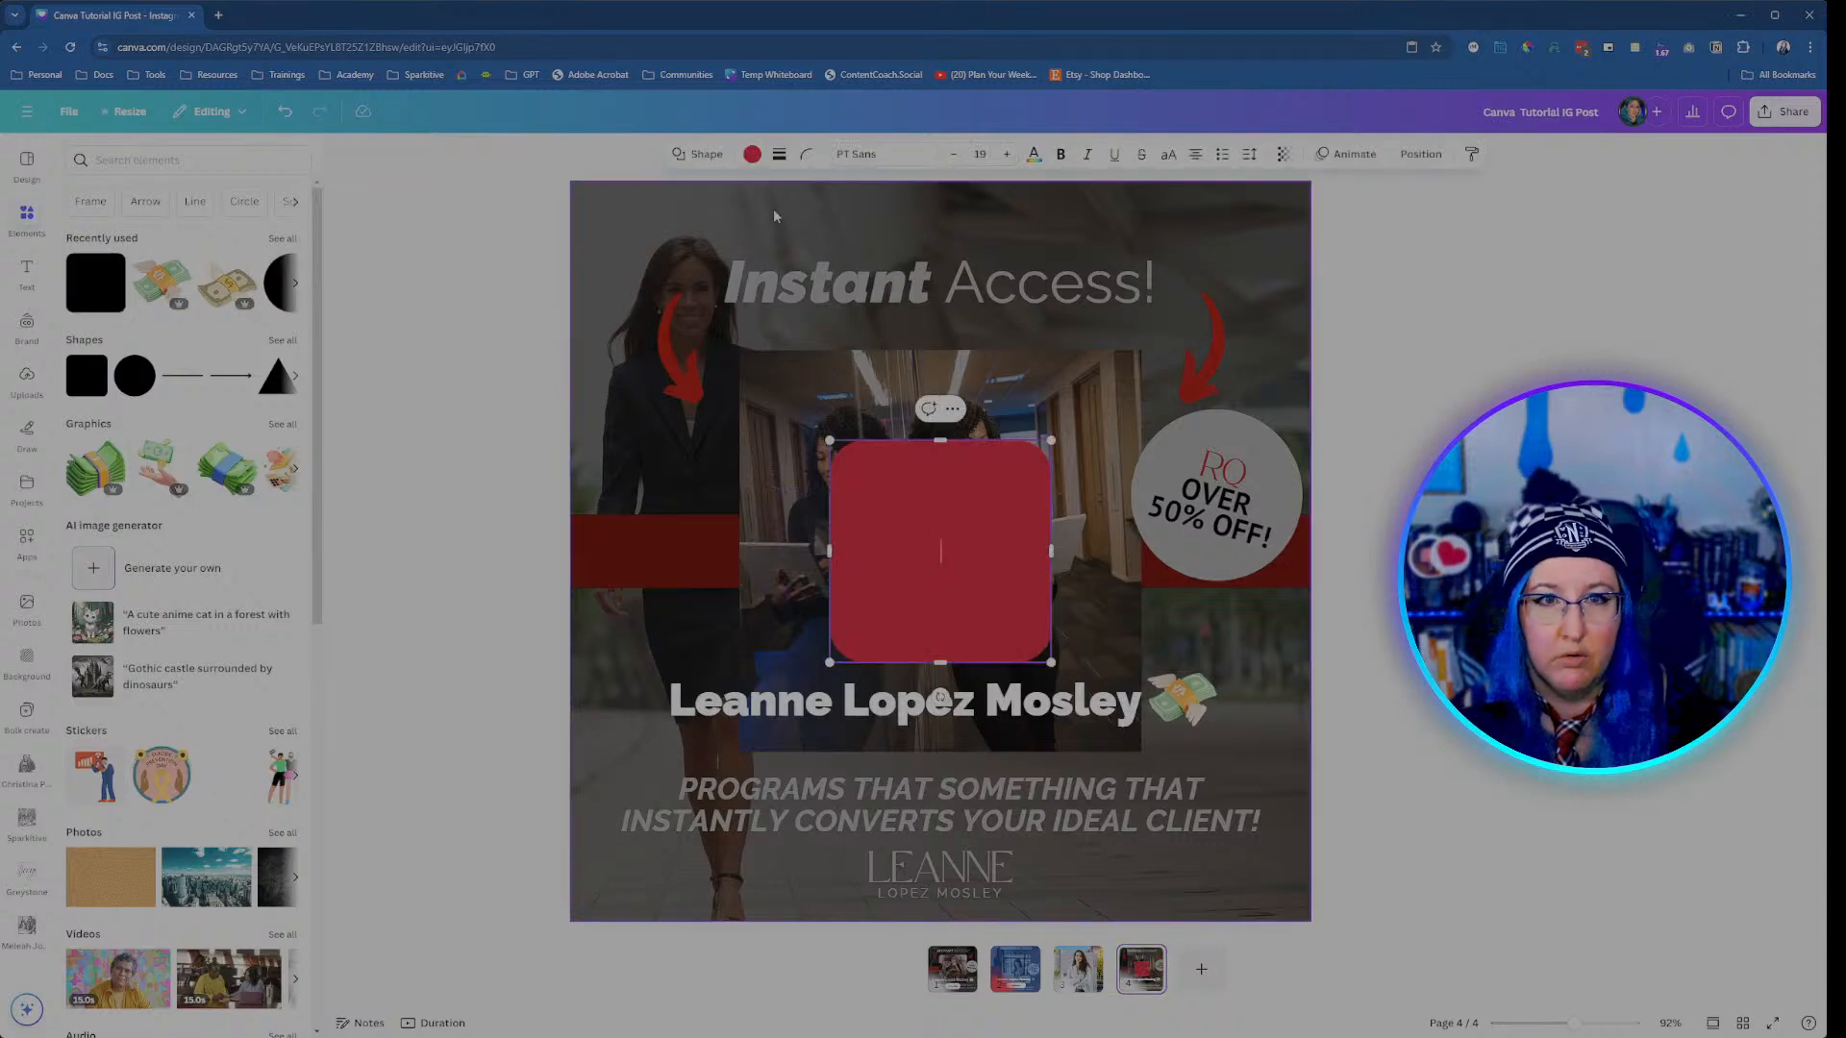
pyautogui.click(752, 154)
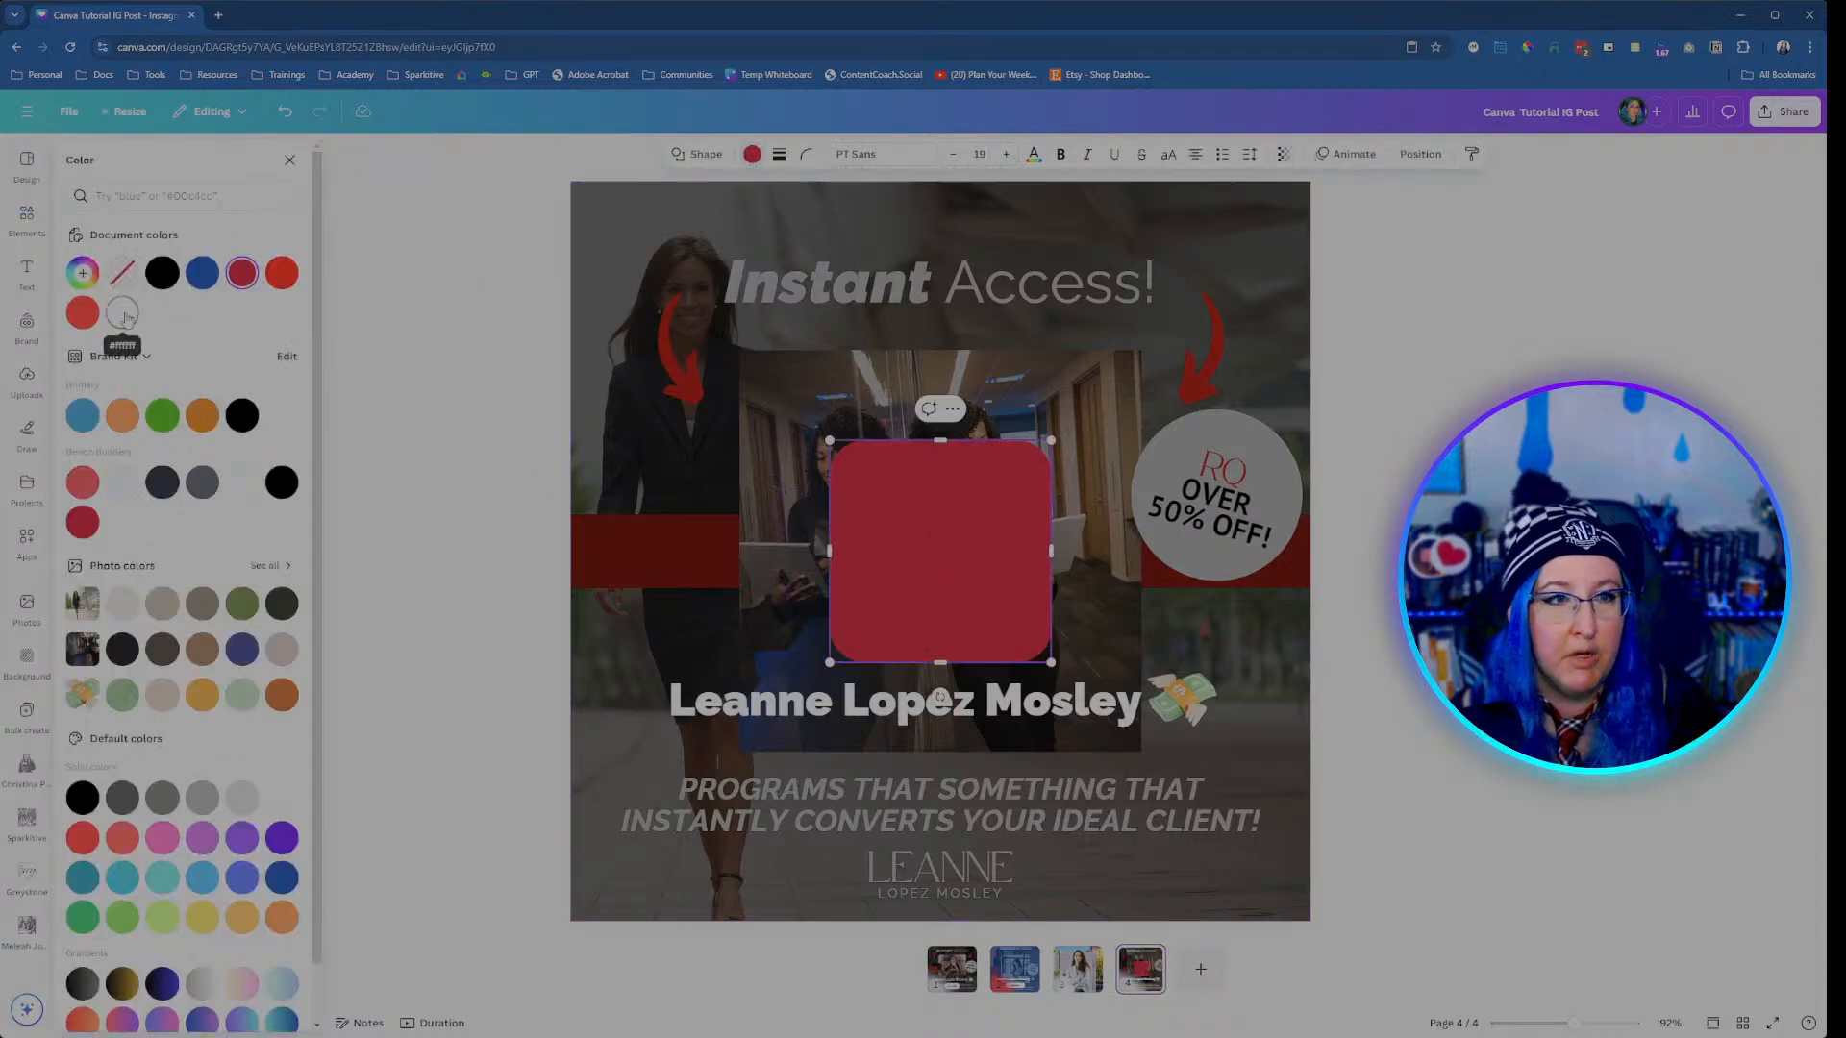
pyautogui.click(122, 312)
# Step: Set corner rounding to 100, flatten the square into a pill, then view page 1
pyautogui.click(806, 154)
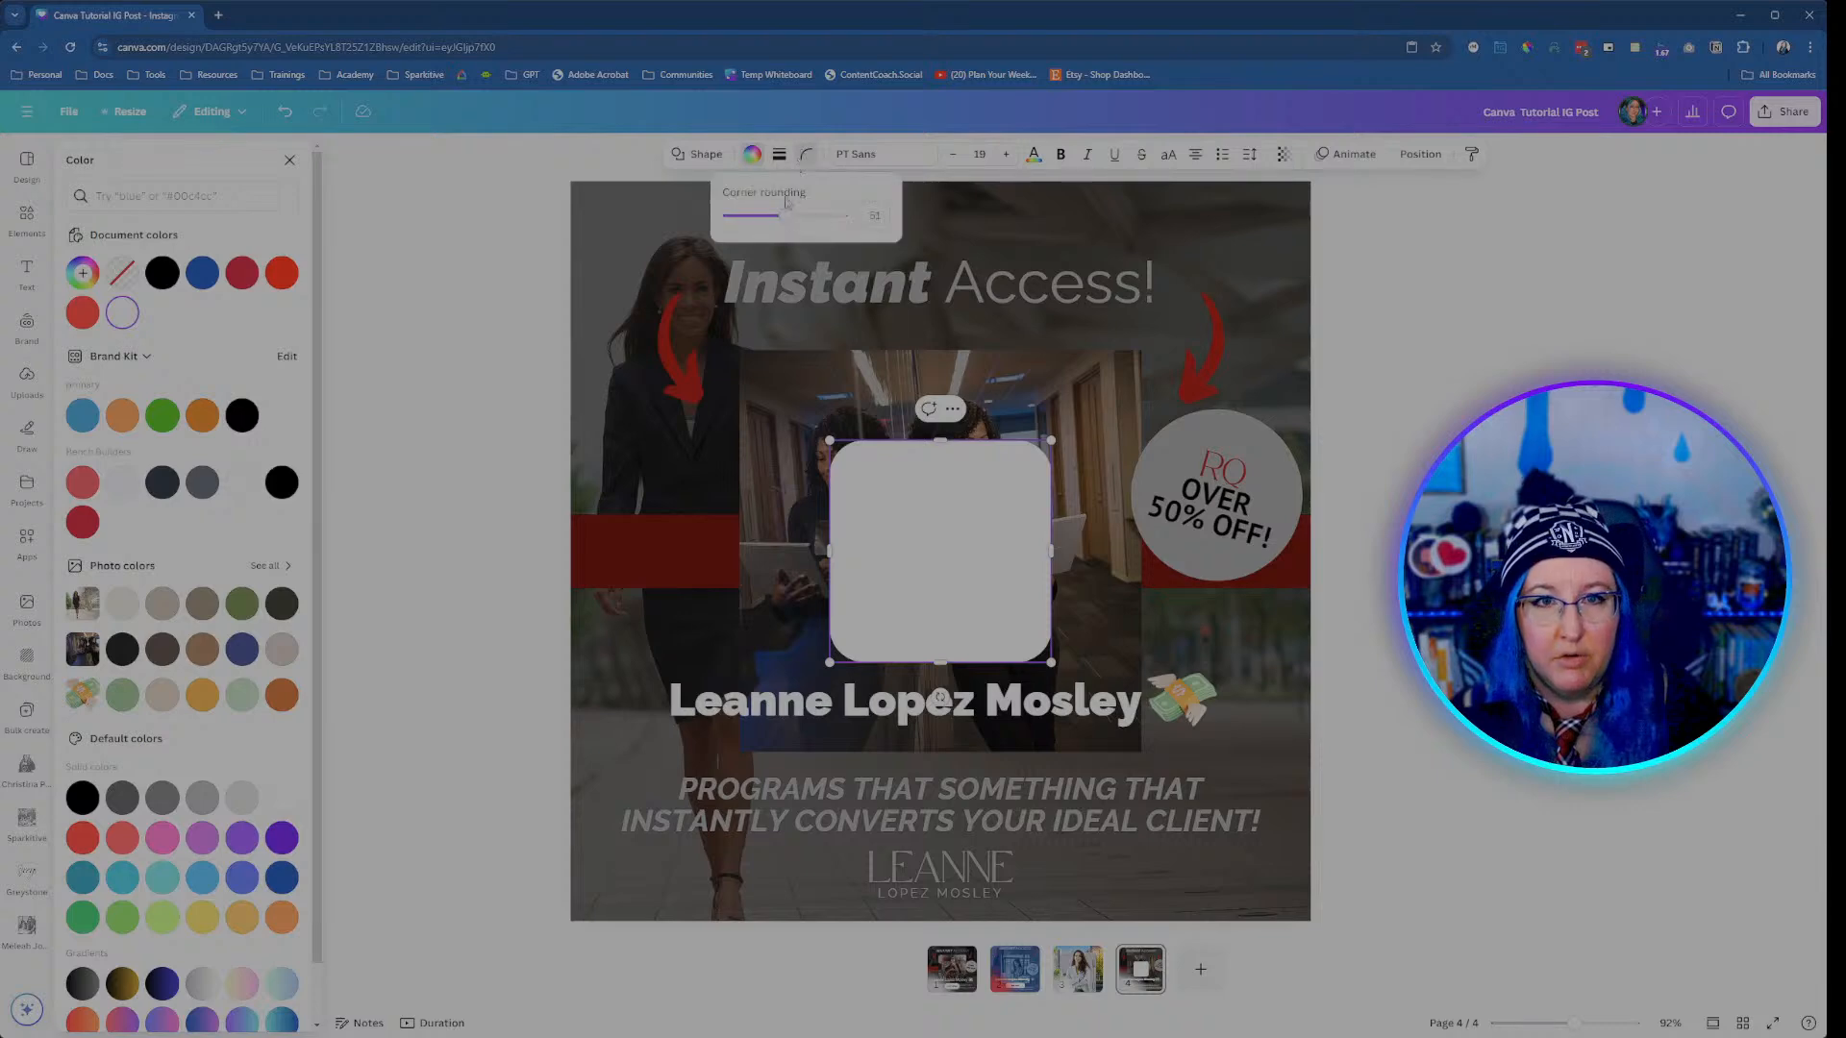
pyautogui.moveTo(786, 217); pyautogui.dragTo(931, 215)
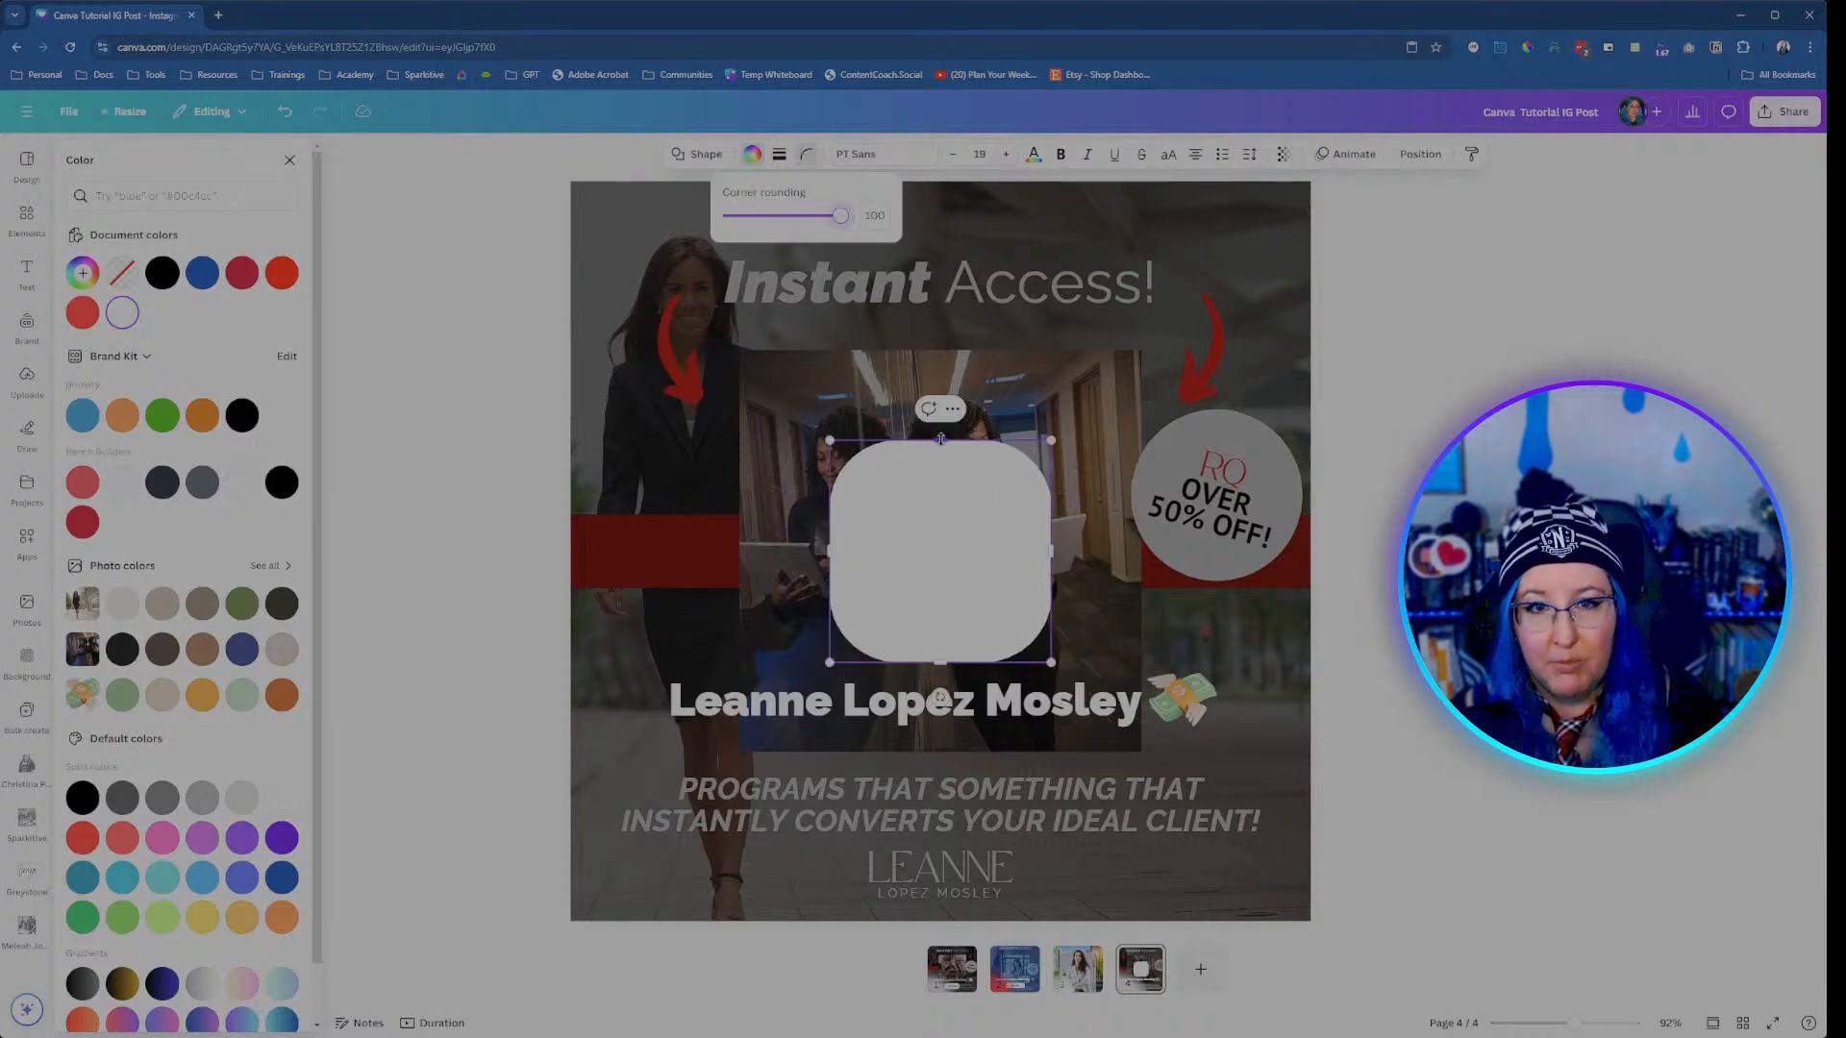
pyautogui.moveTo(940, 440); pyautogui.dragTo(937, 589)
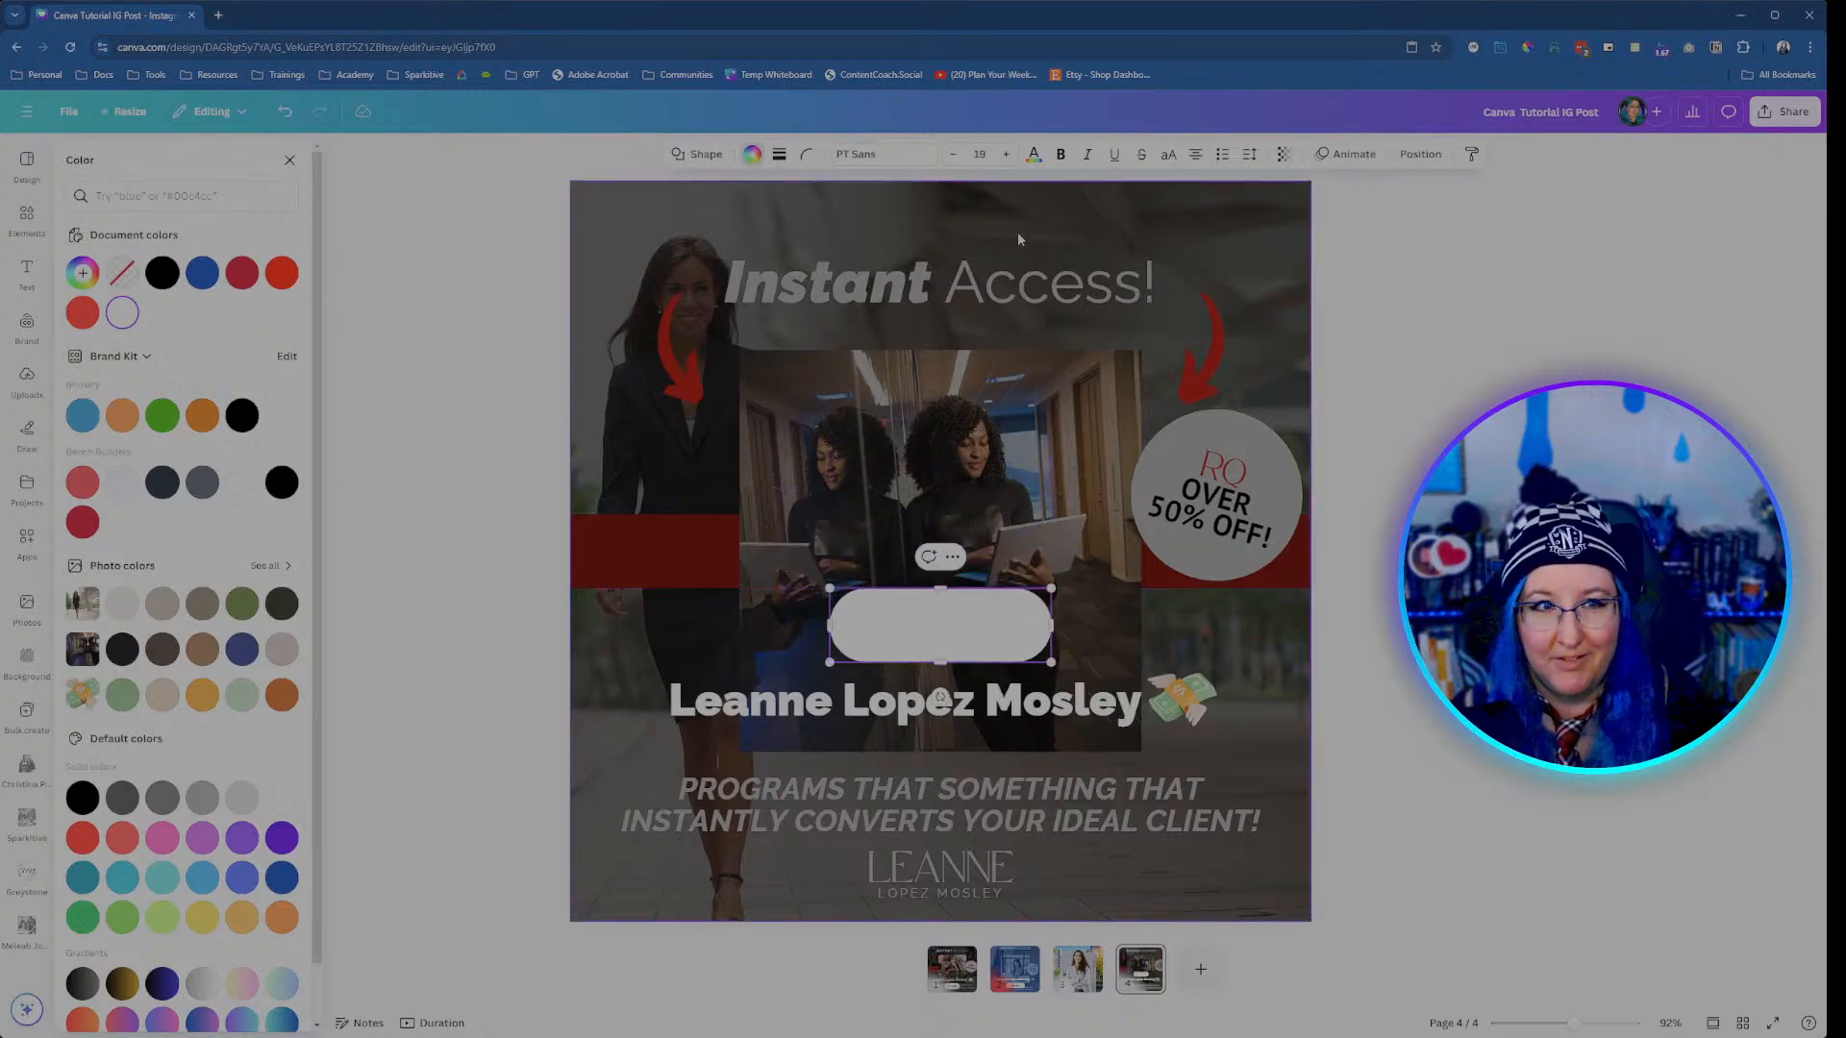
pyautogui.click(1032, 156)
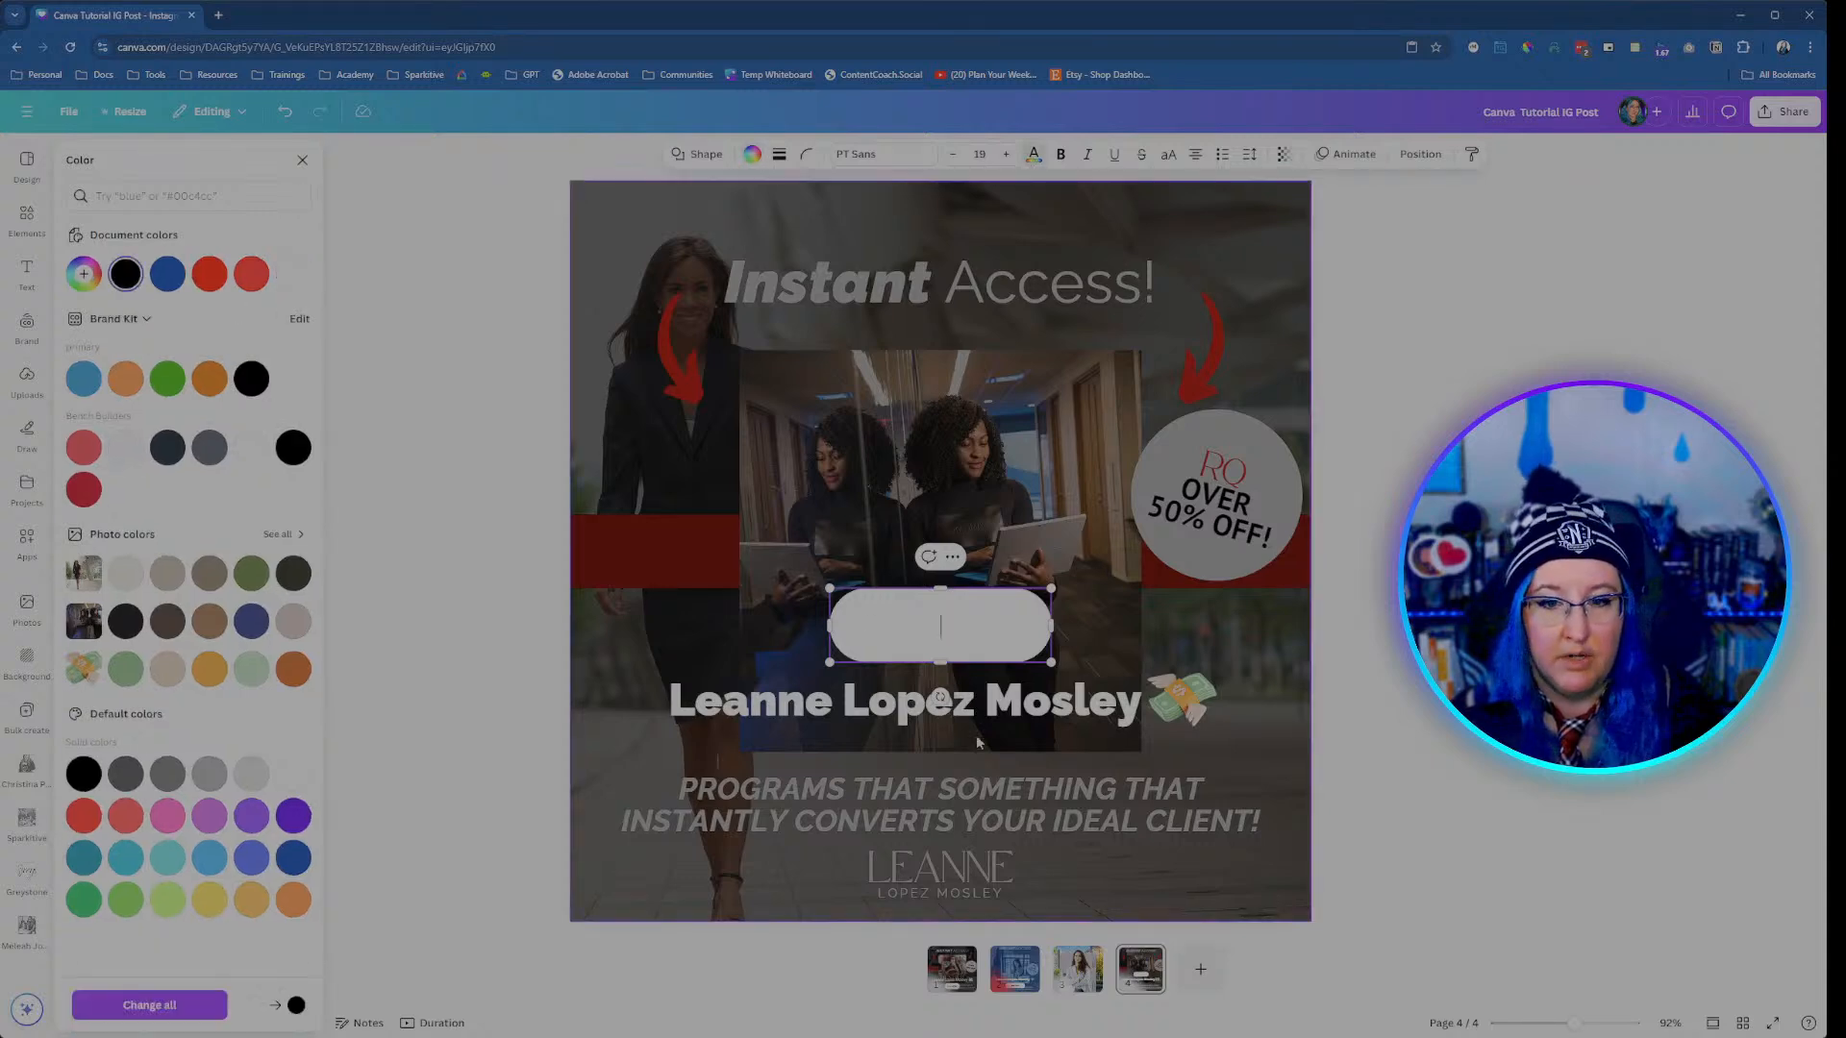
pyautogui.click(952, 968)
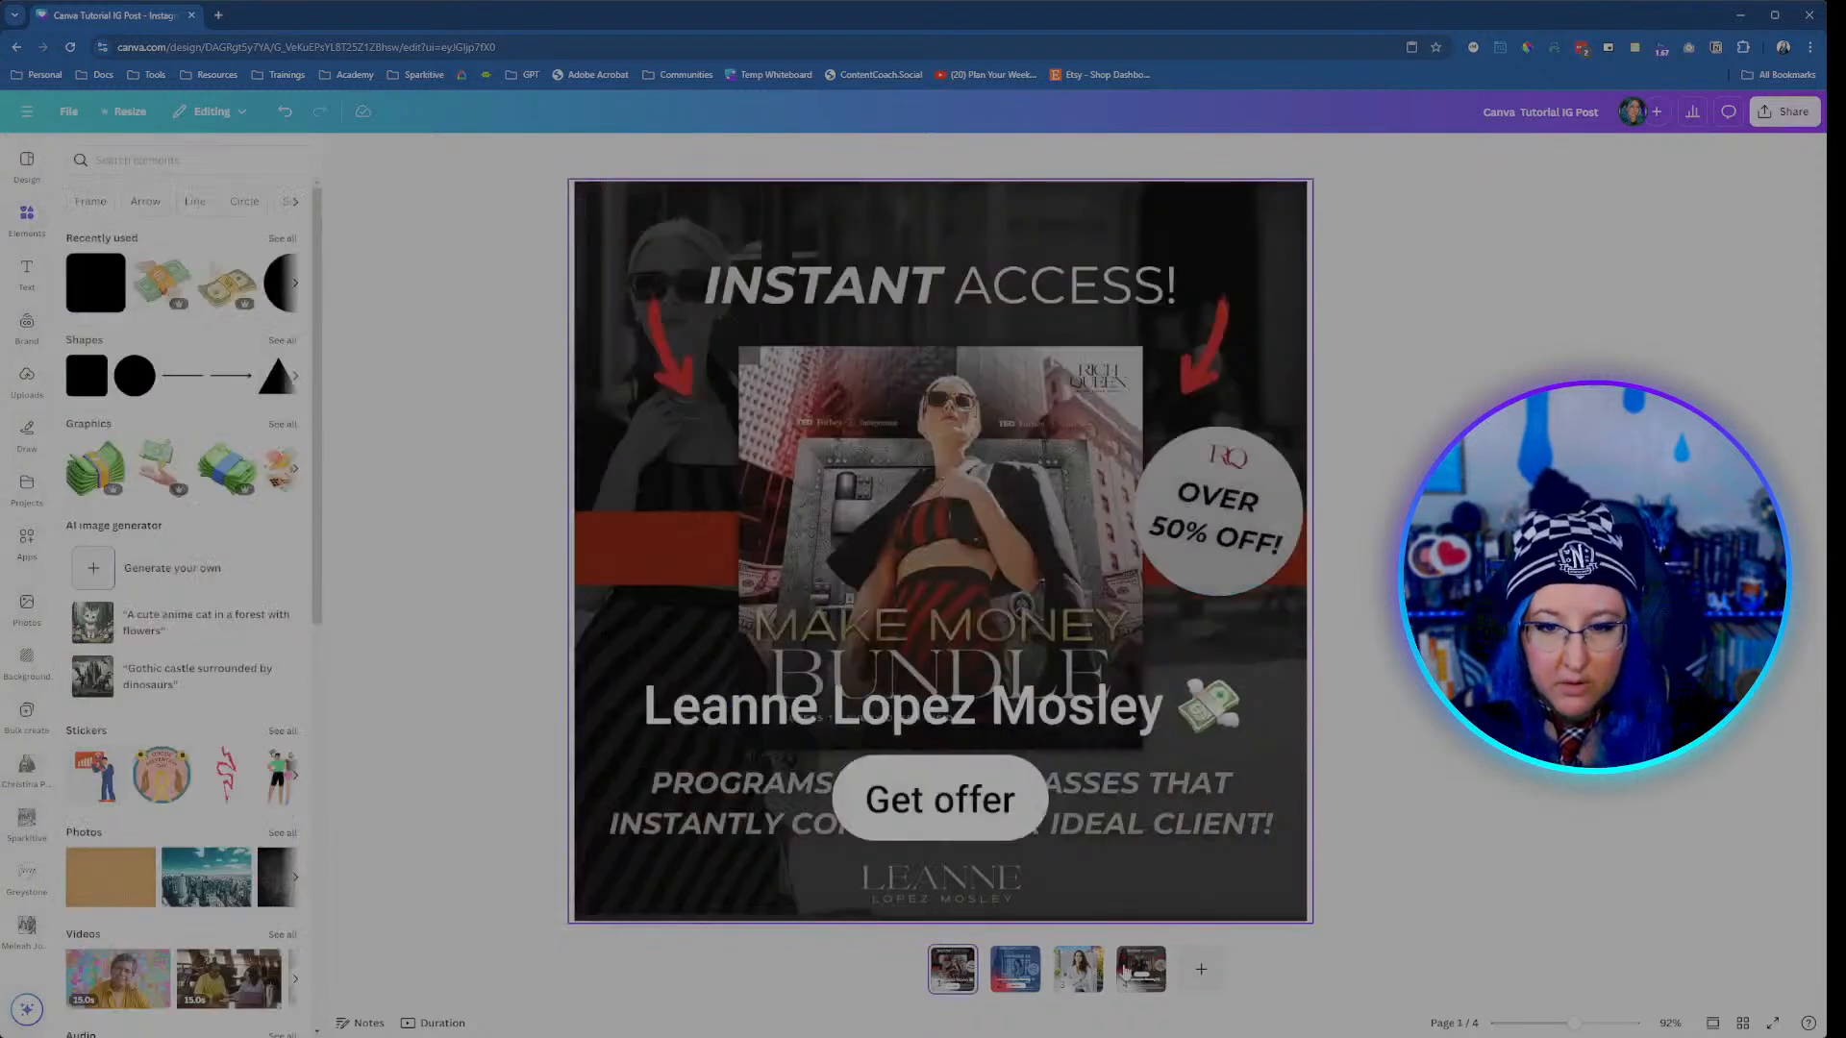
# Step: Back on page 4, type 'Get Offer' inside the white pill
pyautogui.click(1140, 969)
pyautogui.click(934, 627)
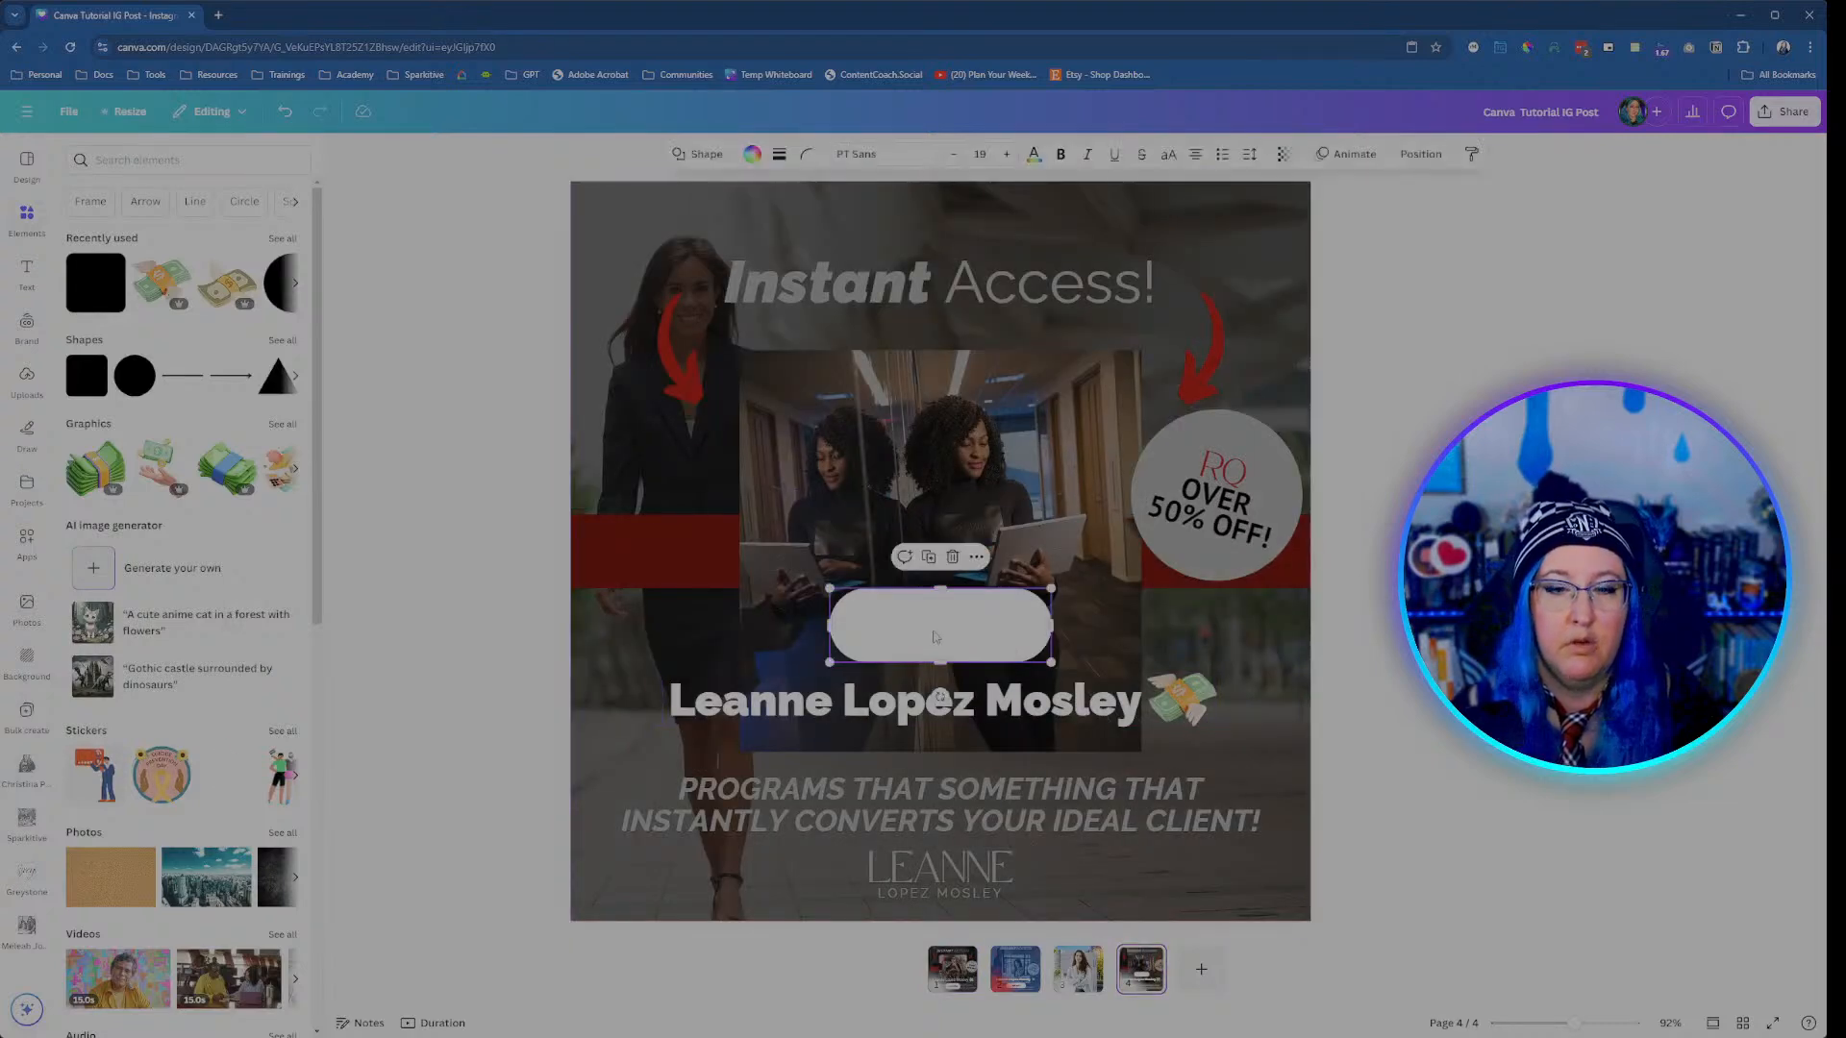
pyautogui.write('Get Of')
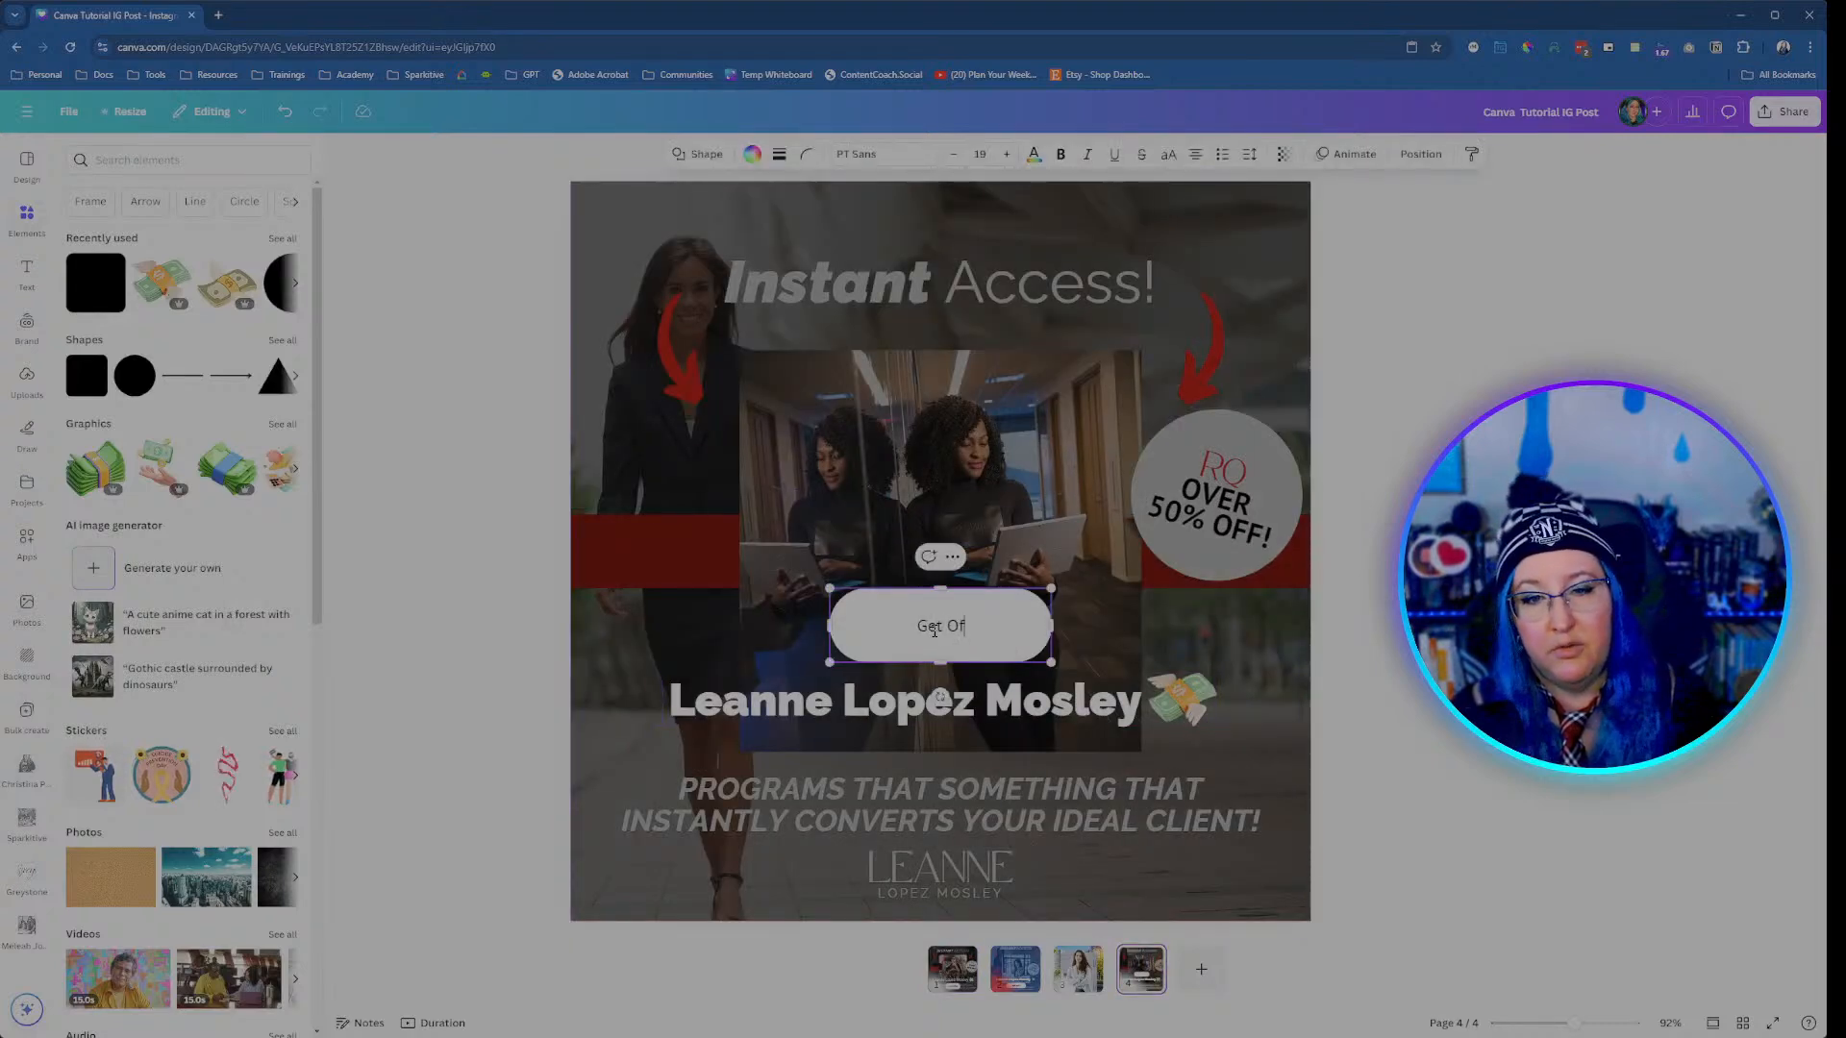
pyautogui.press('BackSpace')
pyautogui.press('BackSpace')
pyautogui.write('offer')
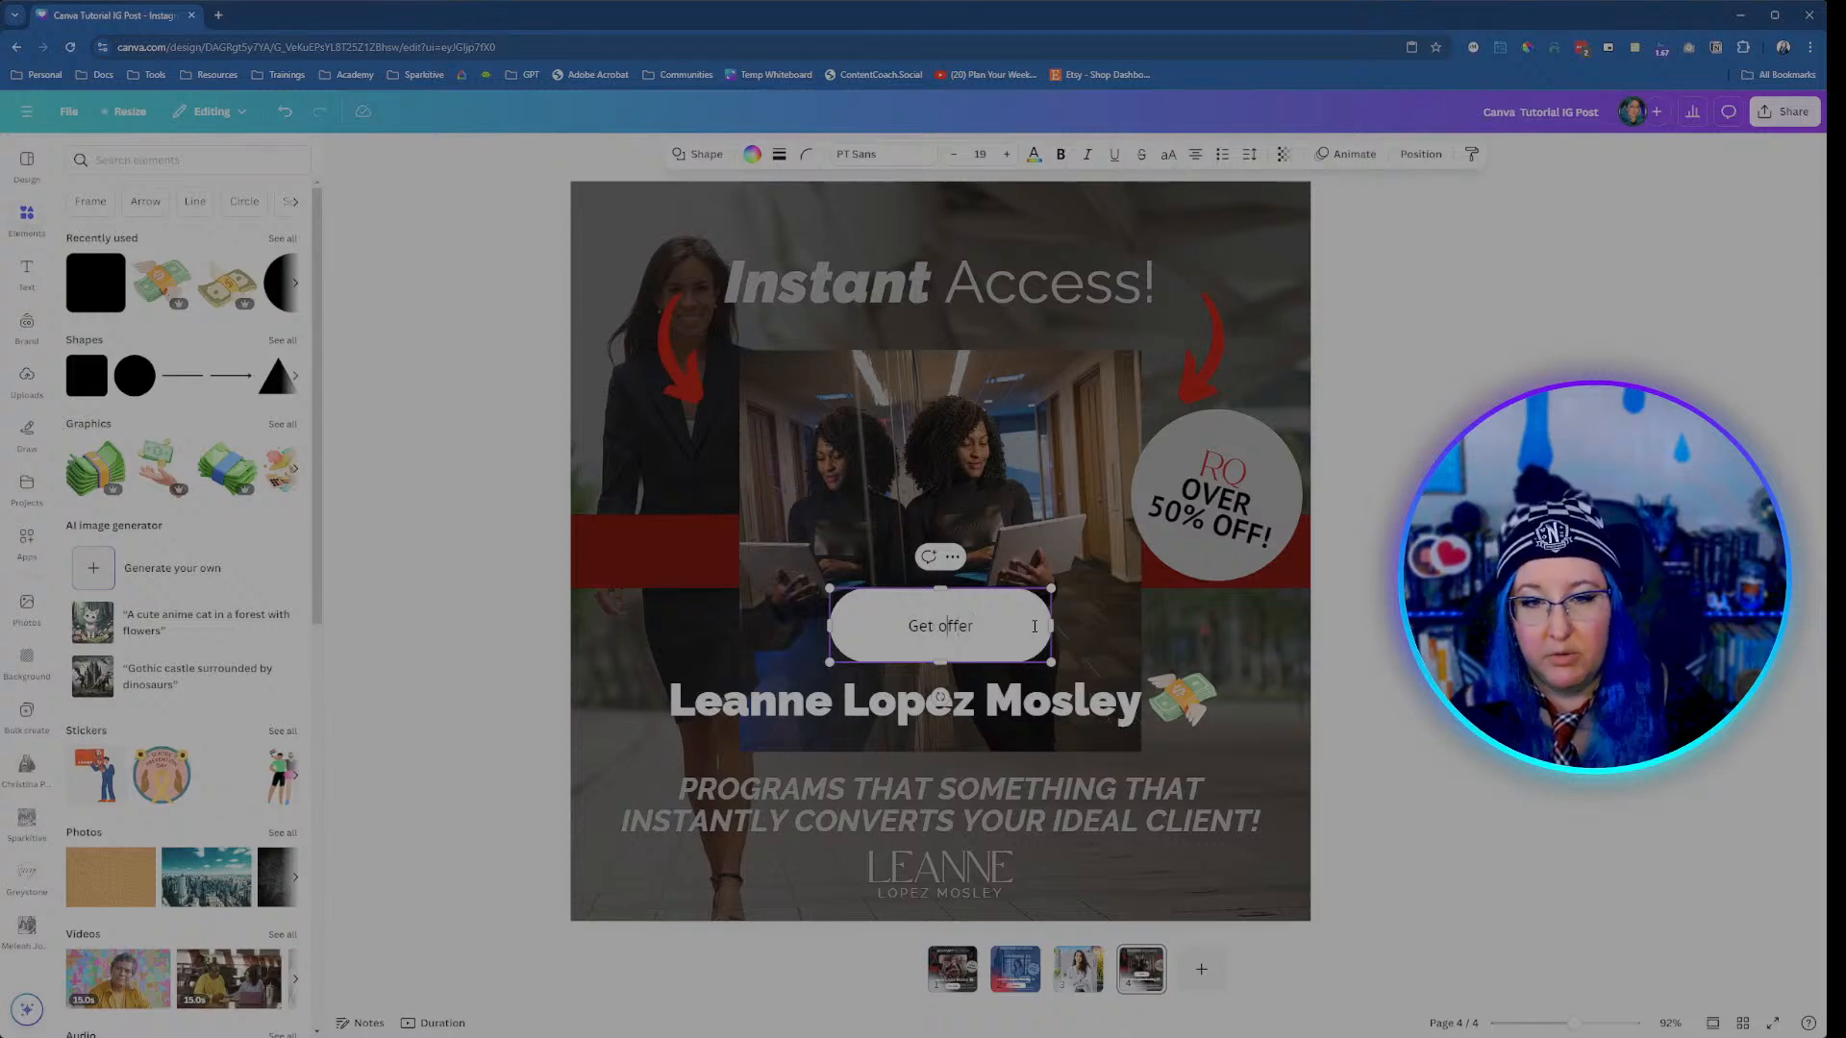
pyautogui.press('BackSpace')
pyautogui.write('O')
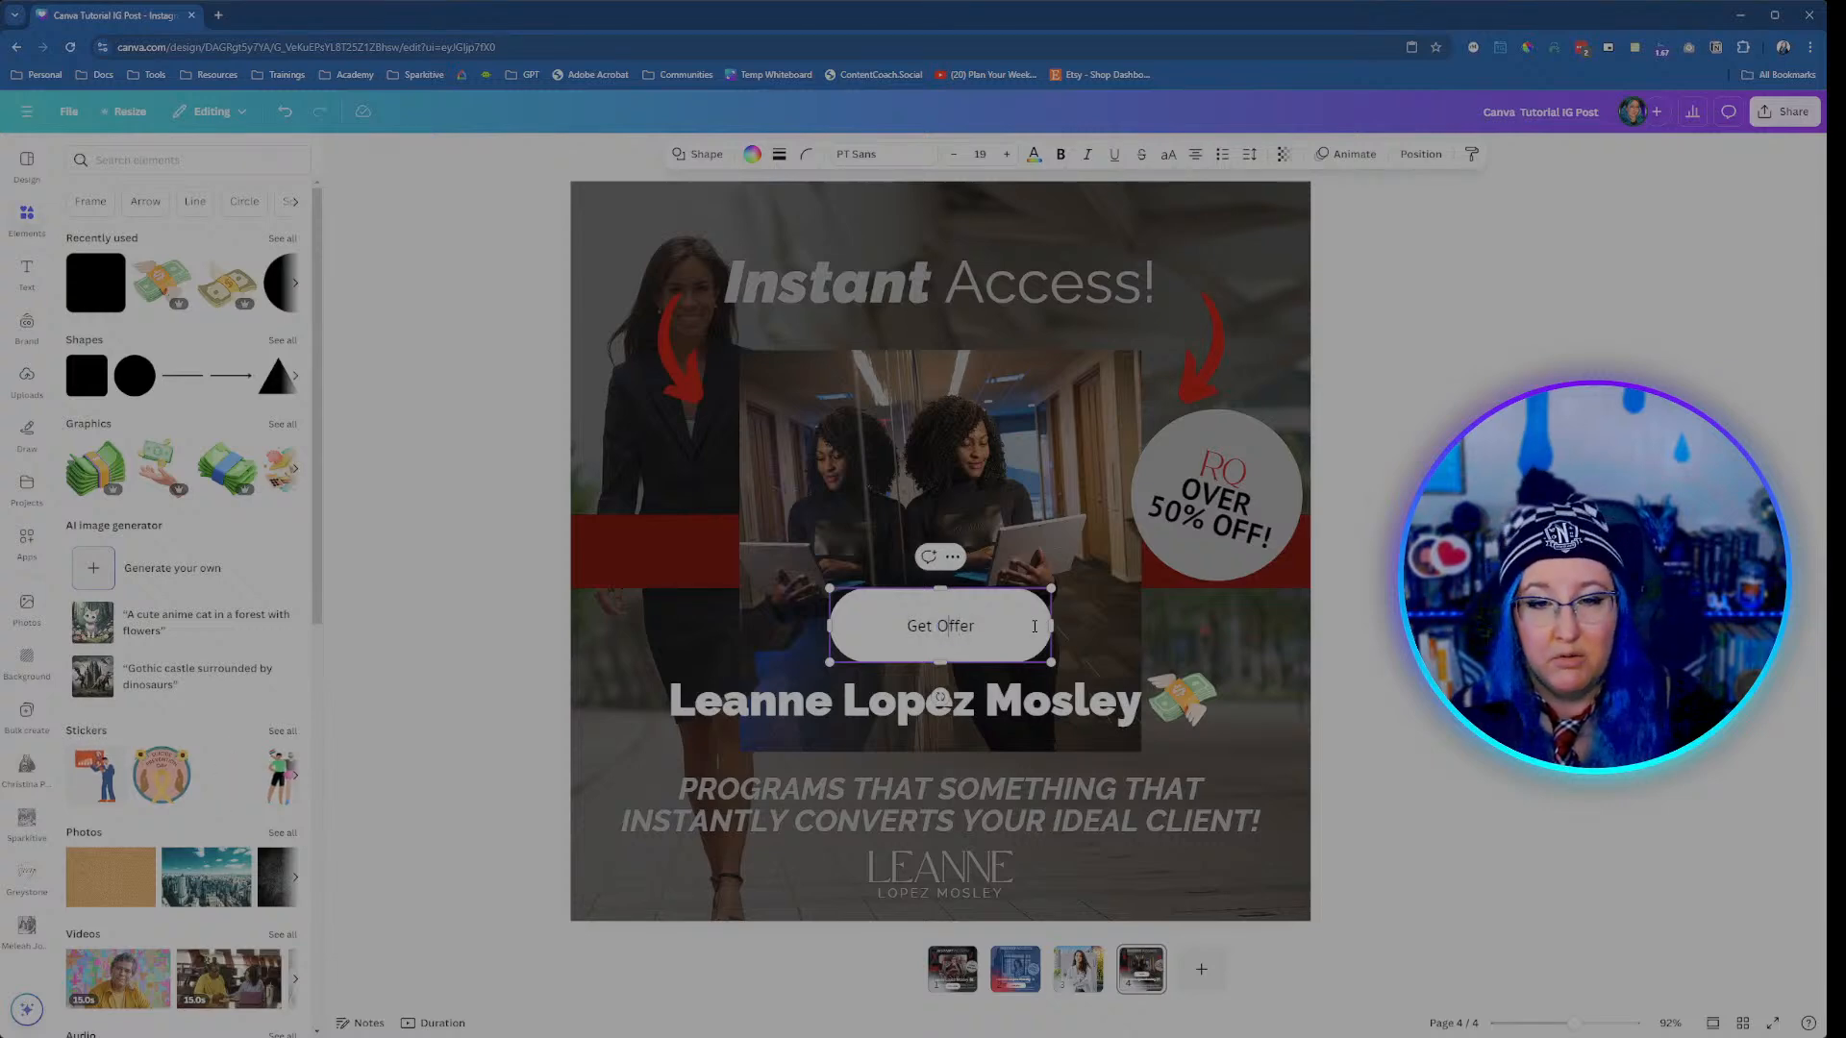
# Step: Enlarge the whole 'Get Offer' label to font size 36
pyautogui.hotkey('ctrl', 'a')
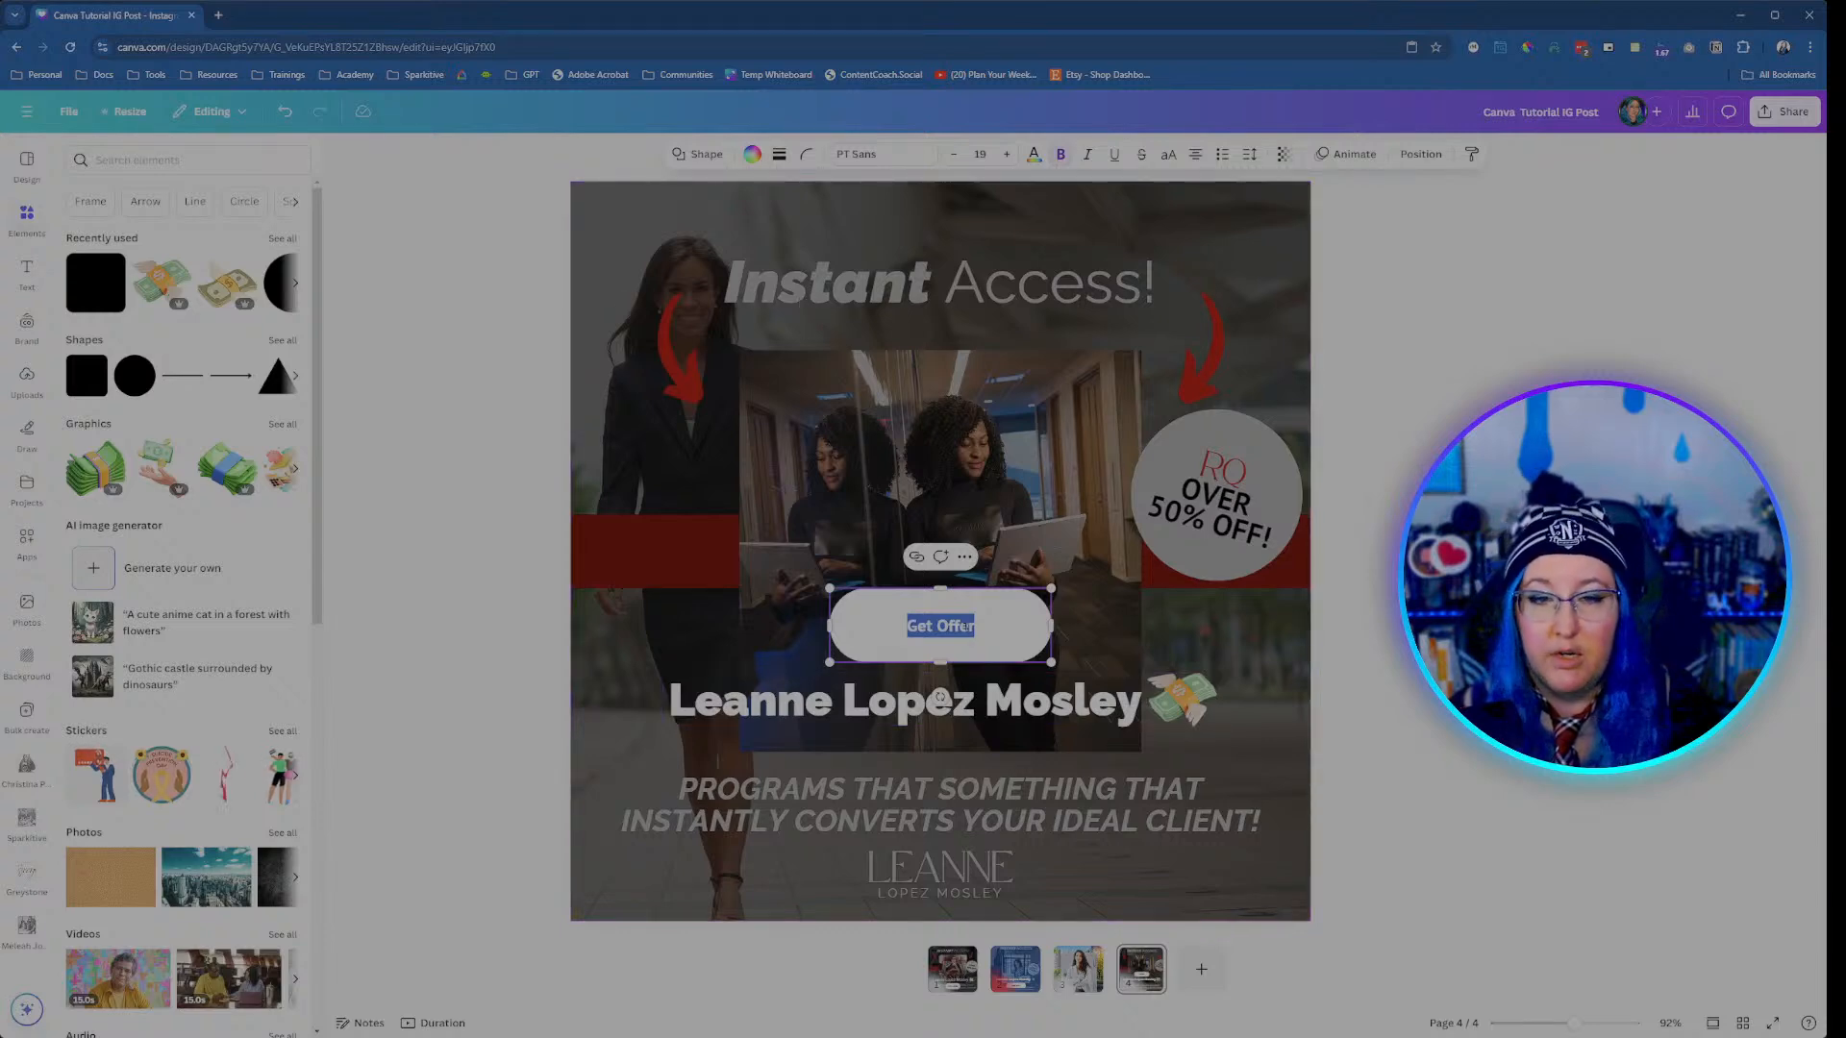
pyautogui.click(1007, 154)
pyautogui.click(1007, 154)
pyautogui.click(1006, 154)
pyautogui.click(1007, 153)
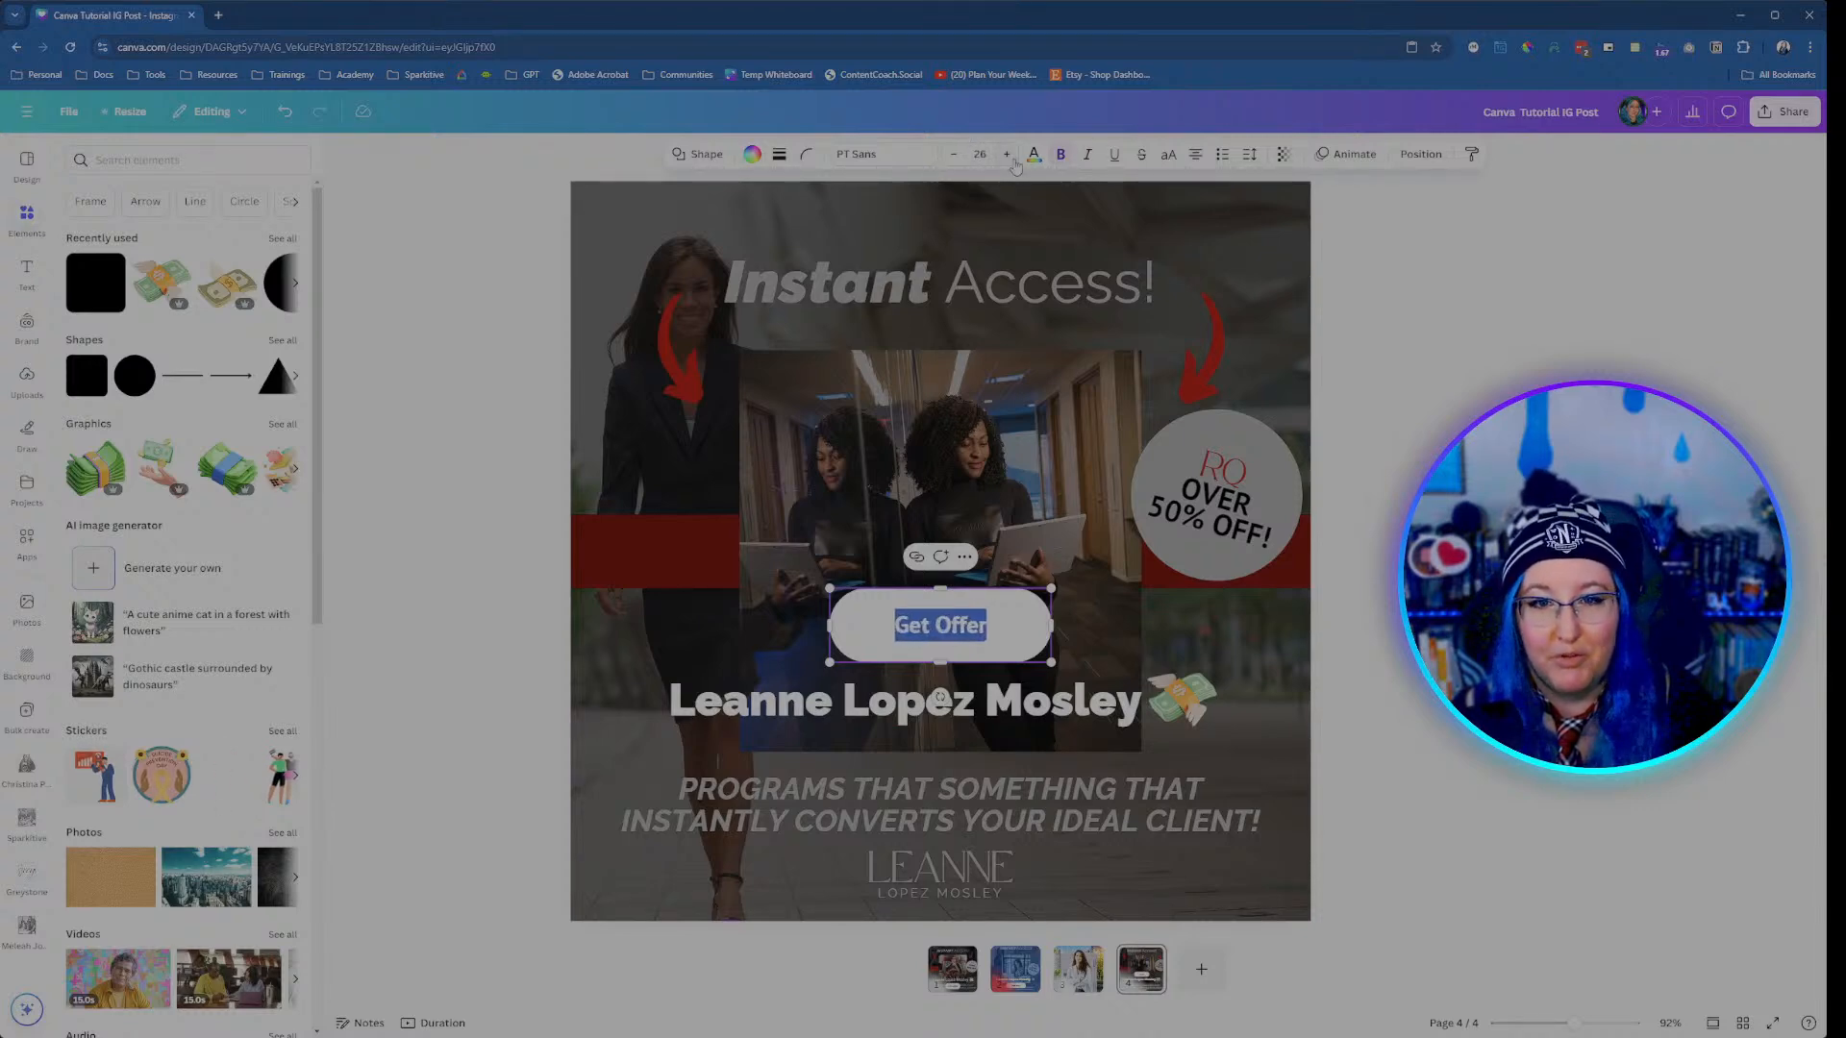
pyautogui.click(1006, 154)
pyautogui.click(1007, 154)
pyautogui.click(1012, 160)
pyautogui.click(1012, 159)
pyautogui.click(1013, 160)
pyautogui.click(1012, 159)
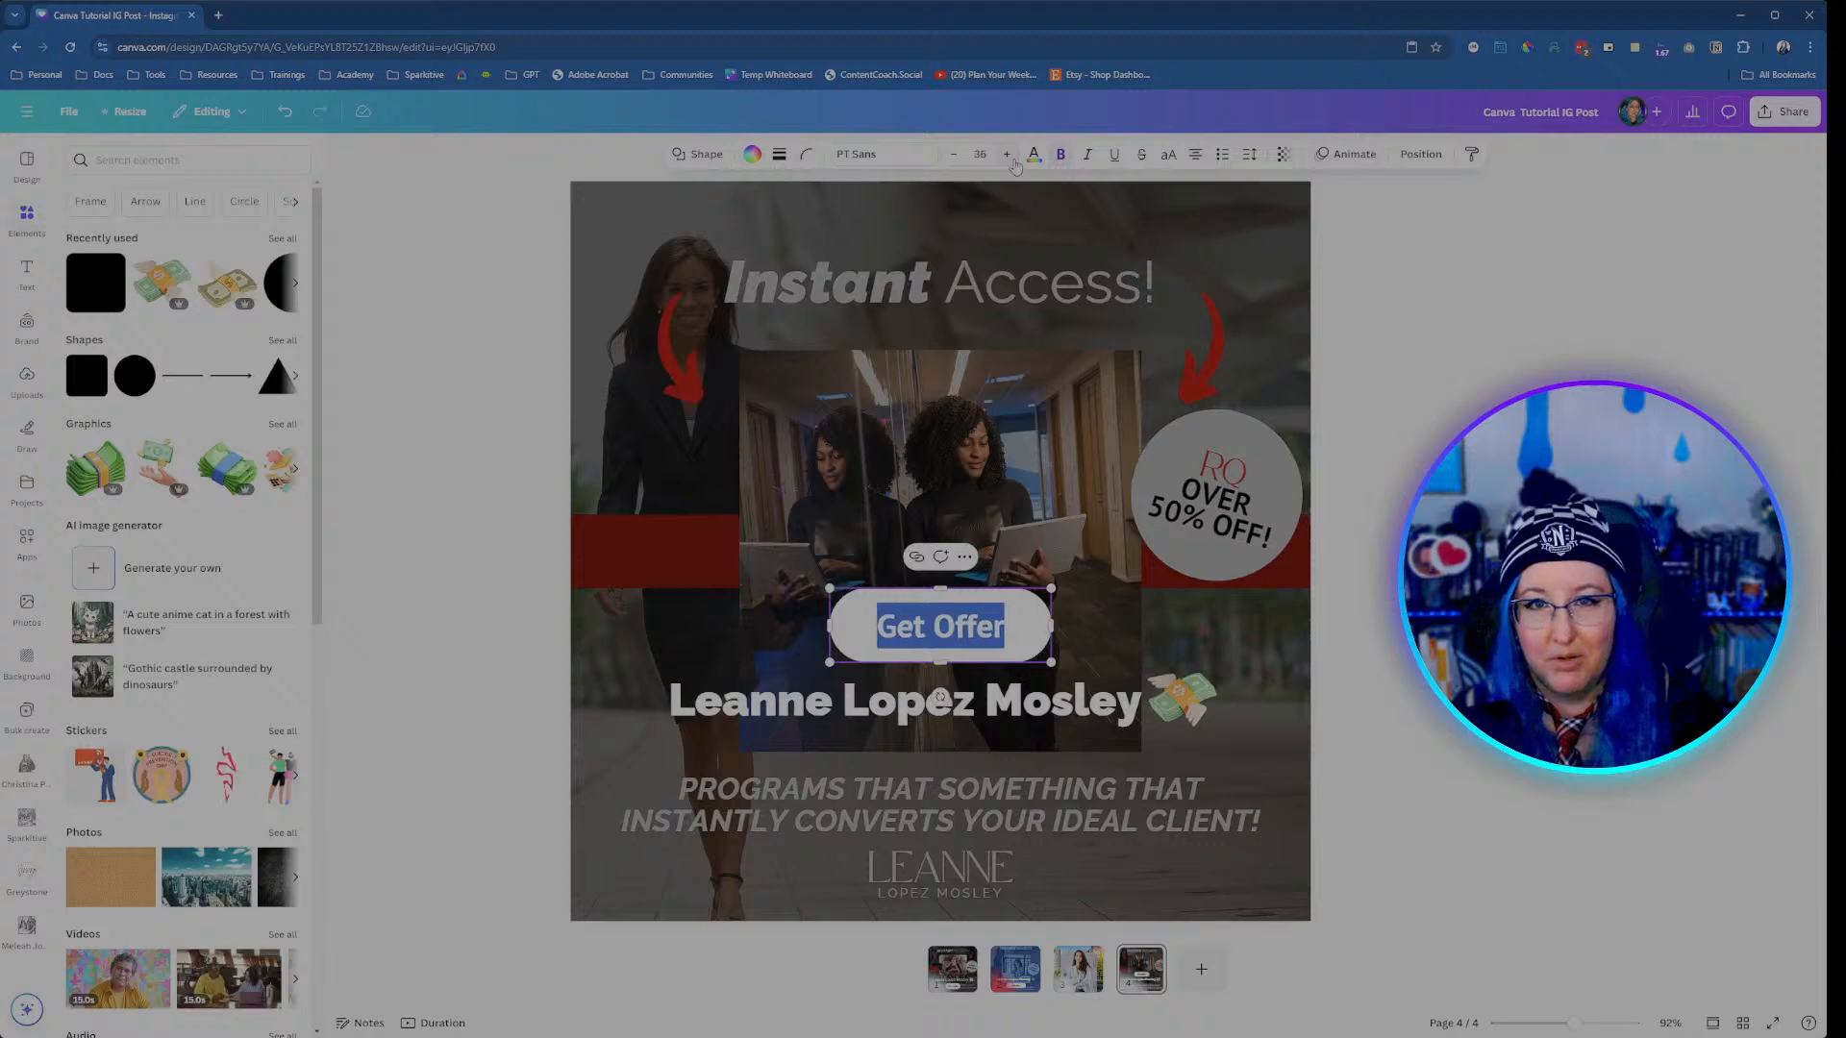
pyautogui.click(1432, 461)
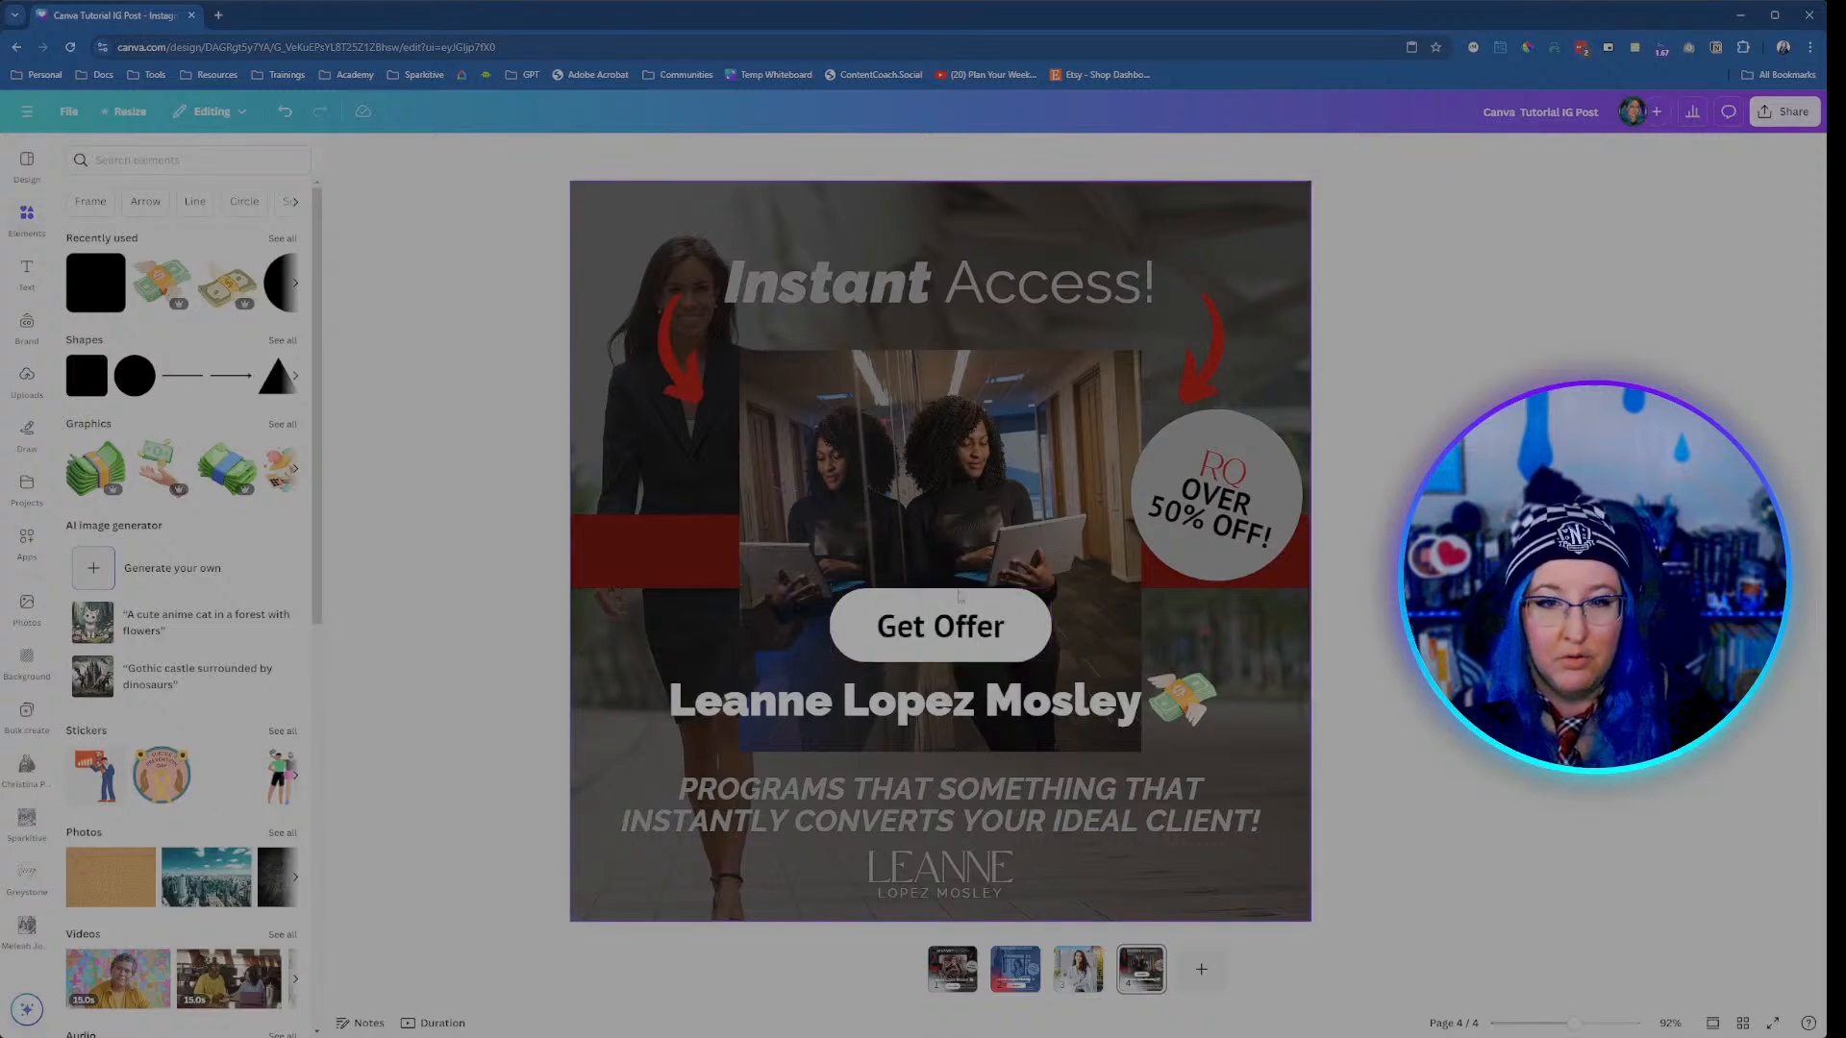
# Step: Widen the letter spacing of 'Get Offer' and drag the button down onto the tagline
pyautogui.click(976, 615)
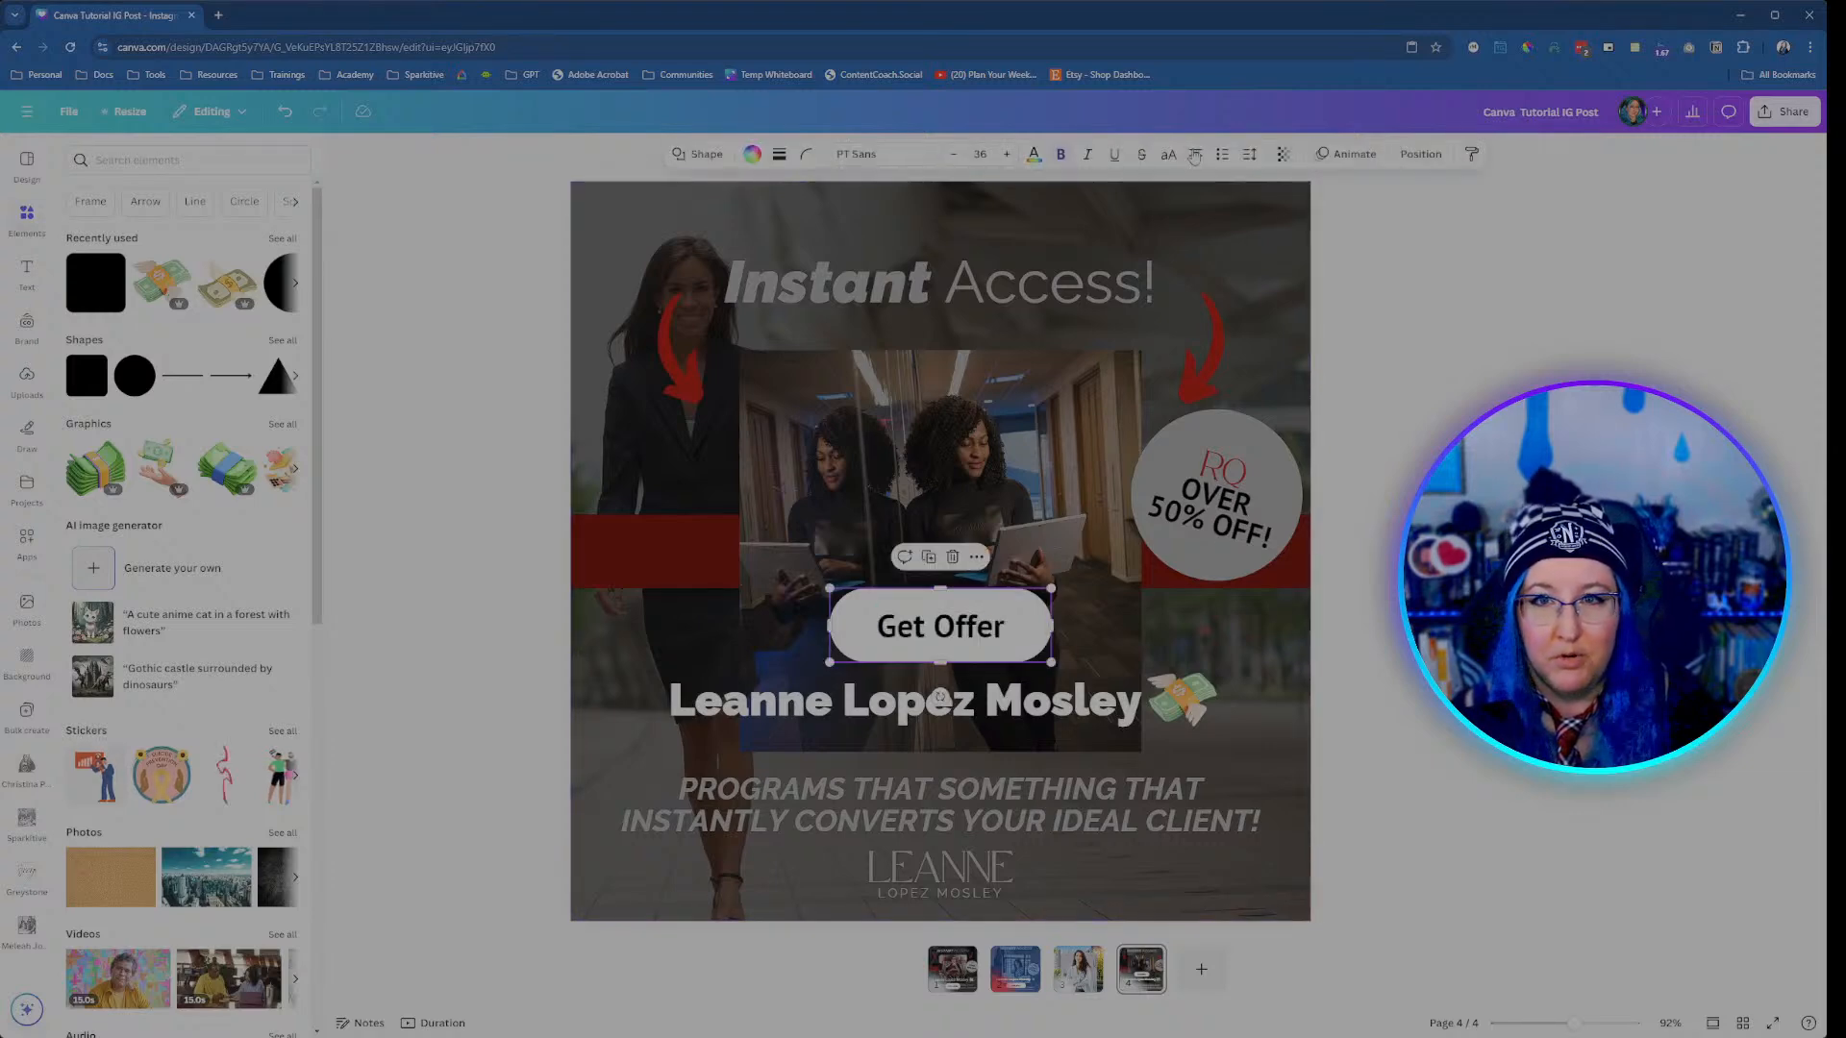
pyautogui.click(1248, 154)
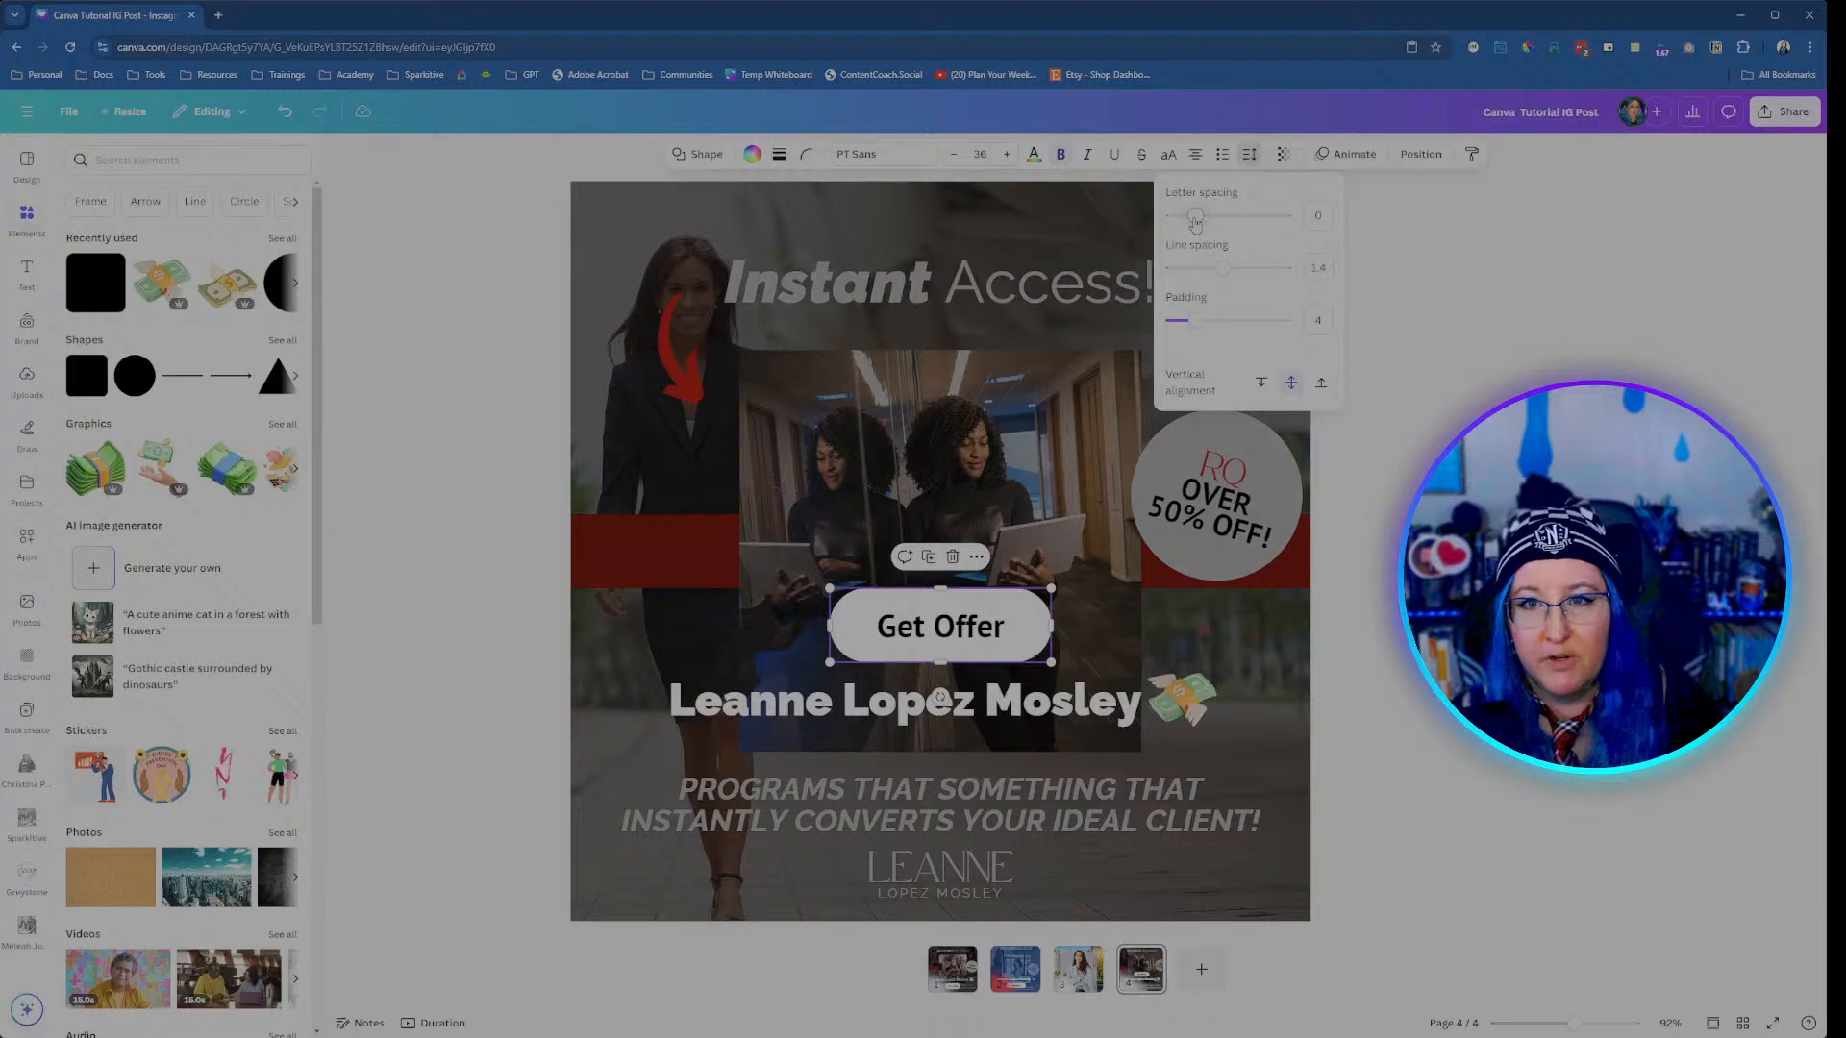
pyautogui.moveTo(1195, 218); pyautogui.dragTo(1201, 218)
pyautogui.click(1394, 308)
pyautogui.click(1393, 308)
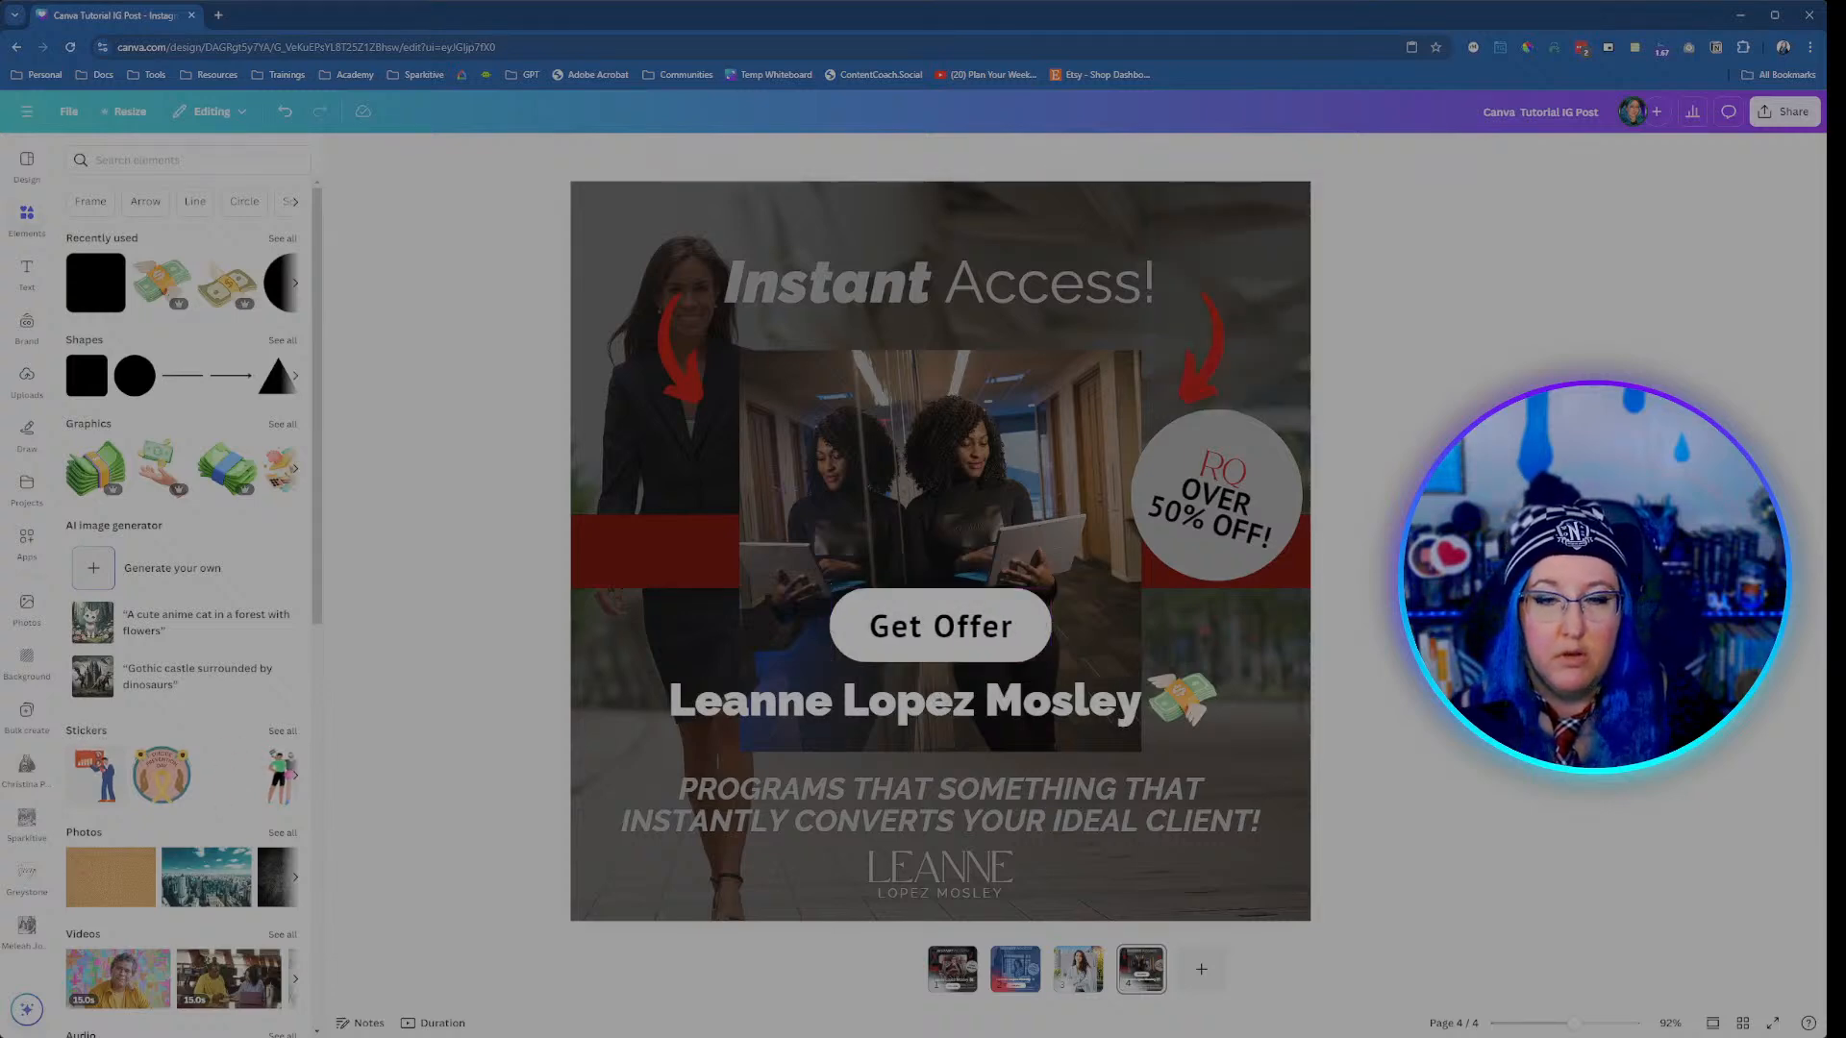
pyautogui.moveTo(1014, 634); pyautogui.dragTo(1016, 796)
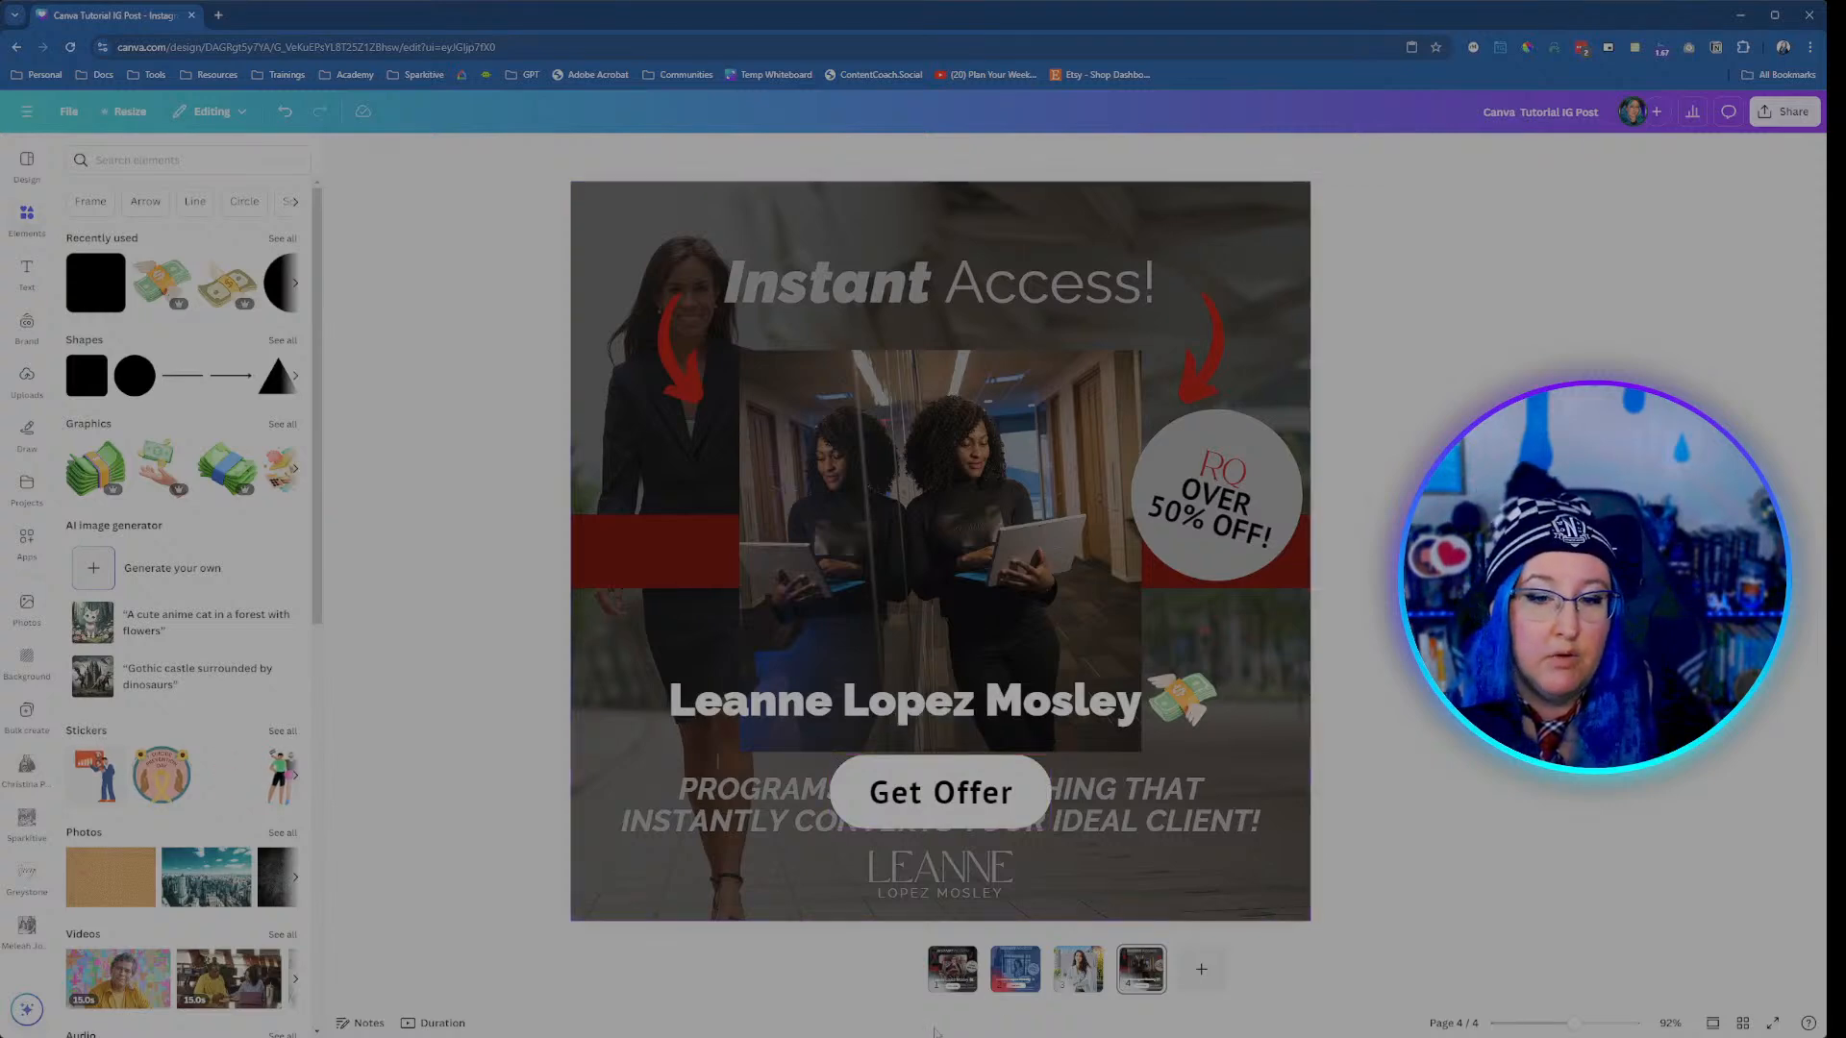
# Step: Compare with page 1's button, then return to page 4 and select the full-page overlay
pyautogui.click(938, 979)
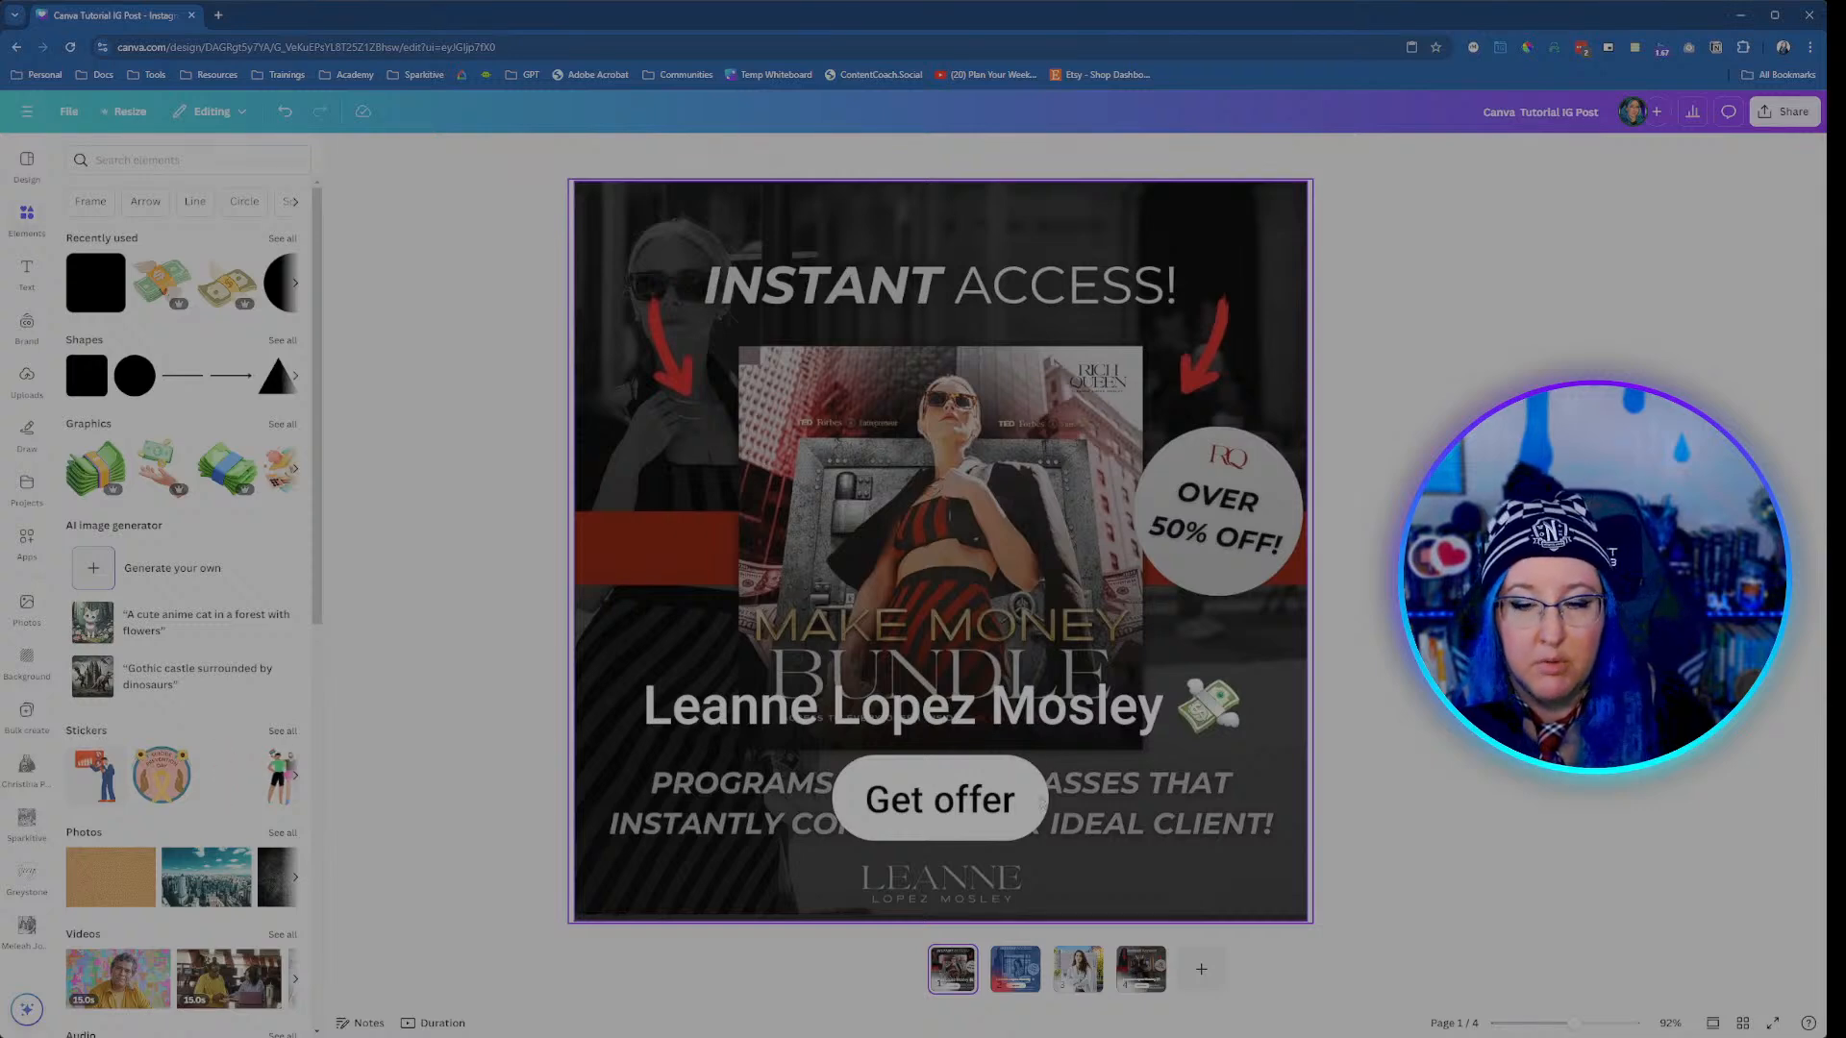
pyautogui.click(1137, 967)
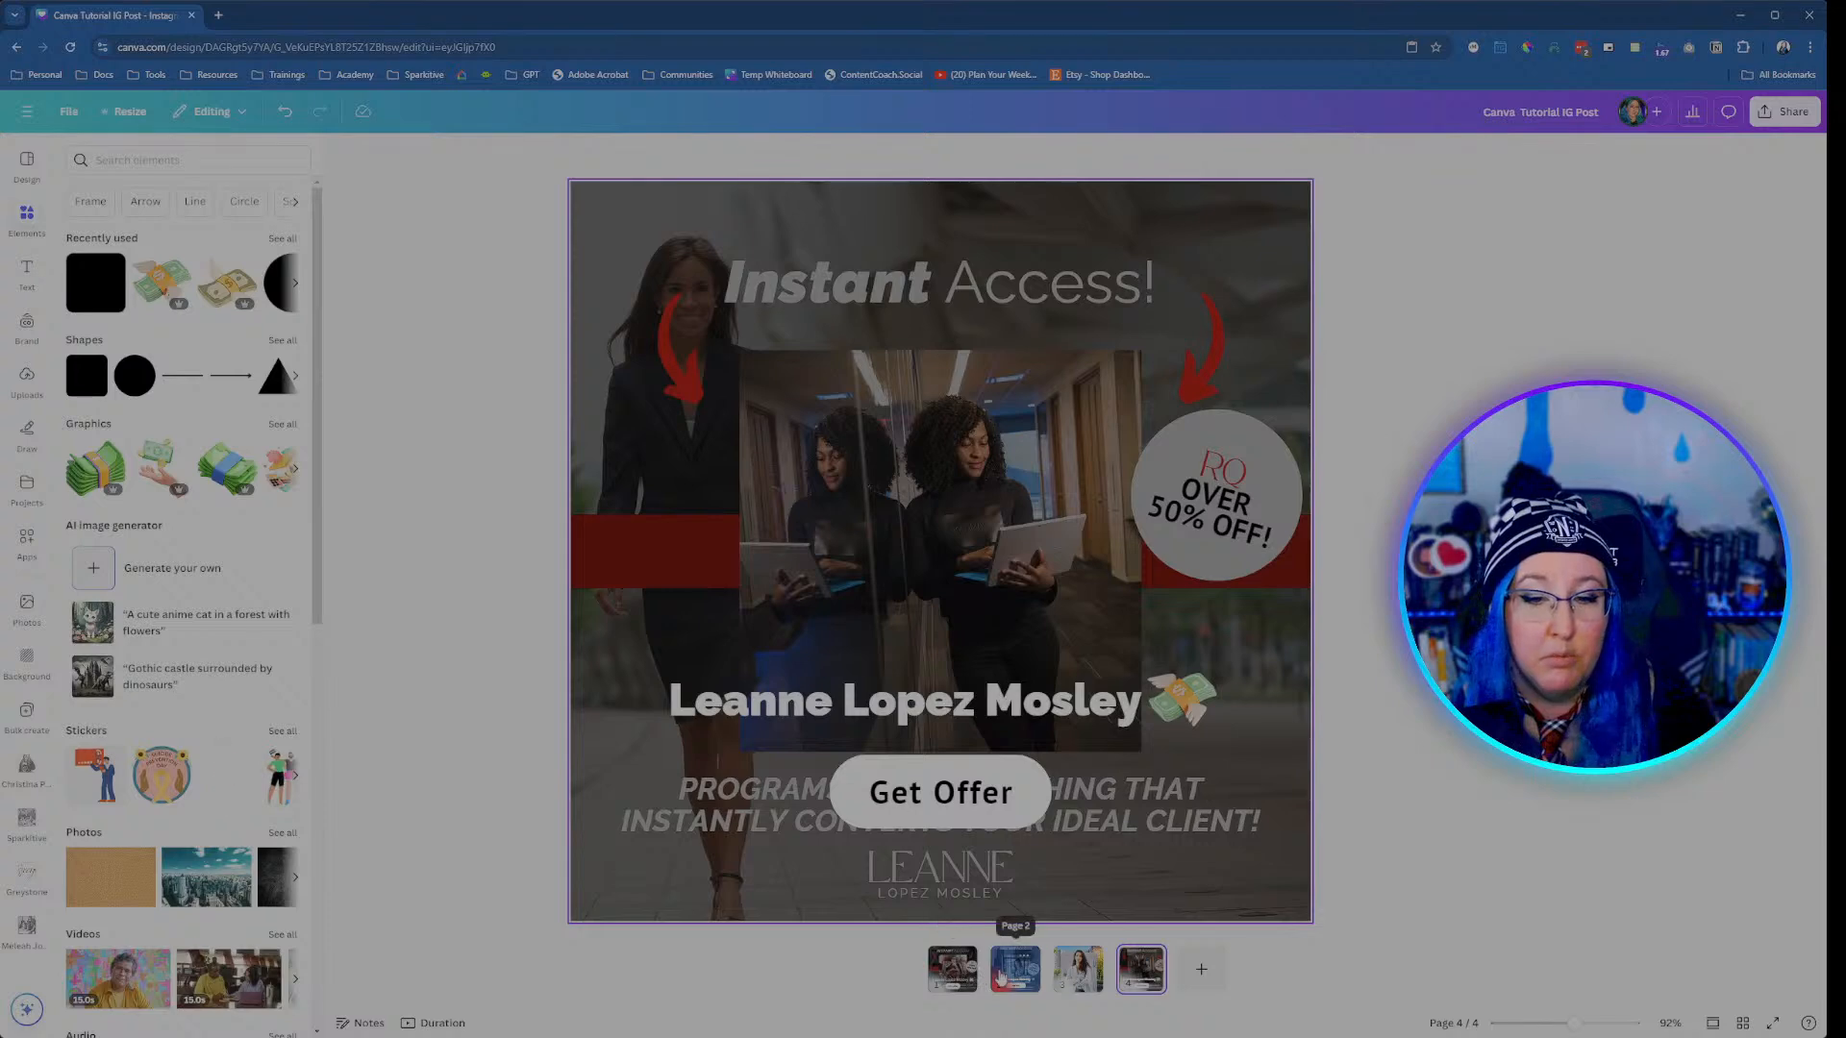
pyautogui.click(623, 338)
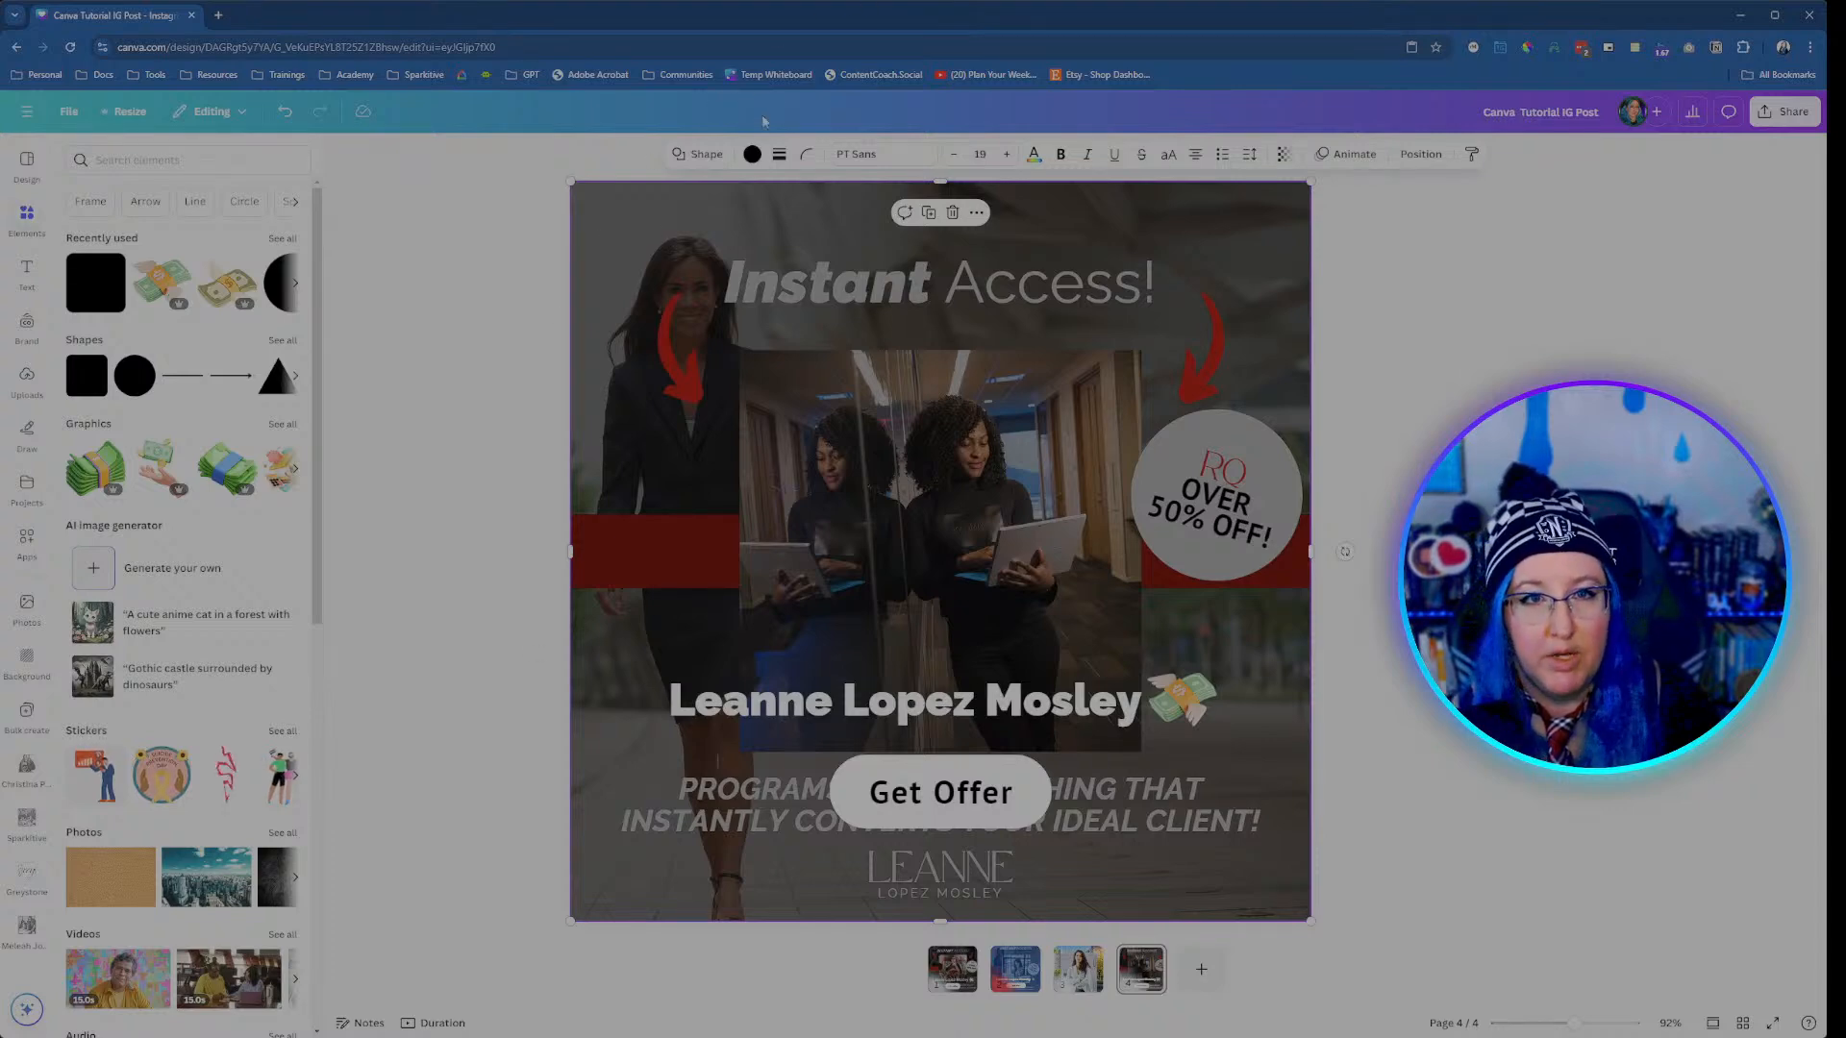
# Step: Colour the overlay the document's blue and set its transparency to about 58
pyautogui.click(752, 154)
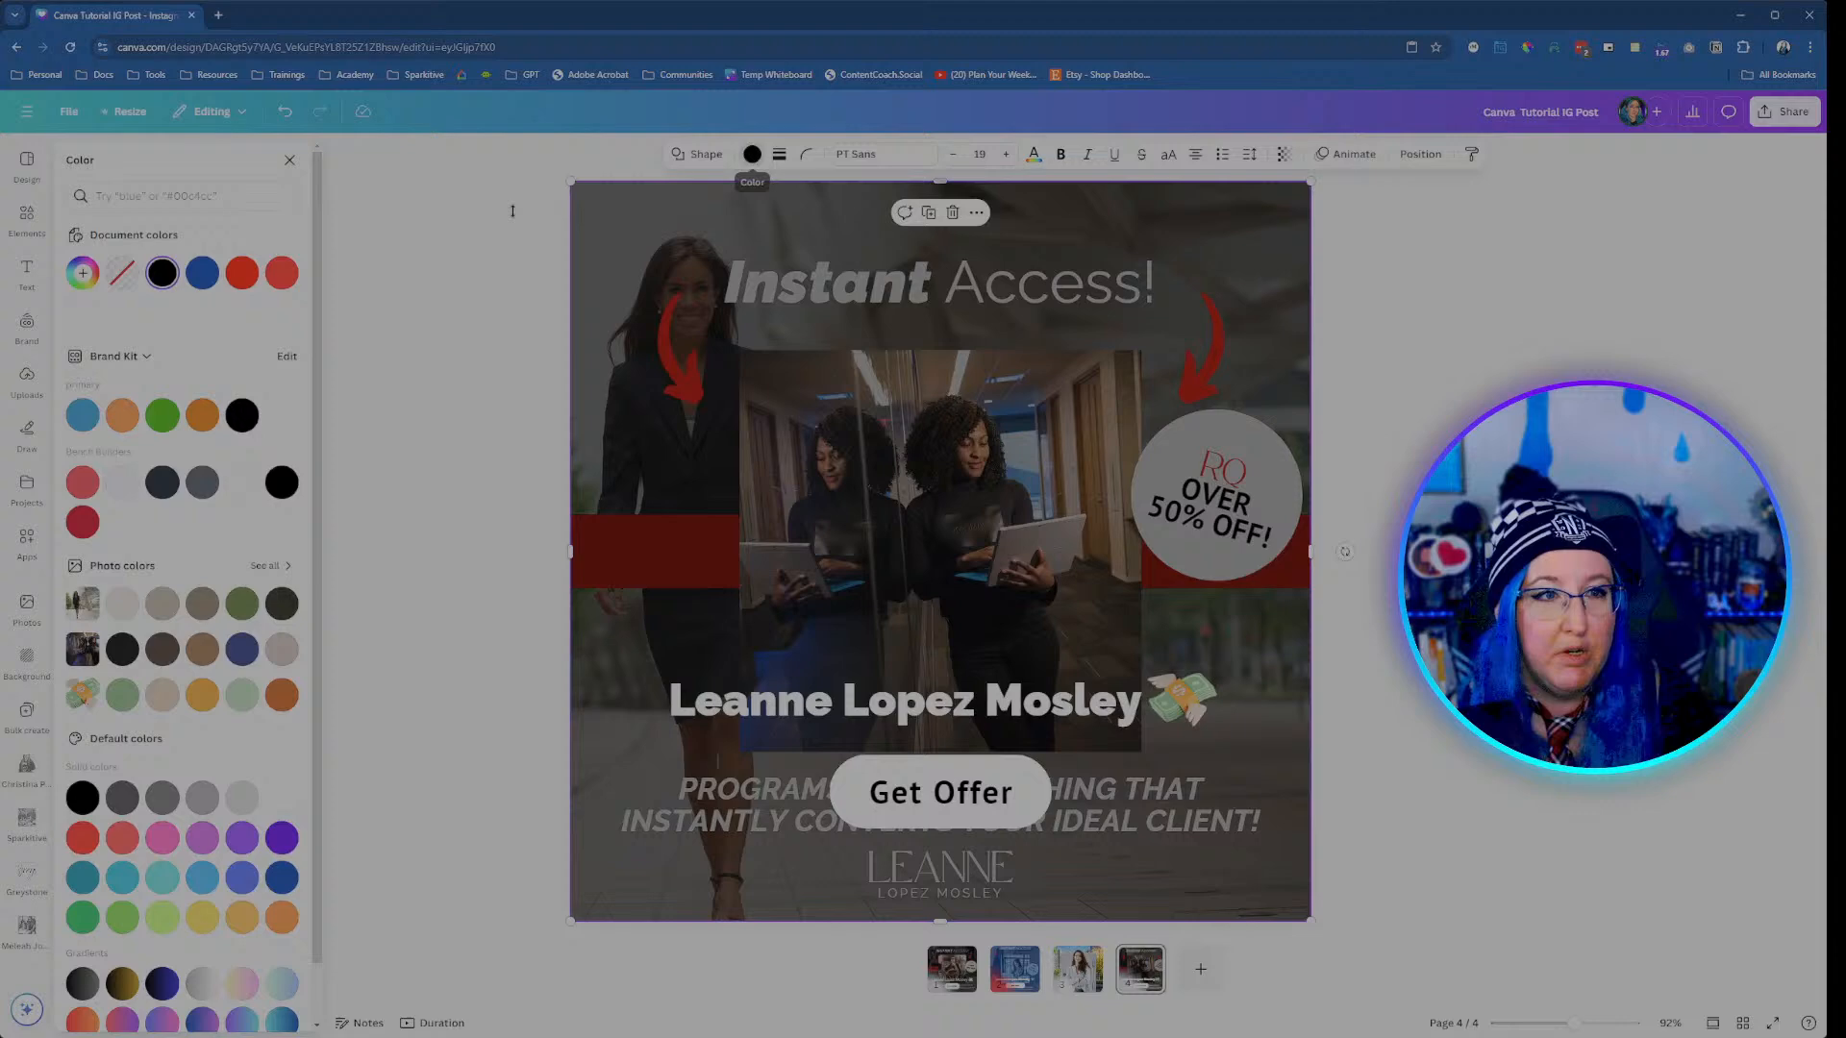
pyautogui.click(204, 274)
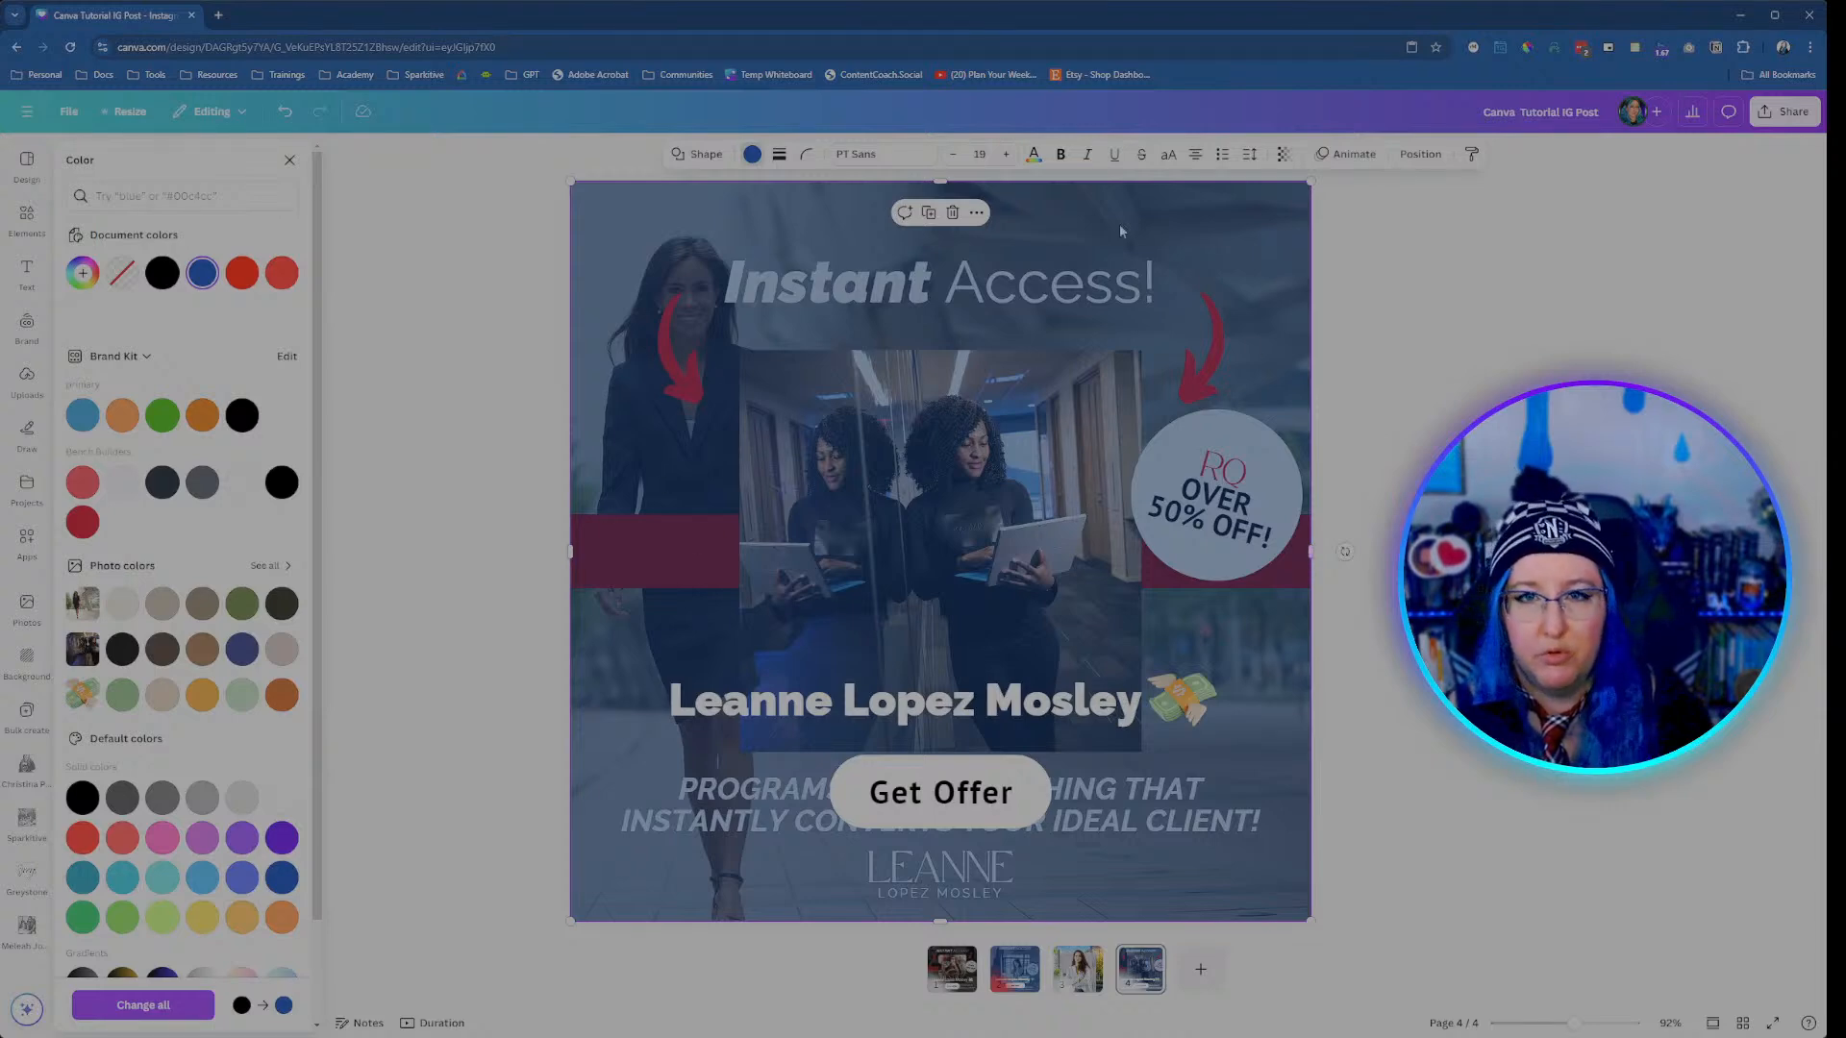
pyautogui.click(1285, 155)
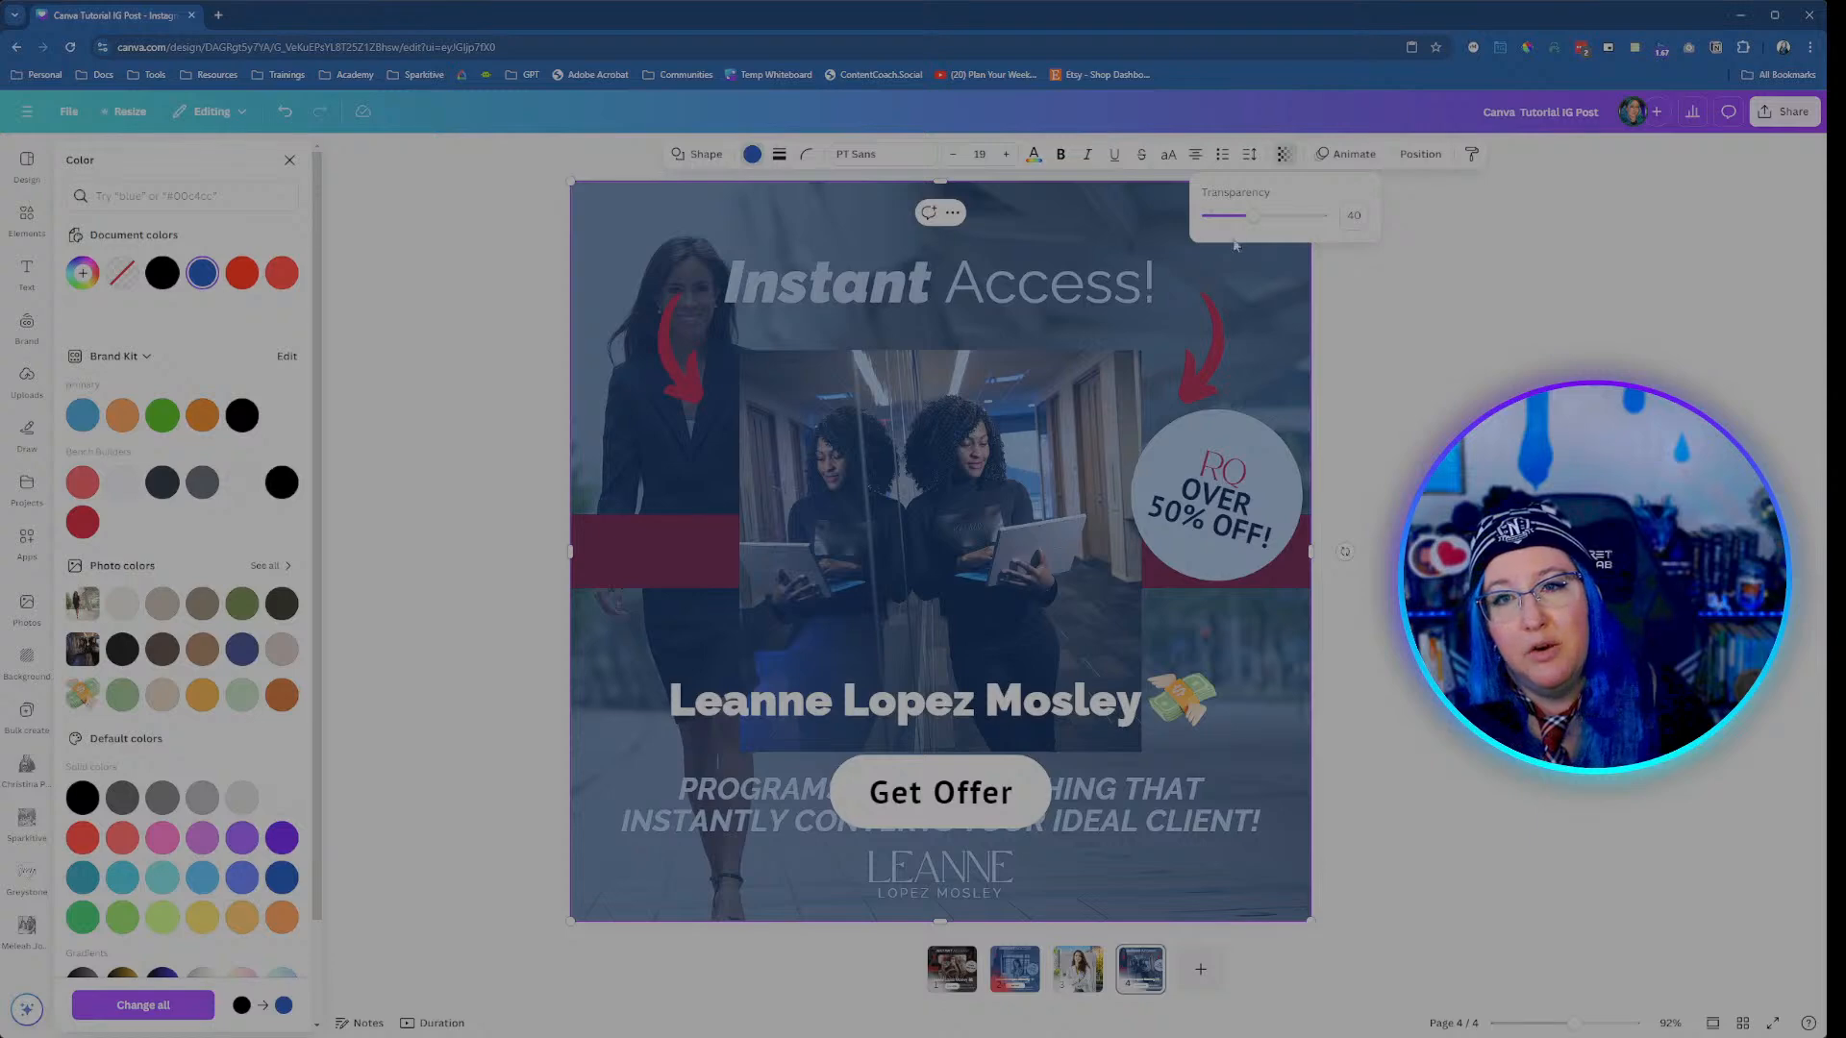
pyautogui.moveTo(1254, 222); pyautogui.dragTo(1269, 219)
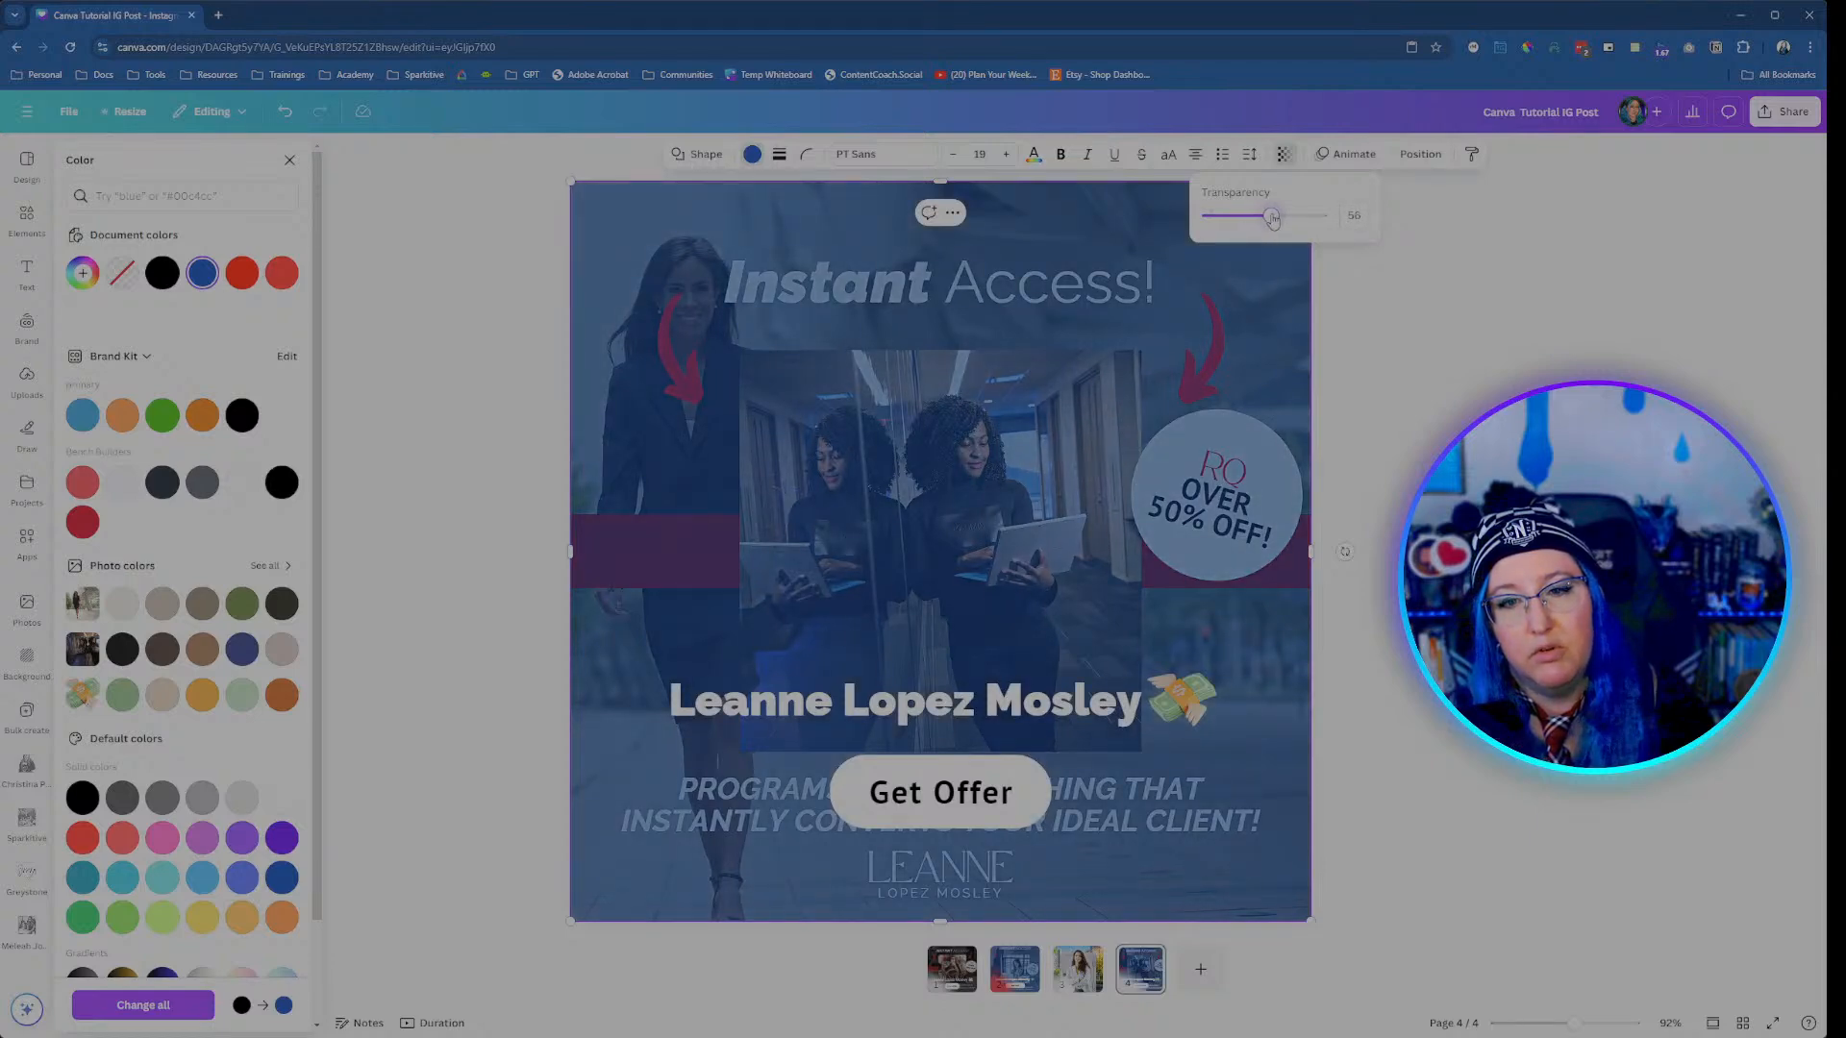
pyautogui.moveTo(1270, 219); pyautogui.dragTo(1266, 218)
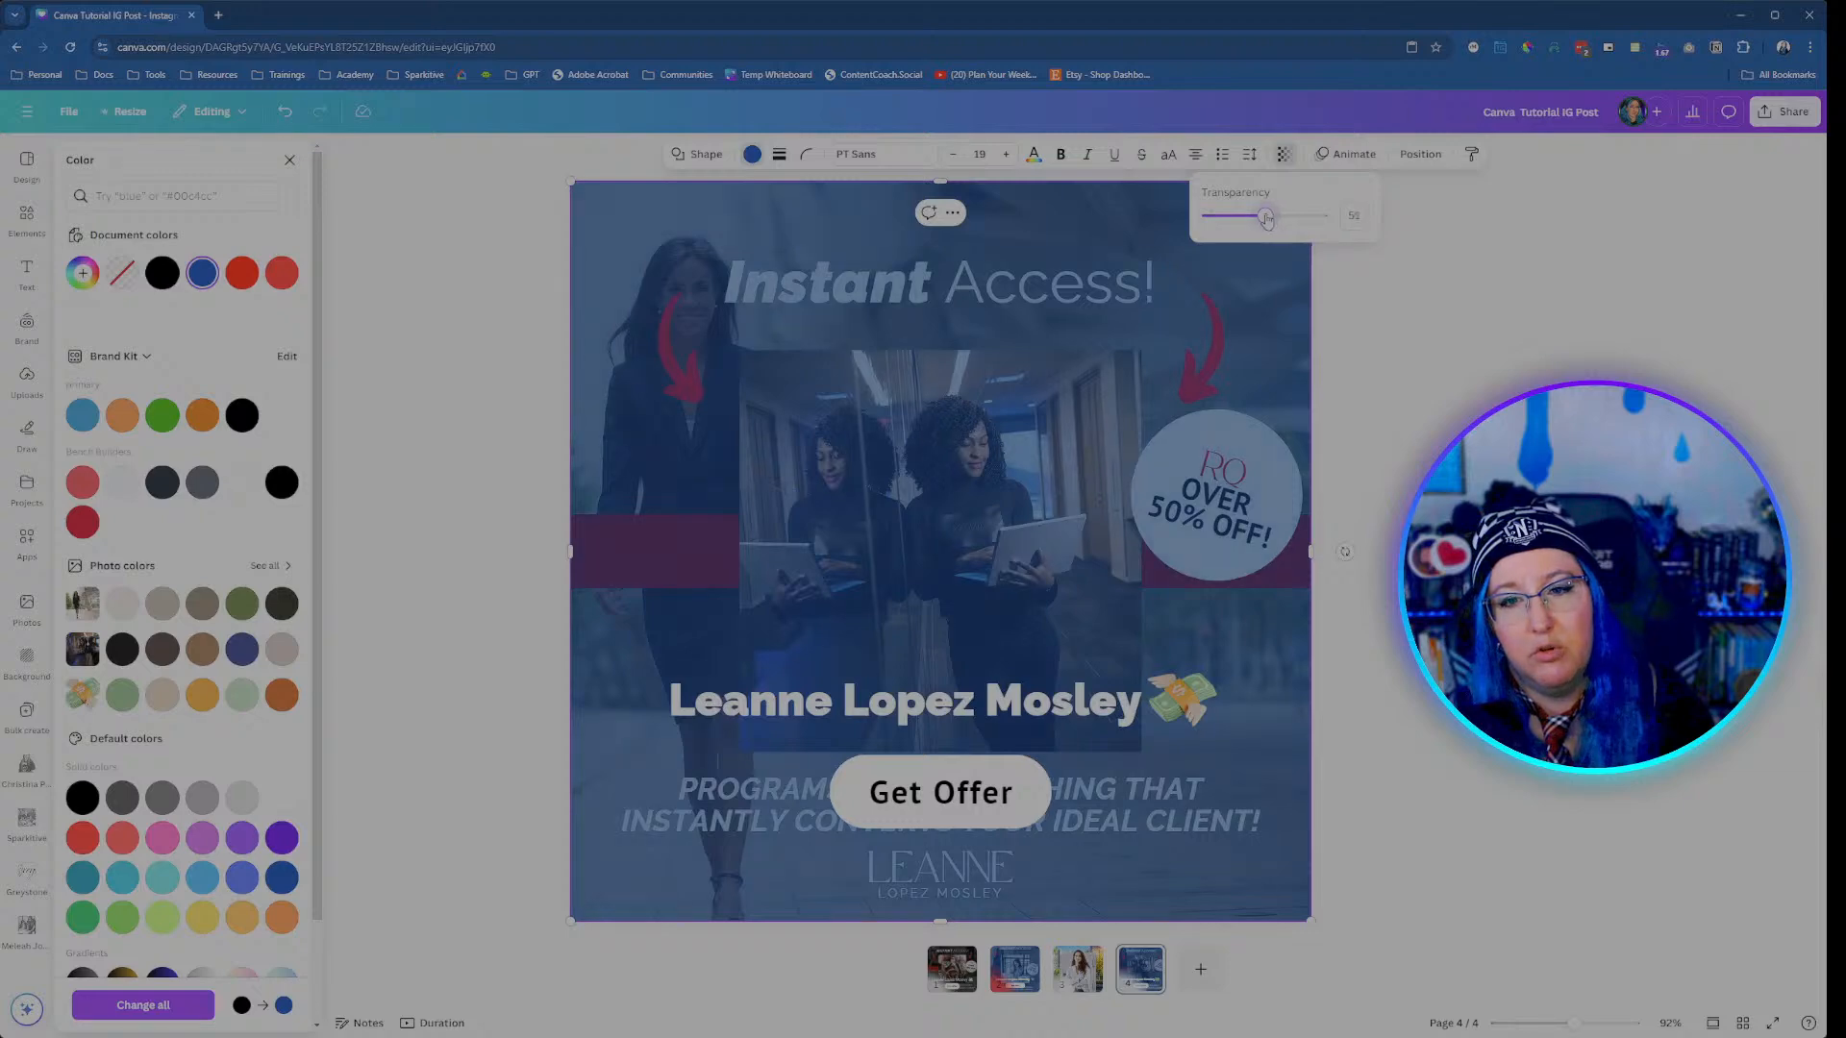
pyautogui.click(1284, 155)
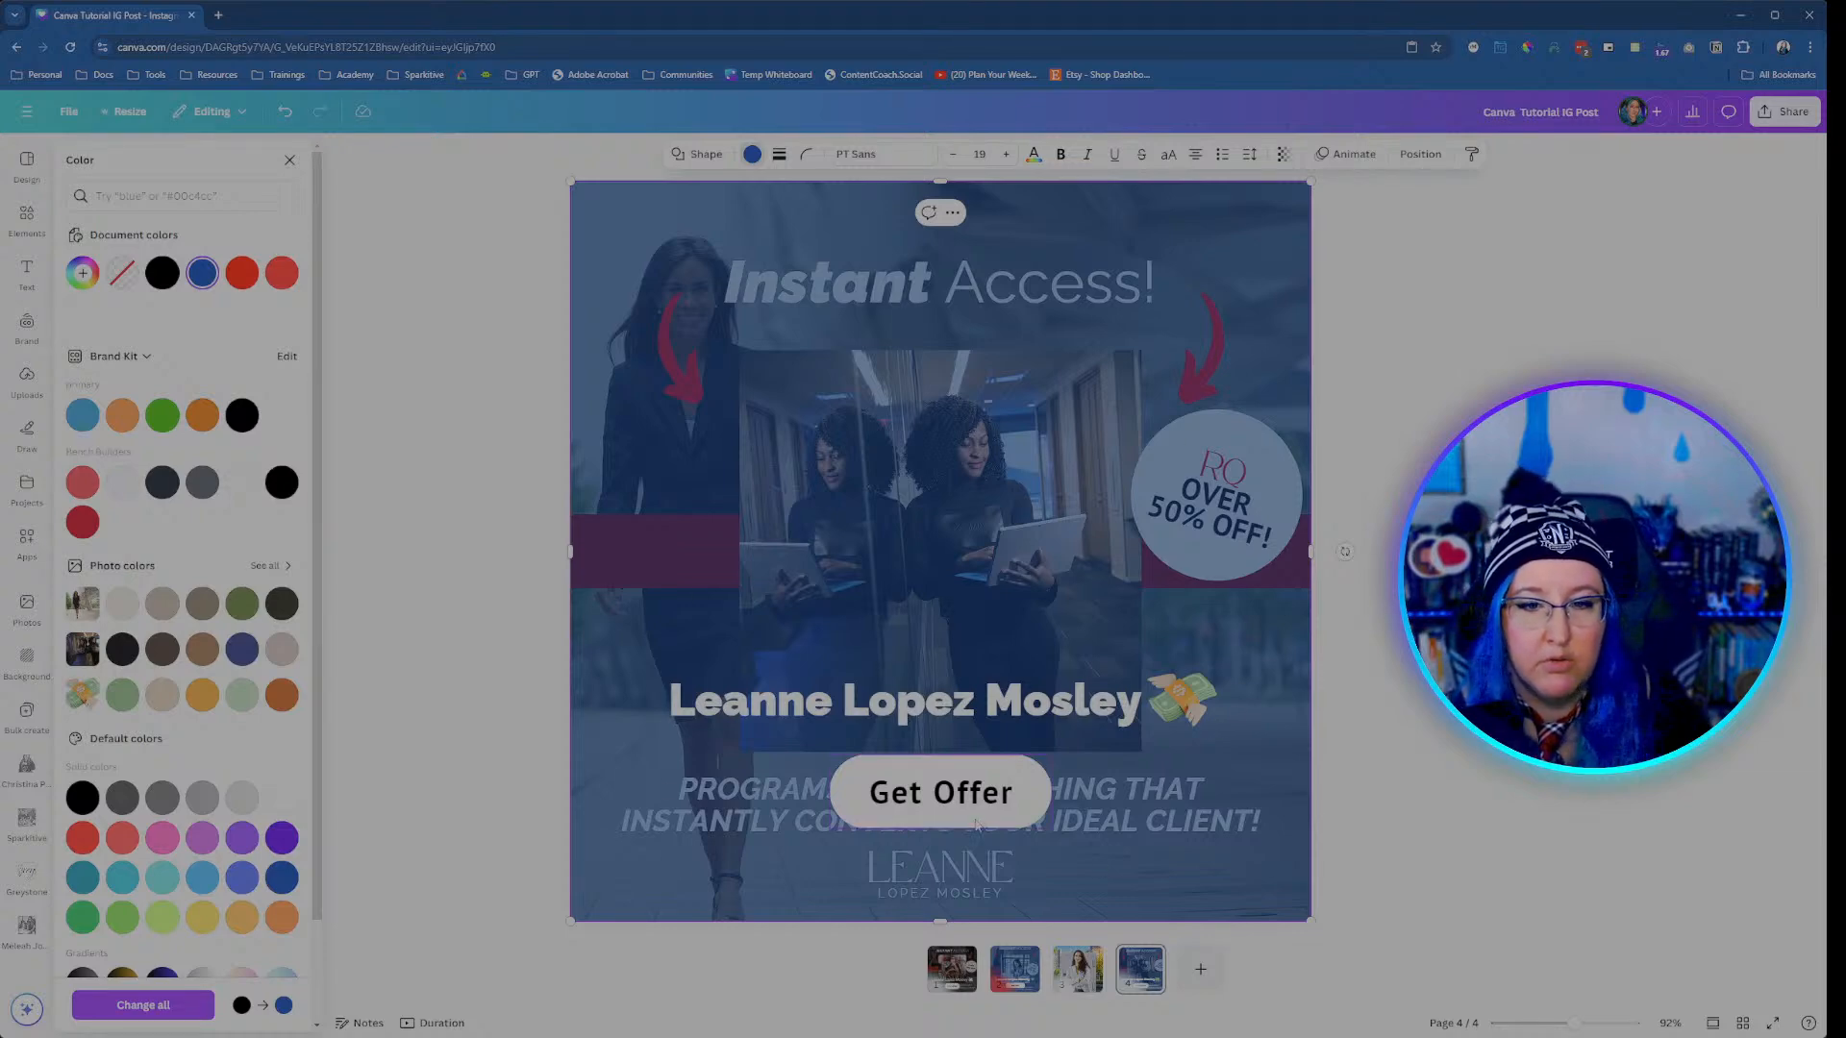
# Step: Nudge the Get Offer button slightly upward and deselect everything
pyautogui.moveTo(975, 824); pyautogui.dragTo(975, 817)
pyautogui.click(1452, 731)
pyautogui.click(981, 800)
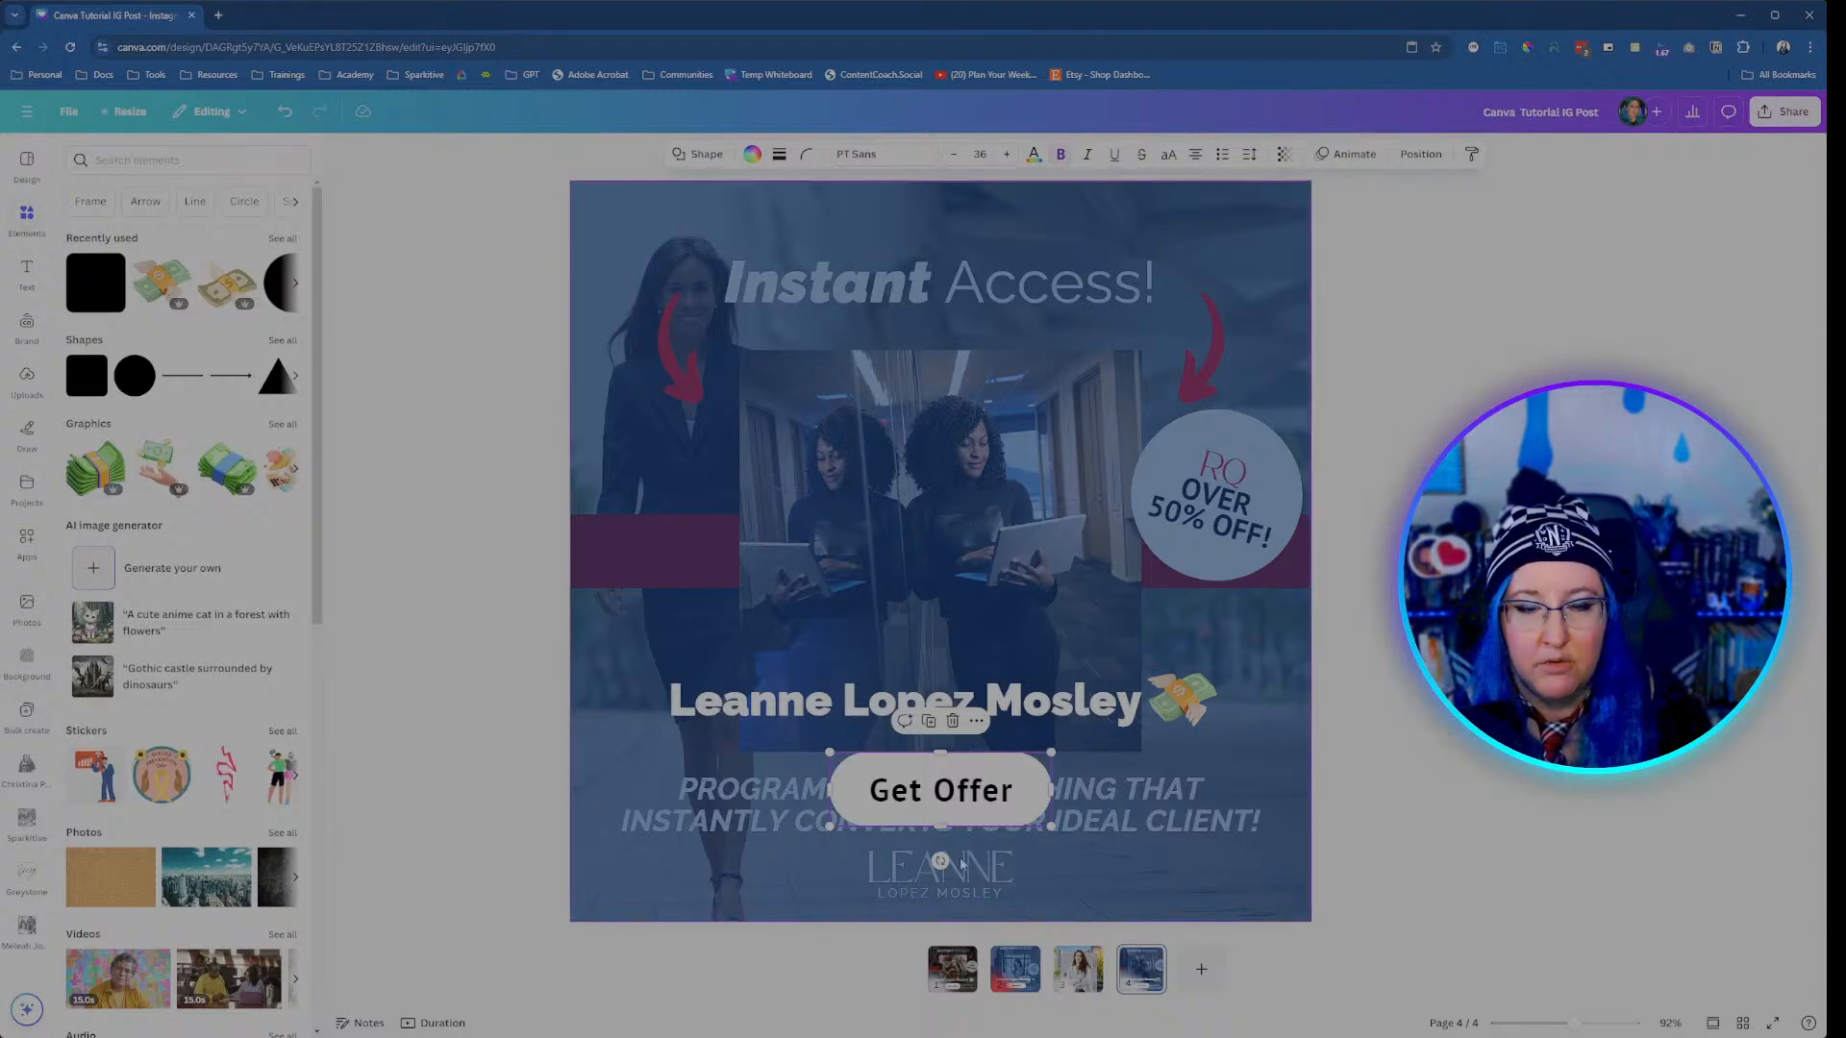
pyautogui.click(966, 413)
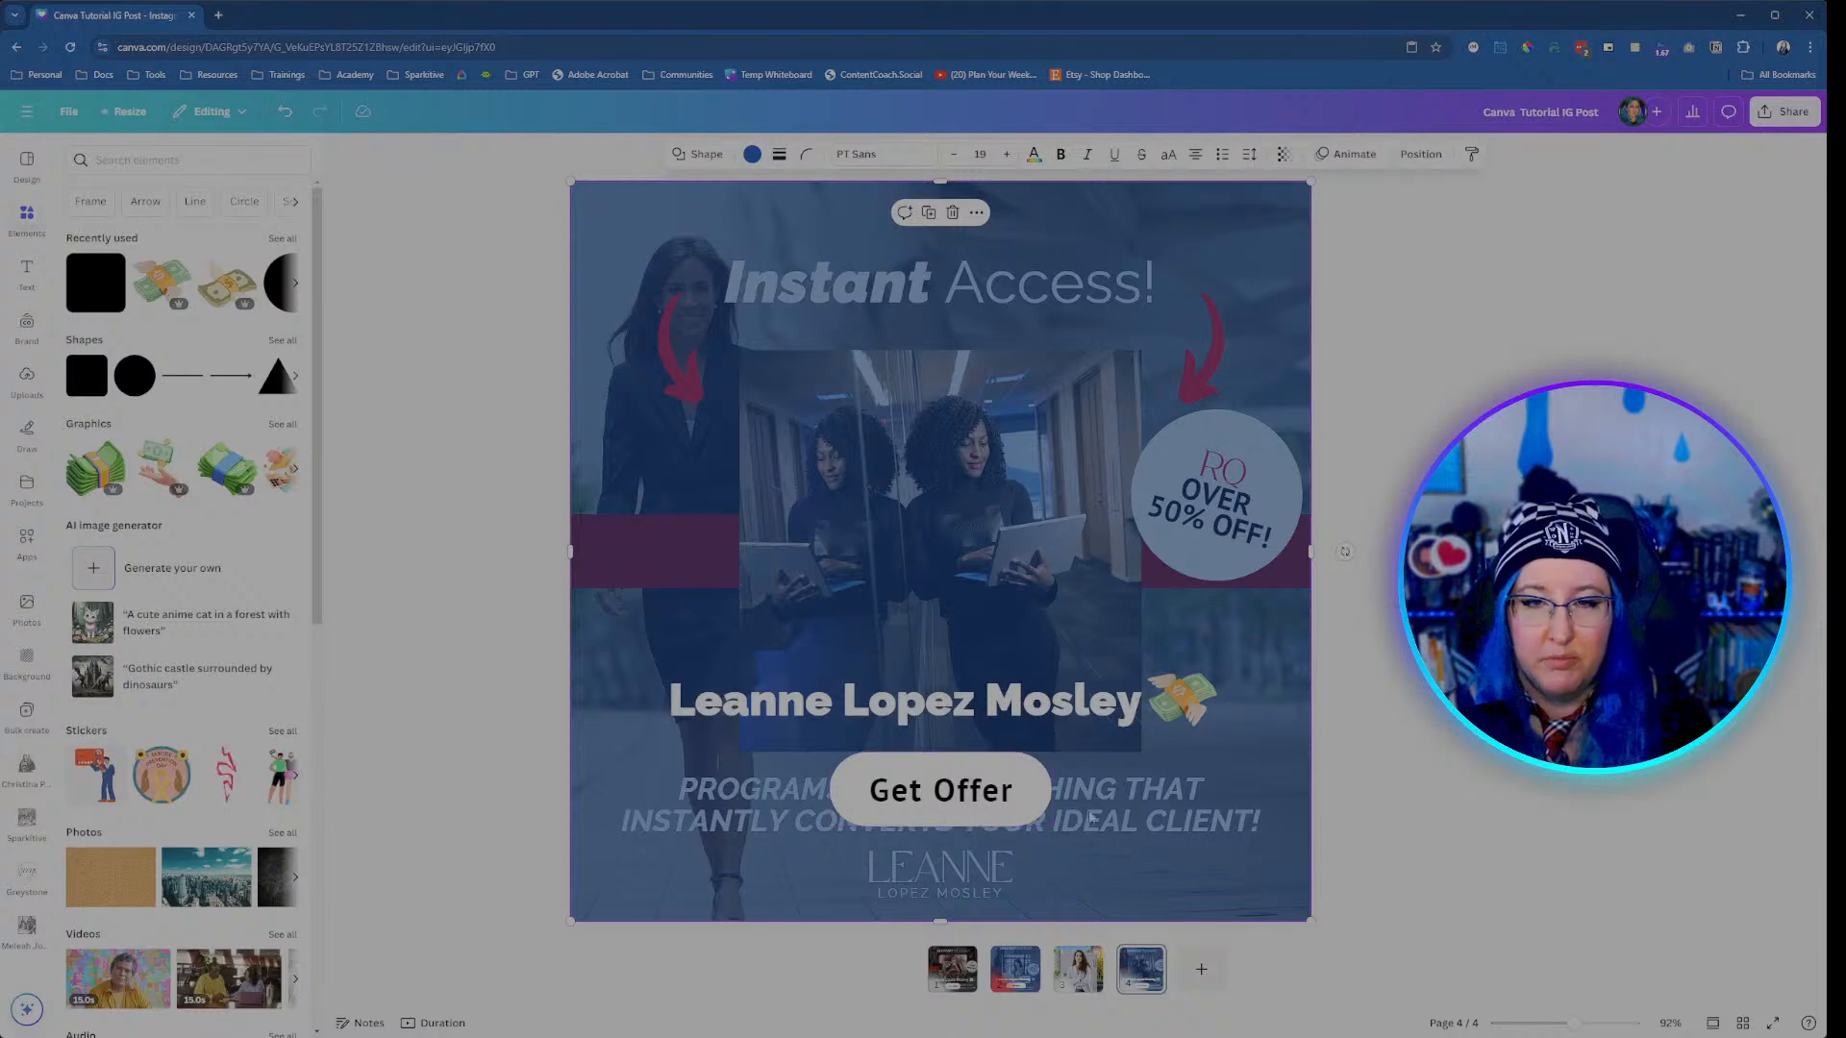
pyautogui.press('Escape')
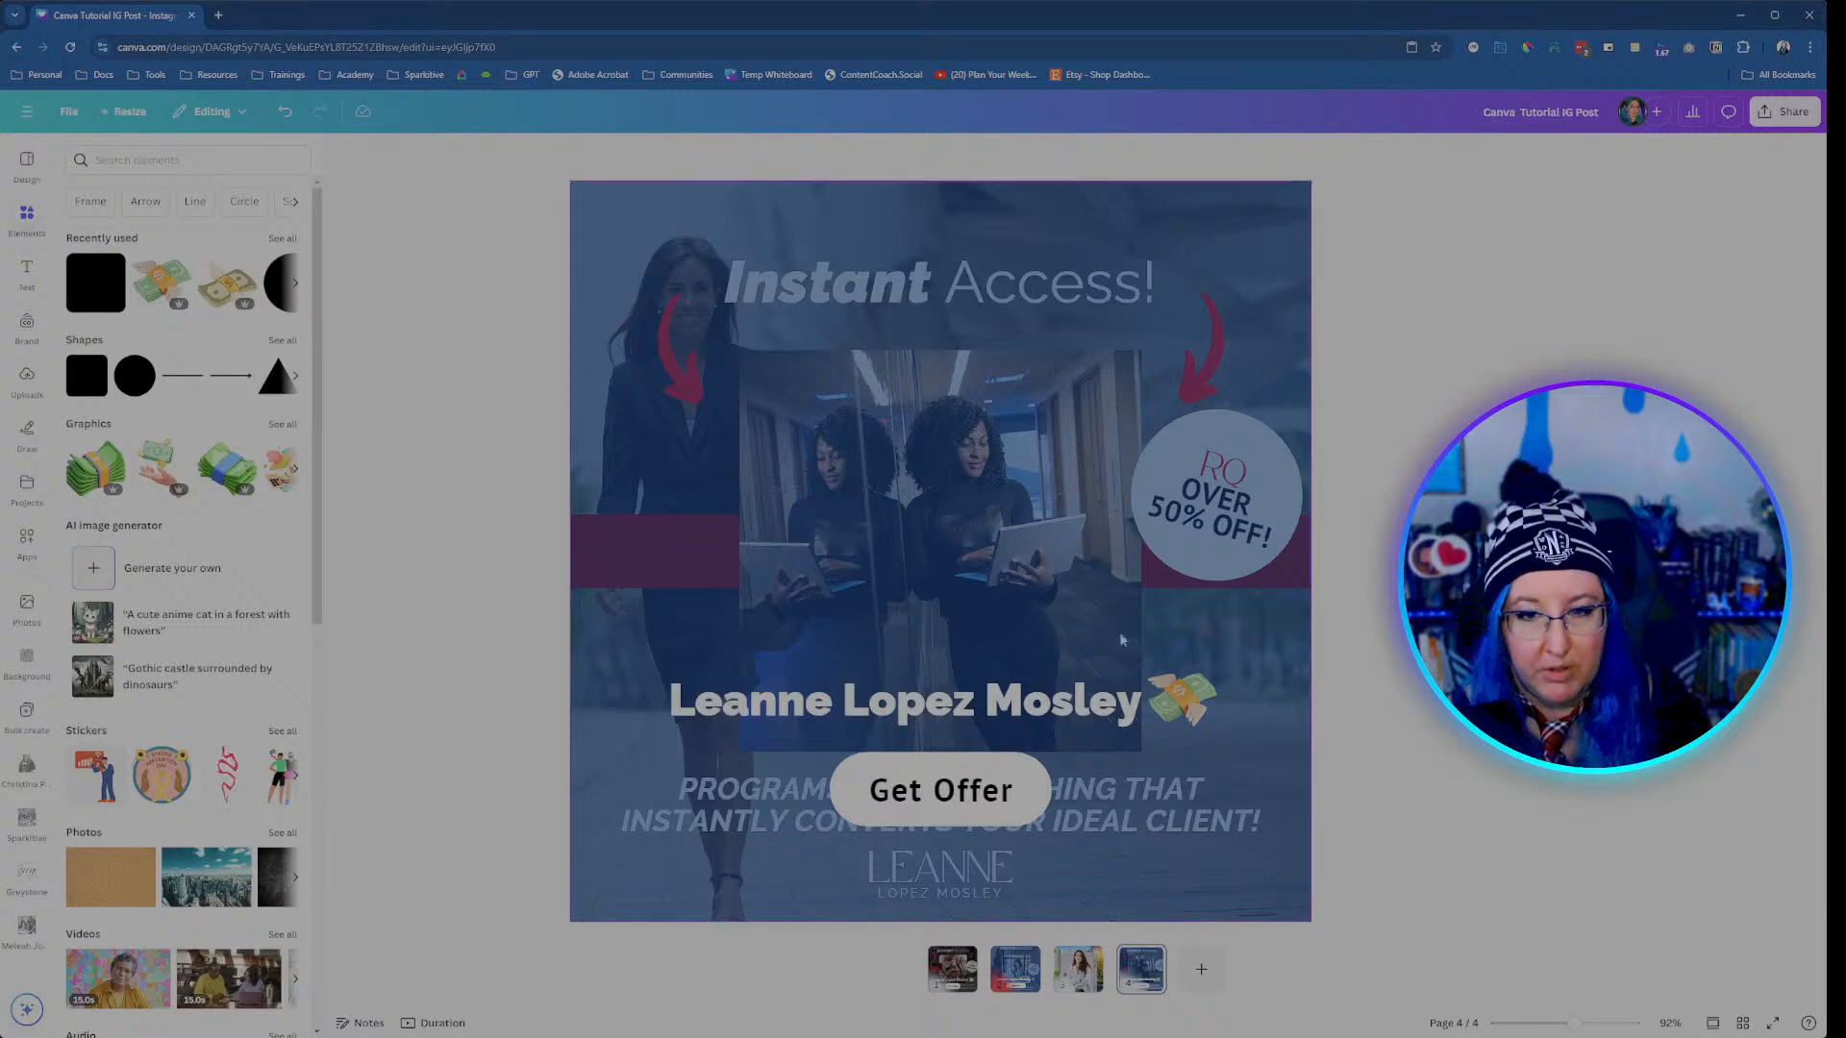
# Step: Apply the Lift effect to the name heading at intensity 100
pyautogui.click(1092, 710)
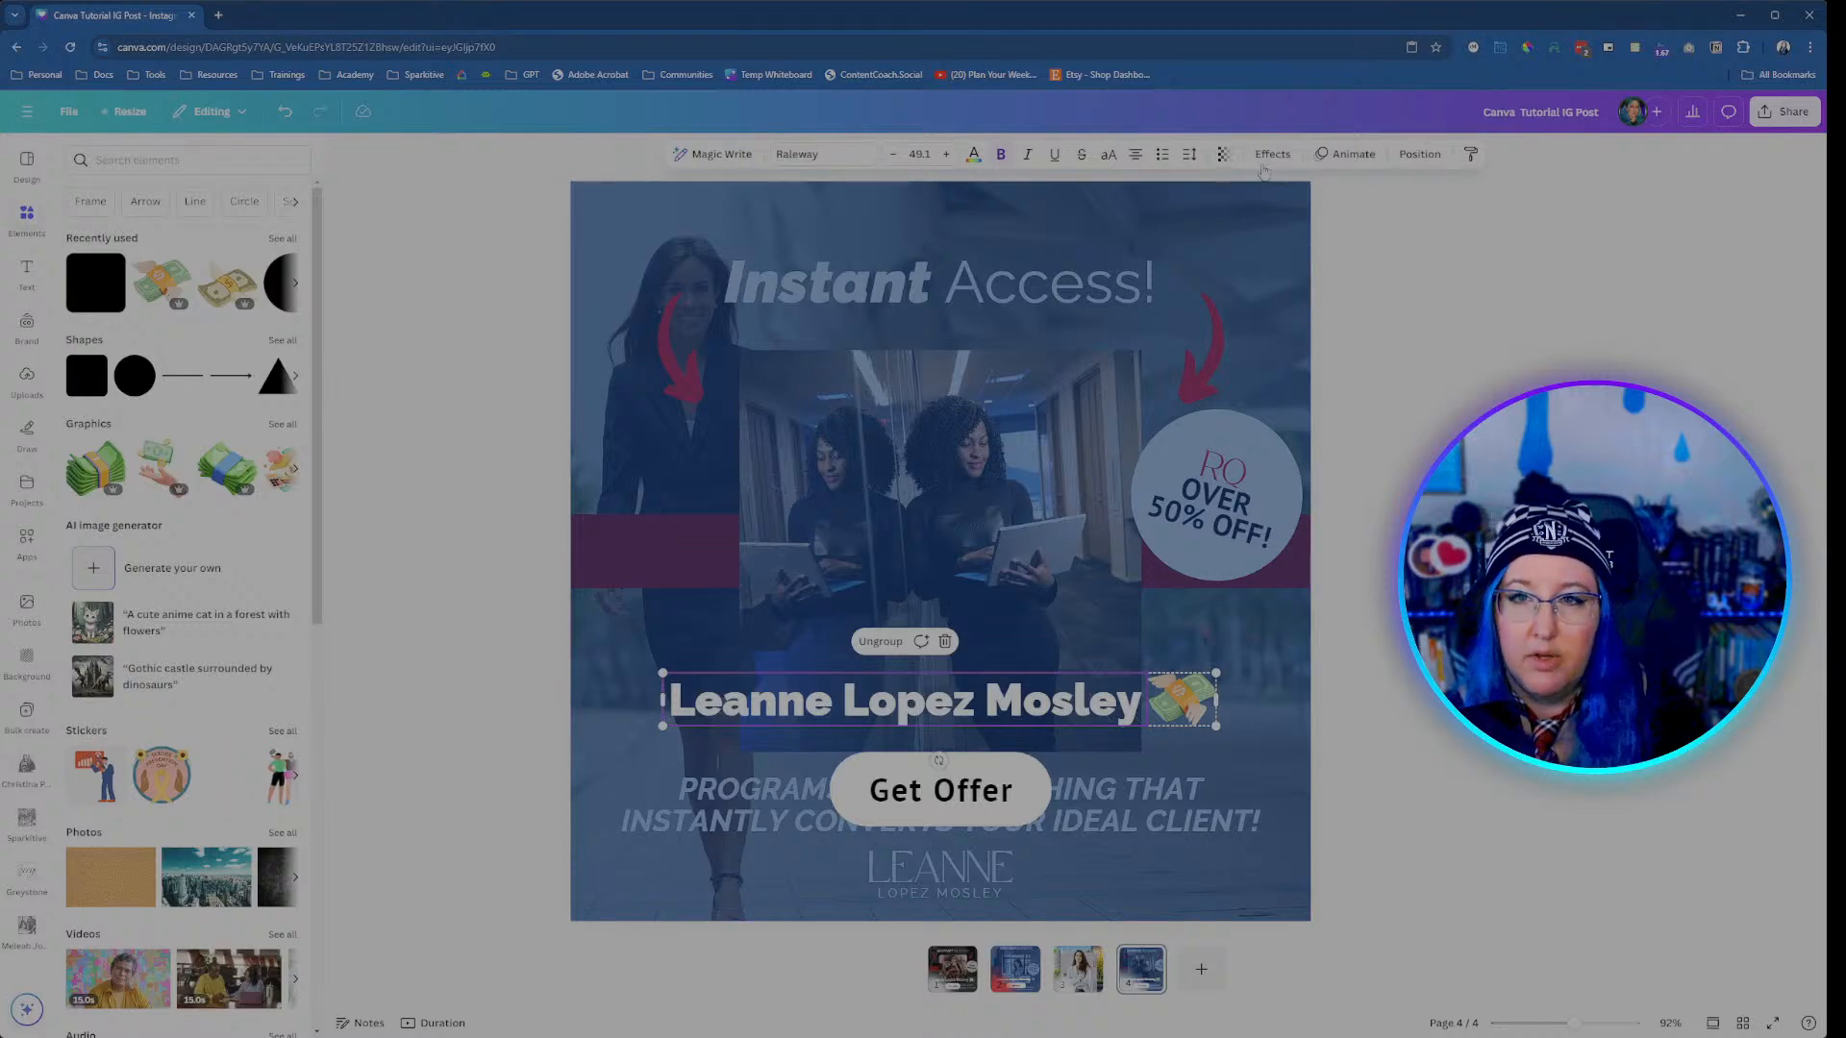
pyautogui.click(1271, 155)
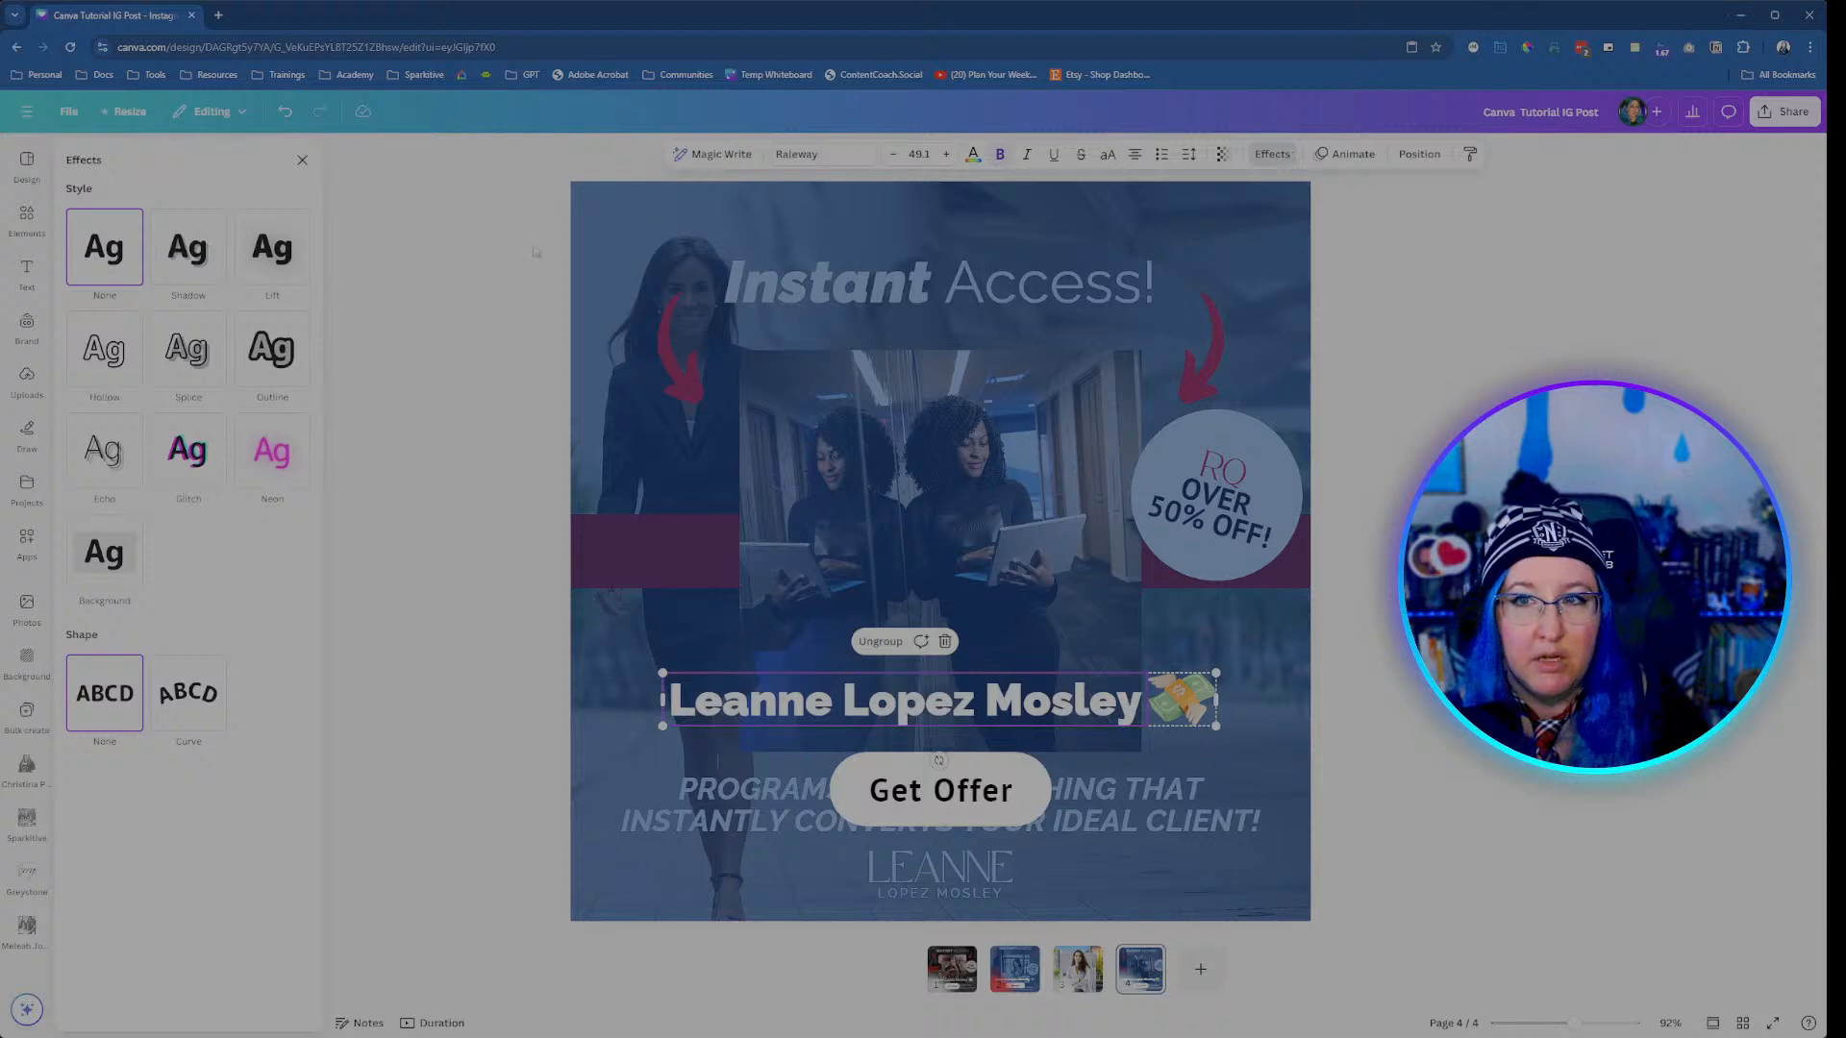
pyautogui.click(269, 252)
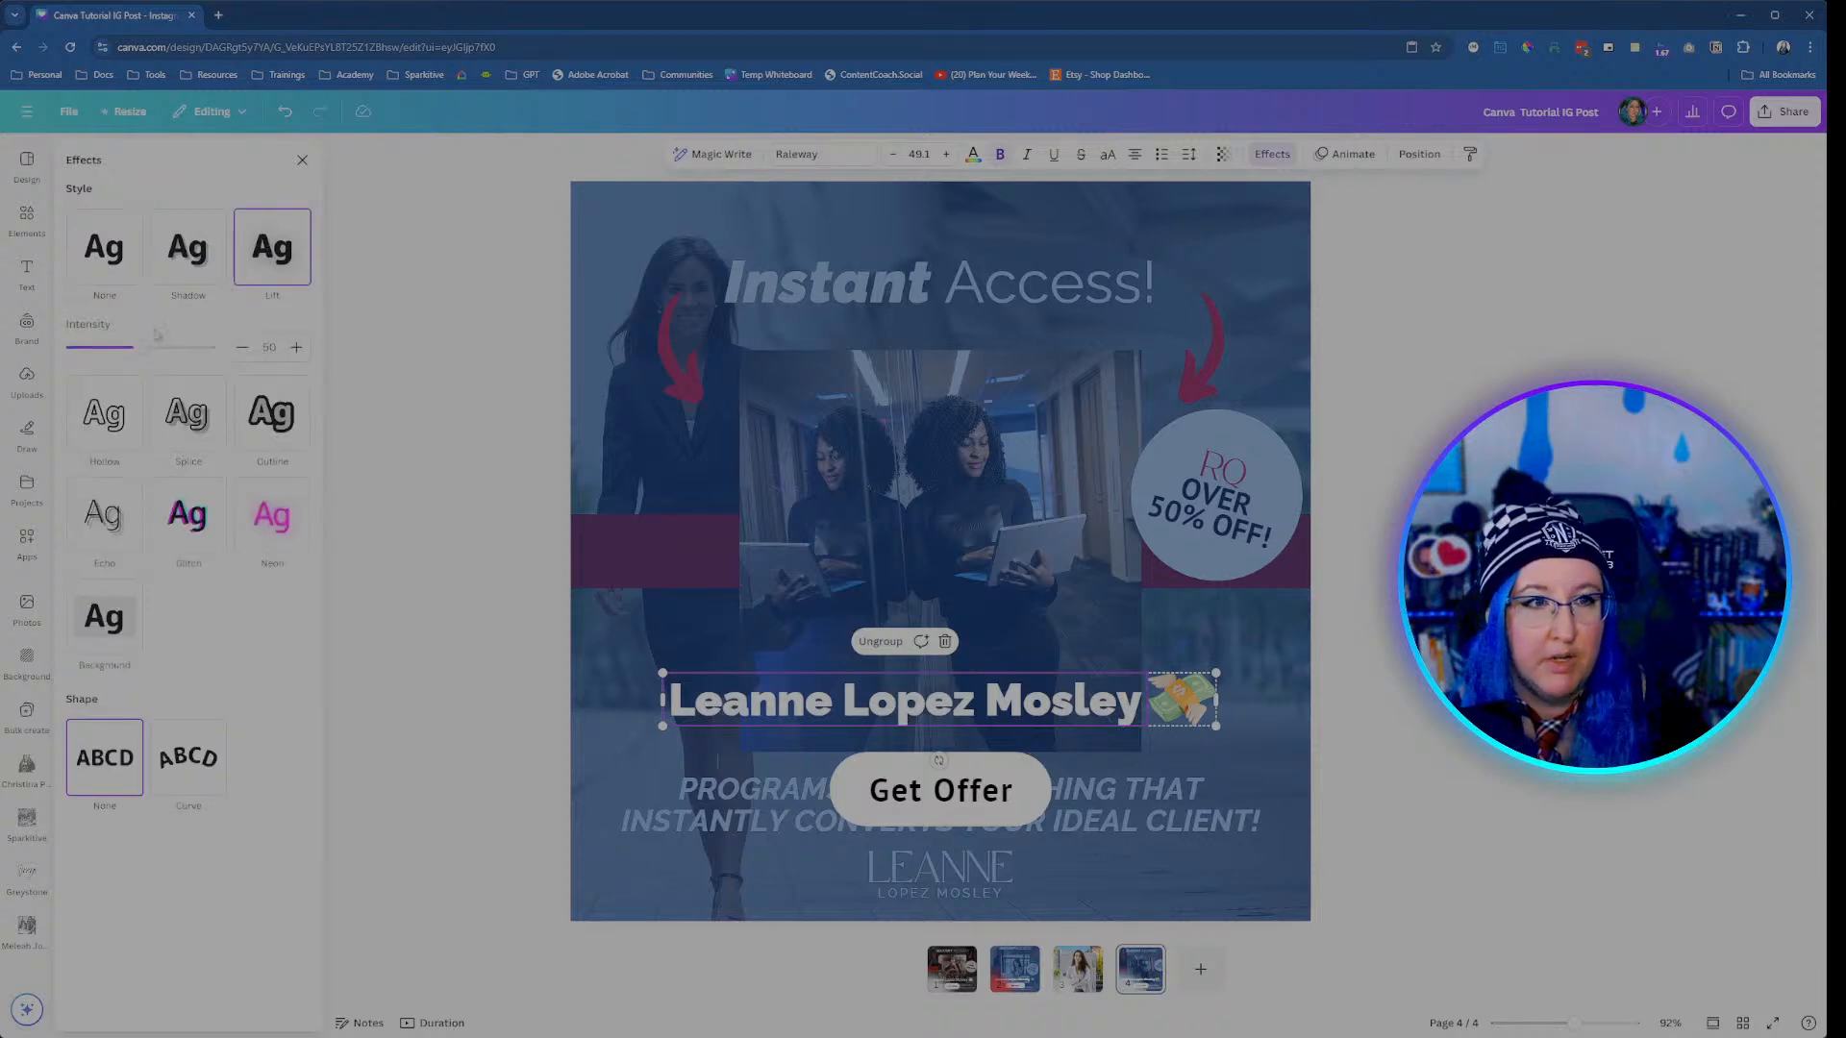
pyautogui.moveTo(140, 354); pyautogui.dragTo(420, 364)
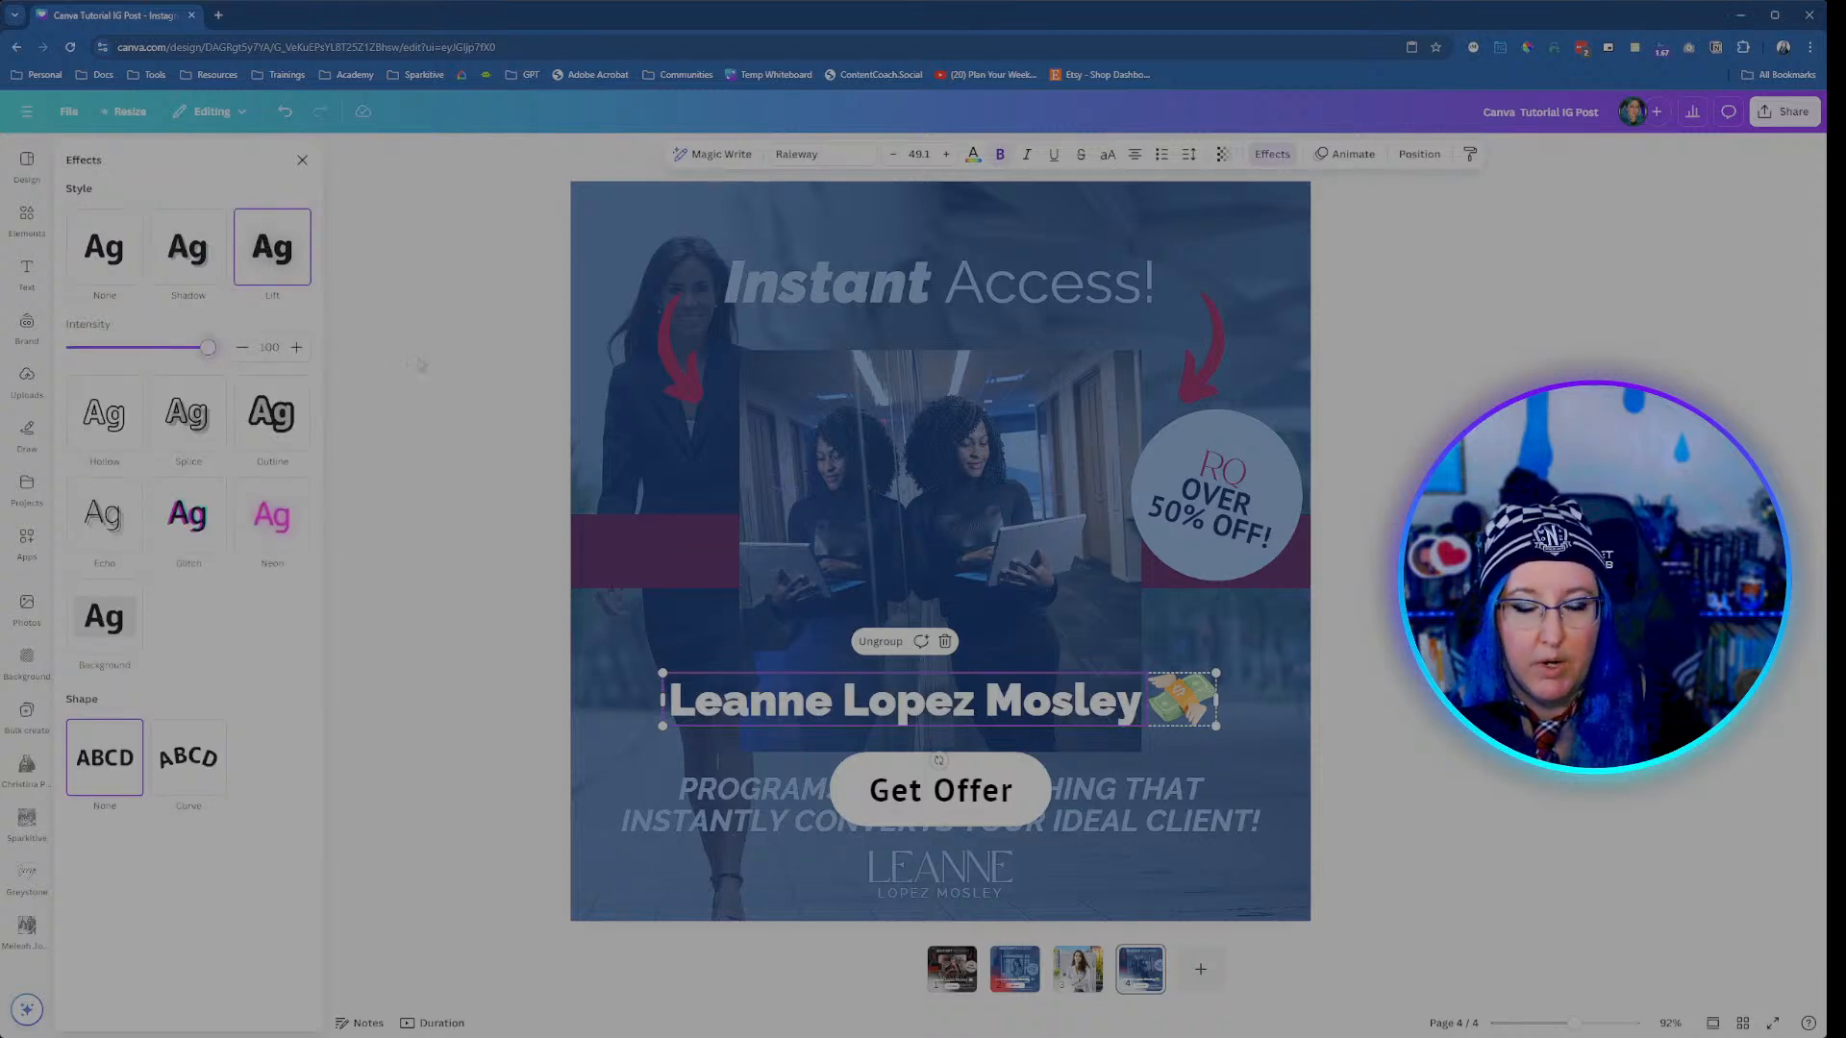
pyautogui.click(1507, 789)
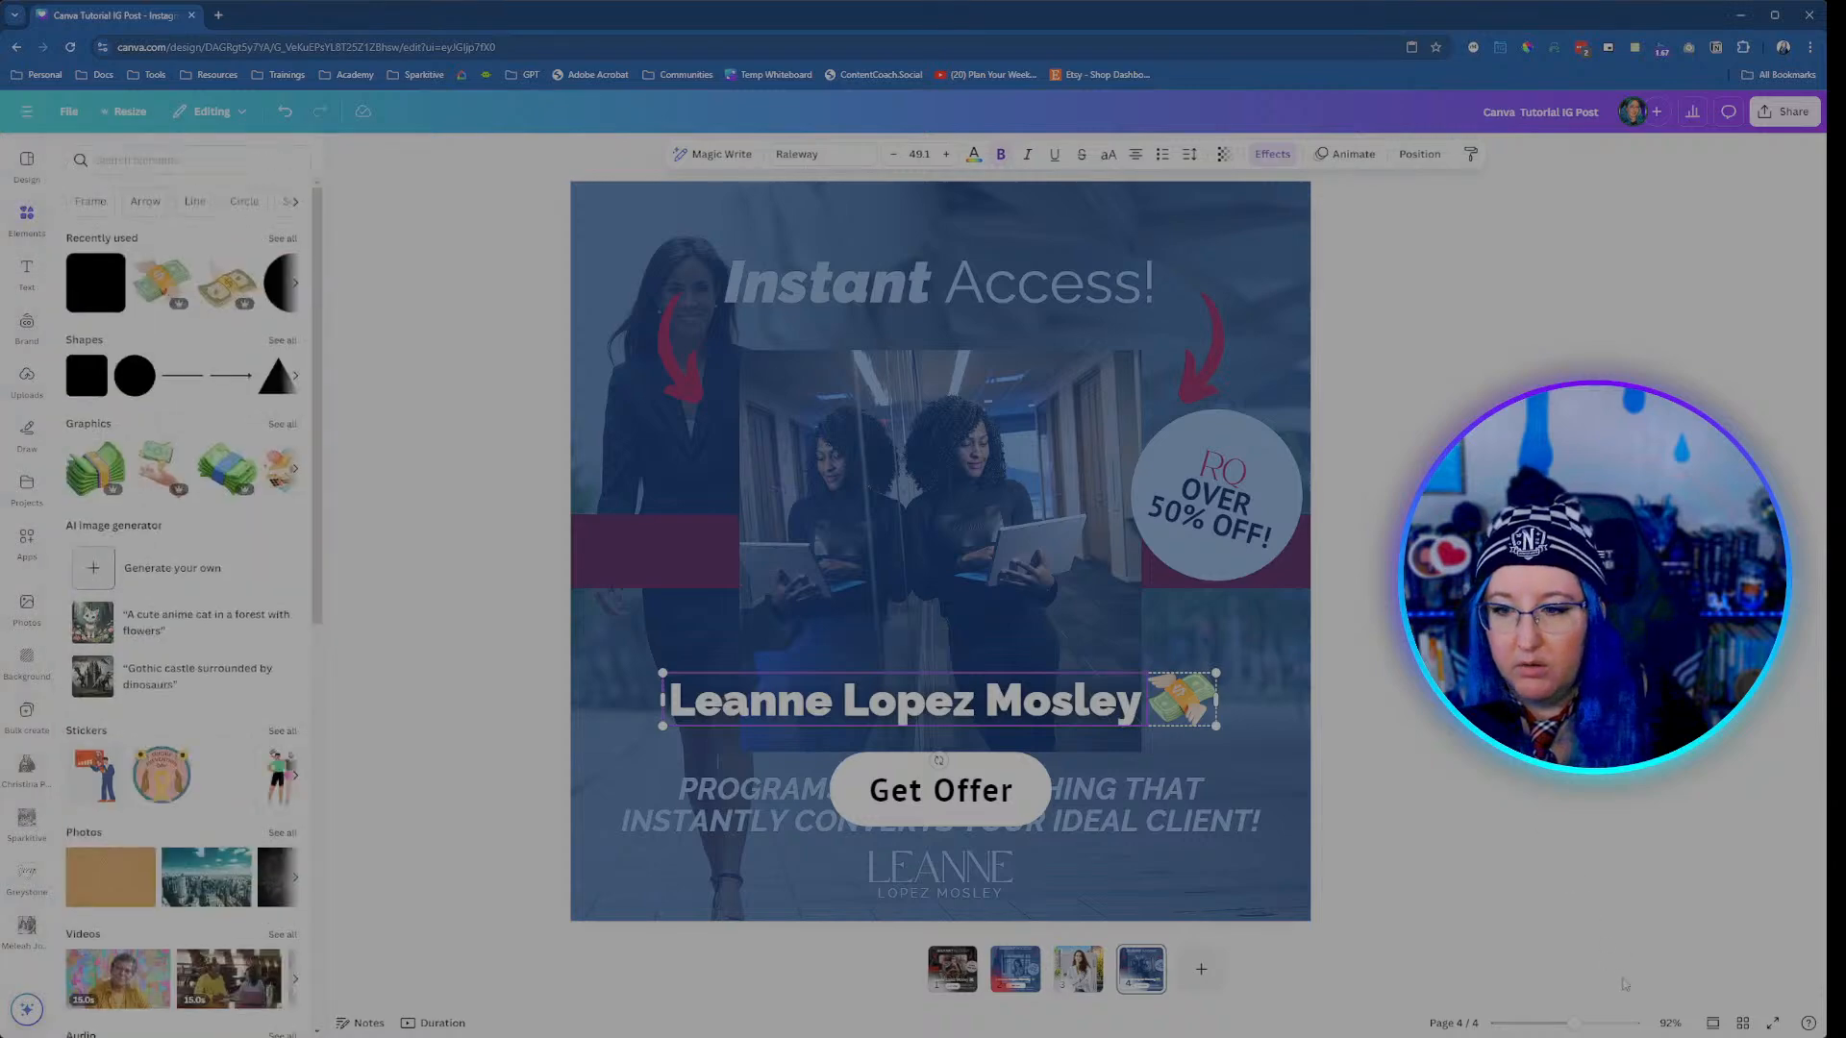
# Step: Zoom in to inspect the lifted heading and recheck its Lift effect settings
pyautogui.click(1670, 1024)
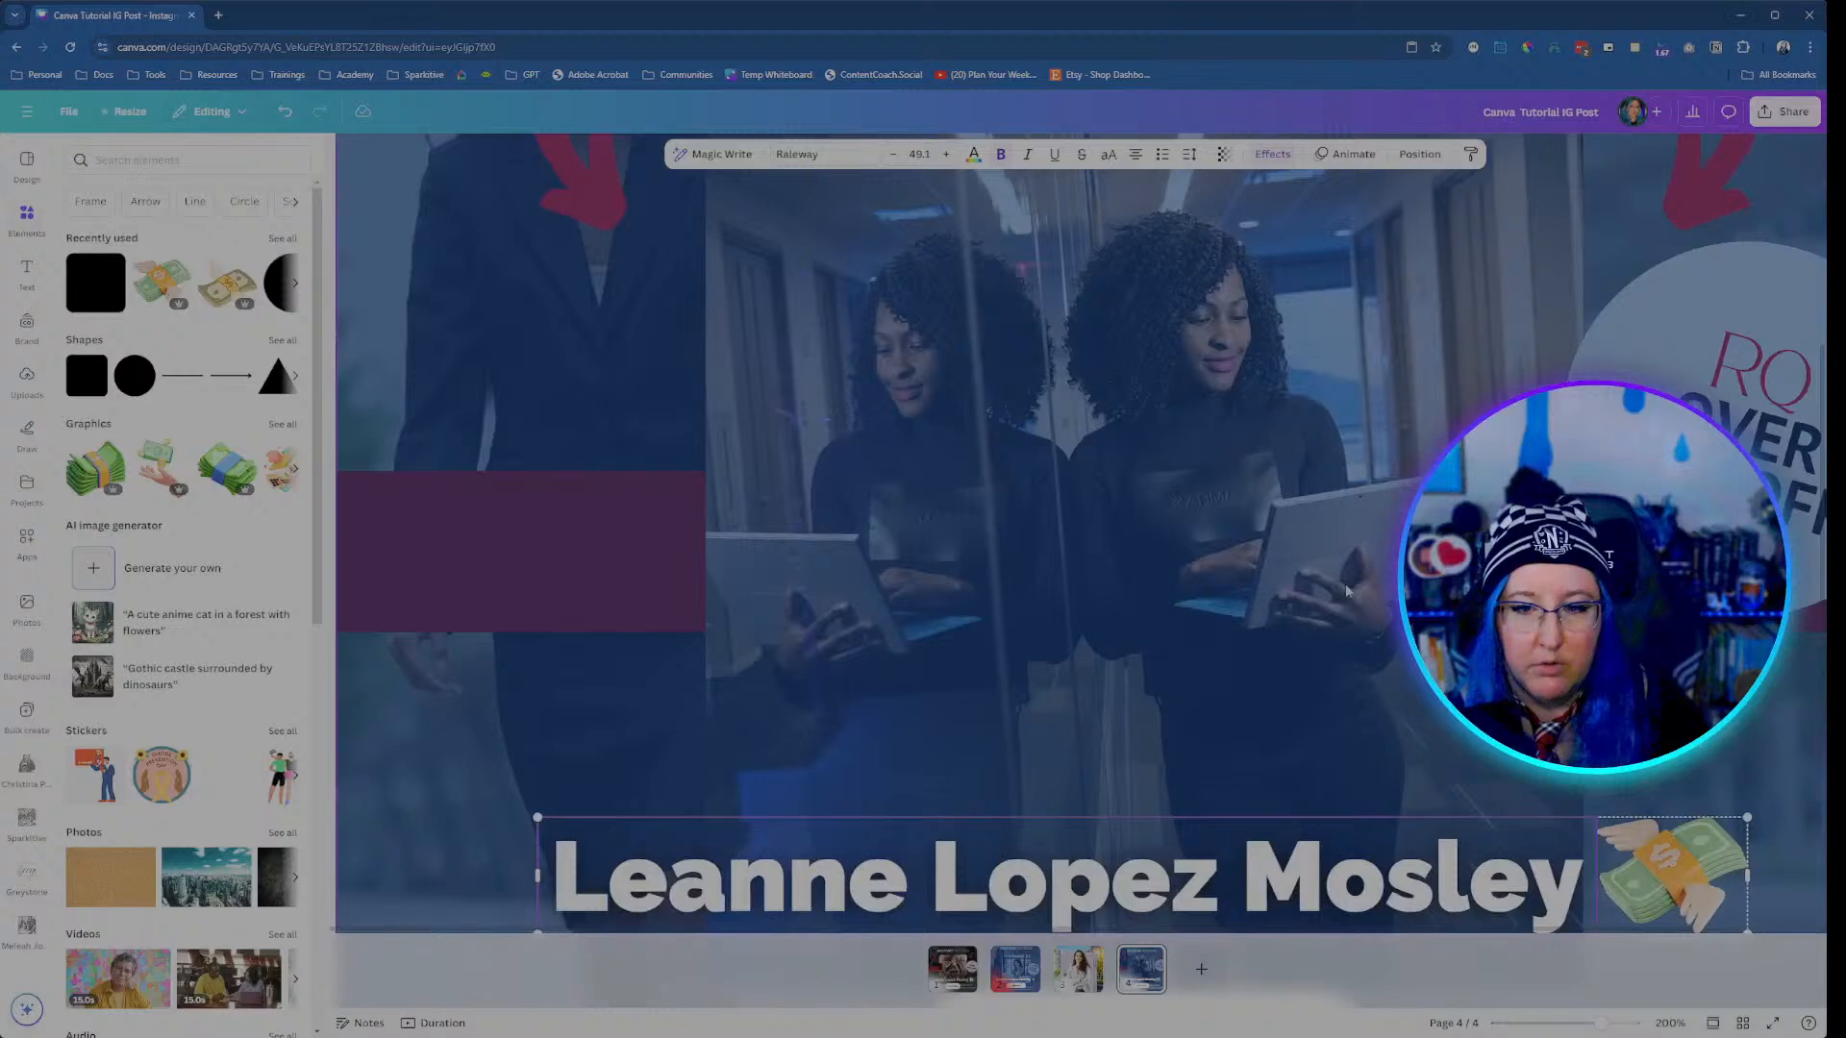
pyautogui.scroll(-5, 1347, 590)
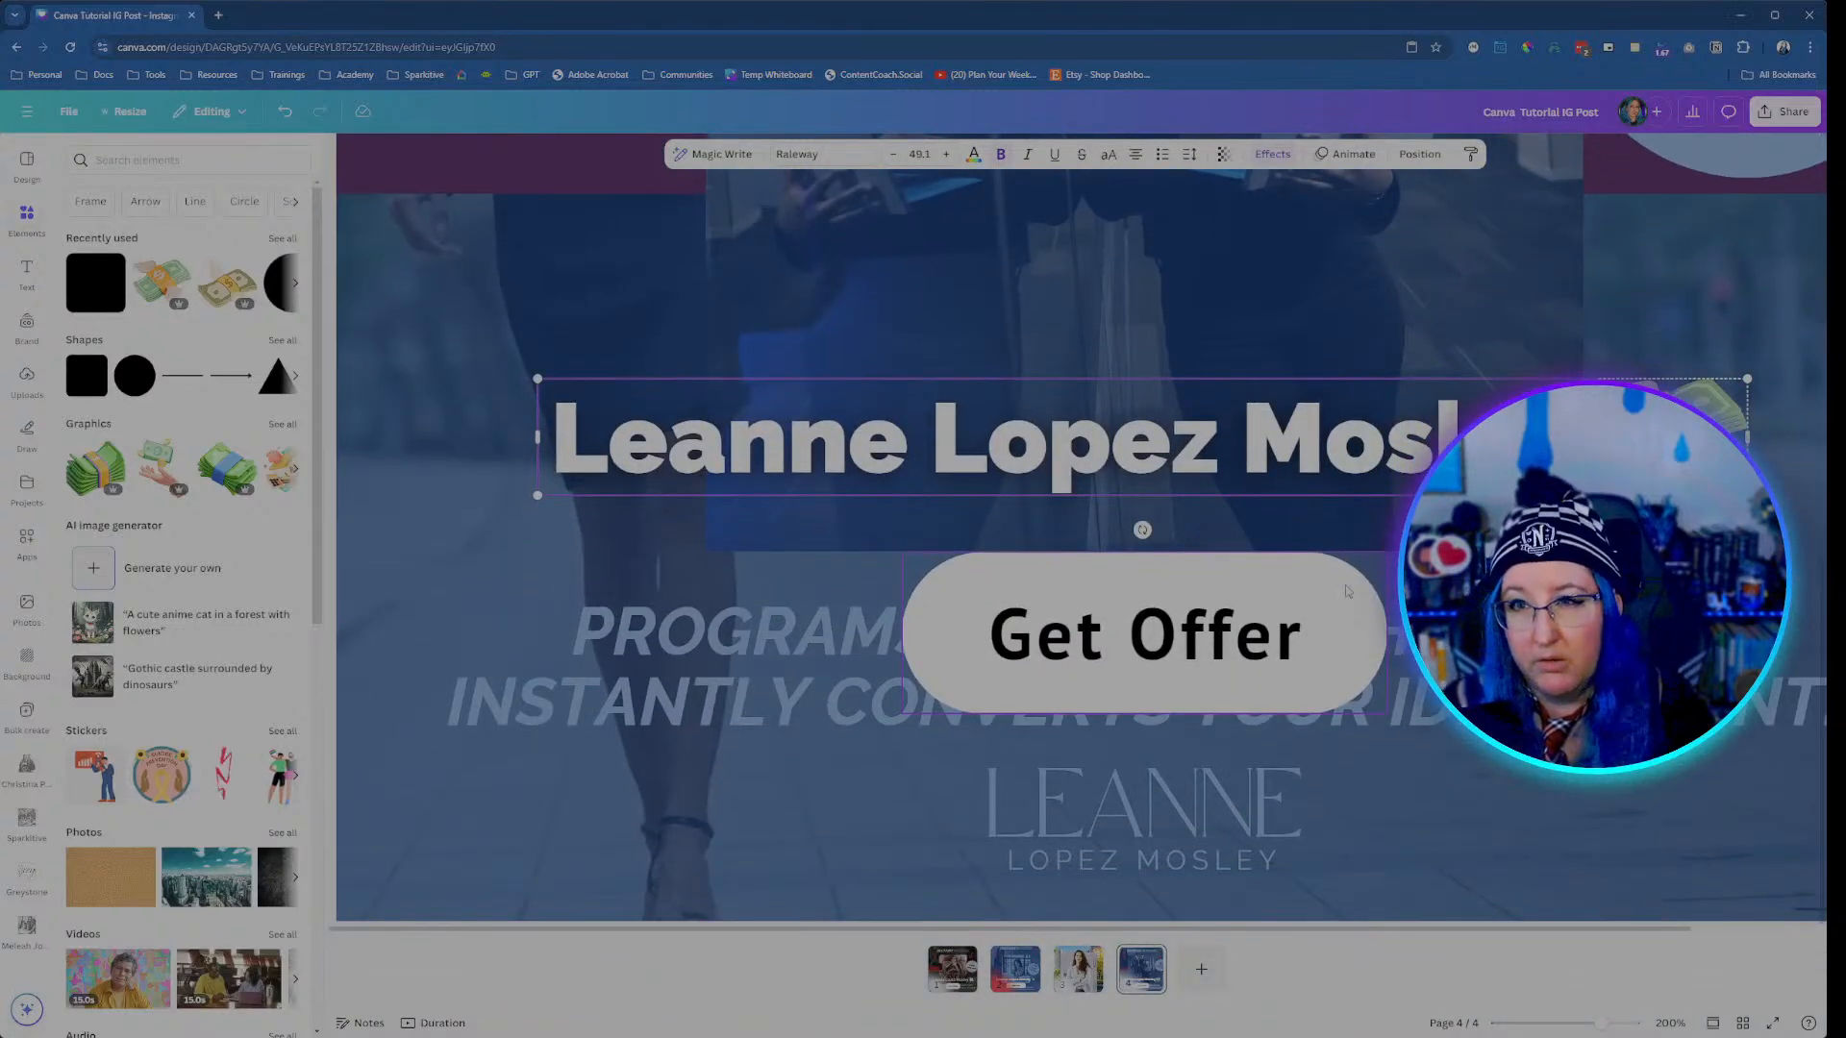
pyautogui.scroll(3, 1347, 590)
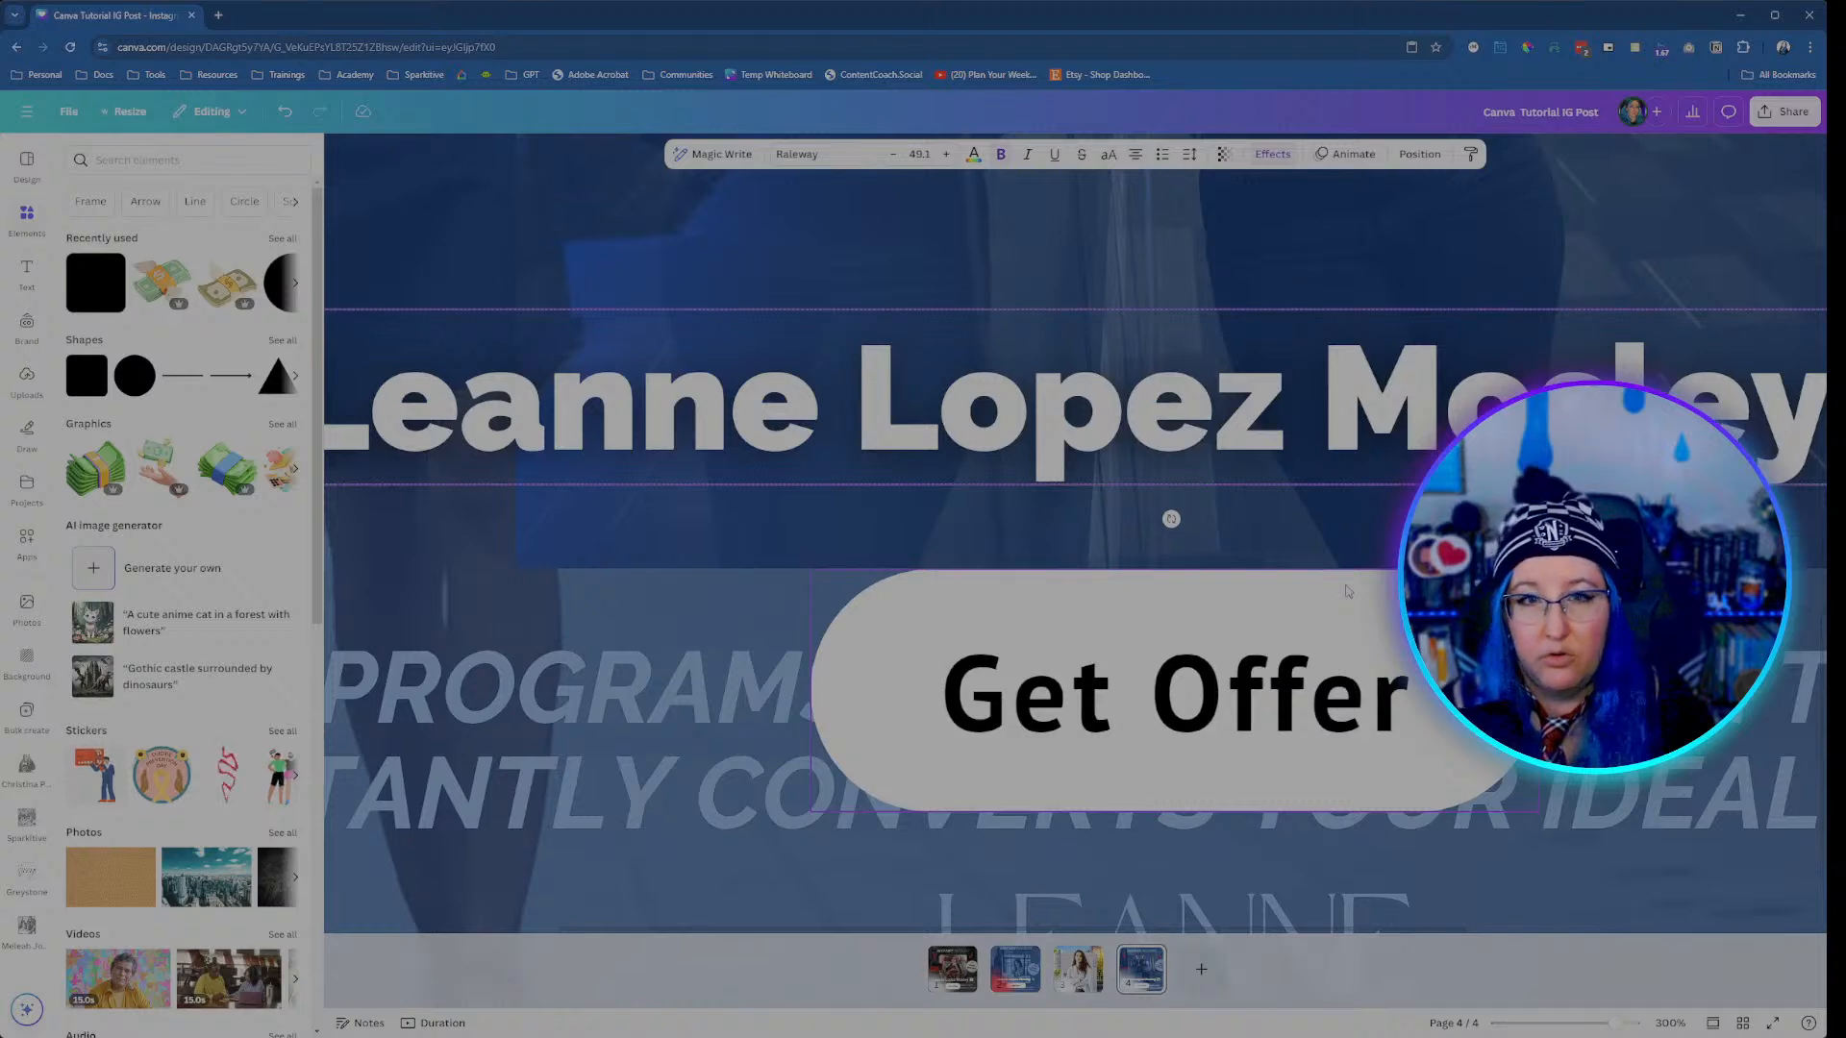
pyautogui.click(1272, 153)
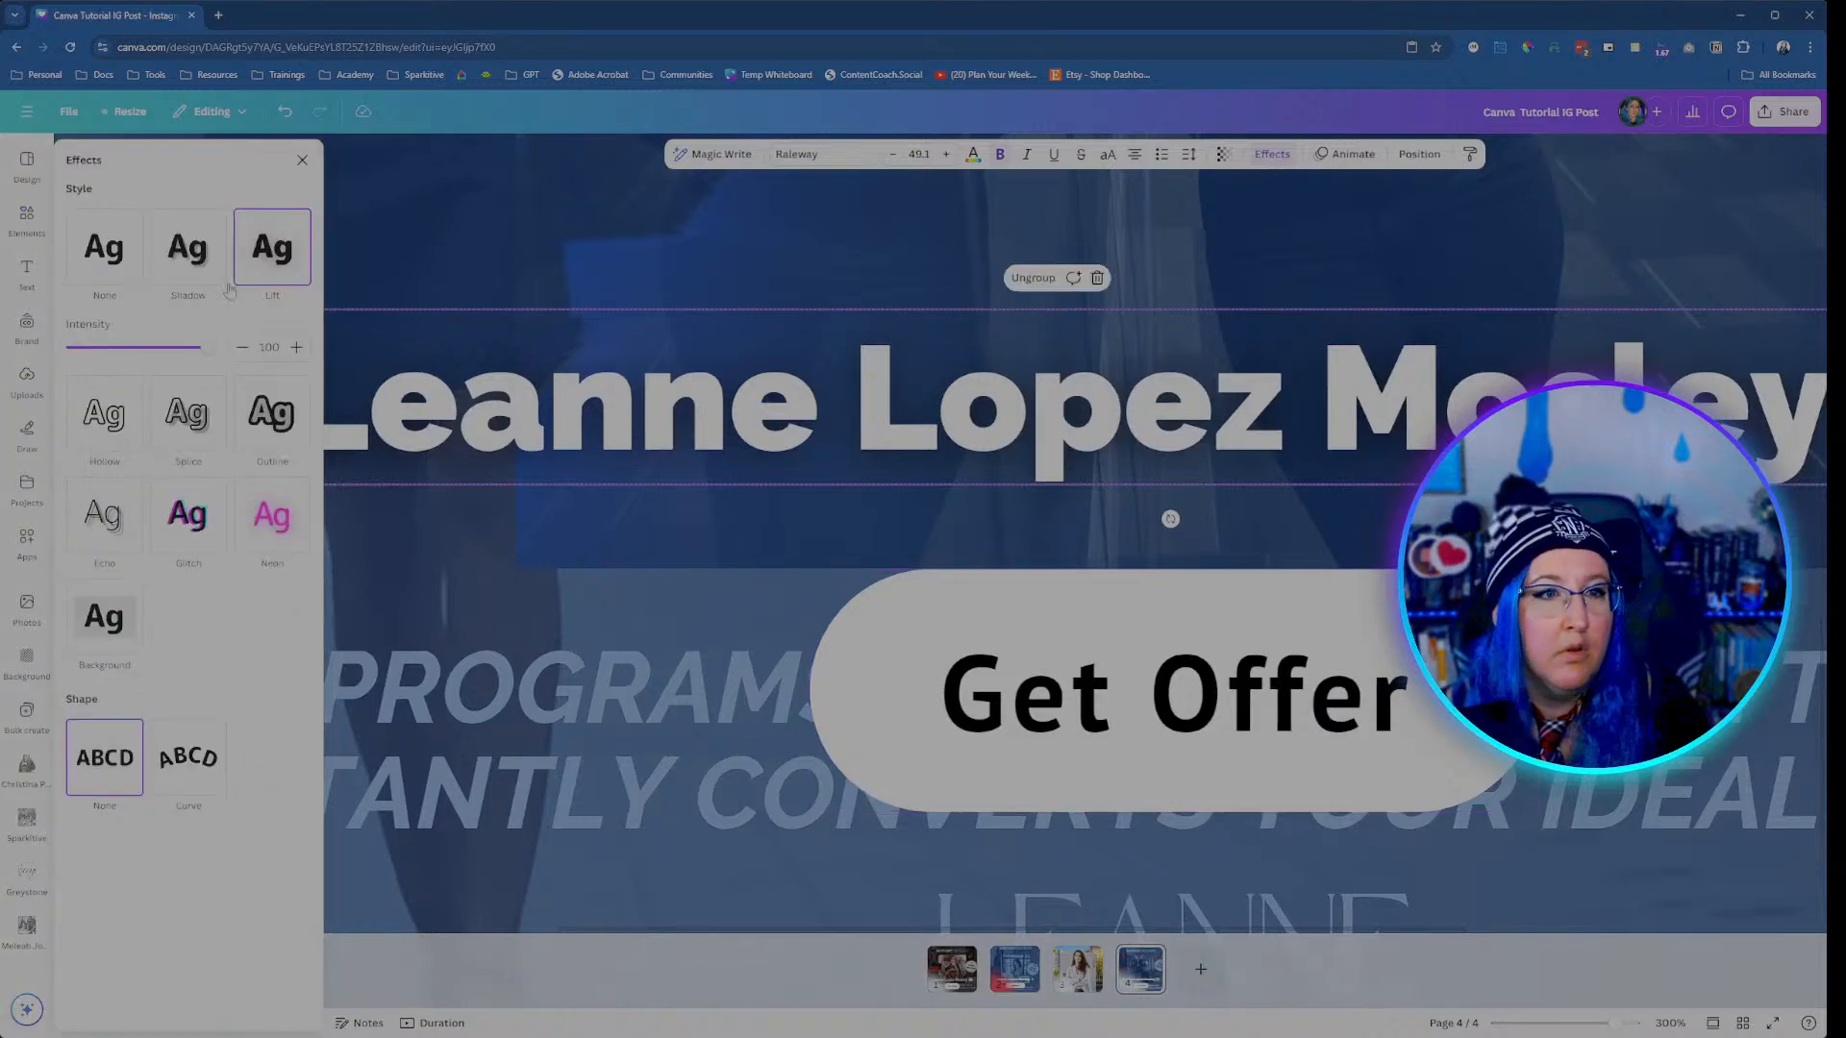